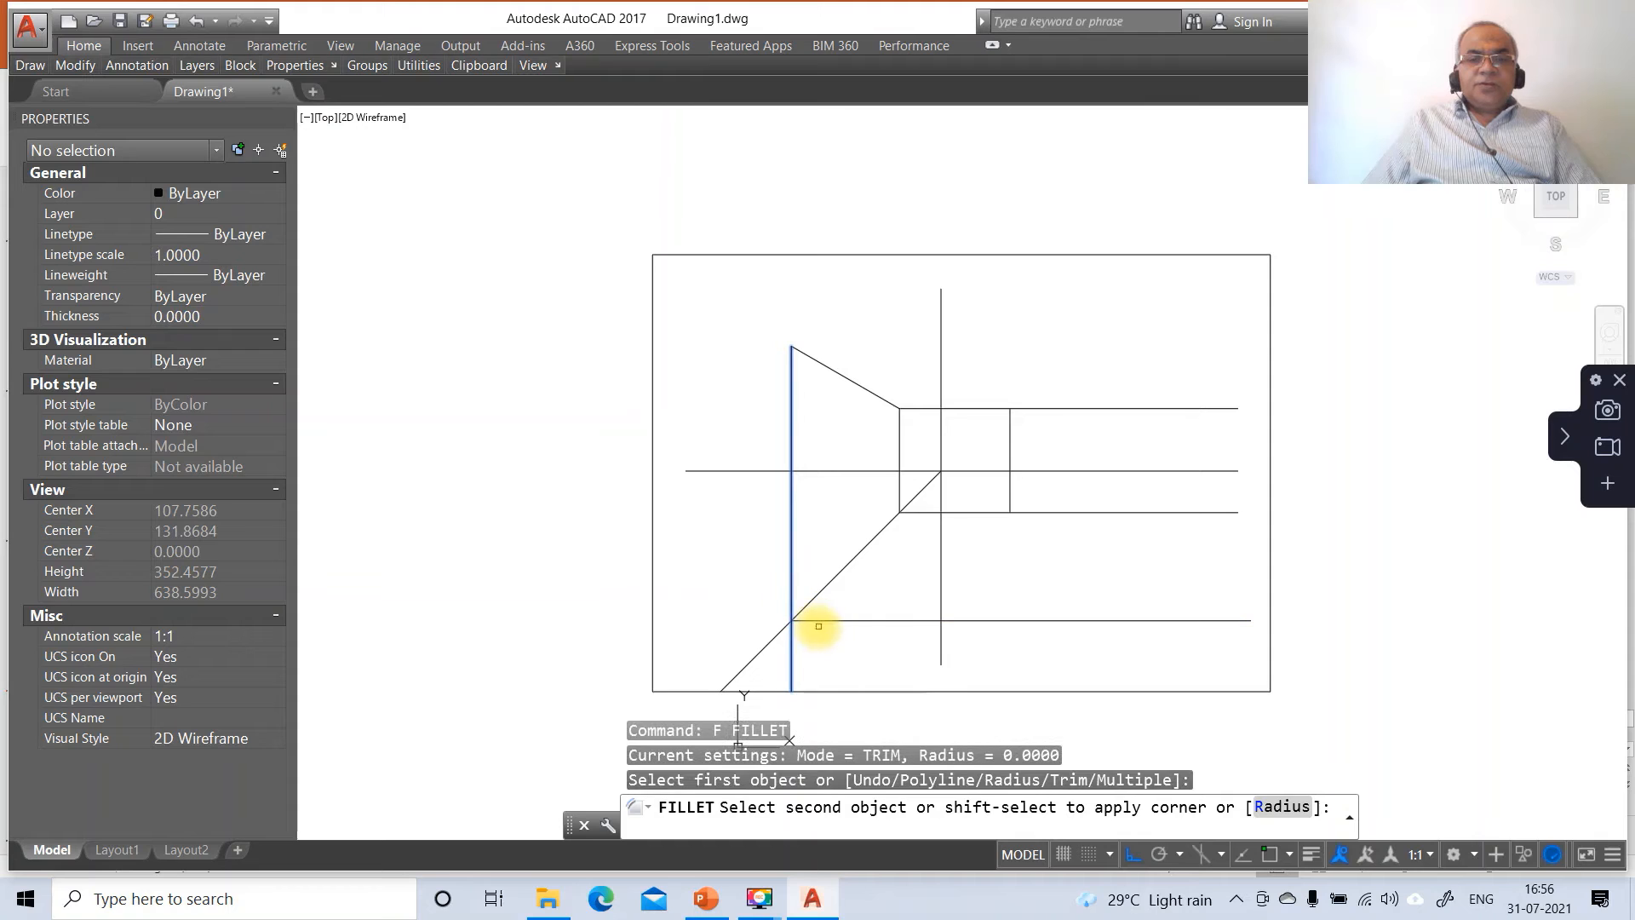
Step: Finish the fillet corner between the left vertical projector and the lowest horizontal line at the 45° line
{"action": "left_click", "coordinate": [819, 620]}
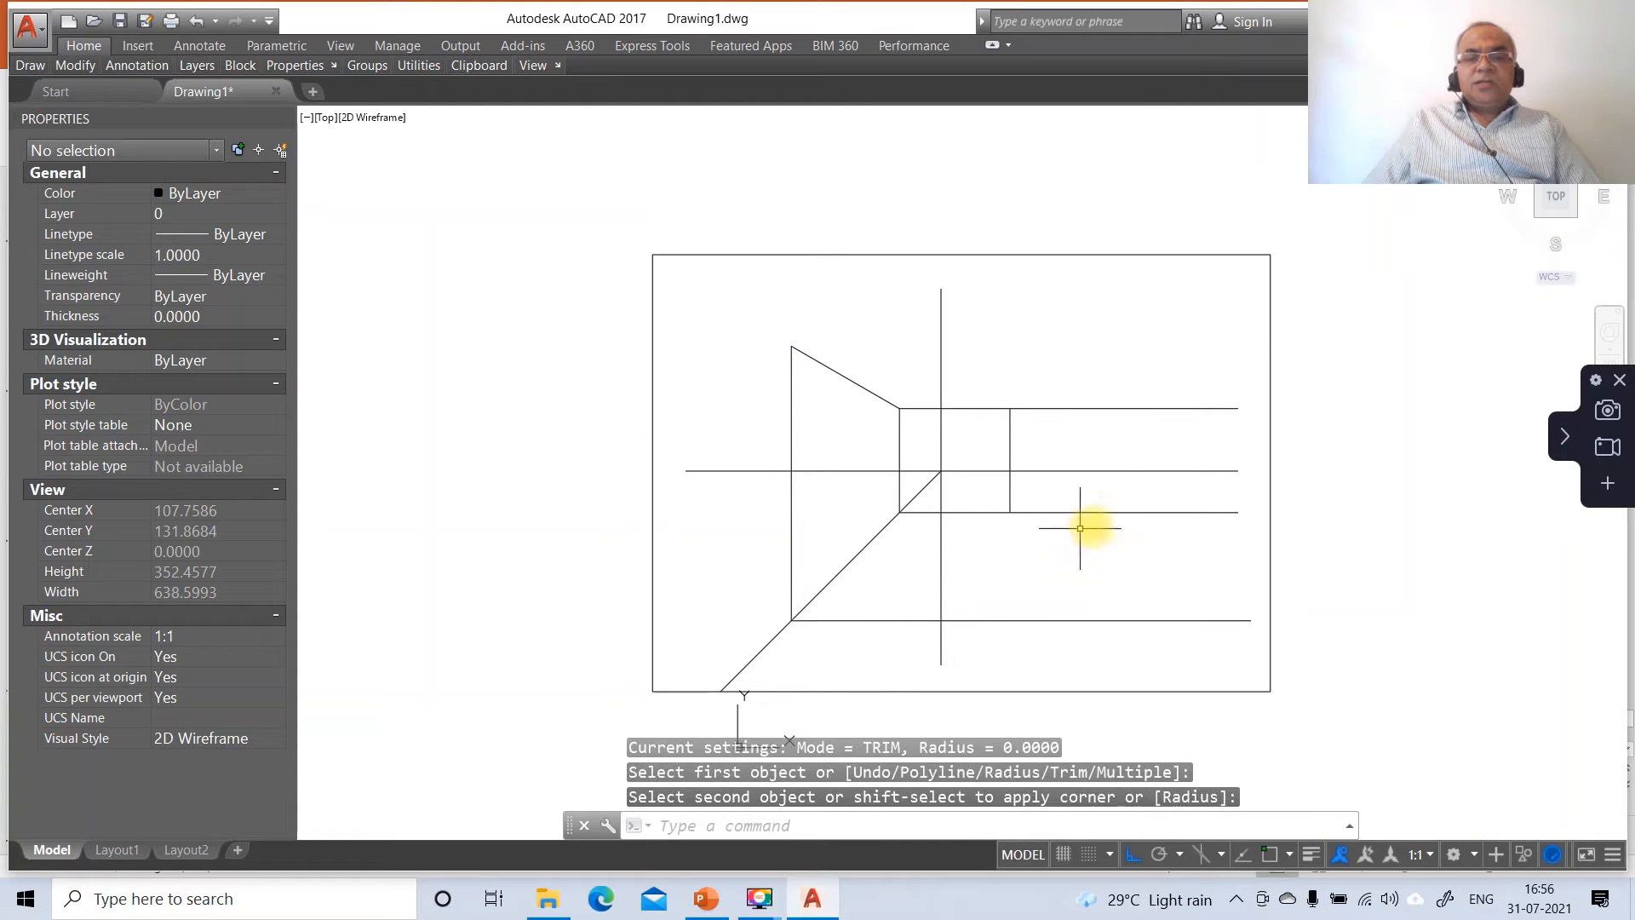
Step: Consult the problem 77 figure on slide 110 in PowerPoint and return to the AutoCAD drawing
{"action": "left_click", "coordinate": [706, 899]}
{"action": "left_click", "coordinate": [195, 590]}
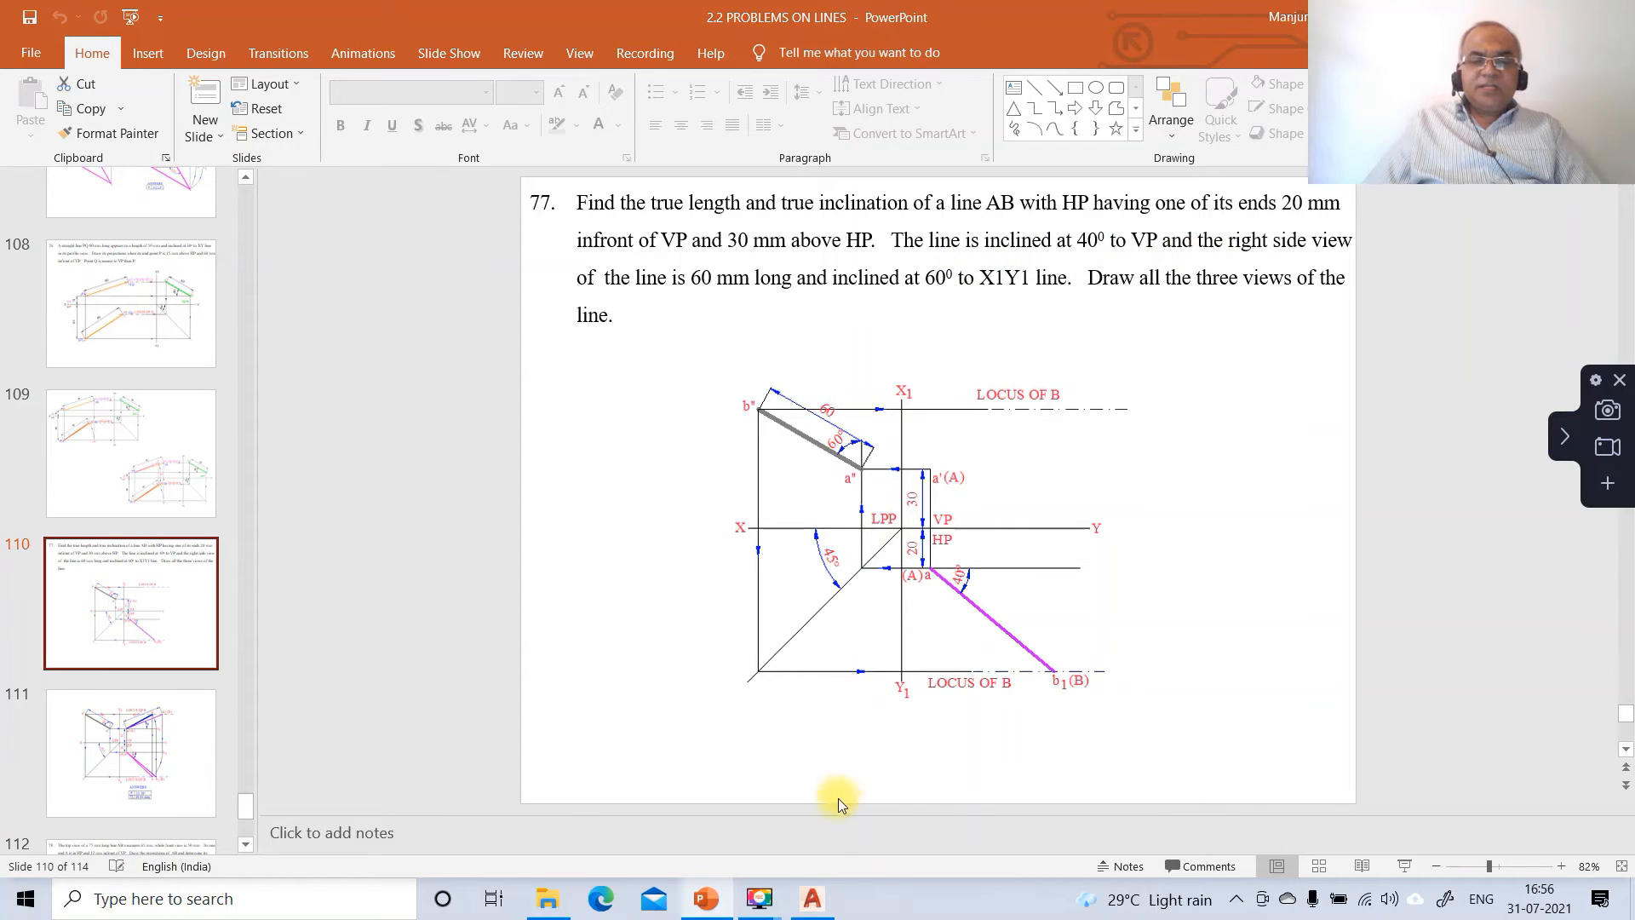
{"action": "left_click", "coordinate": [811, 898]}
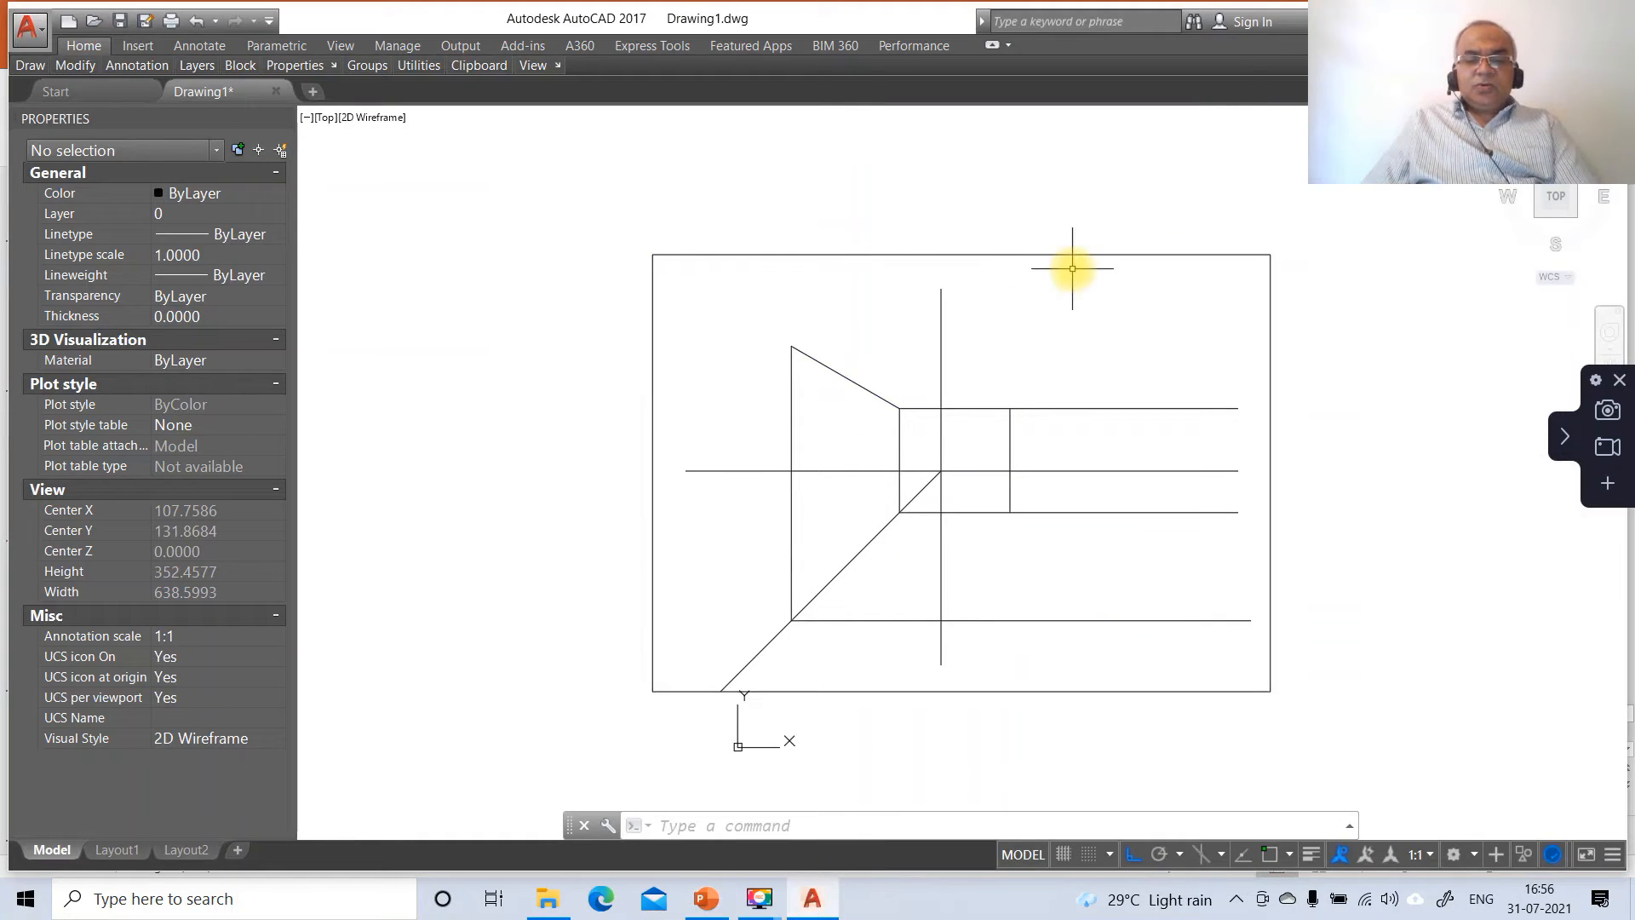
Step: Draw a line 200 long at -40° from the lower end of the short vertical line right of the X1Y1 line
{"action": "type", "text": "l"}
{"action": "key", "text": "Return"}
{"action": "type", "text": "INT"}
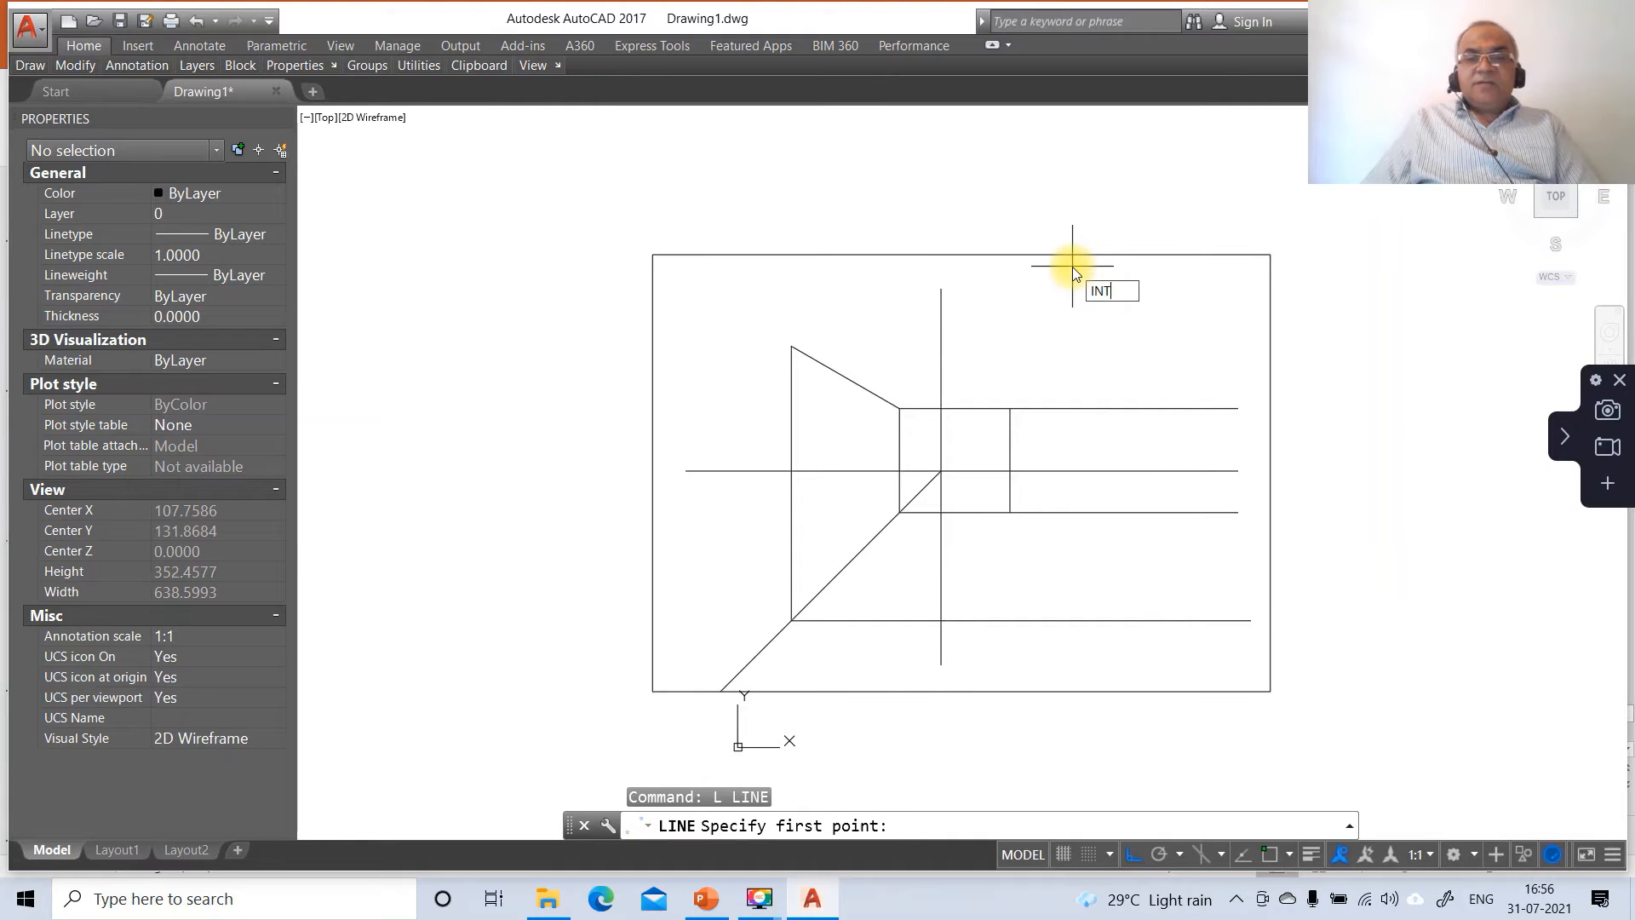
{"action": "key", "text": "Return"}
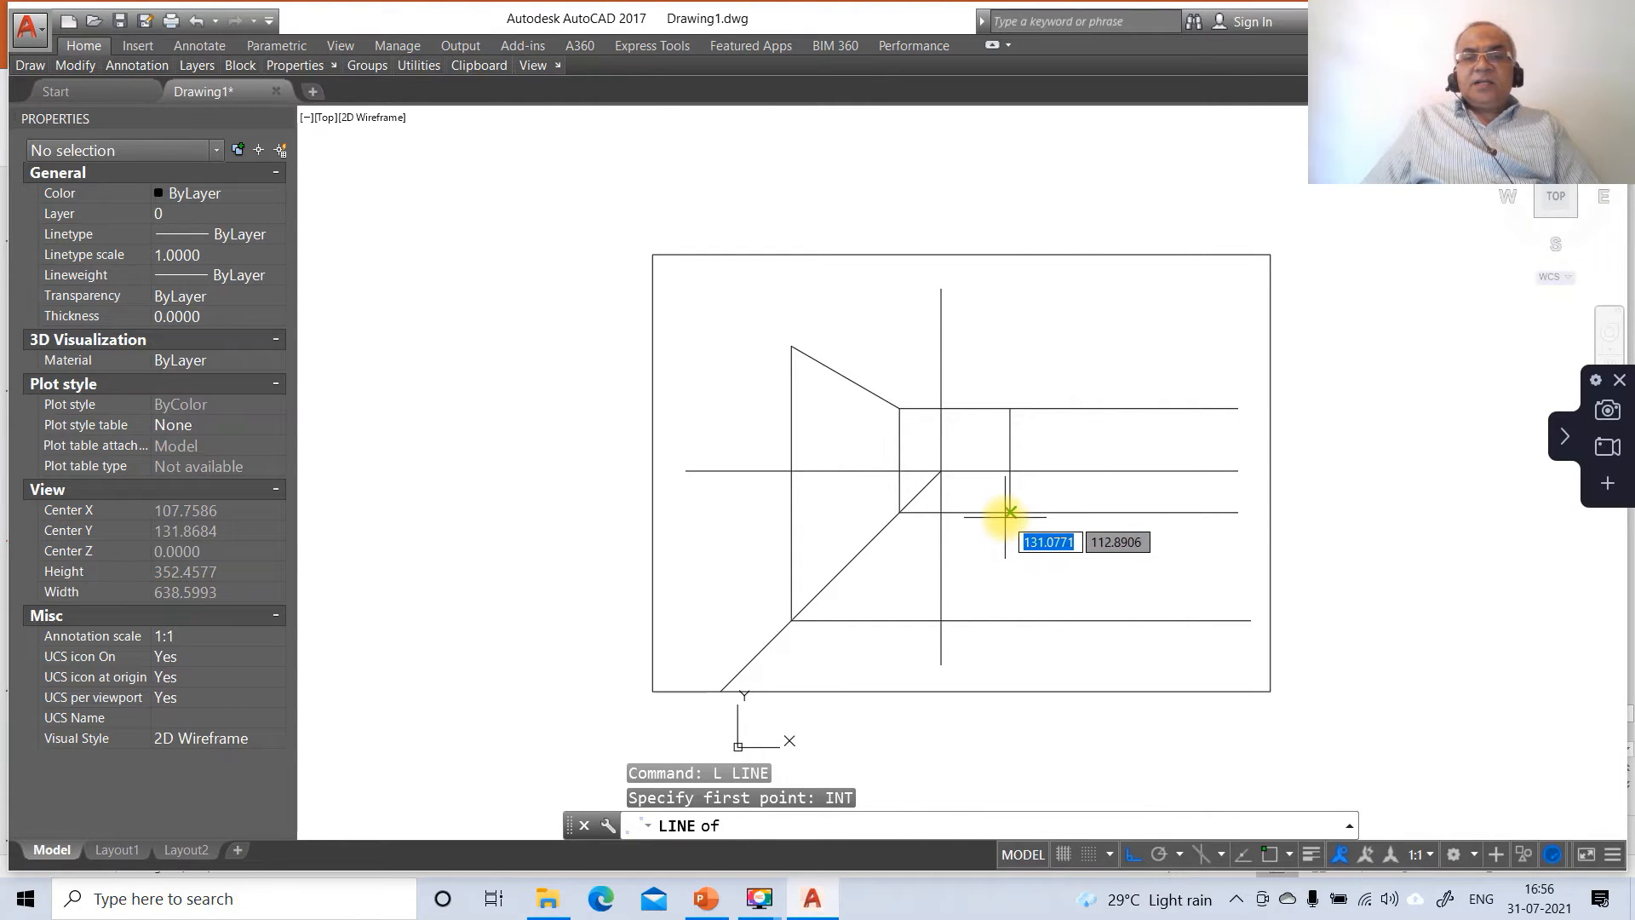
{"action": "left_click", "coordinate": [1006, 515]}
{"action": "type", "text": "@200"}
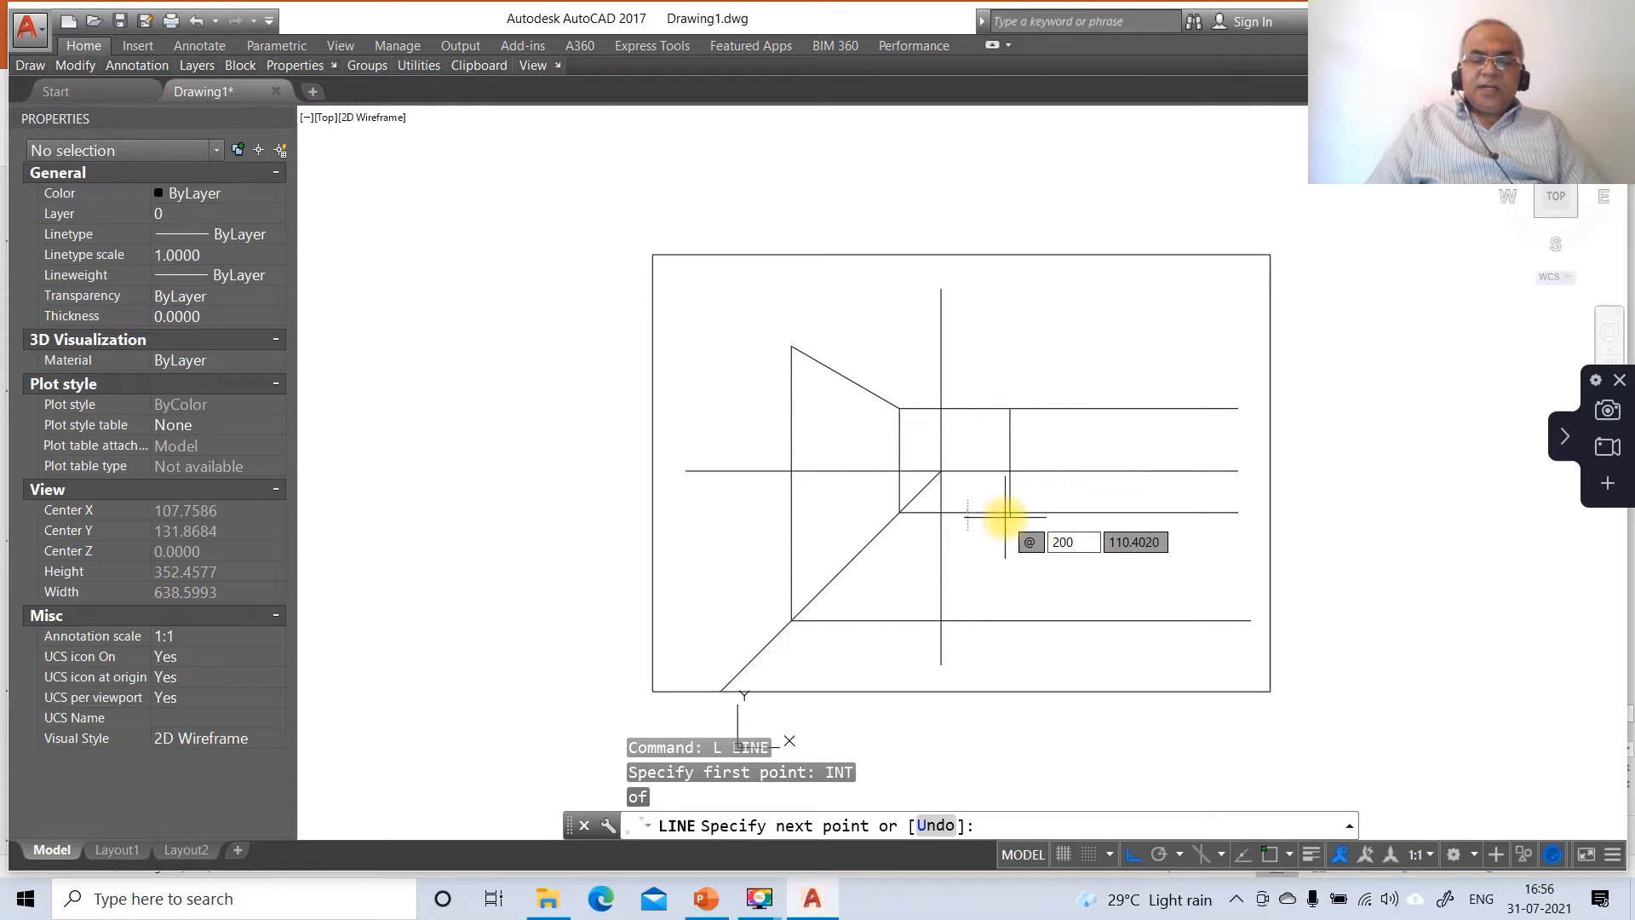
{"action": "key", "text": "Tab"}
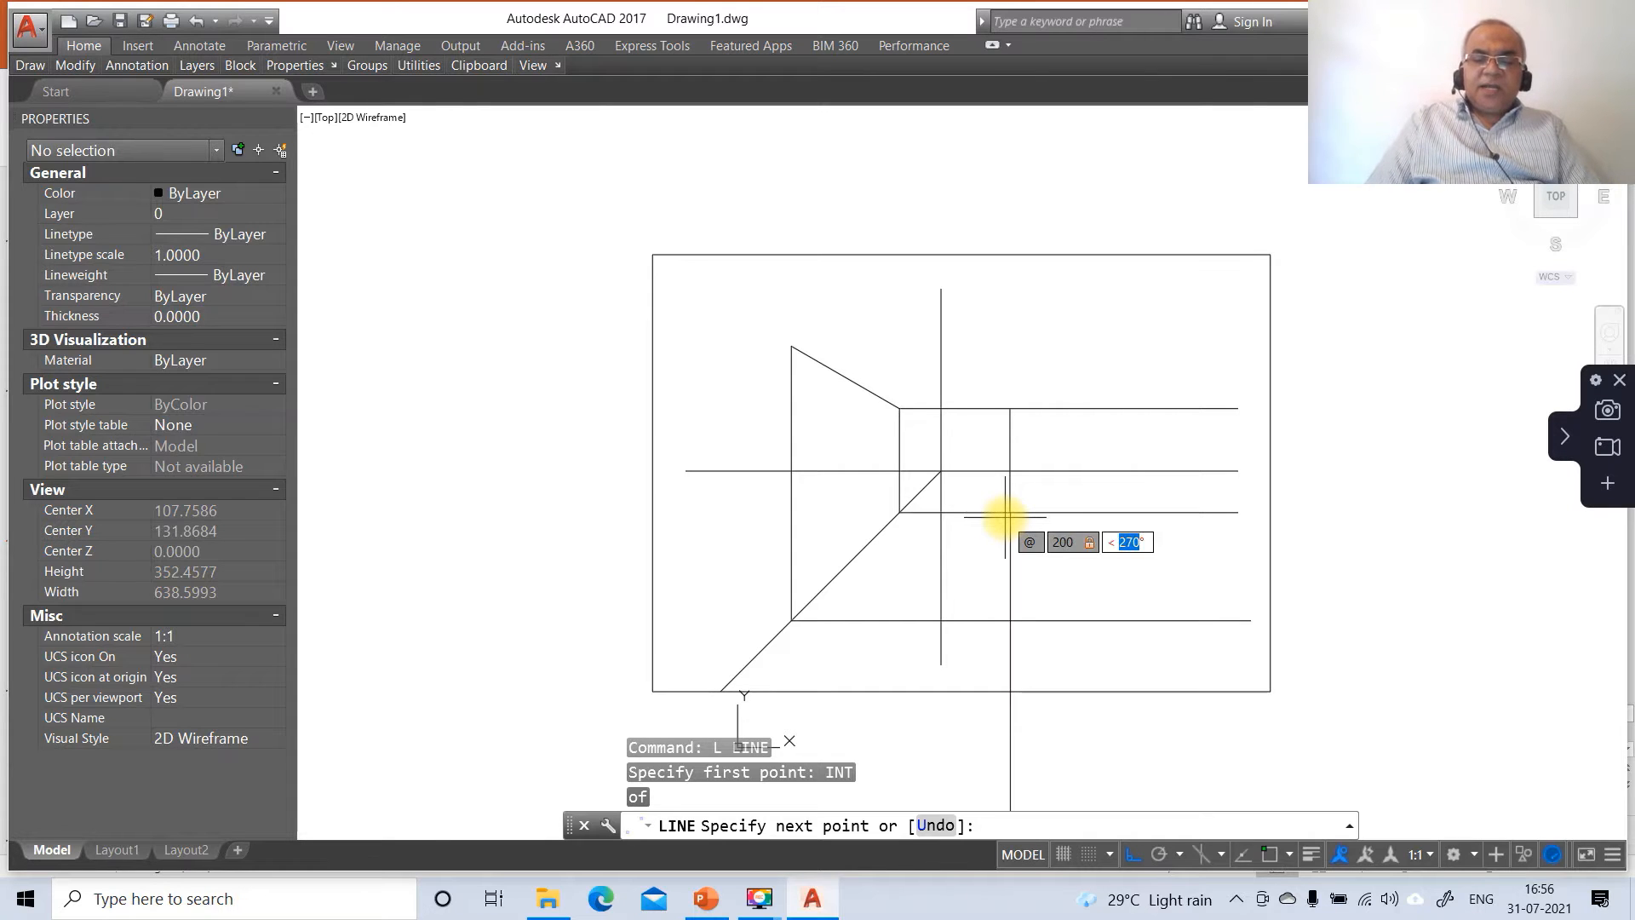
{"action": "type", "text": "-40"}
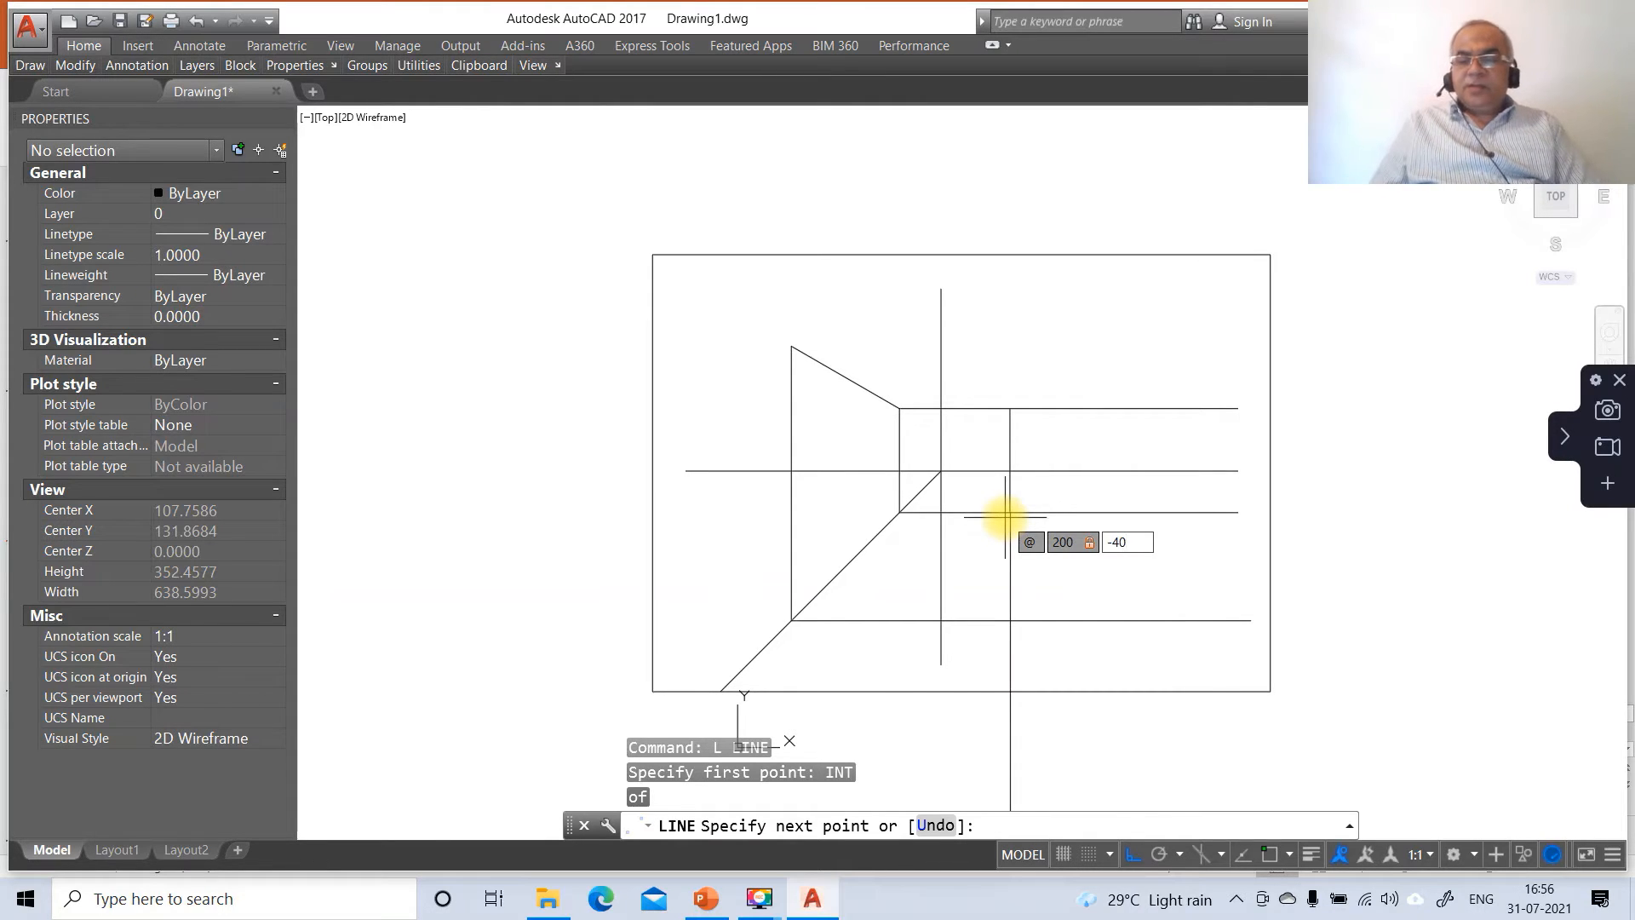
{"action": "key", "text": "Return"}
{"action": "key", "text": "Return"}
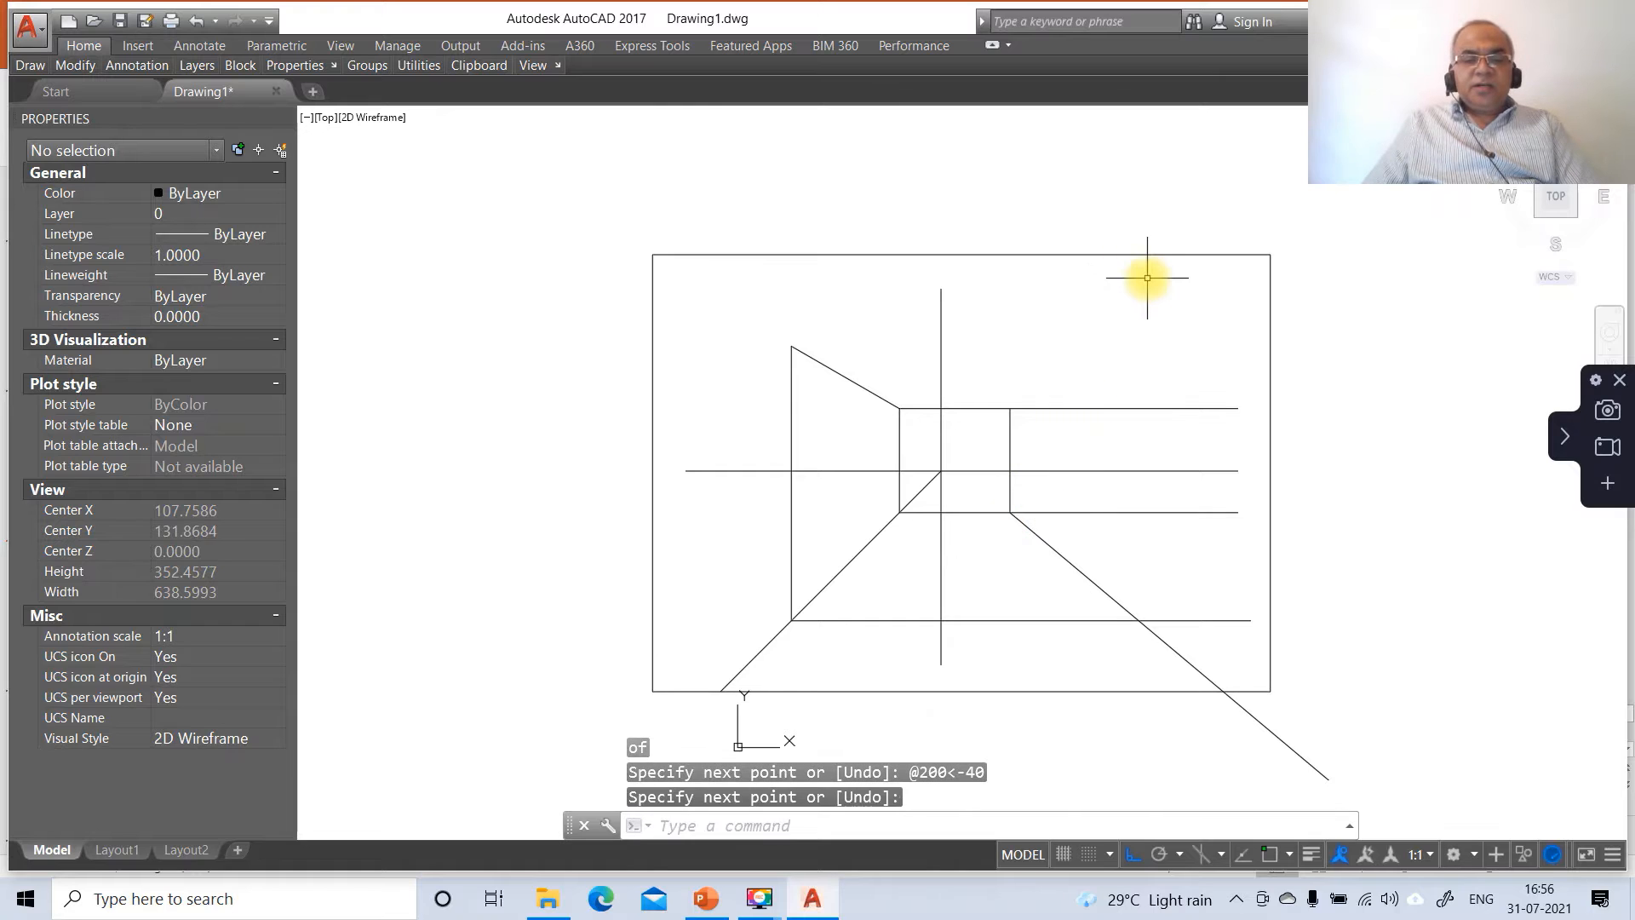
Step: Trim the part of the -40° line extending below the lowest horizontal line inside the frame
{"action": "type", "text": "tr"}
{"action": "key", "text": "Return"}
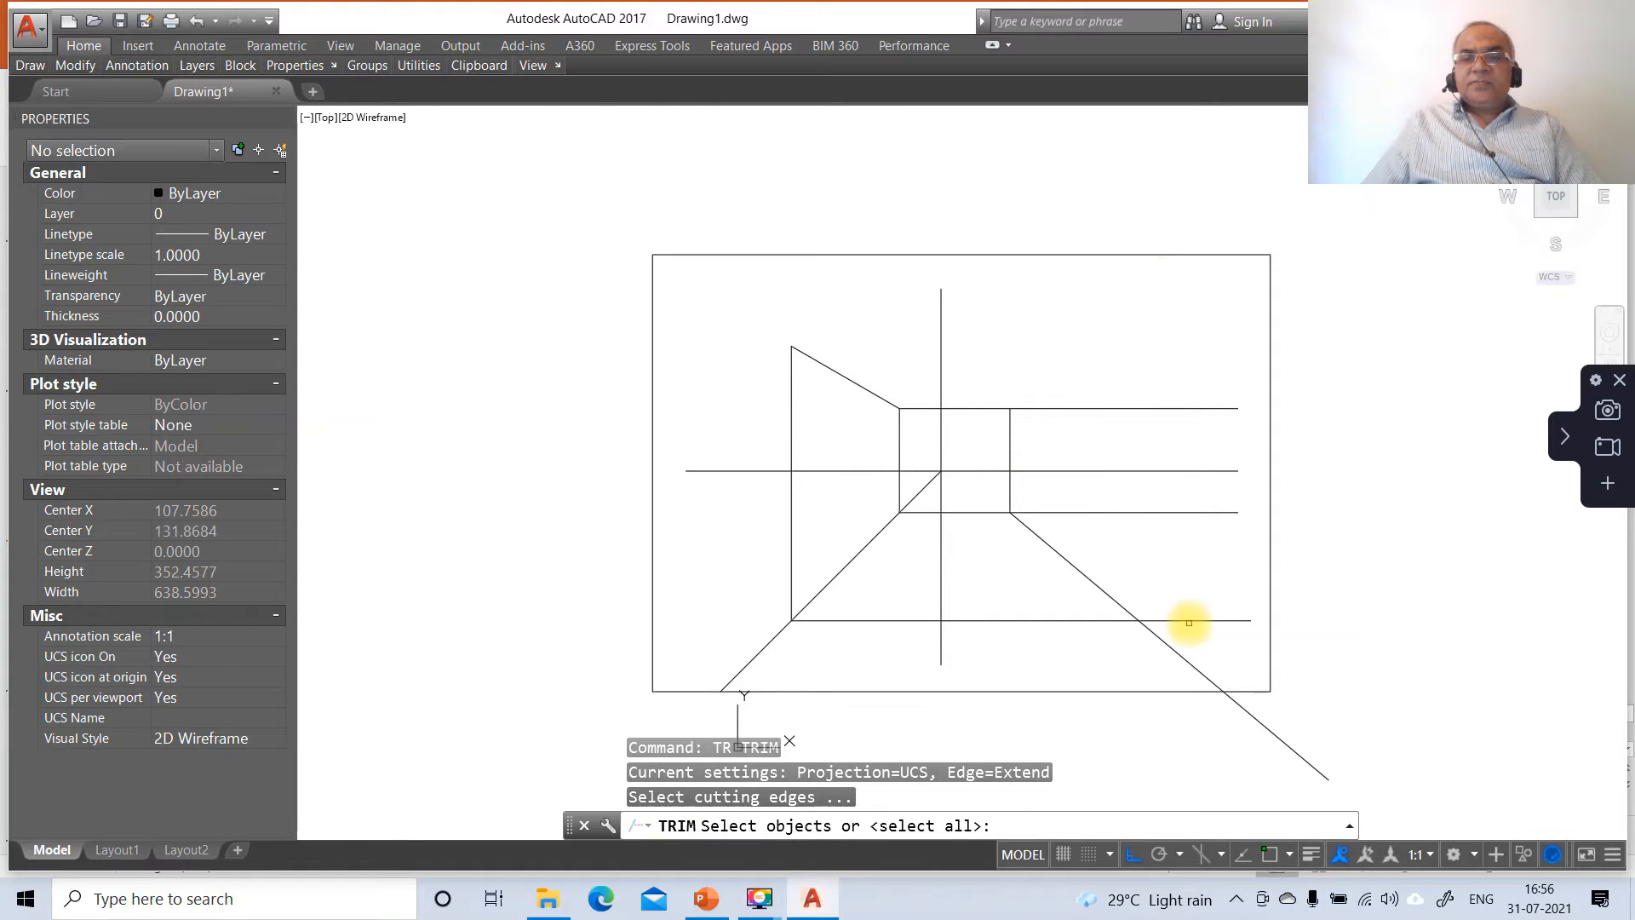
{"action": "left_click", "coordinate": [1187, 621]}
{"action": "key", "text": "Return"}
{"action": "left_click", "coordinate": [1156, 634]}
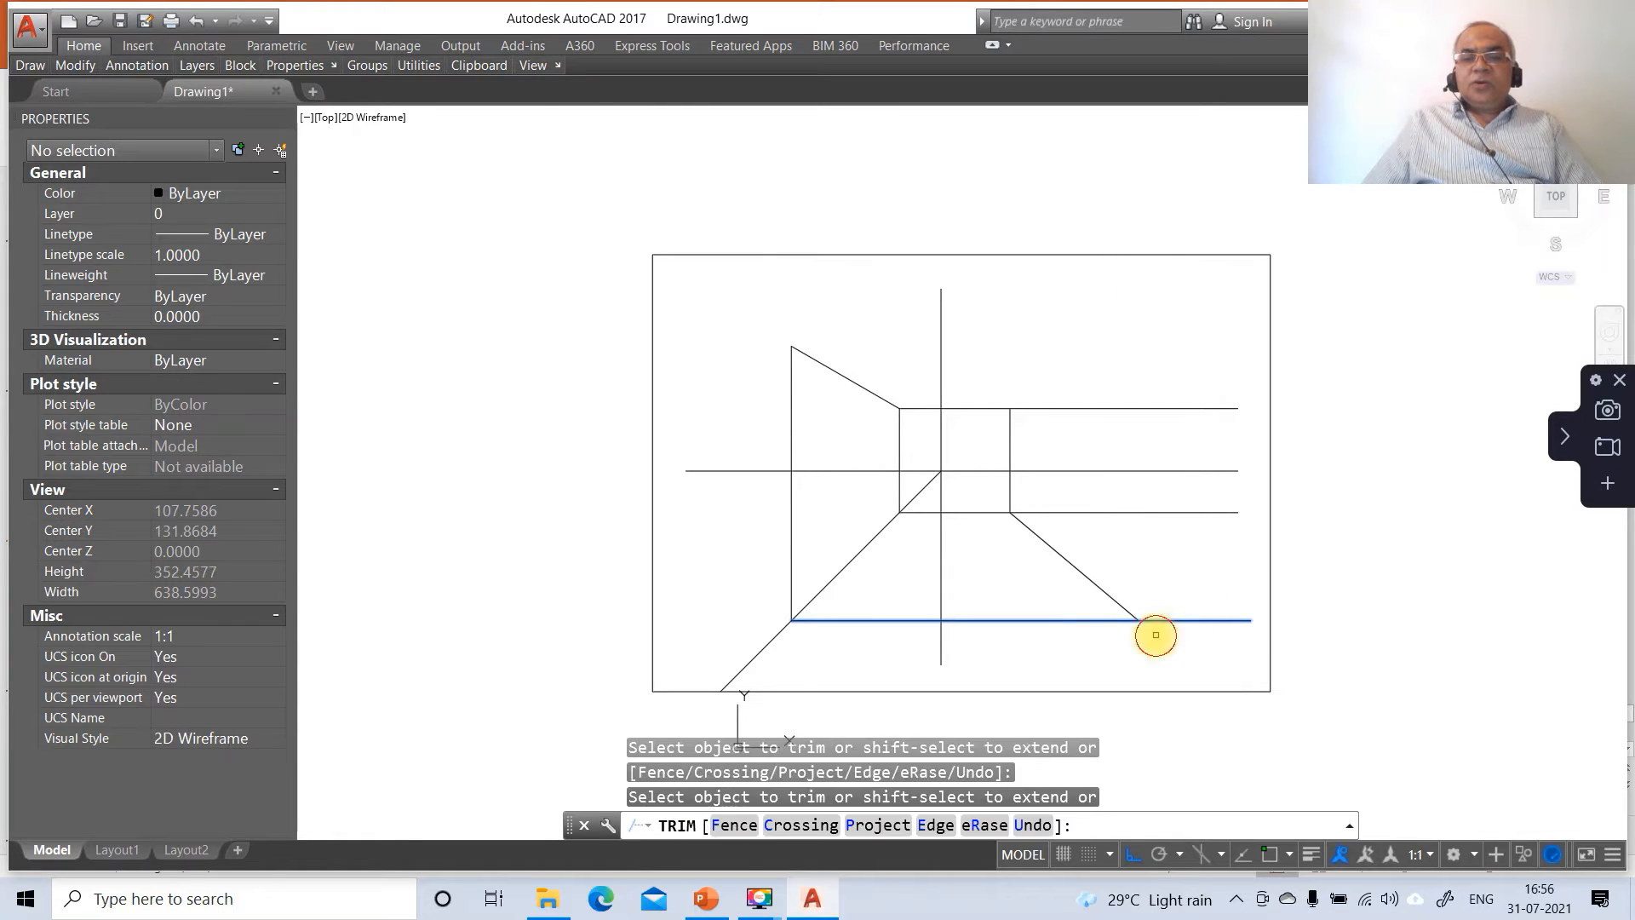
{"action": "key", "text": "Return"}
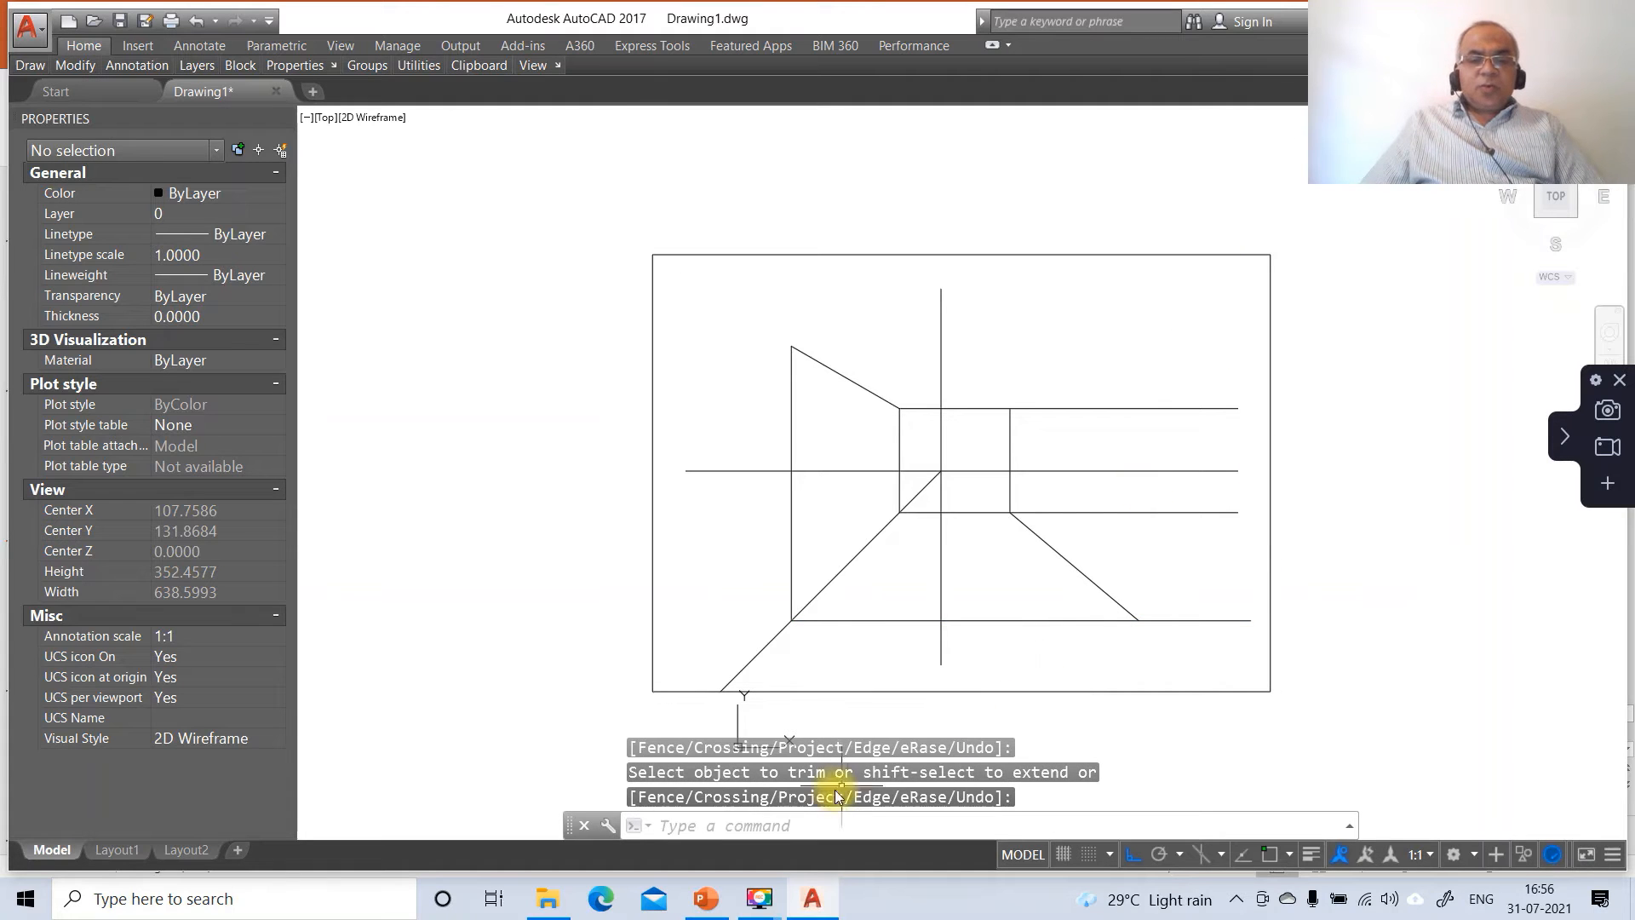
Step: Consult the completed solution figure on slide 111 in PowerPoint and return to the AutoCAD drawing
{"action": "left_click", "coordinate": [700, 902]}
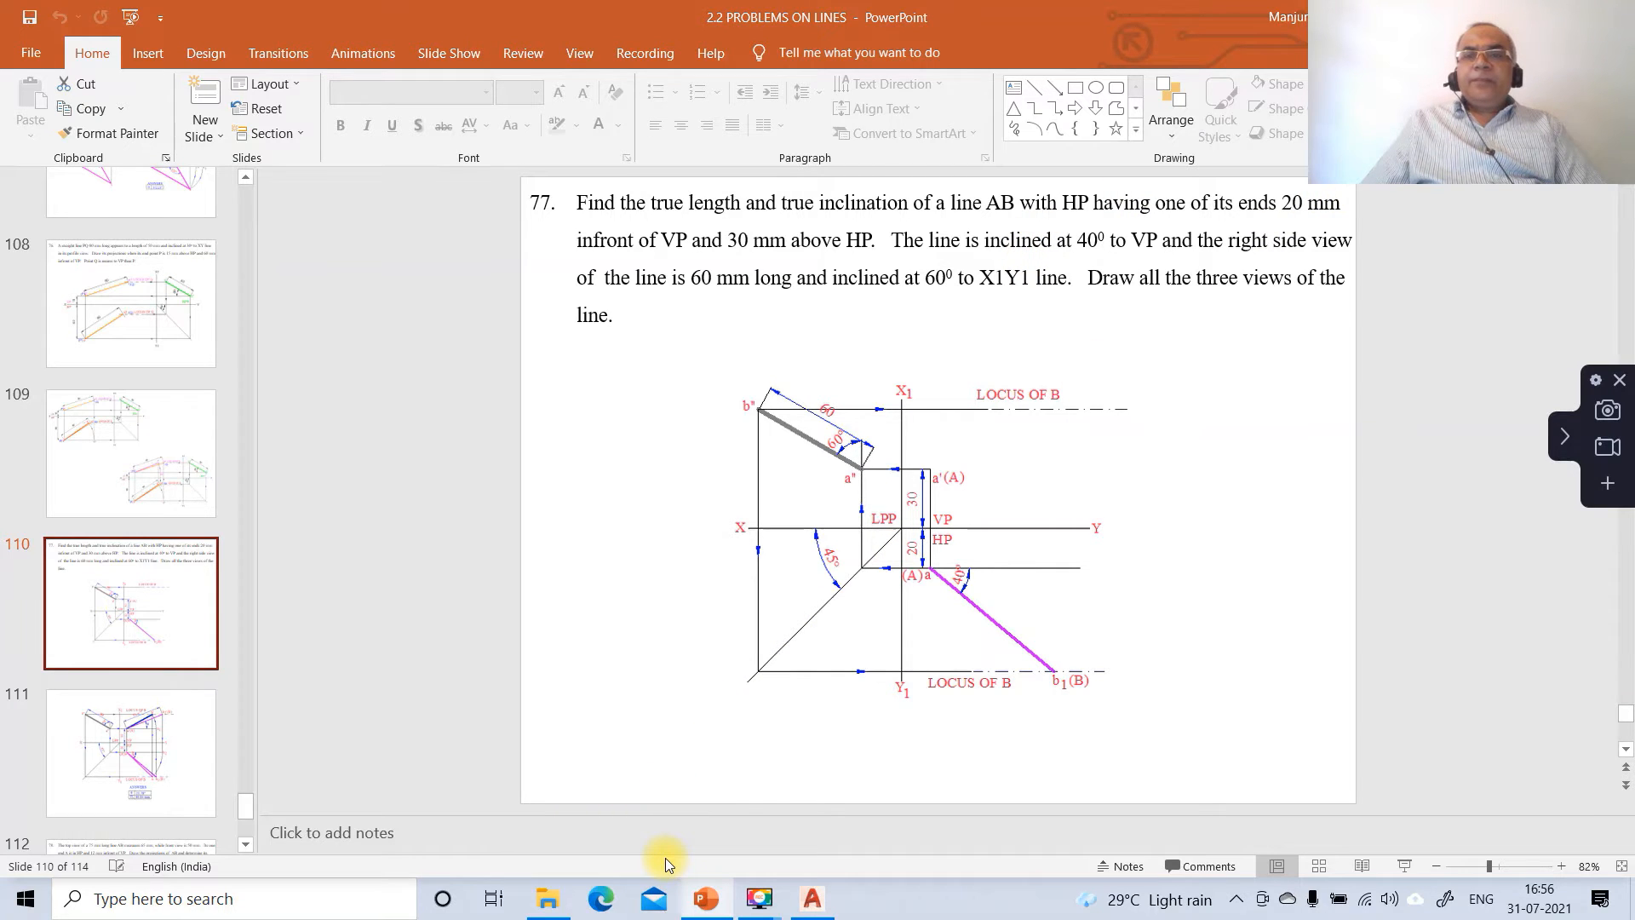
{"action": "left_click", "coordinate": [119, 741]}
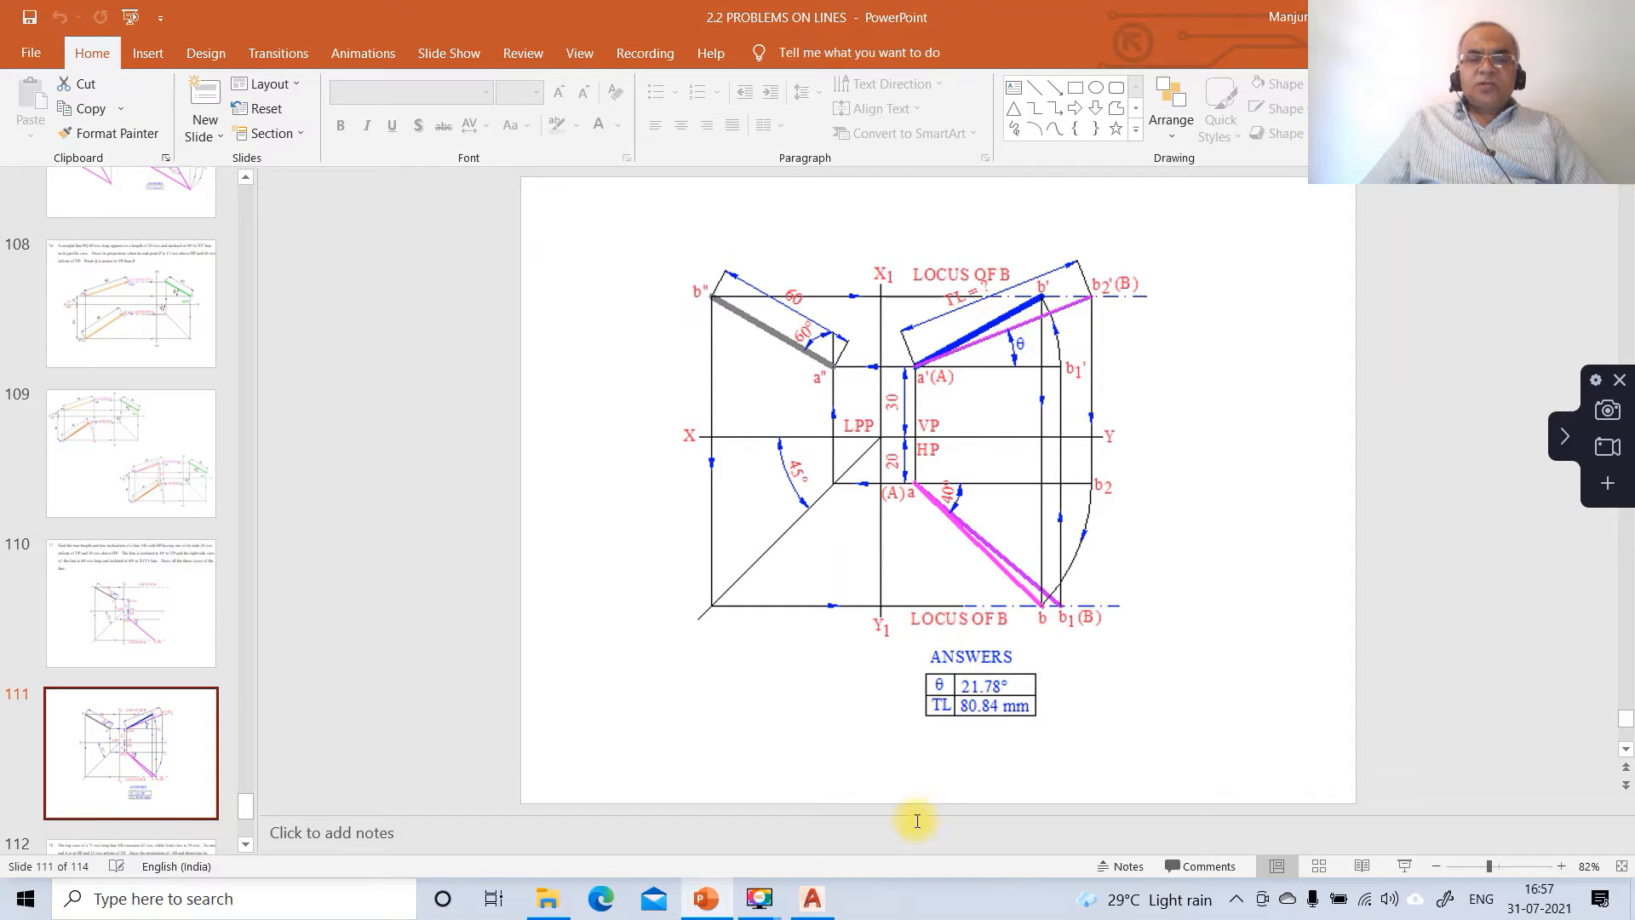
{"action": "left_click", "coordinate": [812, 900]}
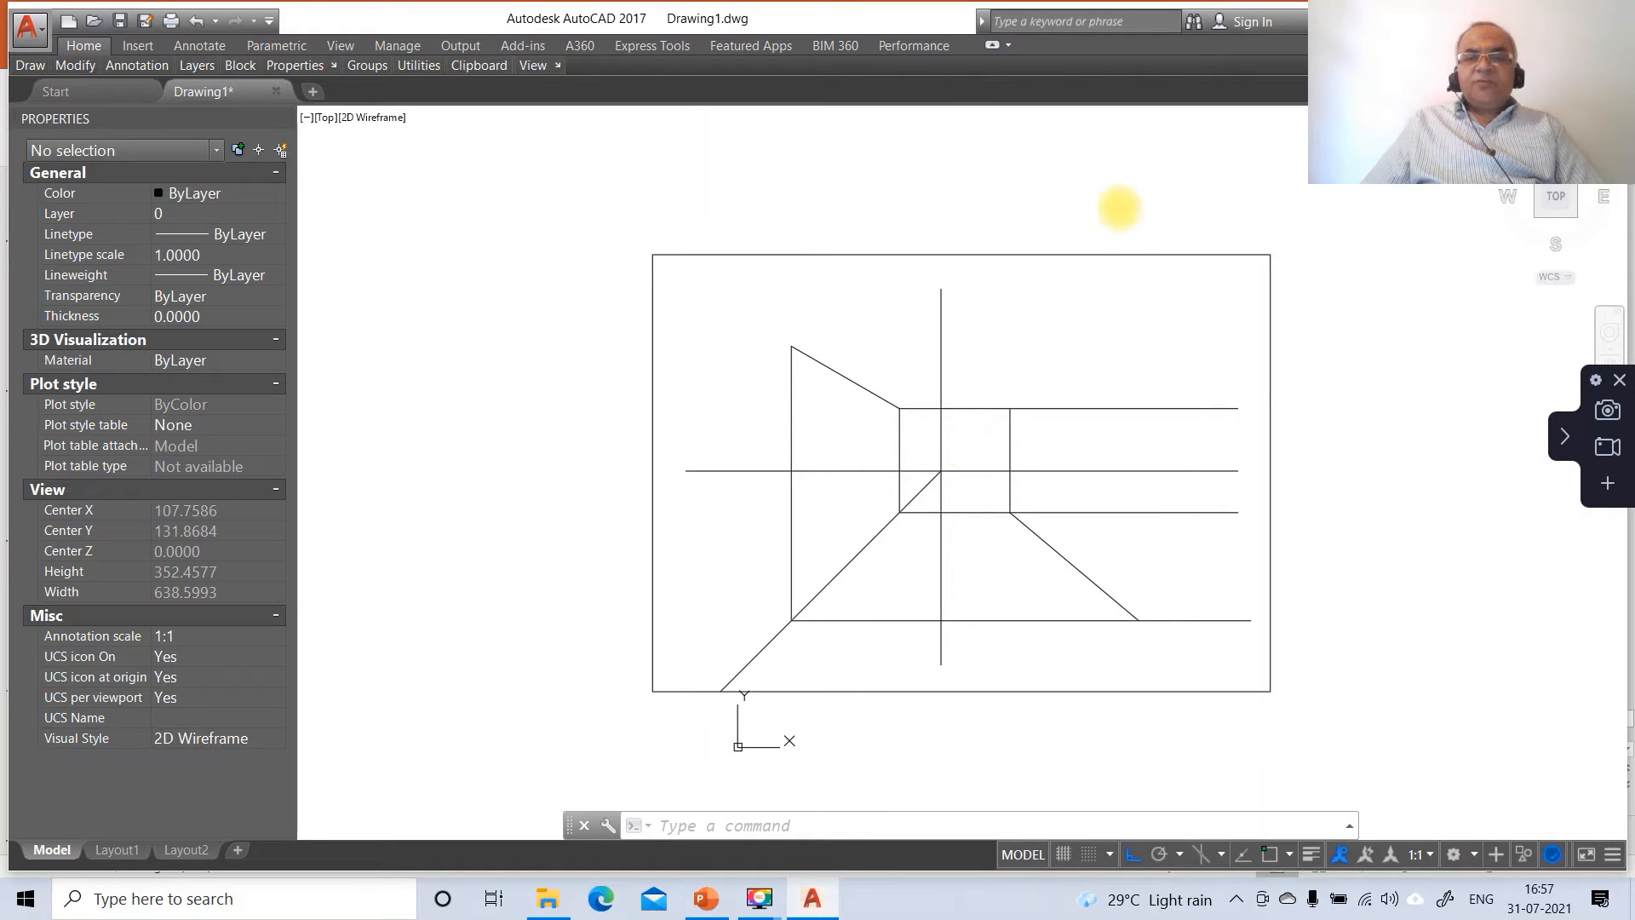
Step: Draw a horizontal line from the upper end of the side view line across X1Y1 to the ends of the other horizontals
{"action": "type", "text": "l"}
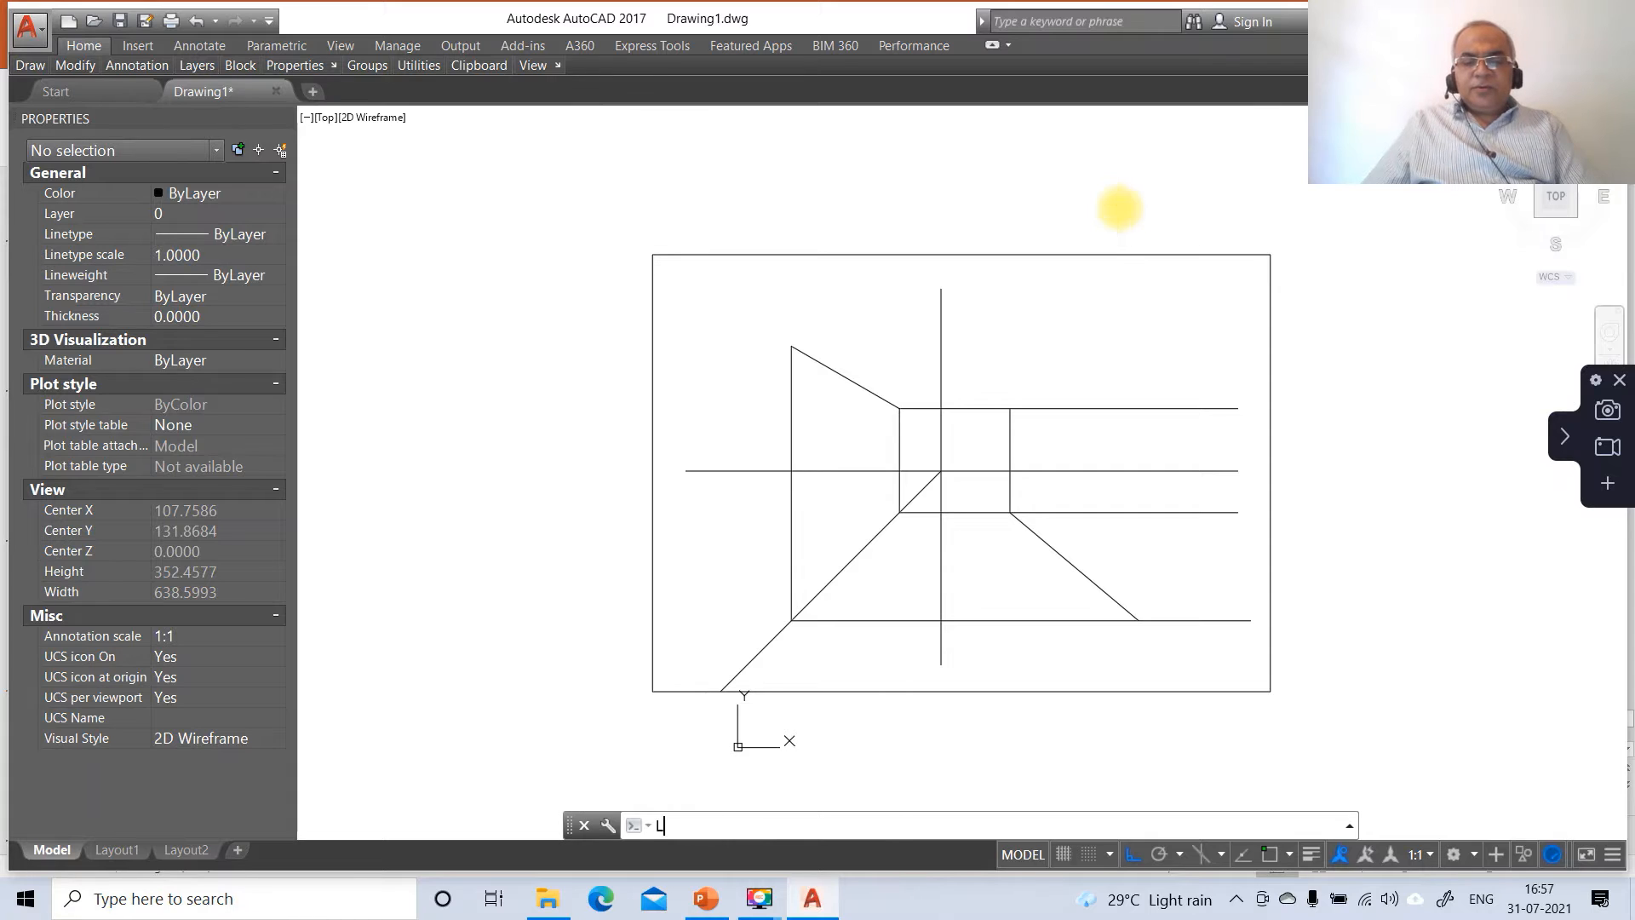
{"action": "key", "text": "Return"}
{"action": "type", "text": "int"}
{"action": "key", "text": "Return"}
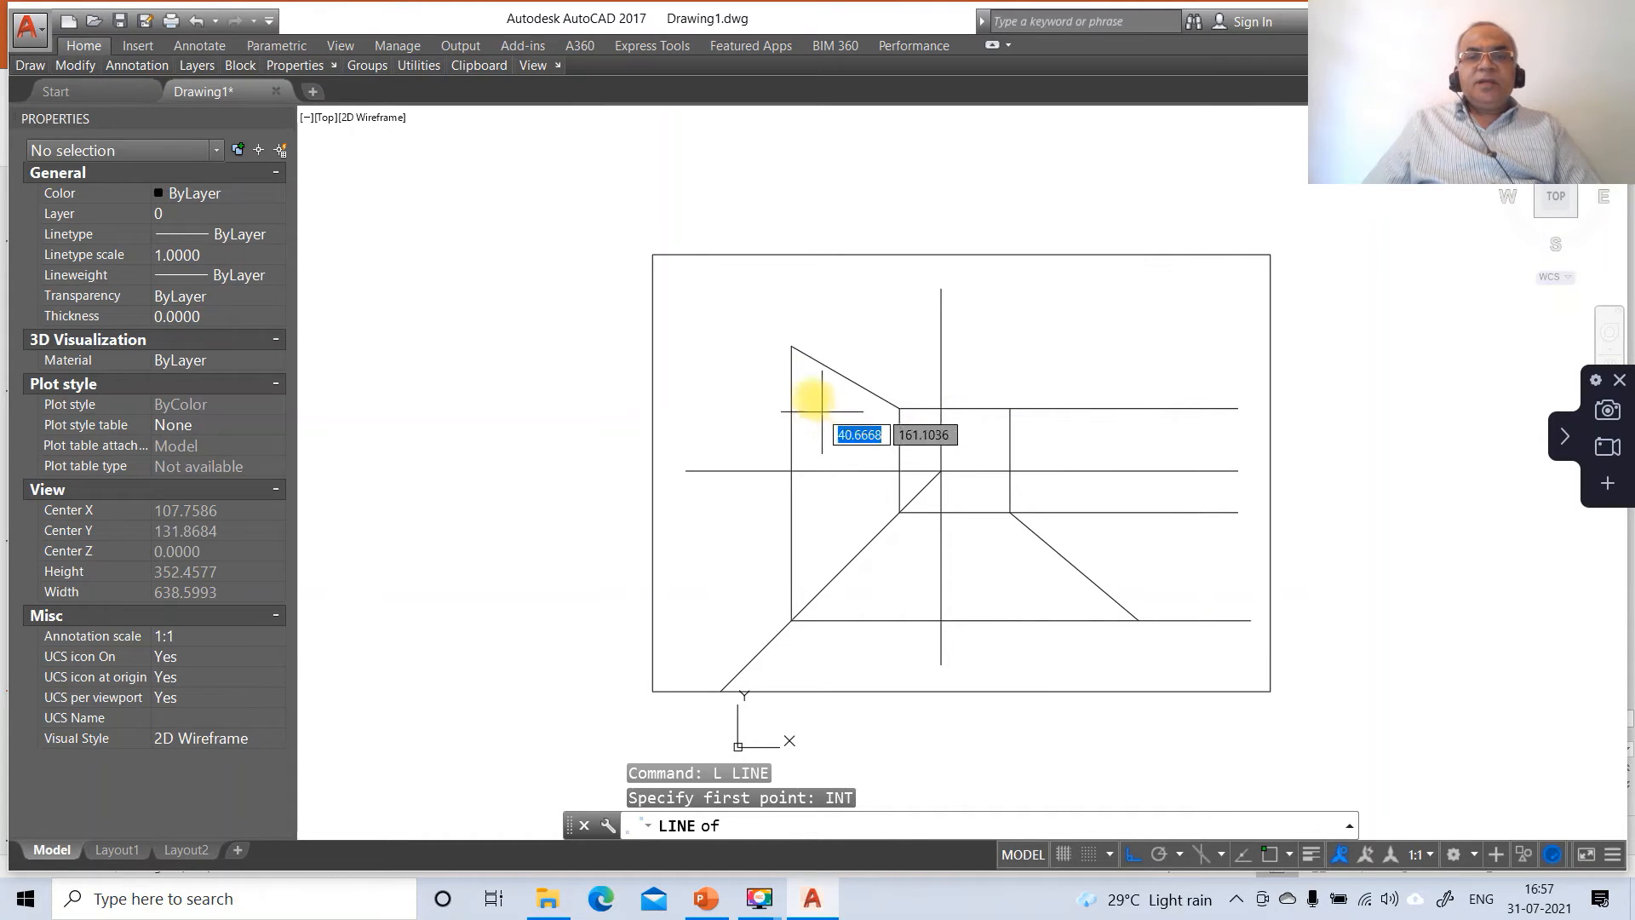
{"action": "left_click", "coordinate": [791, 350]}
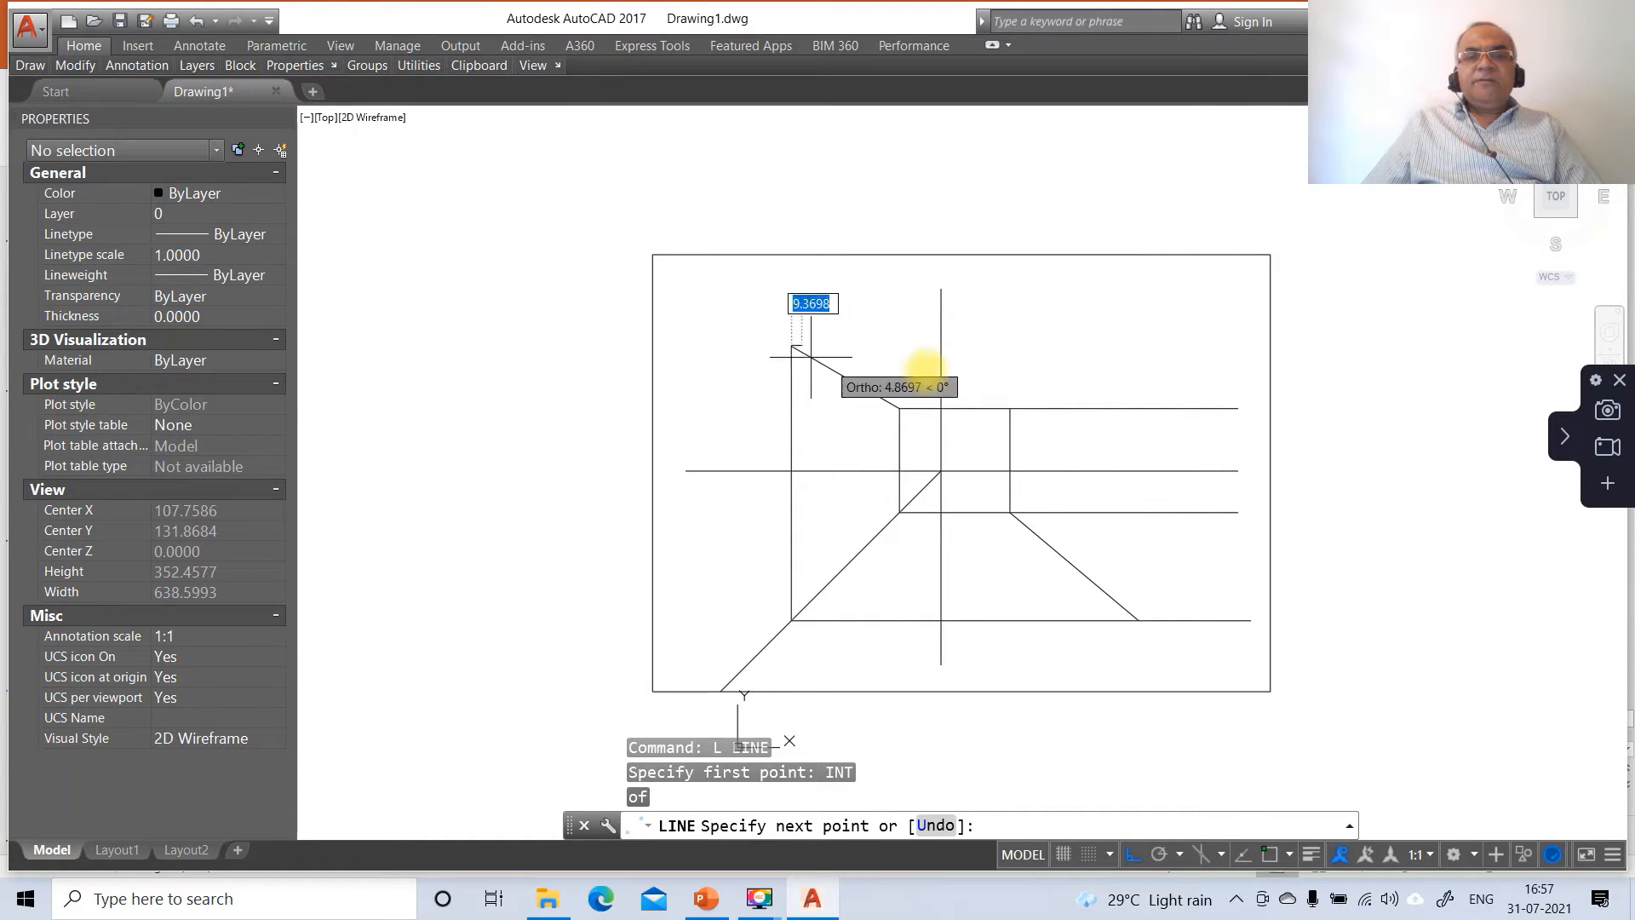
{"action": "left_click", "coordinate": [1238, 366]}
{"action": "key", "text": "Return"}
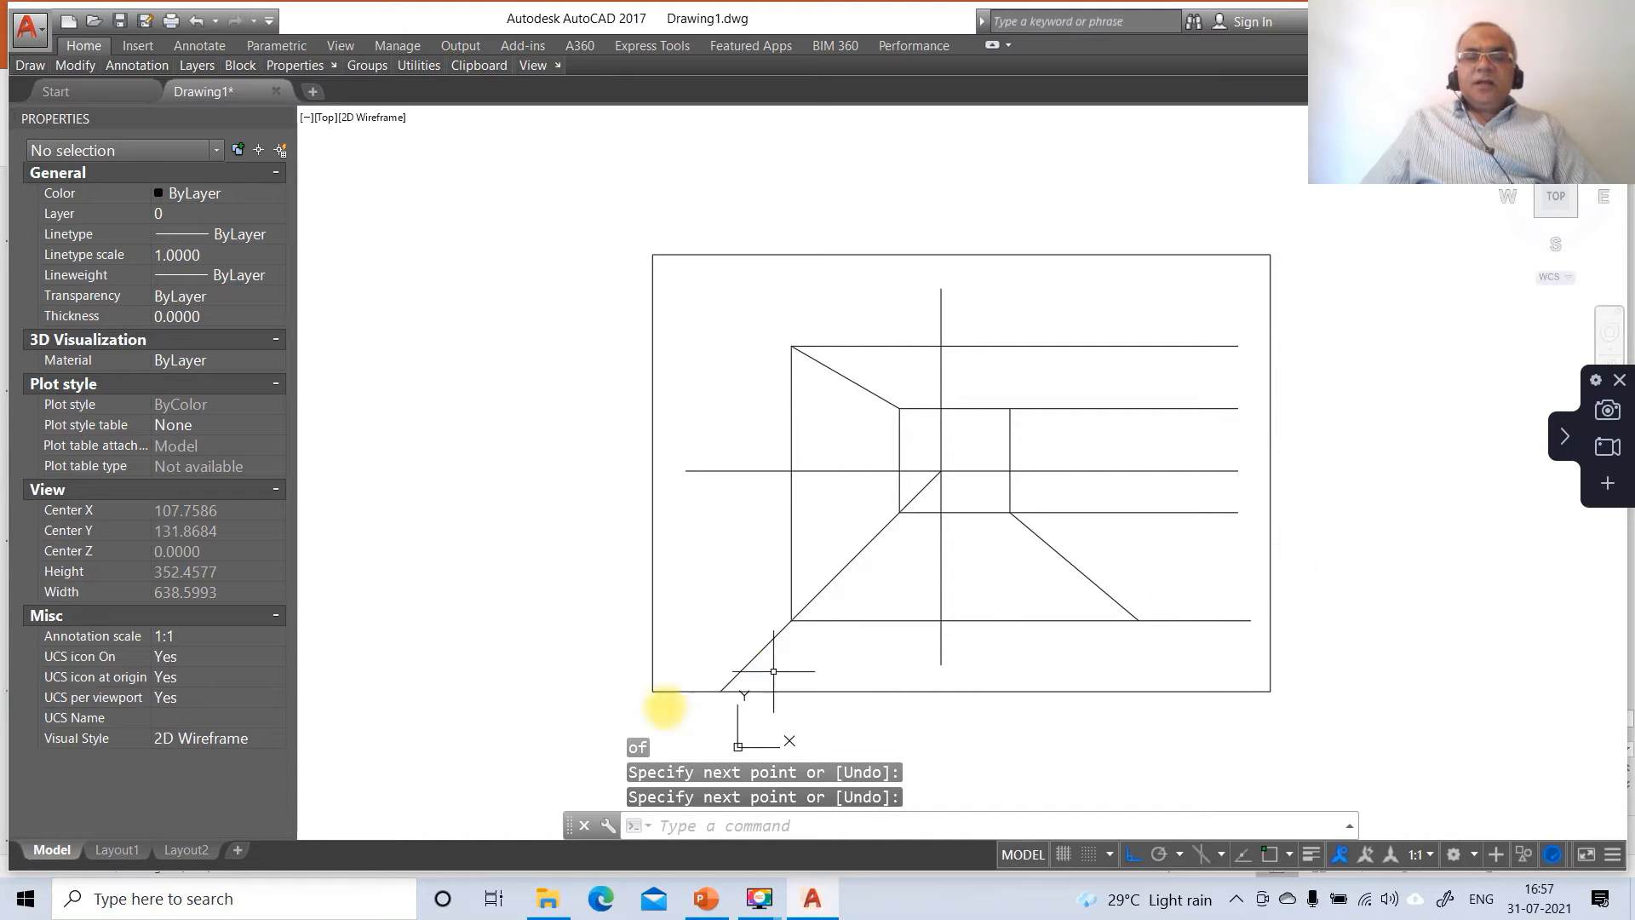
Step: Check slide 111 in PowerPoint, and in AutoCAD draw a projector from the 40° line's lower end perpendicular to the horizontal through a'
{"action": "left_click", "coordinate": [706, 899]}
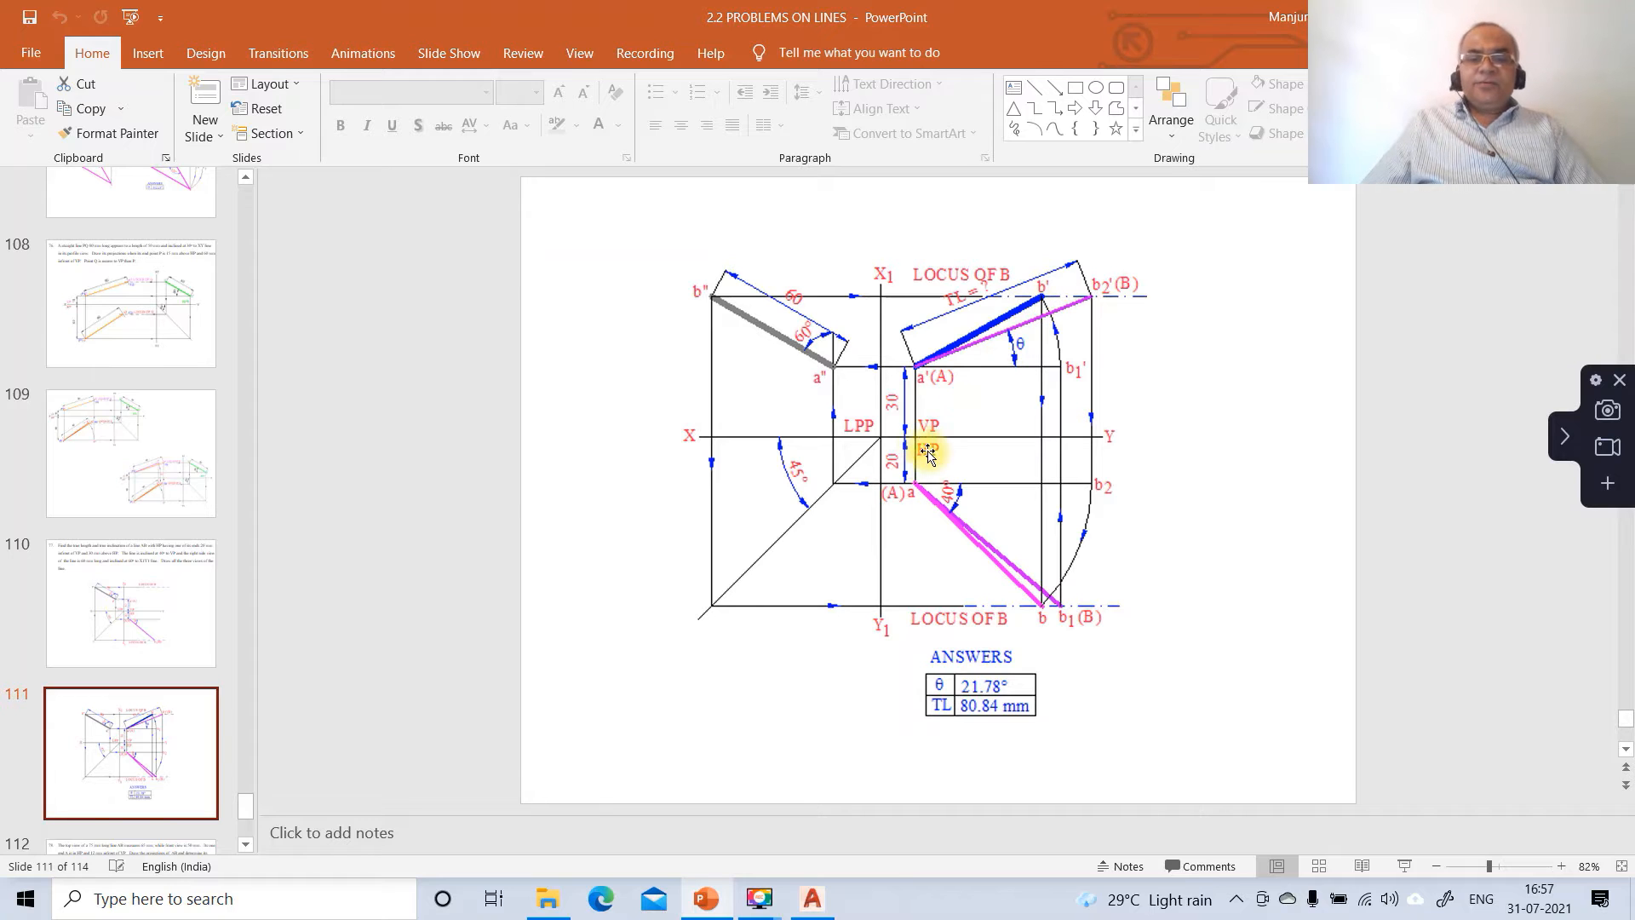
{"action": "left_click", "coordinate": [814, 901]}
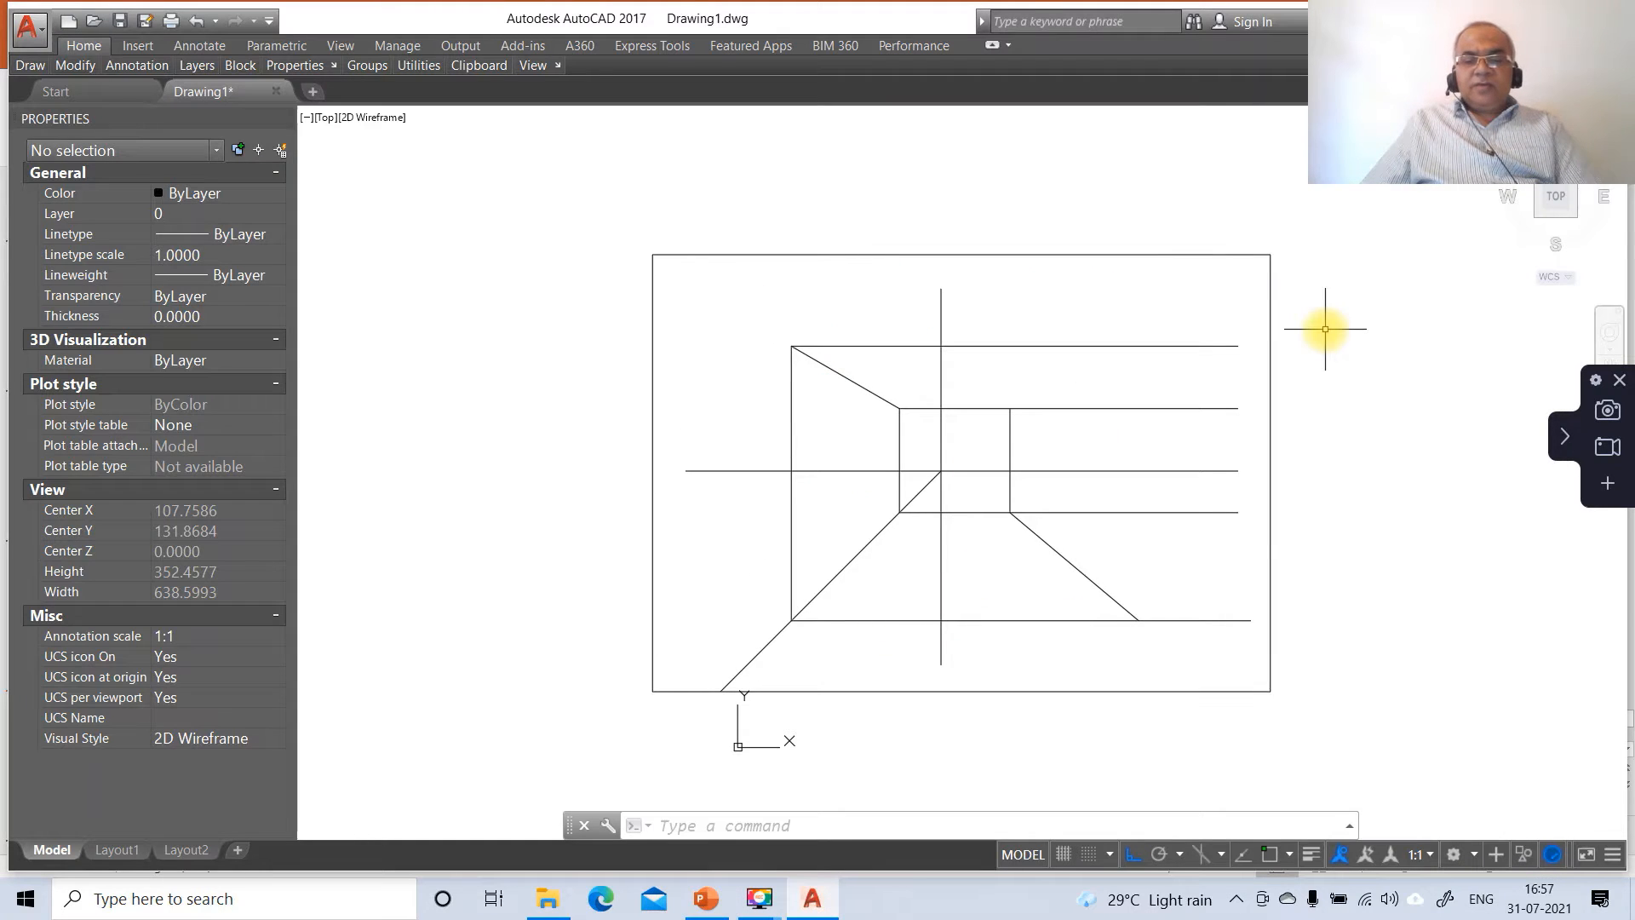
{"action": "type", "text": "l"}
{"action": "key", "text": "Return"}
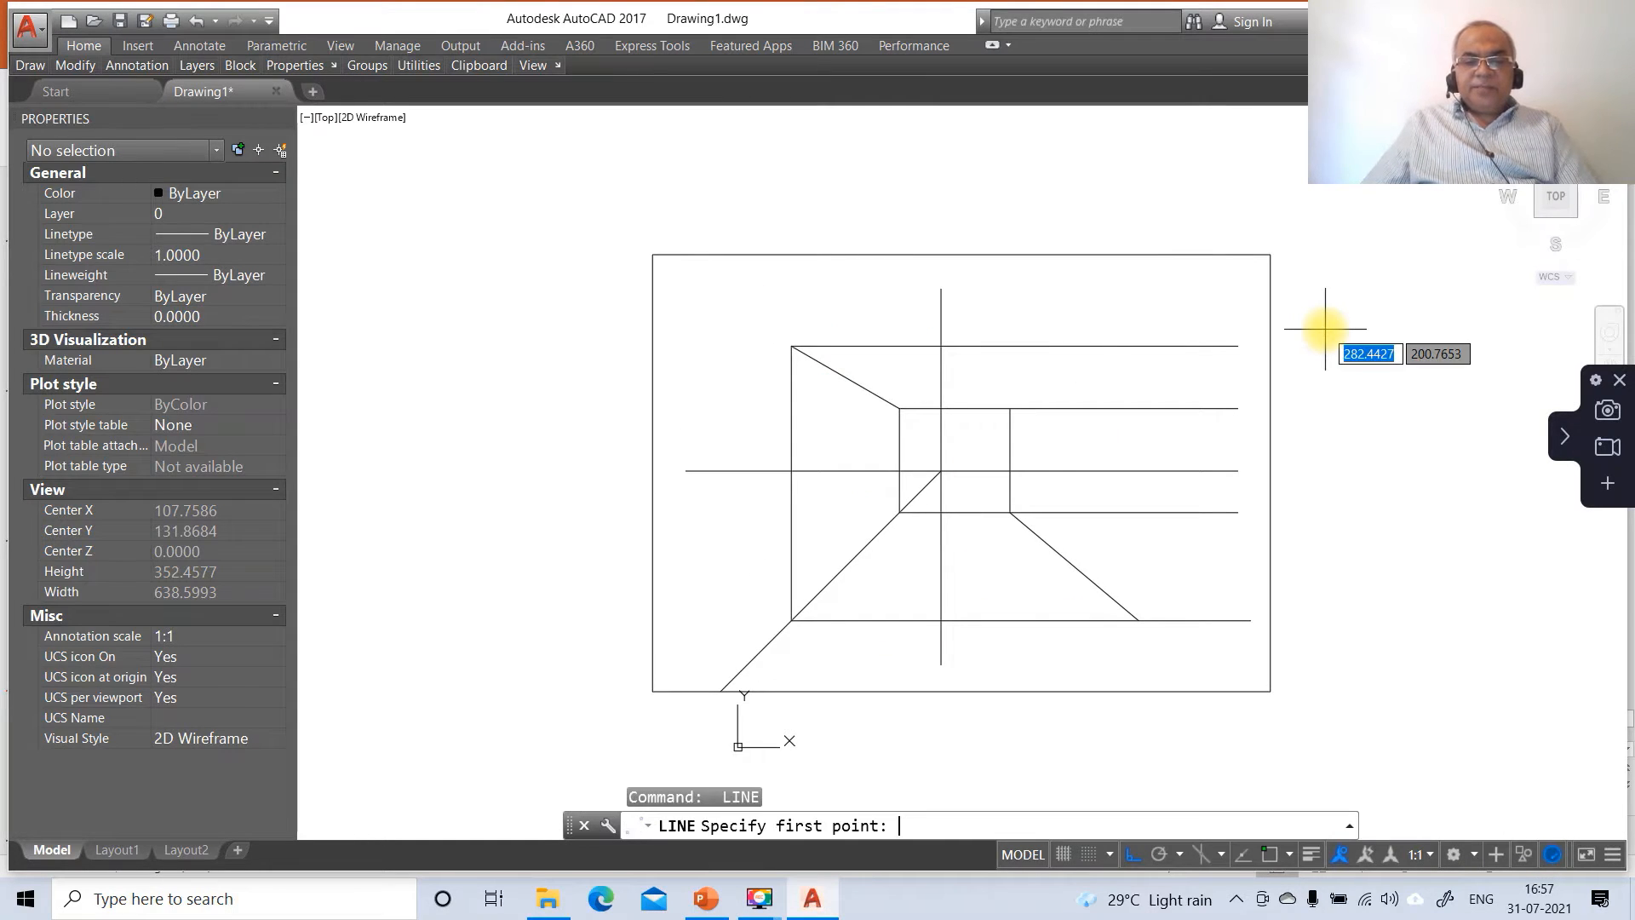
{"action": "type", "text": "INT"}
{"action": "key", "text": "Return"}
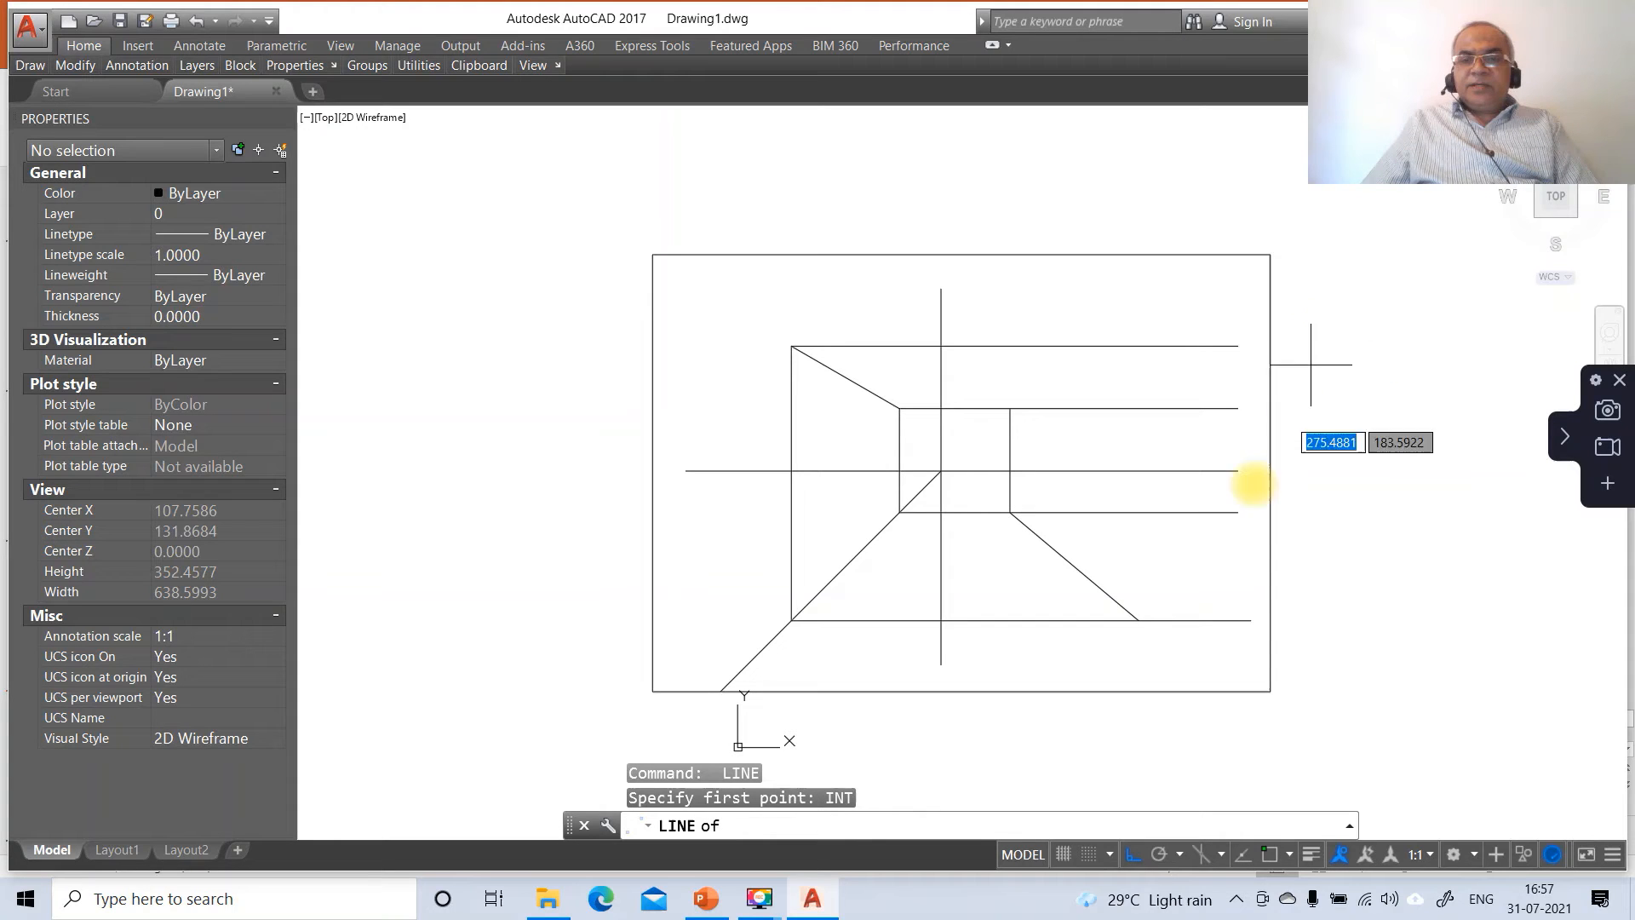
{"action": "left_click", "coordinate": [1138, 621]}
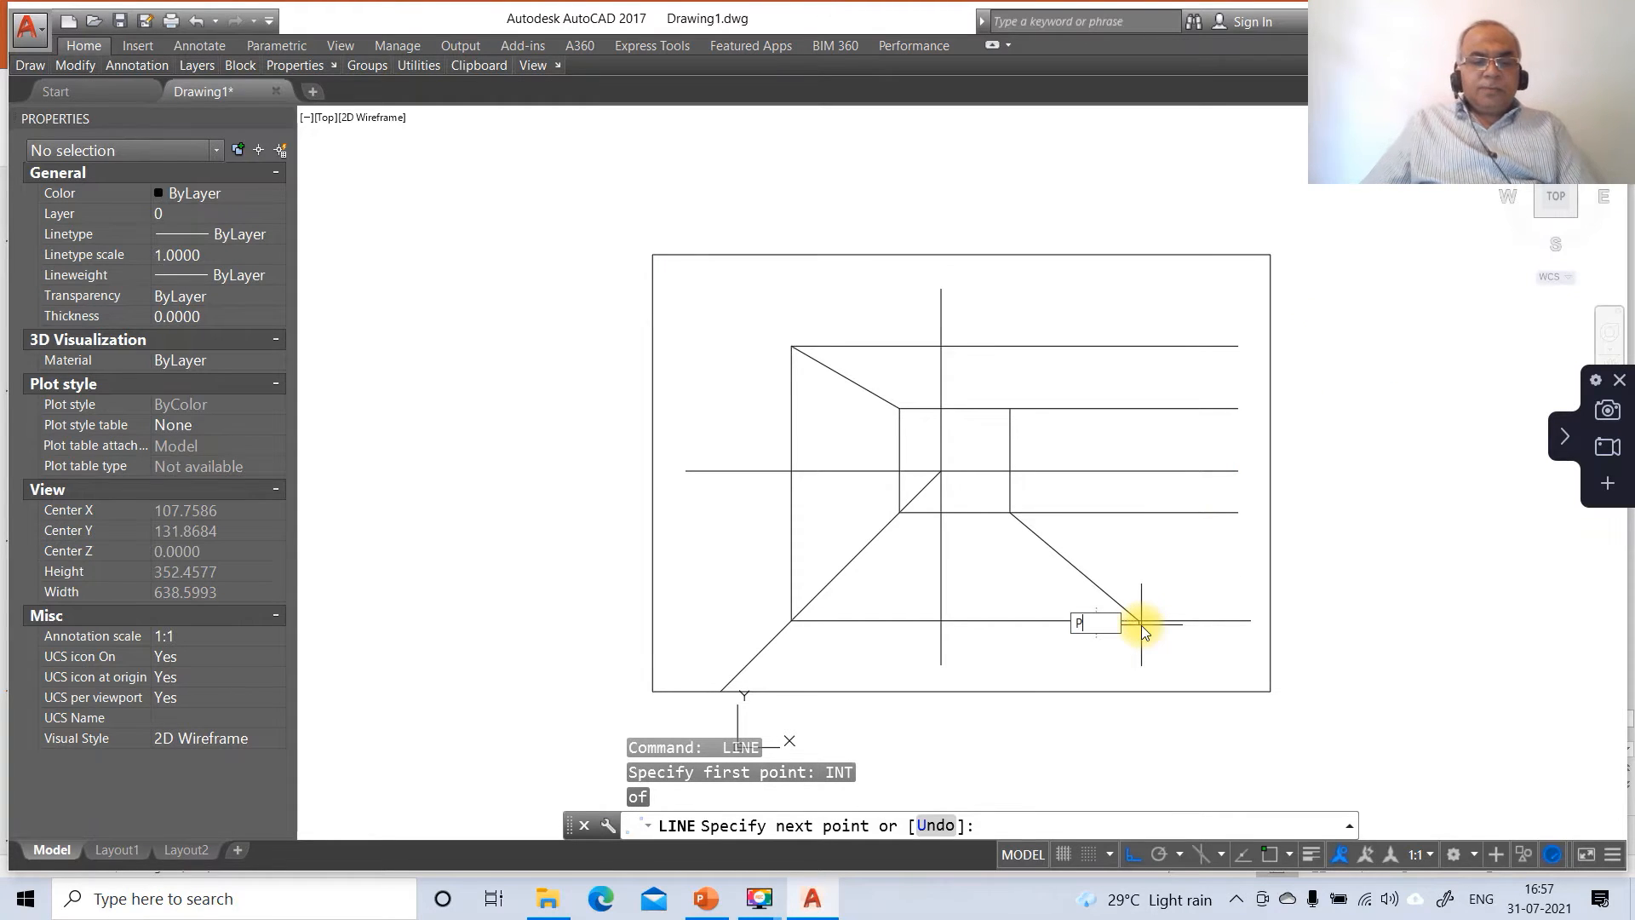
{"action": "type", "text": "PER"}
{"action": "key", "text": "Return"}
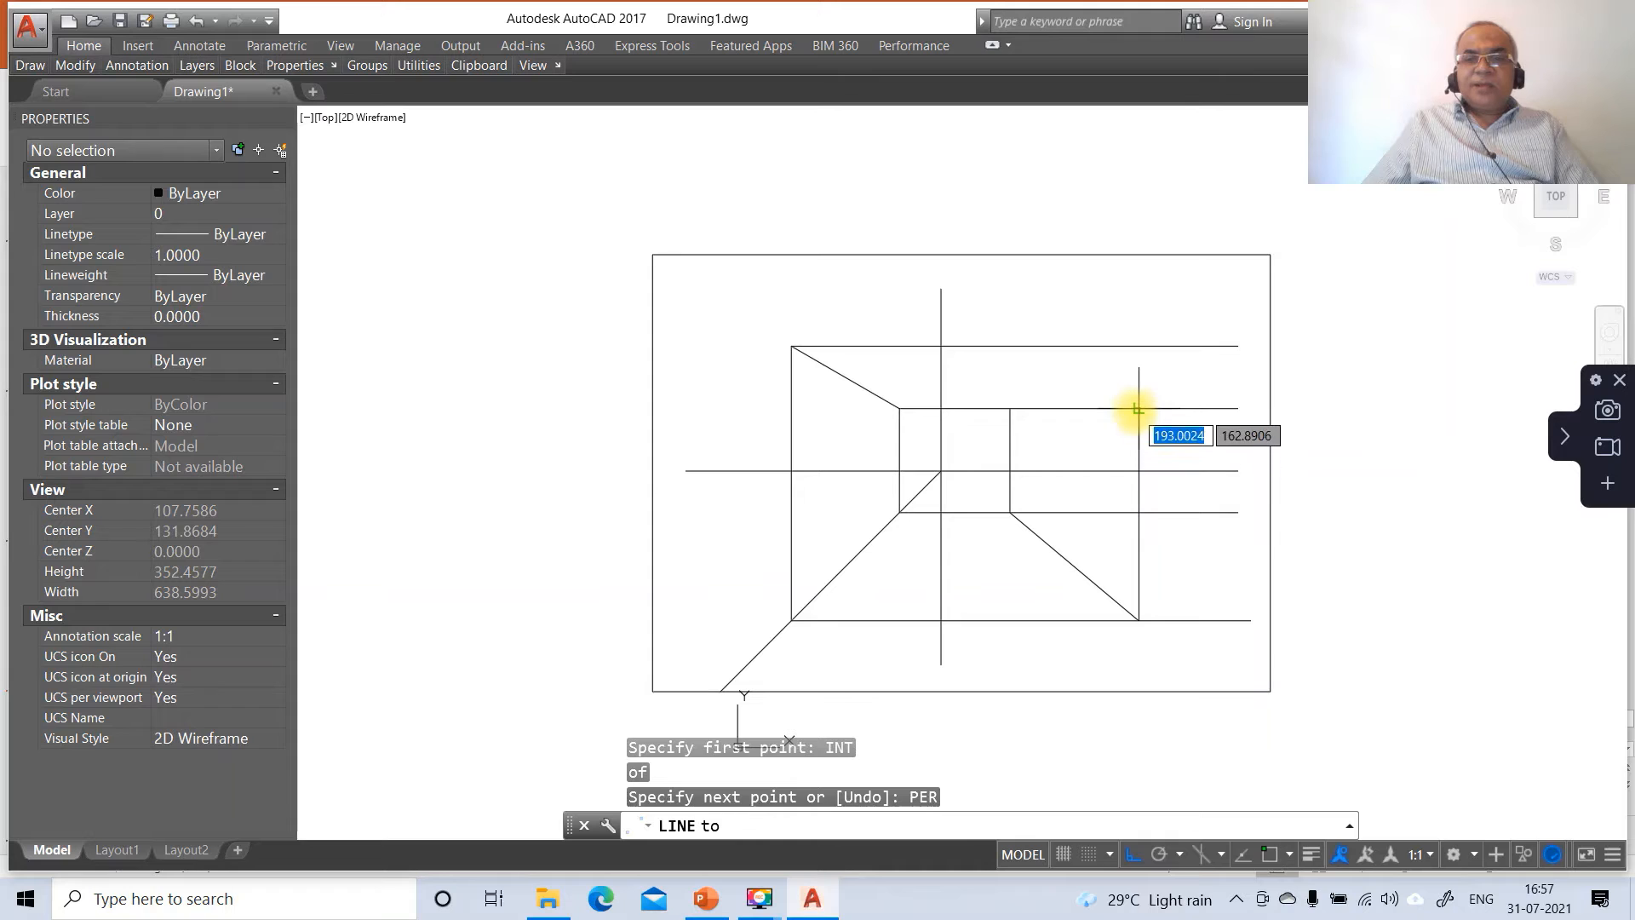
{"action": "left_click", "coordinate": [1138, 409]}
{"action": "key", "text": "Return"}
Step: Draw a circle centred on the short vertical line's upper end, passing through the new projector's upper end
{"action": "type", "text": "c"}
{"action": "key", "text": "Return"}
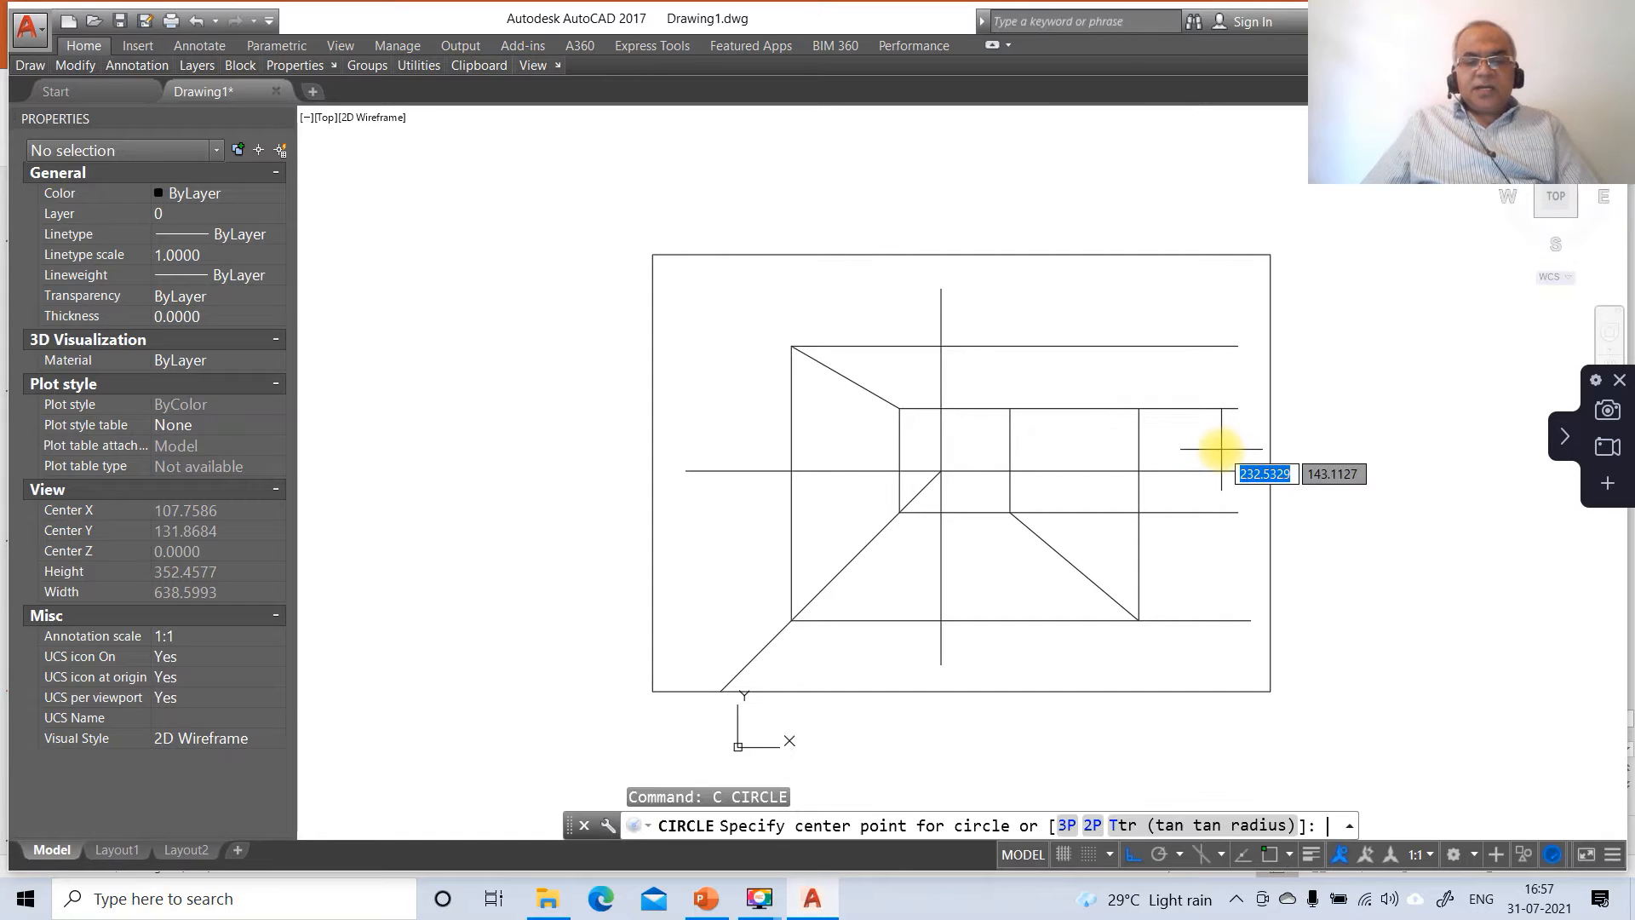
{"action": "type", "text": "INT"}
{"action": "key", "text": "Return"}
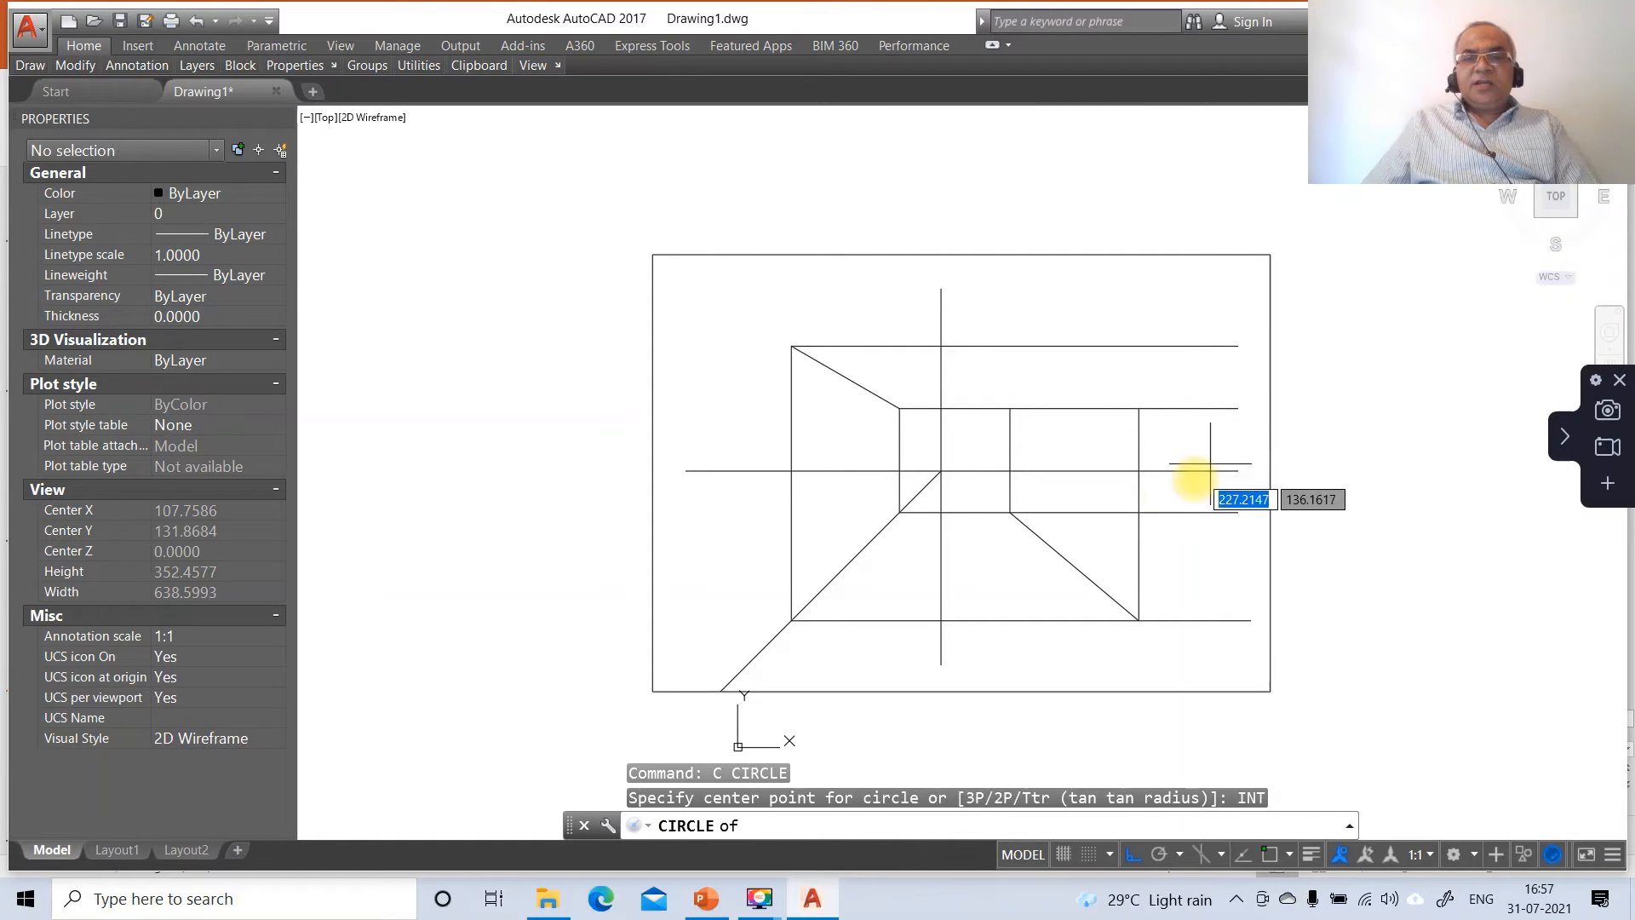
{"action": "left_click", "coordinate": [1006, 412]}
{"action": "type", "text": "IN"}
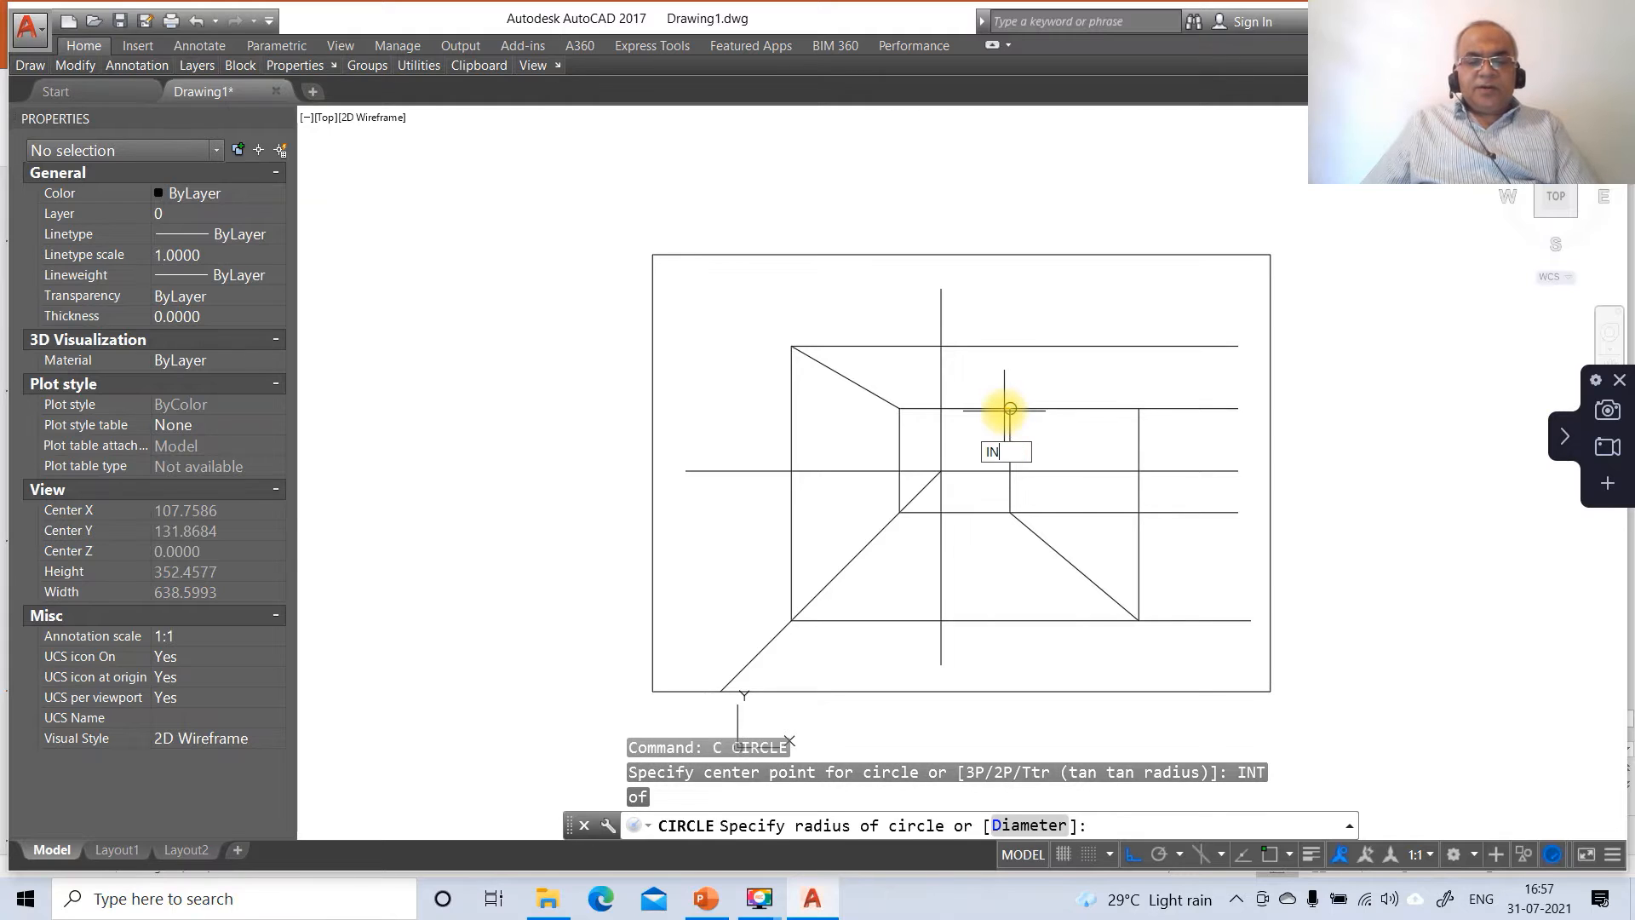
{"action": "type", "text": "T"}
{"action": "key", "text": "Return"}
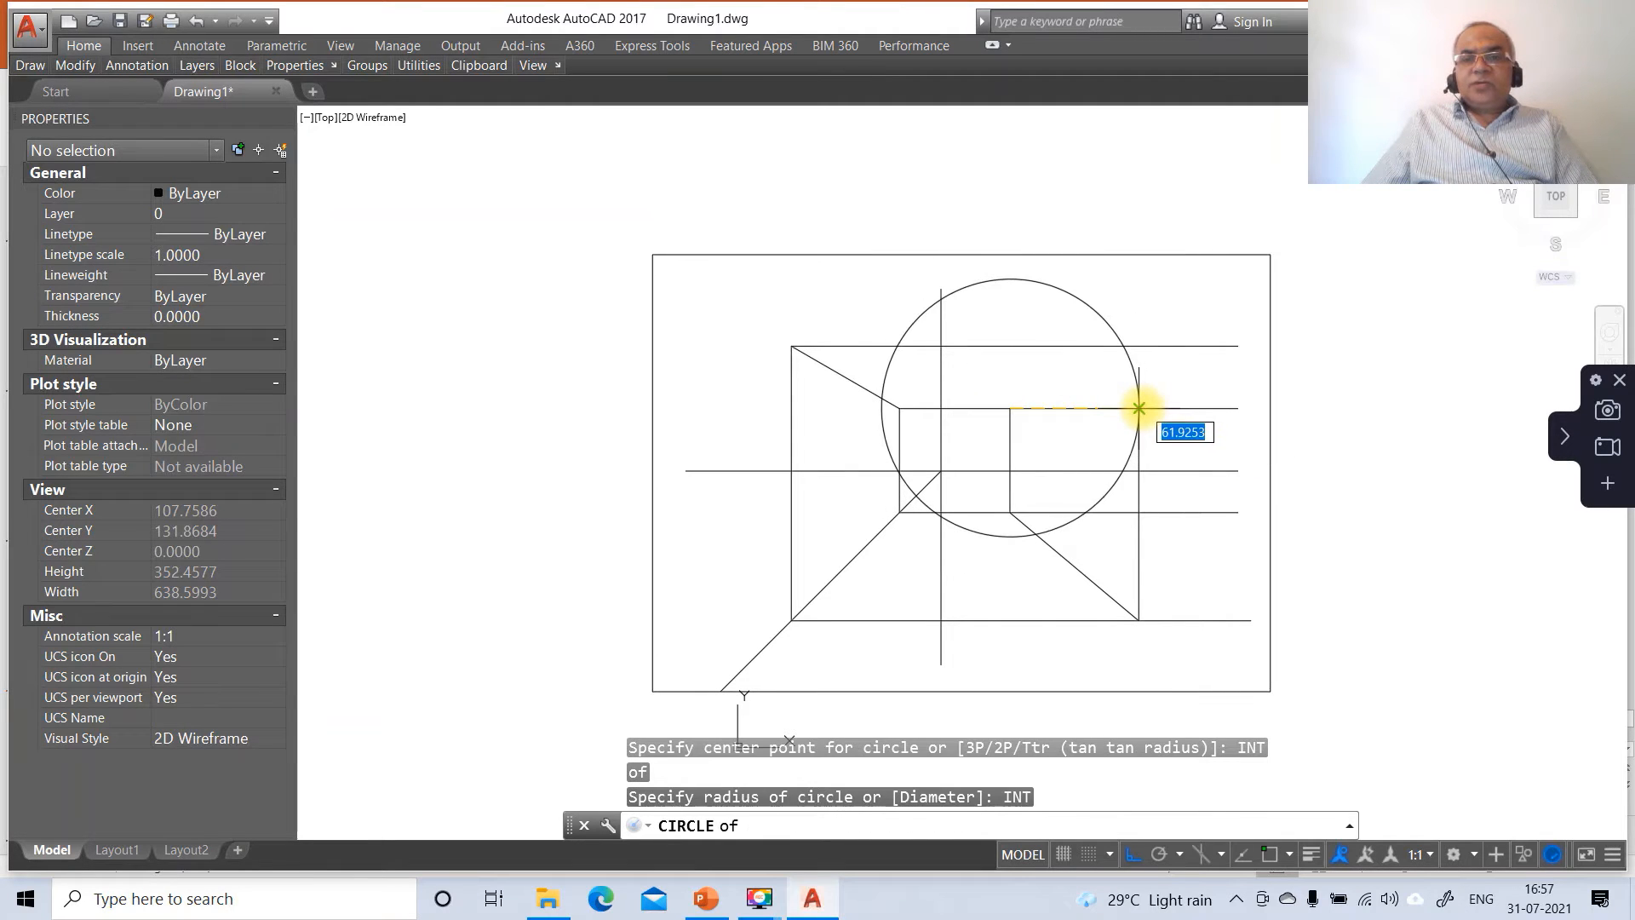
{"action": "left_click", "coordinate": [1139, 409]}
Step: Draw an inclined line from the circle's centre to where the circle crosses the uppermost horizontal line on its right side
{"action": "type", "text": "l"}
{"action": "key", "text": "Return"}
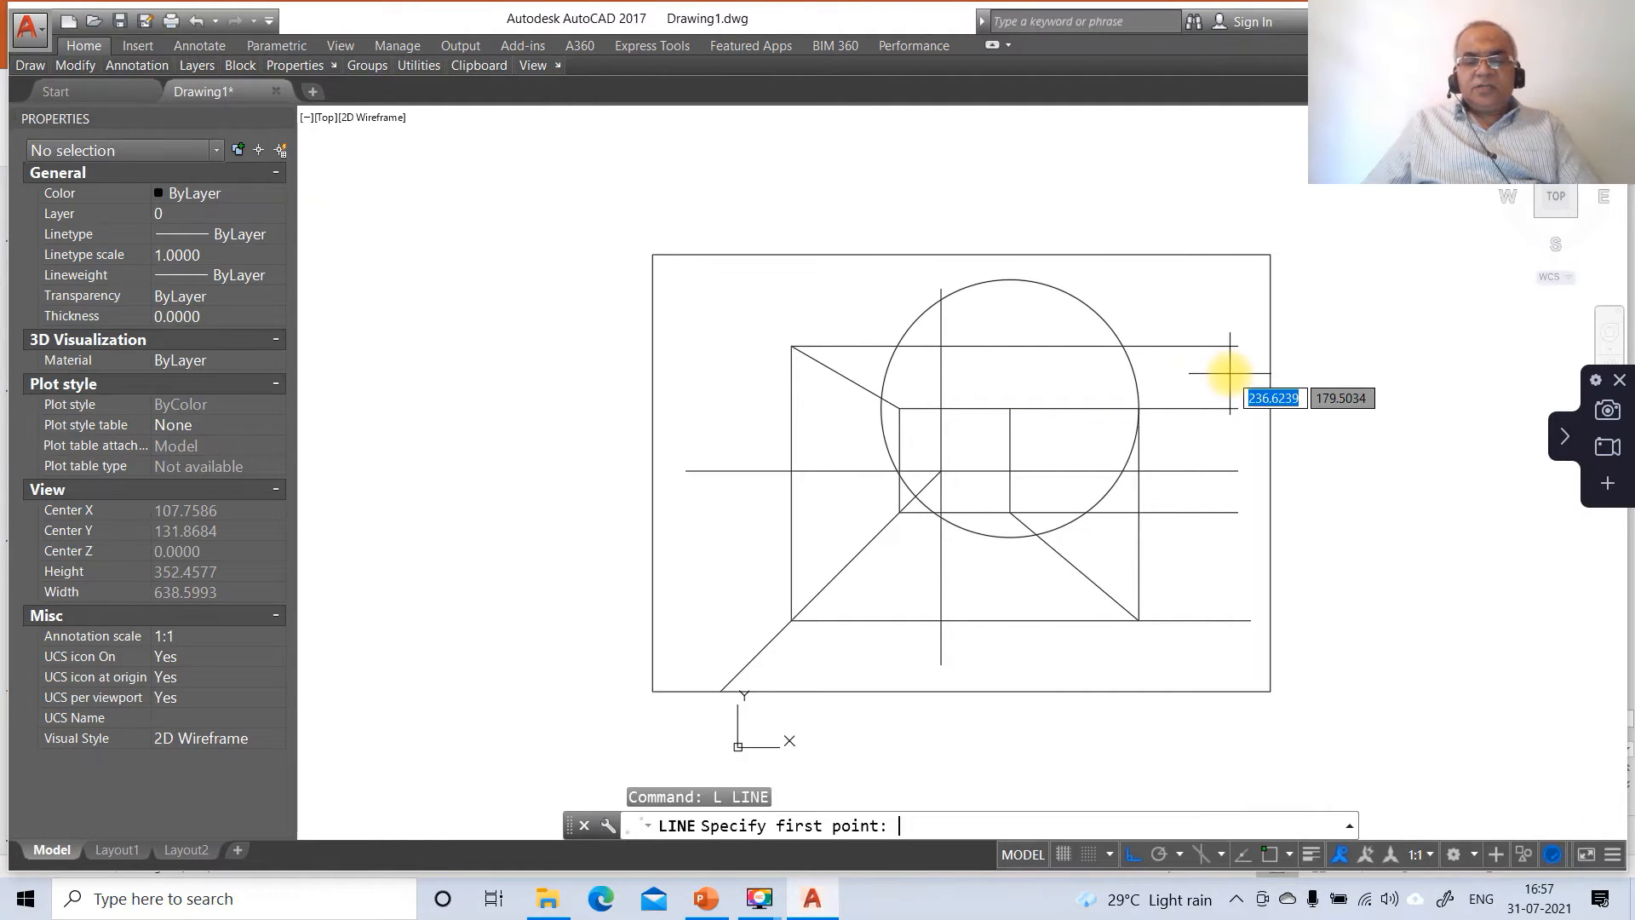
{"action": "type", "text": "INT"}
{"action": "key", "text": "Return"}
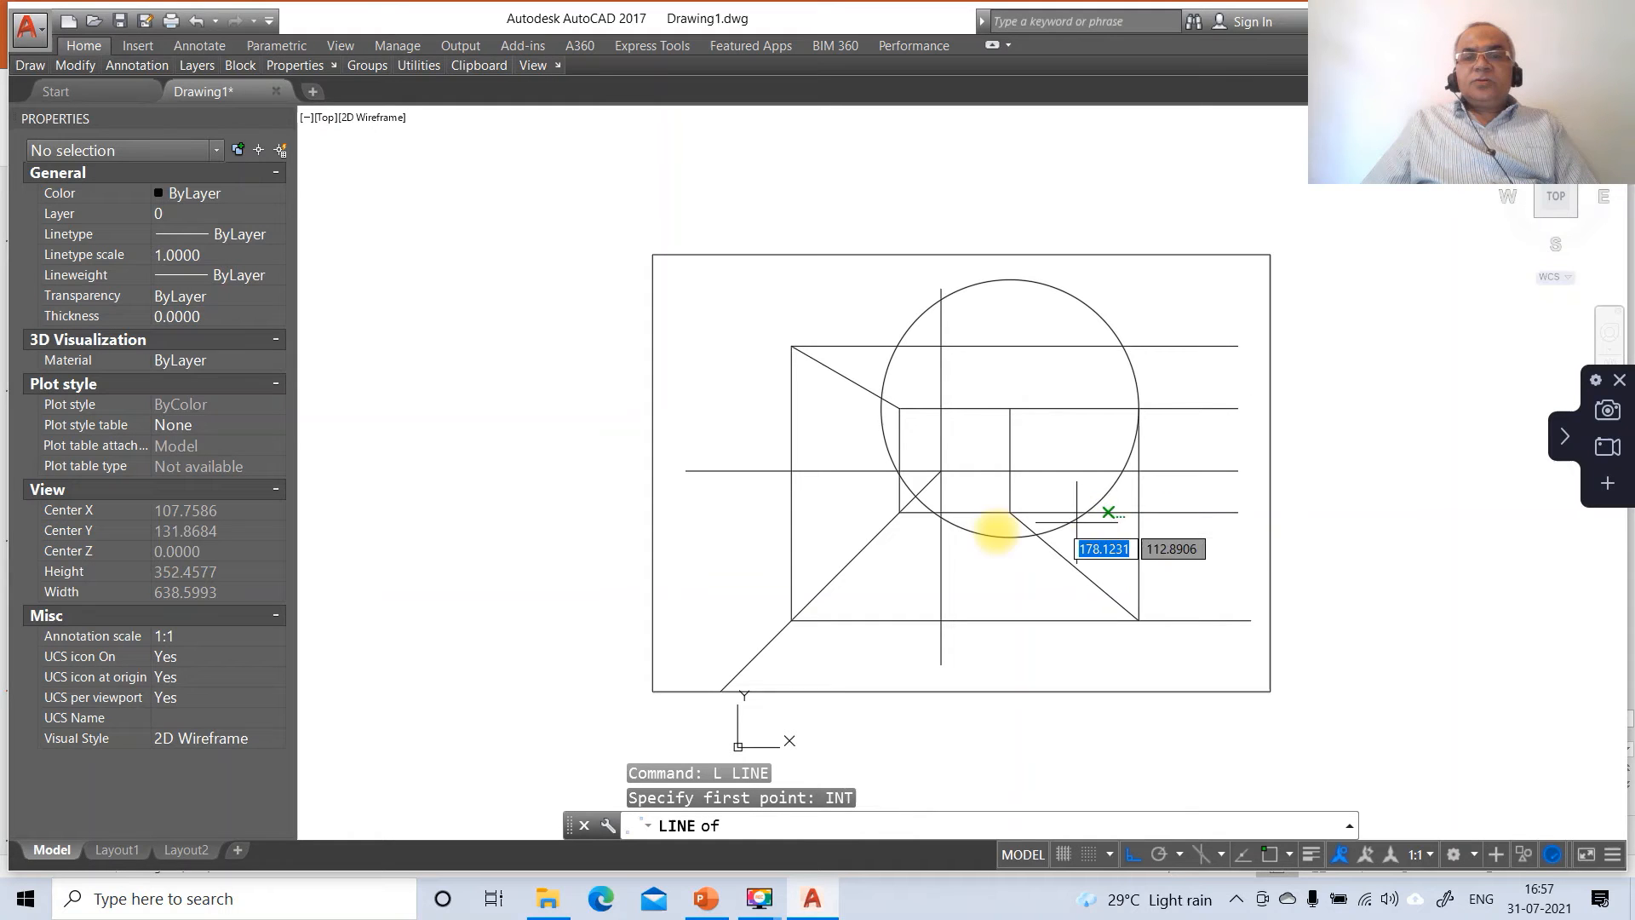
{"action": "left_click", "coordinate": [1007, 408]}
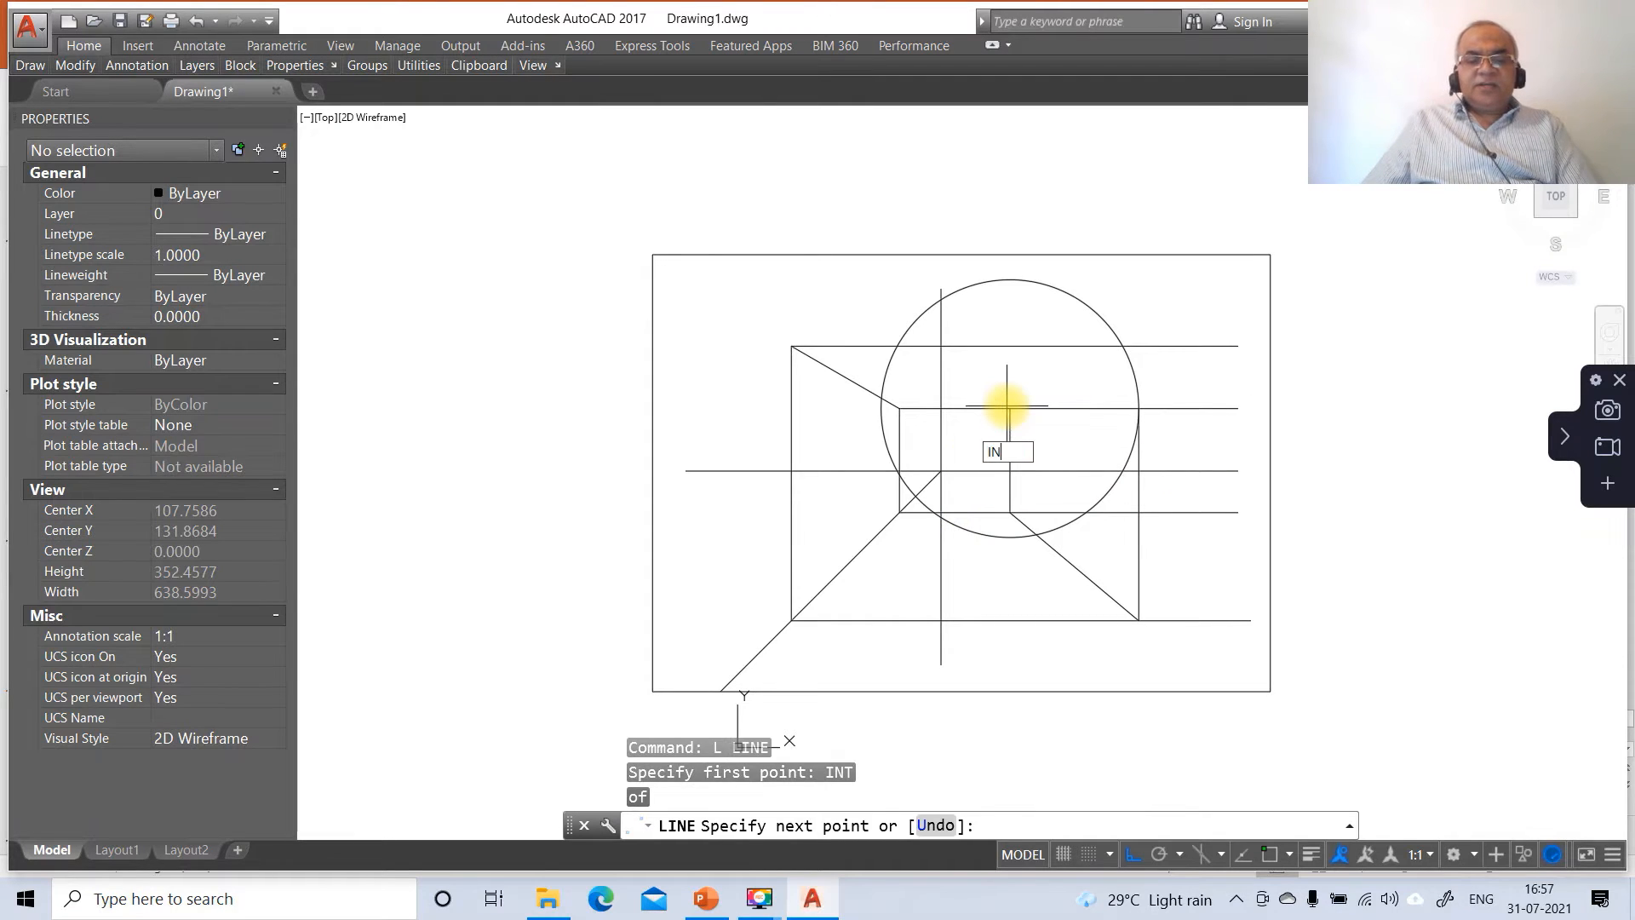
{"action": "type", "text": "INT"}
{"action": "key", "text": "Return"}
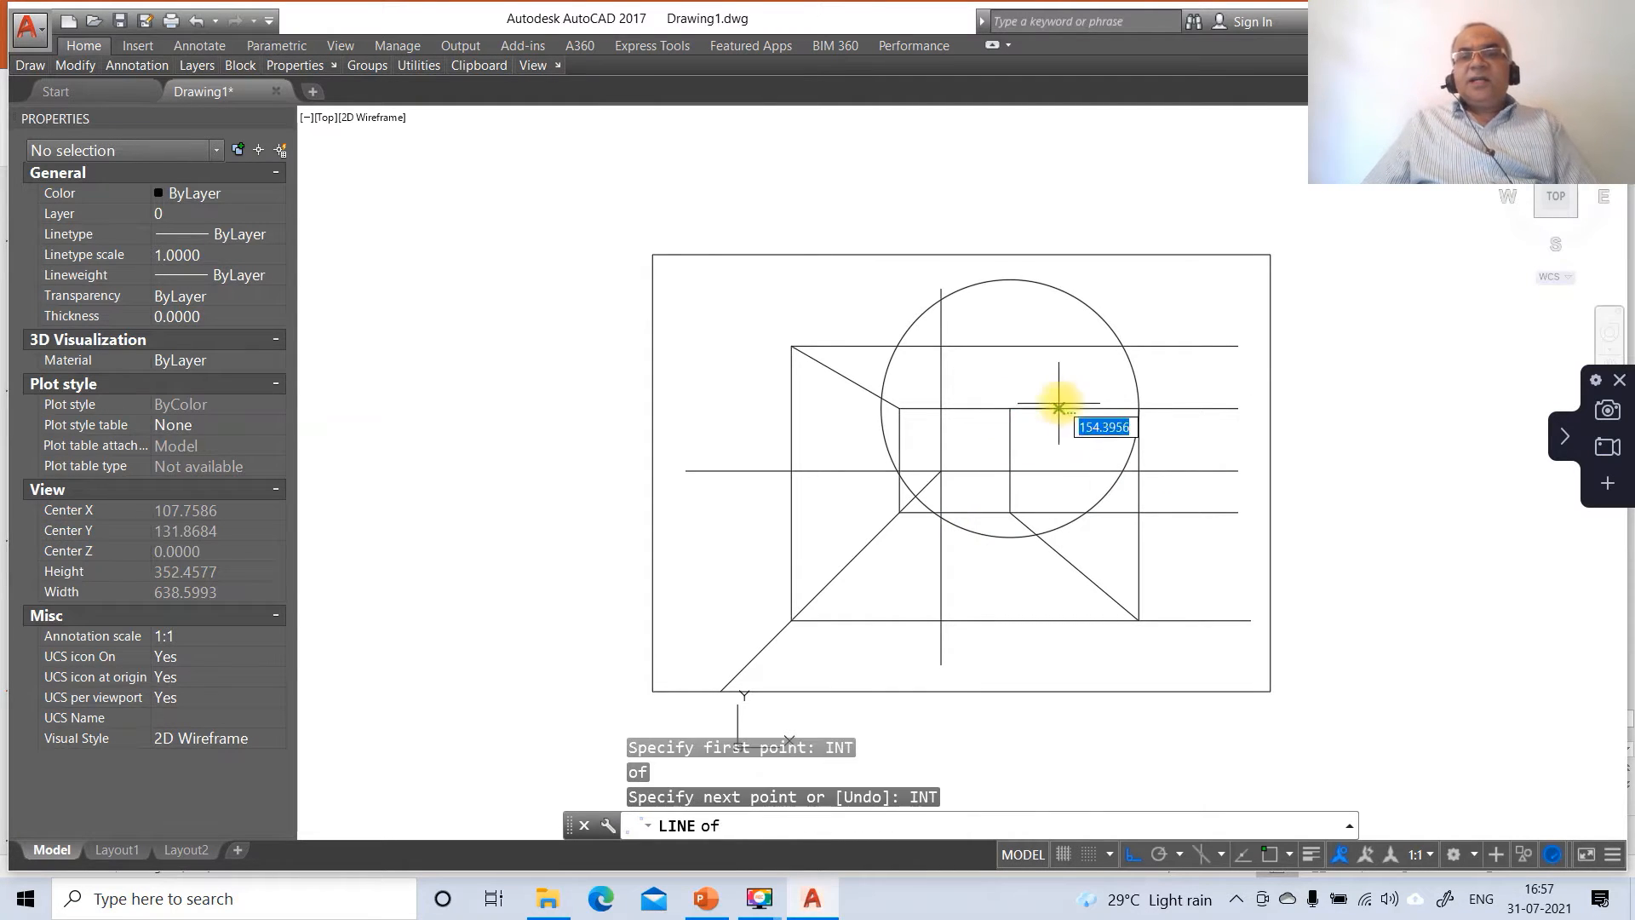
{"action": "left_click", "coordinate": [1121, 356]}
Step: Trim the circle to the short arc between the new inclined line's upper end and the horizontal through a'
{"action": "type", "text": "I"}
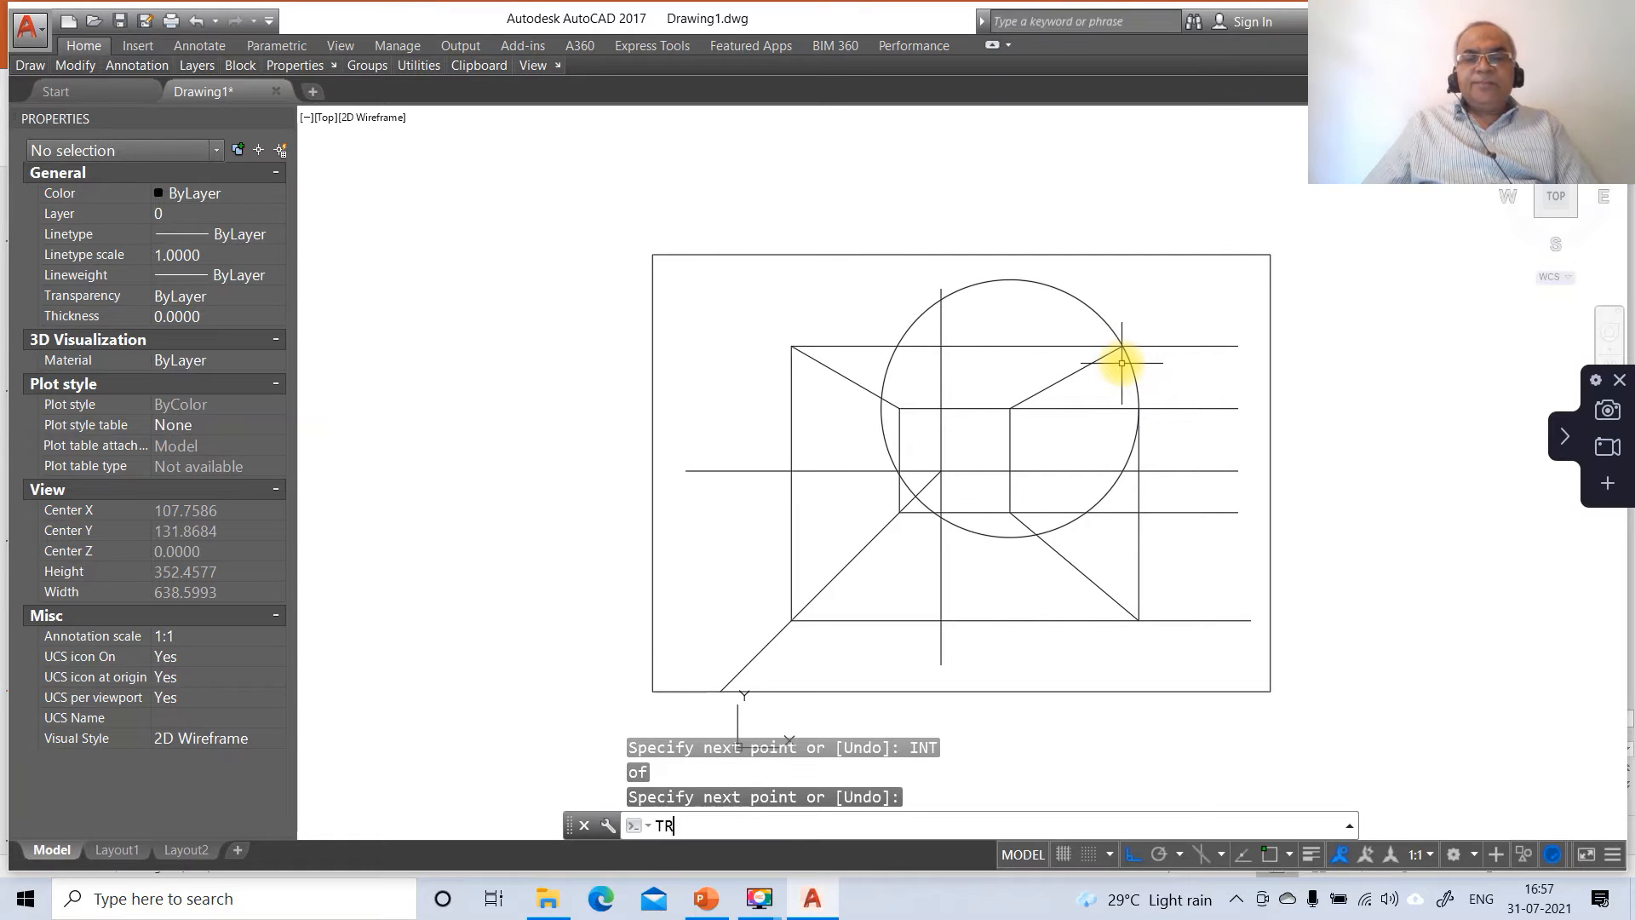
{"action": "type", "text": "R"}
{"action": "key", "text": "Return"}
{"action": "left_click", "coordinate": [1090, 369]}
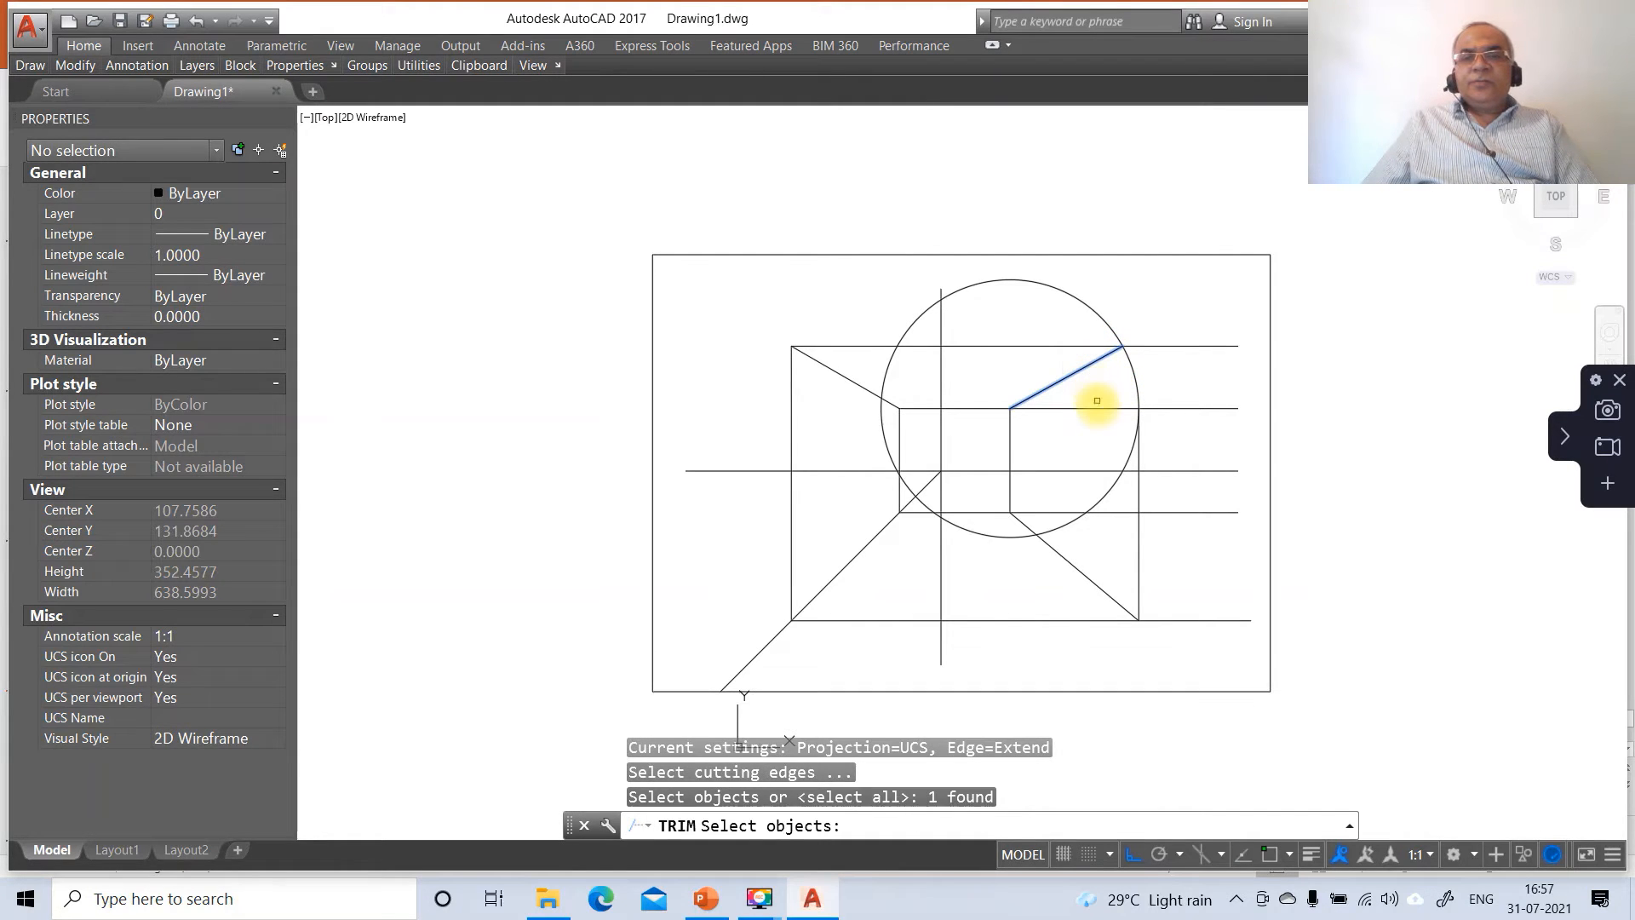
{"action": "left_click_drag", "start_coordinate": [1099, 406], "coordinate": [1089, 411]}
{"action": "key", "text": "Return"}
{"action": "left_click", "coordinate": [1135, 432]}
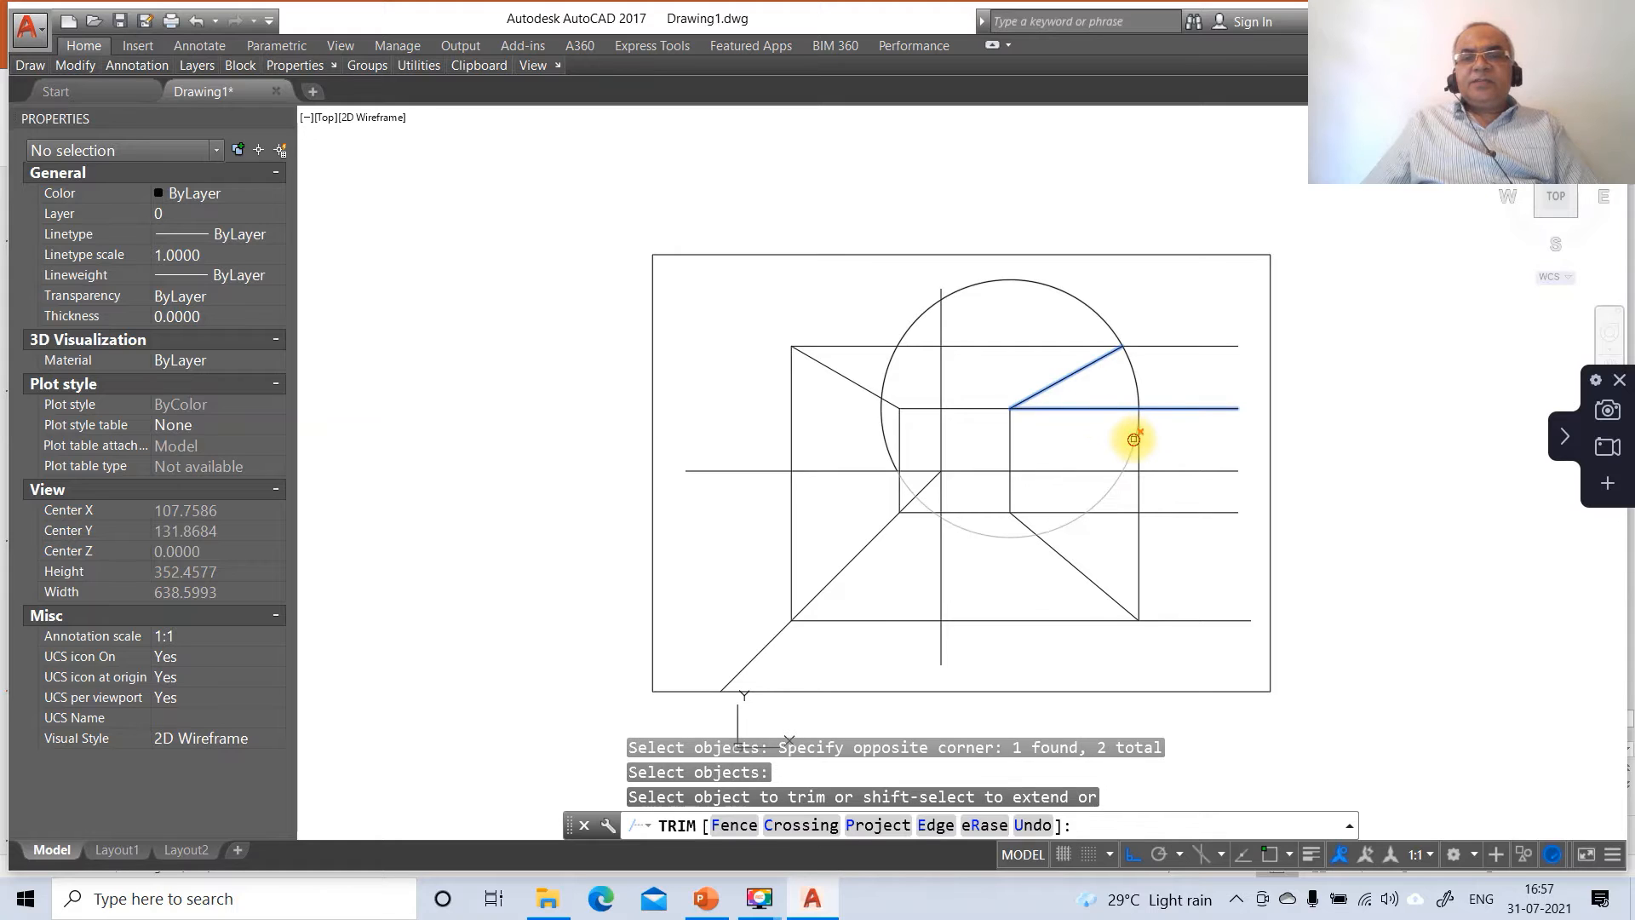
{"action": "left_click", "coordinate": [1087, 308]}
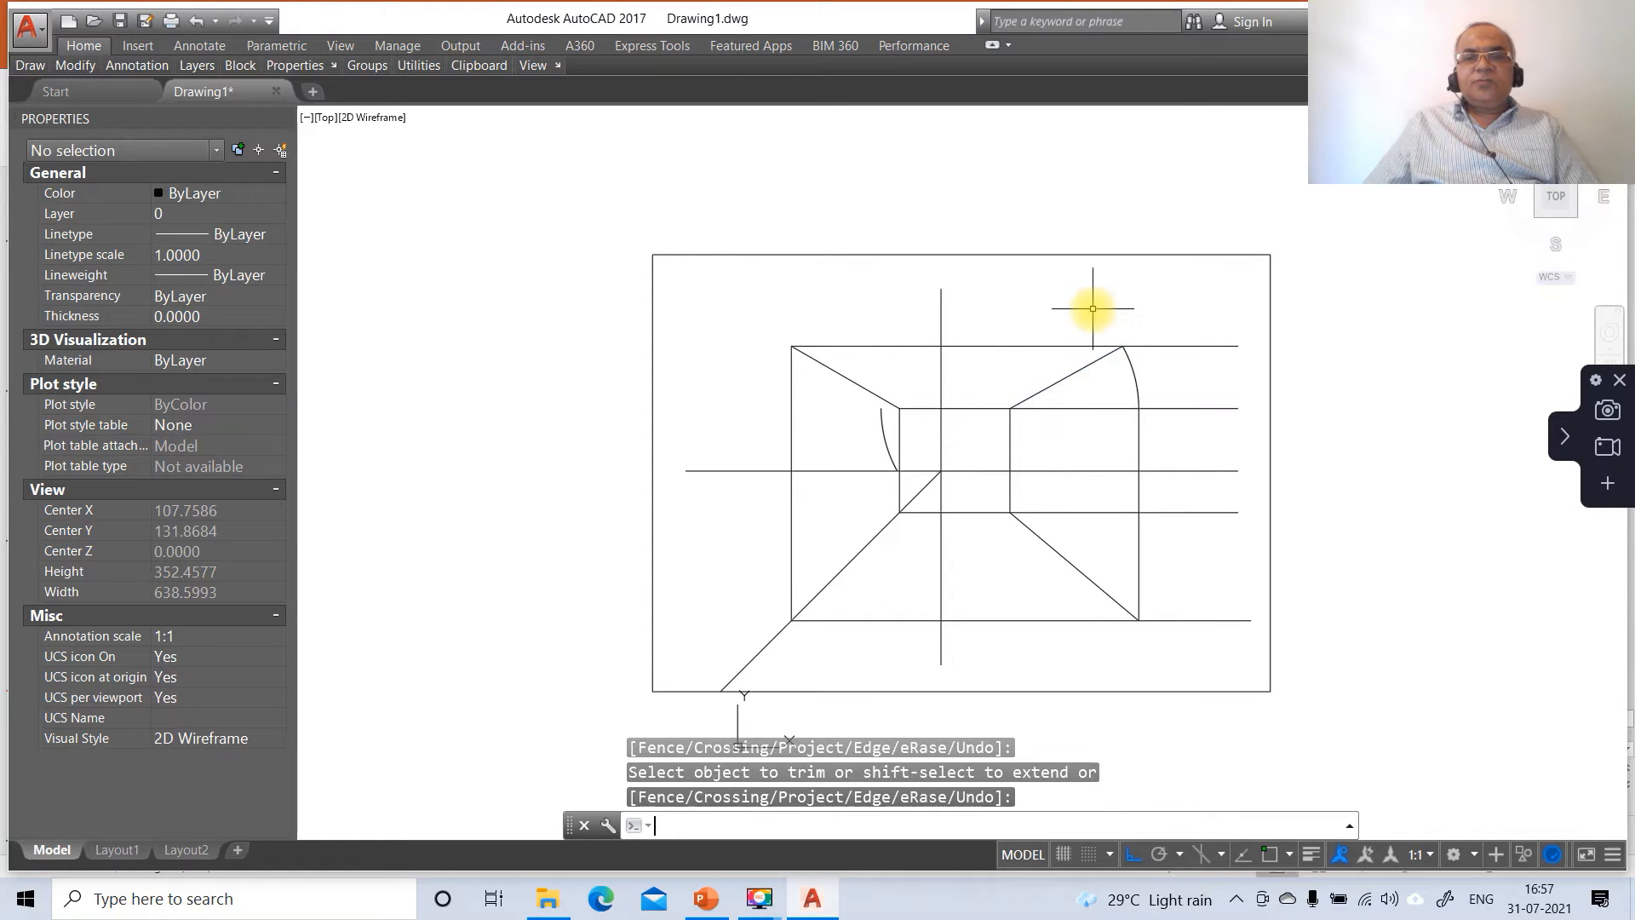
{"action": "key", "text": "Return"}
Step: Erase the leftover arc piece beside the side view's short vertical line
{"action": "type", "text": "e"}
{"action": "key", "text": "Return"}
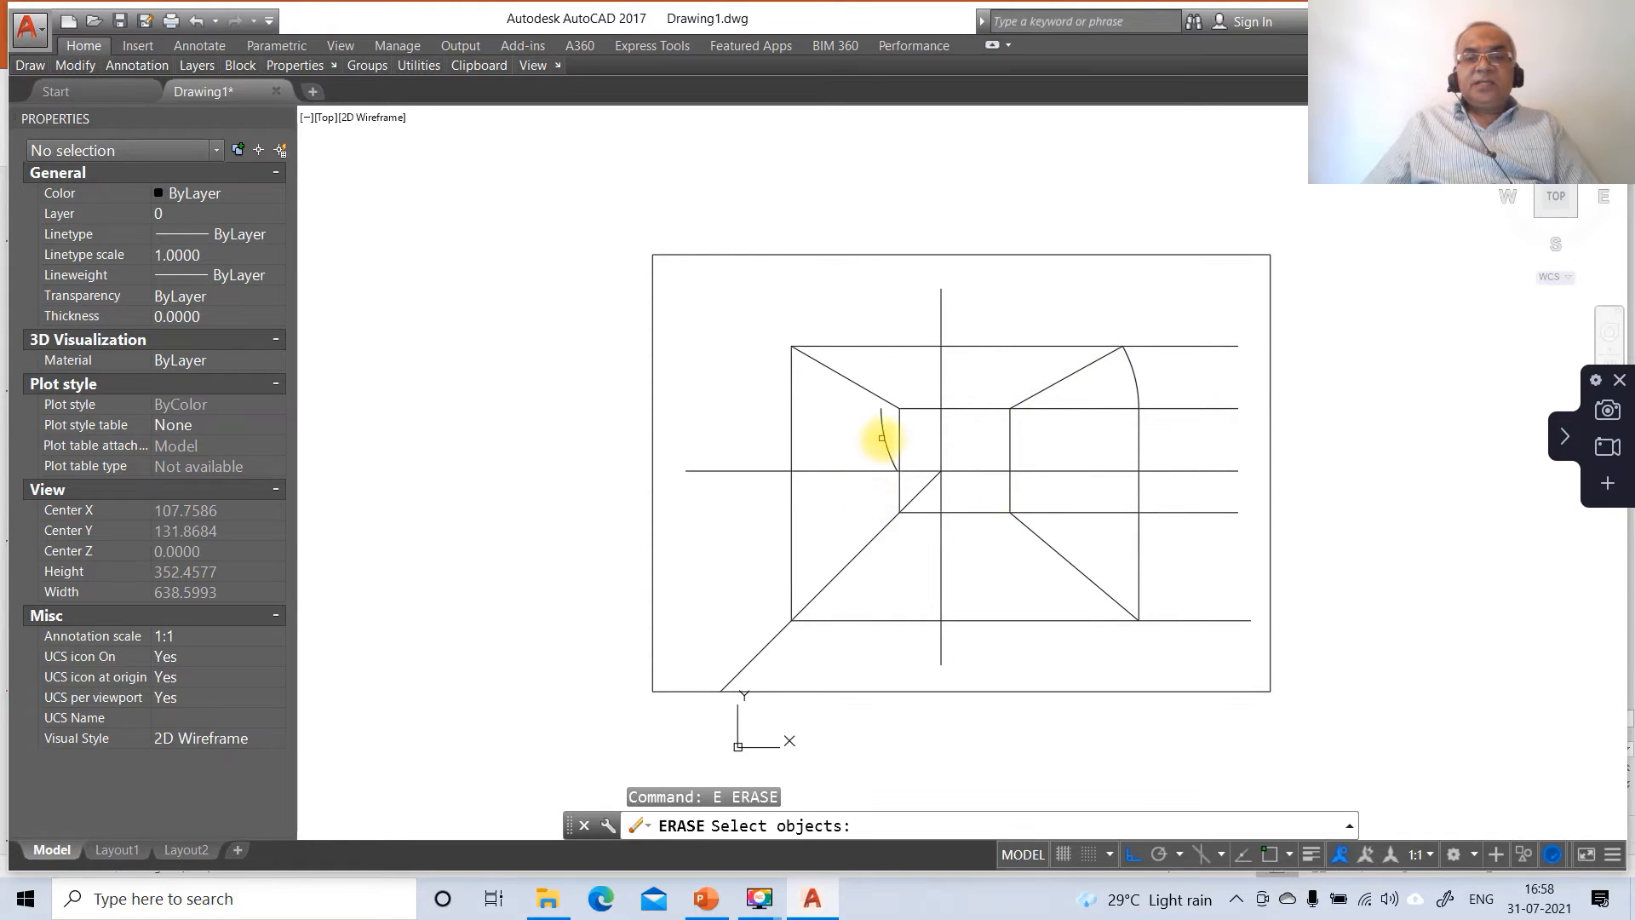
{"action": "left_click", "coordinate": [886, 435]}
{"action": "key", "text": "Return"}
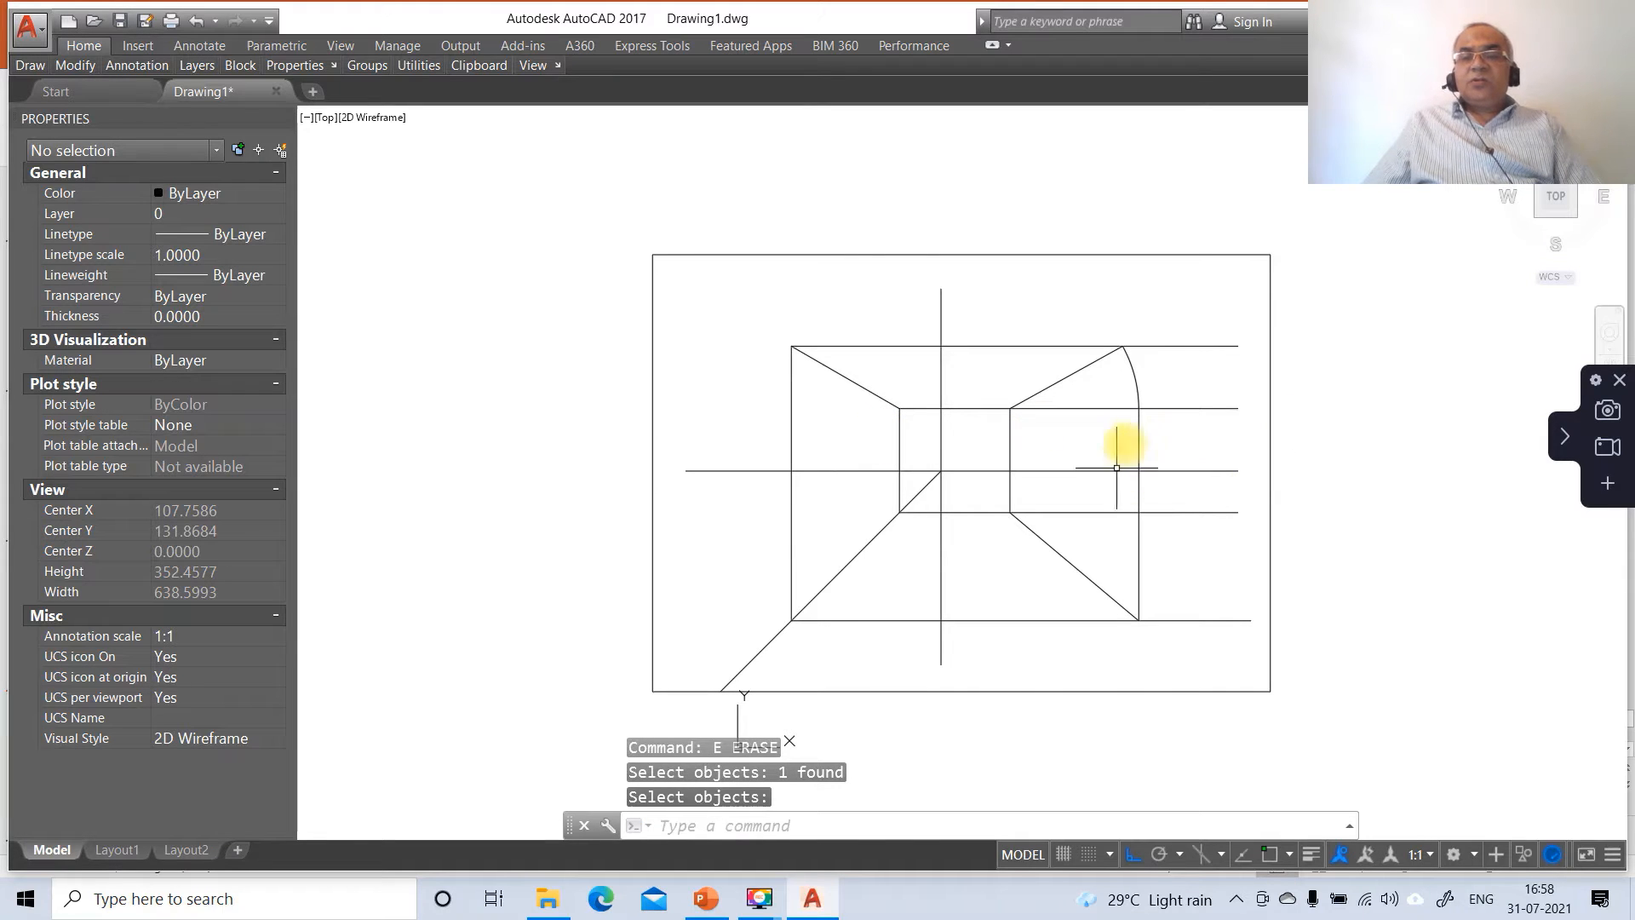
Step: Draw a vertical projector from the inclined line's upper end b' perpendicular to the lowest horizontal line
{"action": "type", "text": "l"}
{"action": "key", "text": "Return"}
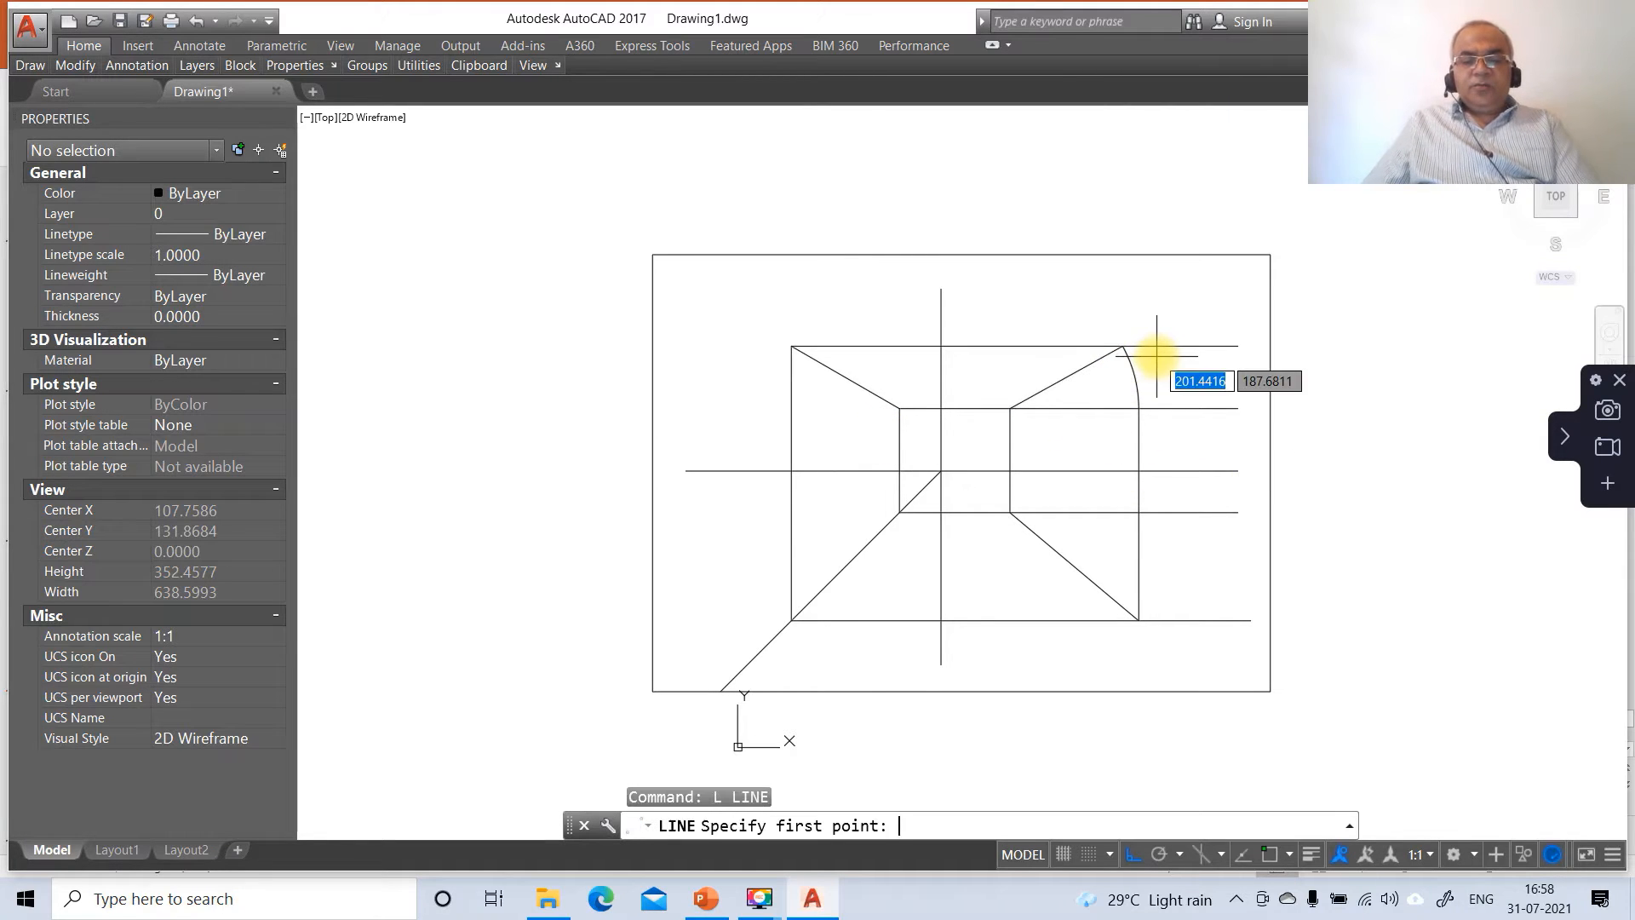
{"action": "type", "text": "int"}
{"action": "key", "text": "Return"}
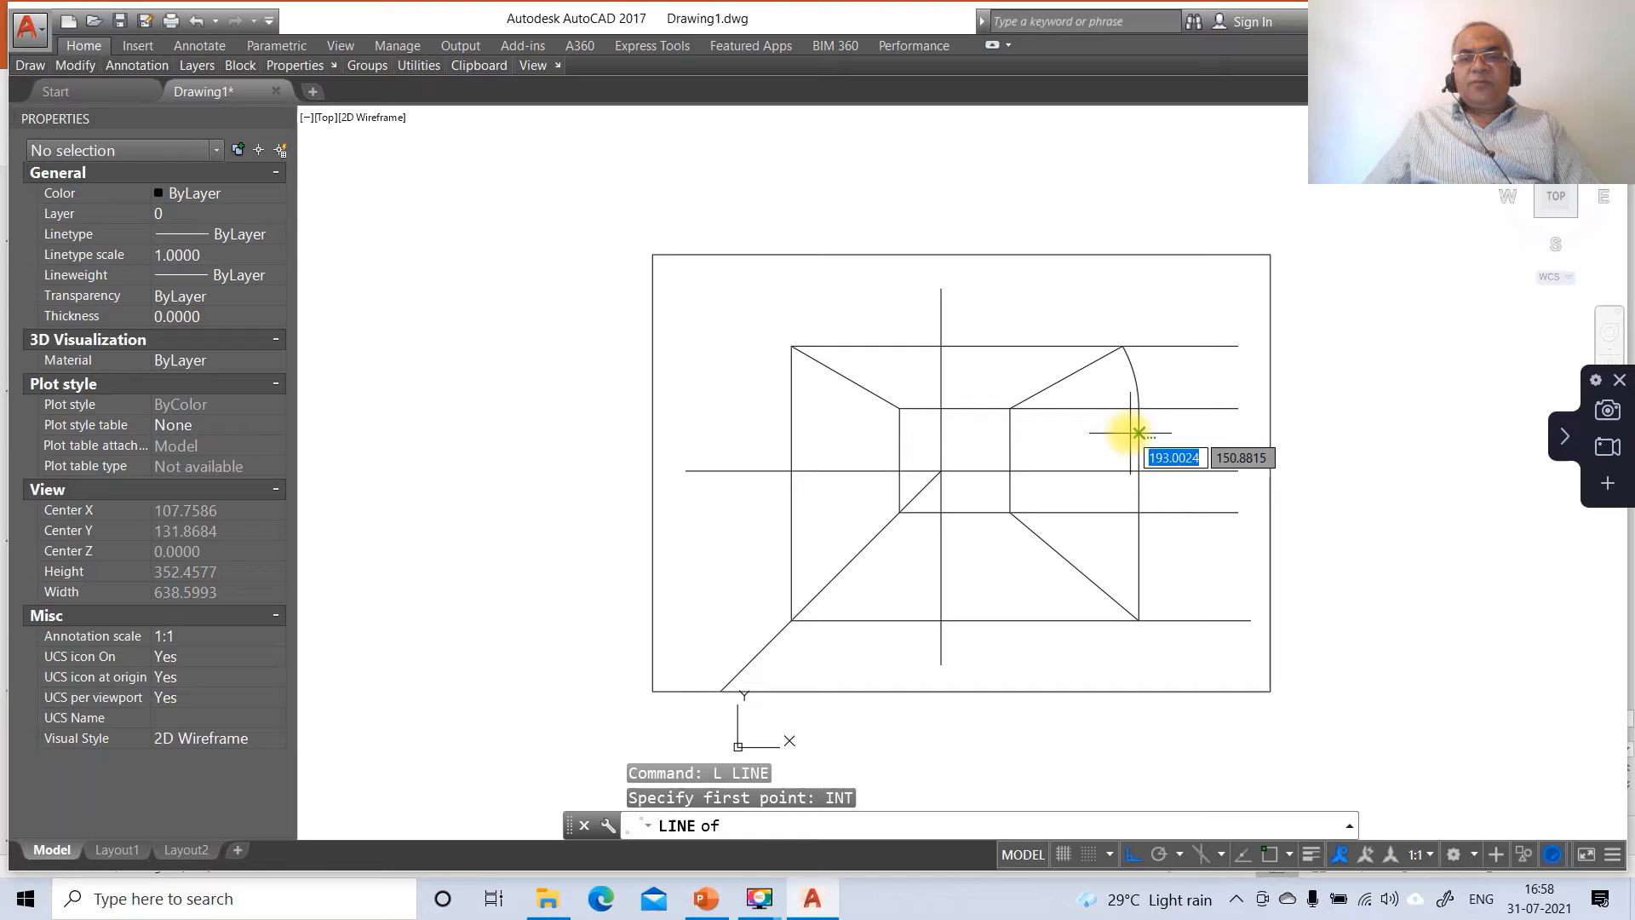
{"action": "left_click", "coordinate": [1123, 346]}
{"action": "type", "text": "P"}
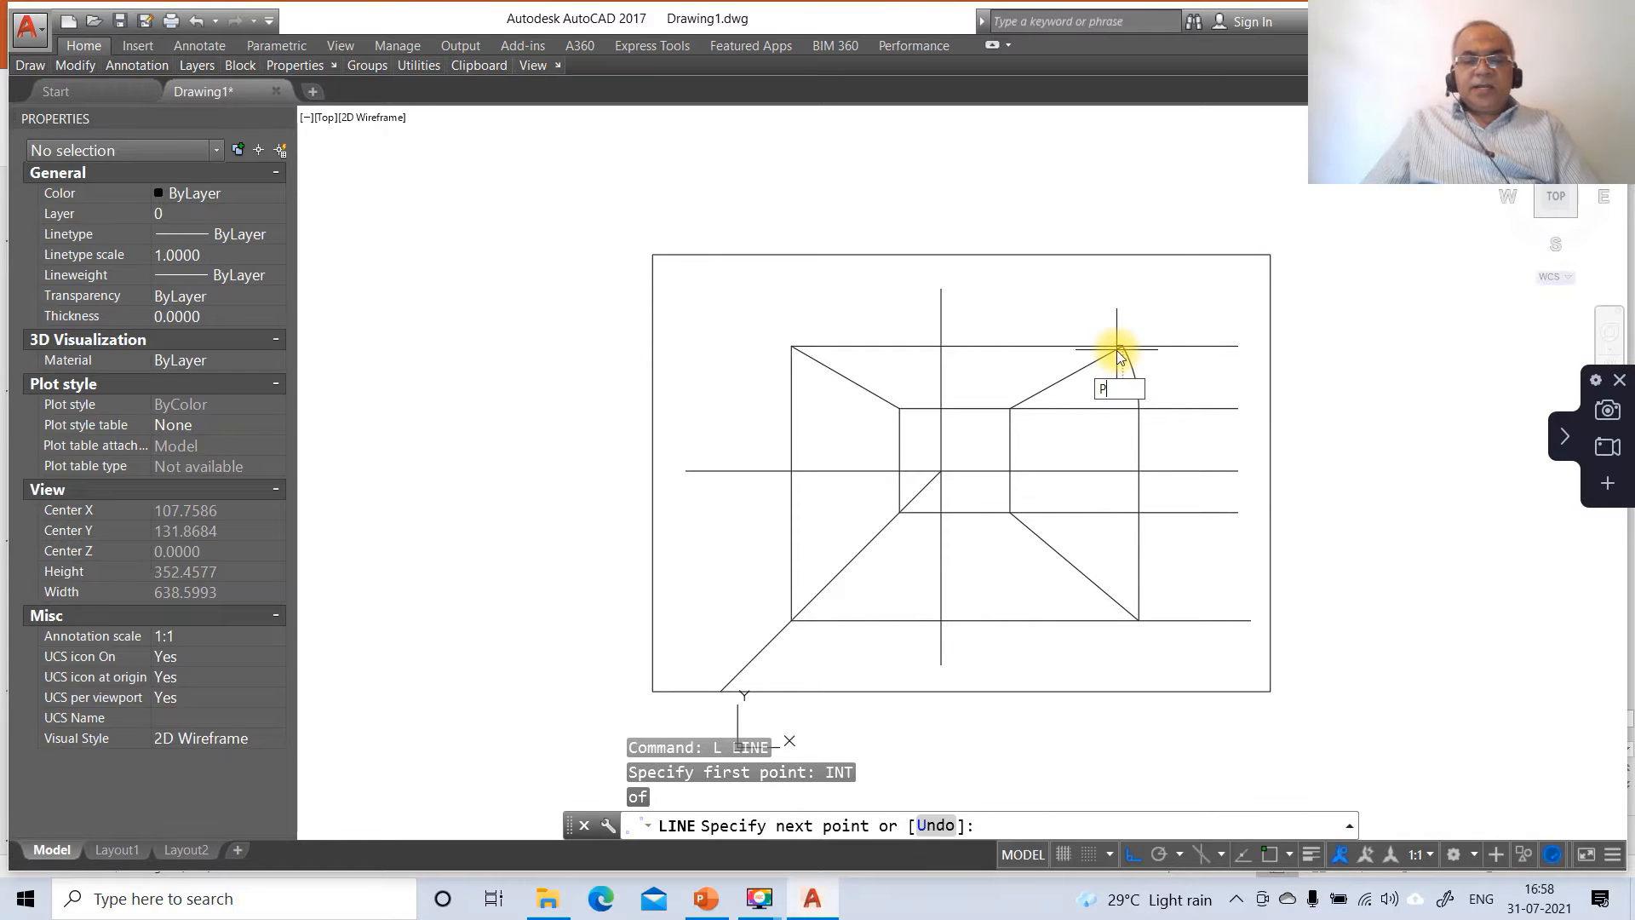
{"action": "type", "text": "ER"}
{"action": "key", "text": "Return"}
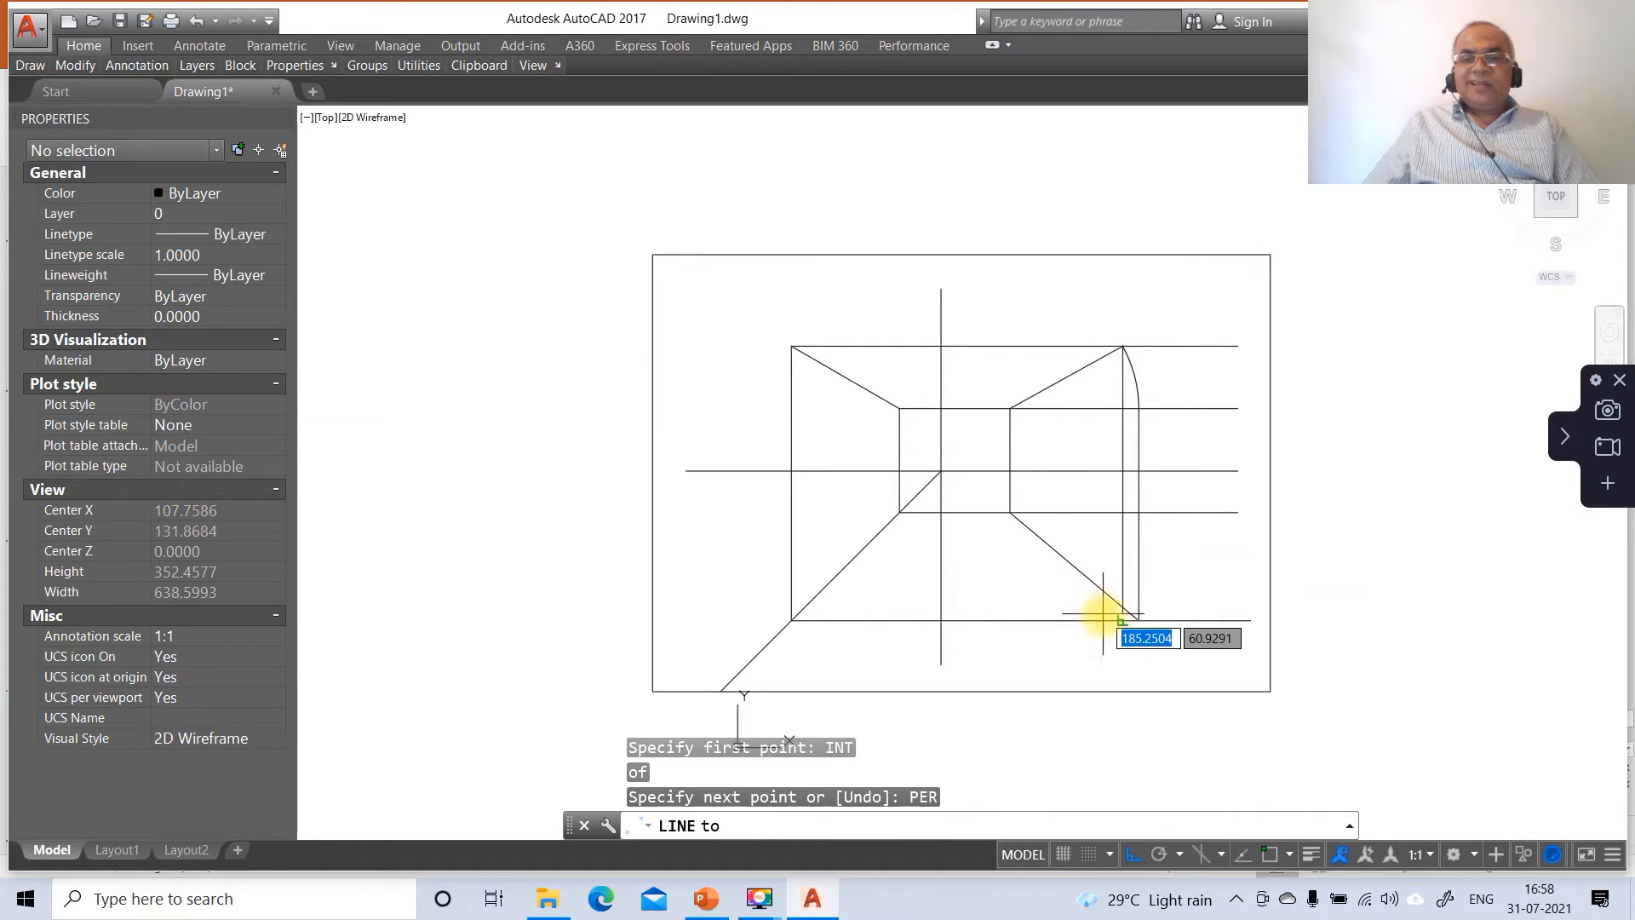
{"action": "left_click", "coordinate": [1107, 623]}
Step: Continue the line from the projector's foot to point a at the short vertical line's lower end
{"action": "type", "text": "INT"}
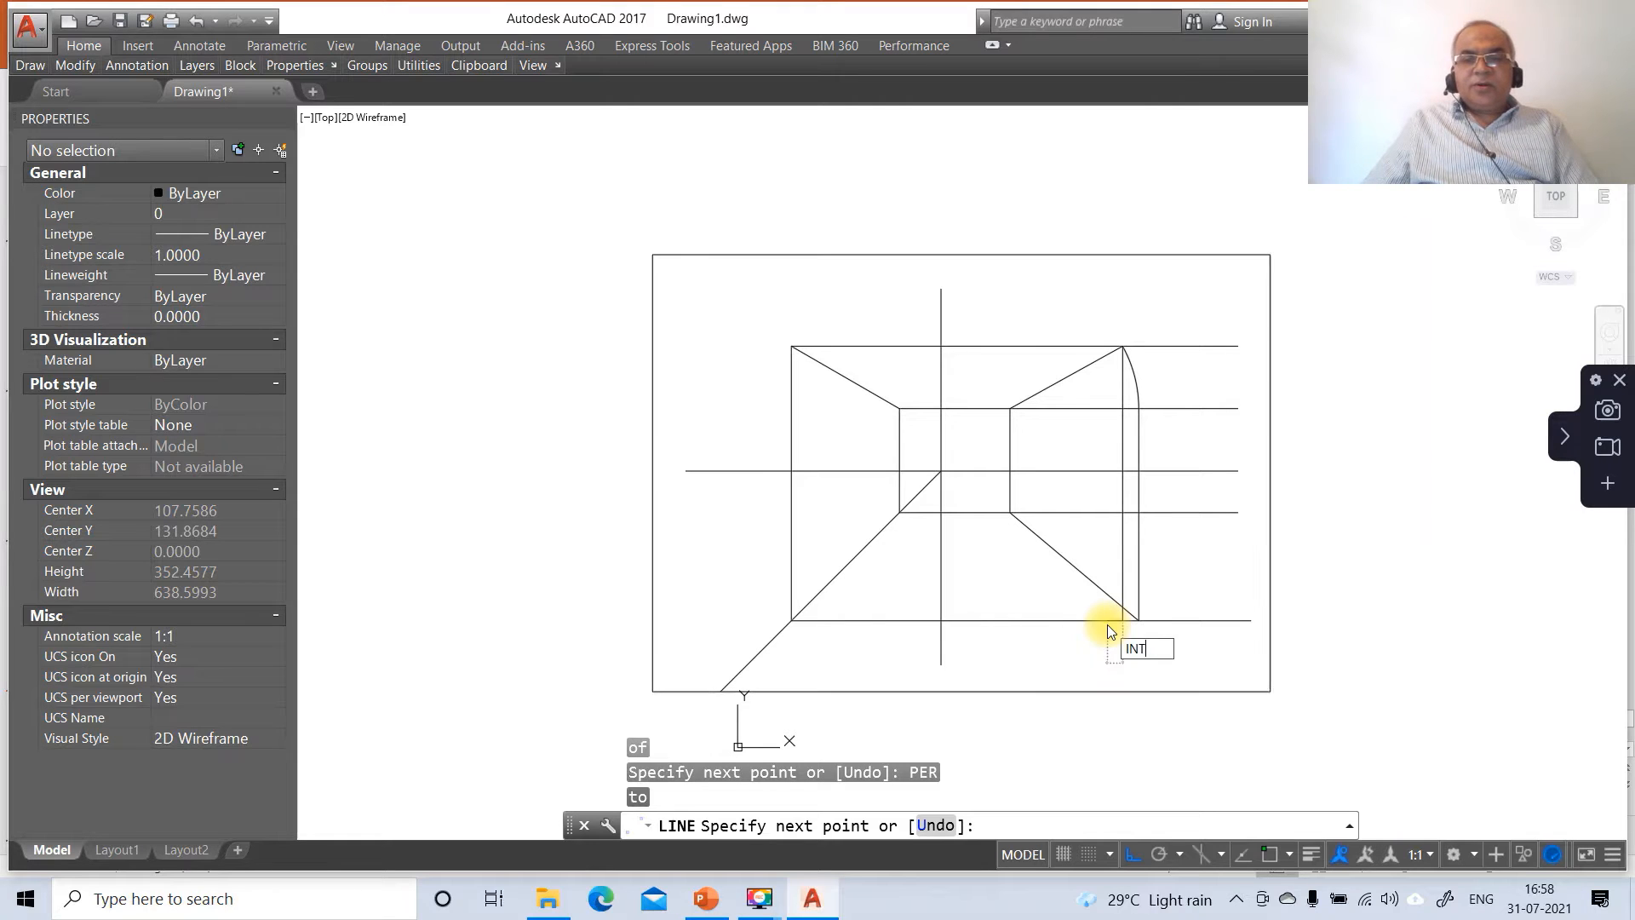
{"action": "key", "text": "Return"}
{"action": "left_click", "coordinate": [1010, 513]}
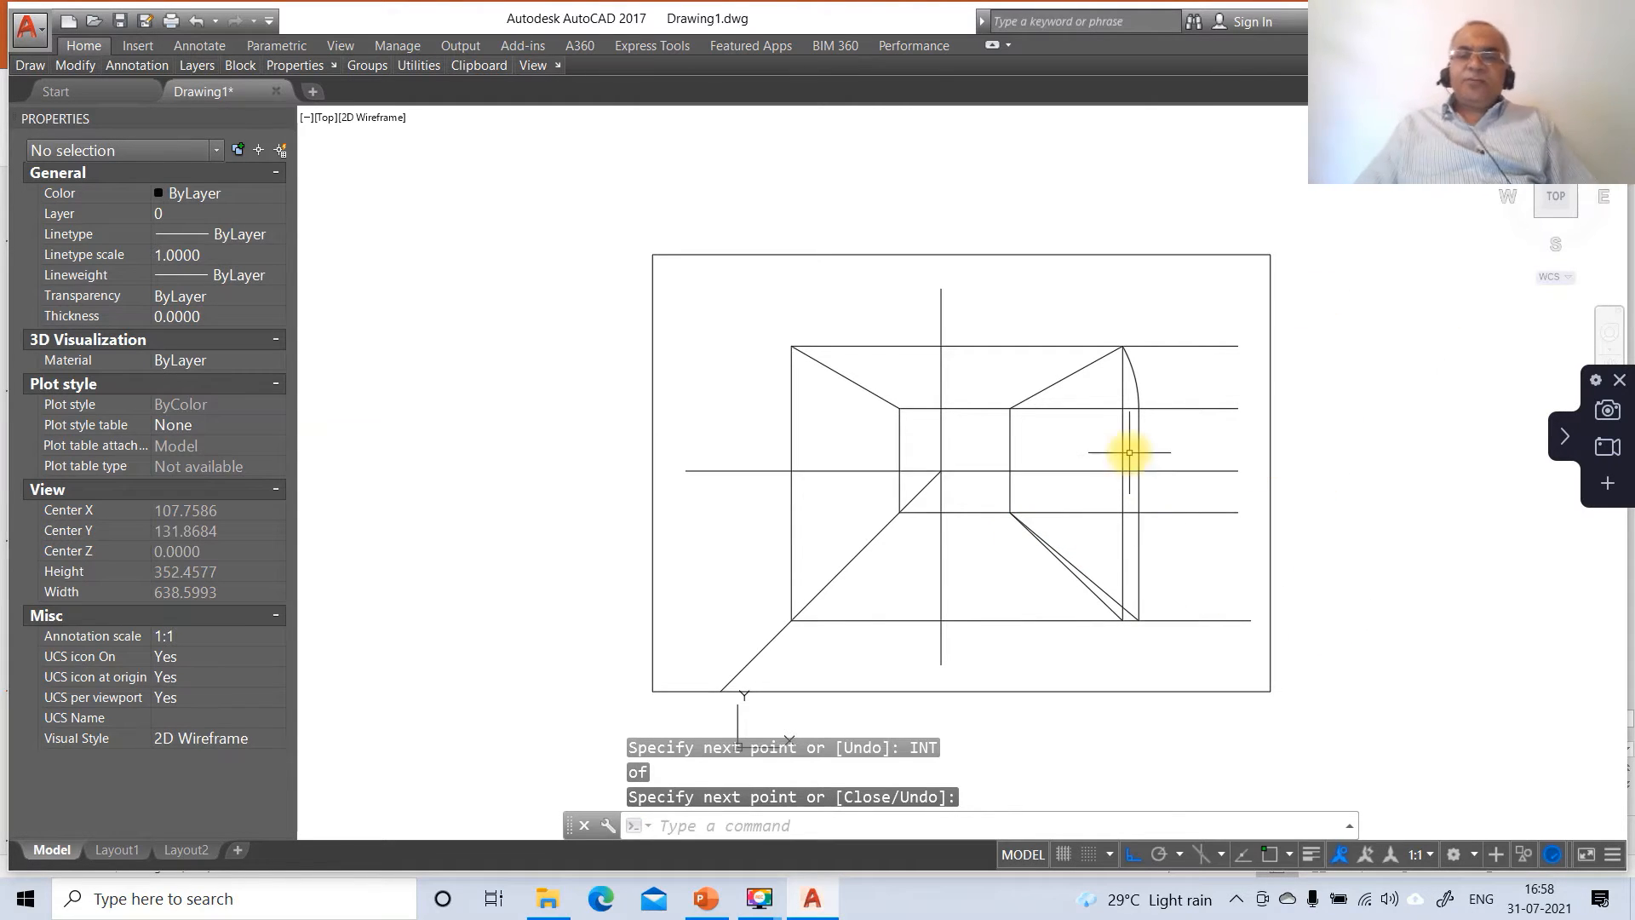
Step: Check slide 111 in PowerPoint, and in AutoCAD draw a circle centred on a through the lower end of the new top view line
{"action": "left_click", "coordinate": [706, 899]}
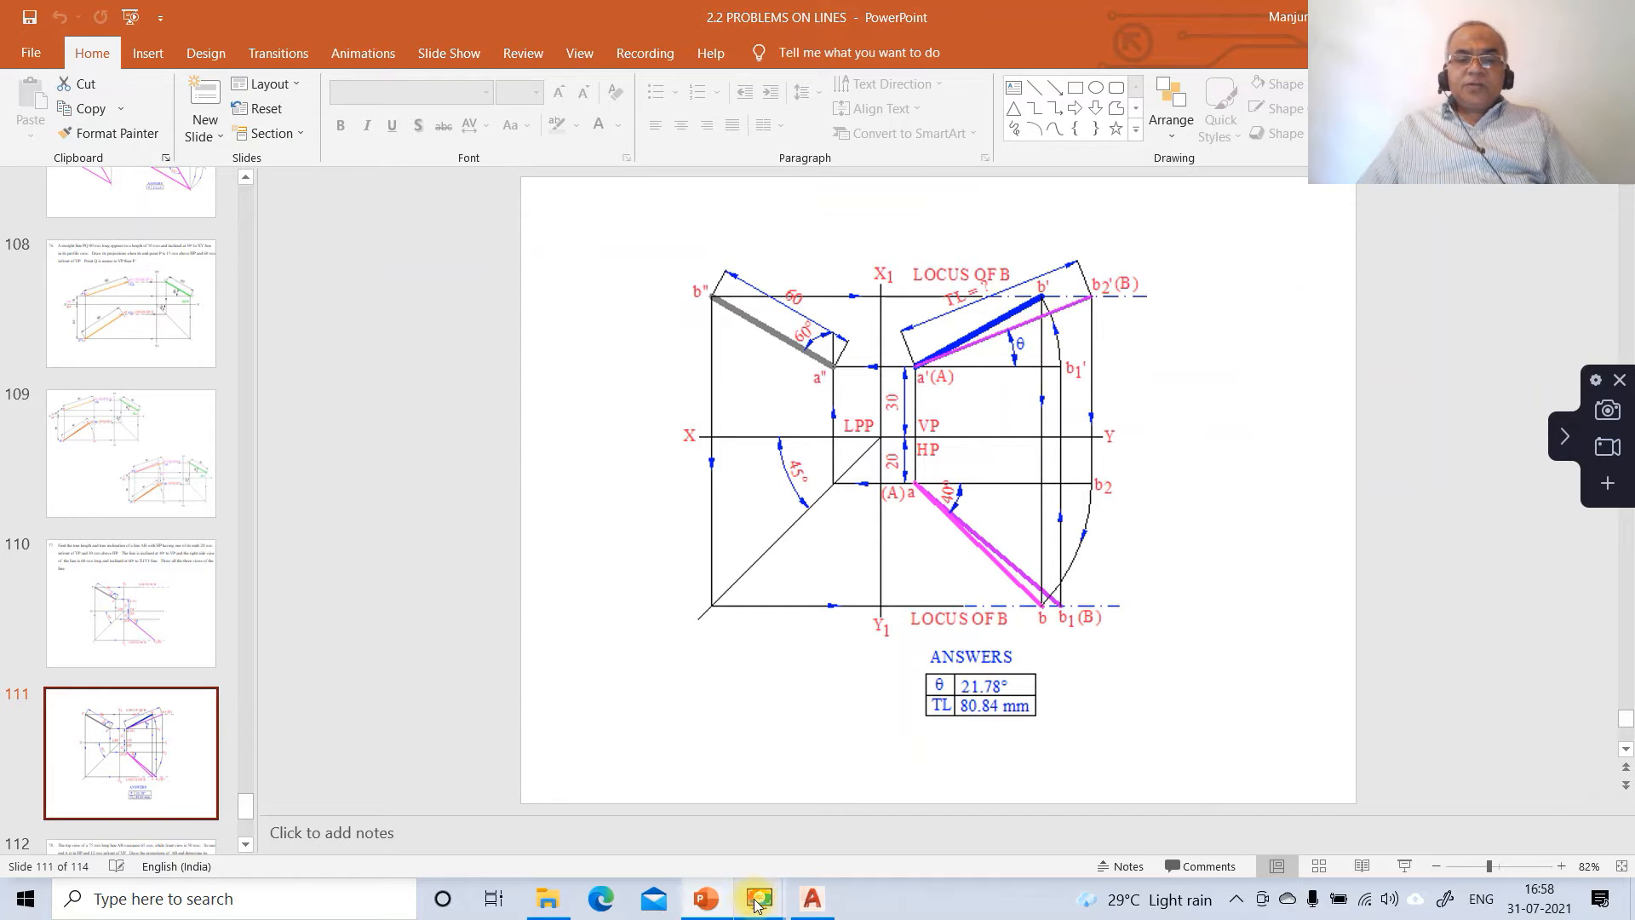
{"action": "left_click", "coordinate": [805, 903]}
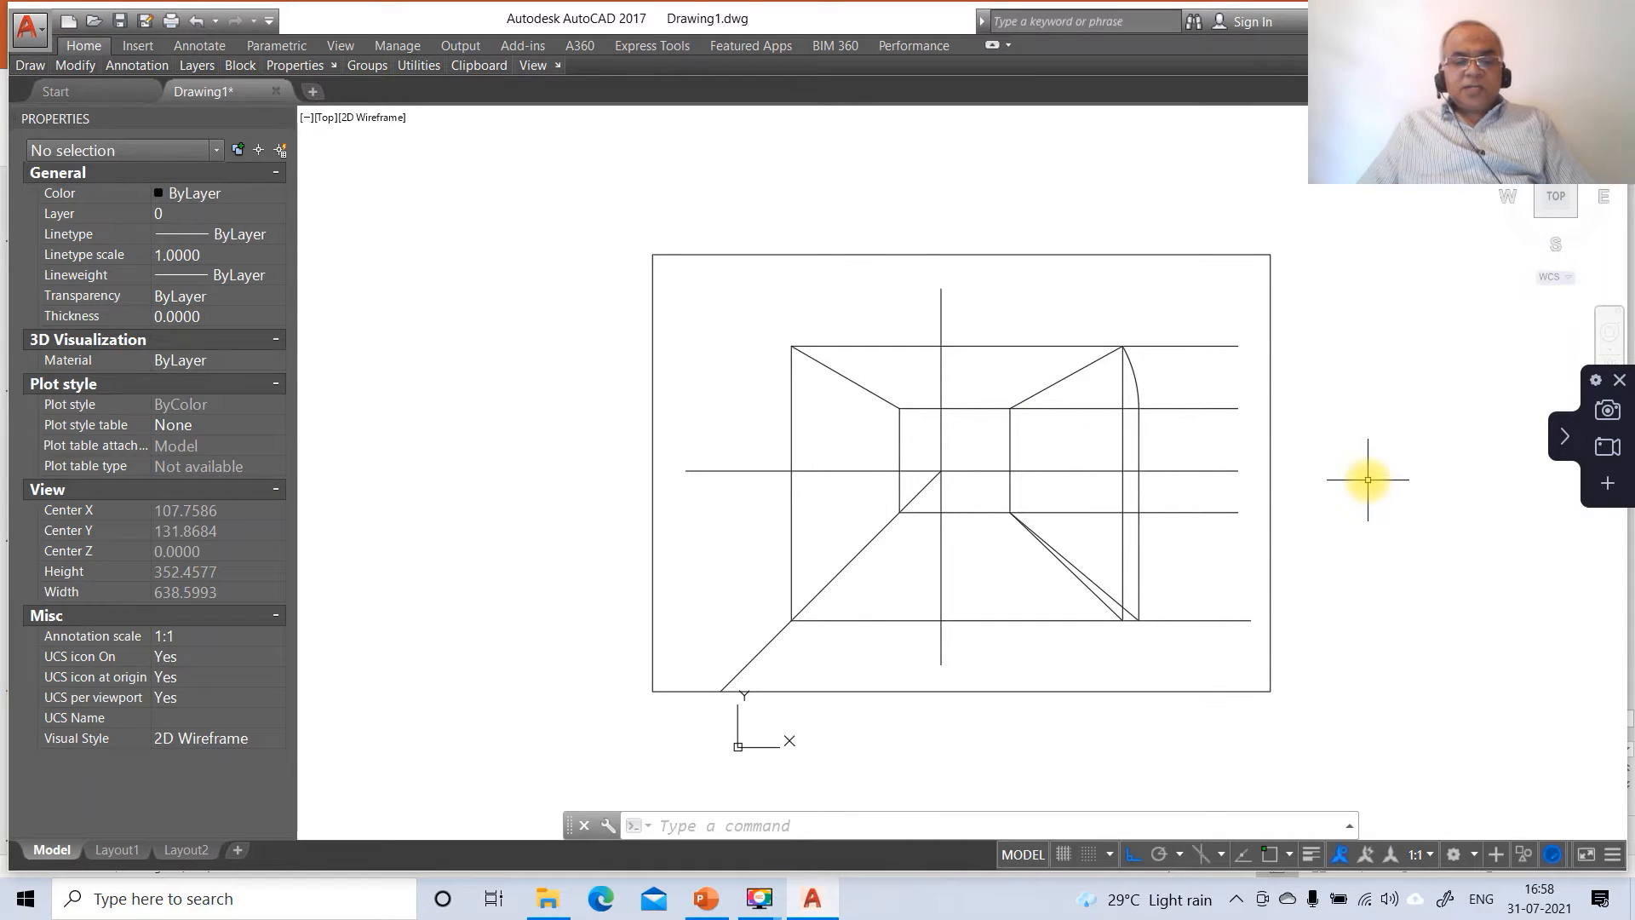
{"action": "type", "text": "c"}
{"action": "key", "text": "Return"}
{"action": "type", "text": "int"}
{"action": "key", "text": "Return"}
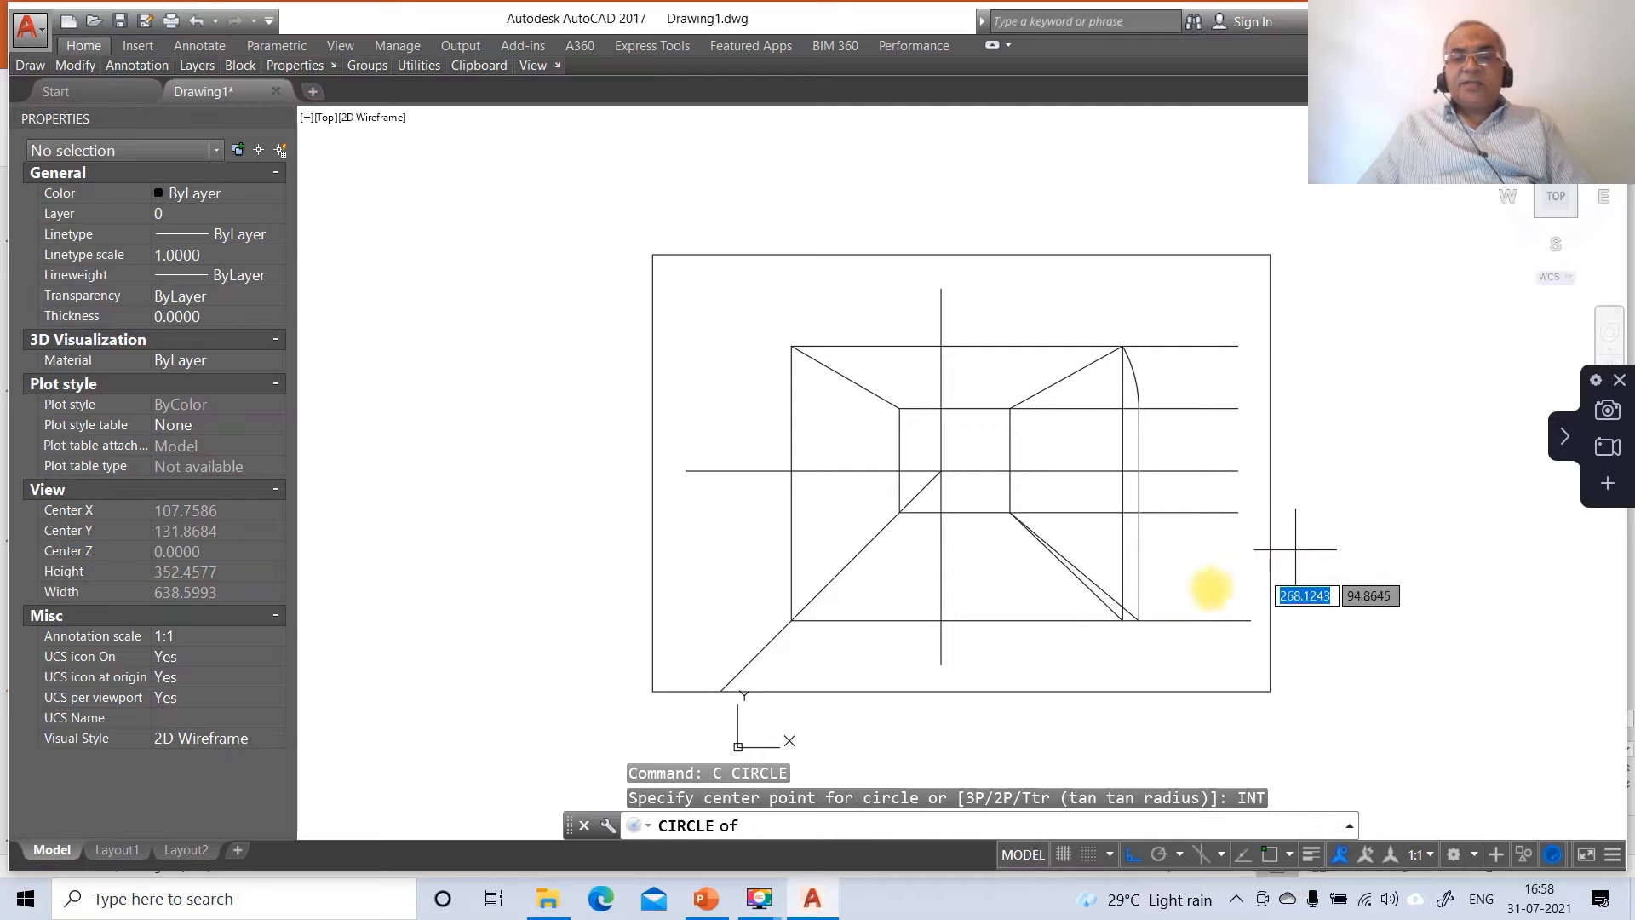
{"action": "left_click", "coordinate": [1008, 512]}
{"action": "type", "text": "in"}
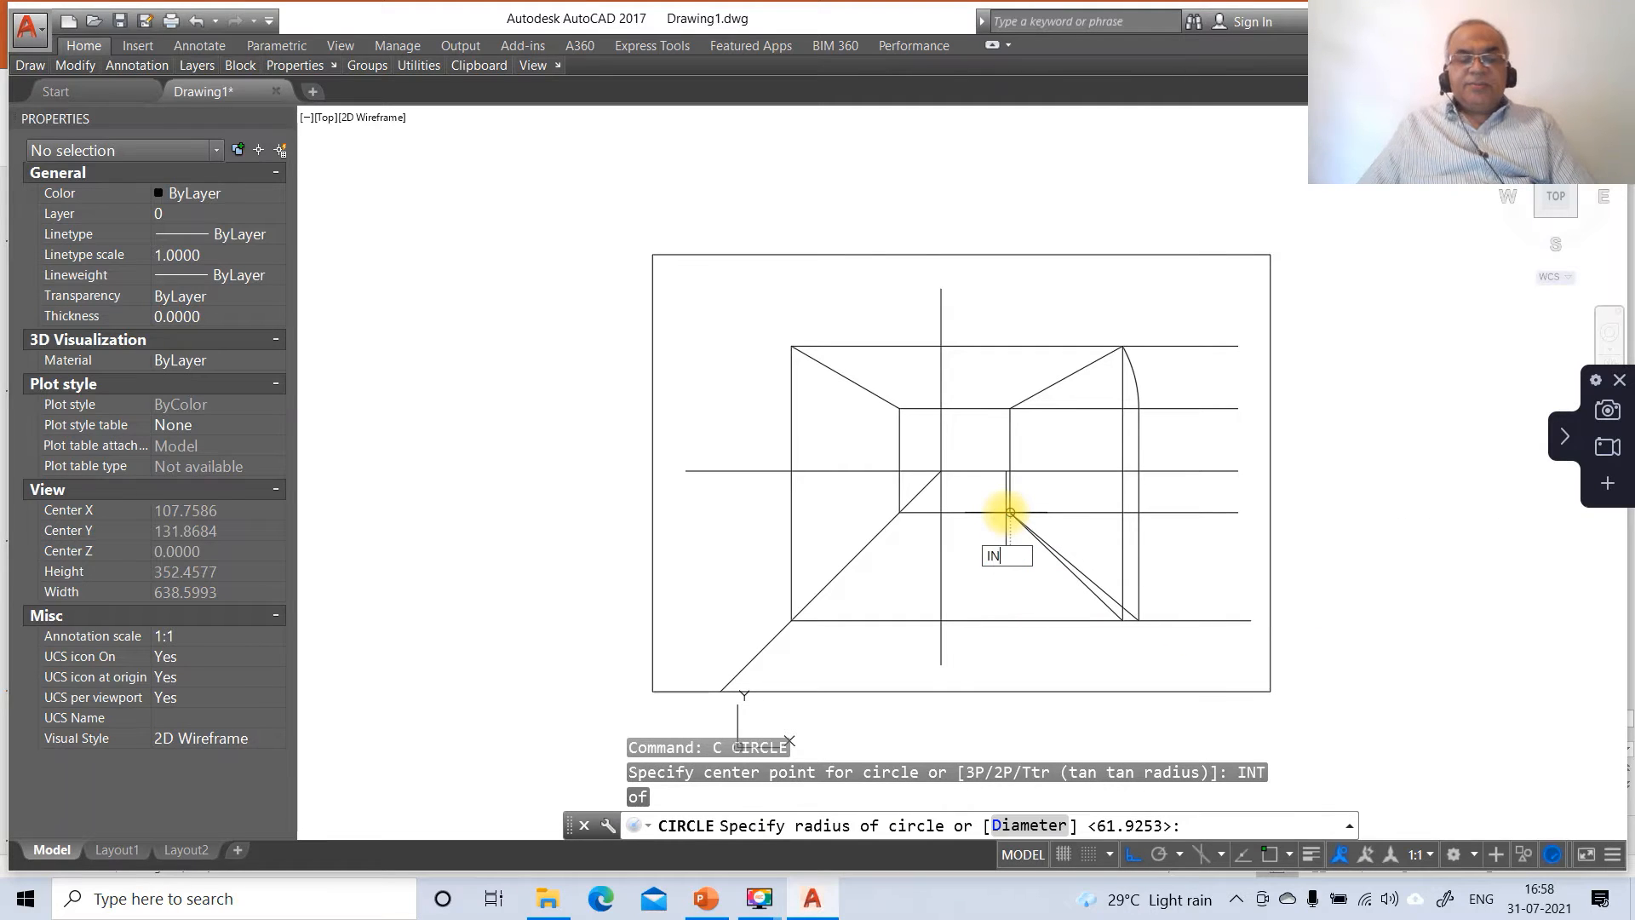
{"action": "type", "text": "t"}
{"action": "key", "text": "Return"}
{"action": "left_click", "coordinate": [1125, 622]}
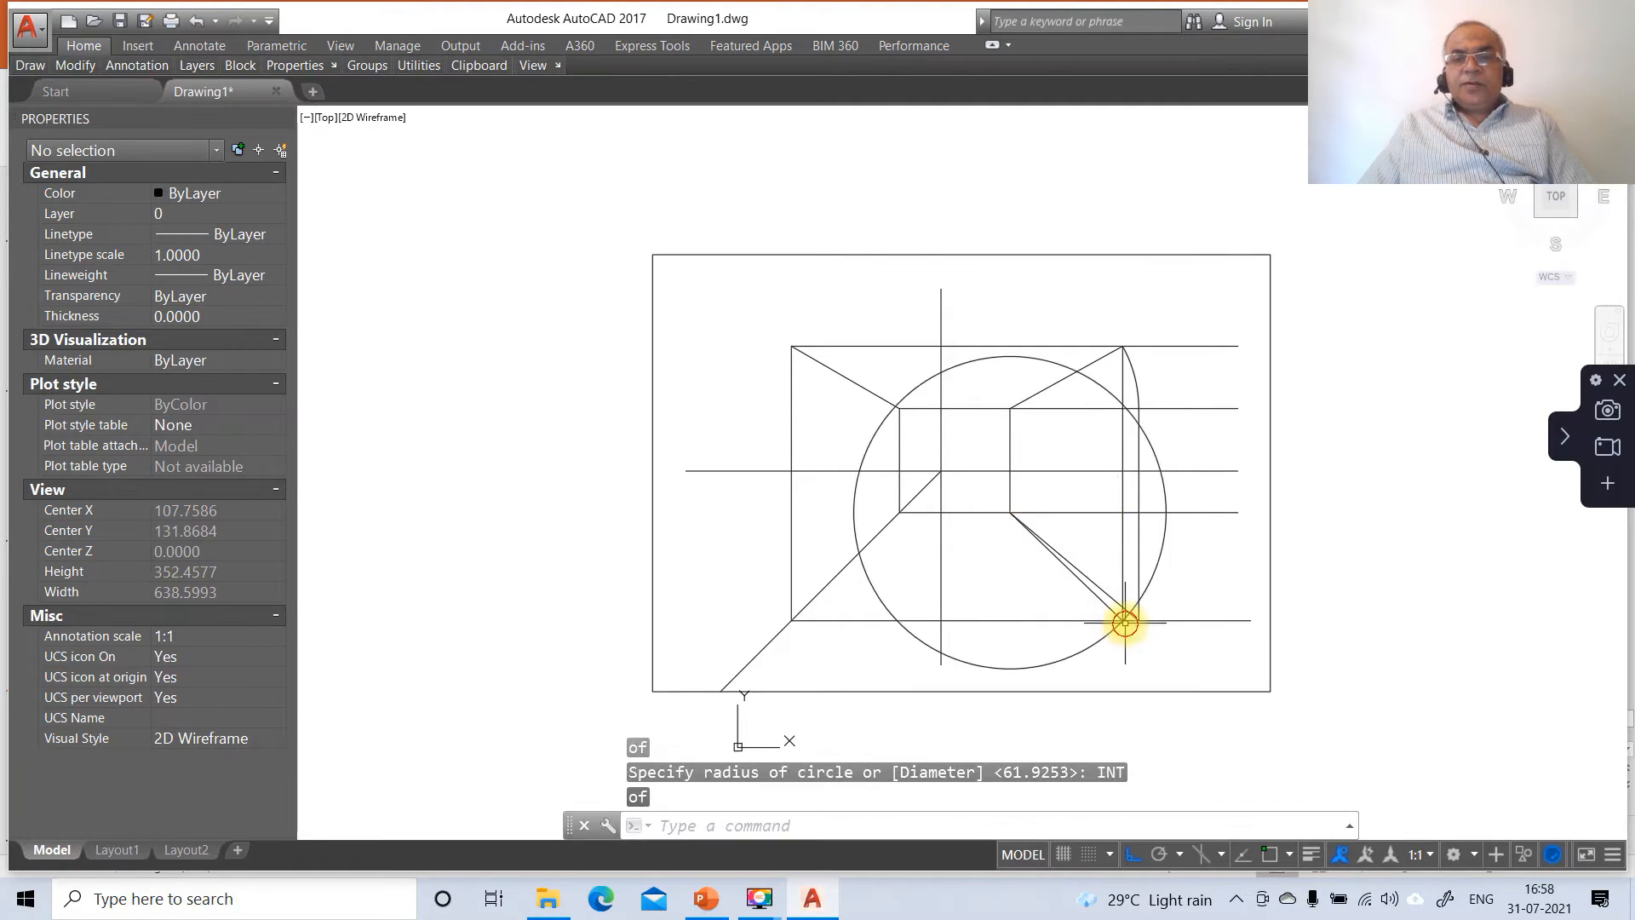
Step: Trim the circle around a to the arc between the top view line's lower end and the horizontal through a
{"action": "type", "text": "tr"}
{"action": "key", "text": "Return"}
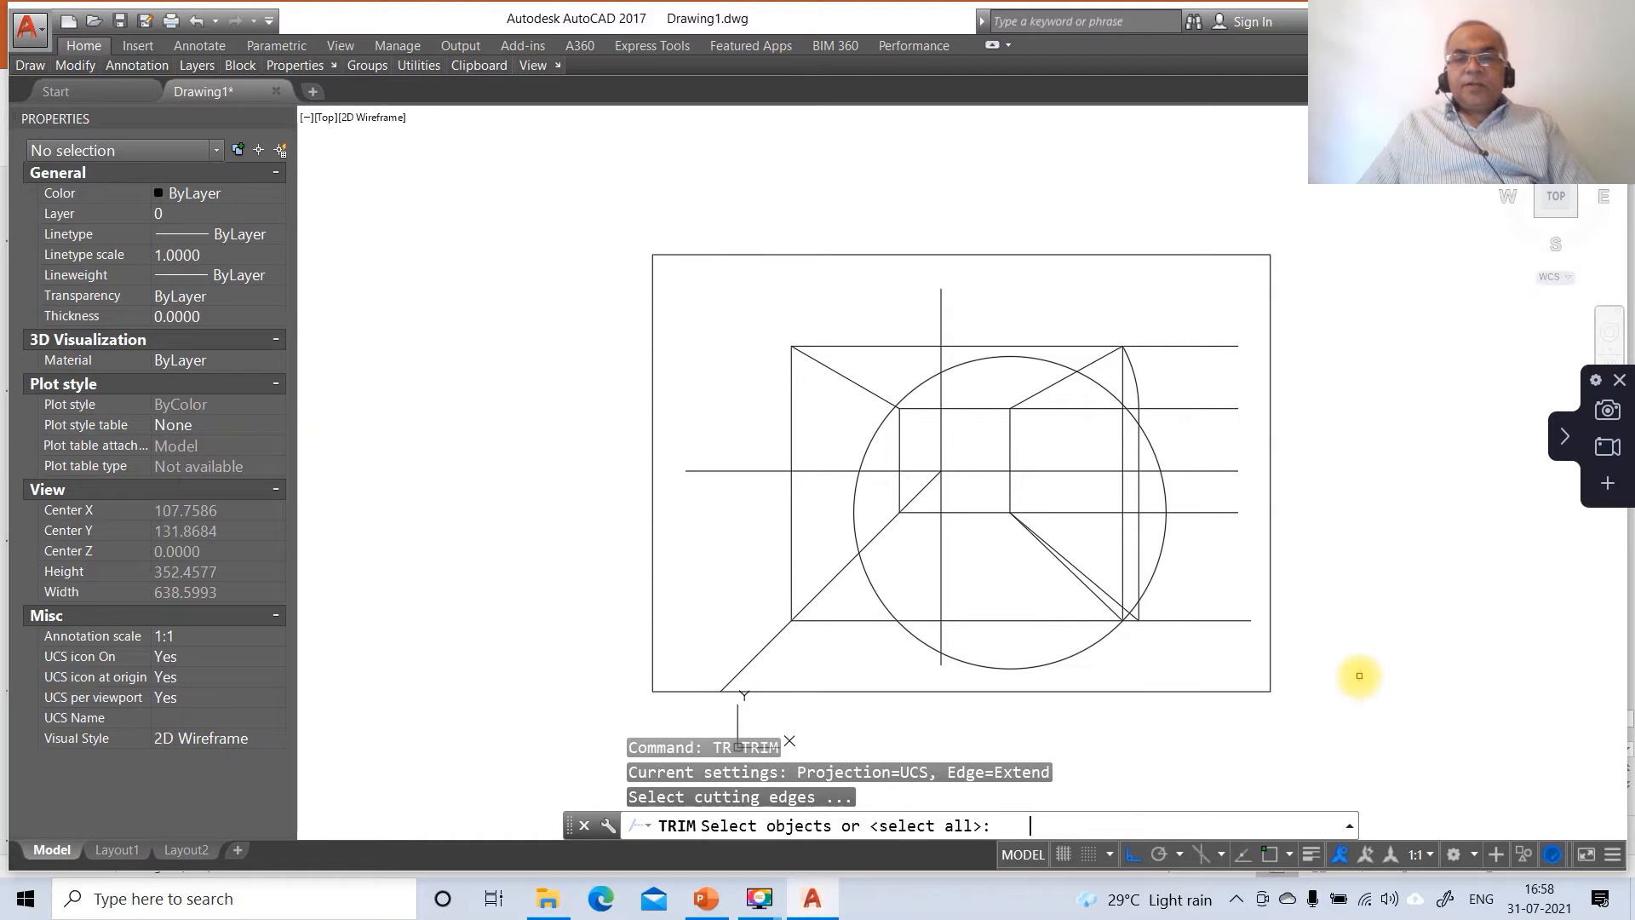
{"action": "left_click", "coordinate": [1090, 588]}
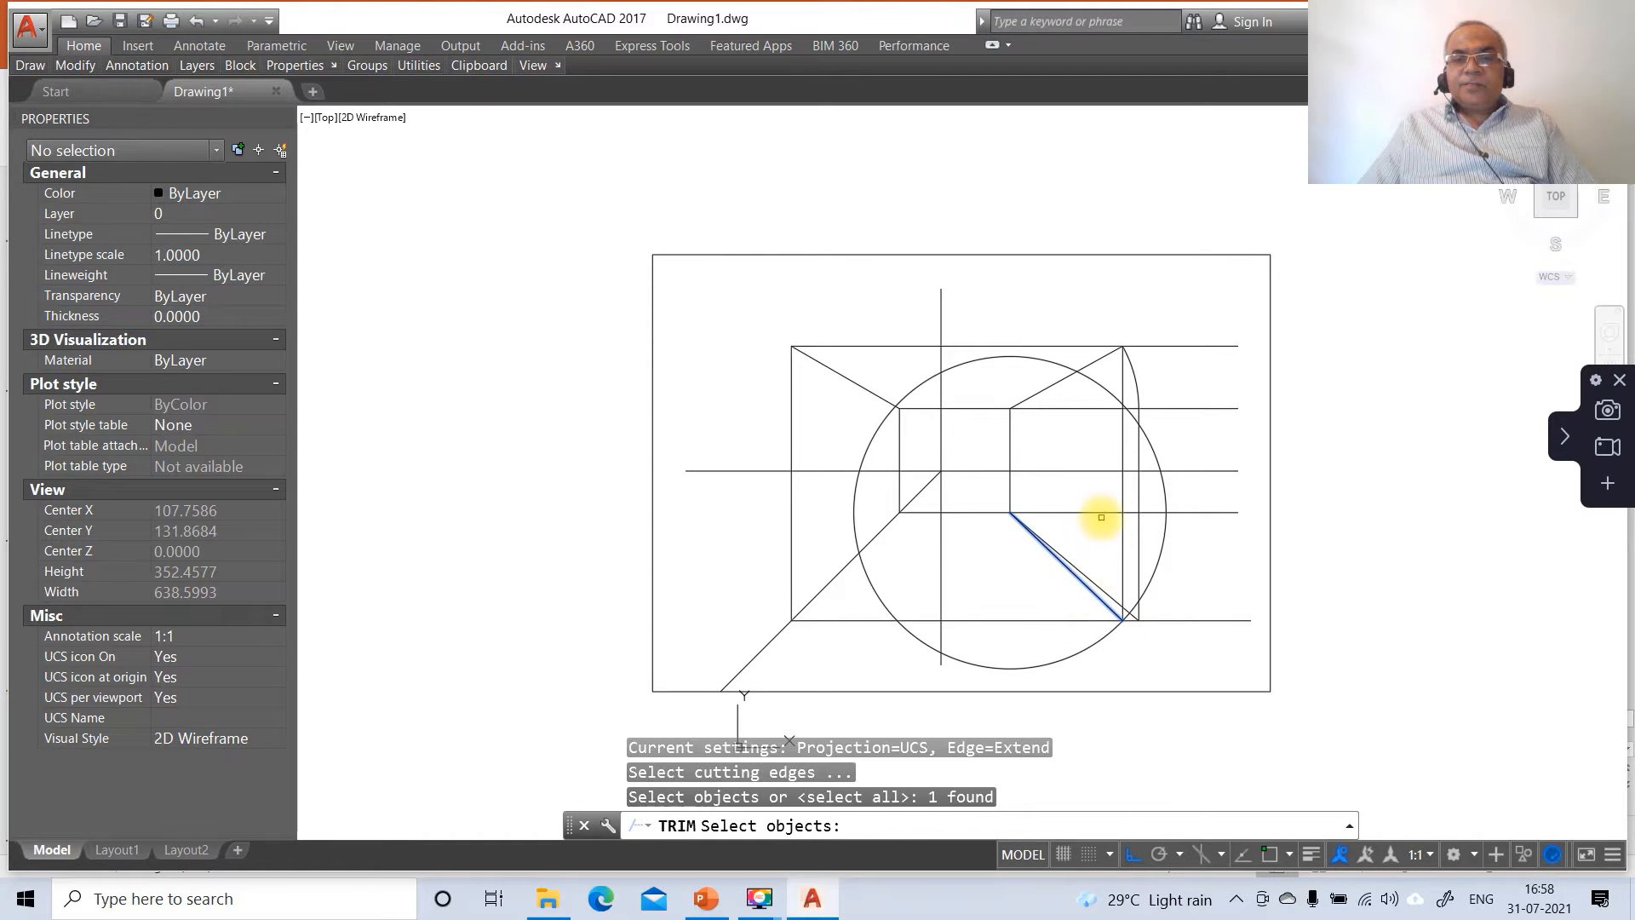
{"action": "left_click", "coordinate": [1097, 511]}
{"action": "key", "text": "Return"}
{"action": "left_click", "coordinate": [1162, 484]}
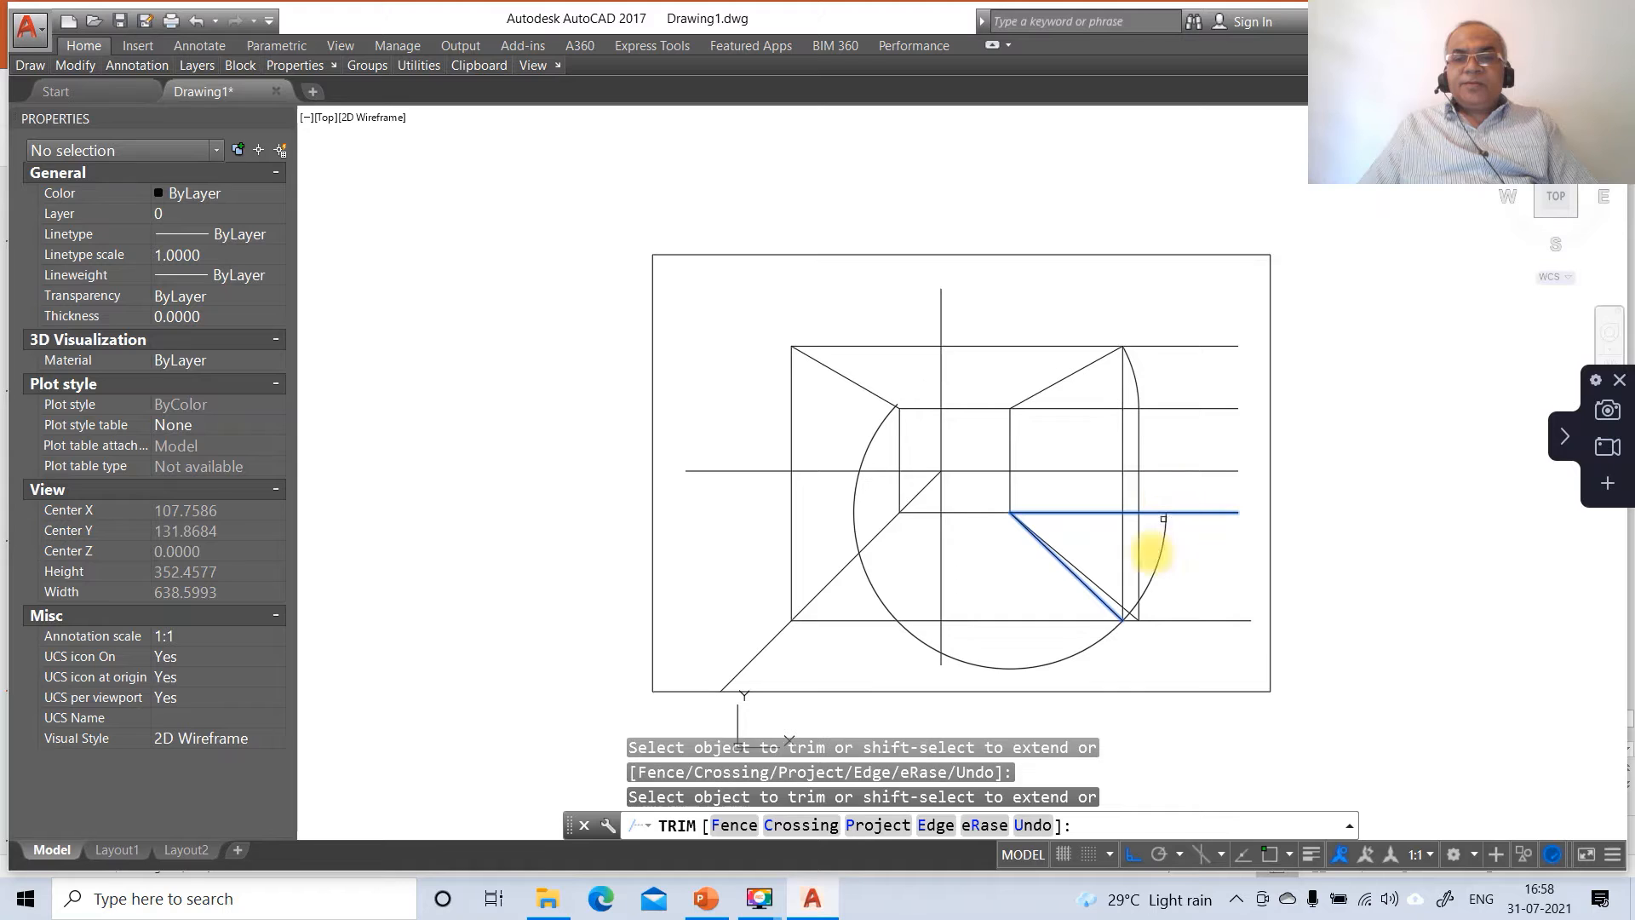
{"action": "left_click", "coordinate": [1114, 639]}
{"action": "left_click", "coordinate": [1102, 635]}
{"action": "key", "text": "Return"}
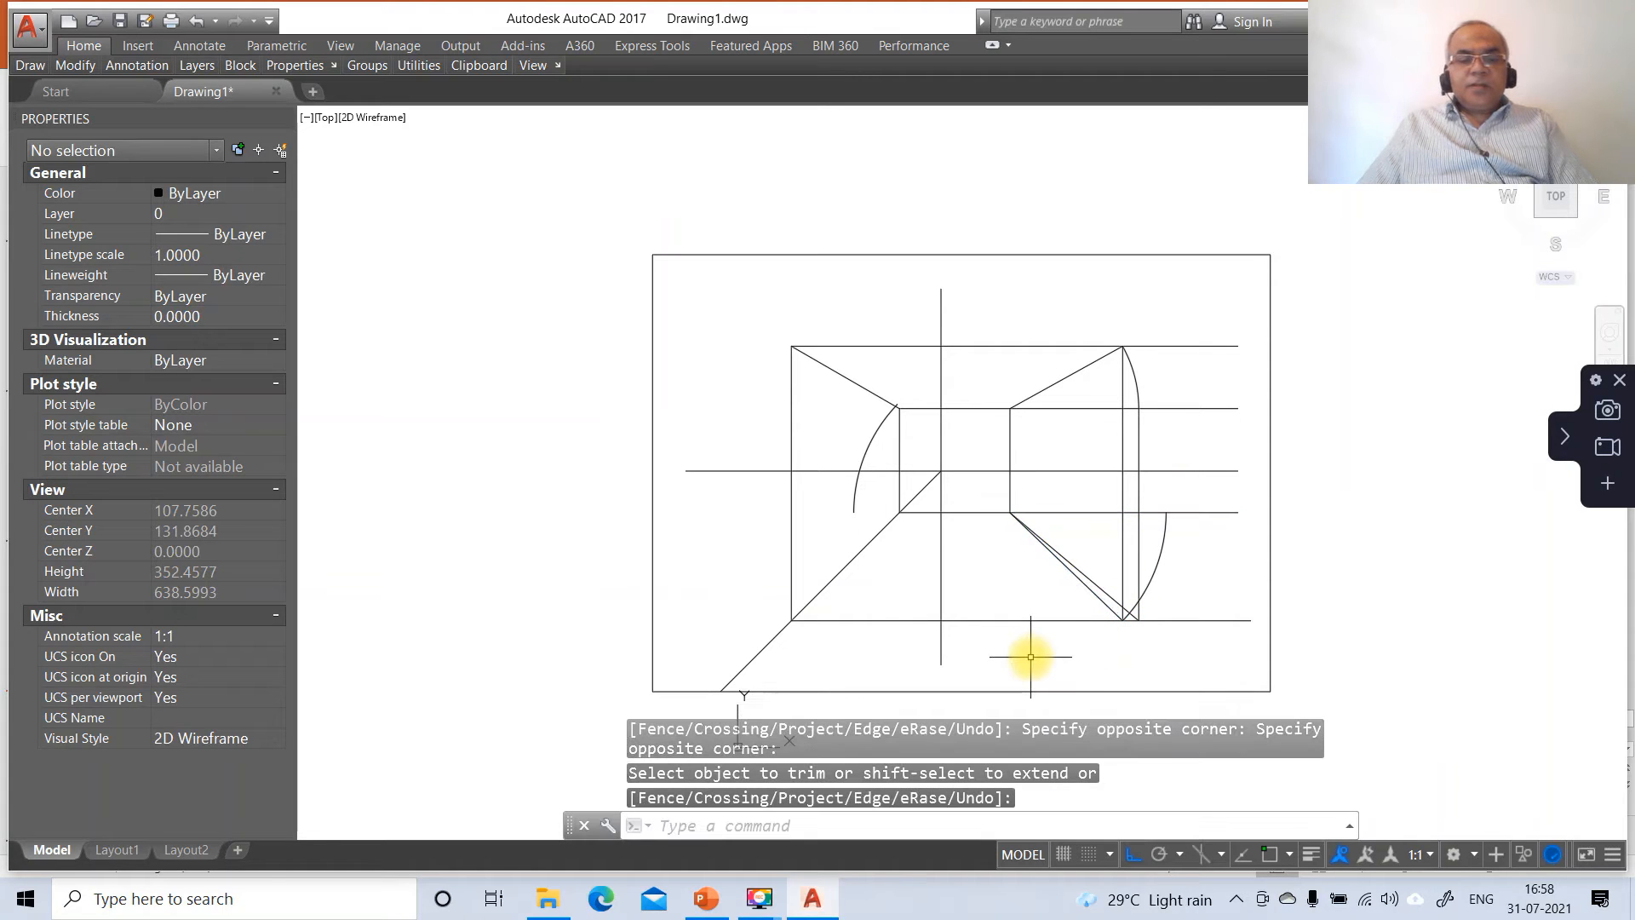
Step: Erase the leftover arc of the trimmed circle on the side view side of X1Y1
{"action": "type", "text": "E"}
{"action": "key", "text": "Return"}
{"action": "left_click", "coordinate": [854, 508]}
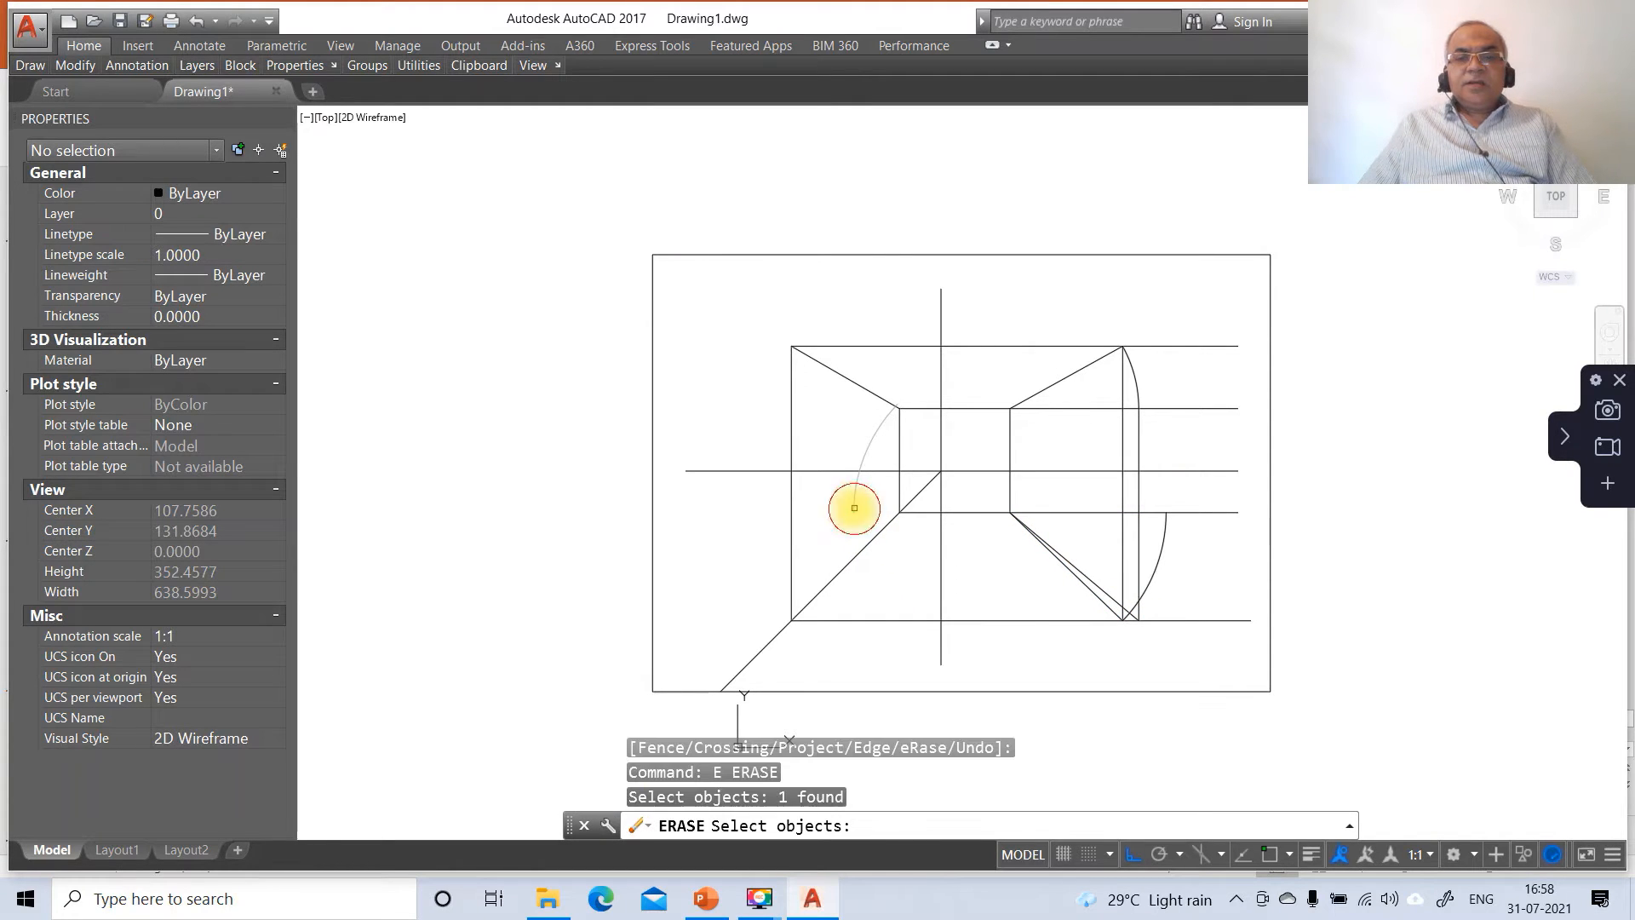
{"action": "key", "text": "Return"}
Step: Draw a vertical projector from where the arc meets the horizontal through a, perpendicular to the uppermost horizontal line
{"action": "type", "text": "L"}
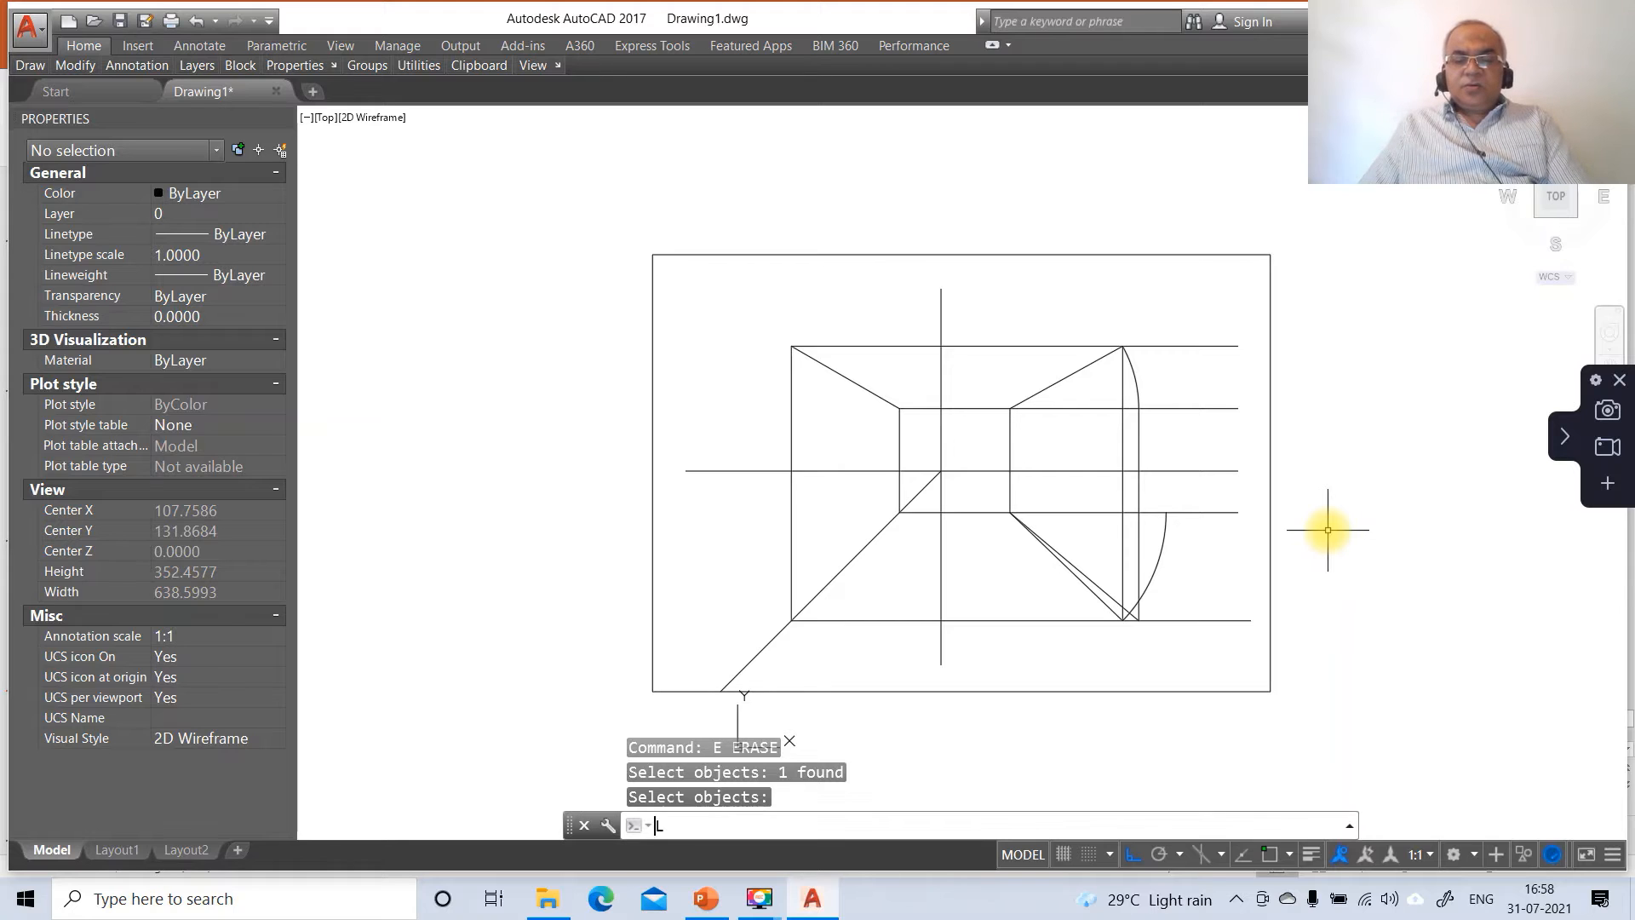
{"action": "key", "text": "Return"}
{"action": "type", "text": "INT"}
{"action": "key", "text": "Return"}
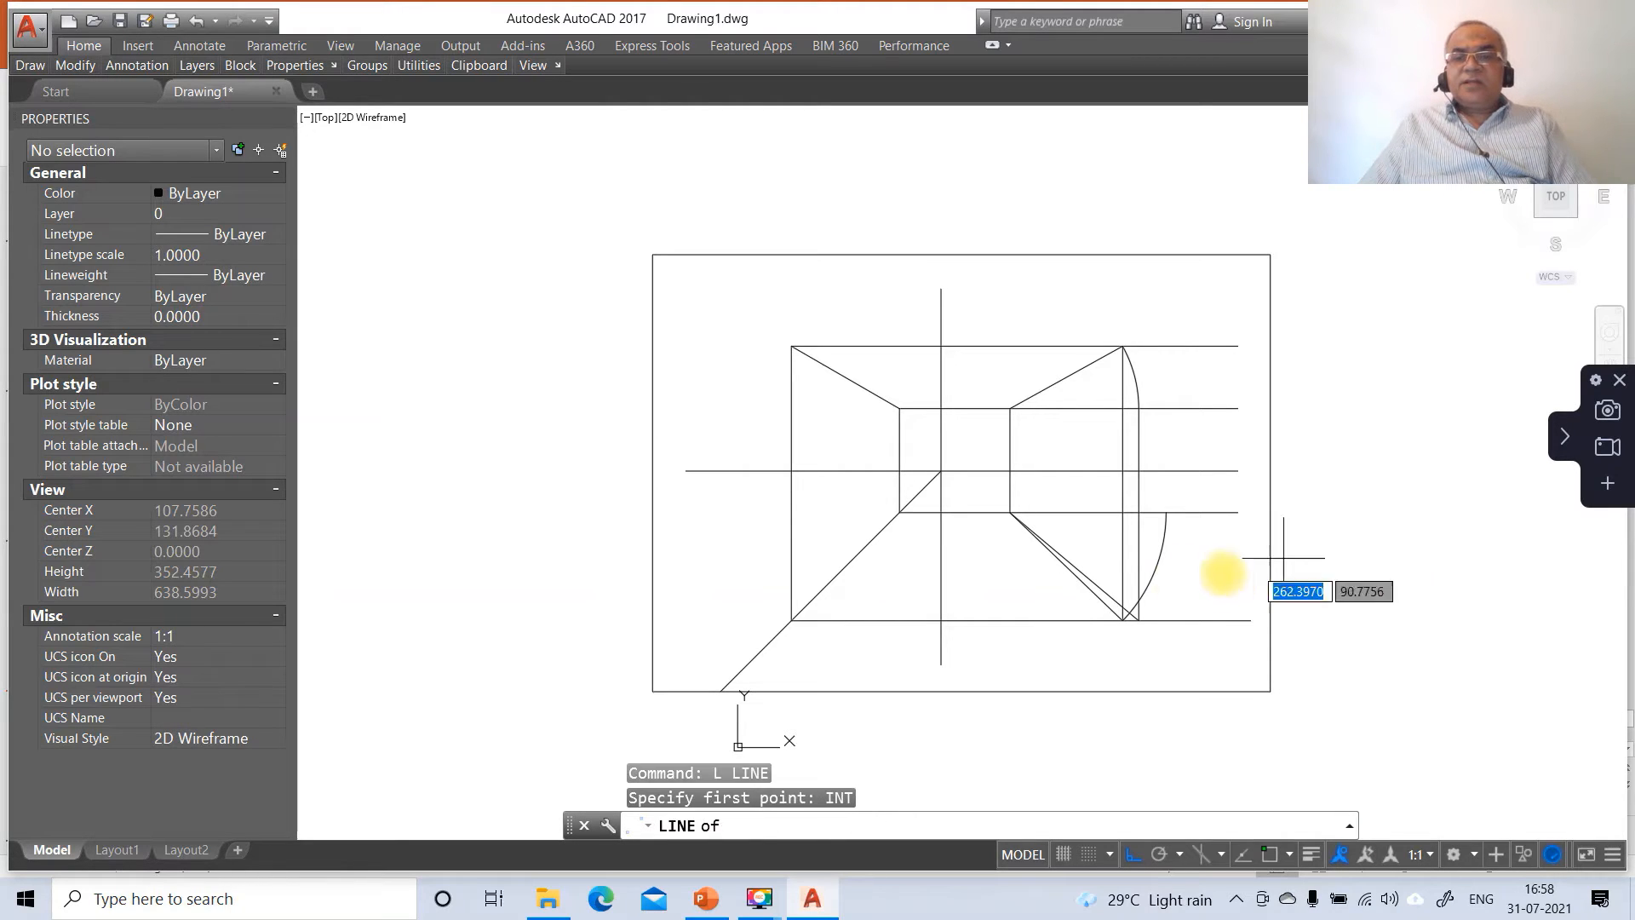
{"action": "left_click", "coordinate": [1167, 514]}
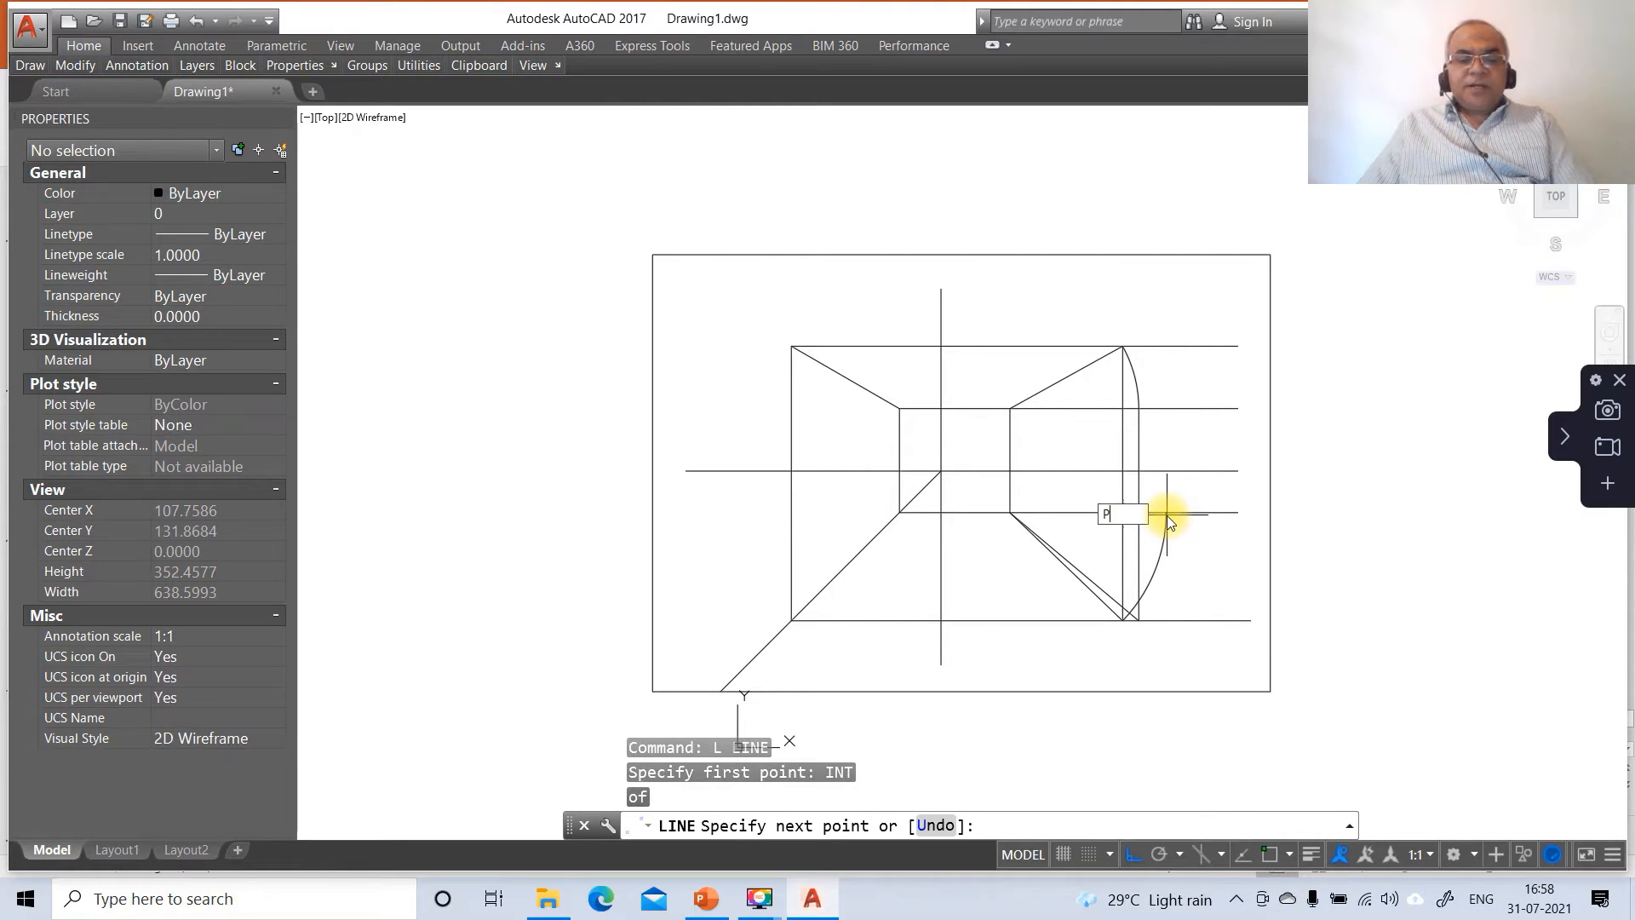
{"action": "type", "text": "PER"}
{"action": "key", "text": "Return"}
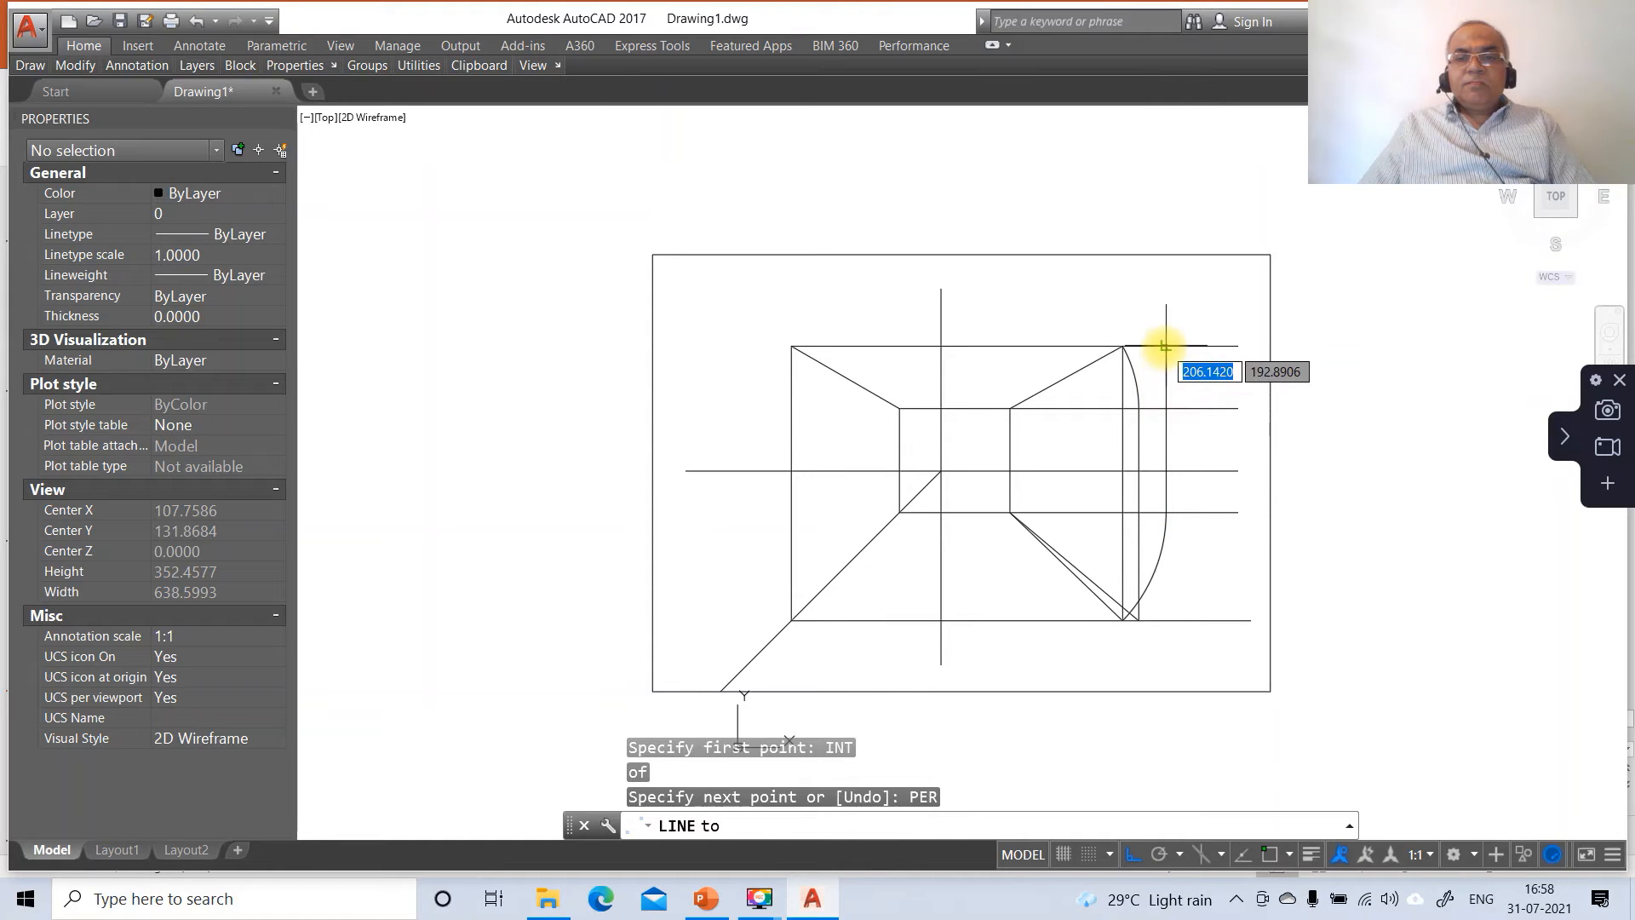
{"action": "left_click", "coordinate": [1165, 348]}
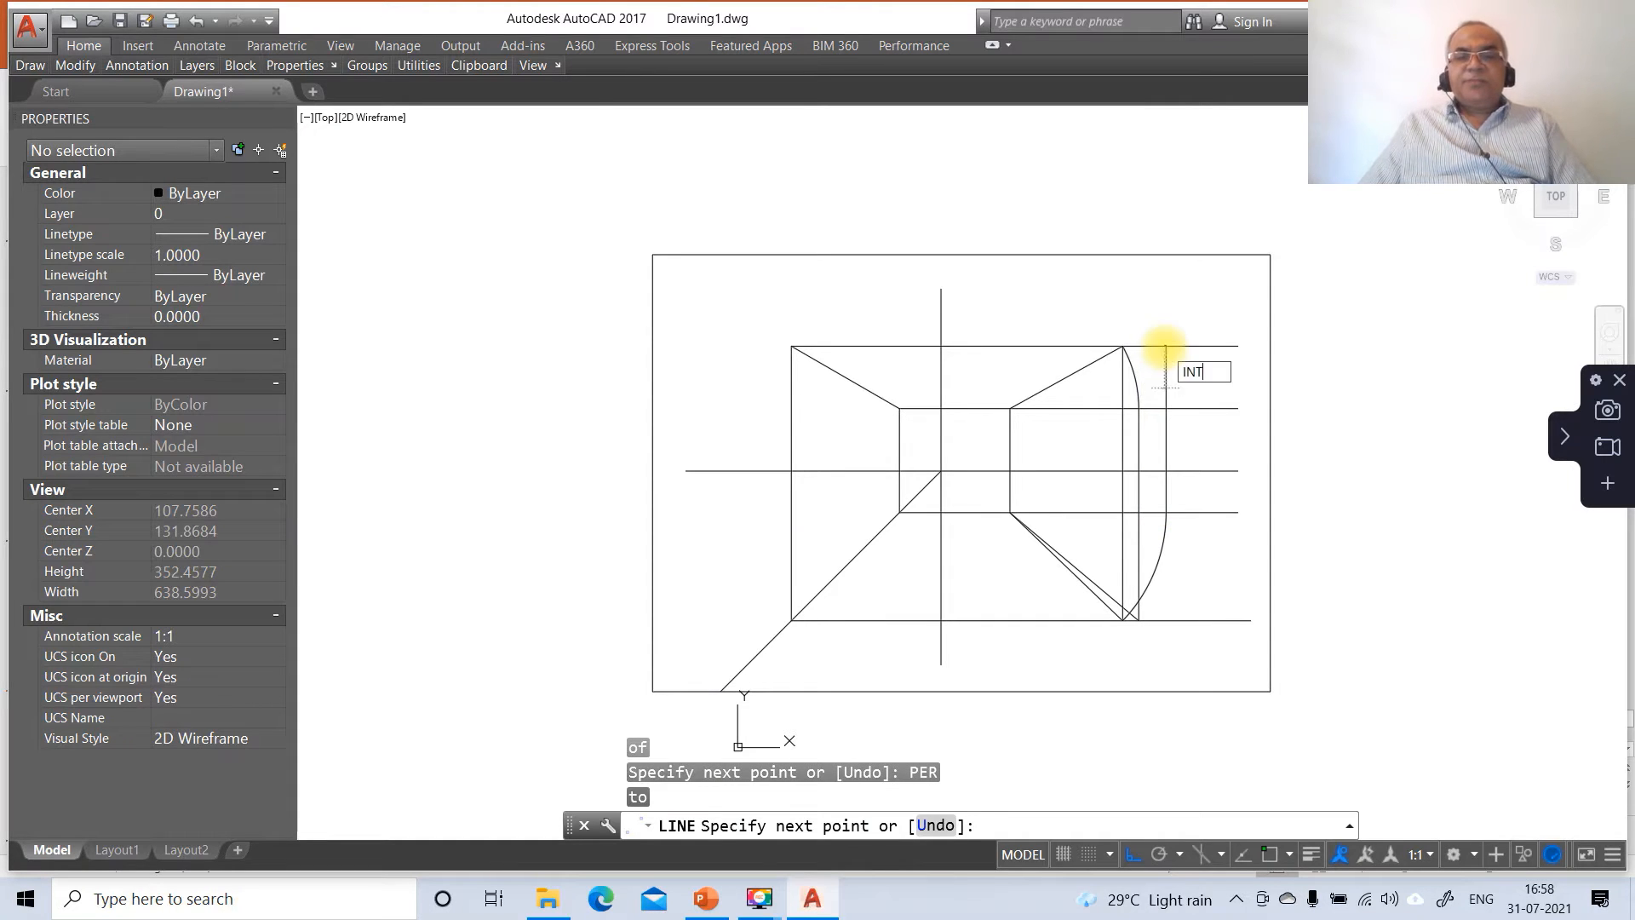
Step: Continue the line from the projector's upper end to a' as the true length line, and end the command
{"action": "type", "text": "INT"}
{"action": "key", "text": "Return"}
{"action": "left_click", "coordinate": [1010, 408]}
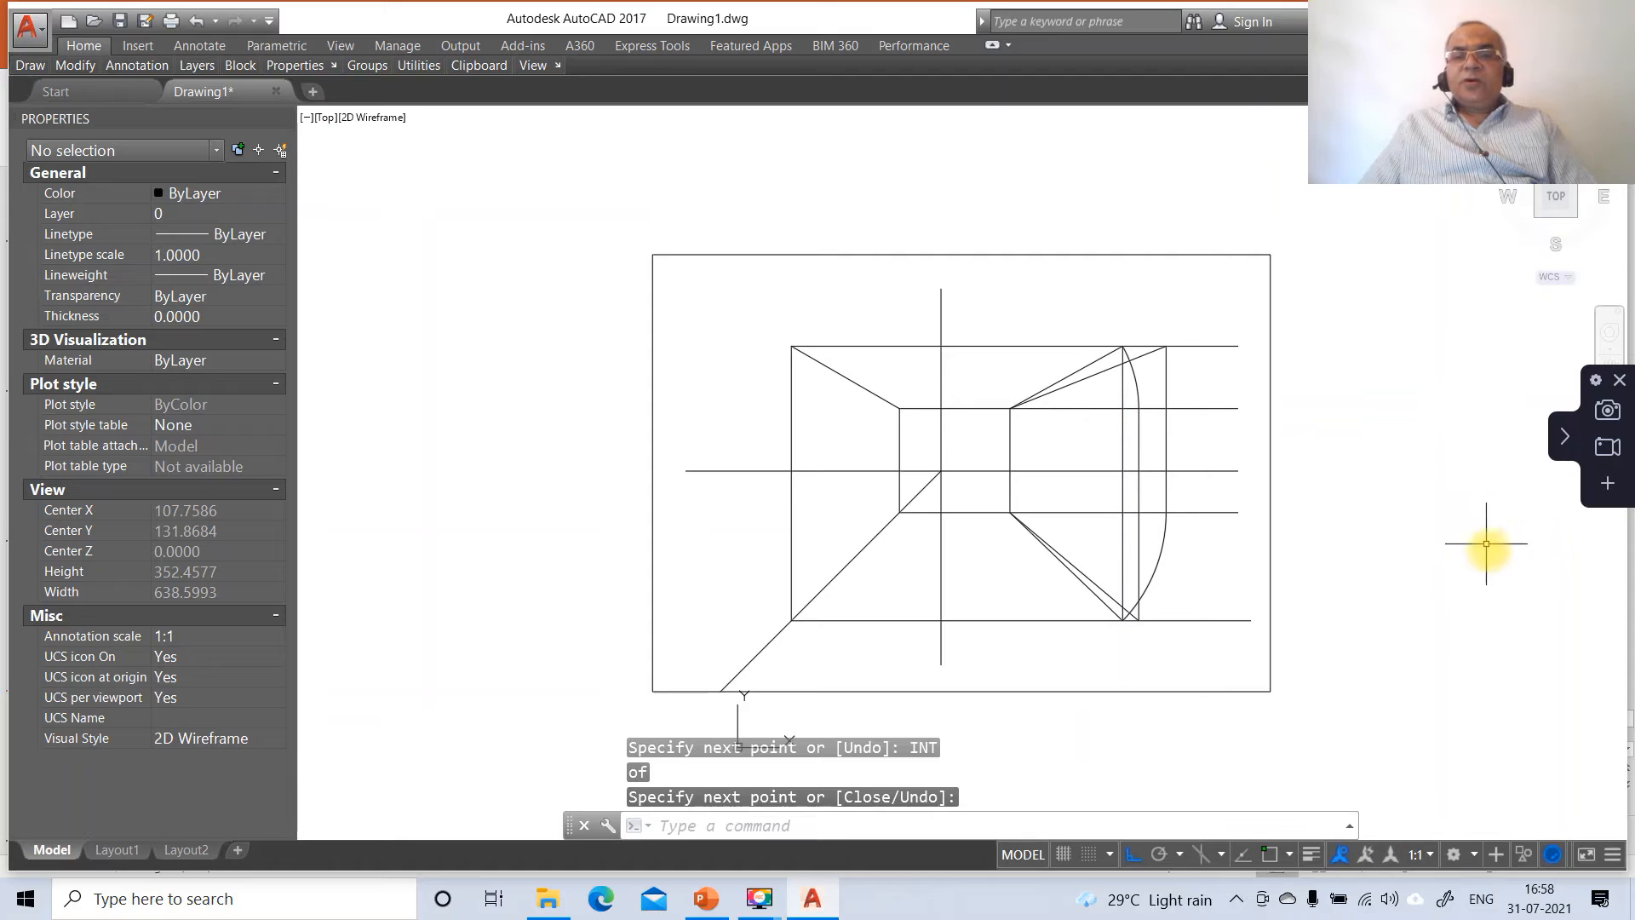
{"action": "key", "text": "Escape"}
Step: Fillet the horizontal through a' with the b1' projector, and the horizontal through a with the outermost projector, into sharp corners
{"action": "type", "text": "f"}
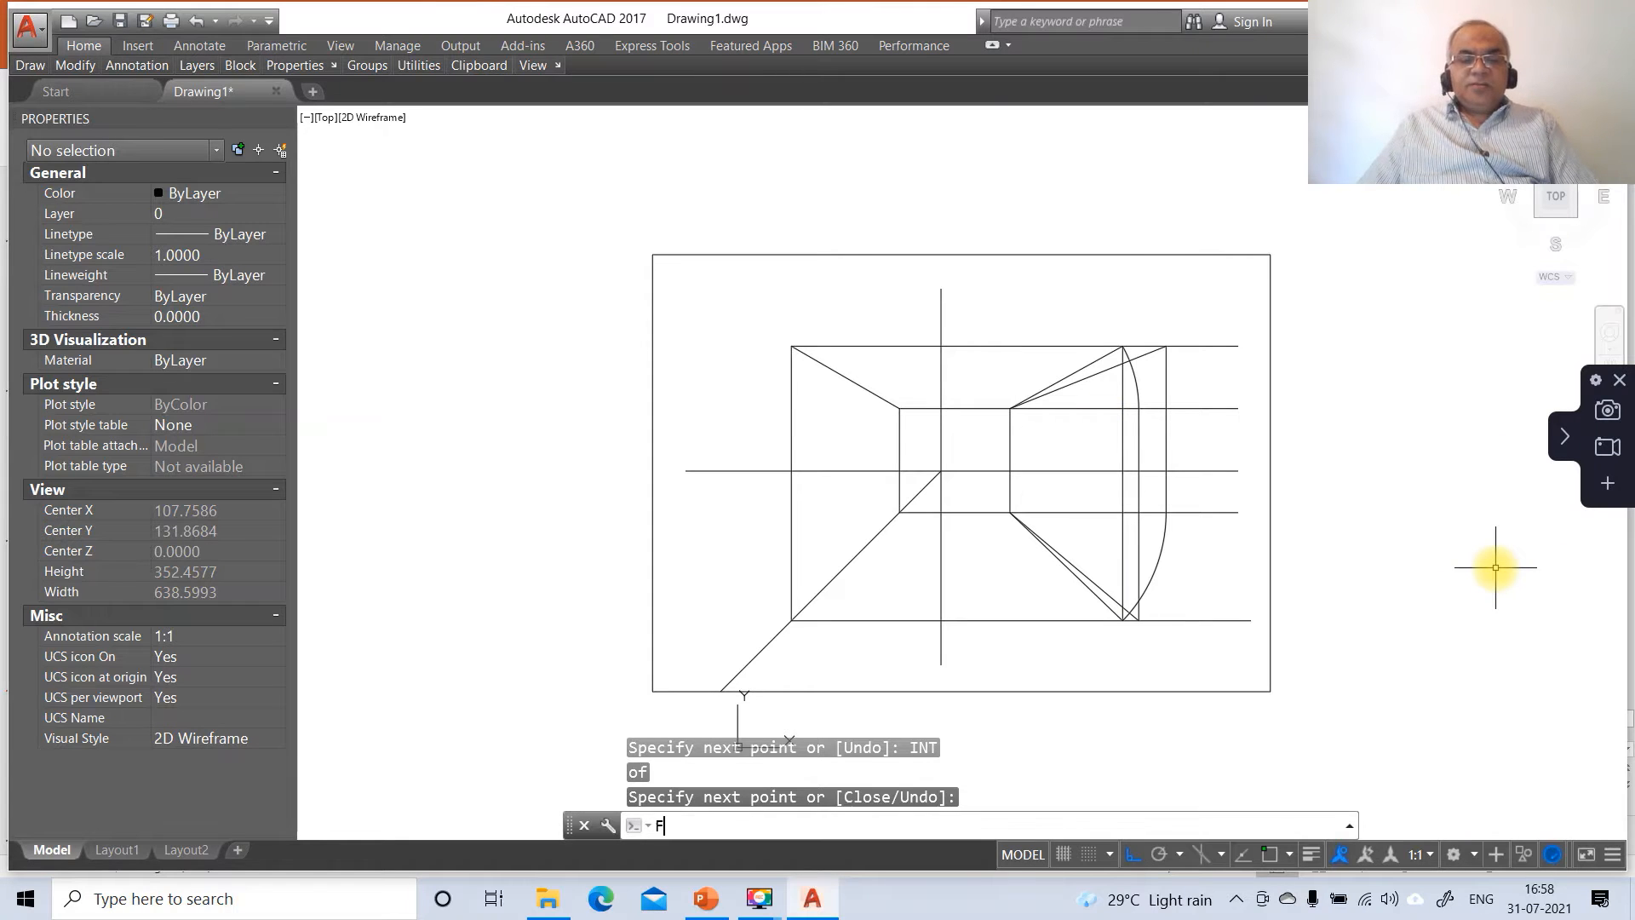
{"action": "key", "text": "Return"}
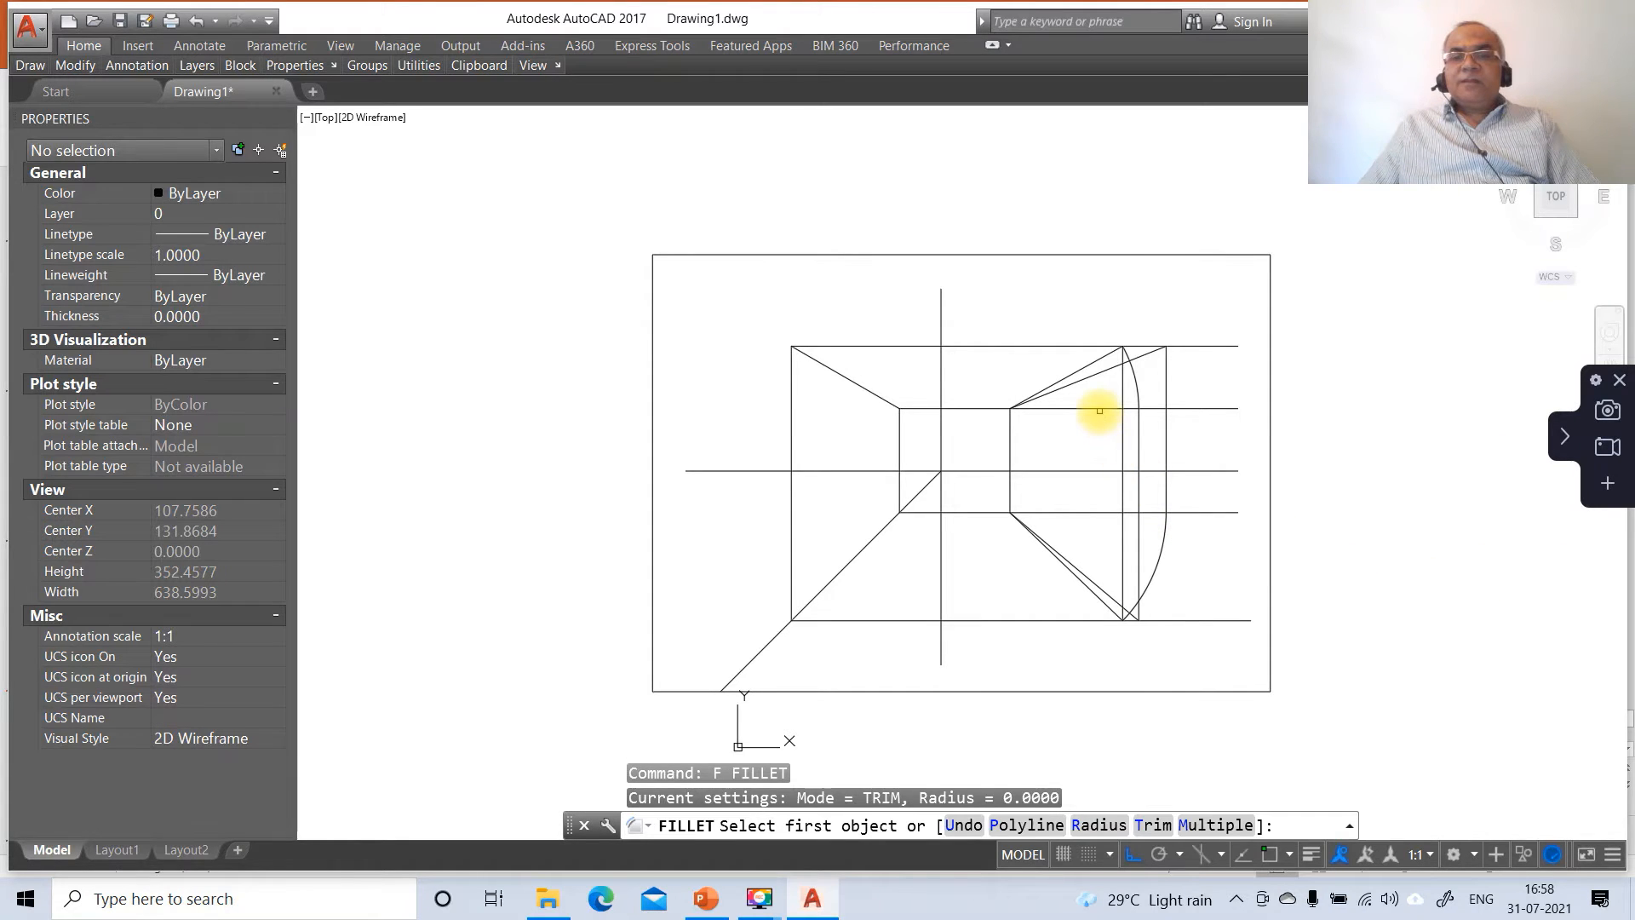
{"action": "left_click", "coordinate": [1100, 410]}
{"action": "left_click", "coordinate": [1140, 441]}
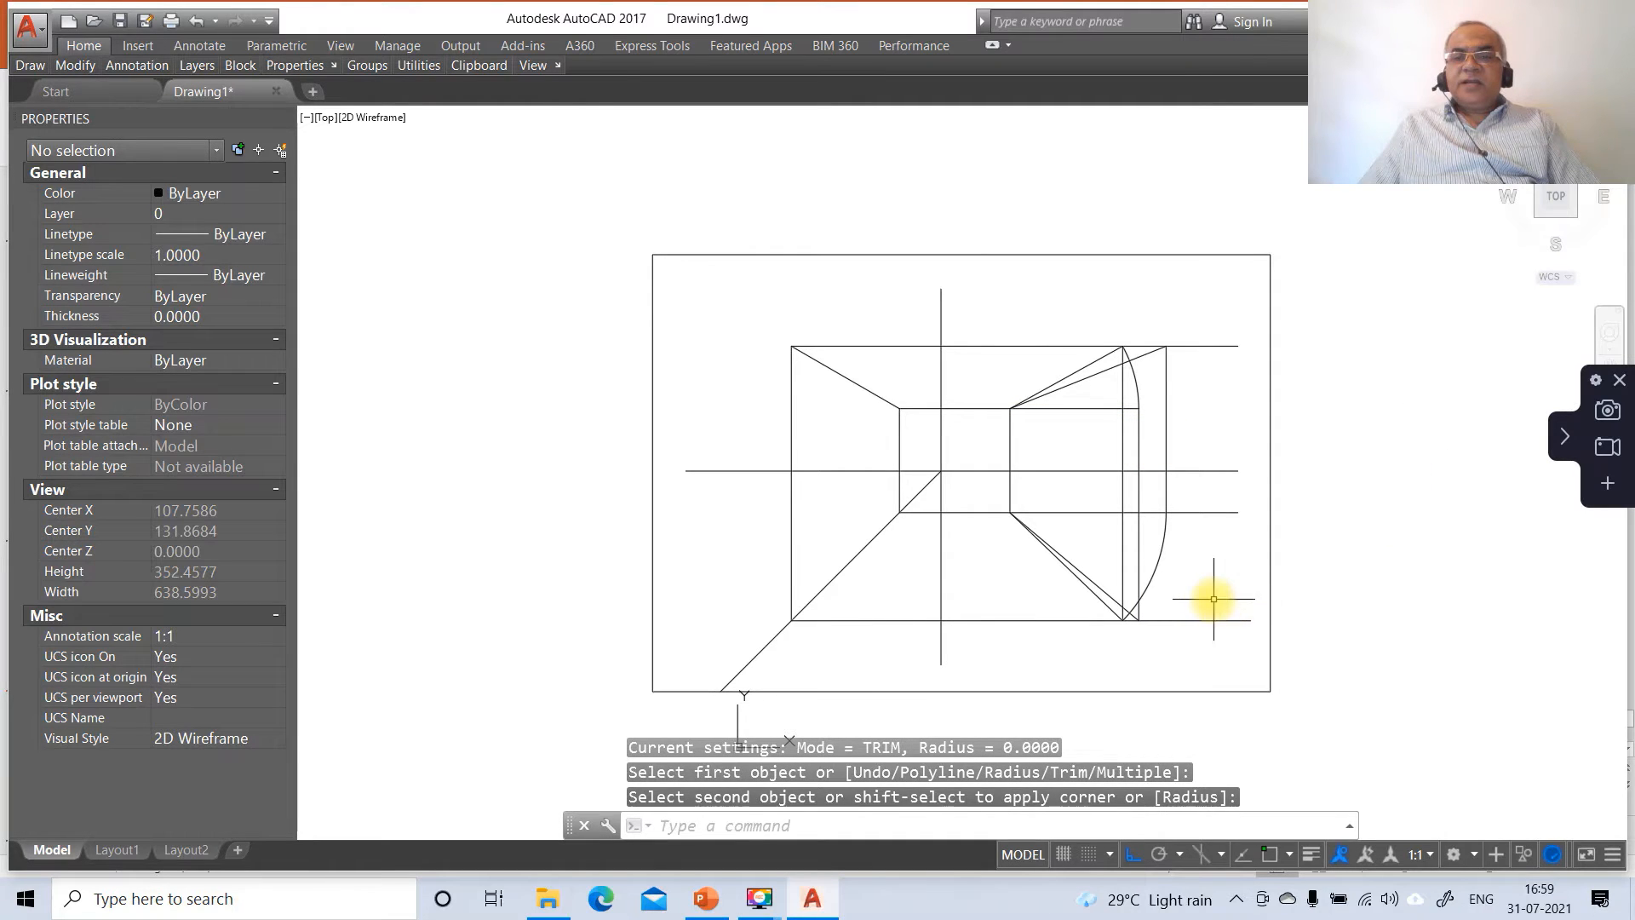
{"action": "key", "text": "Return"}
{"action": "left_click", "coordinate": [1155, 514]}
{"action": "left_click", "coordinate": [1165, 497]}
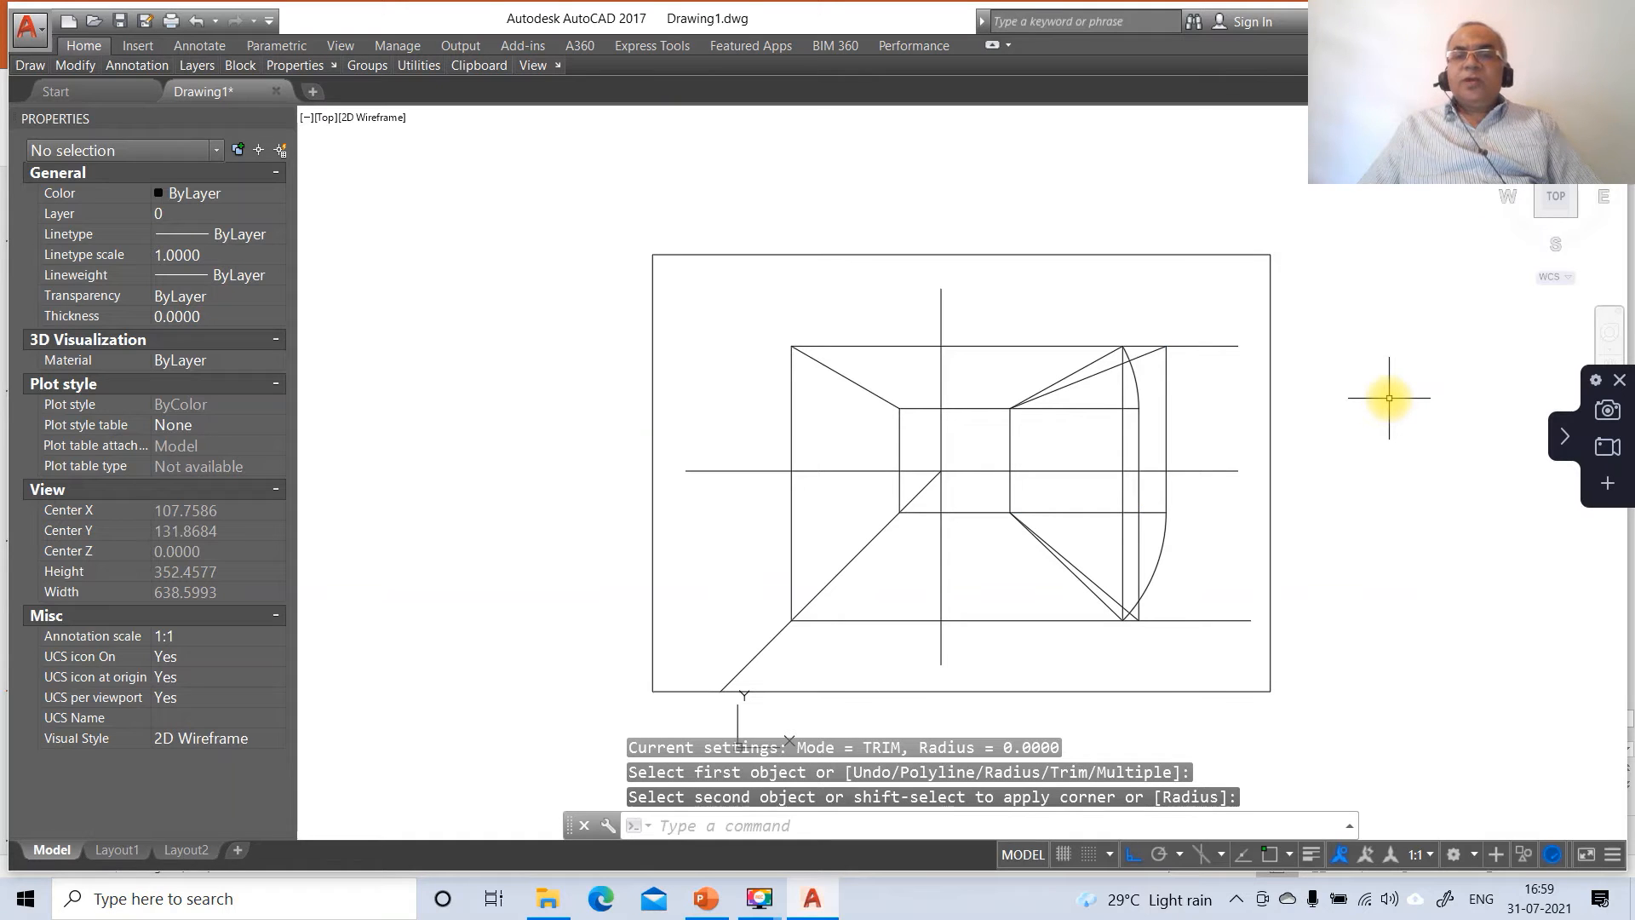
Step: Break a small gap into the uppermost horizontal line just before point b' on its a' side
{"action": "type", "text": "N"}
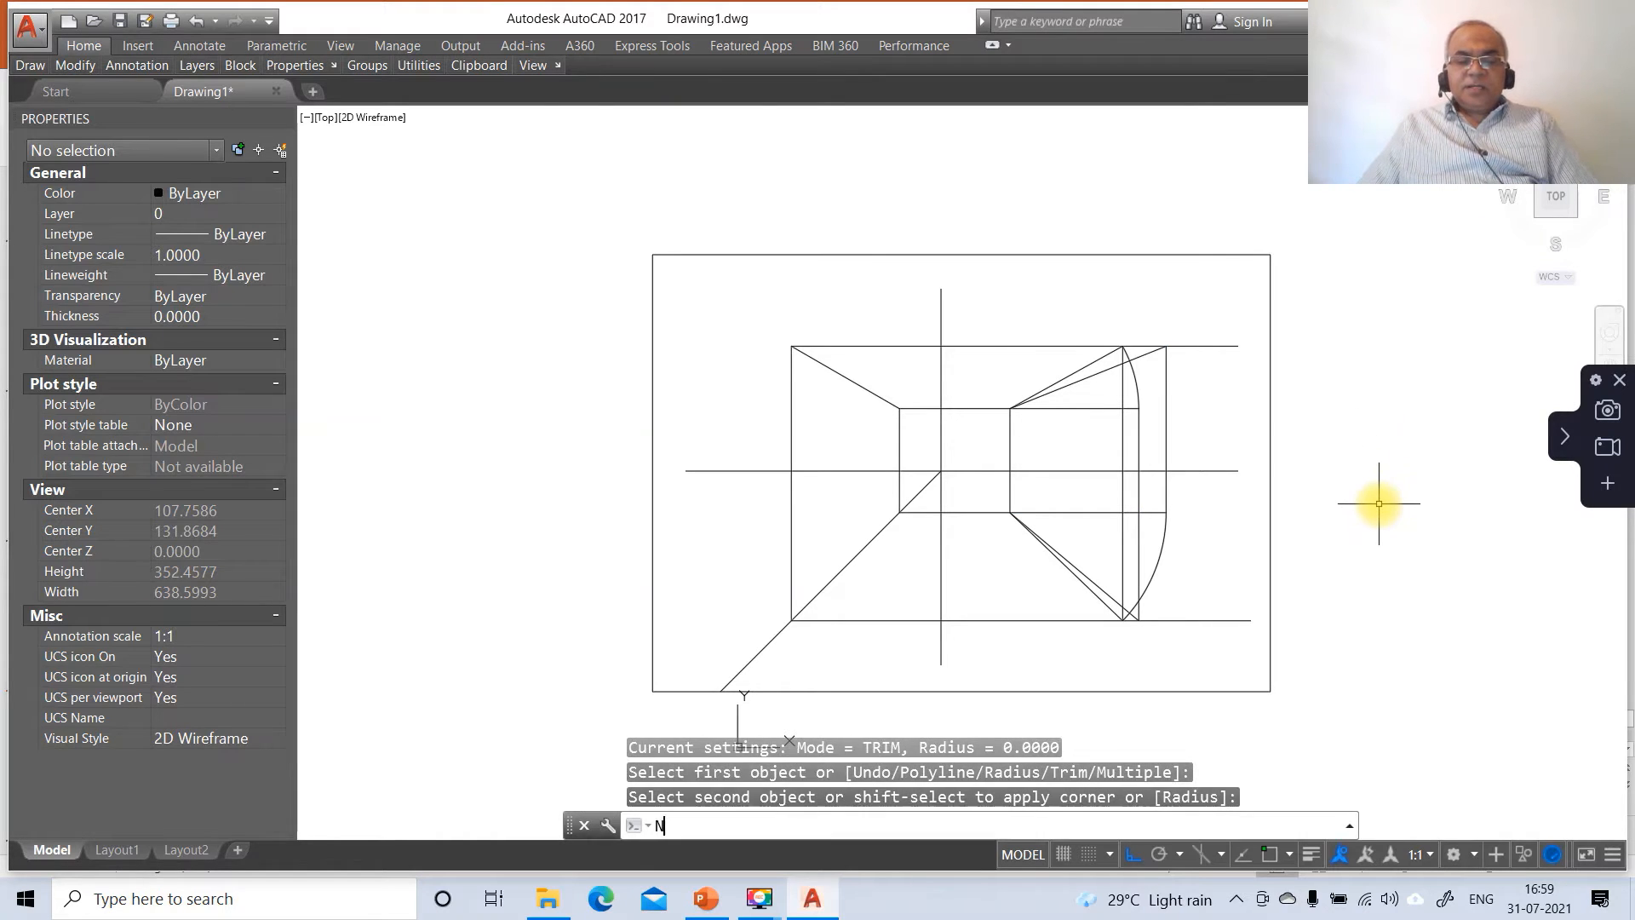
{"action": "key", "text": "Escape"}
{"action": "type", "text": "BR"}
{"action": "key", "text": "Return"}
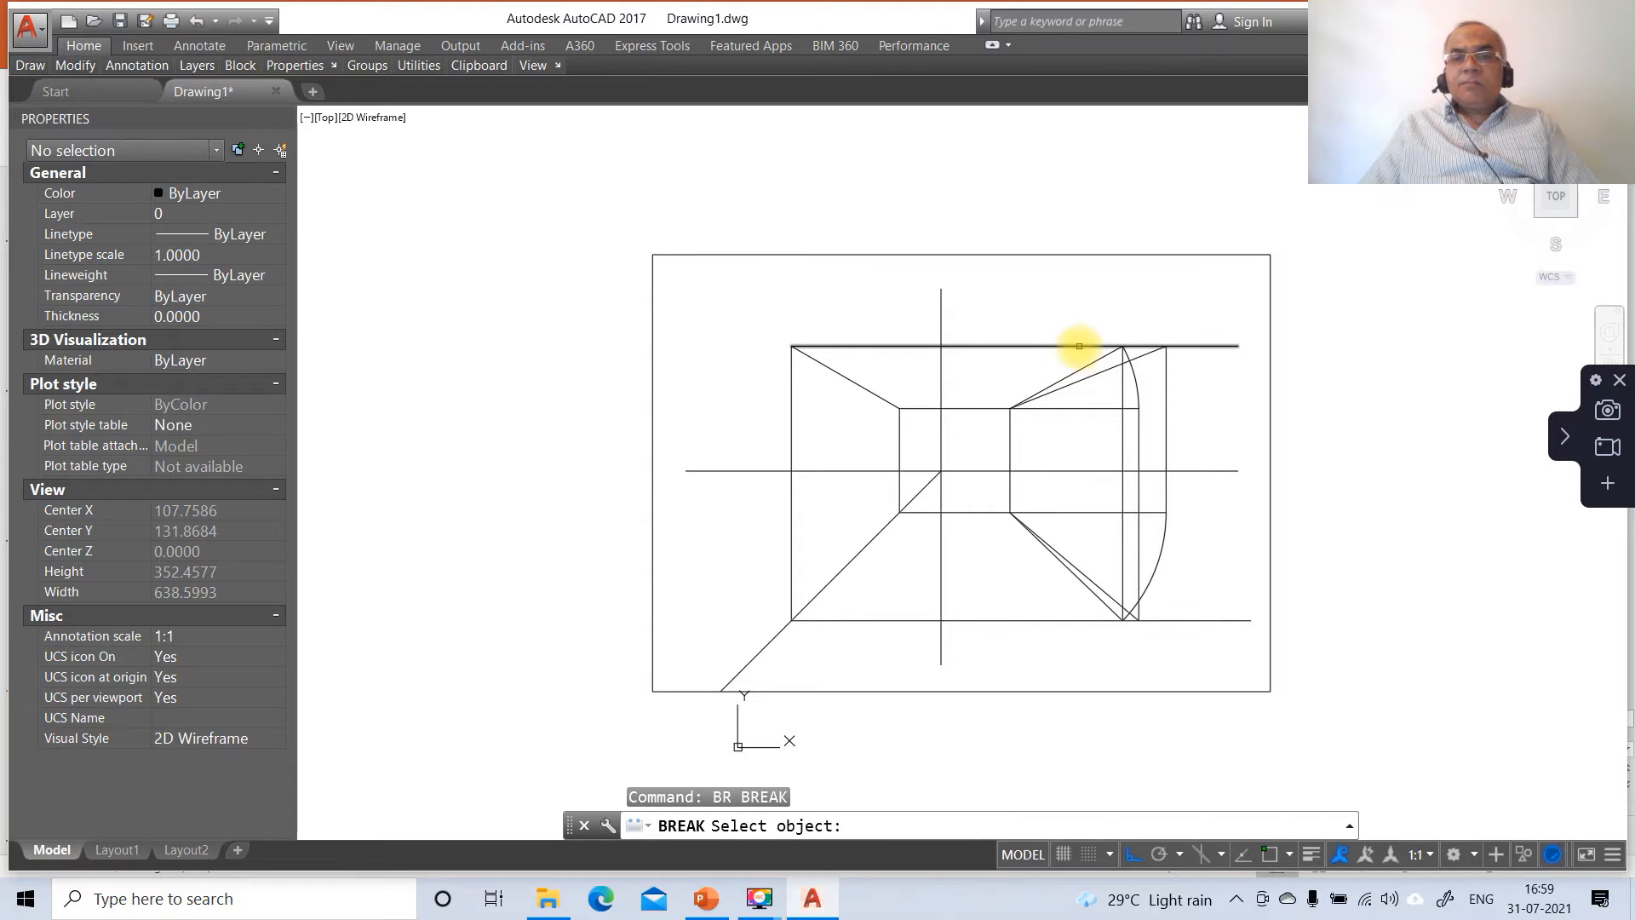
{"action": "left_click", "coordinate": [1080, 347]}
{"action": "left_click", "coordinate": [1087, 347]}
{"action": "key", "text": "Return"}
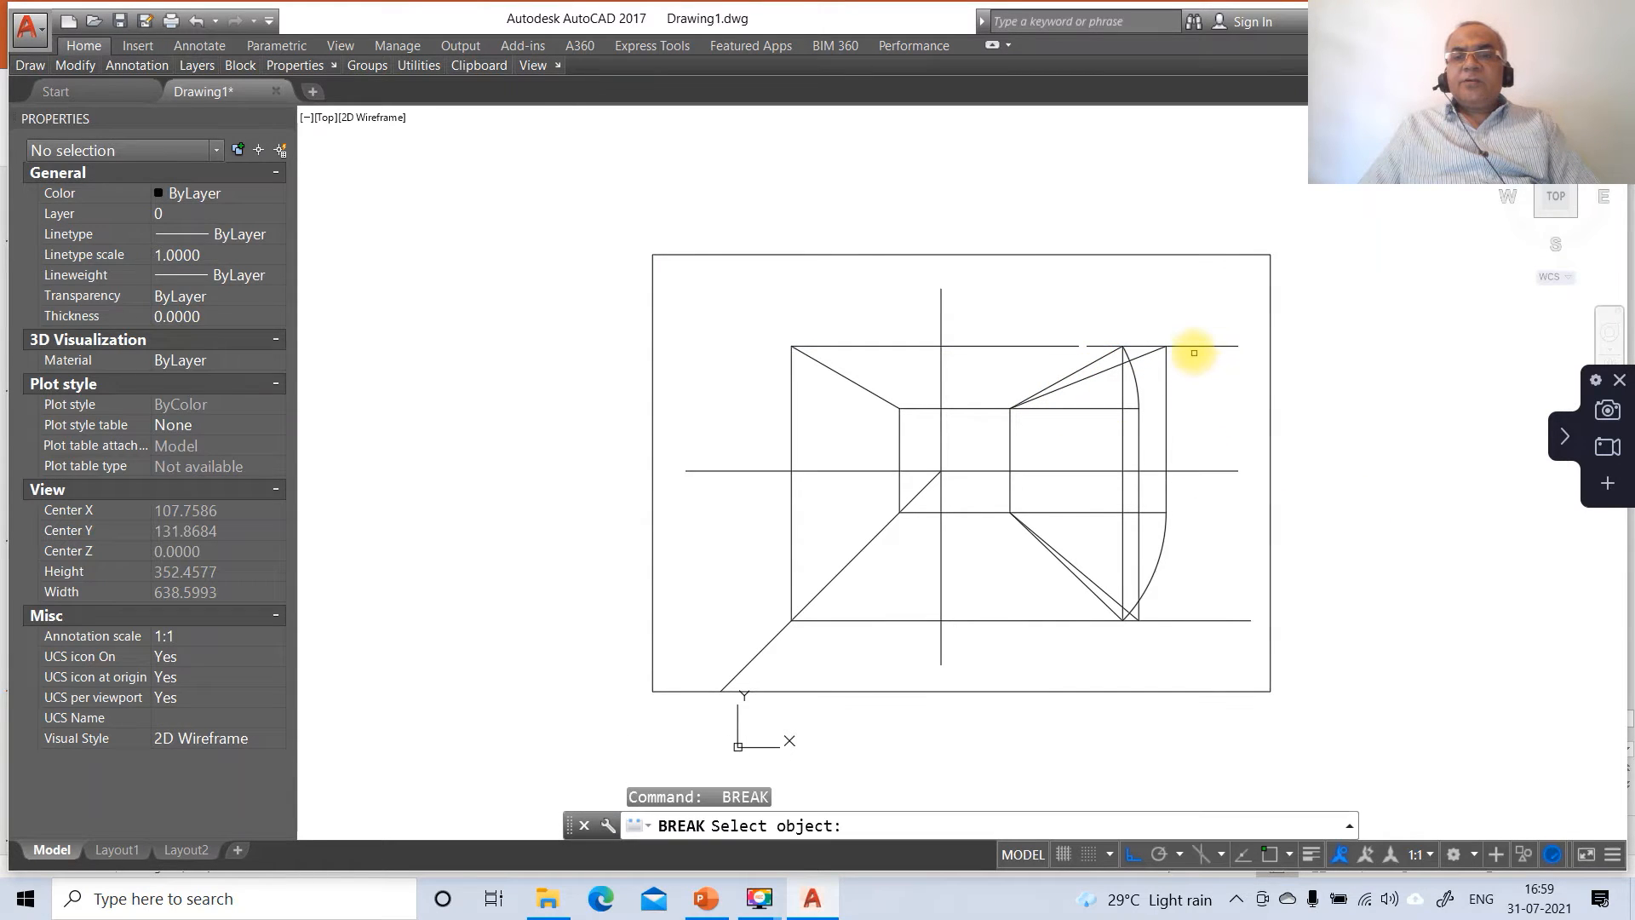
Step: Break off the outer ends of the uppermost and lowest horizontal lines a short distance beyond the outermost projector
{"action": "left_click", "coordinate": [1200, 345]}
{"action": "left_click", "coordinate": [1354, 353]}
{"action": "key", "text": "Return"}
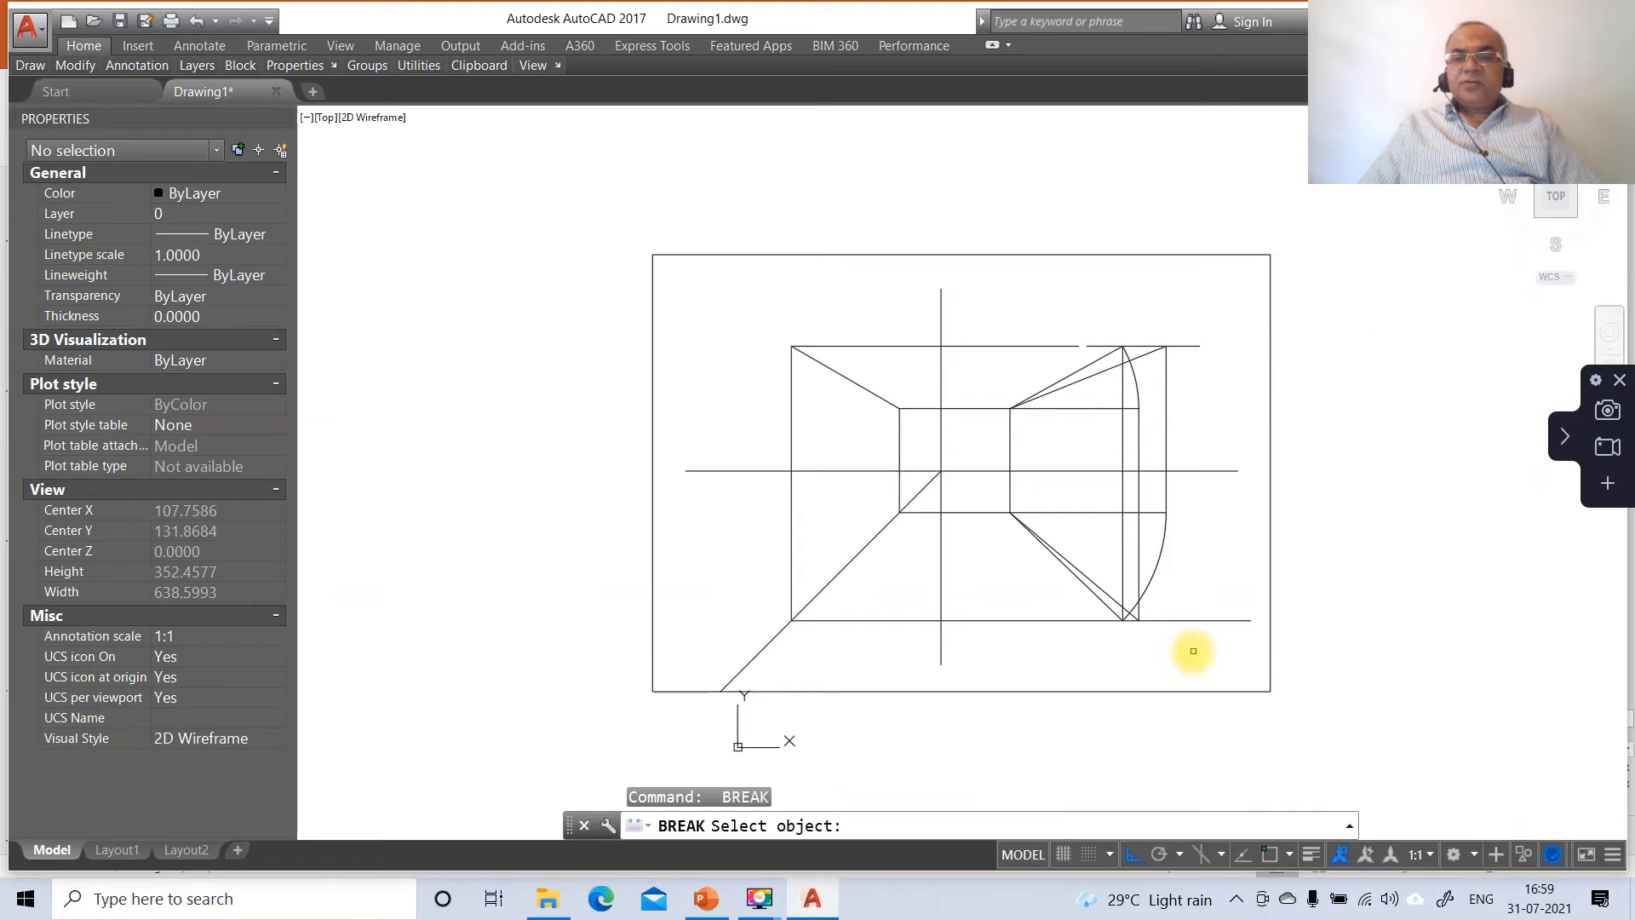
{"action": "left_click", "coordinate": [1197, 623]}
{"action": "left_click", "coordinate": [1357, 660]}
{"action": "key", "text": "Return"}
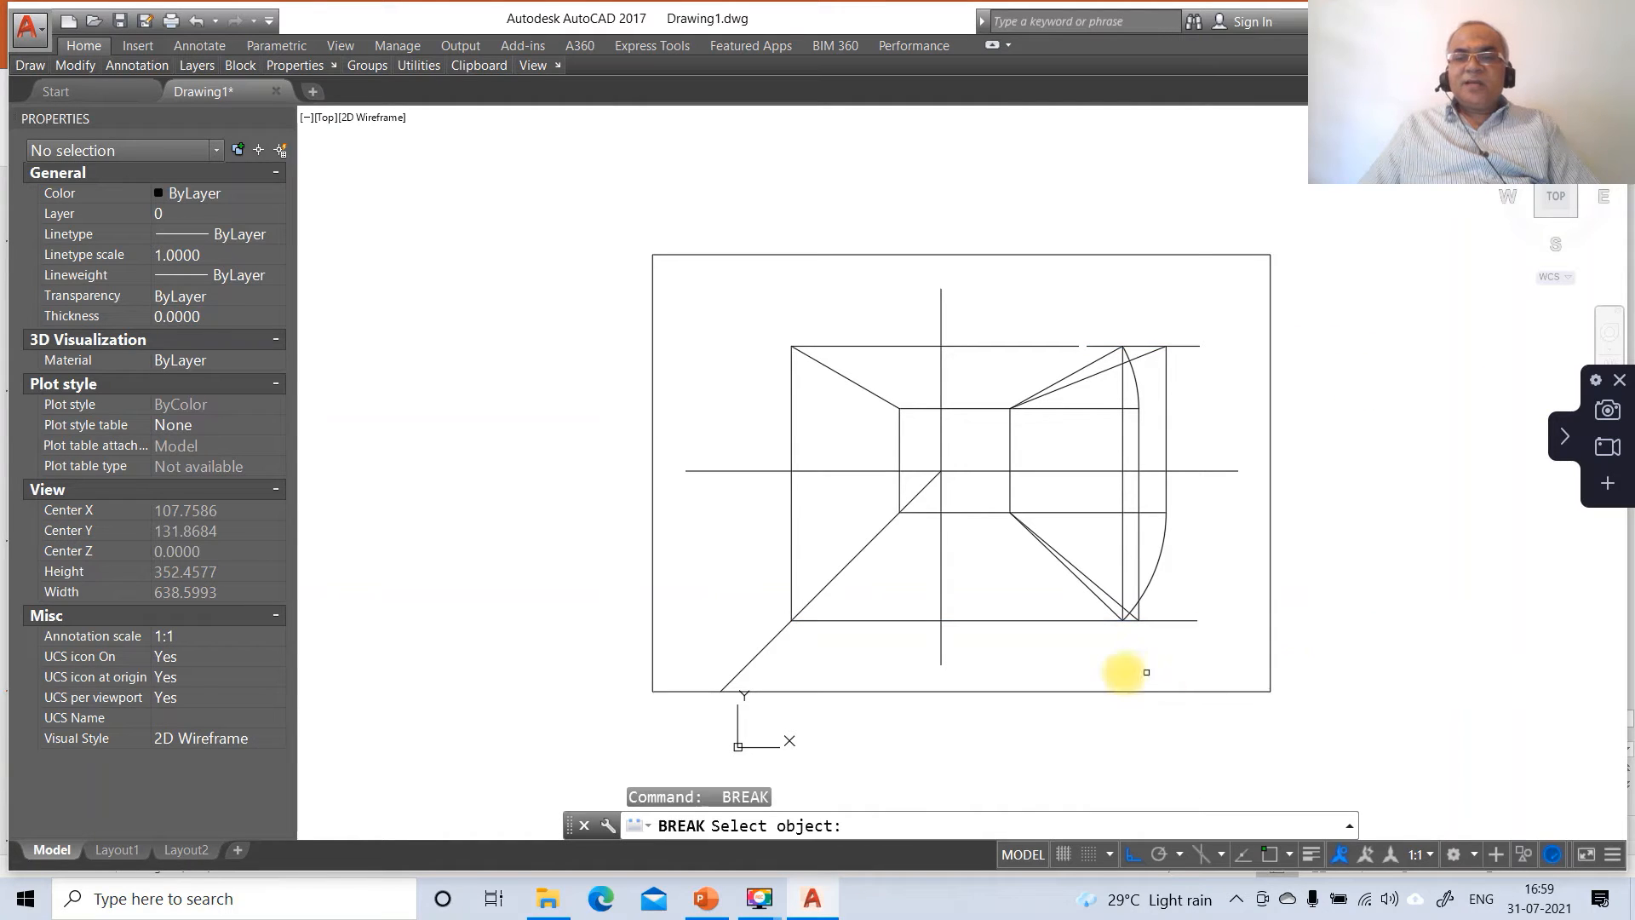
Step: Break a small gap into the lowest horizontal line just before point b on its a side
{"action": "left_click", "coordinate": [1053, 623]}
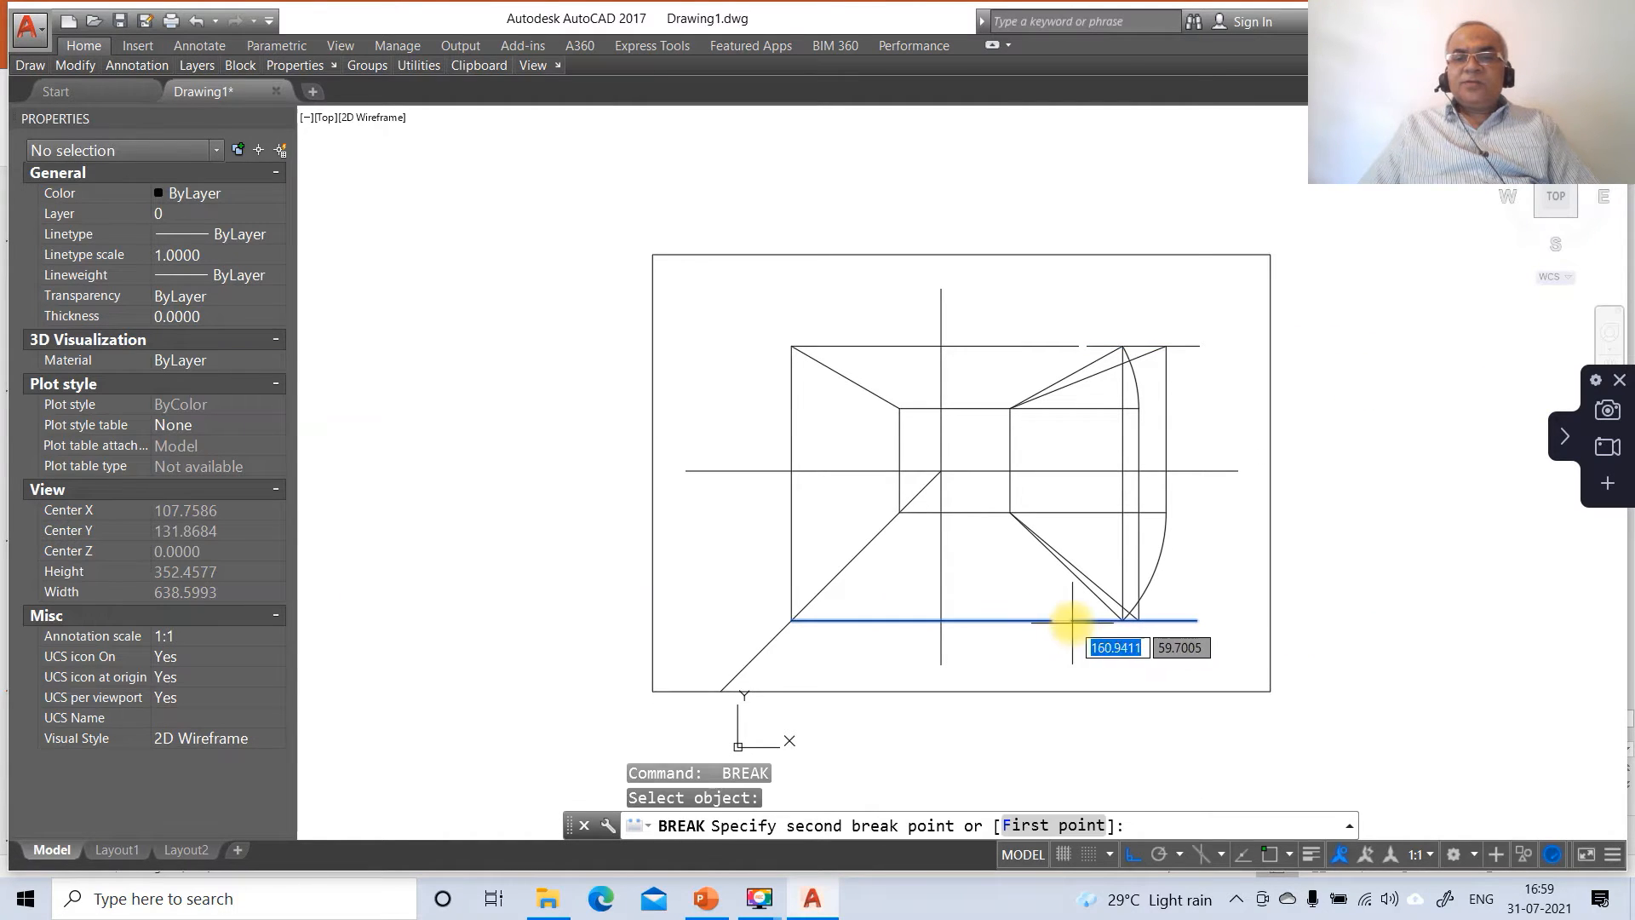
{"action": "left_click", "coordinate": [1074, 621]}
{"action": "key", "text": "Return"}
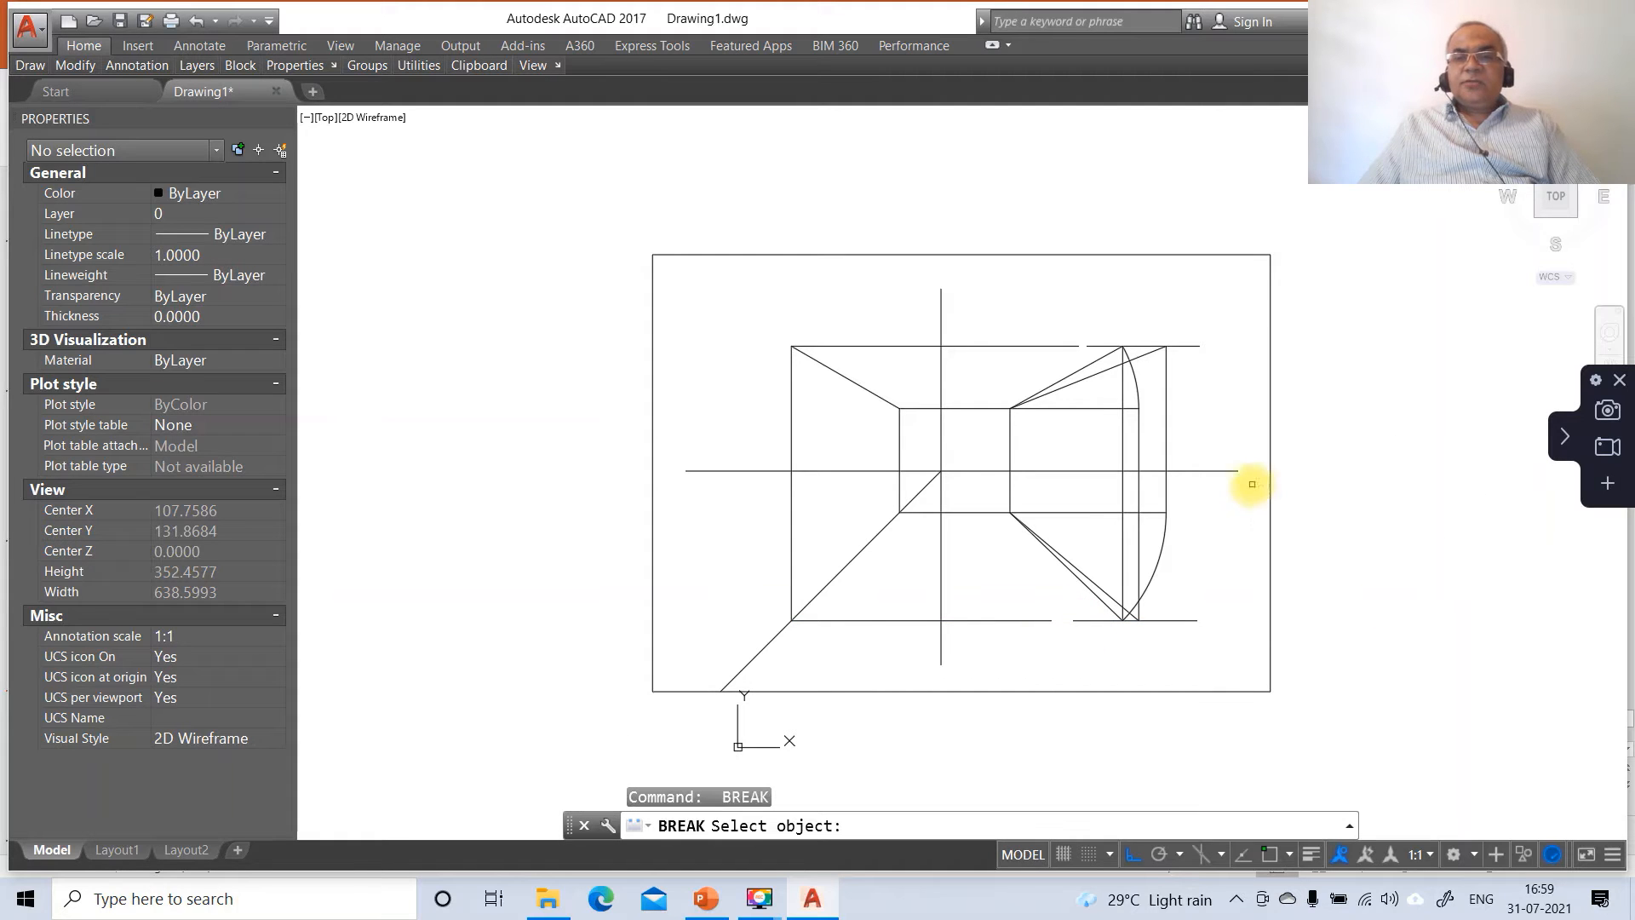
Step: Shorten the horizontal XY reference line by breaking off both of its outer ends
{"action": "left_click", "coordinate": [1193, 471]}
{"action": "left_click", "coordinate": [1343, 477]}
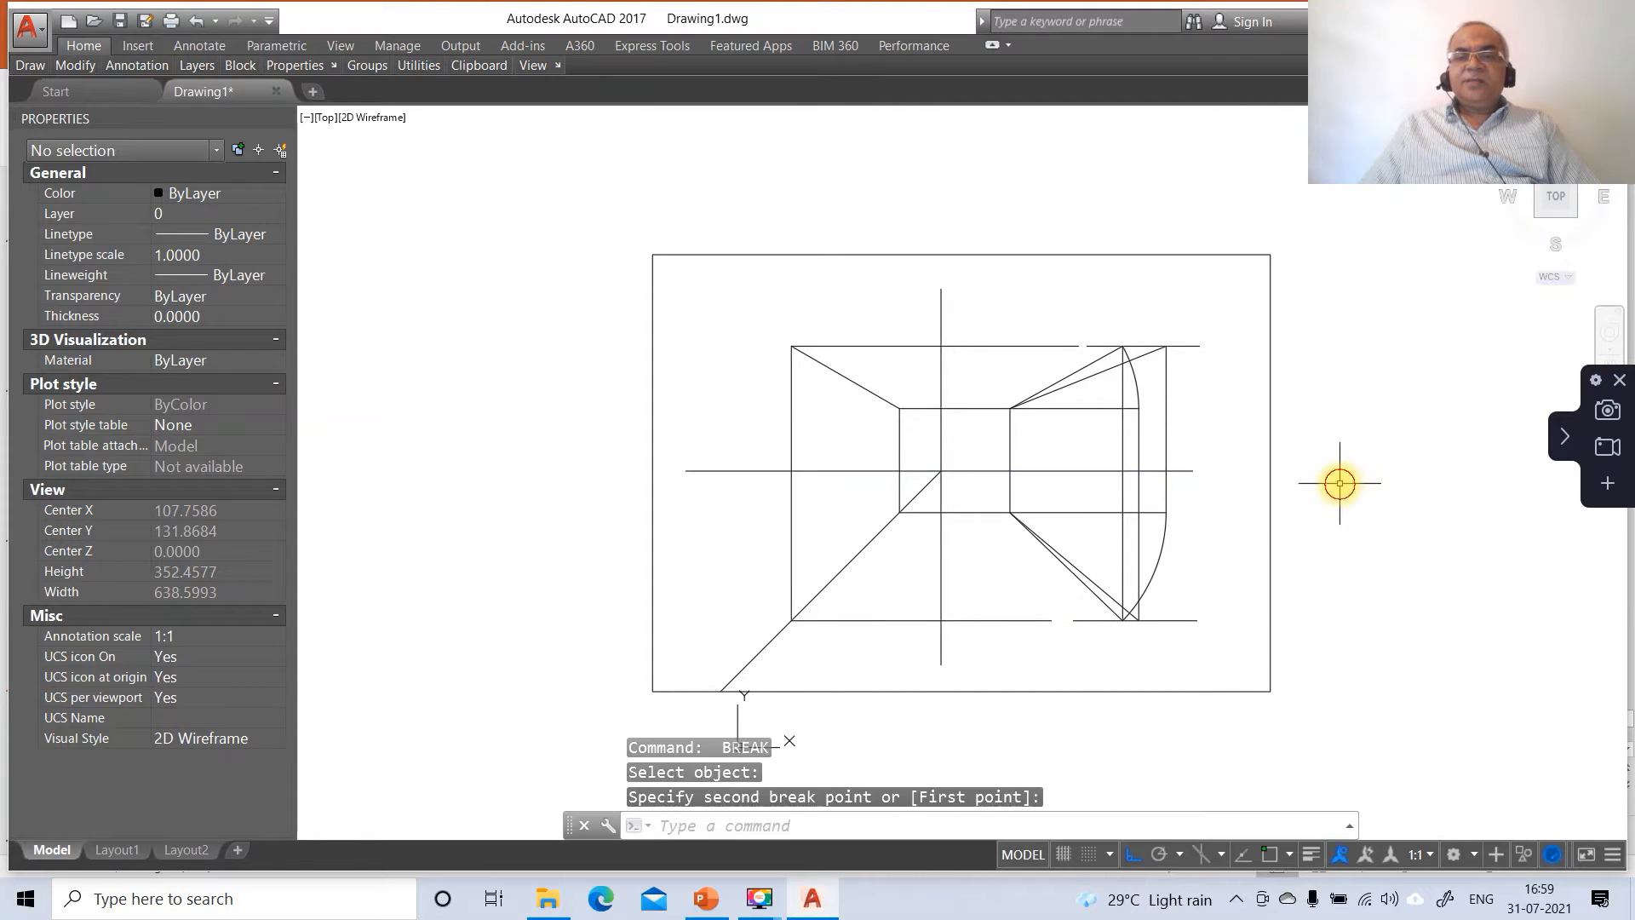
{"action": "key", "text": "Return"}
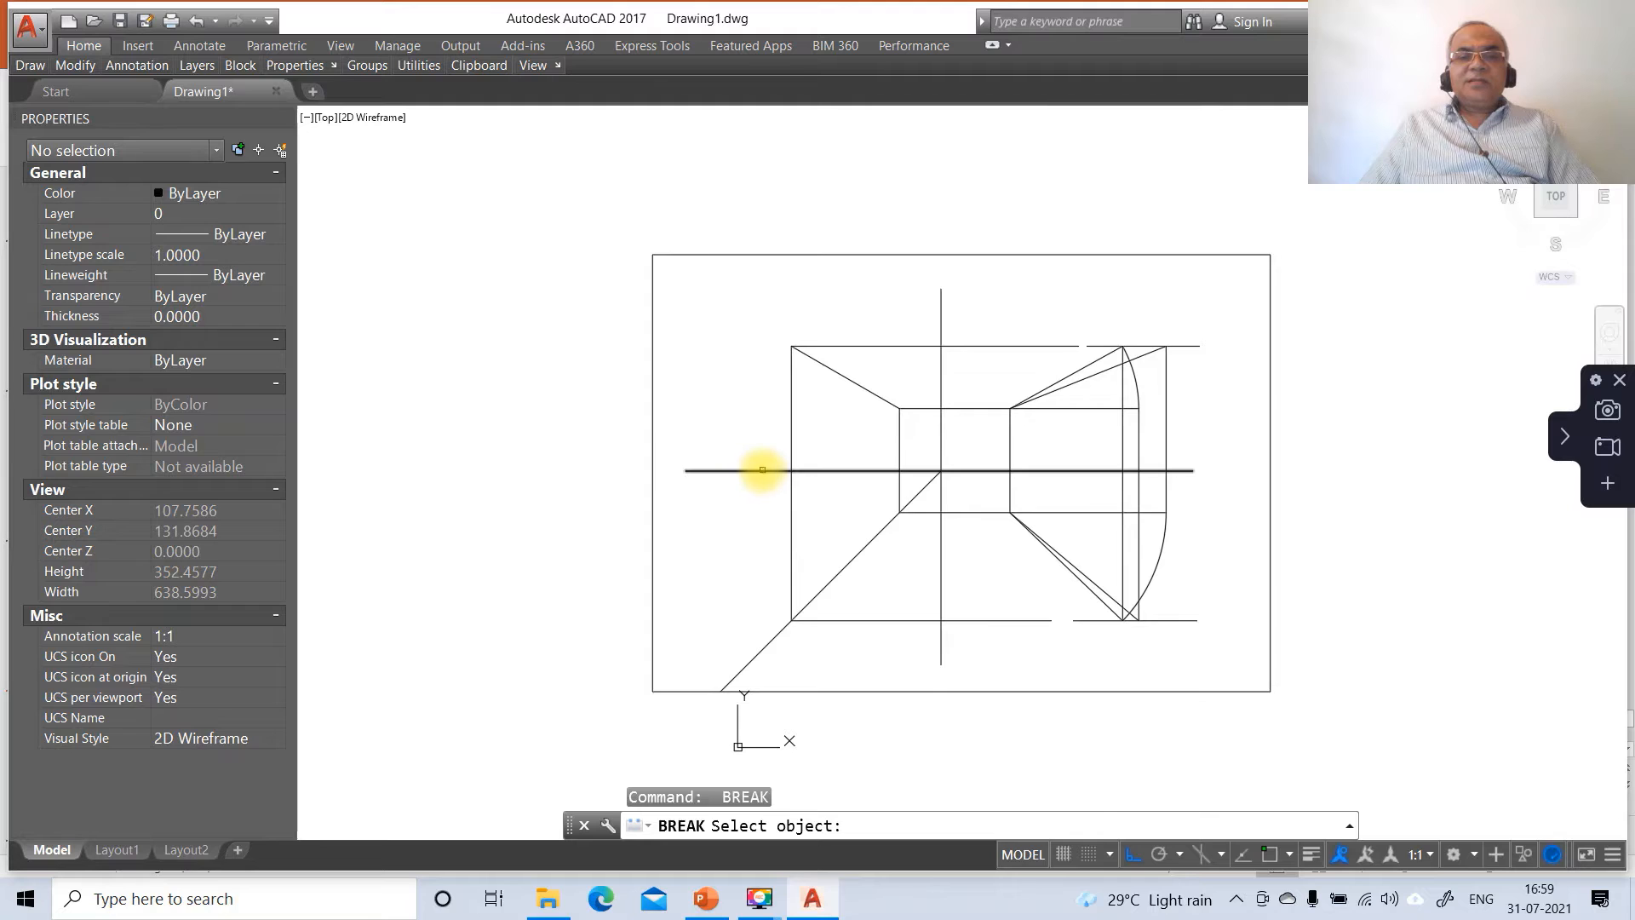
{"action": "left_click", "coordinate": [761, 471]}
{"action": "left_click", "coordinate": [627, 496]}
{"action": "key", "text": "Return"}
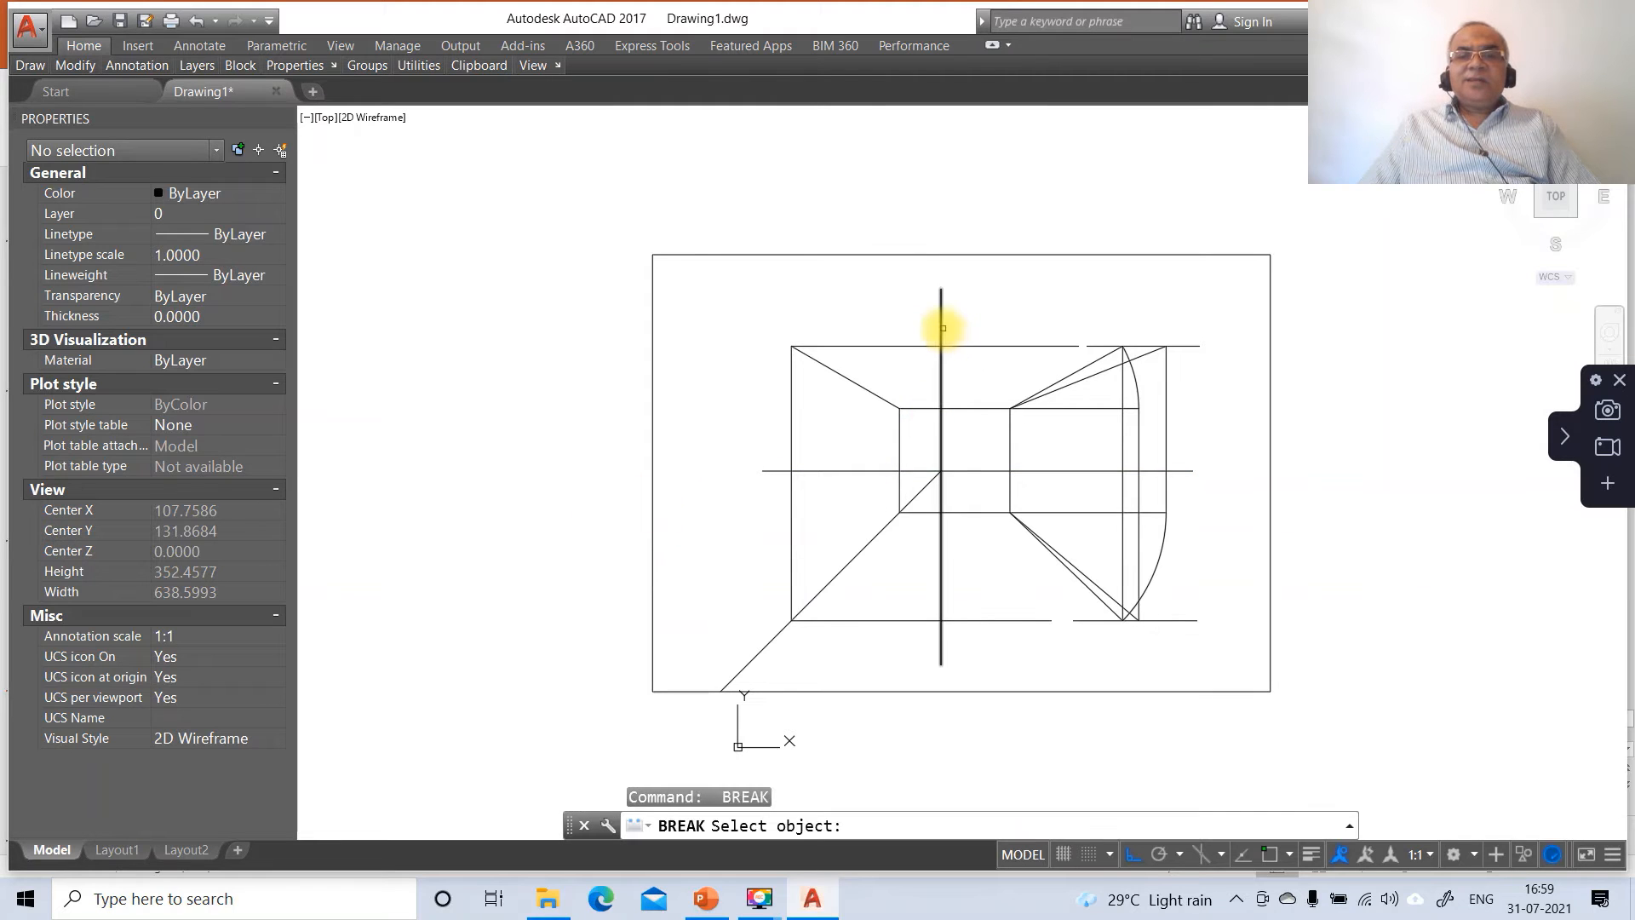
Step: Break off both ends of the vertical reference line and the outer end of the inclined mitre line beyond its last corner
{"action": "left_click", "coordinate": [941, 329]}
{"action": "left_click", "coordinate": [971, 220]}
{"action": "key", "text": "Return"}
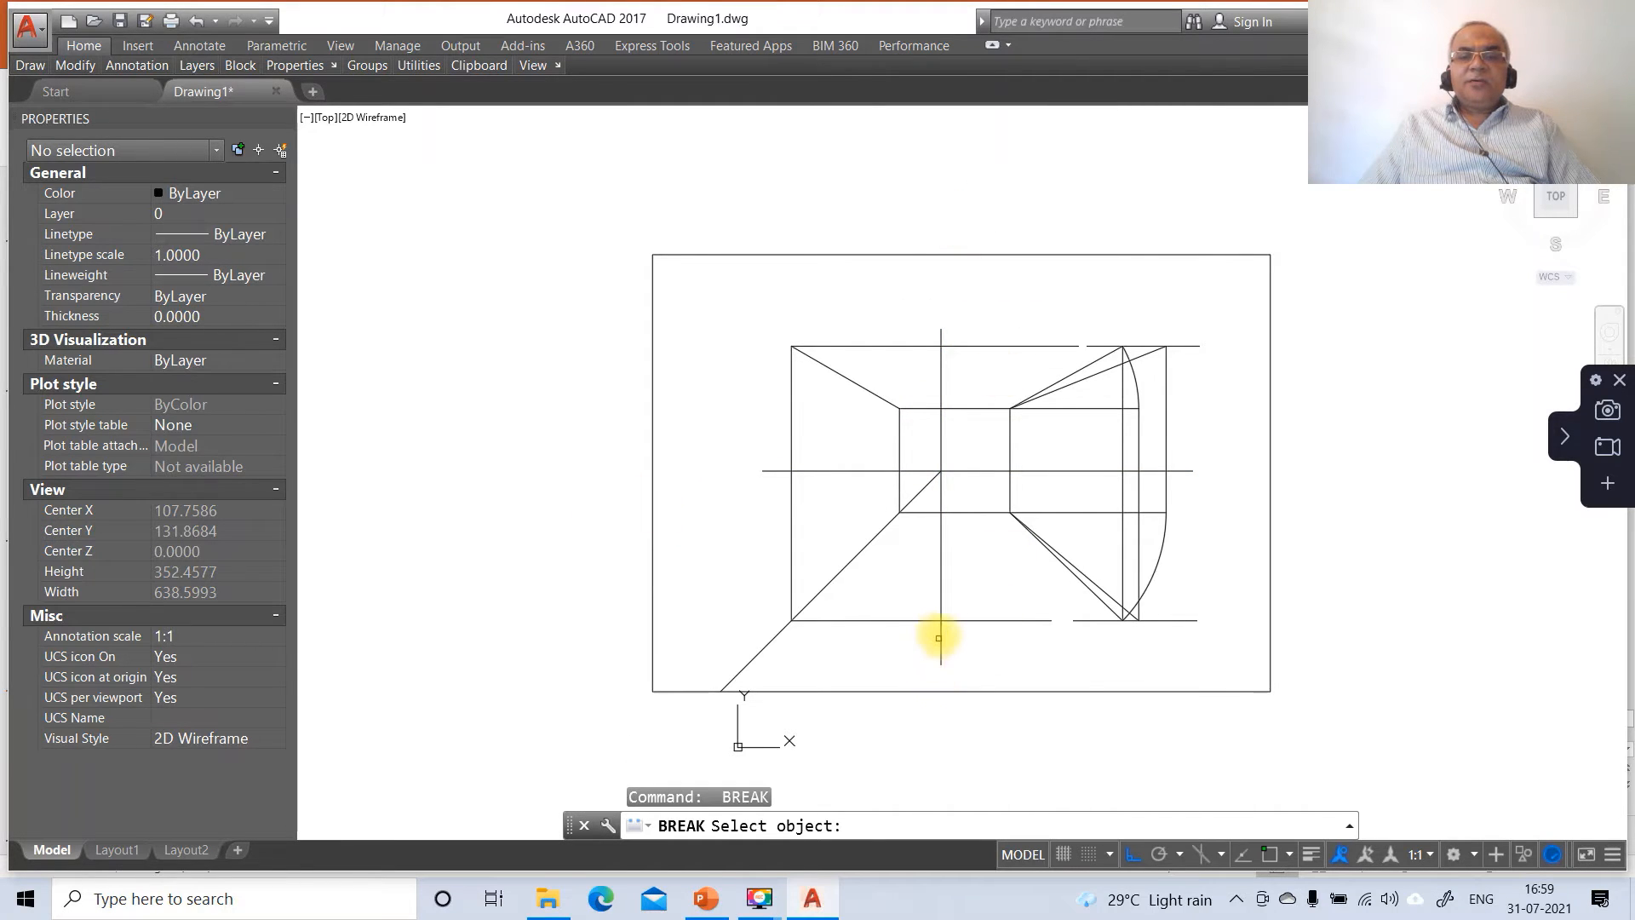
{"action": "left_click", "coordinate": [942, 632]}
{"action": "left_click", "coordinate": [931, 749]}
{"action": "key", "text": "Return"}
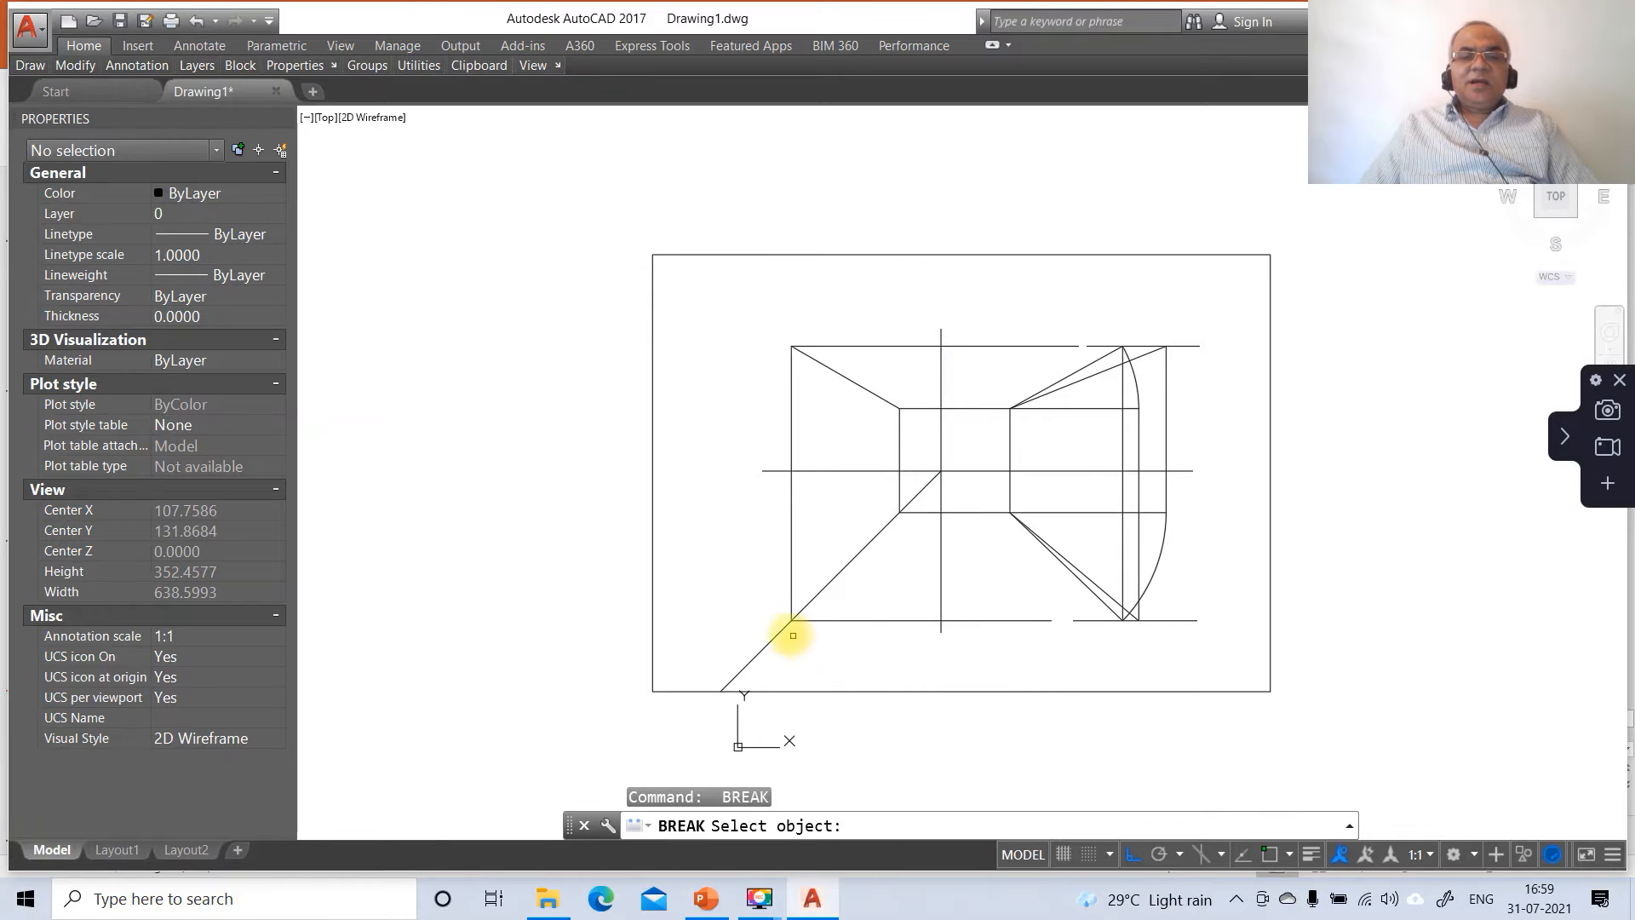
{"action": "left_click", "coordinate": [781, 628]}
{"action": "left_click", "coordinate": [647, 689]}
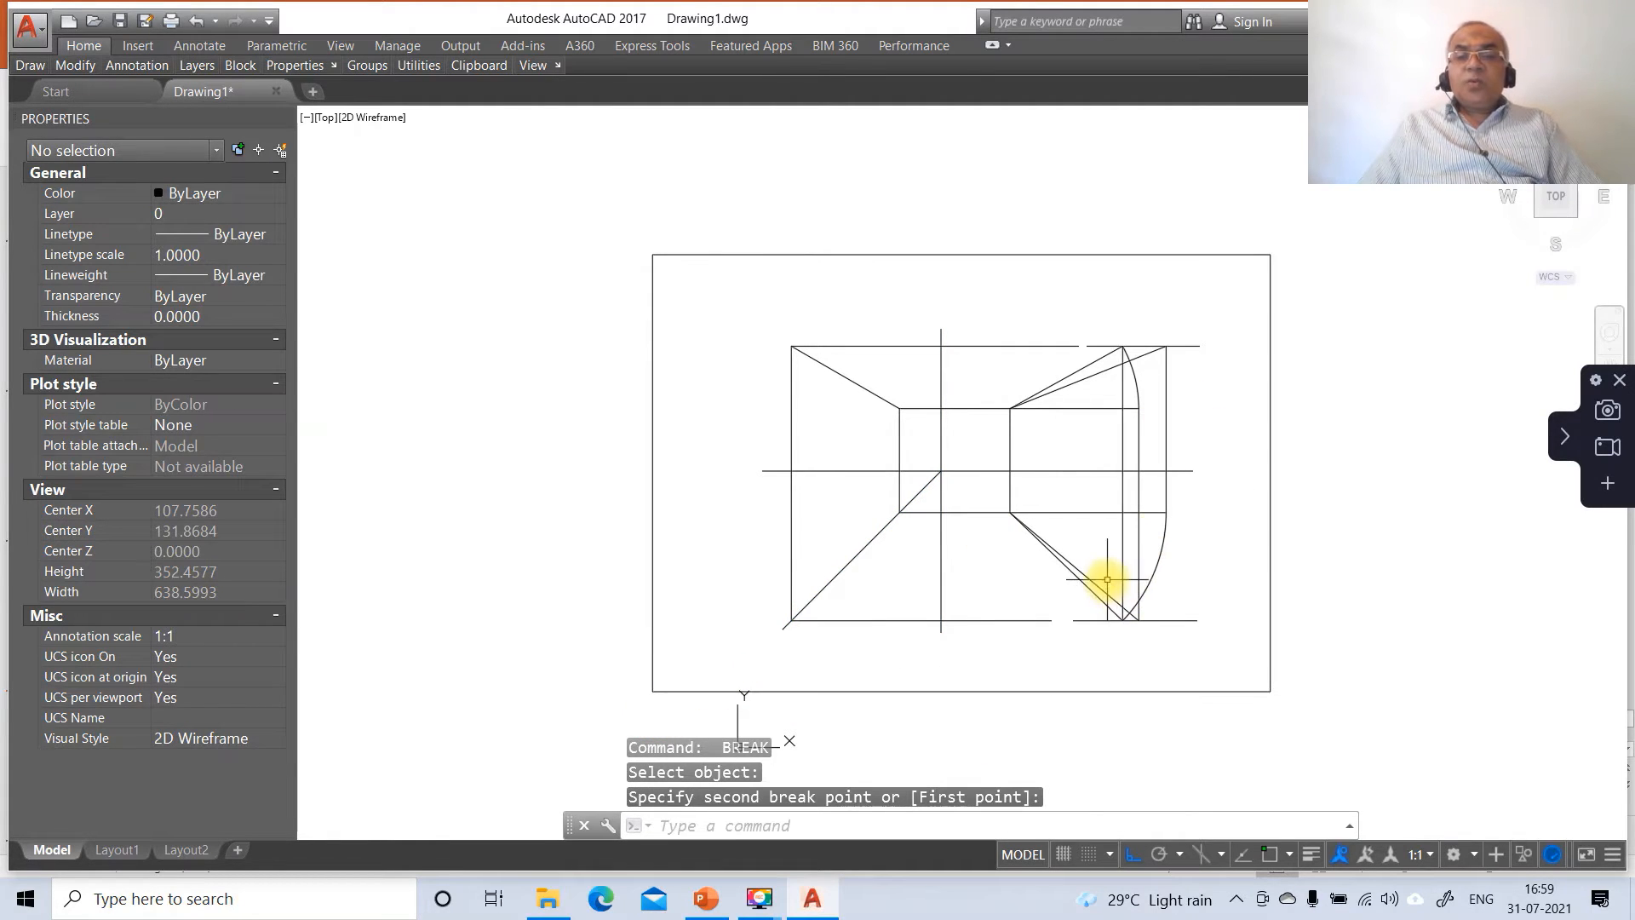
Step: Assign the separated end segments of the uppermost and lowest horizontal lines to layer LOCUS with a linetype scale of 10
{"action": "left_click", "coordinate": [1191, 347]}
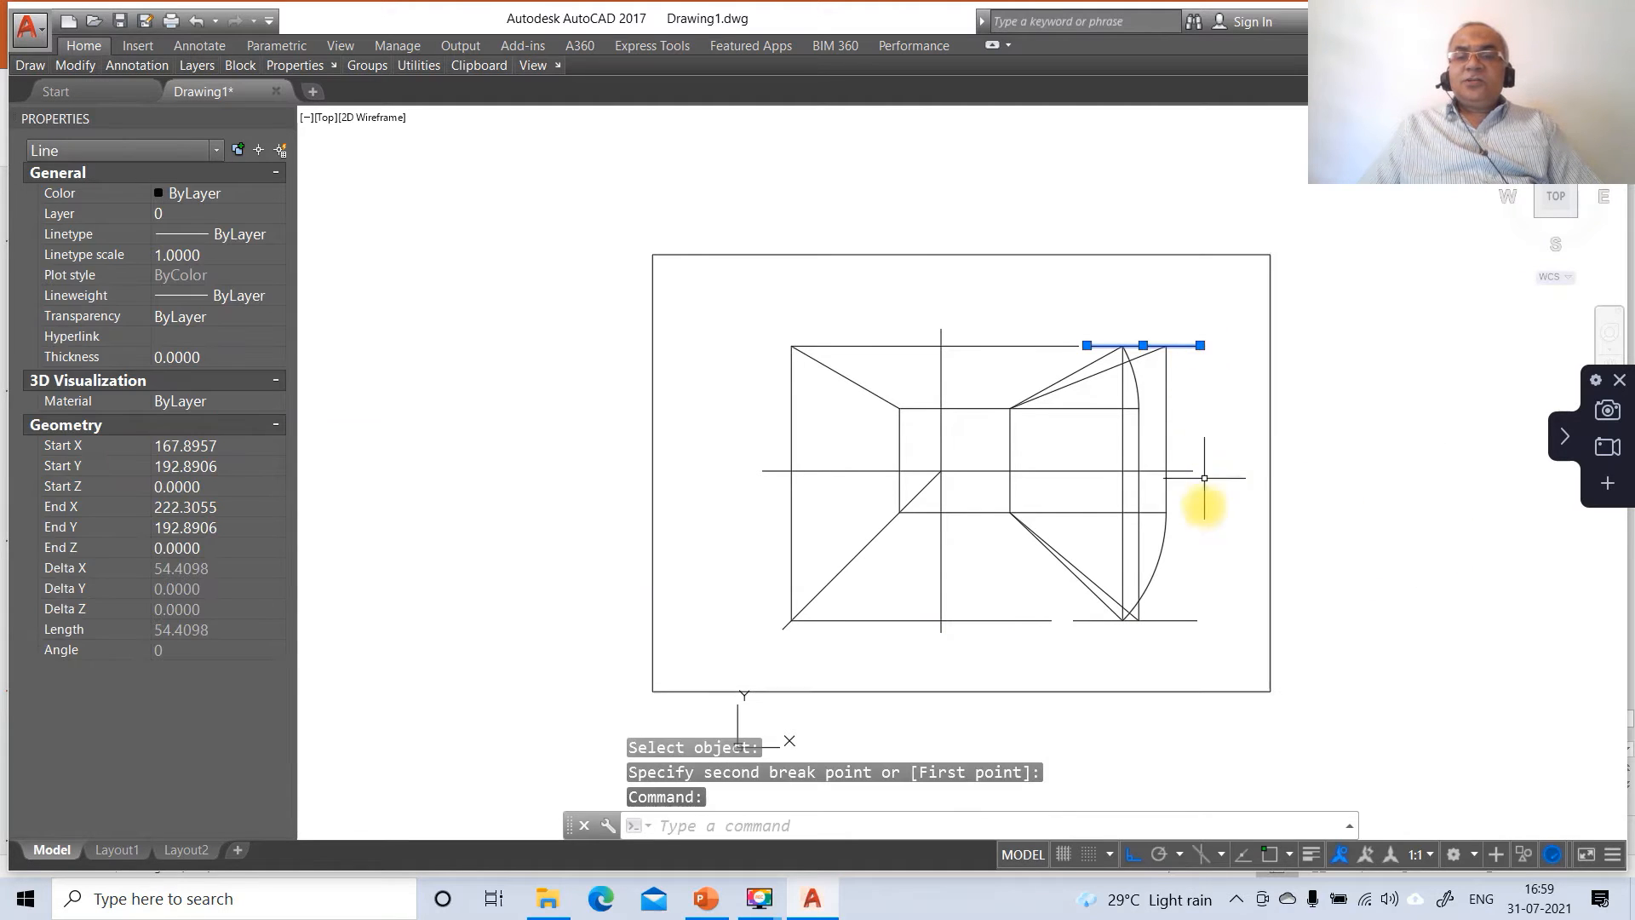
{"action": "left_click", "coordinate": [1190, 620]}
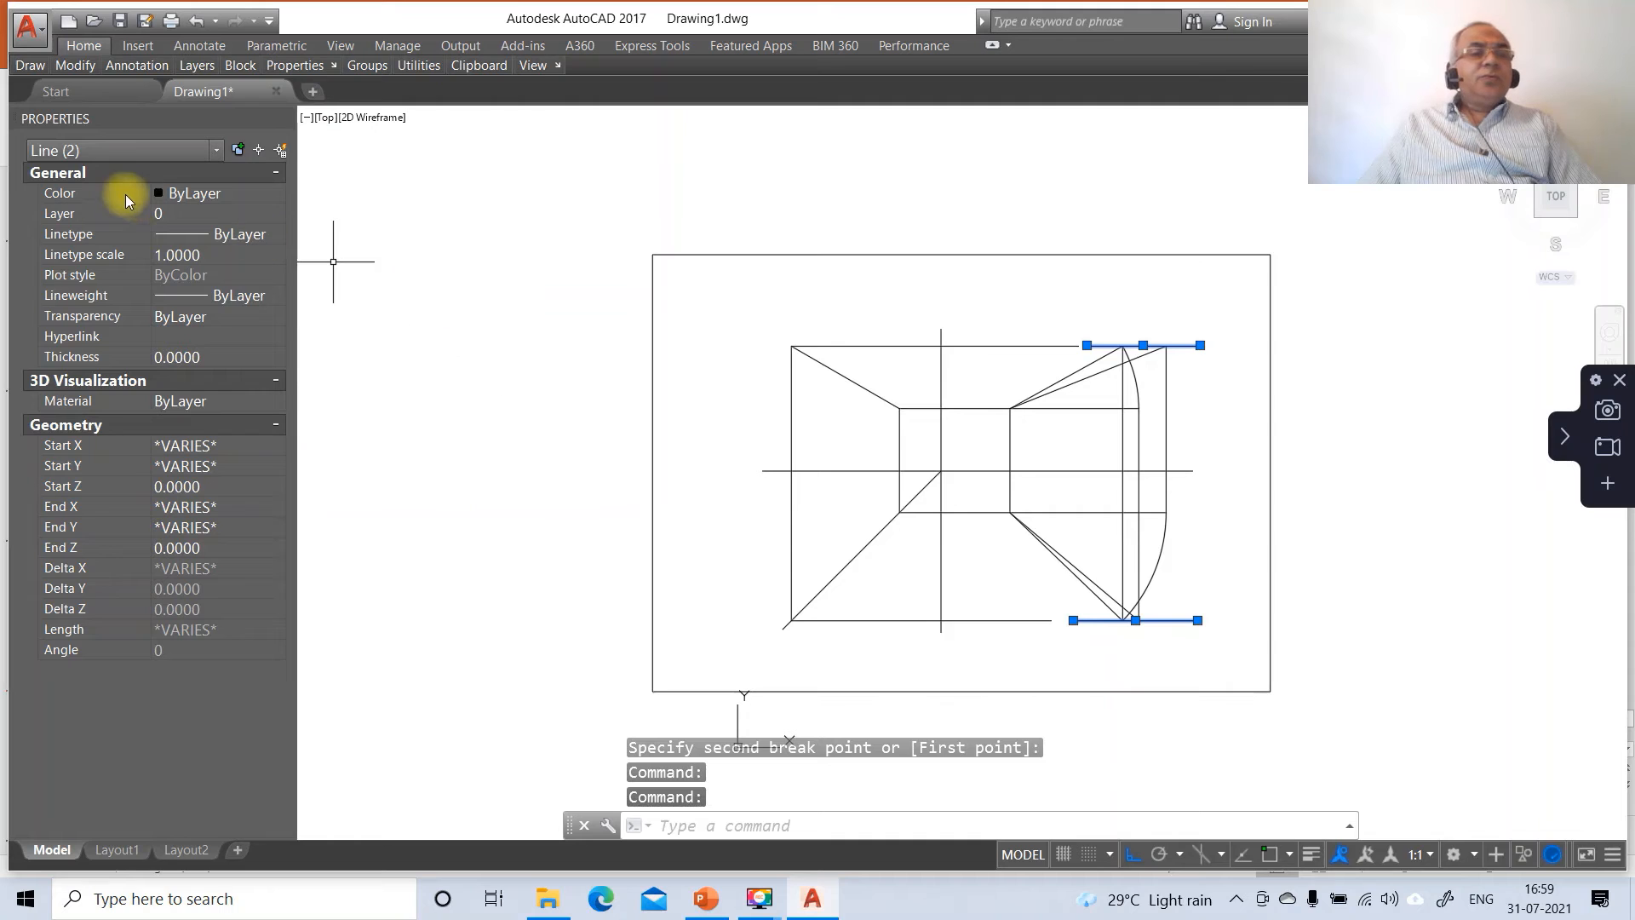
{"action": "left_click", "coordinate": [276, 213]}
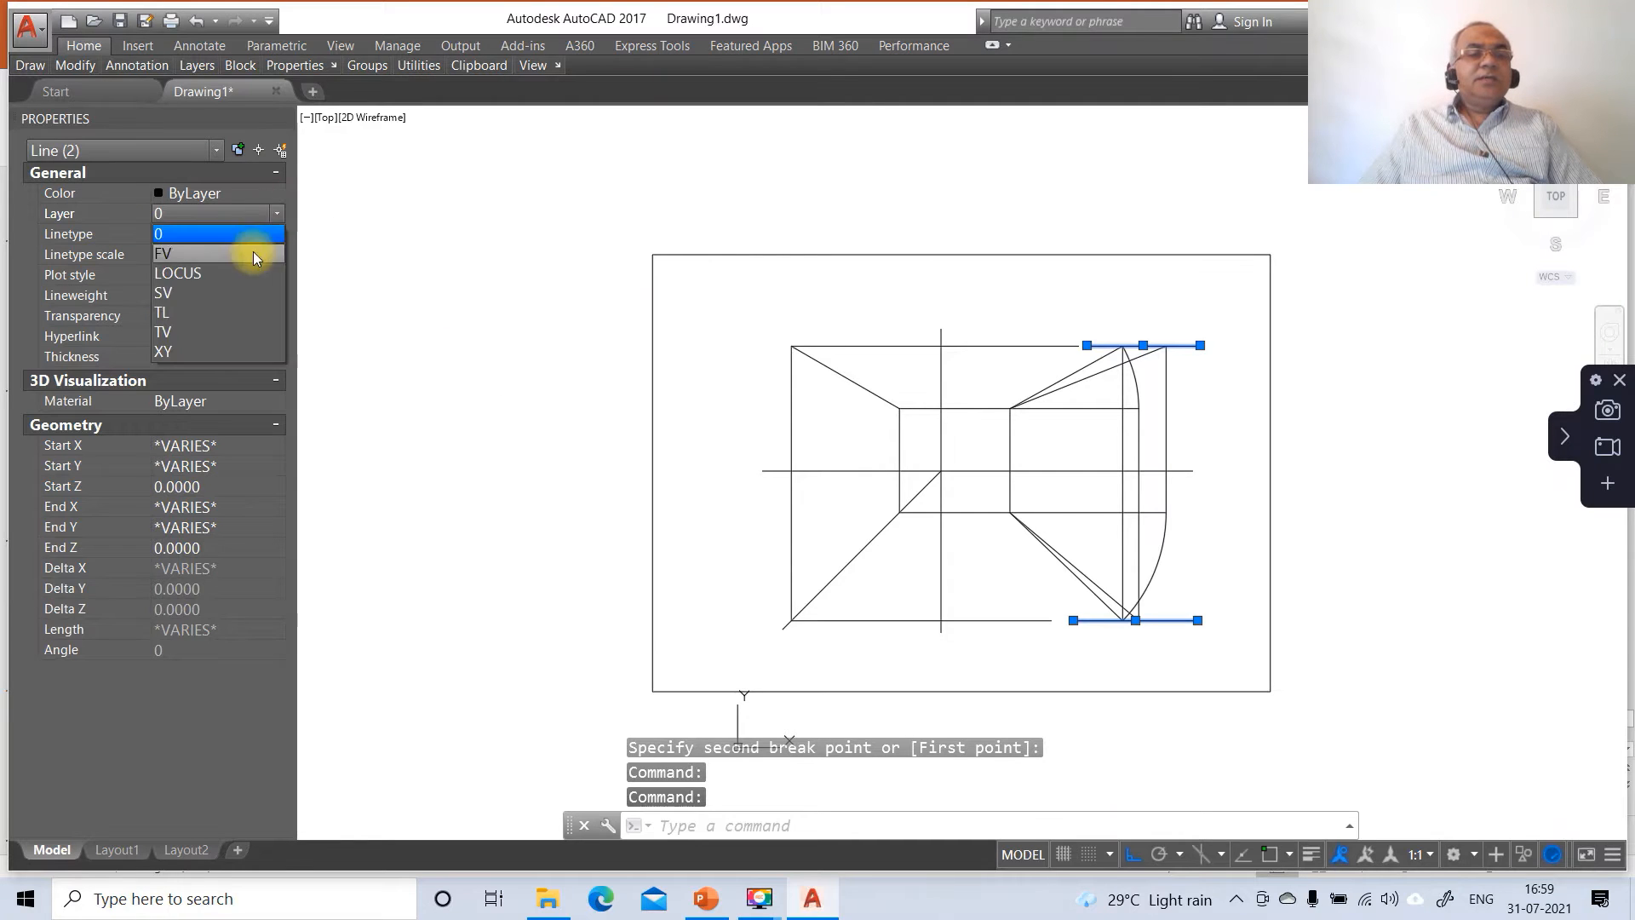
{"action": "left_click", "coordinate": [234, 264]}
{"action": "left_click", "coordinate": [194, 254]}
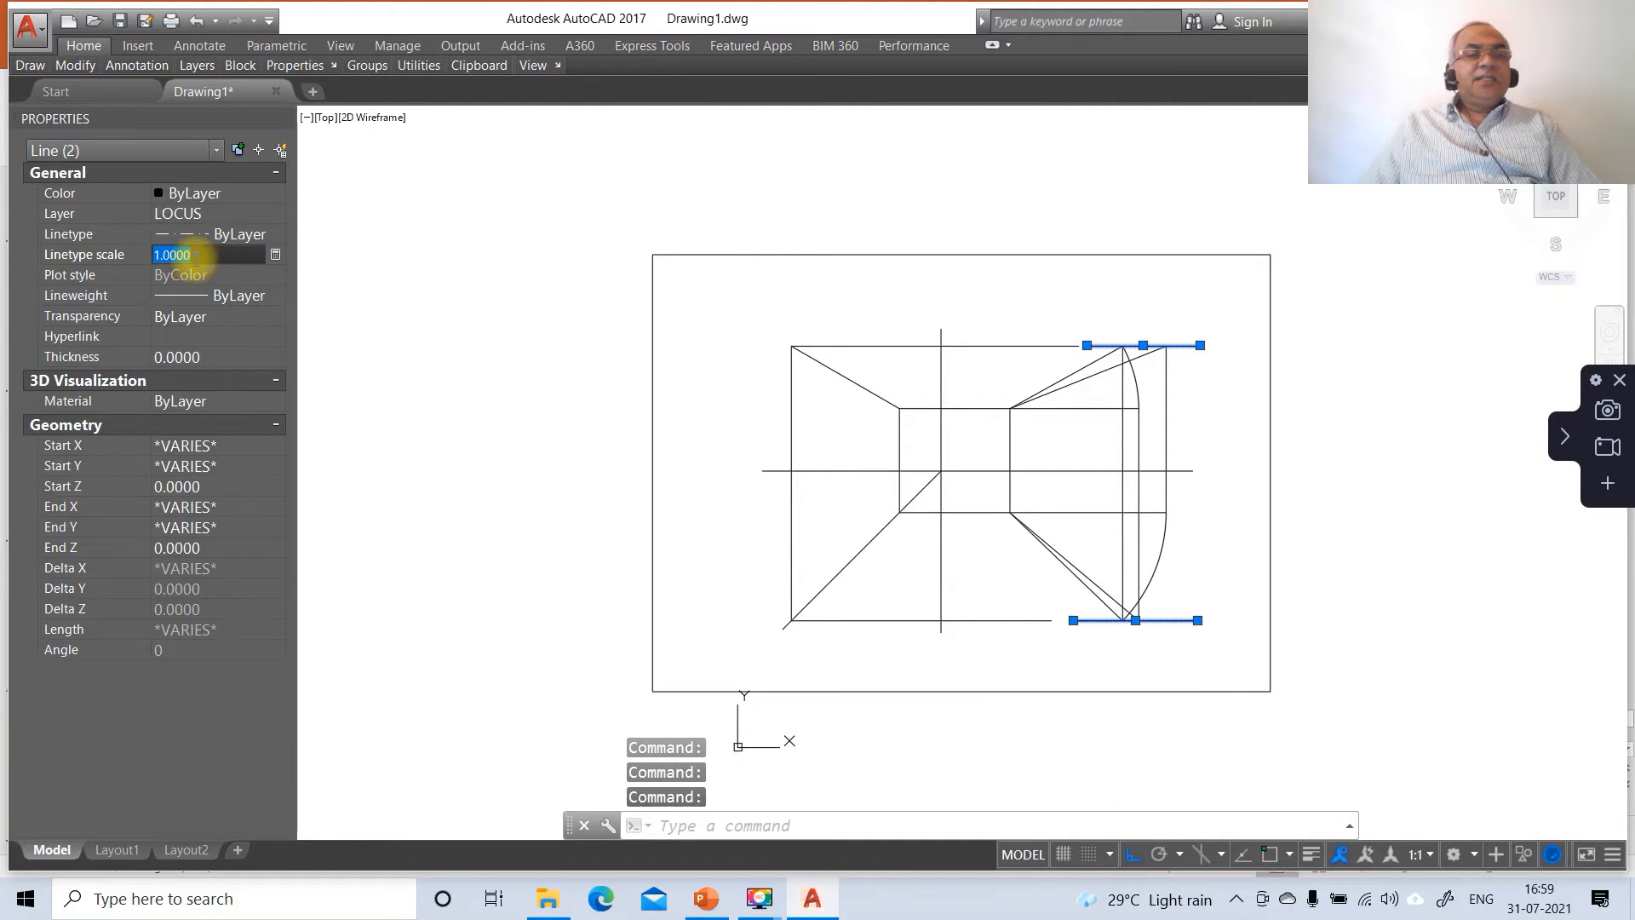
{"action": "type", "text": "10"}
{"action": "key", "text": "Return"}
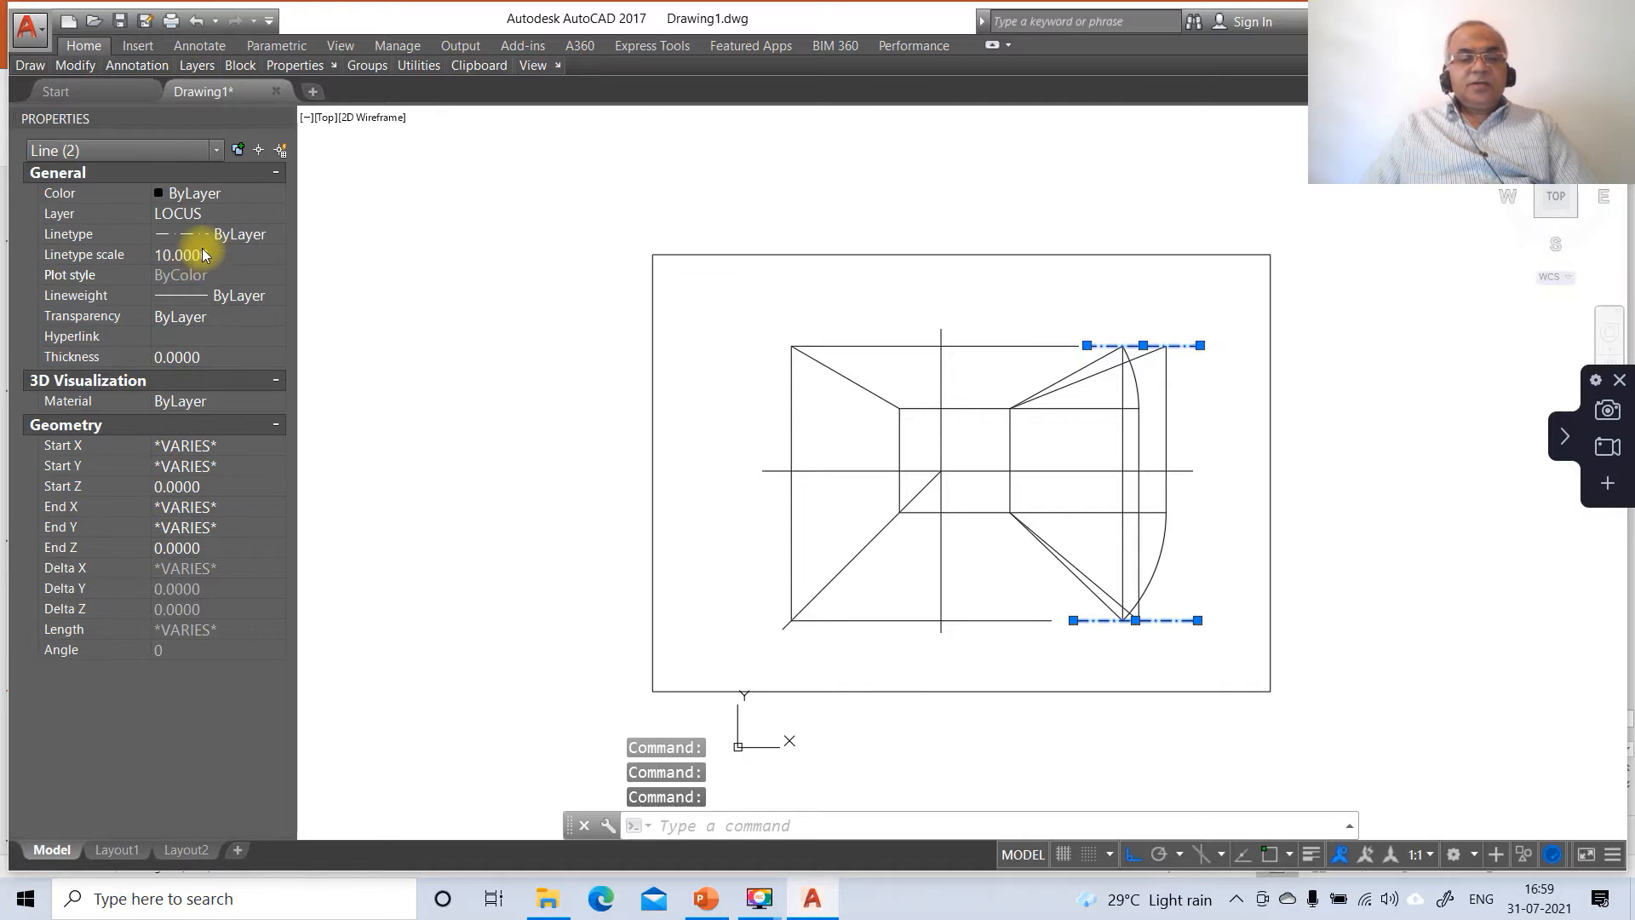
{"action": "key", "text": "Escape"}
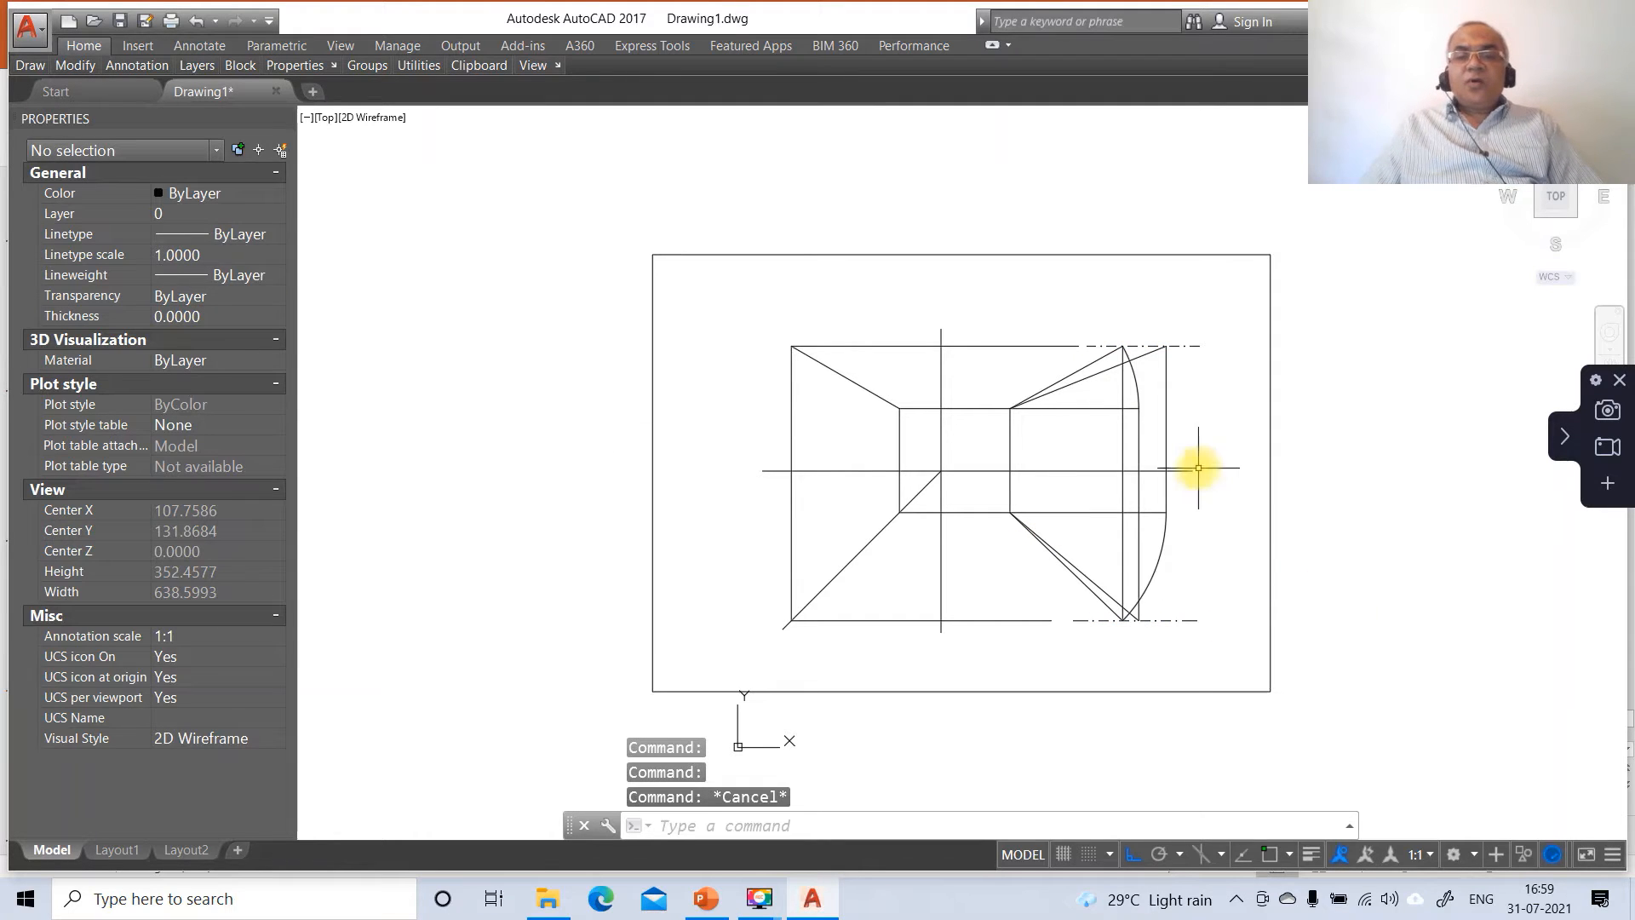
Step: Assign the inclined side view line to layer SV and turn on the lineweight display
{"action": "left_click", "coordinate": [853, 382]}
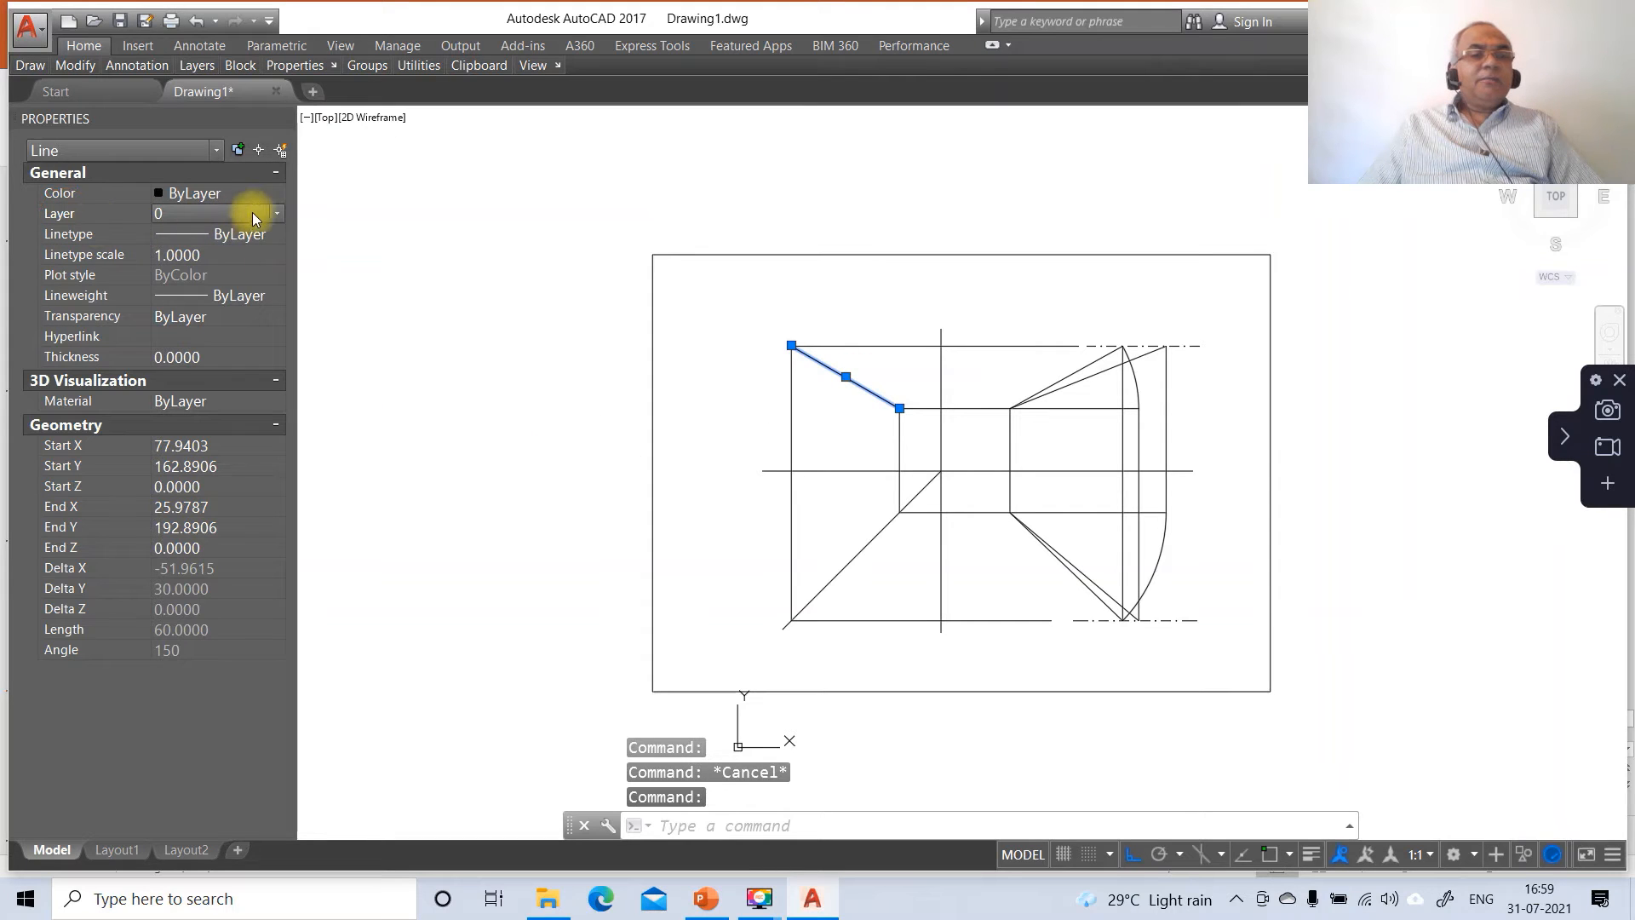
{"action": "left_click", "coordinate": [278, 213]}
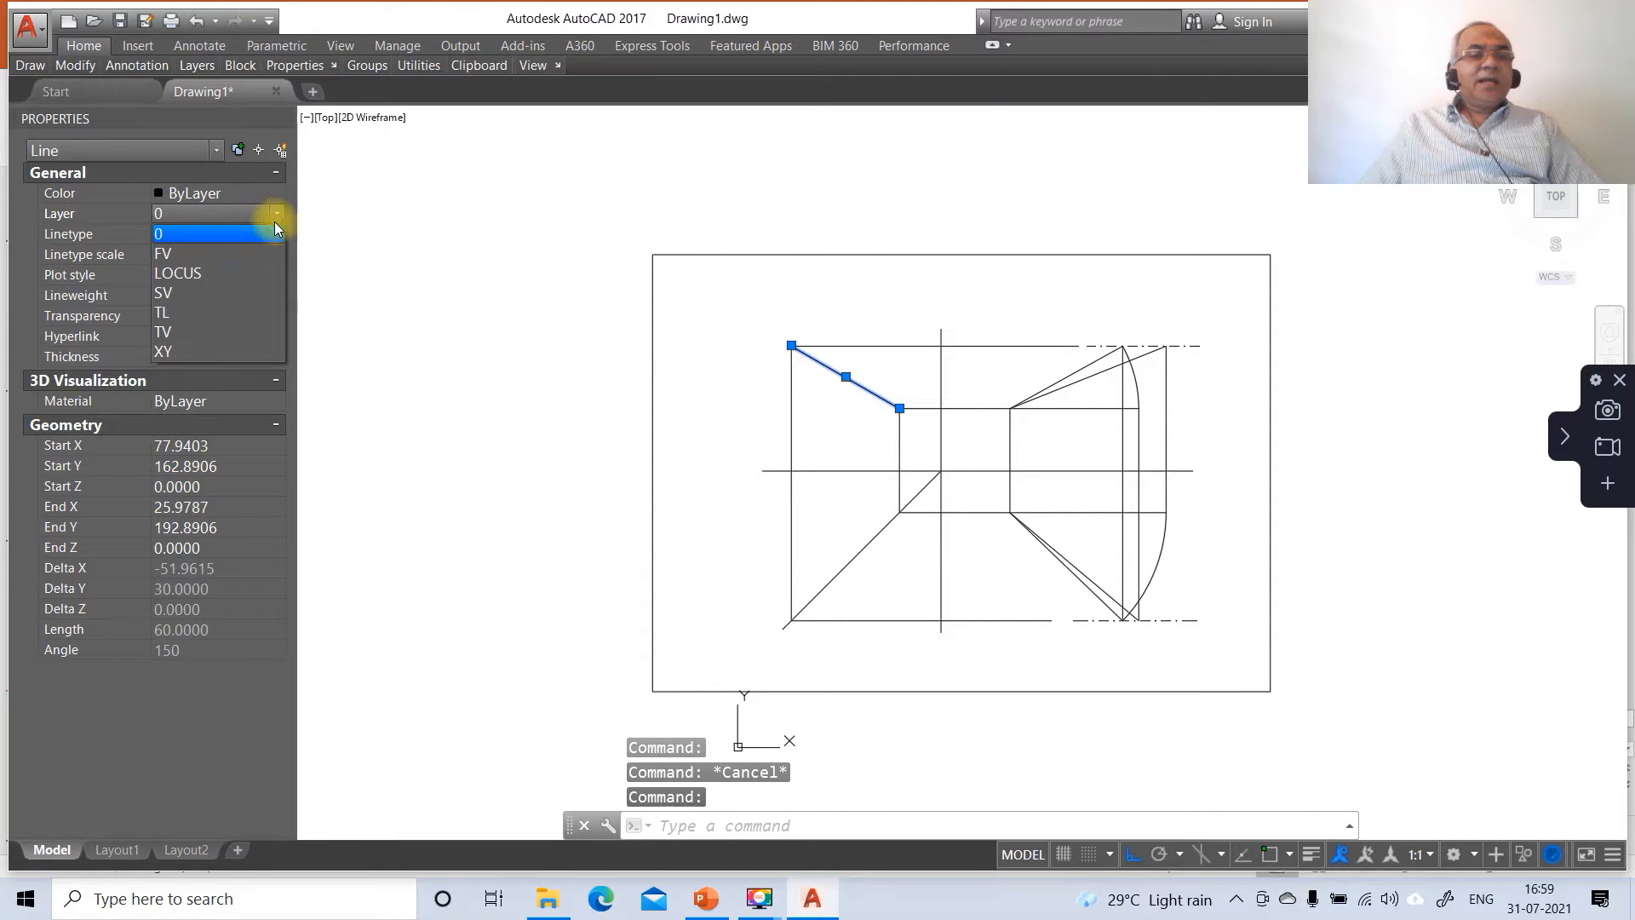
{"action": "left_click", "coordinate": [229, 292]}
{"action": "left_click", "coordinate": [1312, 854]}
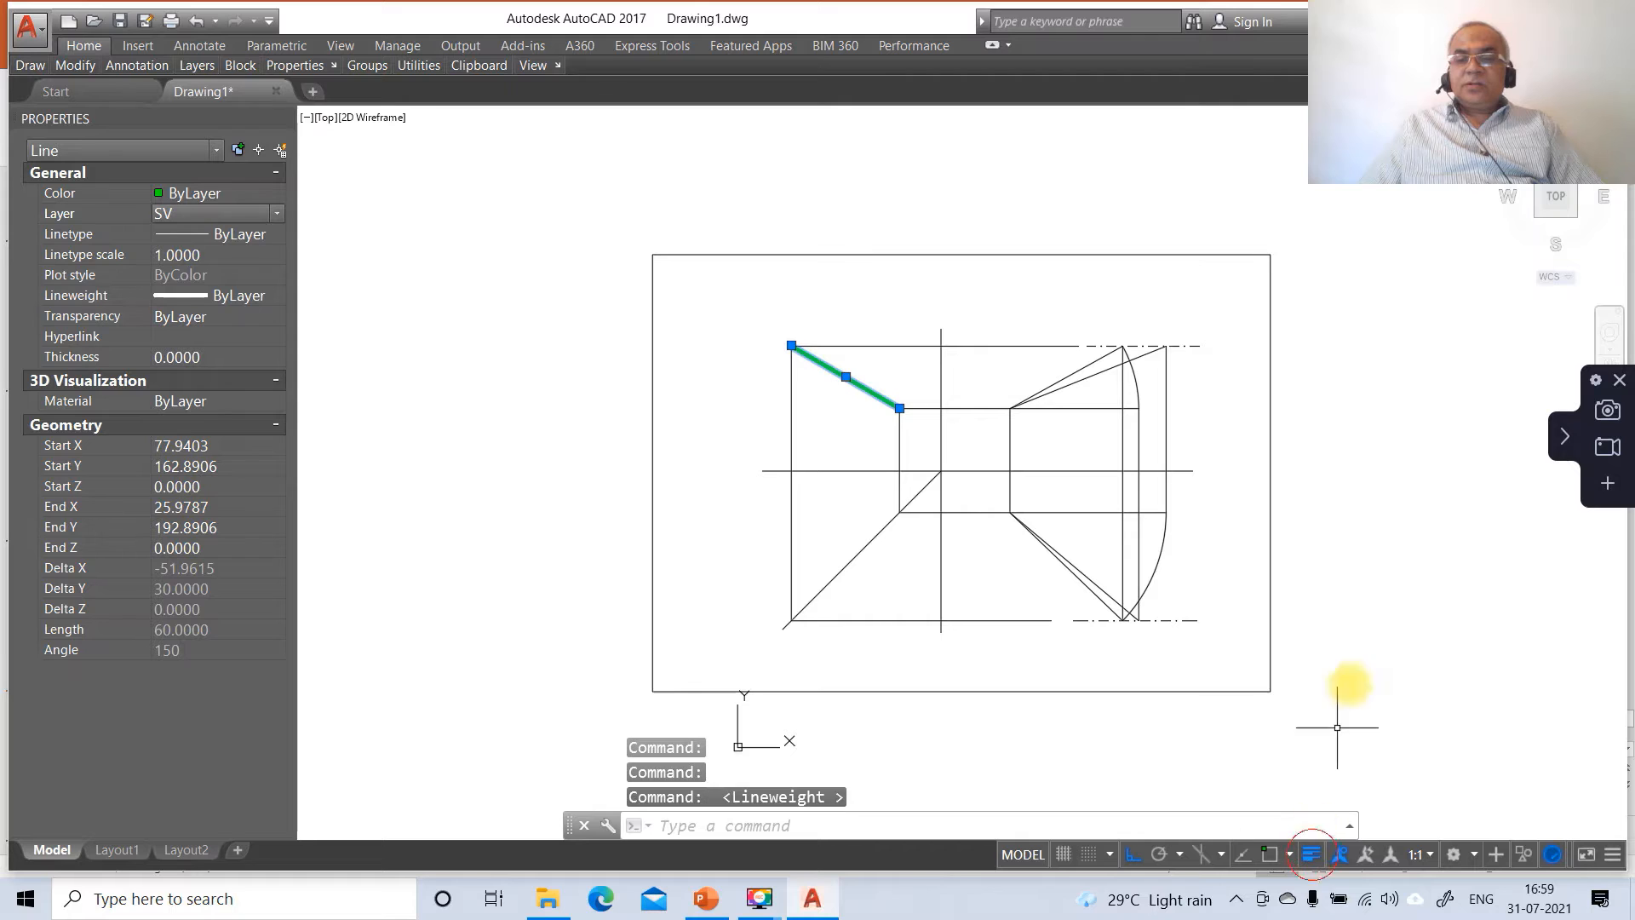
{"action": "key", "text": "Escape"}
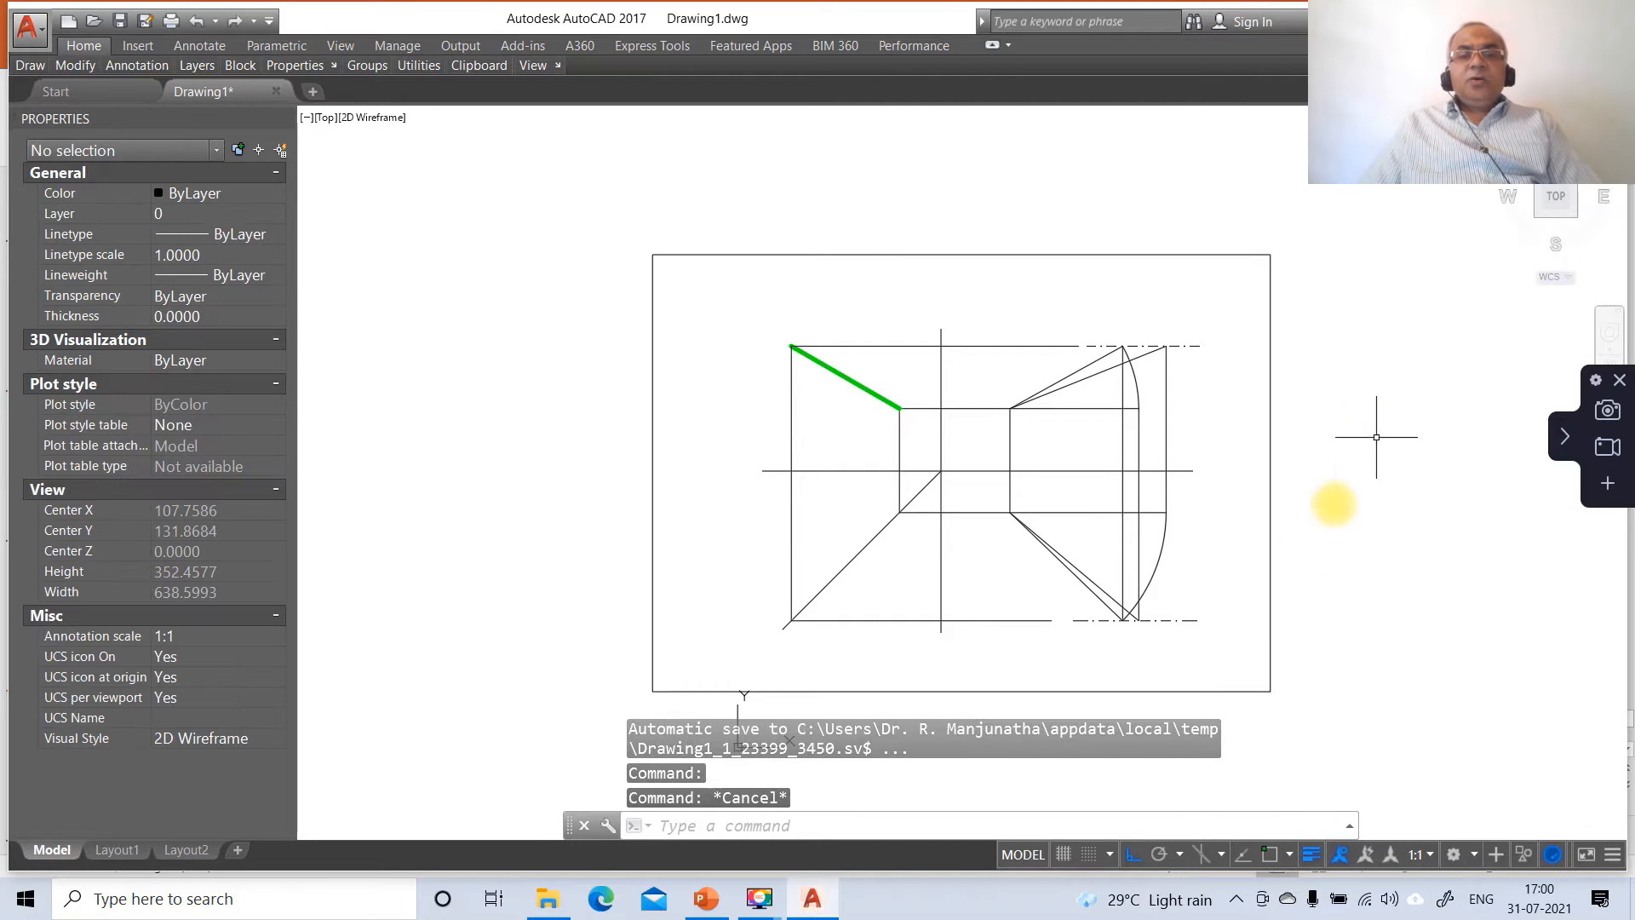
Step: Assign the horizontal and vertical reference lines to layer XY and clear the selection
{"action": "left_click", "coordinate": [833, 470]}
{"action": "left_click", "coordinate": [939, 590]}
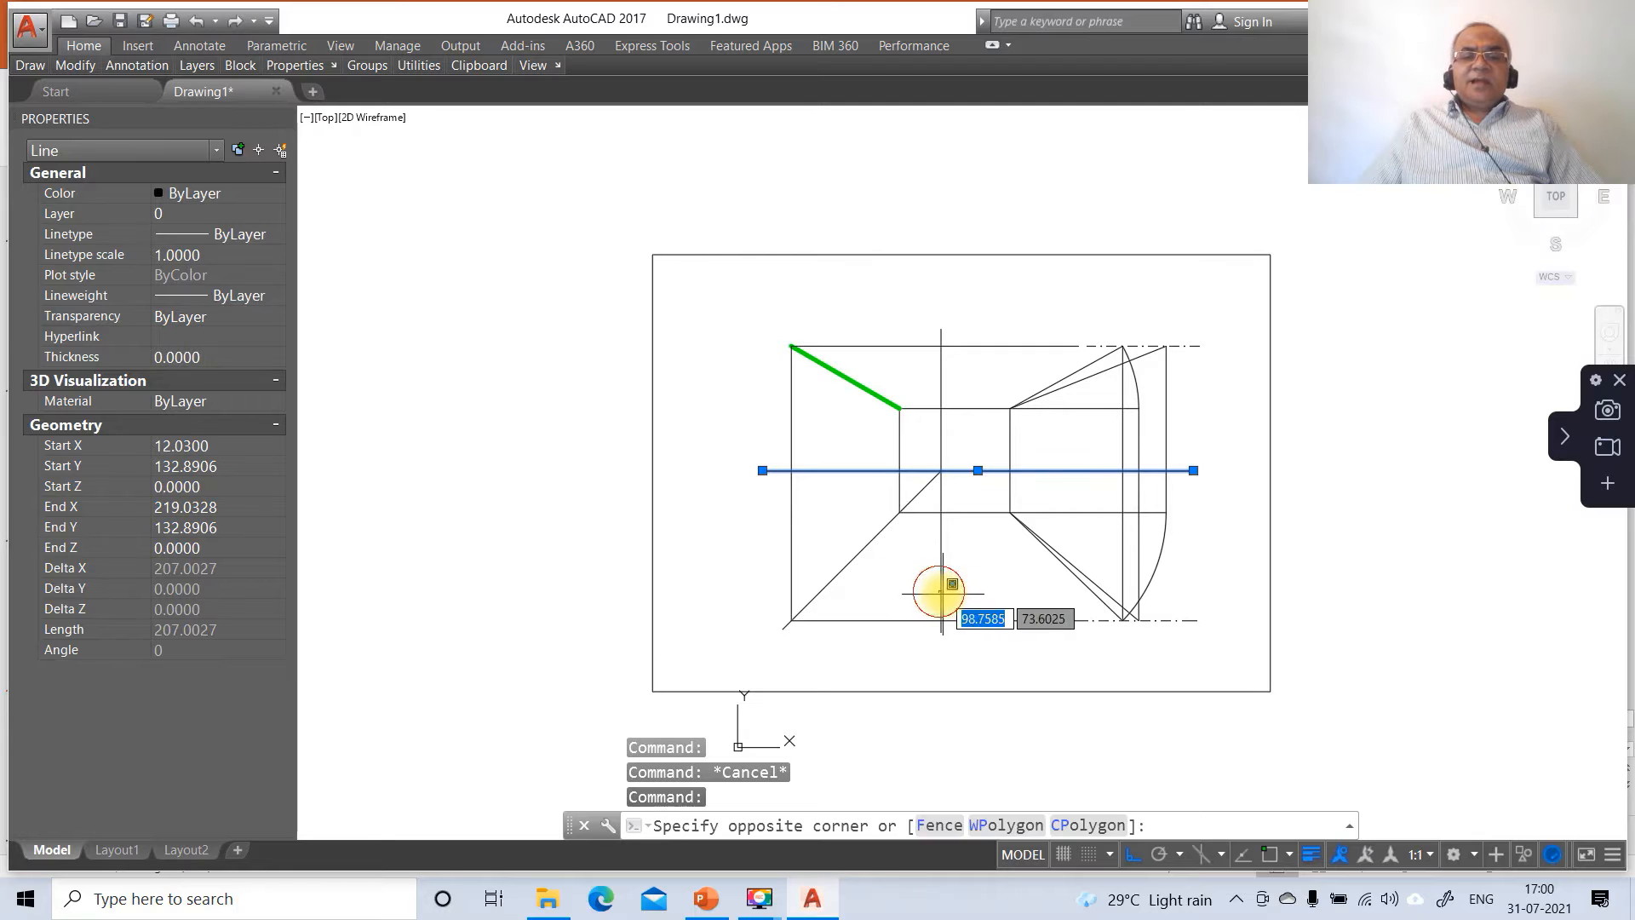
{"action": "left_click", "coordinate": [940, 591]}
{"action": "left_click", "coordinate": [942, 592]}
{"action": "left_click", "coordinate": [944, 593]}
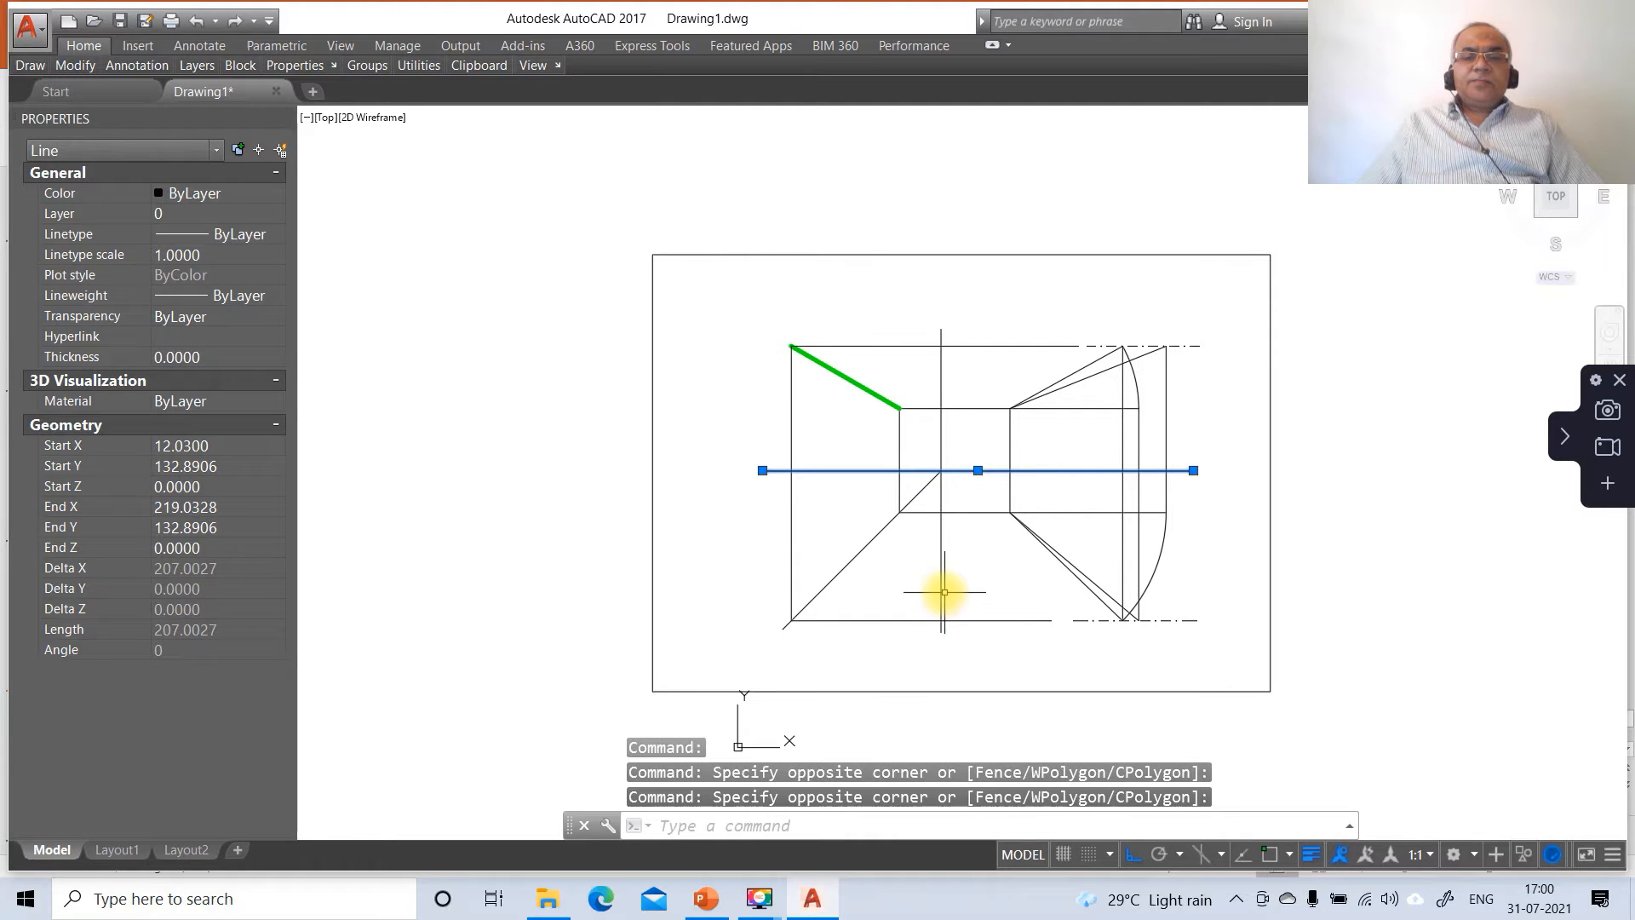
{"action": "left_click", "coordinate": [942, 592]}
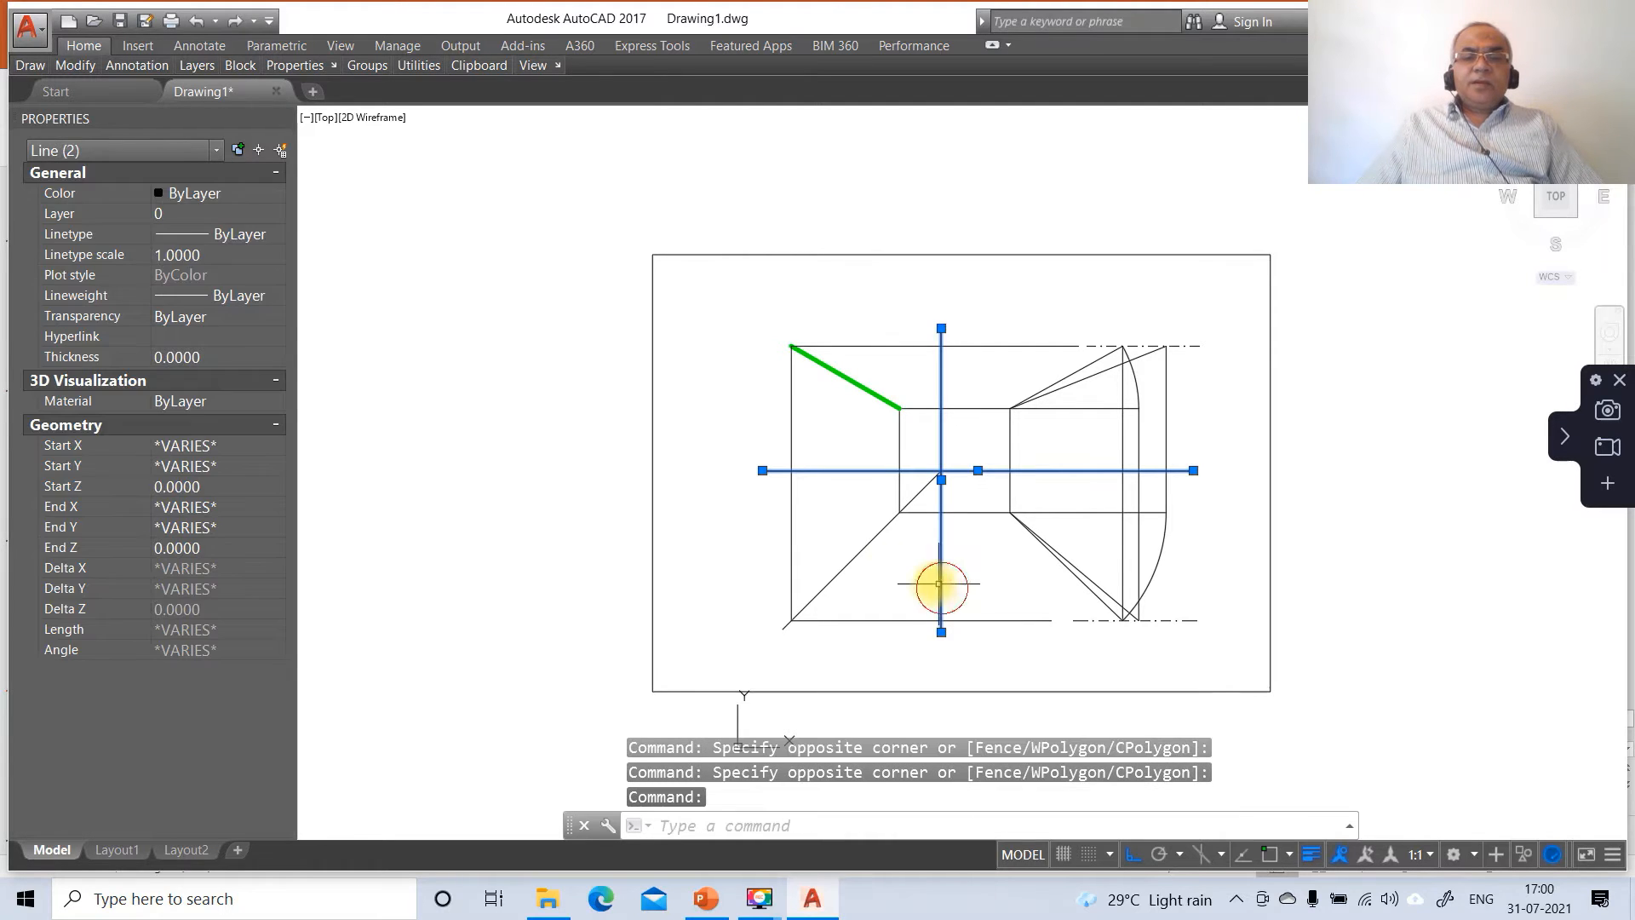
{"action": "left_click", "coordinate": [276, 216]}
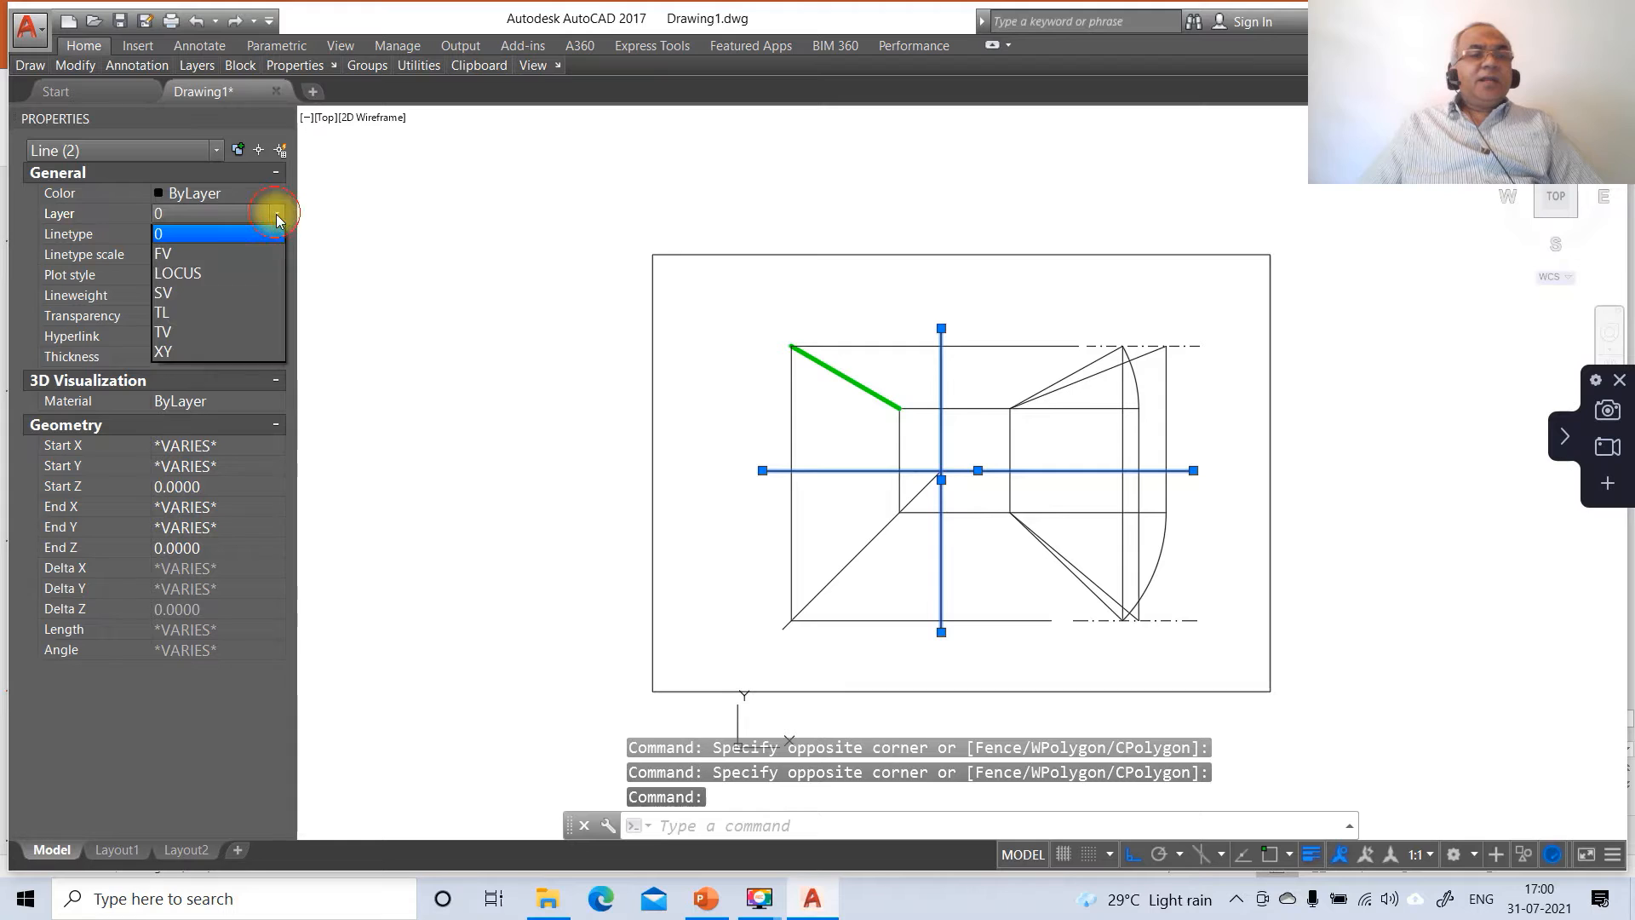
{"action": "left_click", "coordinate": [206, 350]}
{"action": "key", "text": "Escape"}
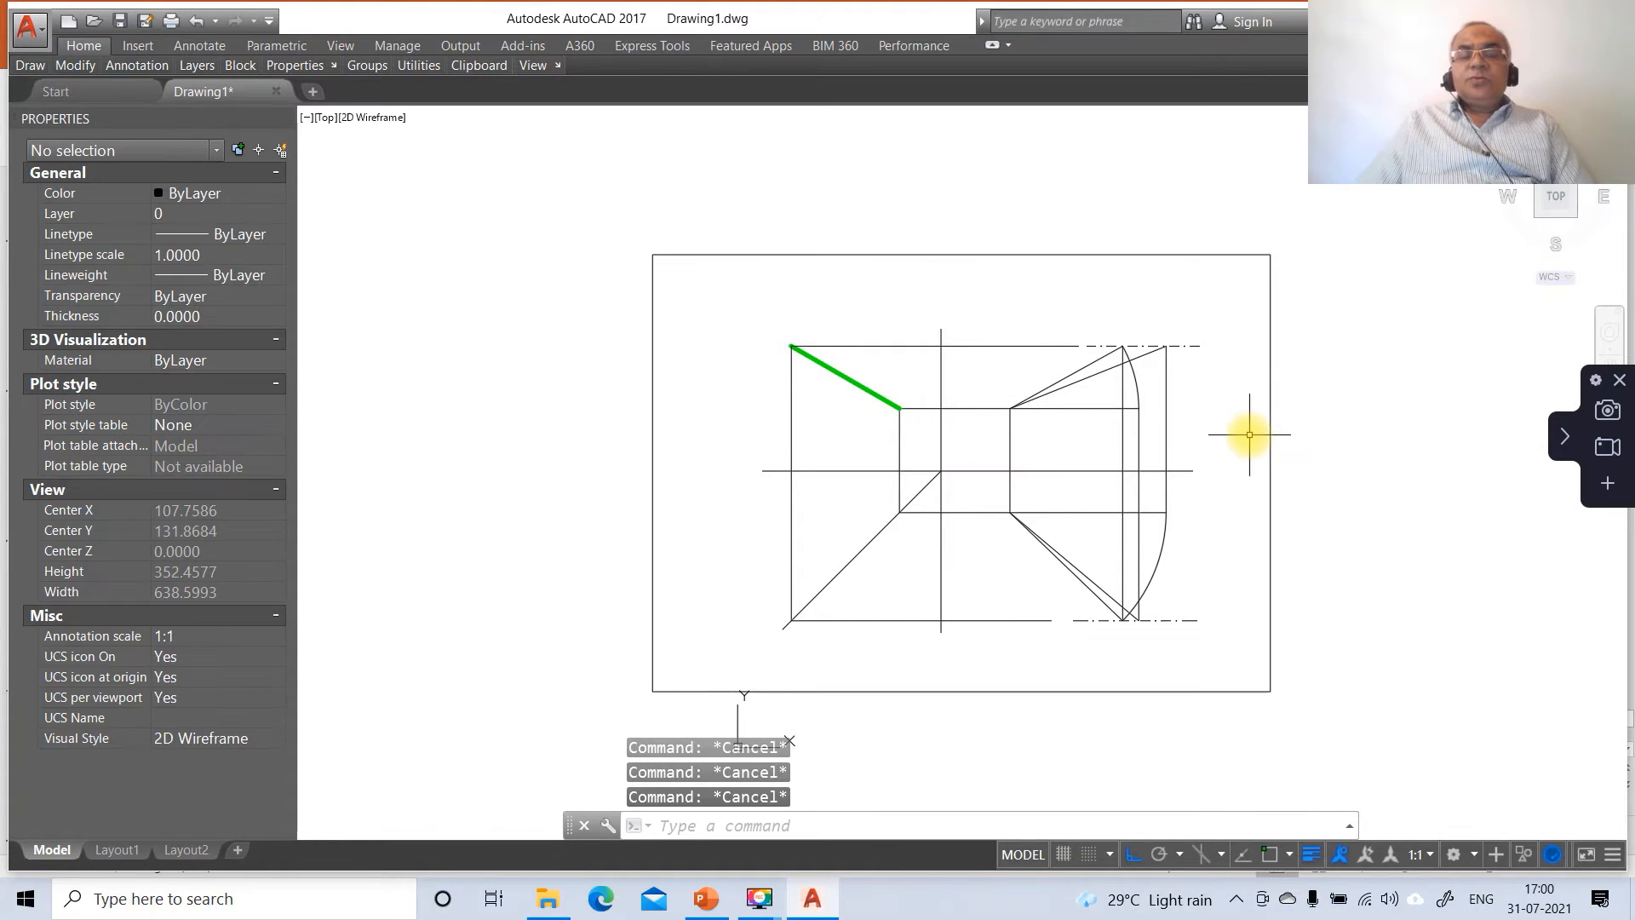
Step: Assign the two true length lines, one from a' and one from a, to layer TL
{"action": "left_click", "coordinate": [1086, 370]}
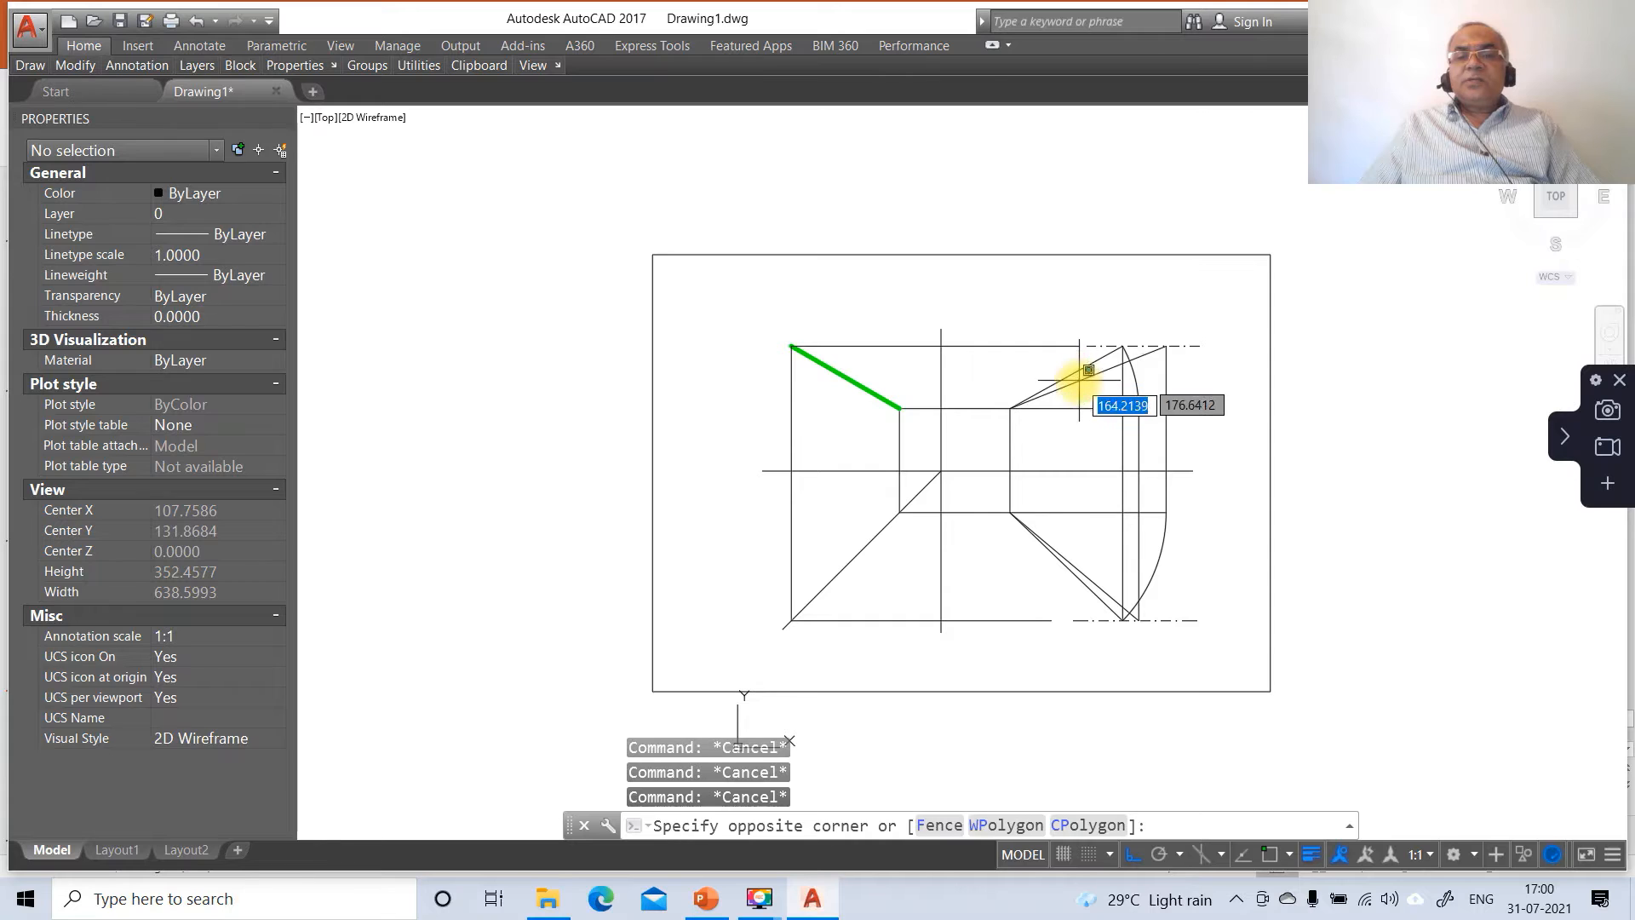
{"action": "left_click", "coordinate": [1086, 379]}
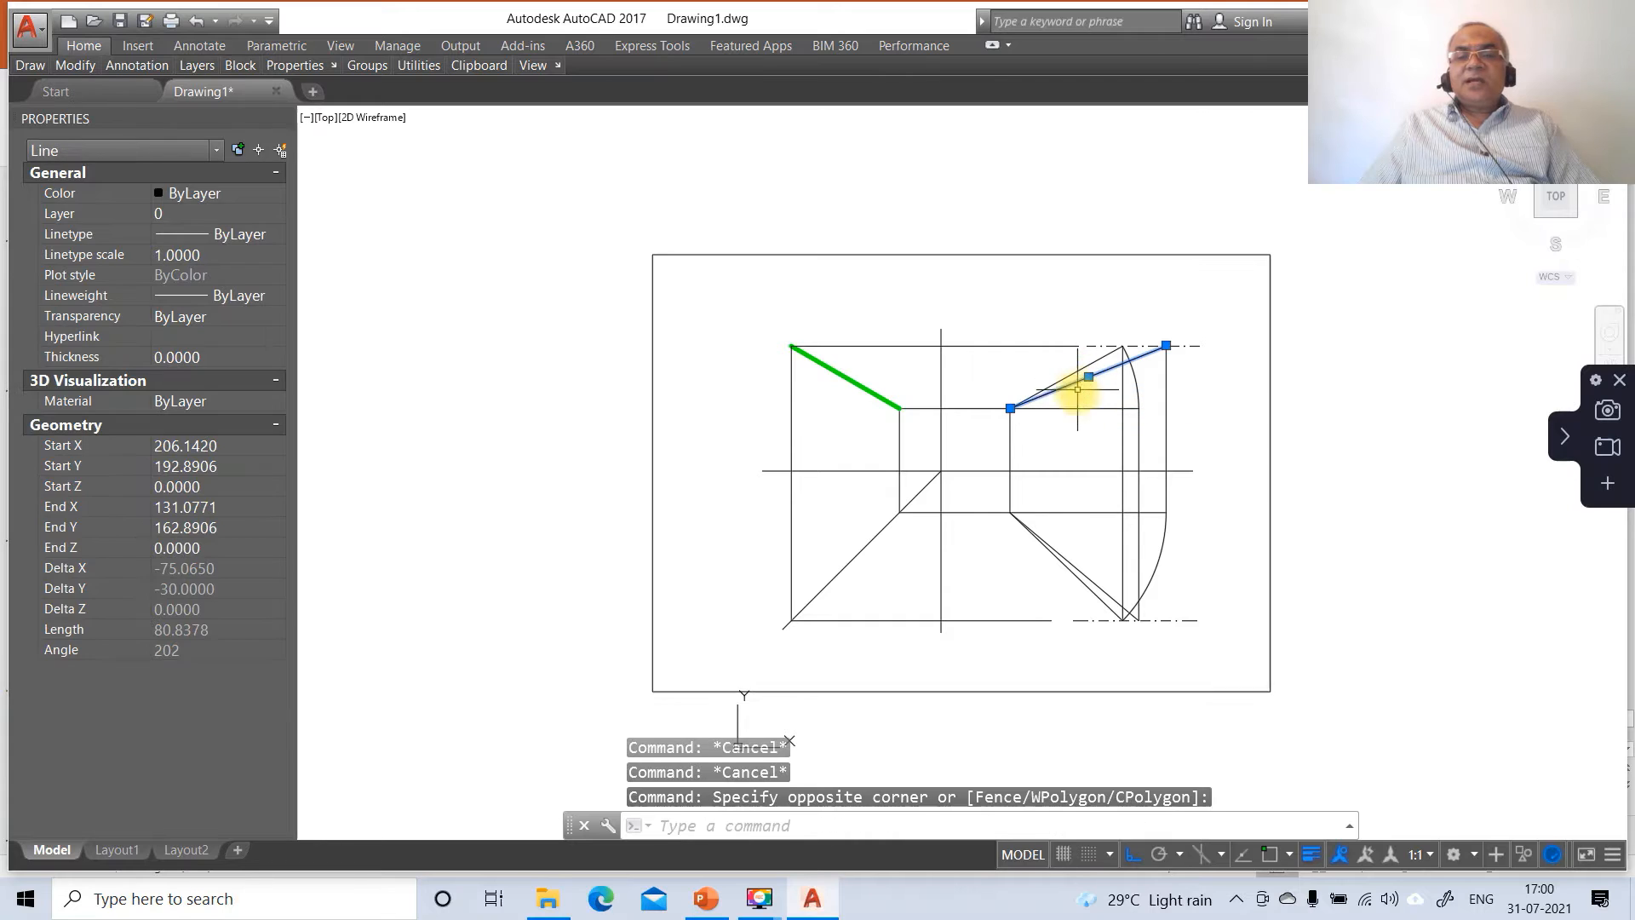
{"action": "left_click", "coordinate": [1084, 569]}
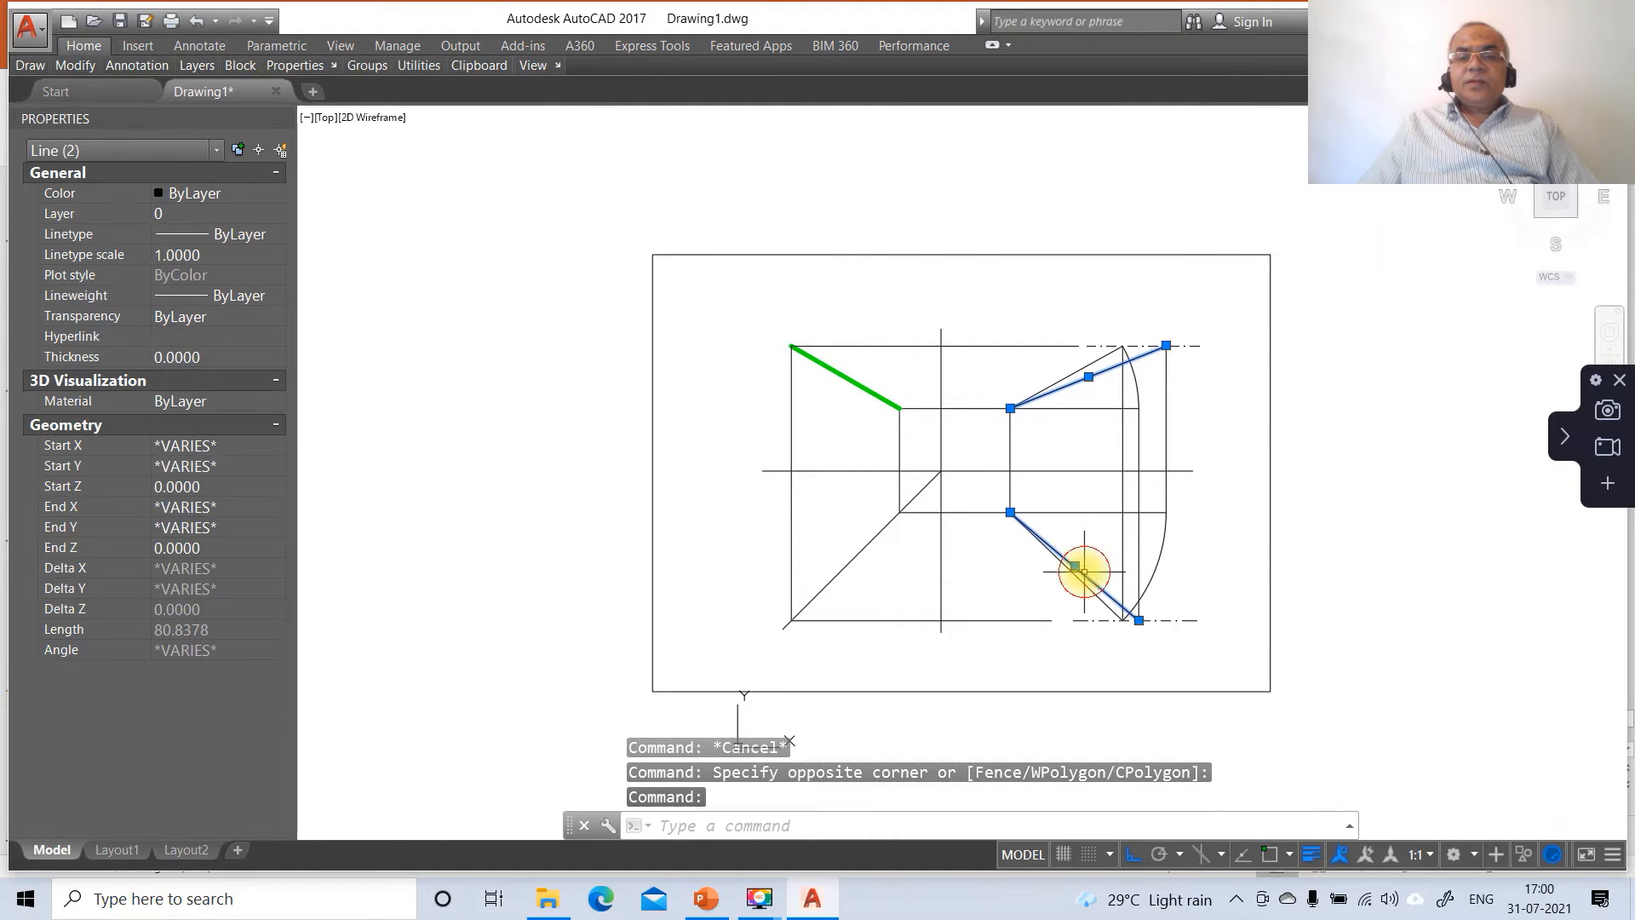
{"action": "left_click", "coordinate": [101, 220]}
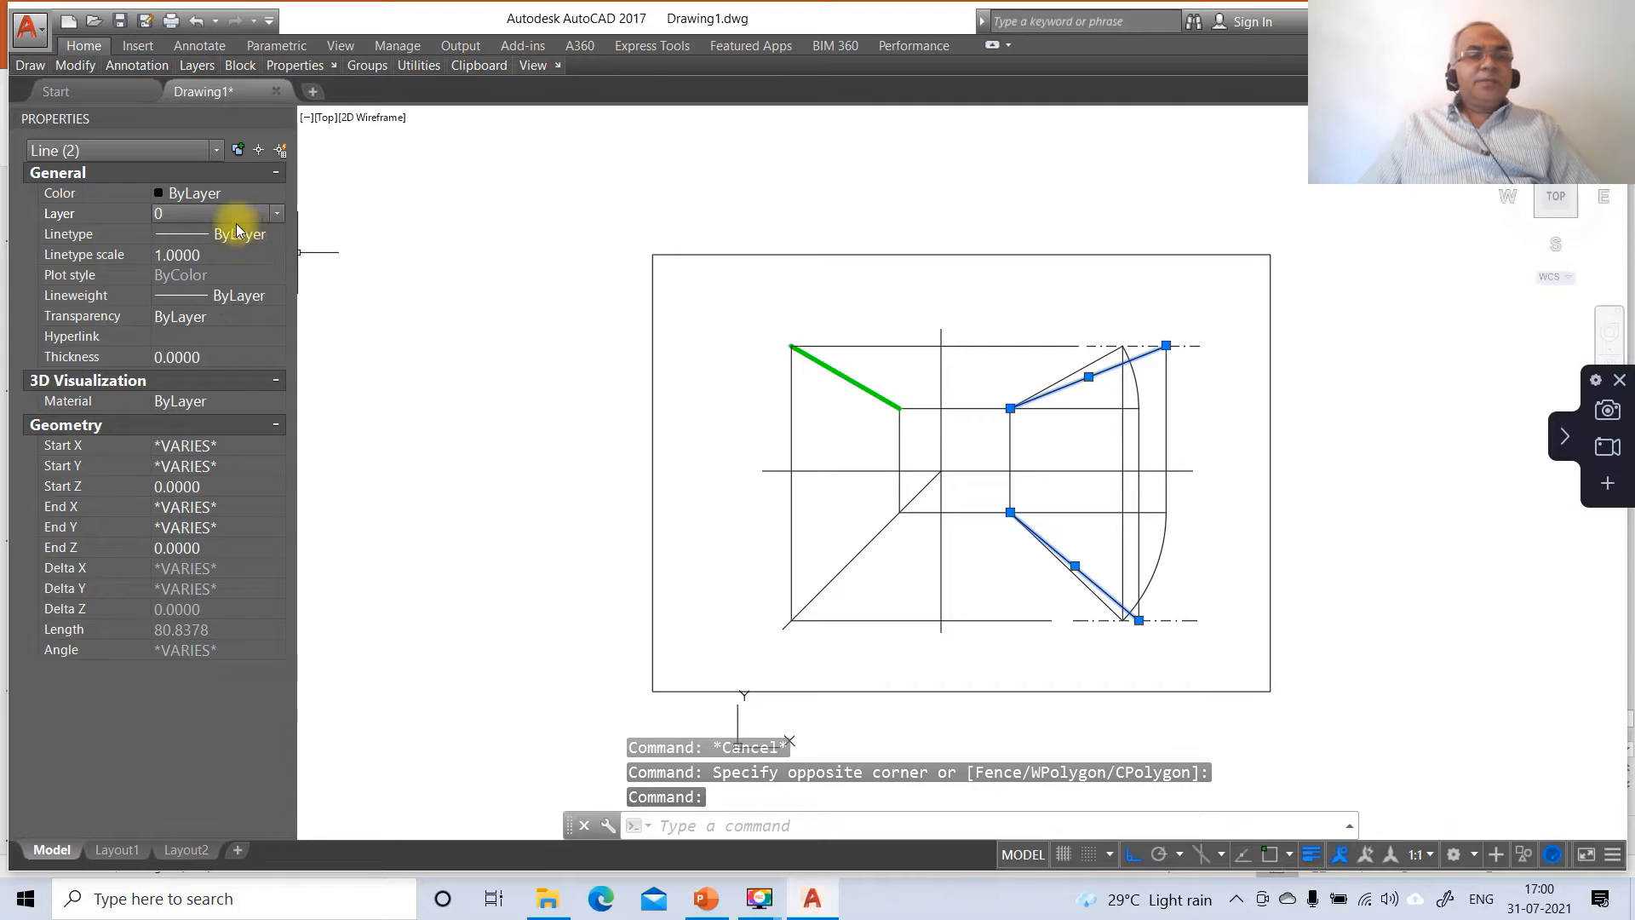
{"action": "left_click", "coordinate": [276, 214]}
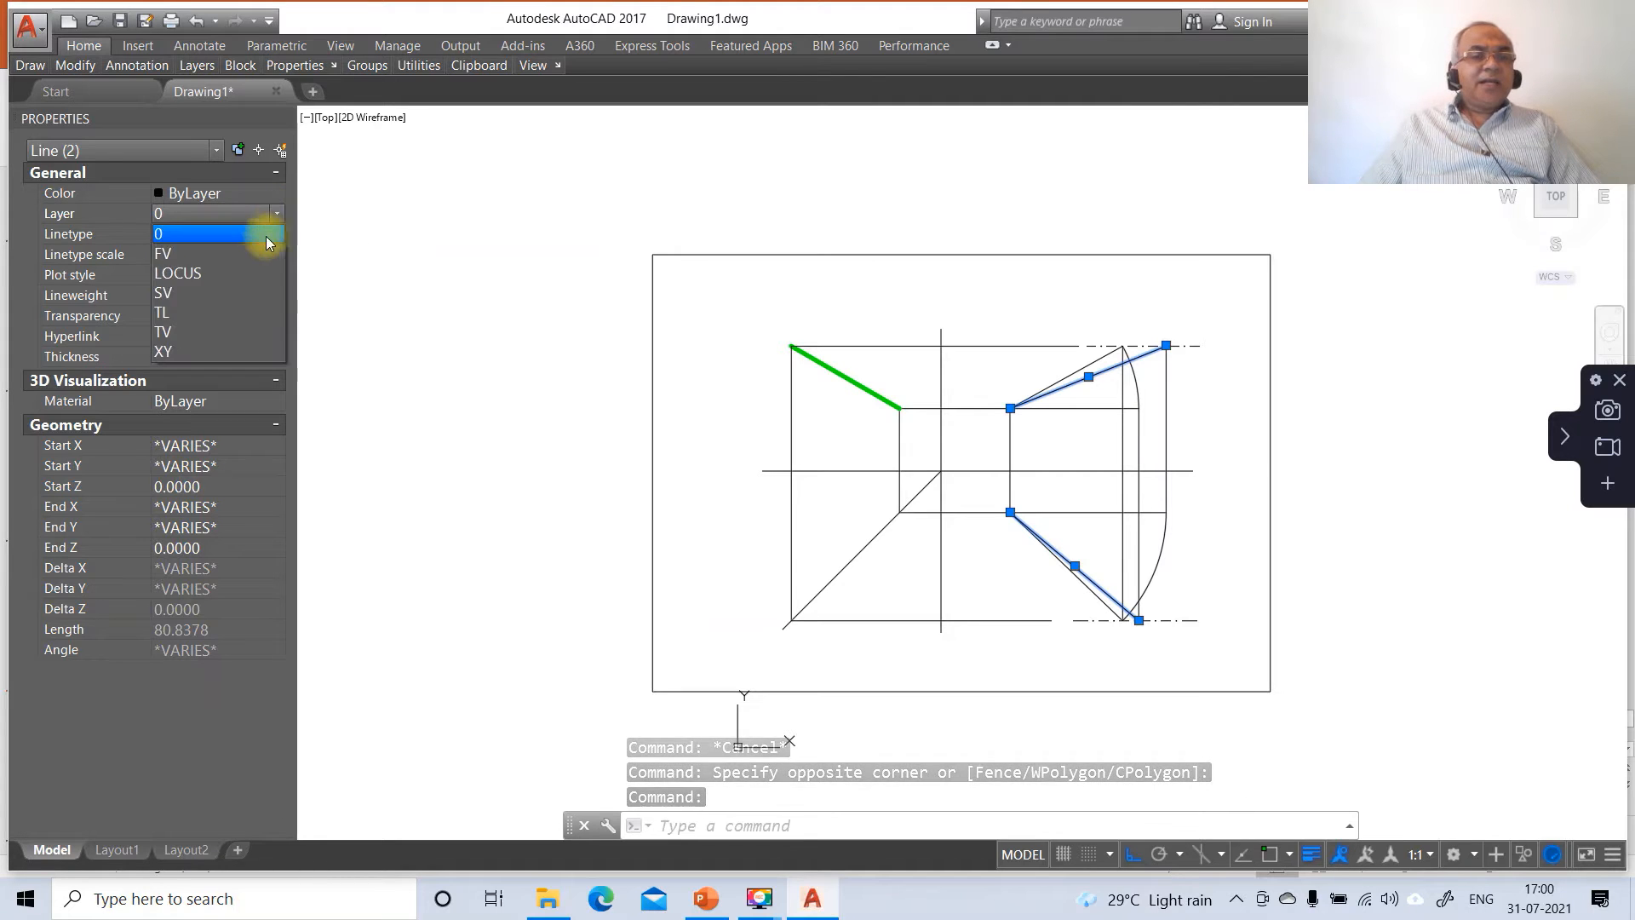
{"action": "left_click", "coordinate": [213, 313]}
{"action": "key", "text": "Escape"}
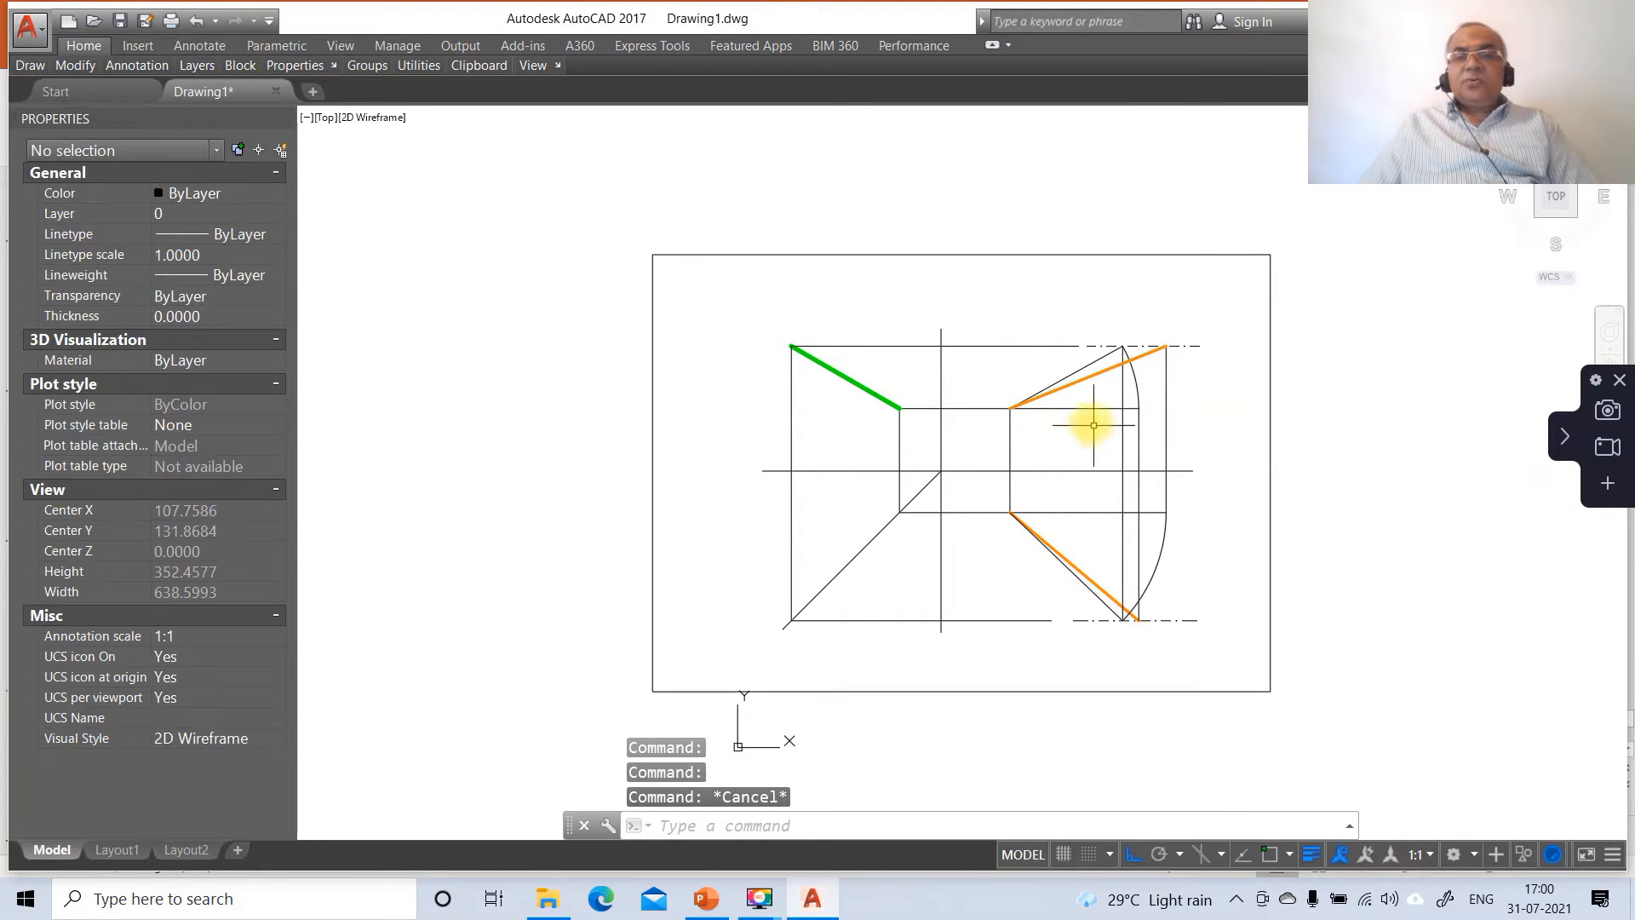
Step: Assign the front view line a'b' to layer FV and clear the selection
{"action": "left_click", "coordinate": [1083, 368]}
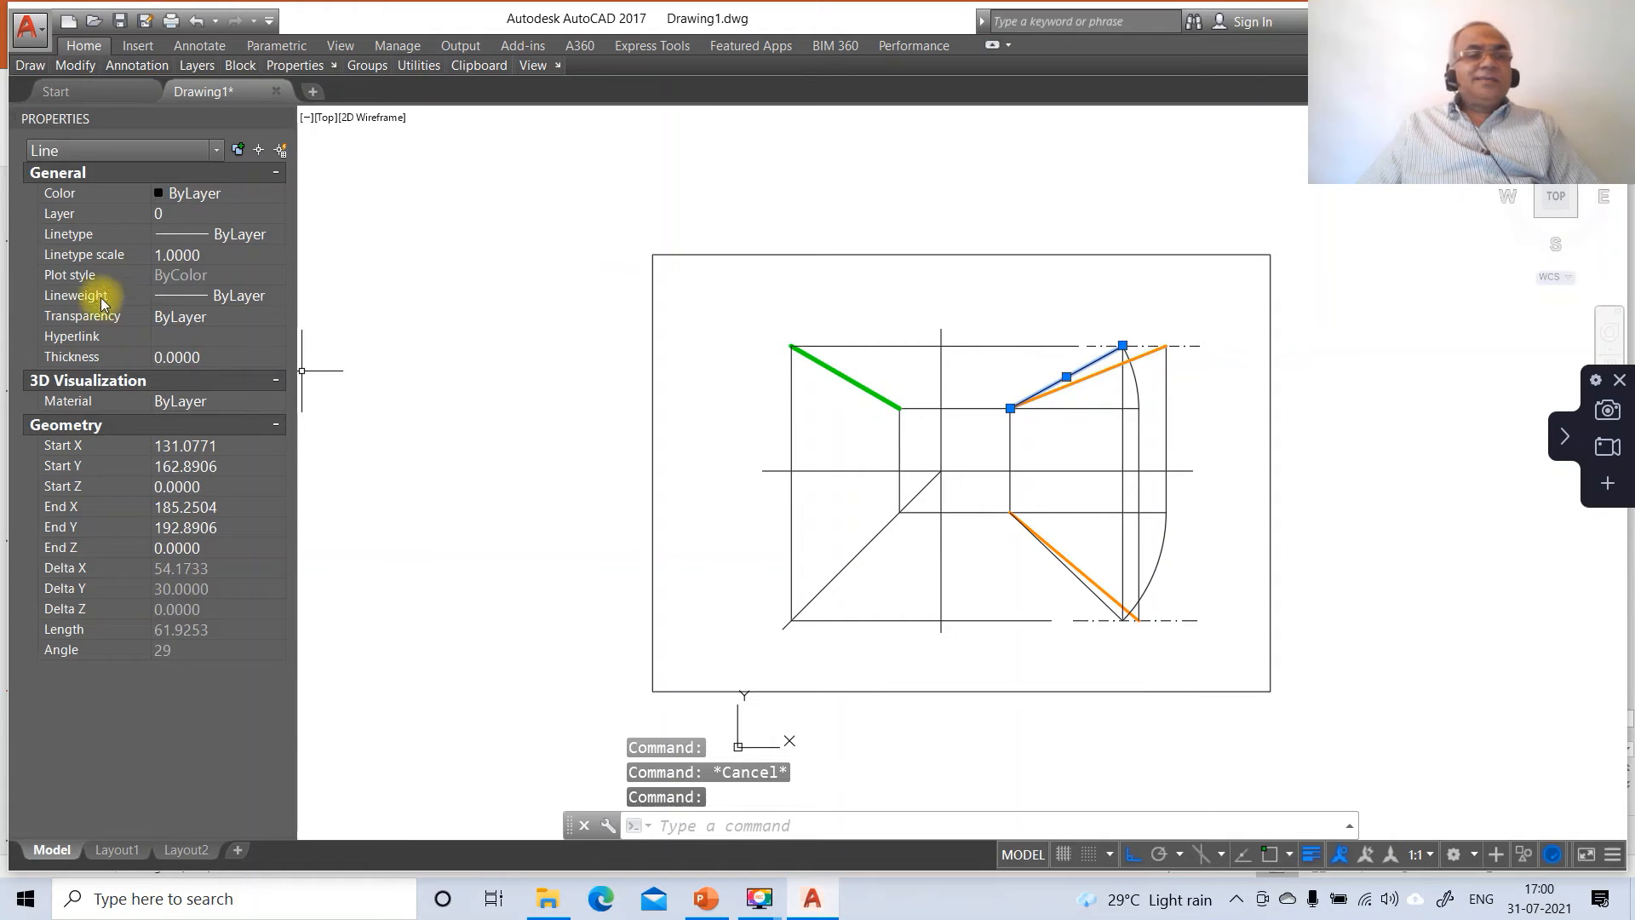
{"action": "left_click", "coordinate": [273, 215]}
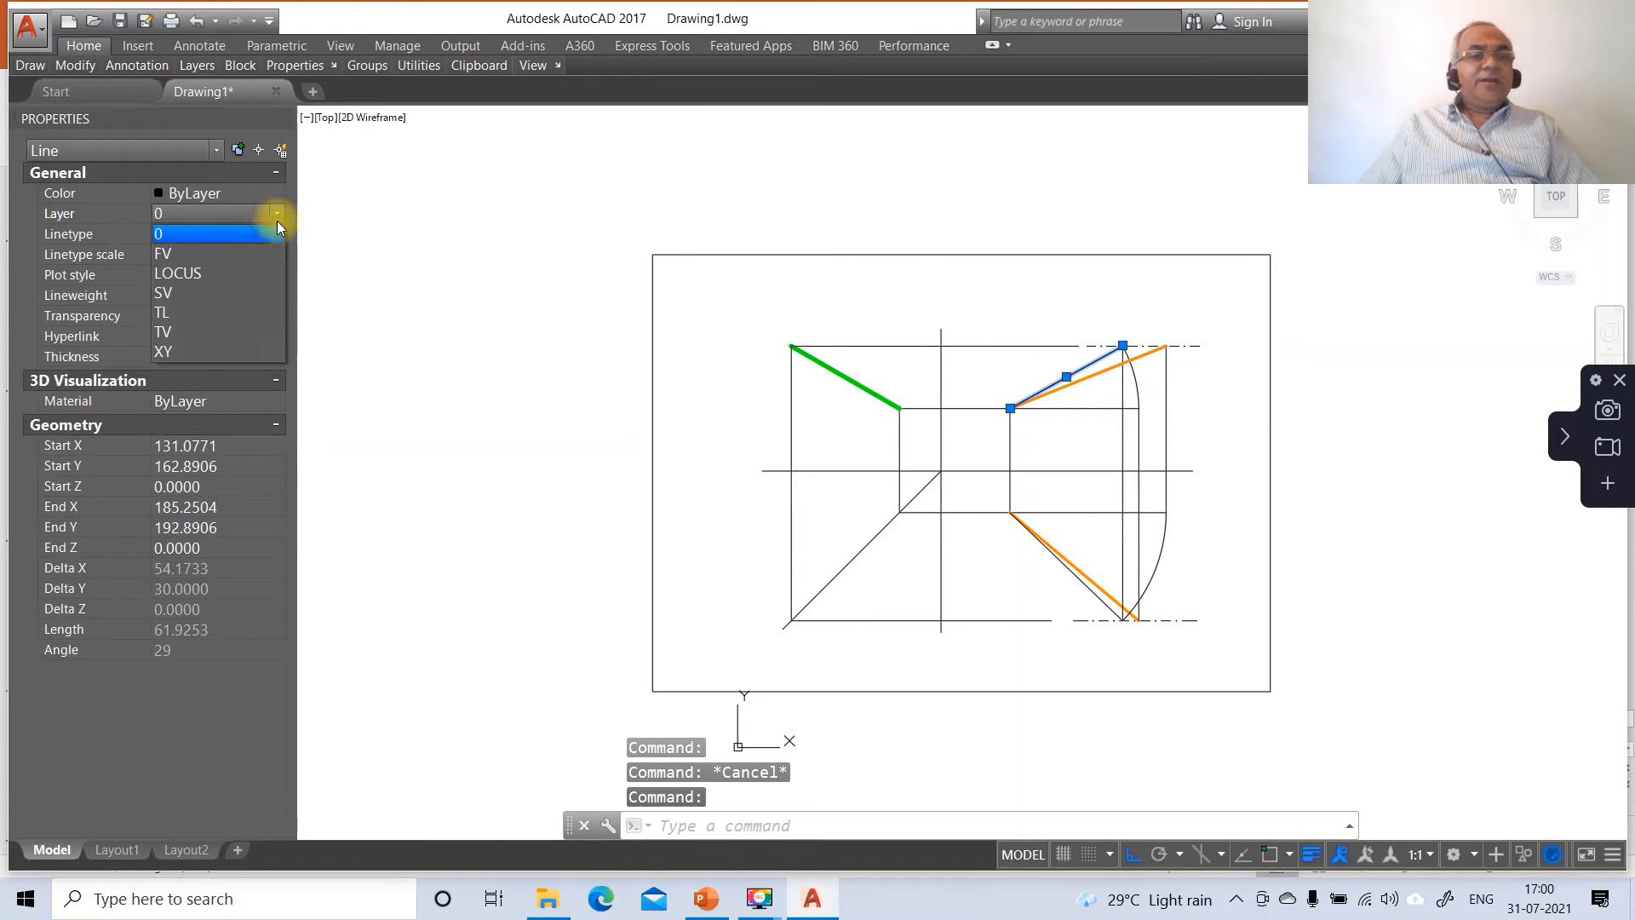
{"action": "left_click", "coordinate": [223, 251]}
{"action": "key", "text": "Escape"}
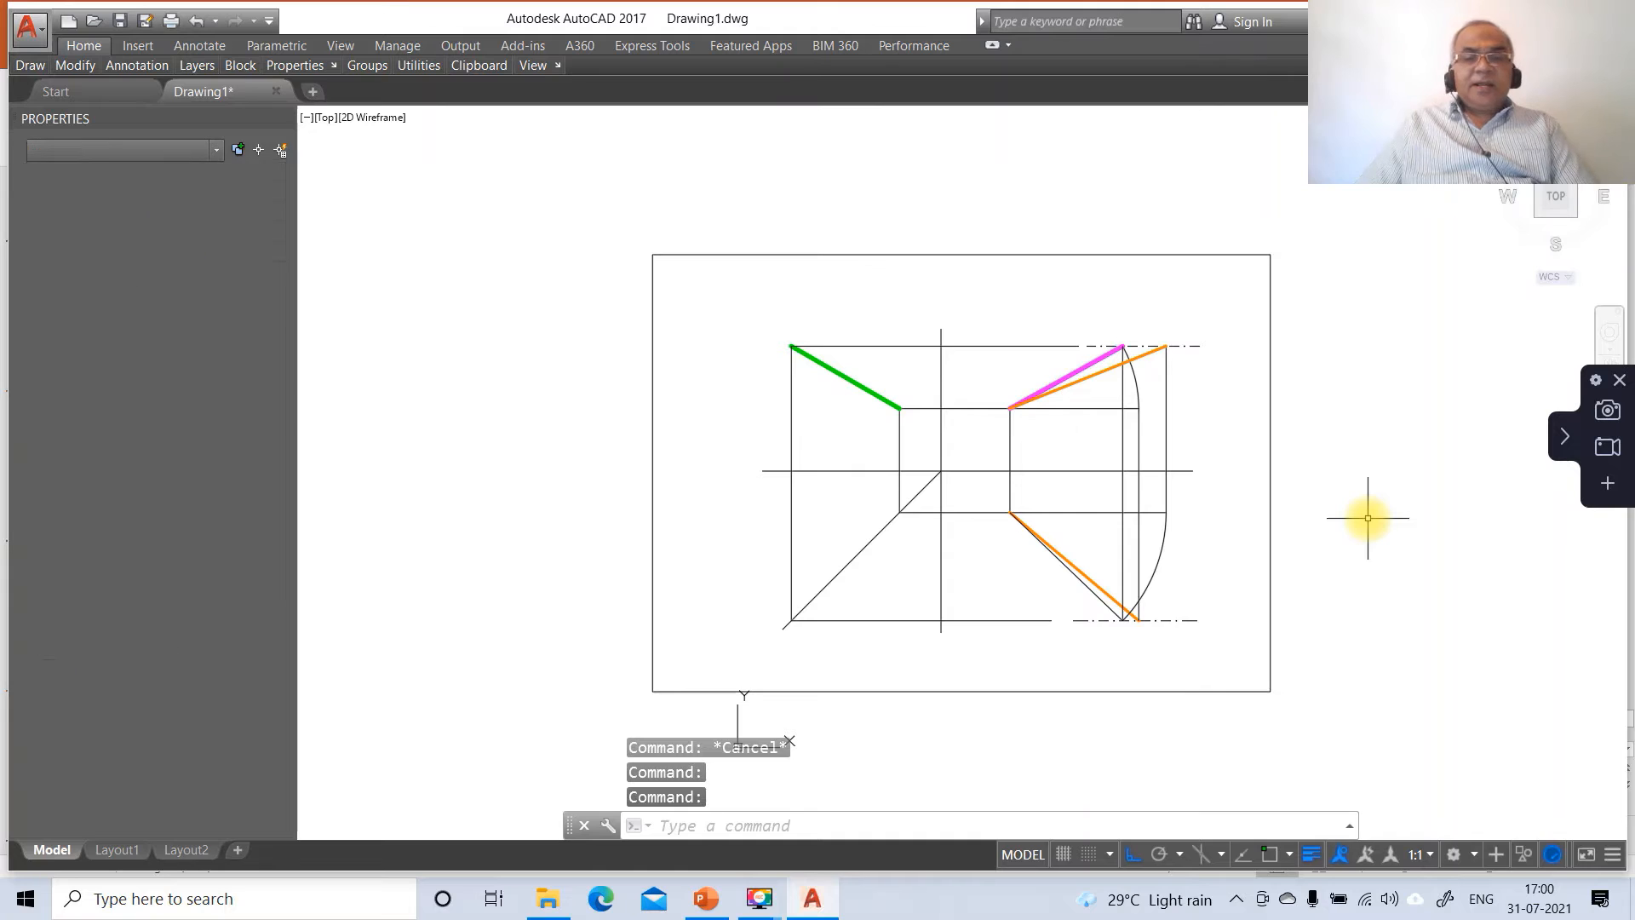
Step: Assign the top view line ab to layer TV and clear the selection
{"action": "left_click", "coordinate": [1100, 602]}
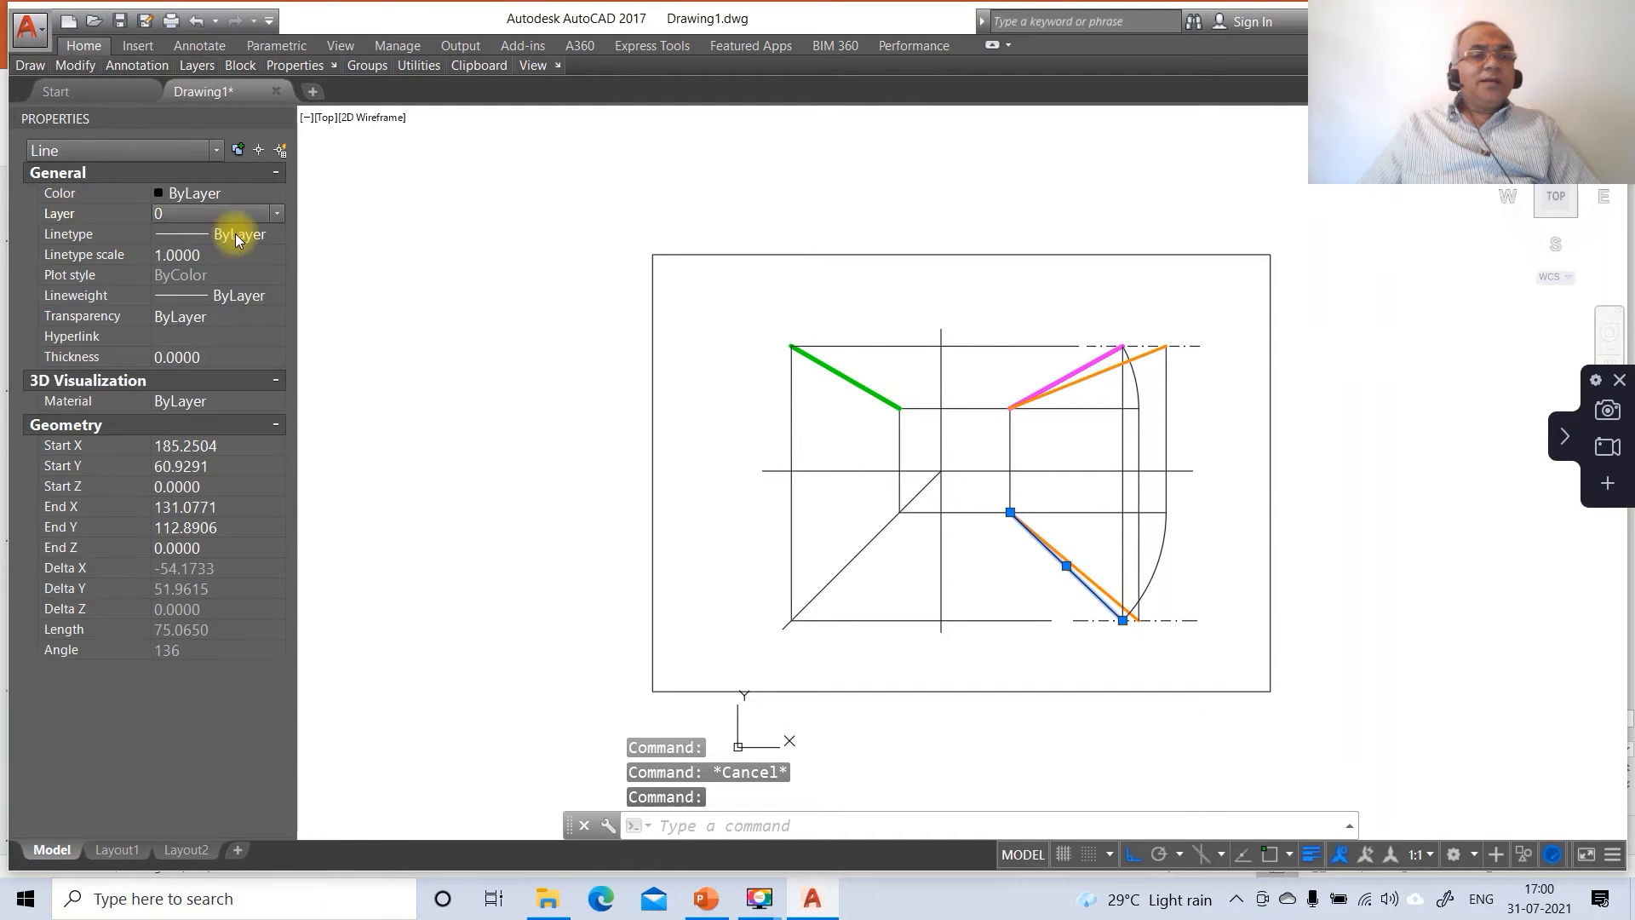
{"action": "left_click", "coordinate": [277, 214]}
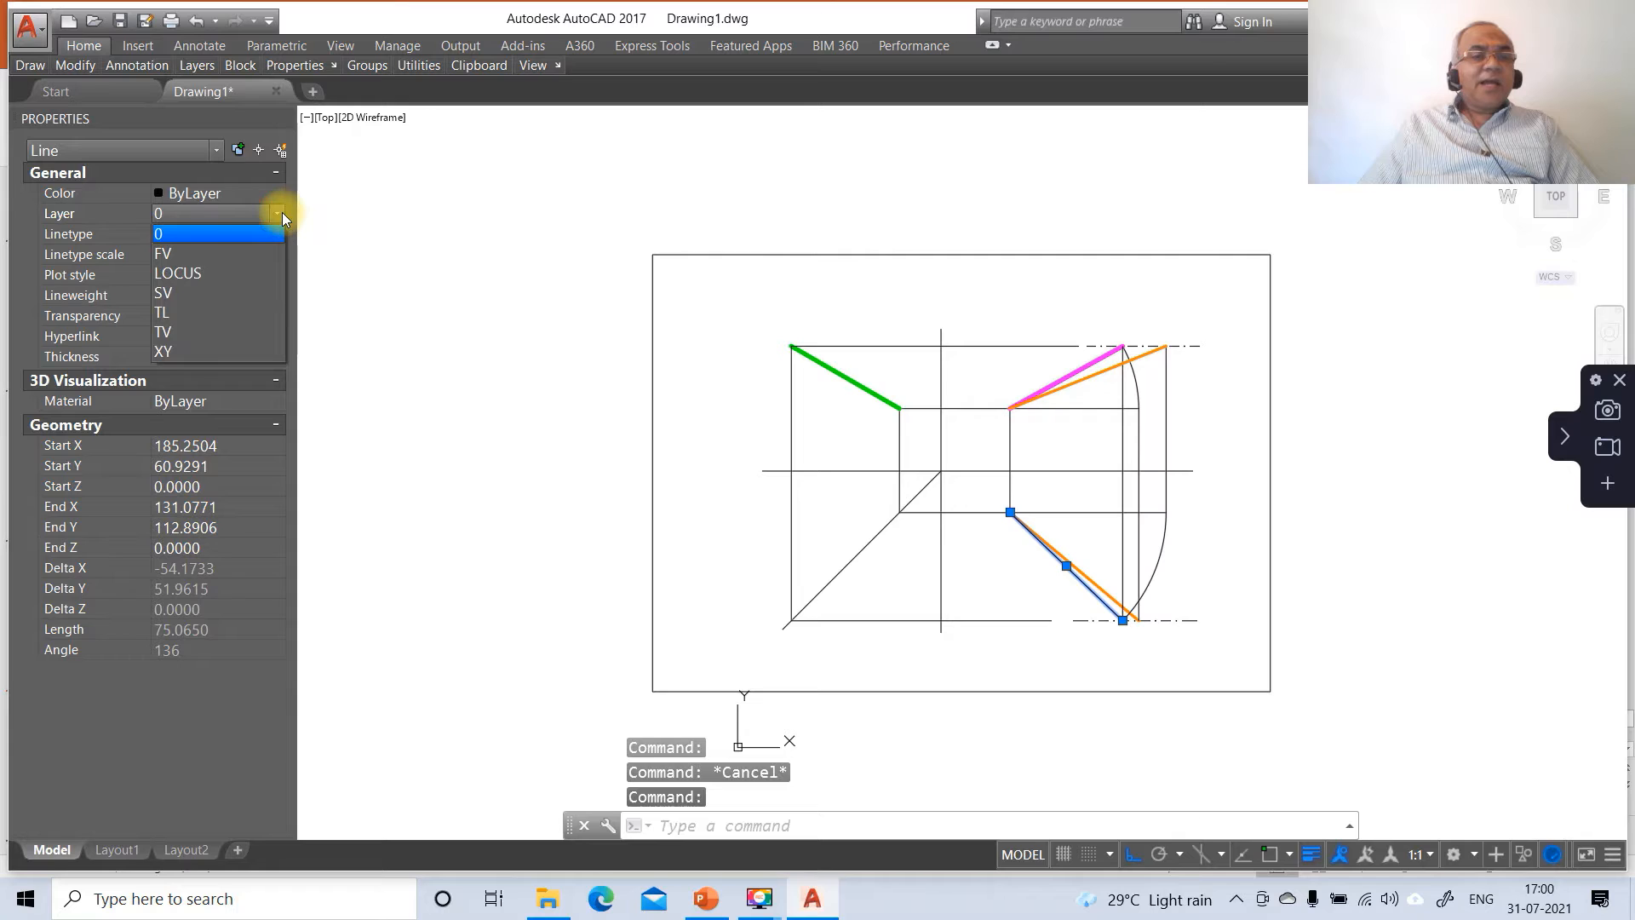
{"action": "left_click", "coordinate": [209, 331]}
{"action": "key", "text": "Escape"}
{"action": "key", "text": "Escape"}
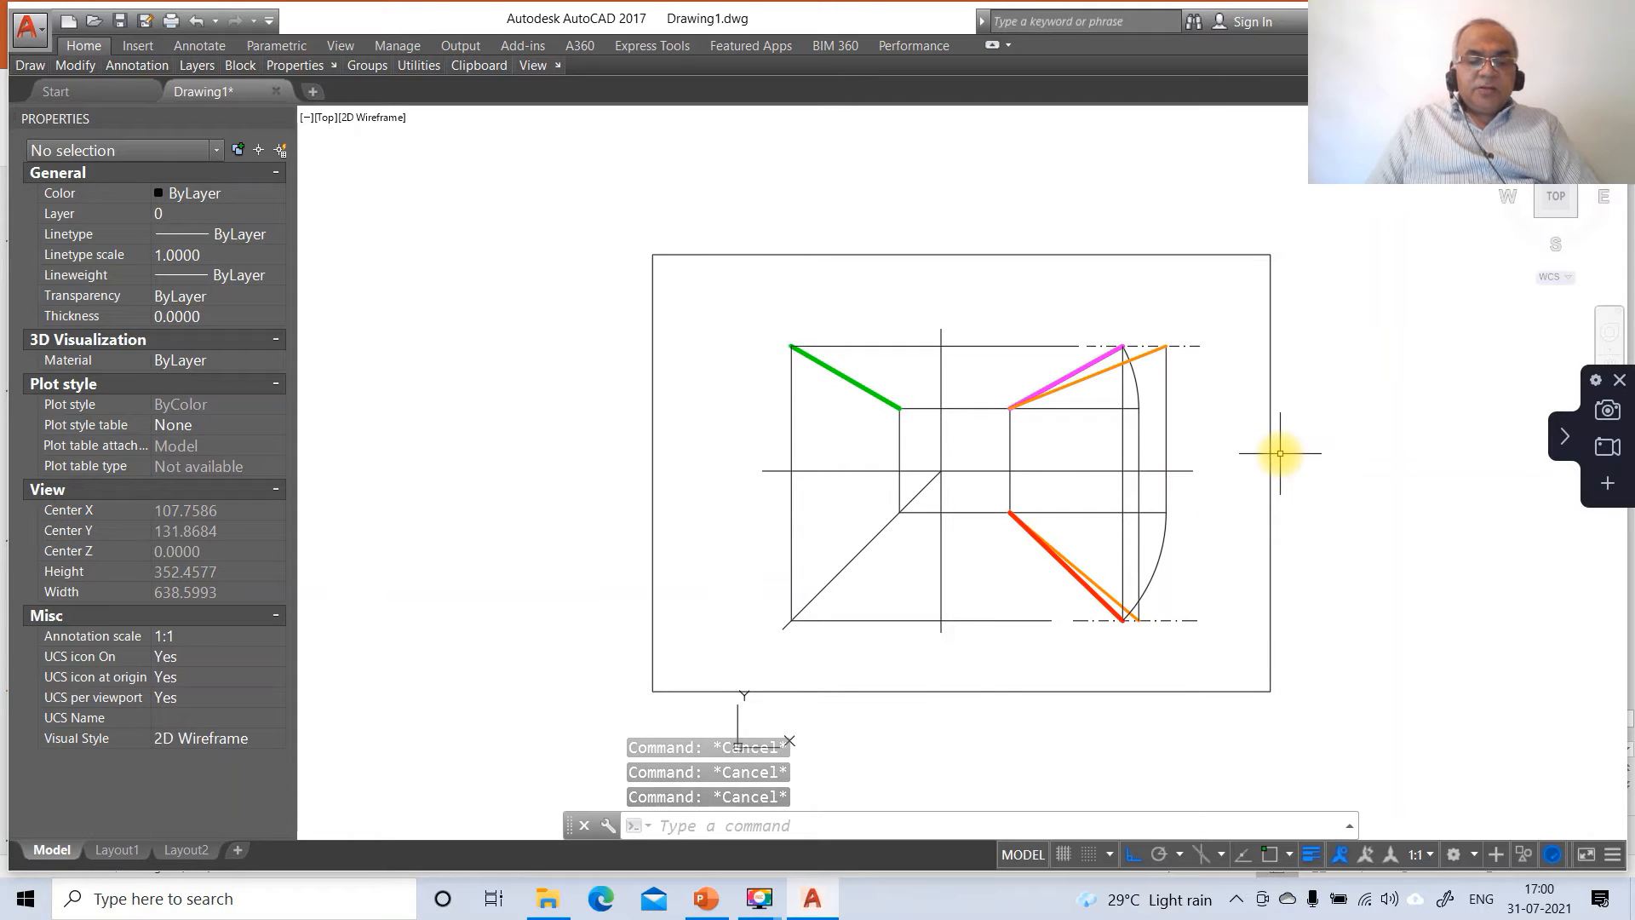
Step: Open the Standard dimension style for modification and set its text height to 3
{"action": "type", "text": "DDI"}
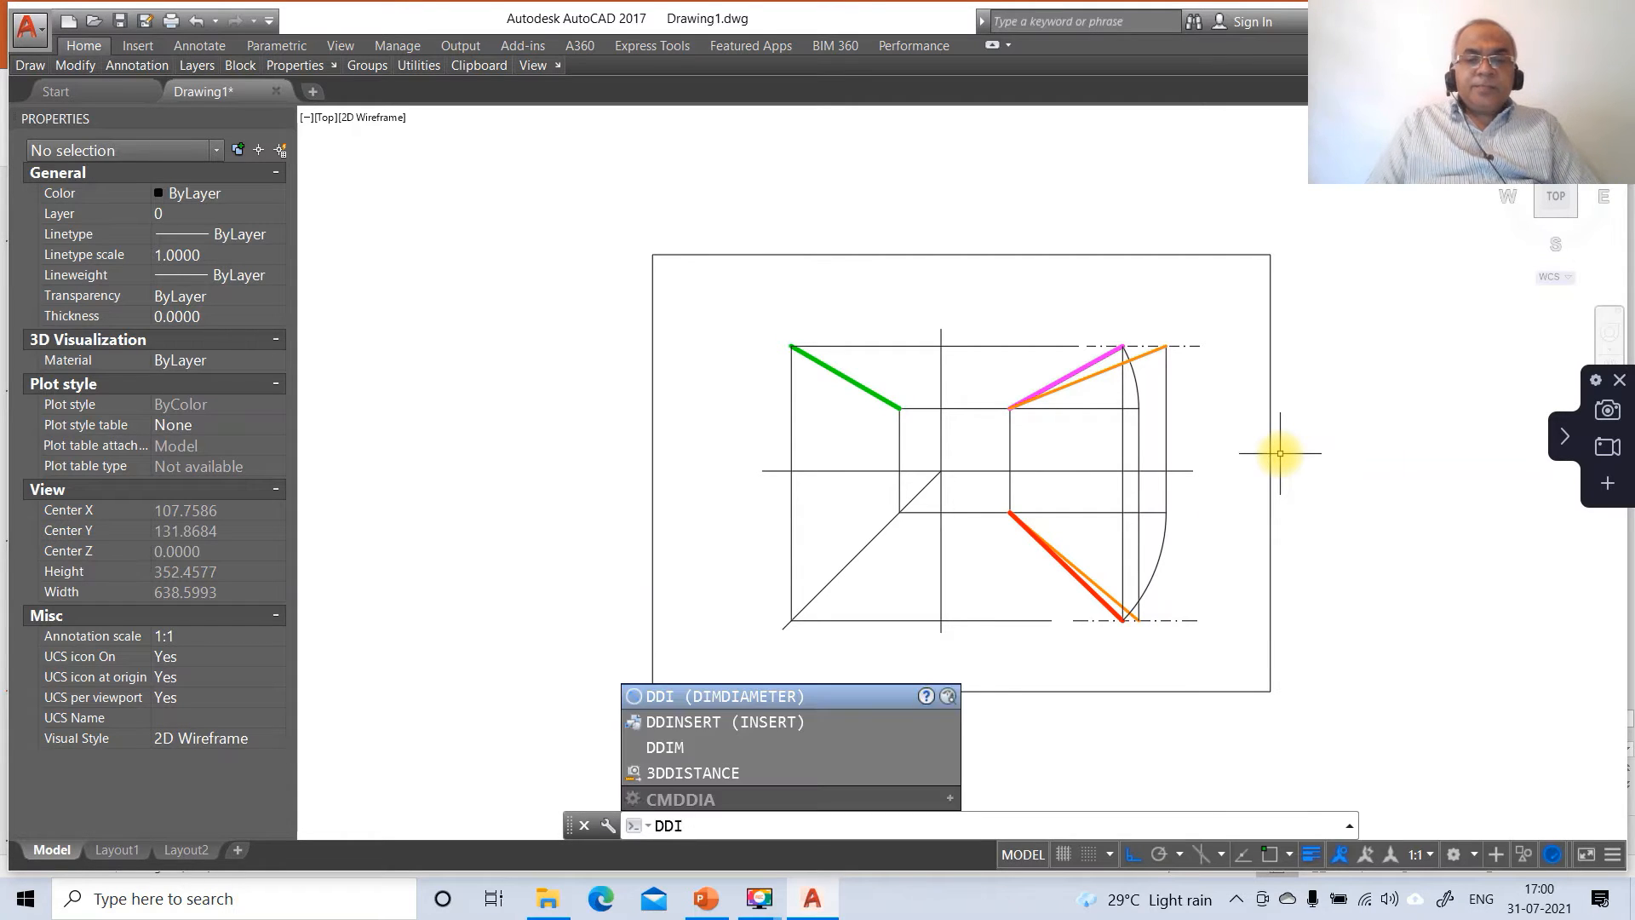
{"action": "type", "text": "M"}
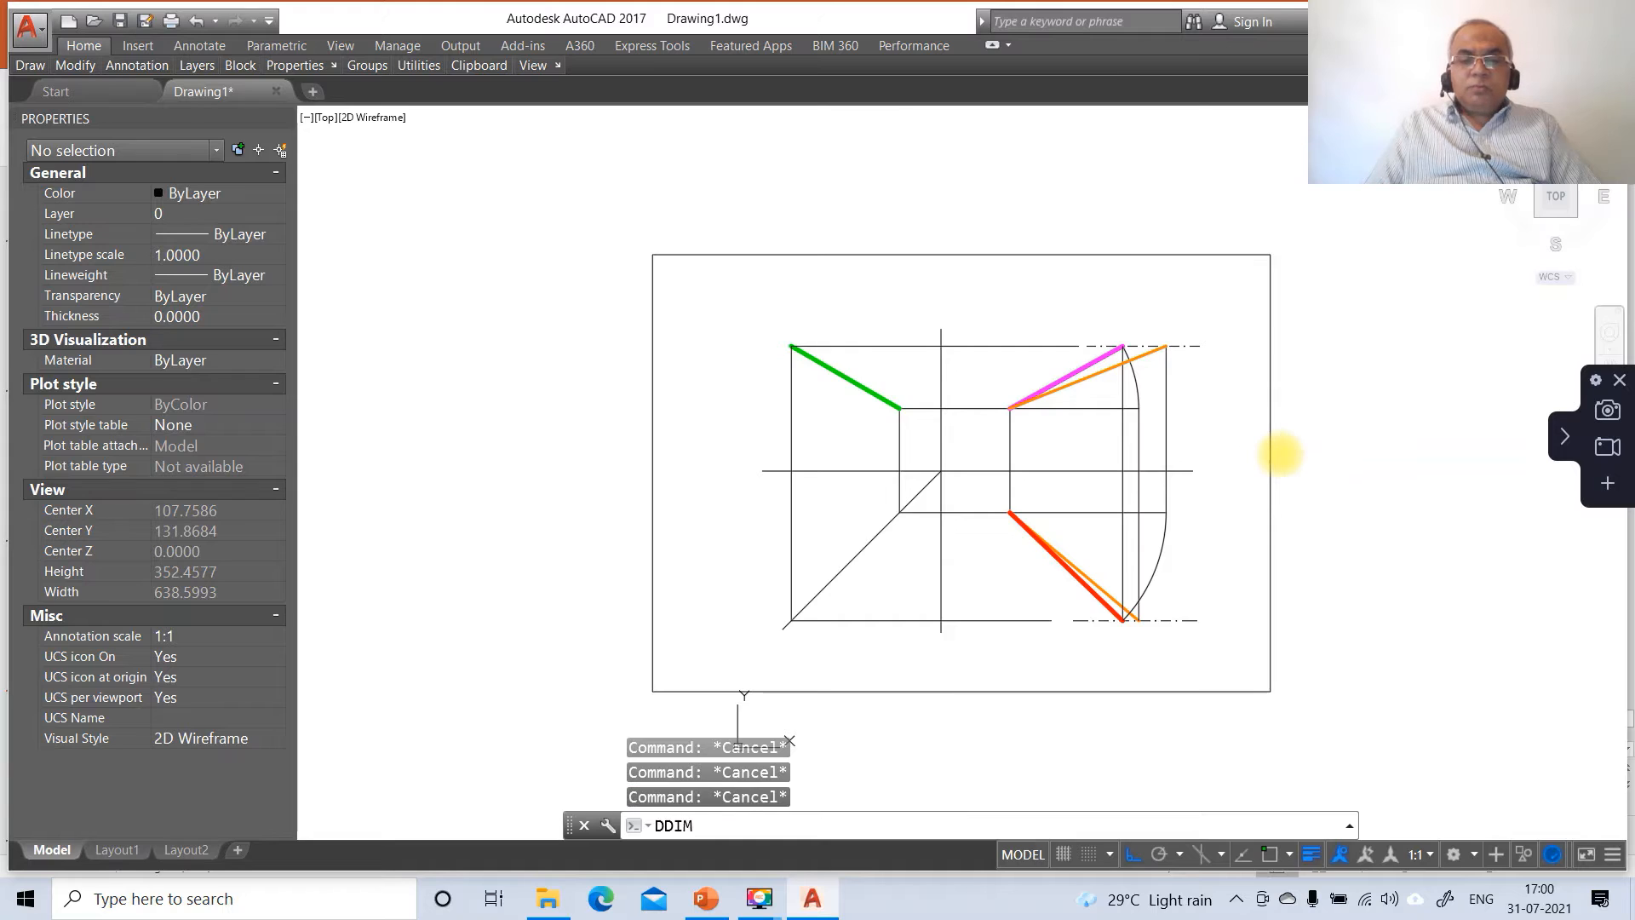
{"action": "key", "text": "Return"}
{"action": "left_click", "coordinate": [1074, 409]}
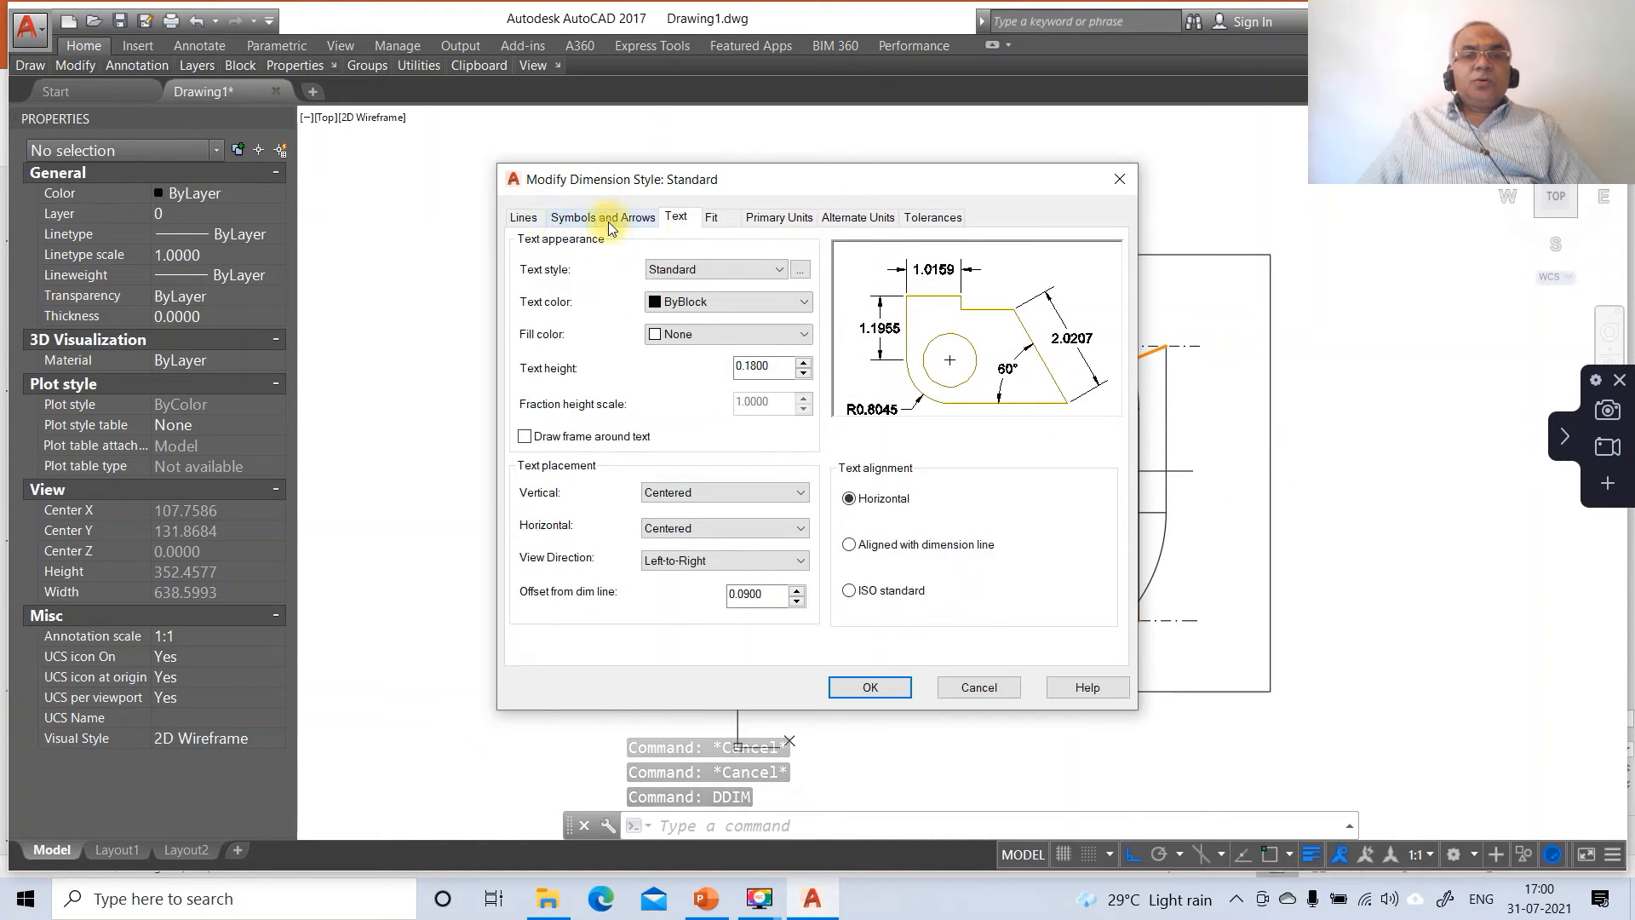
{"action": "left_click_drag", "start_coordinate": [794, 366], "coordinate": [712, 365]}
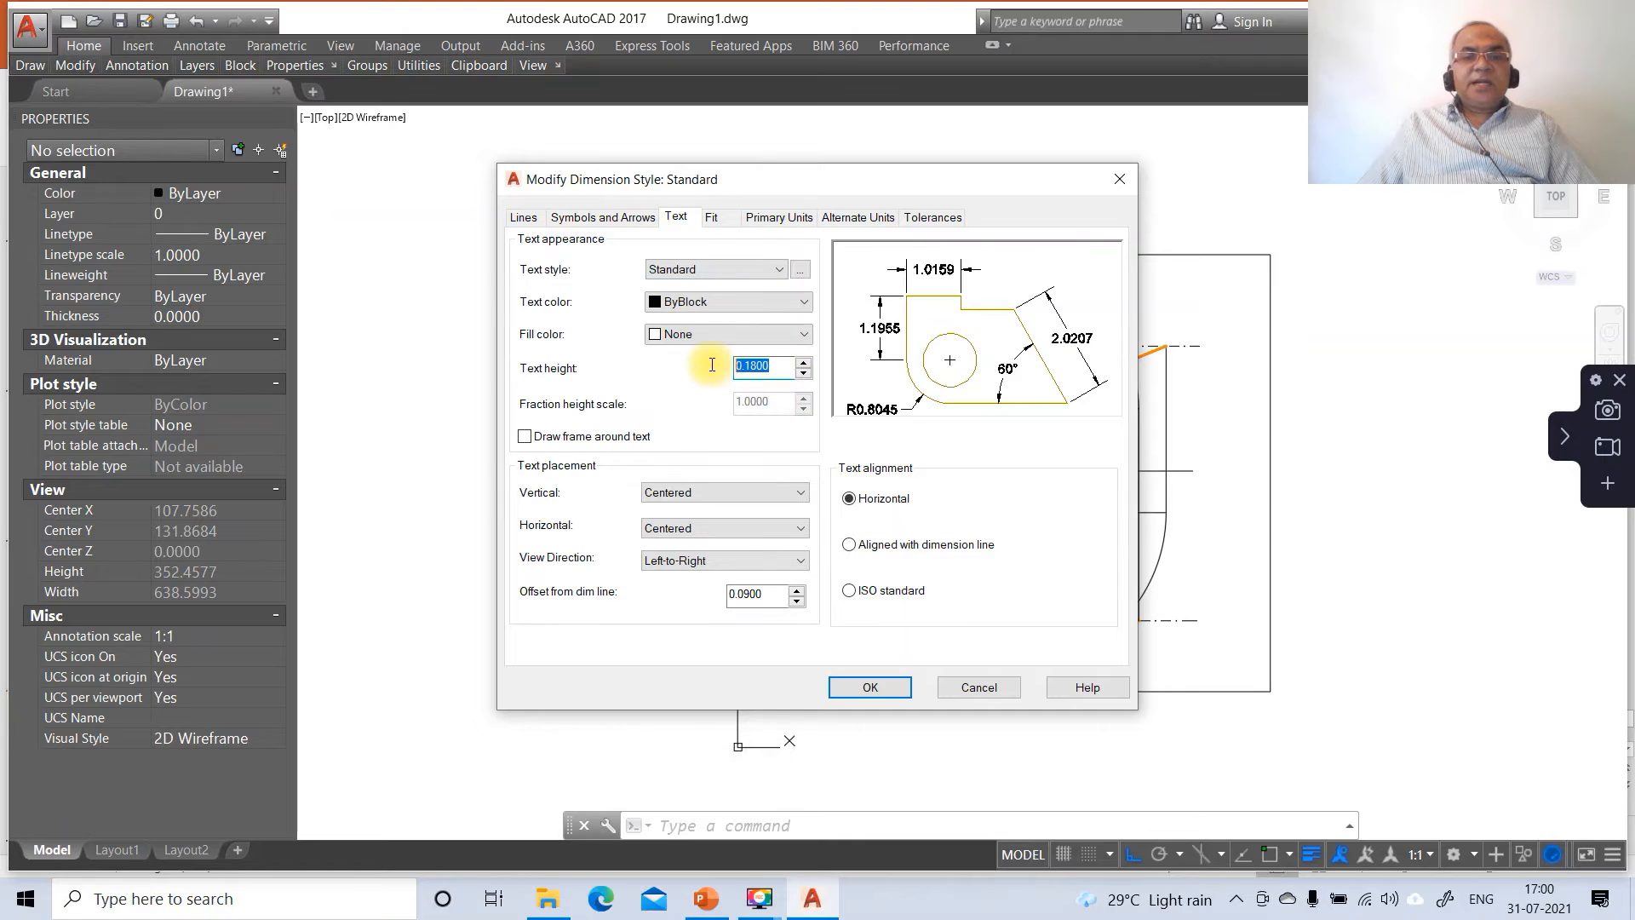
{"action": "type", "text": "3"}
Step: Align the dimension text with the dimension line and place it above, with an offset of 2 from the line
{"action": "left_click", "coordinate": [852, 545]}
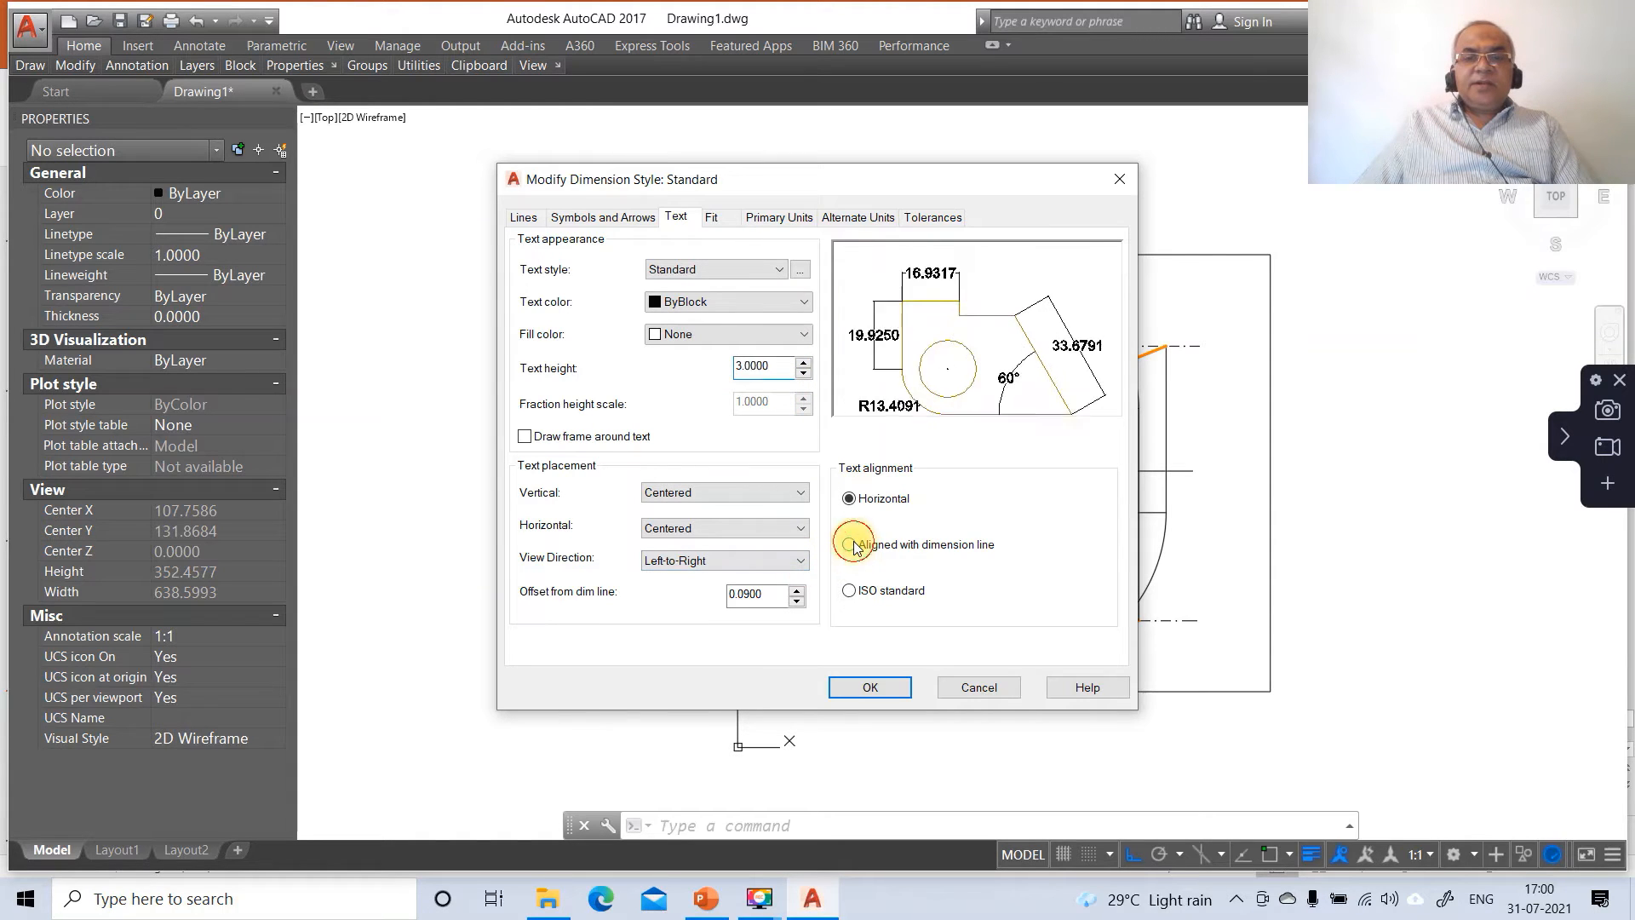
{"action": "left_click", "coordinate": [724, 492]}
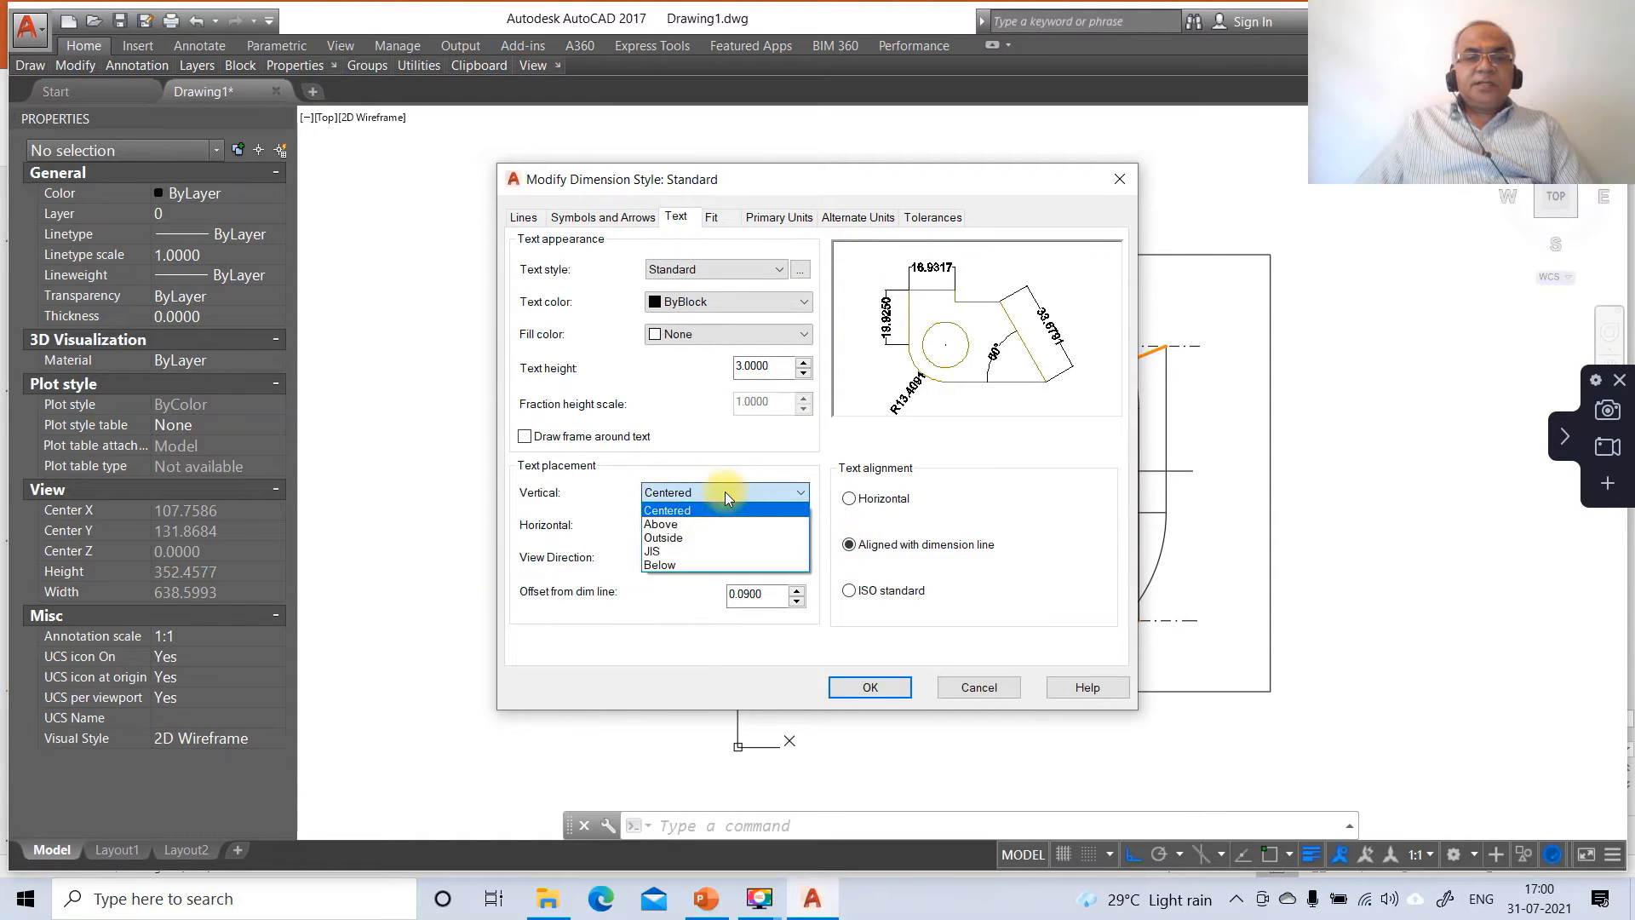
{"action": "left_click", "coordinate": [702, 524]}
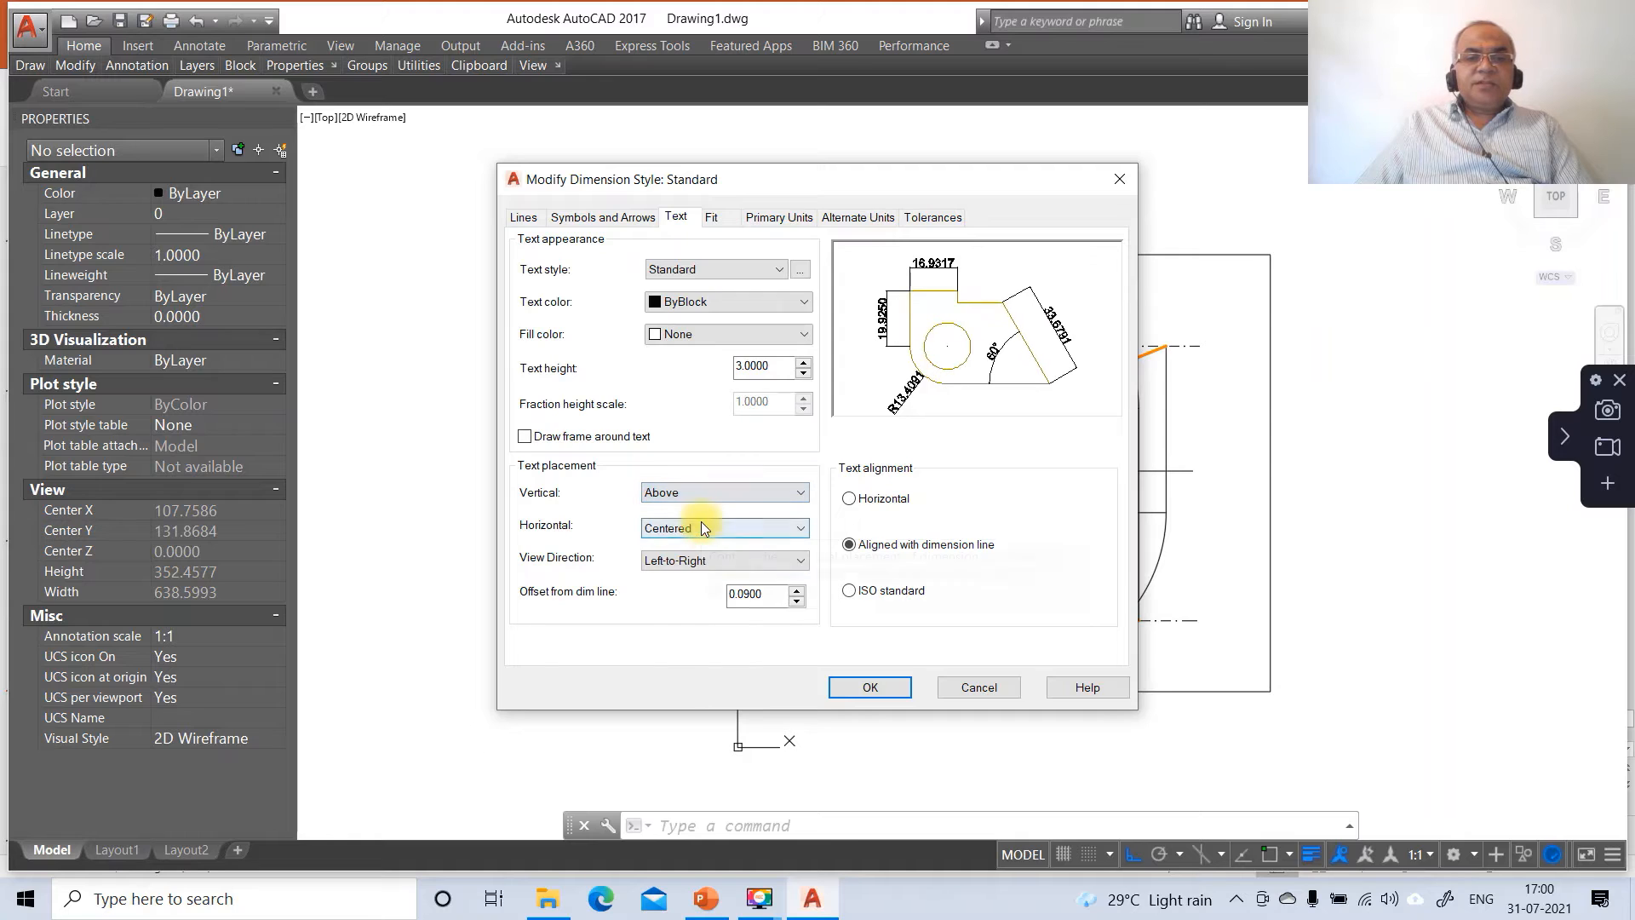
{"action": "double_click", "coordinate": [757, 594]}
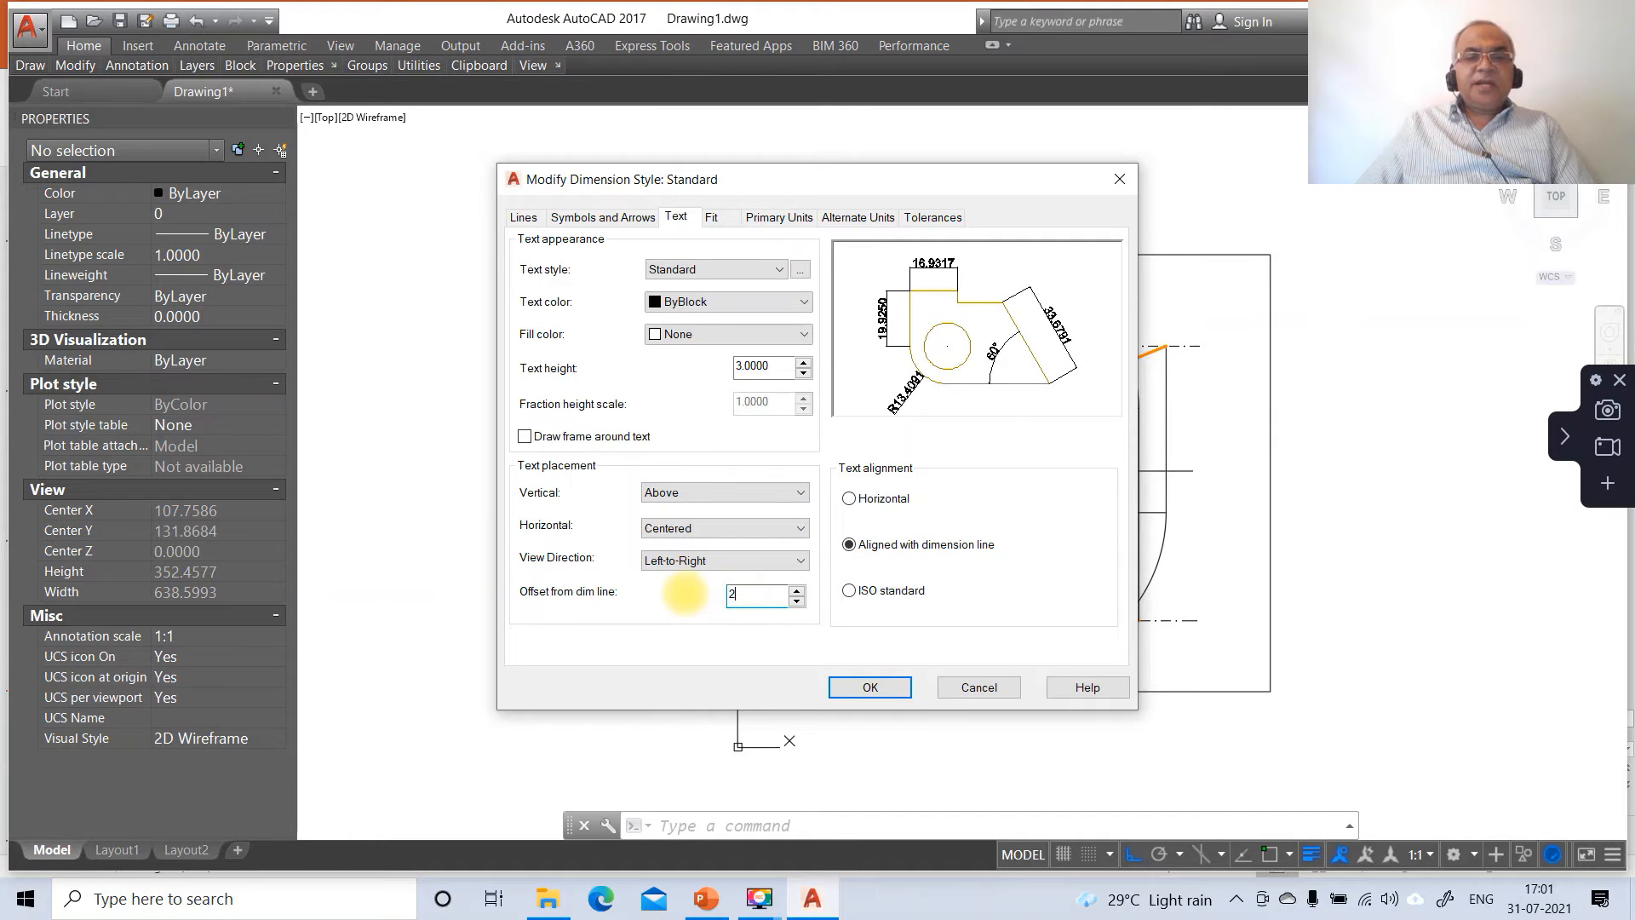
Step: Set the linear dimension precision of the Standard style to 0 decimal places
{"action": "left_click", "coordinate": [758, 222]}
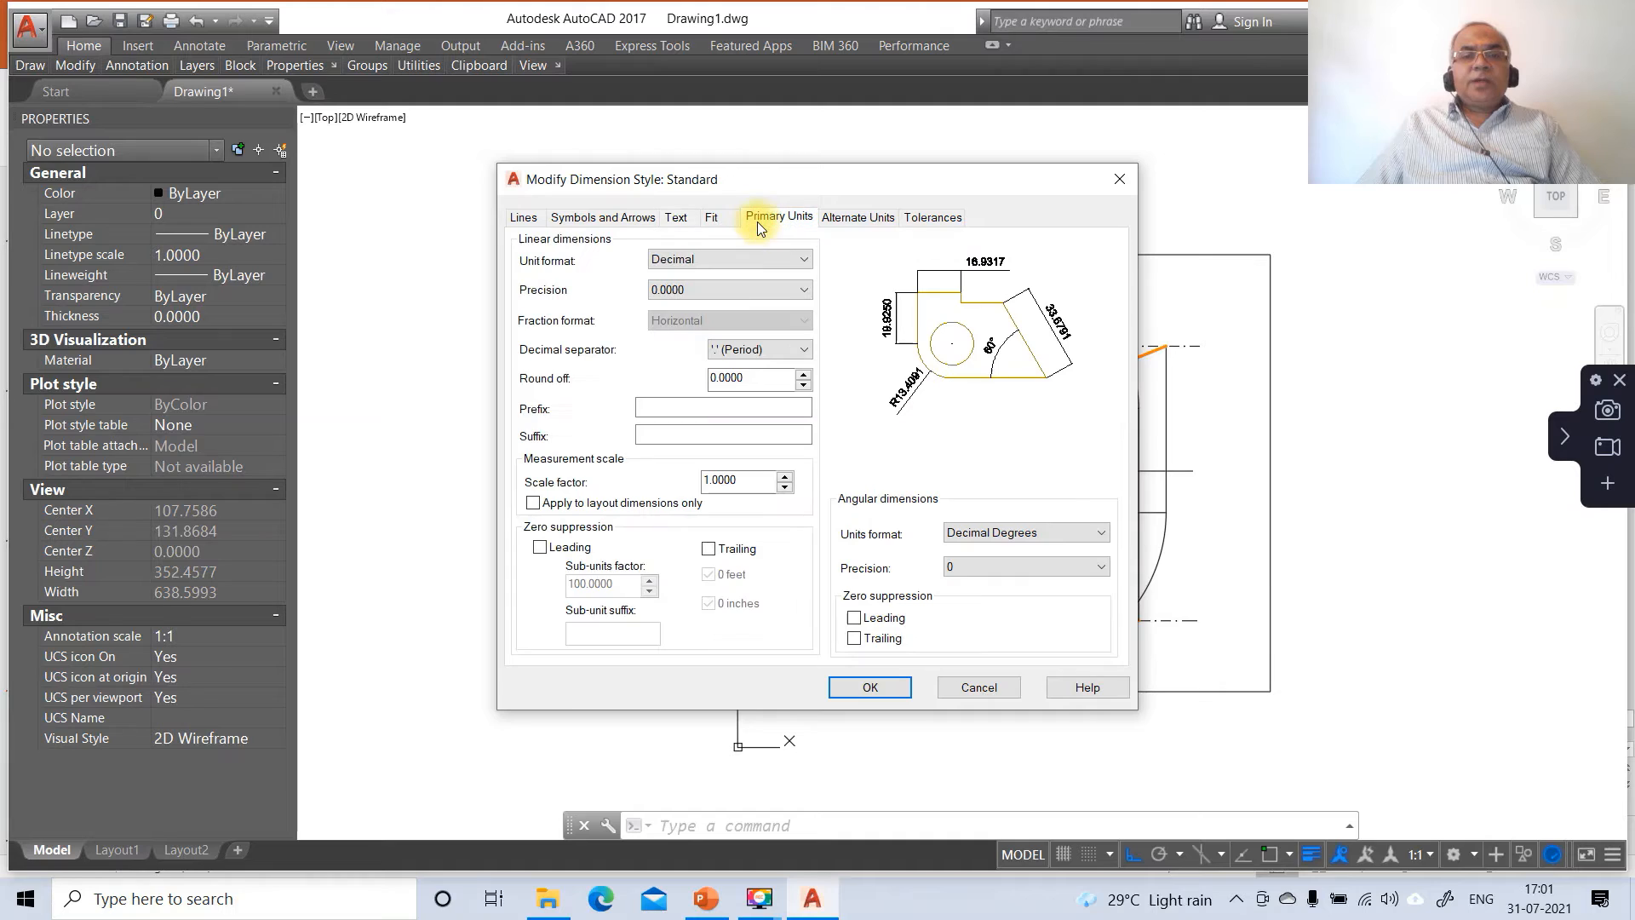
{"action": "left_click", "coordinate": [727, 288]}
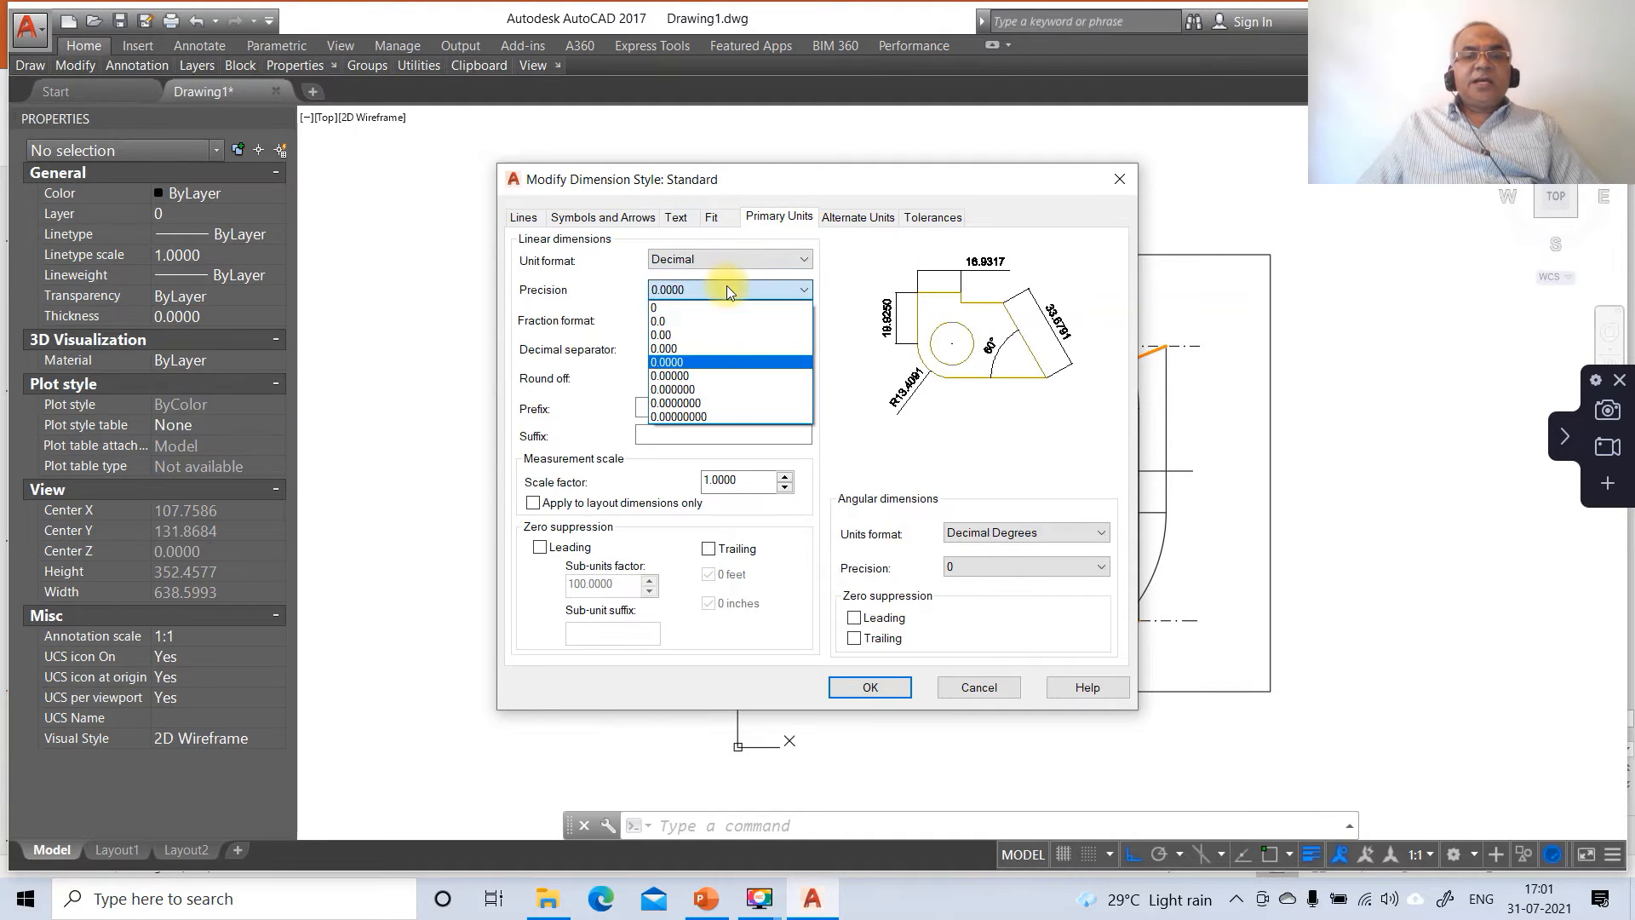
{"action": "left_click", "coordinate": [702, 303]}
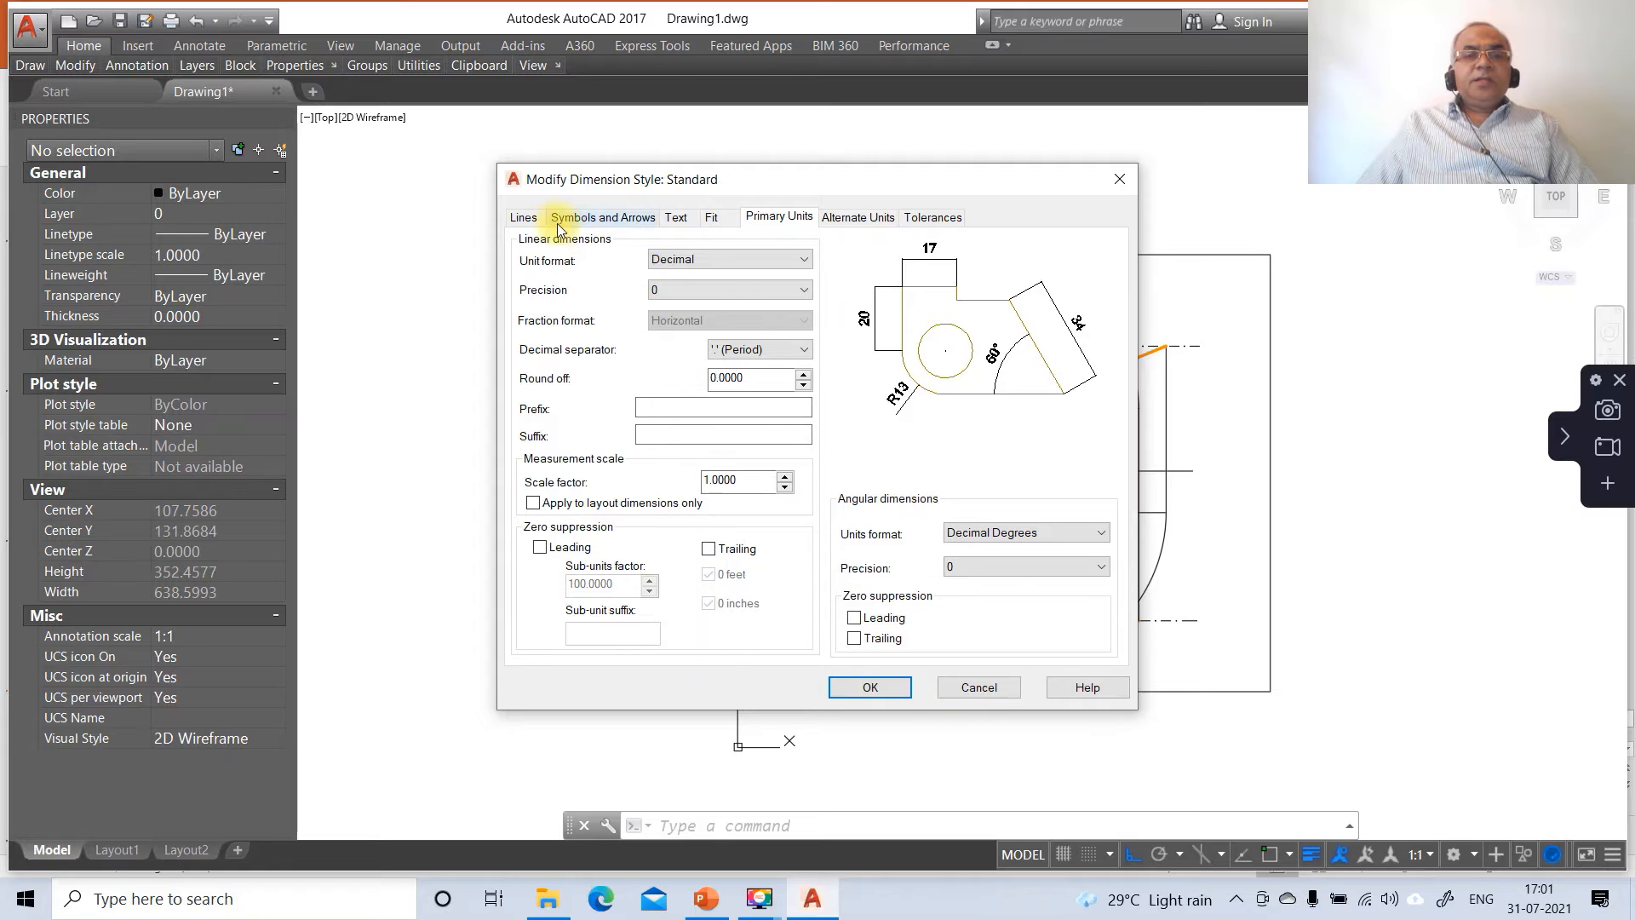
Step: Set the arrow size to 3 and the extension line offset from origin to 2, then save the style and close the manager
{"action": "left_click", "coordinate": [581, 218]}
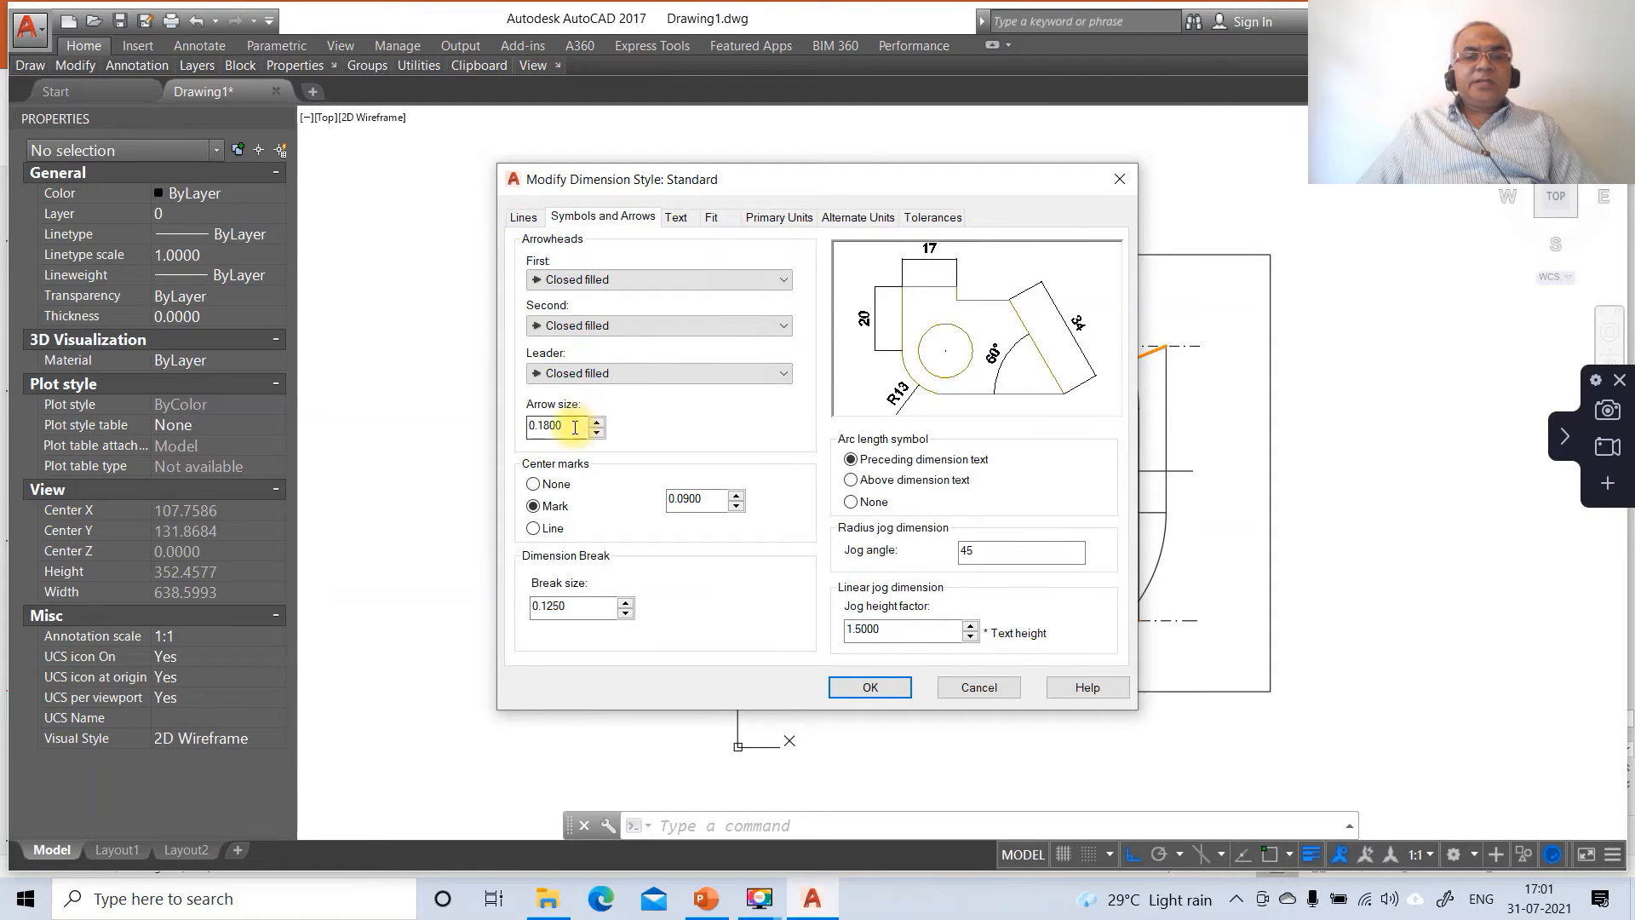
{"action": "type", "text": "3"}
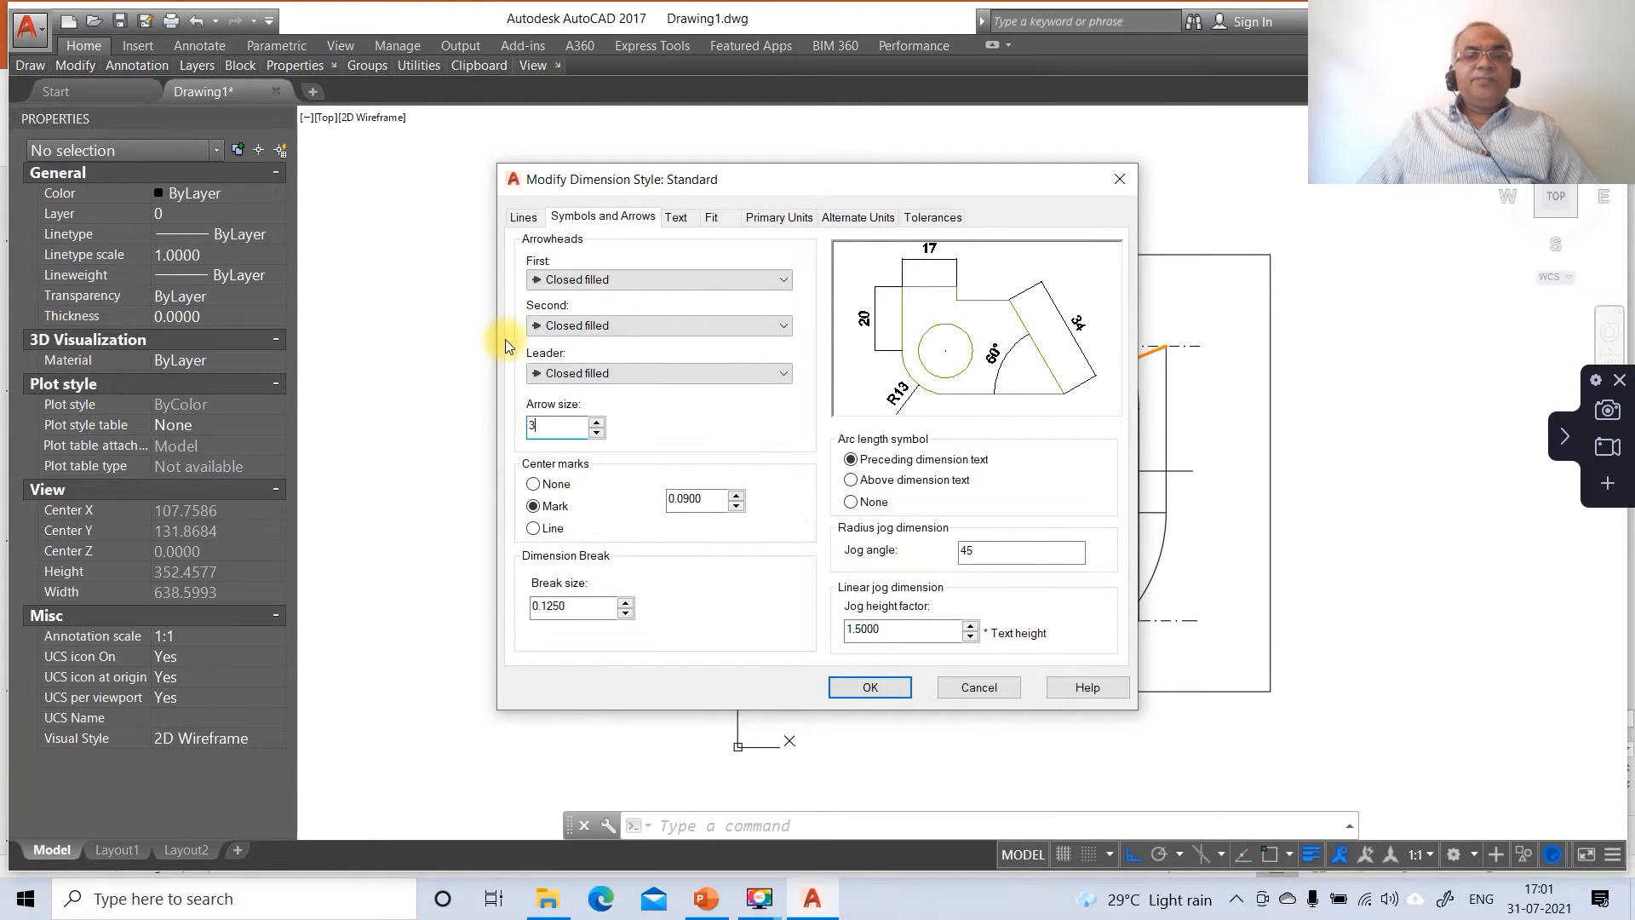
{"action": "left_click", "coordinate": [524, 220]}
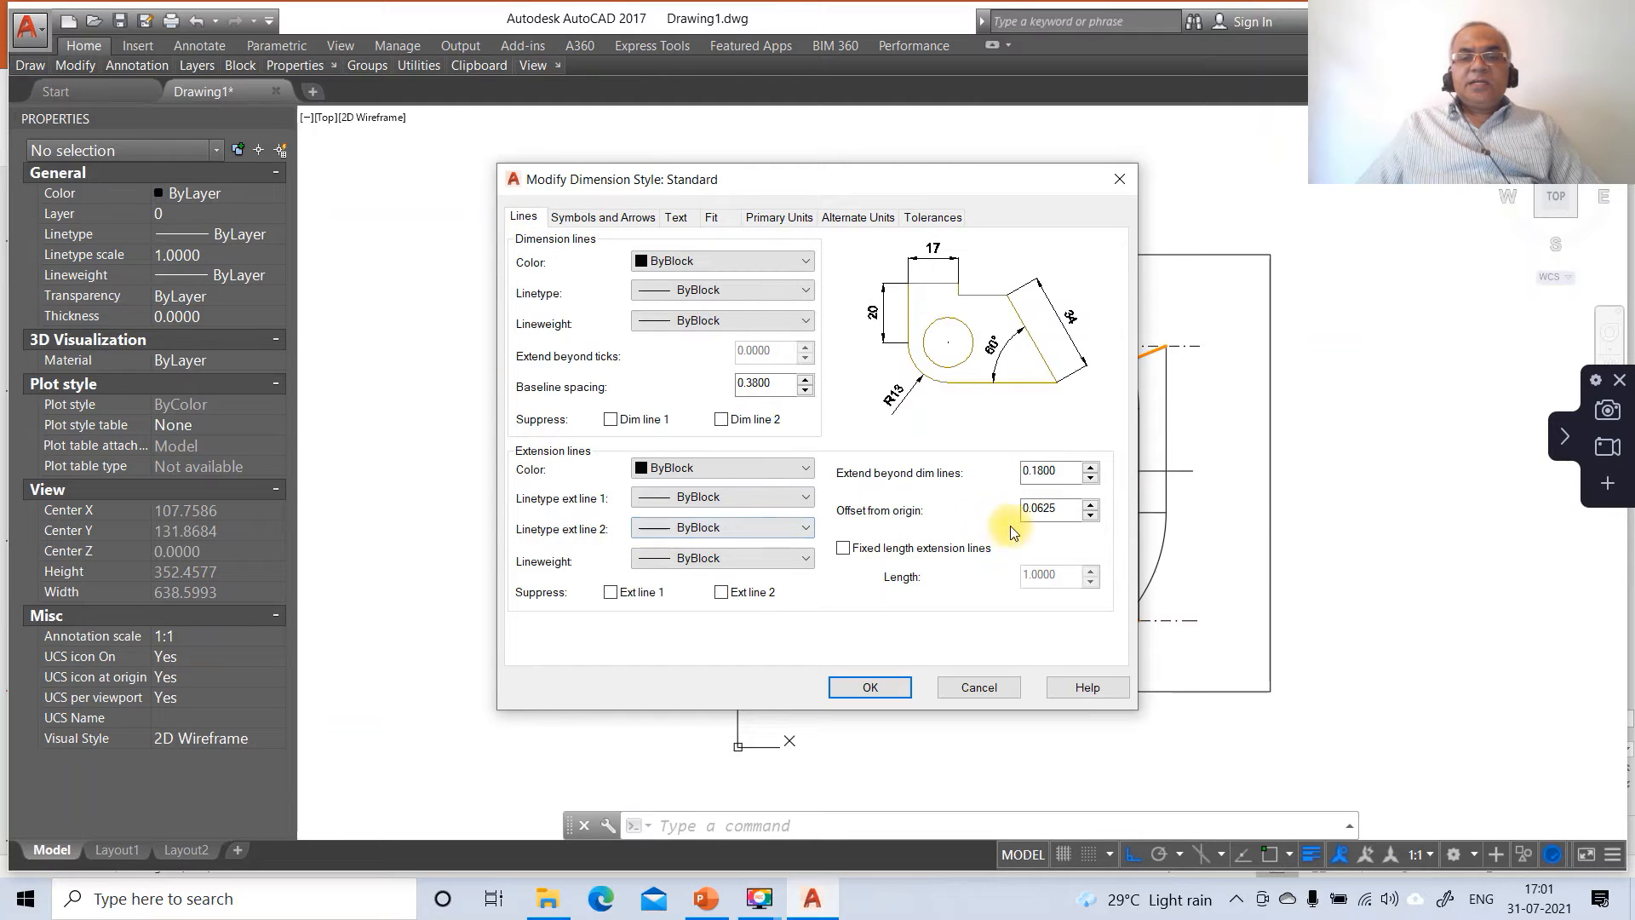
{"action": "double_click", "coordinate": [1043, 511]}
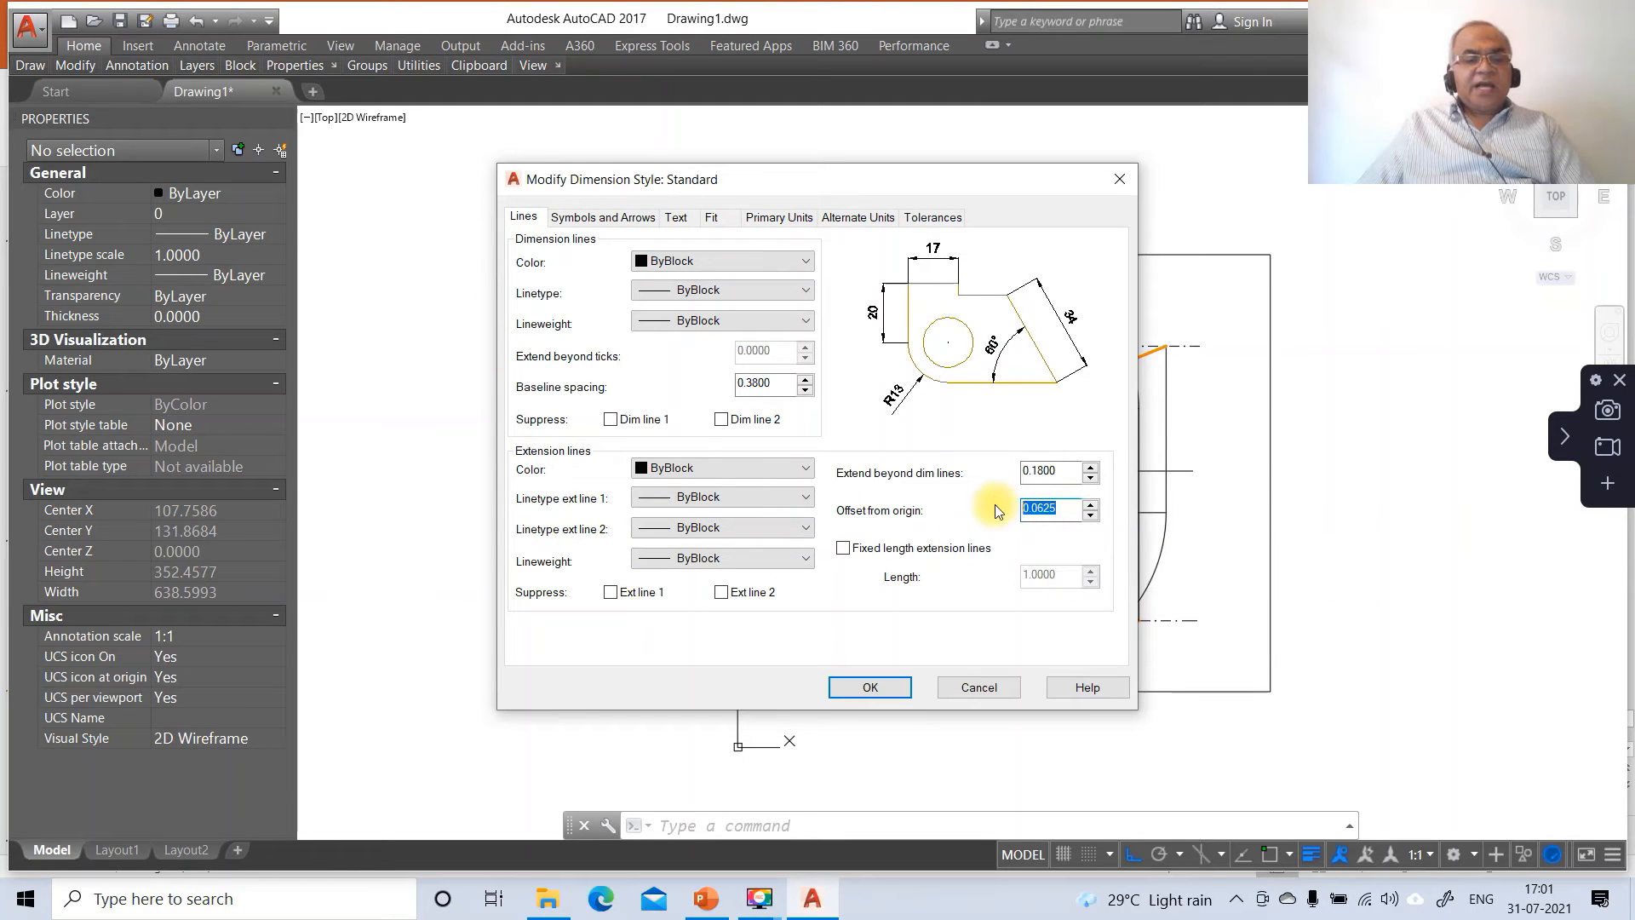
{"action": "type", "text": "2"}
{"action": "left_click", "coordinate": [880, 688]}
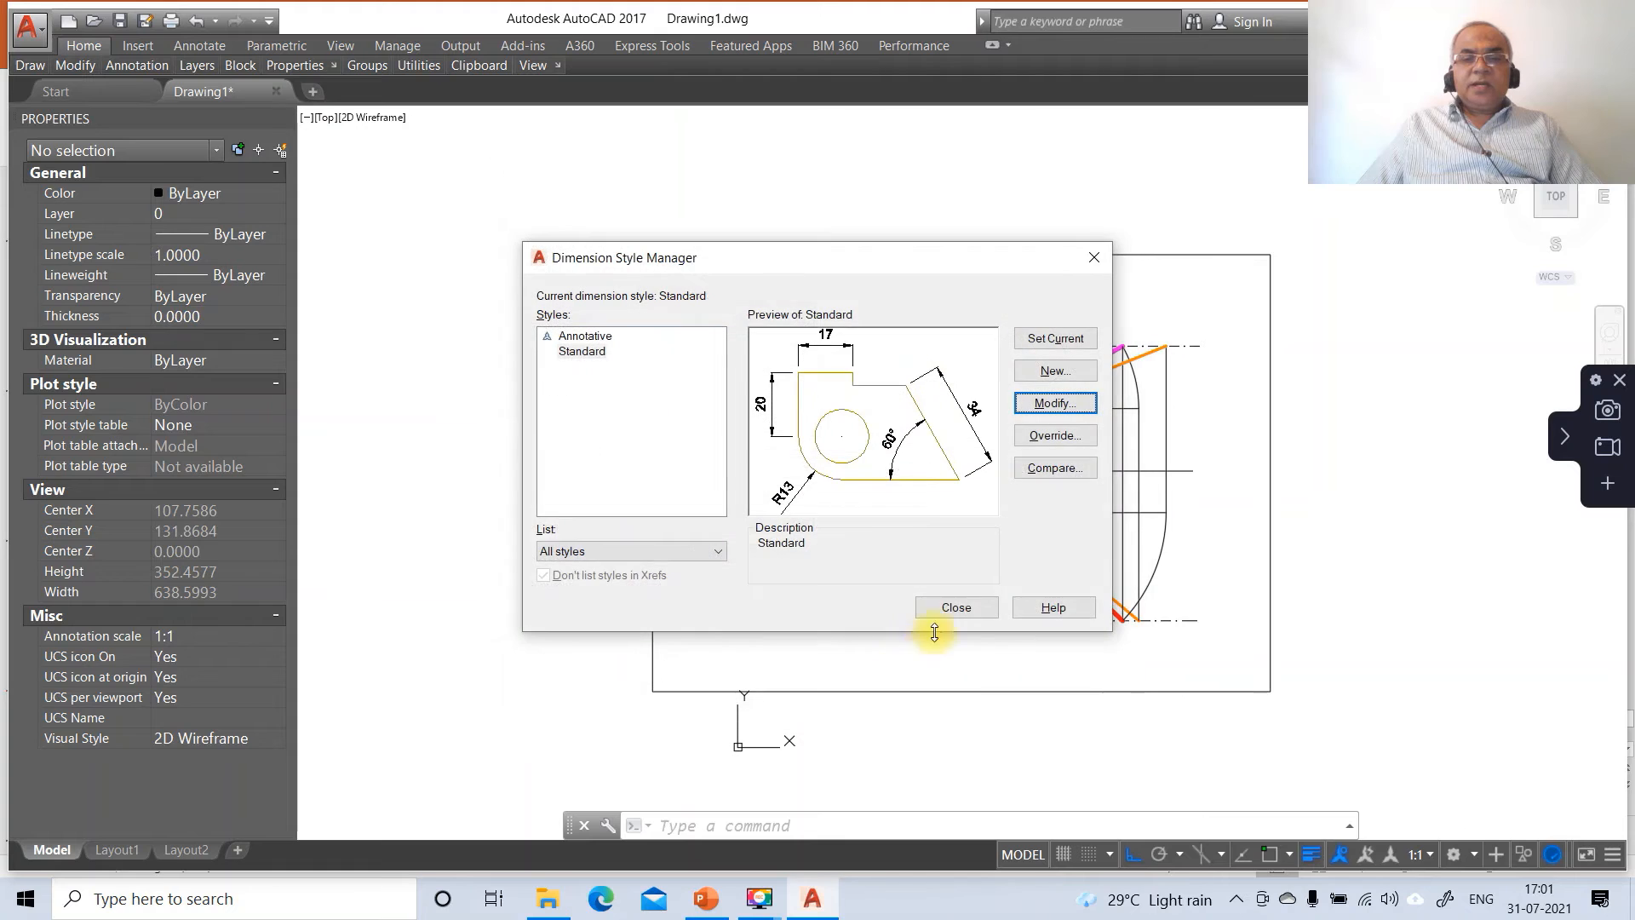
{"action": "left_click", "coordinate": [954, 608]}
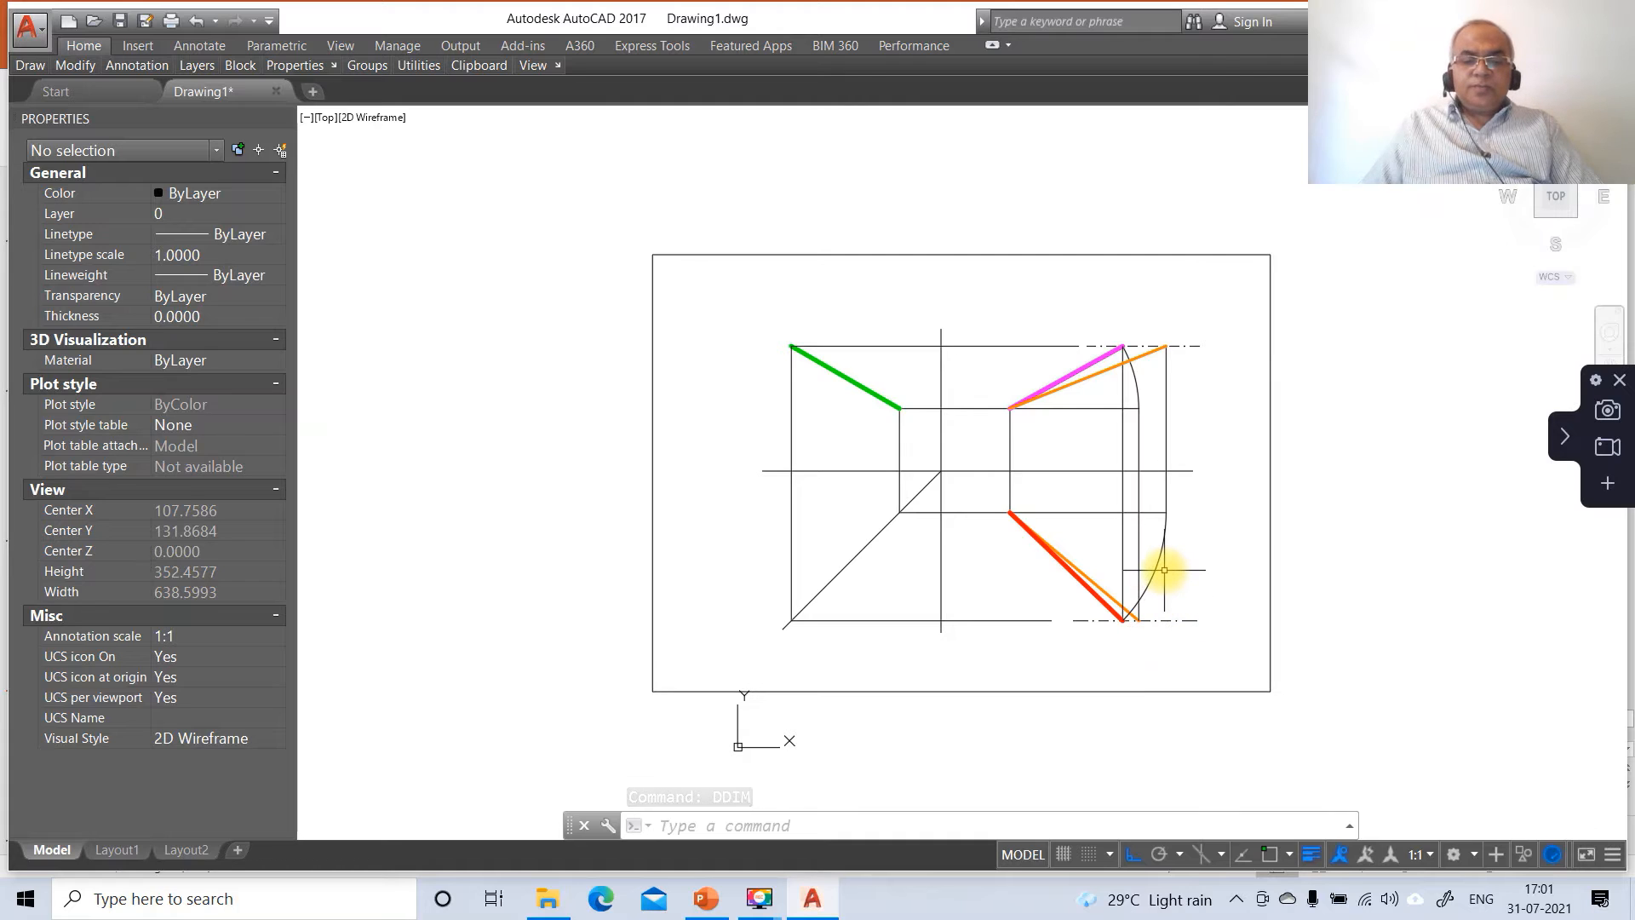
Step: Add a vertical leader arrow without annotation on the projector from the front view arc's end, using the Nearest snap
{"action": "type", "text": "lead"}
{"action": "key", "text": "Return"}
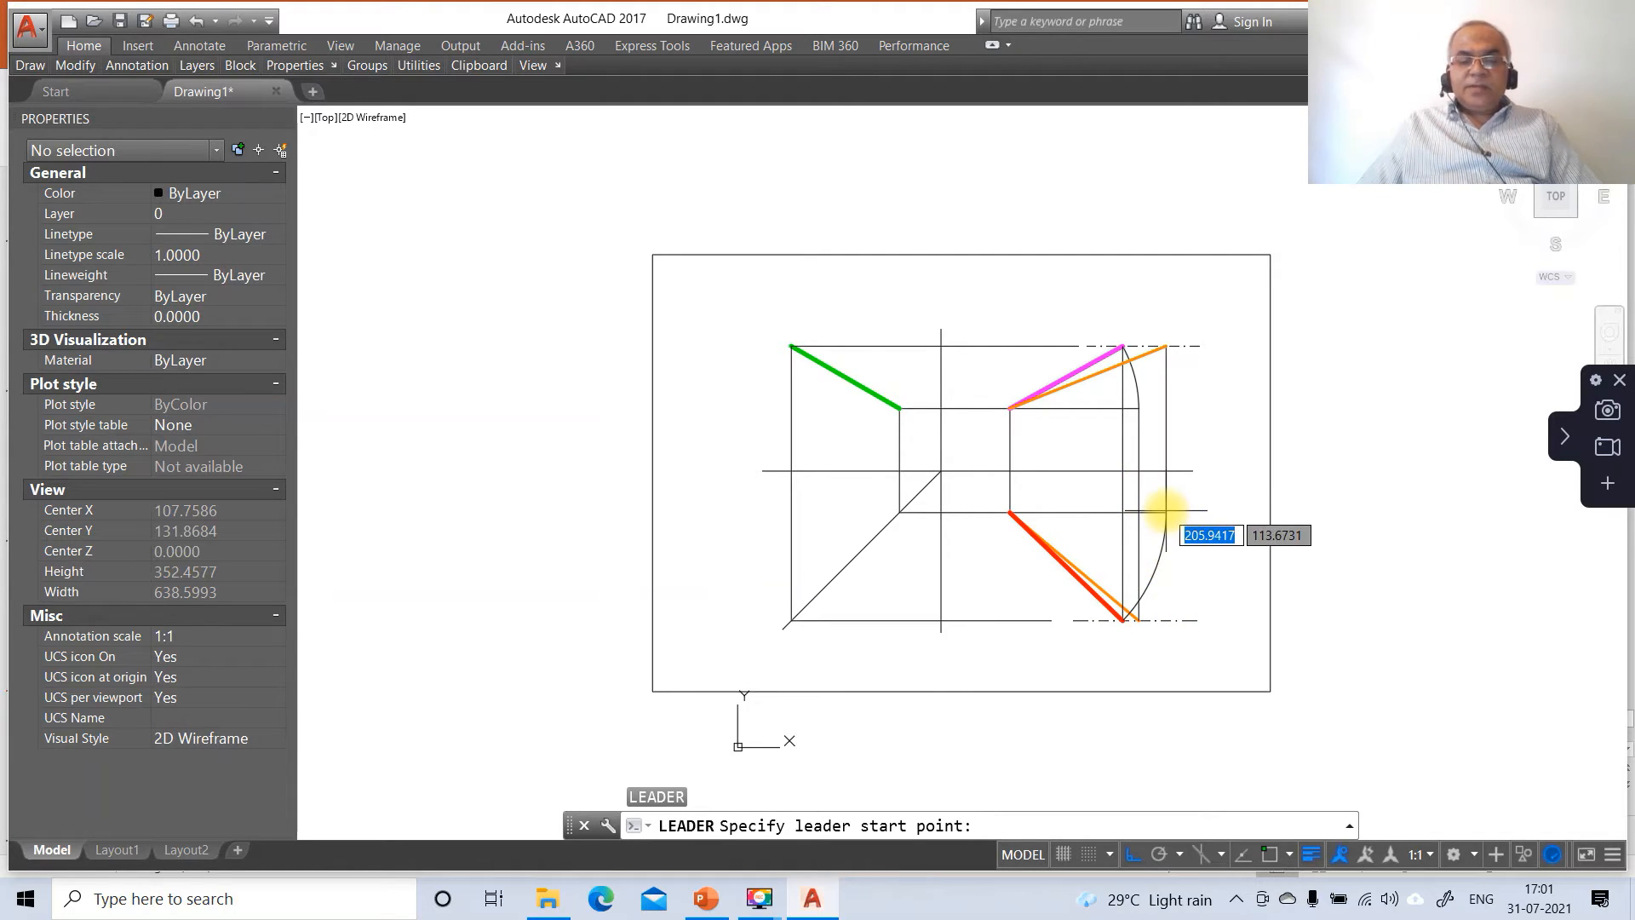
{"action": "type", "text": "NEA"}
{"action": "key", "text": "Return"}
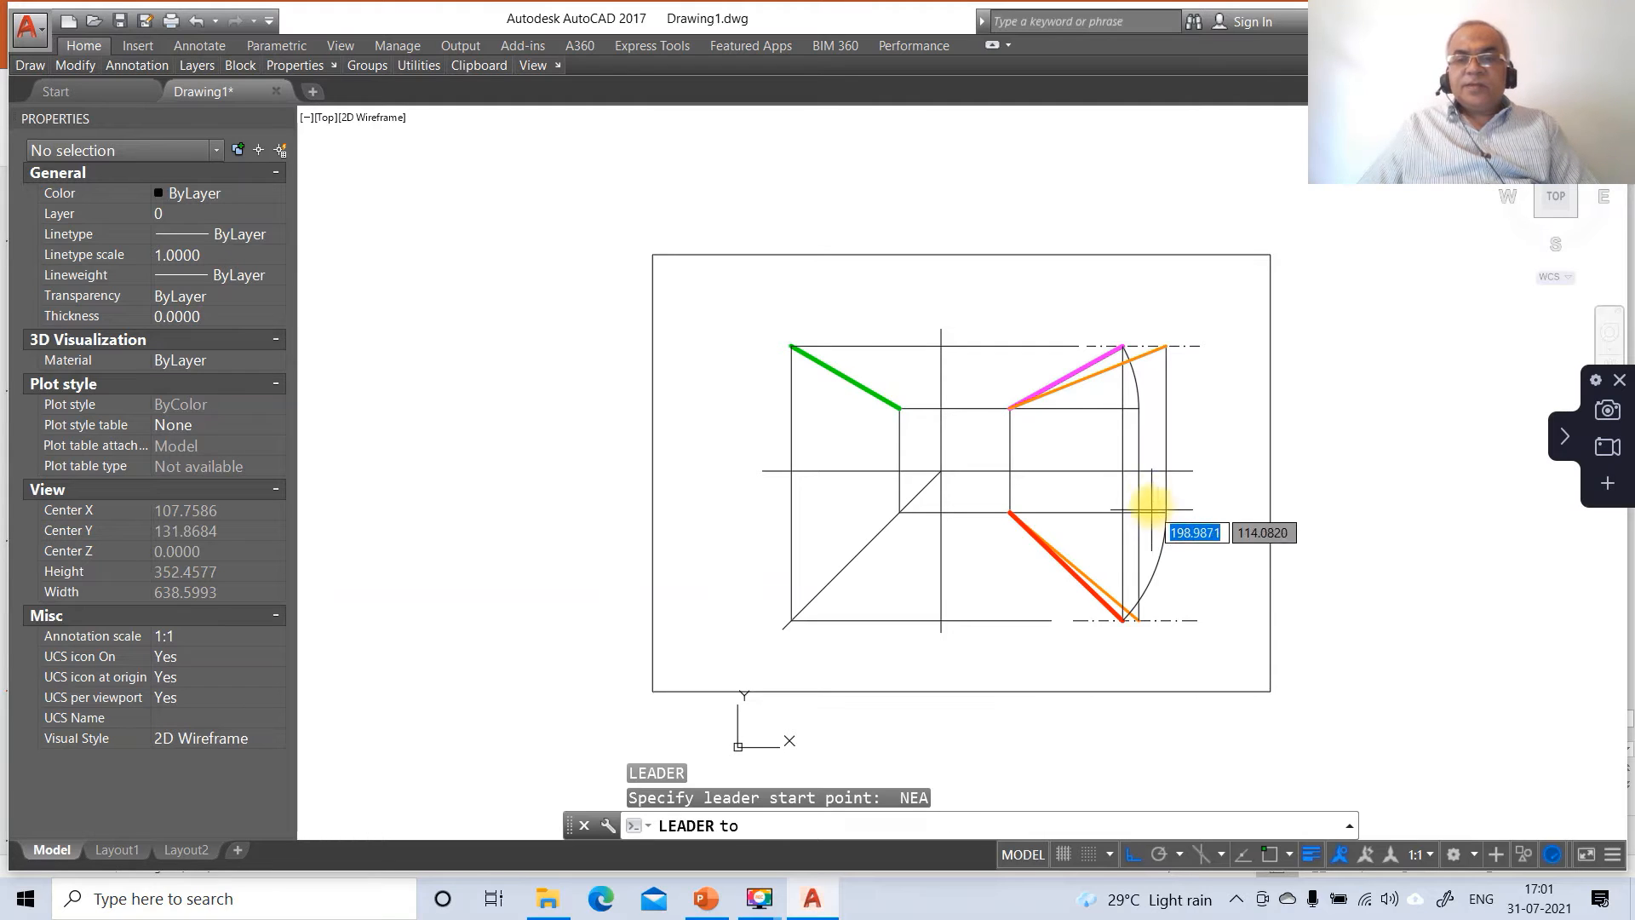
{"action": "left_click", "coordinate": [1139, 480]}
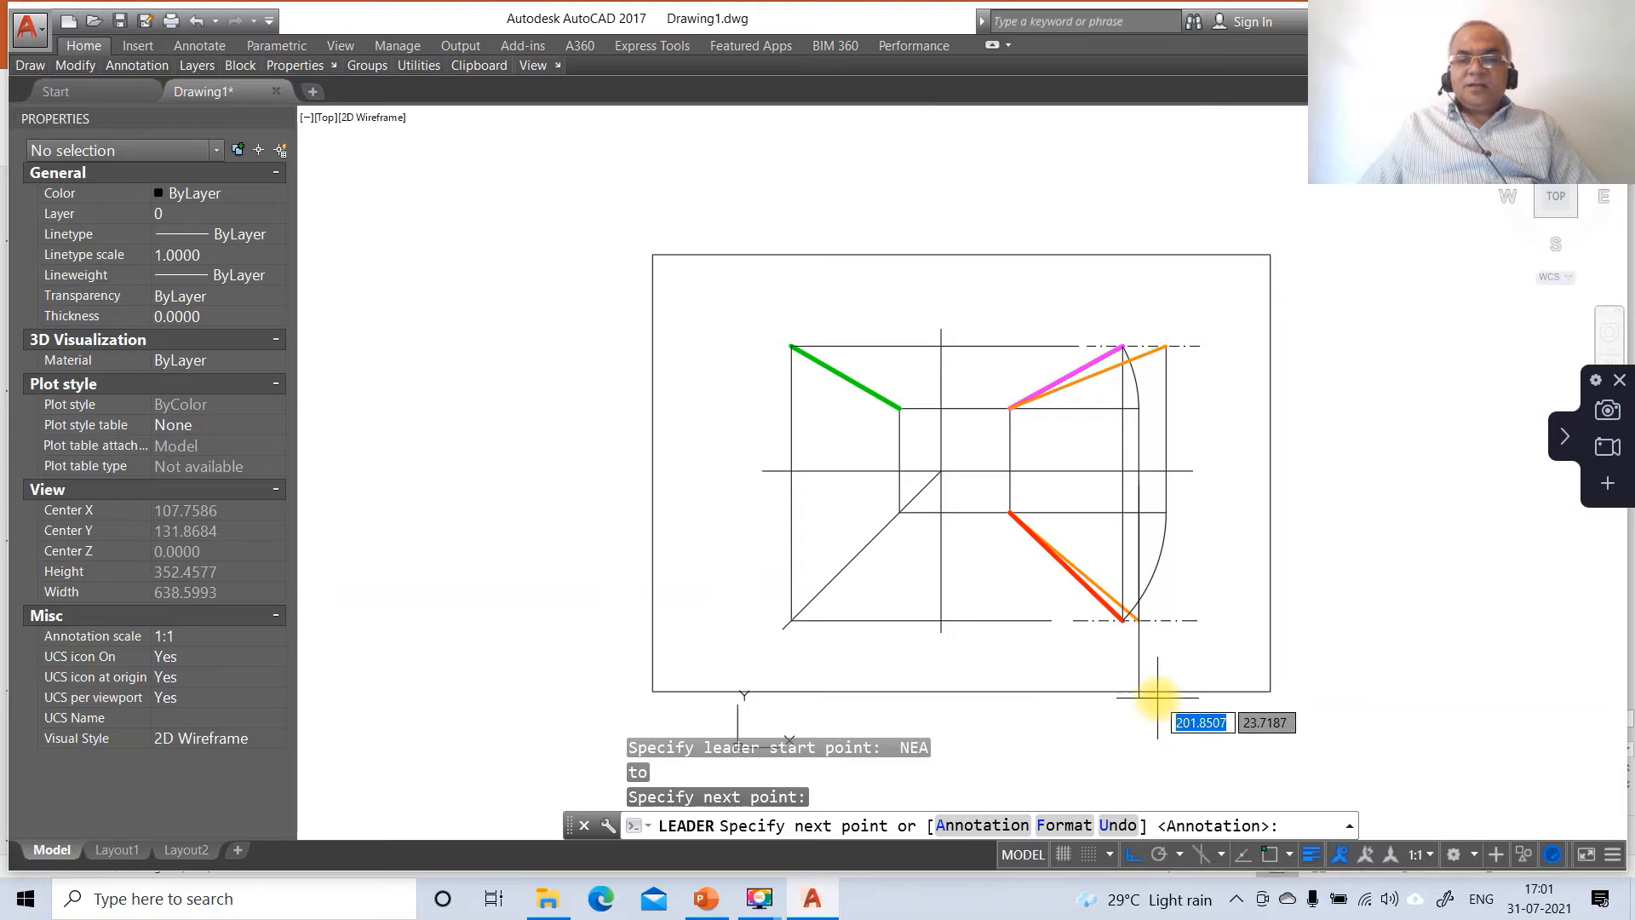
{"action": "key", "text": "Return"}
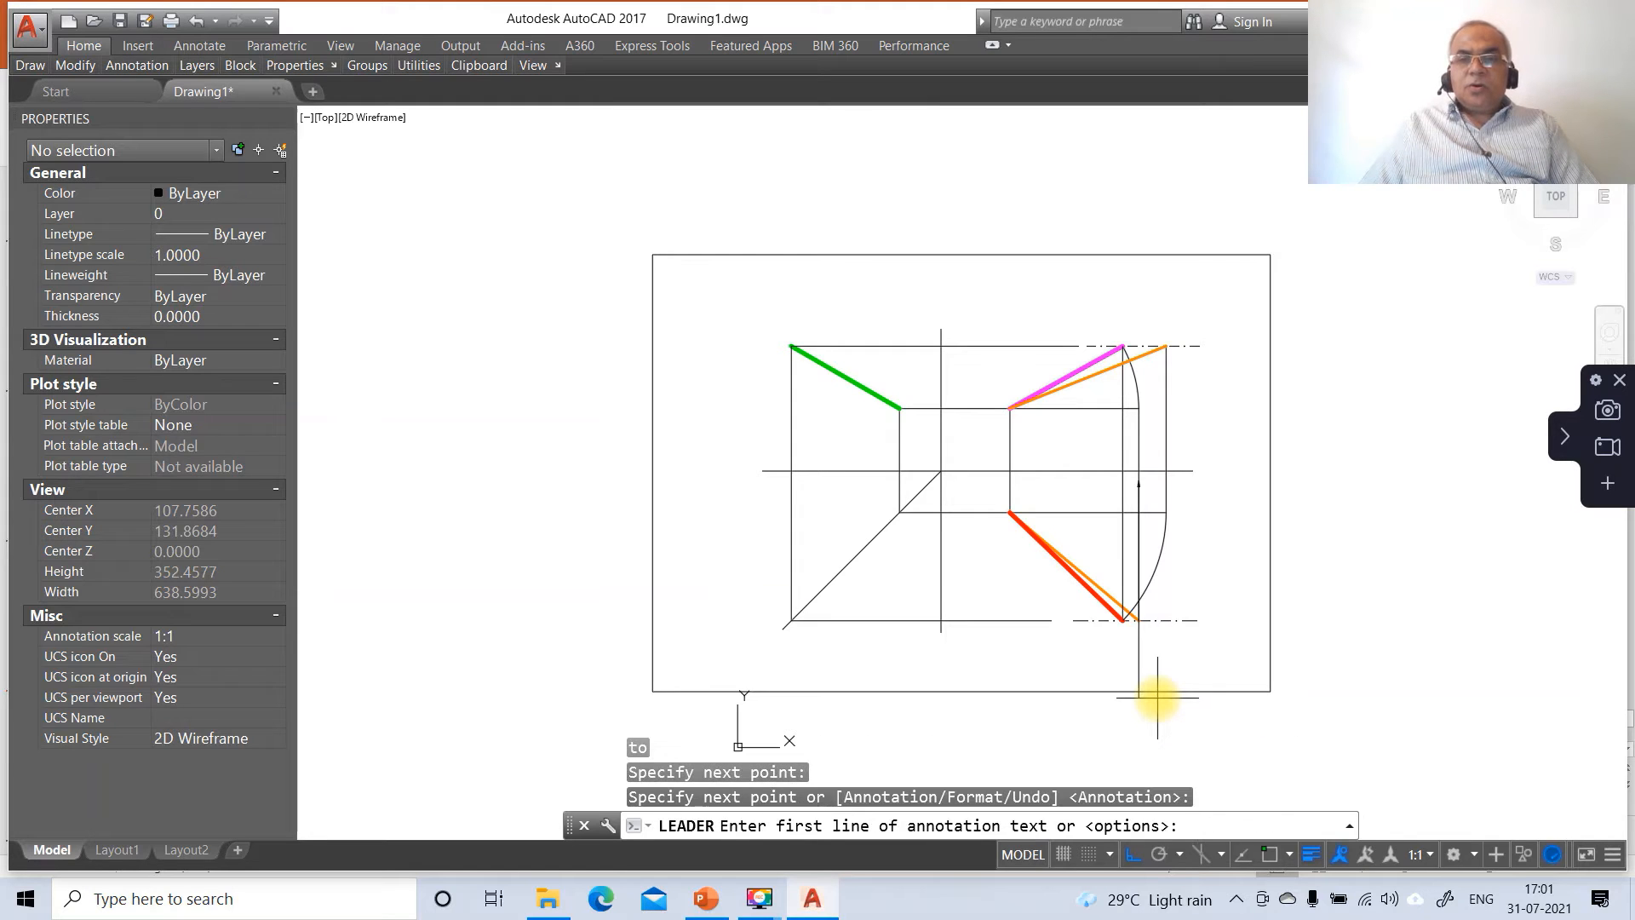
{"action": "key", "text": "Return"}
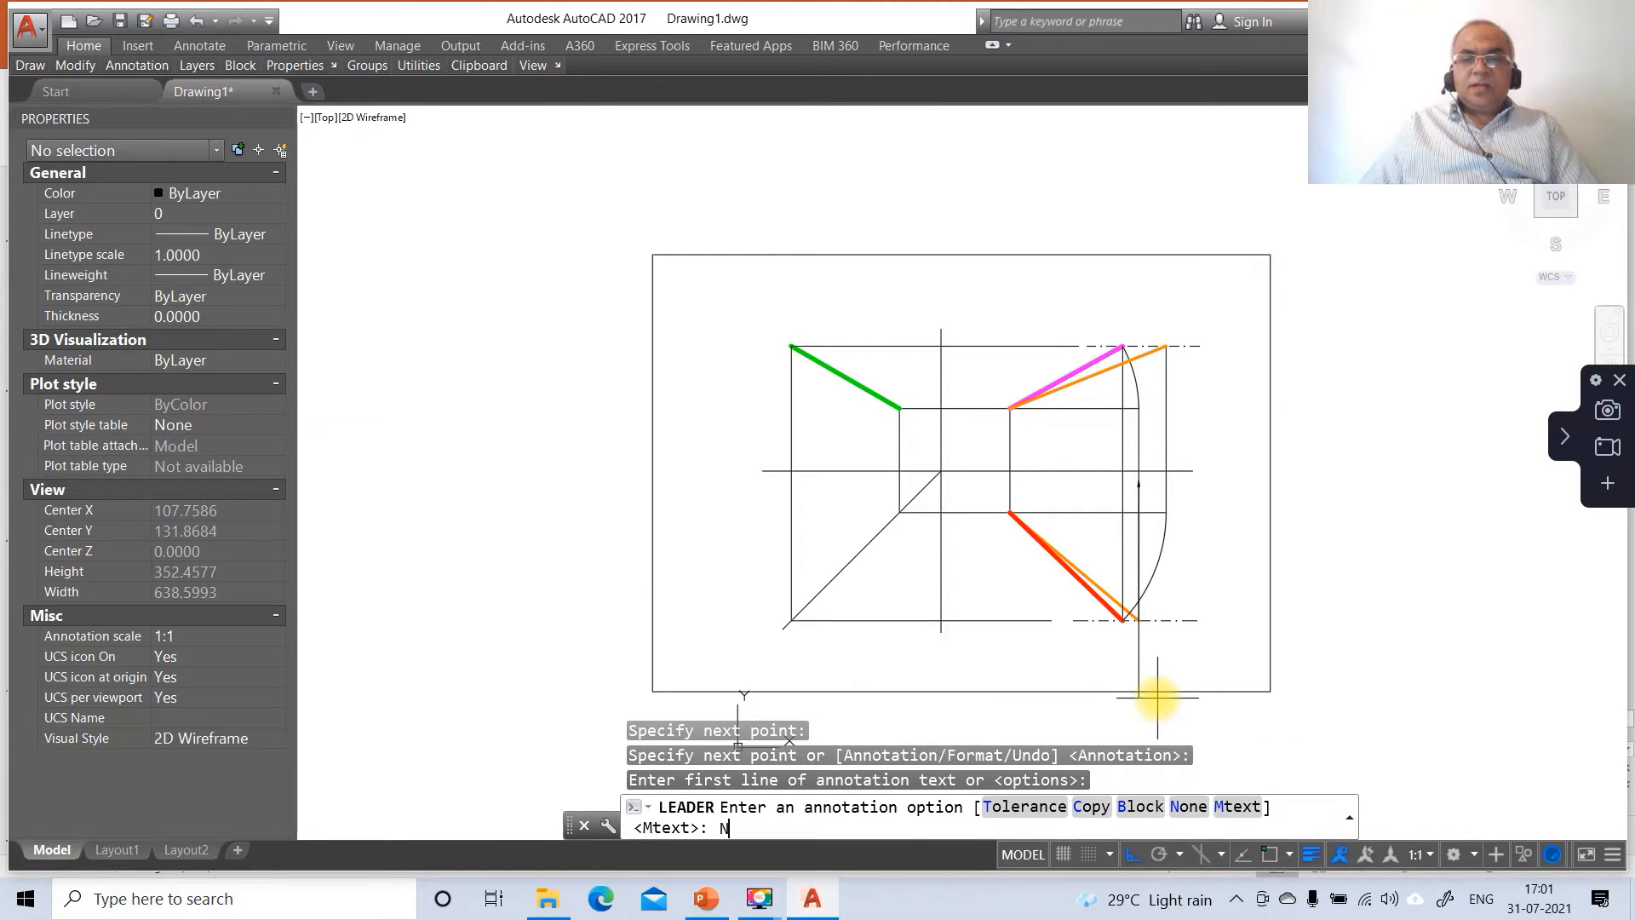
{"action": "key", "text": "Return"}
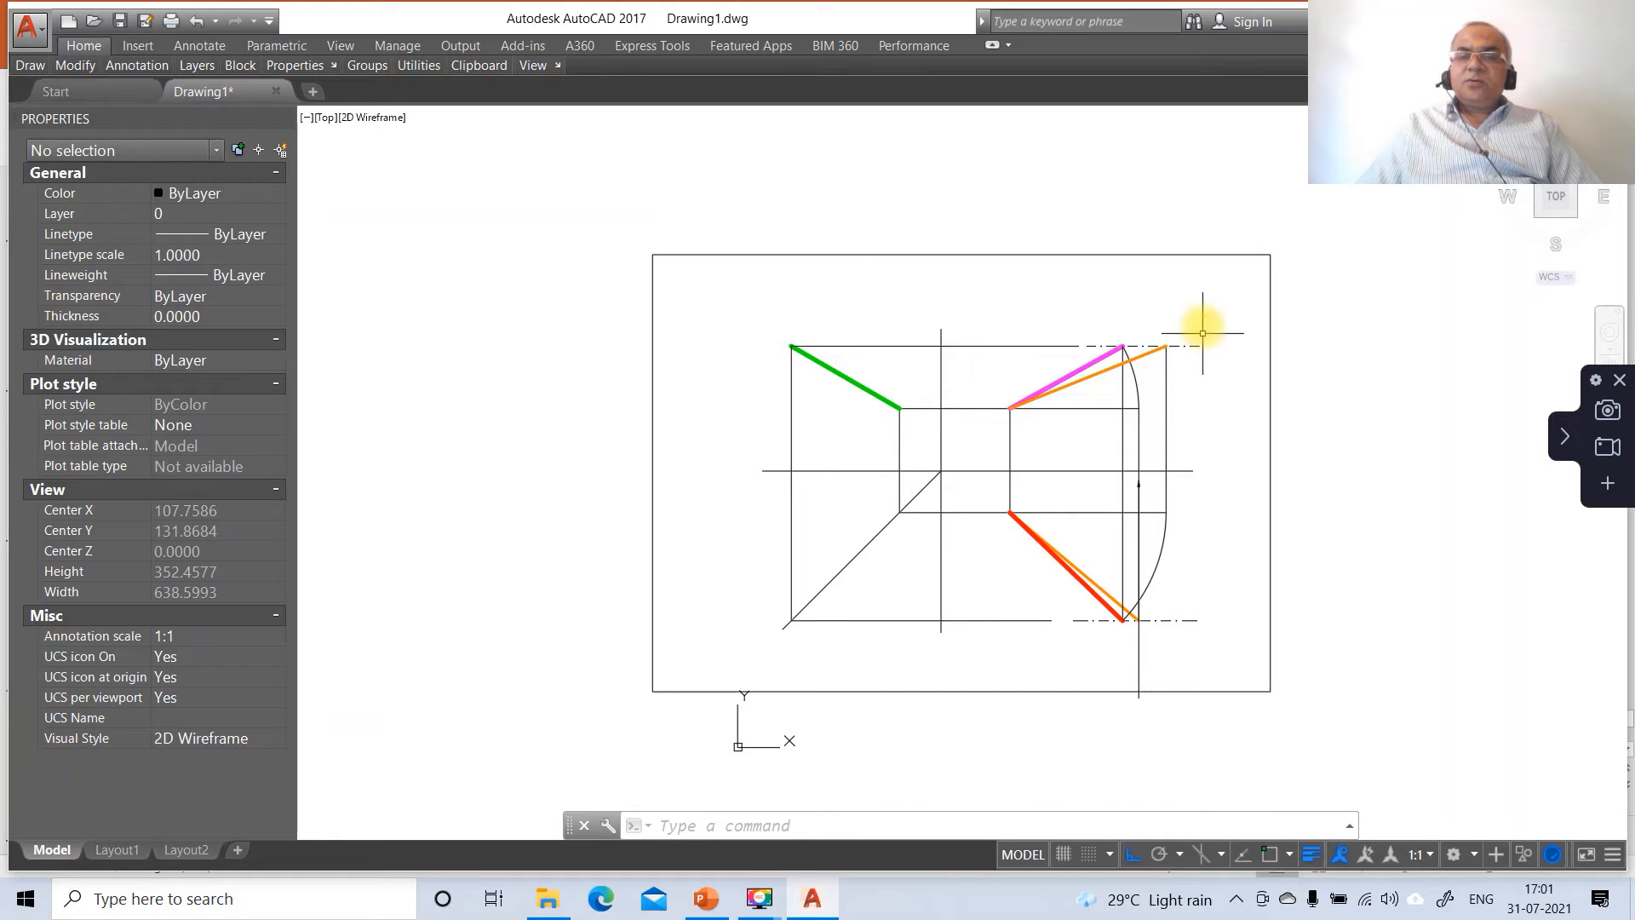
Step: Turn ortho off and add an unannotated leader with its arrowhead on the front view arc, using the Nearest snap
{"action": "left_click", "coordinate": [1128, 855]}
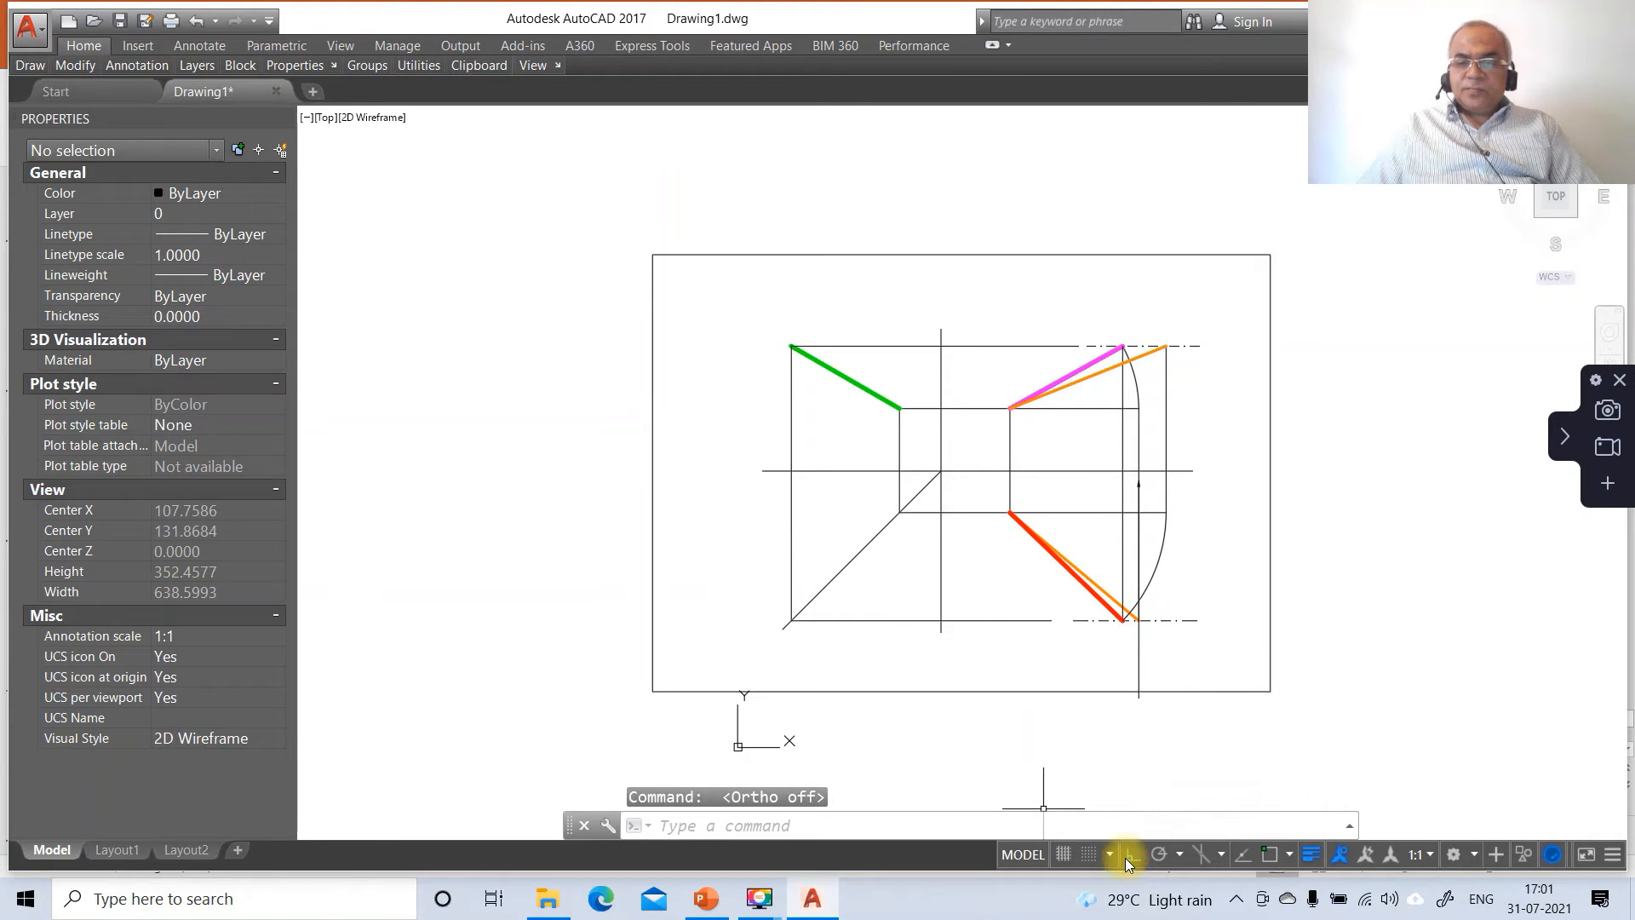
{"action": "type", "text": "leader"}
{"action": "key", "text": "Return"}
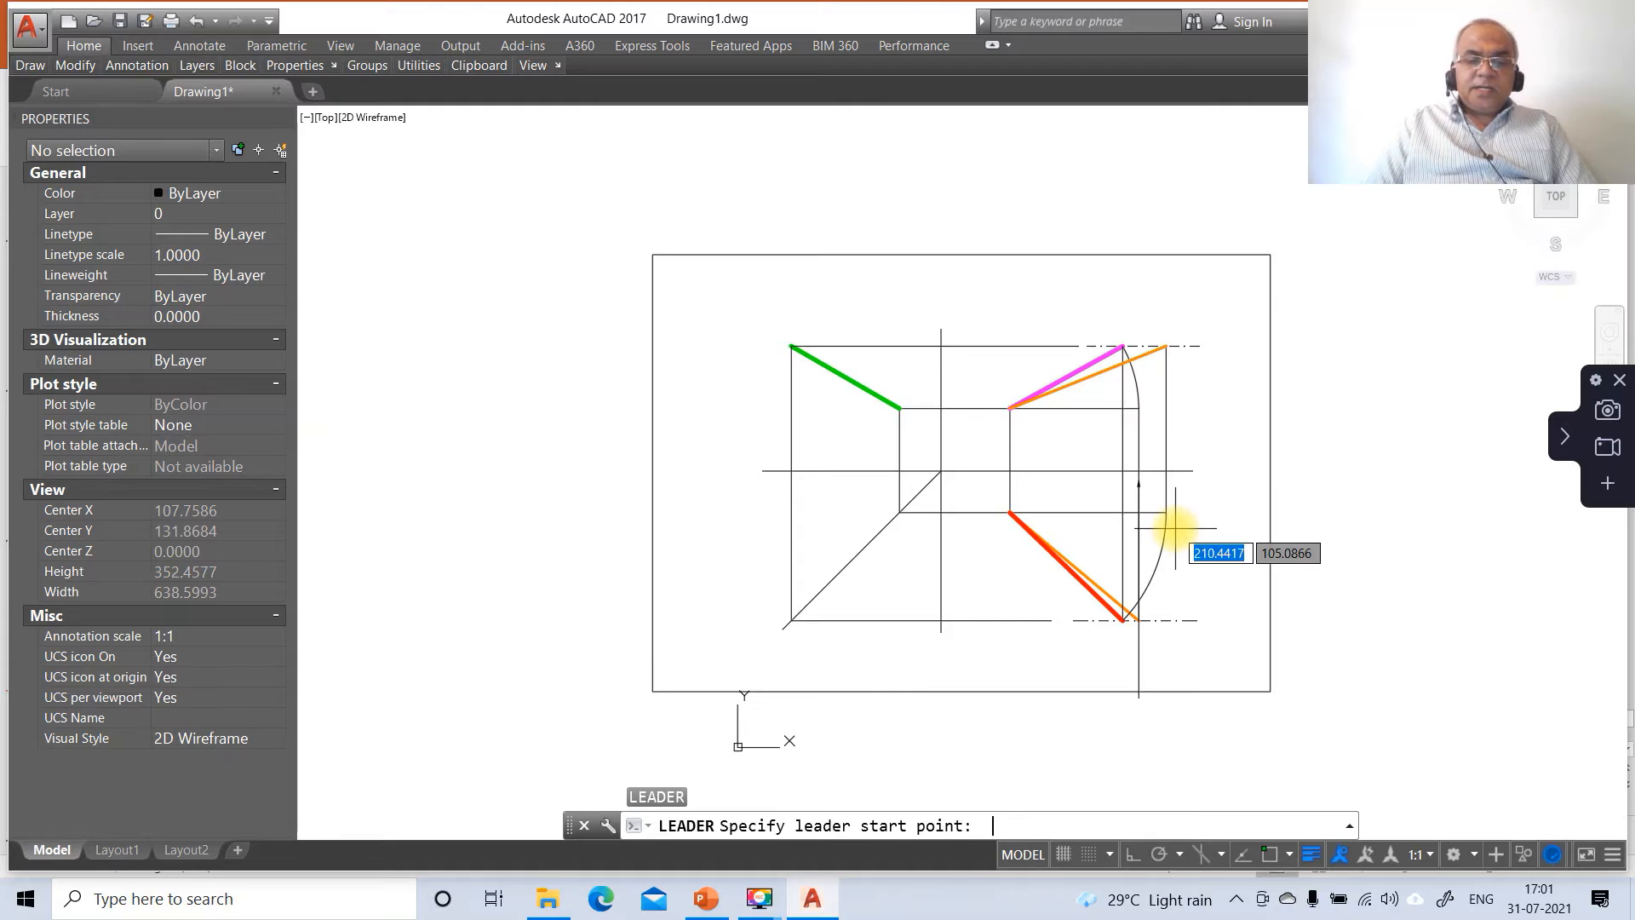
{"action": "type", "text": "NEA"}
{"action": "key", "text": "Return"}
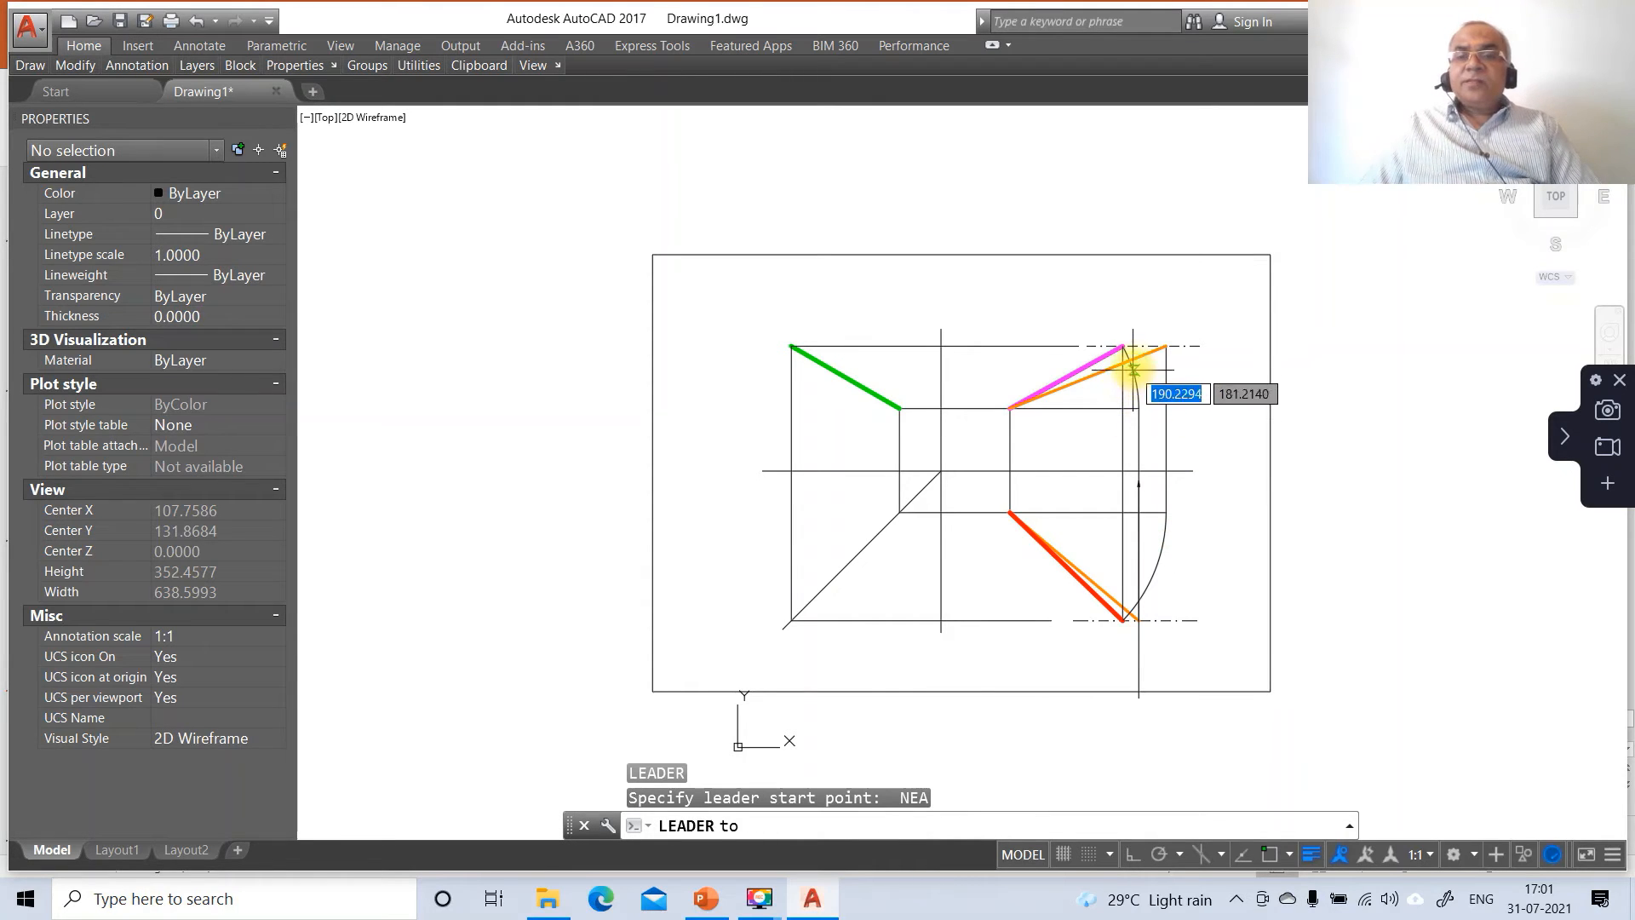
{"action": "left_click", "coordinate": [1133, 371]}
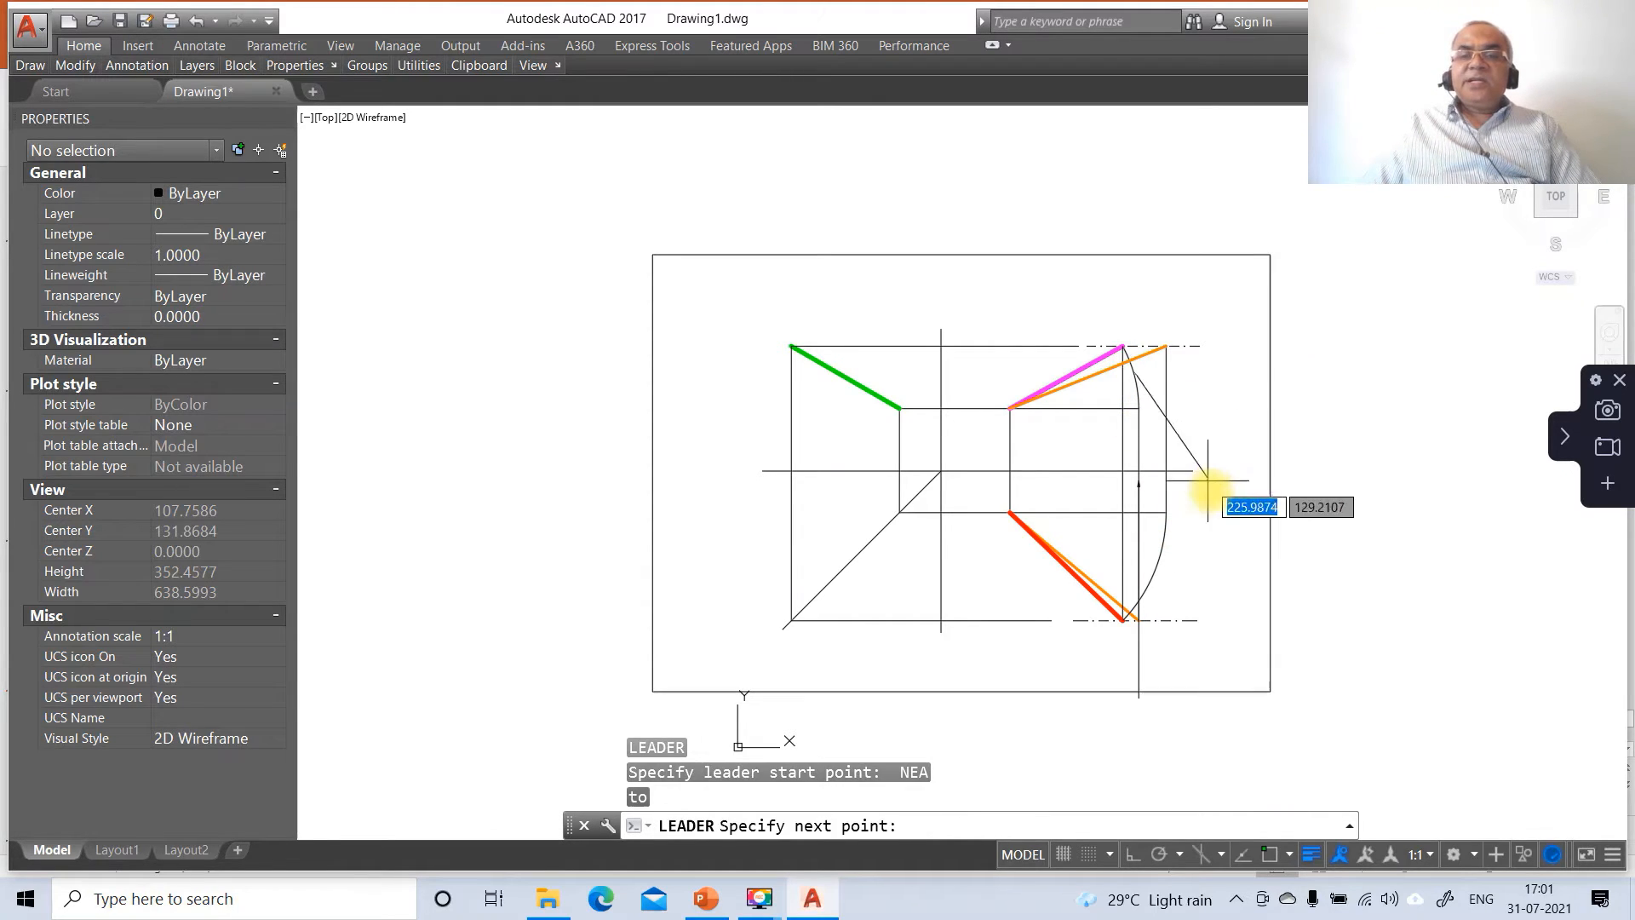
{"action": "left_click", "coordinate": [1176, 544]}
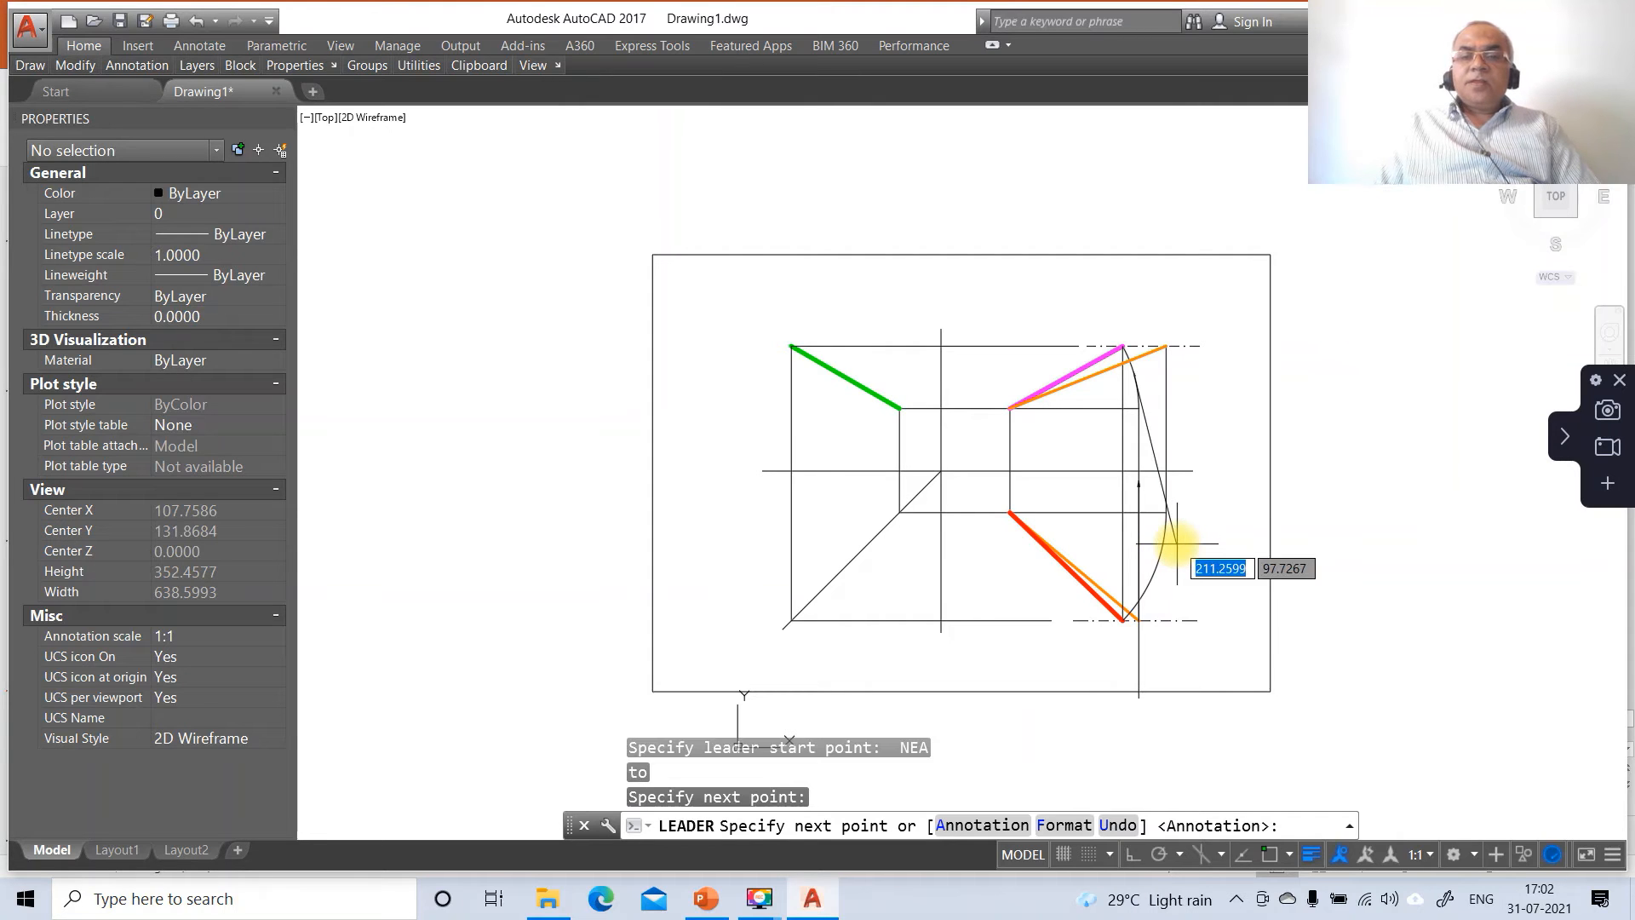
{"action": "key", "text": "Return"}
{"action": "key", "text": "Return"}
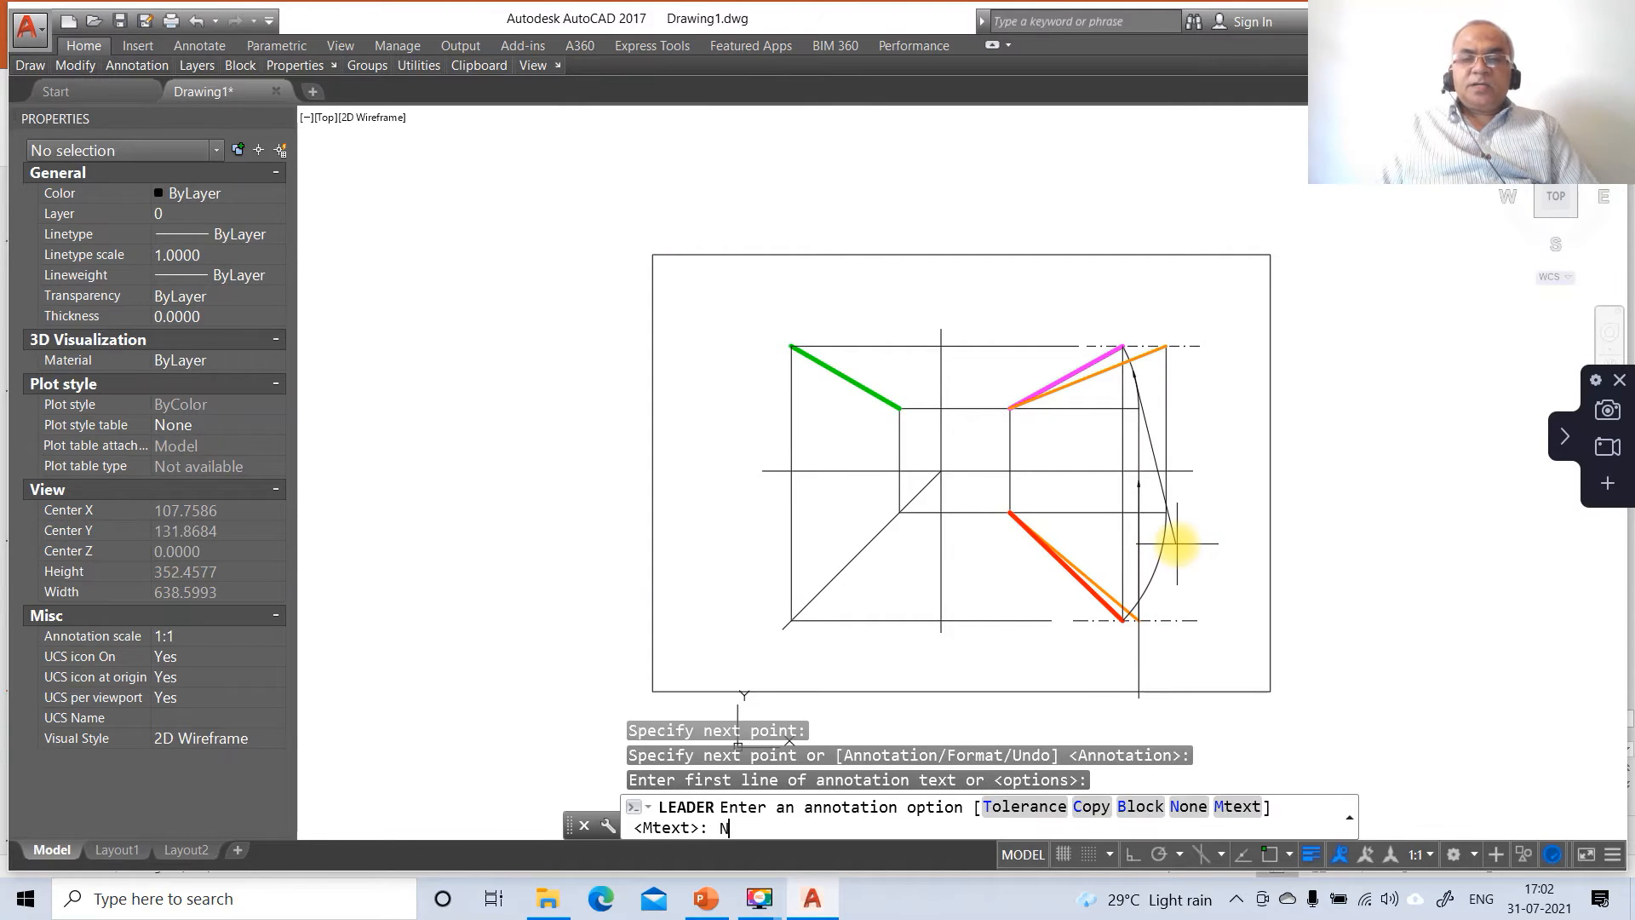
{"action": "type", "text": "N"}
{"action": "key", "text": "Return"}
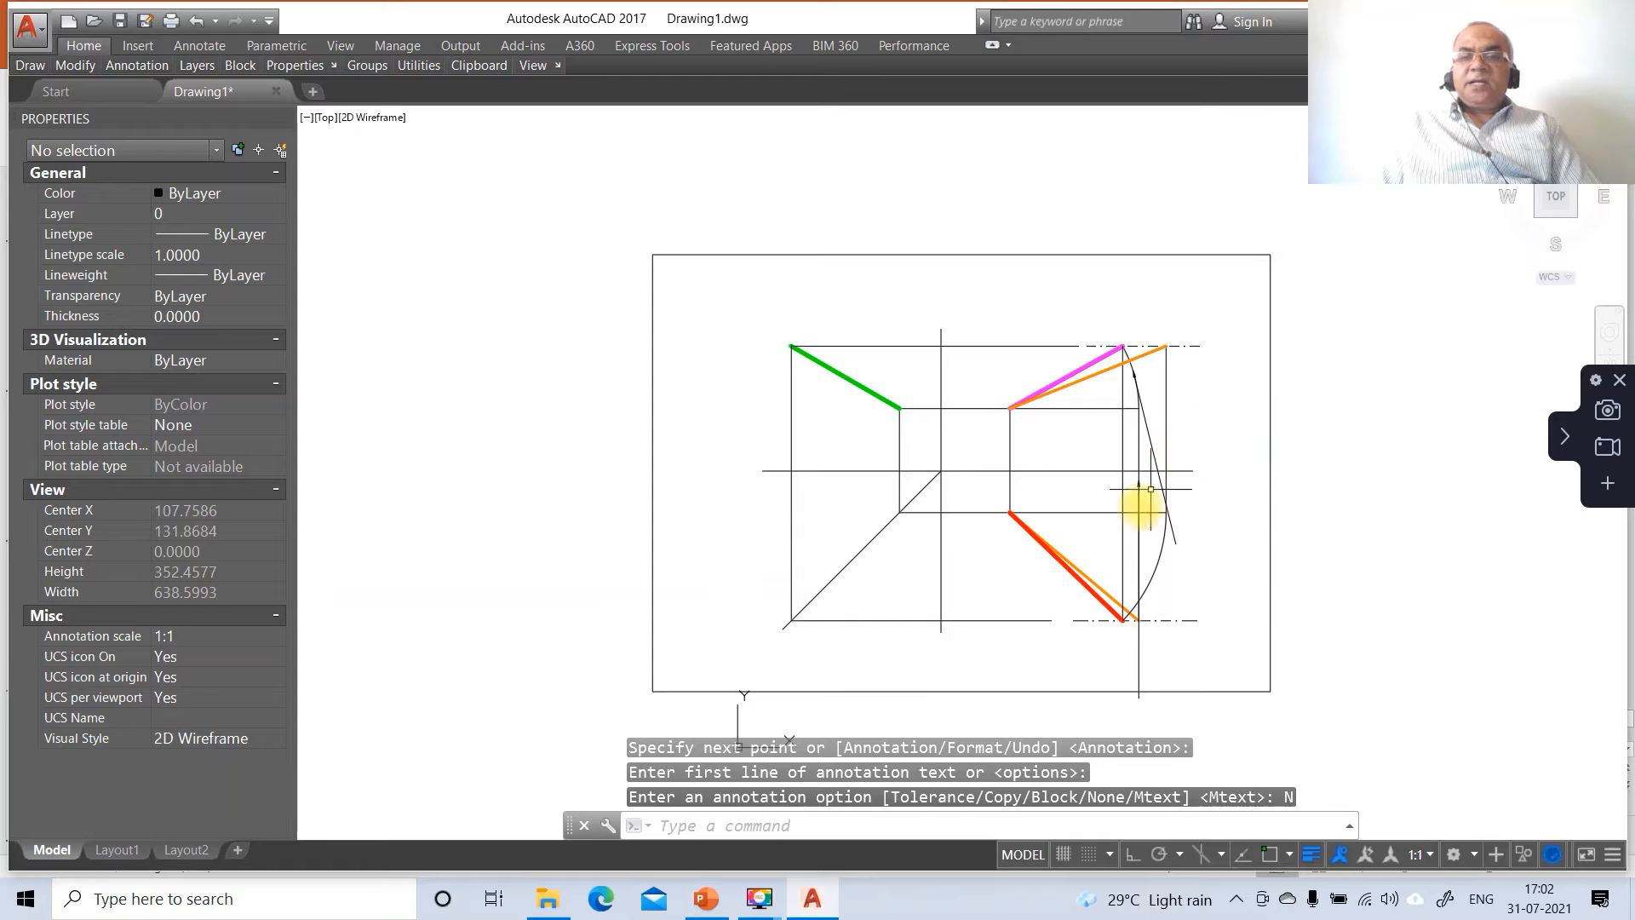
Step: Turn ortho on and add an unannotated downward leader arrow on the vertical projector from the magenta line's upper end, using the Nearest snap
{"action": "key", "text": "Return"}
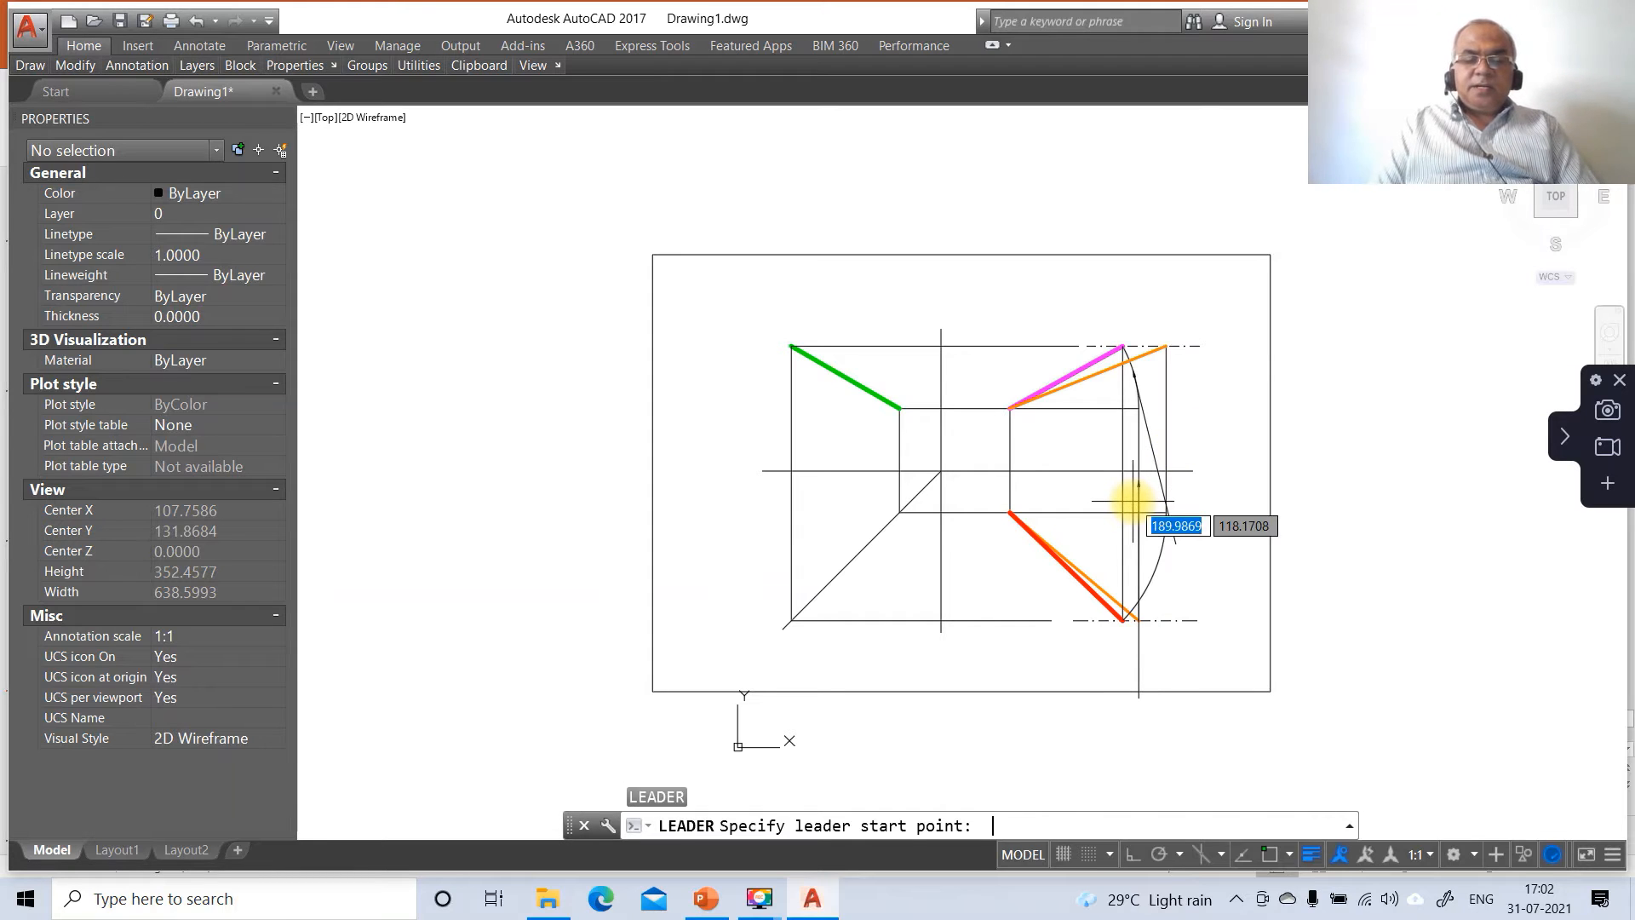
{"action": "type", "text": "NEA"}
{"action": "key", "text": "Return"}
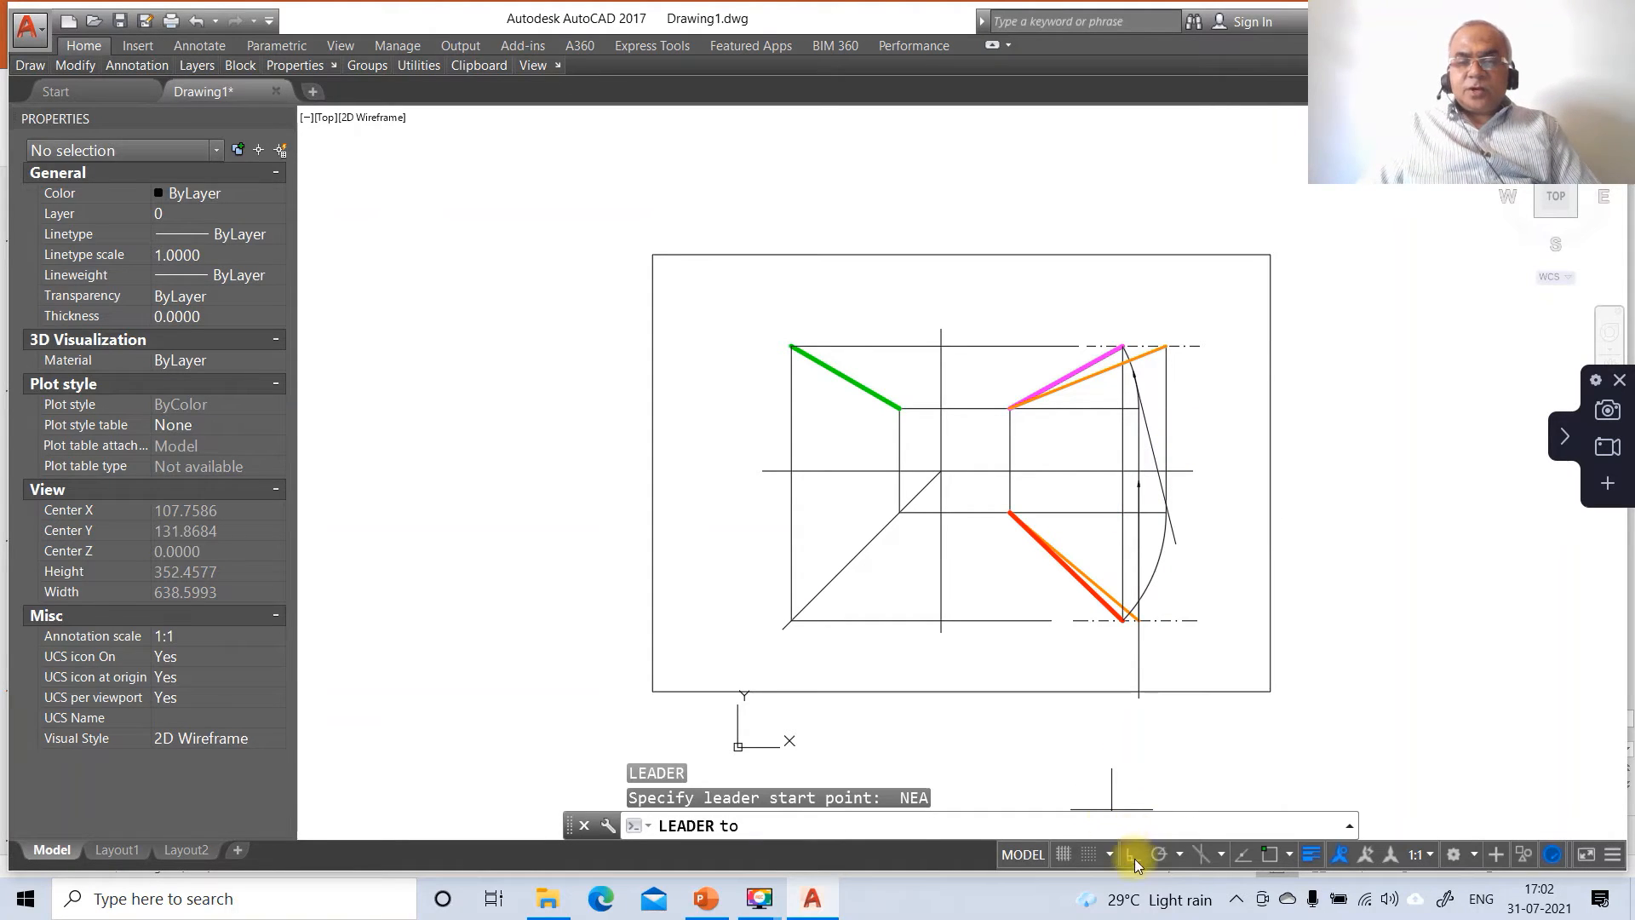
{"action": "left_click", "coordinate": [1133, 856]}
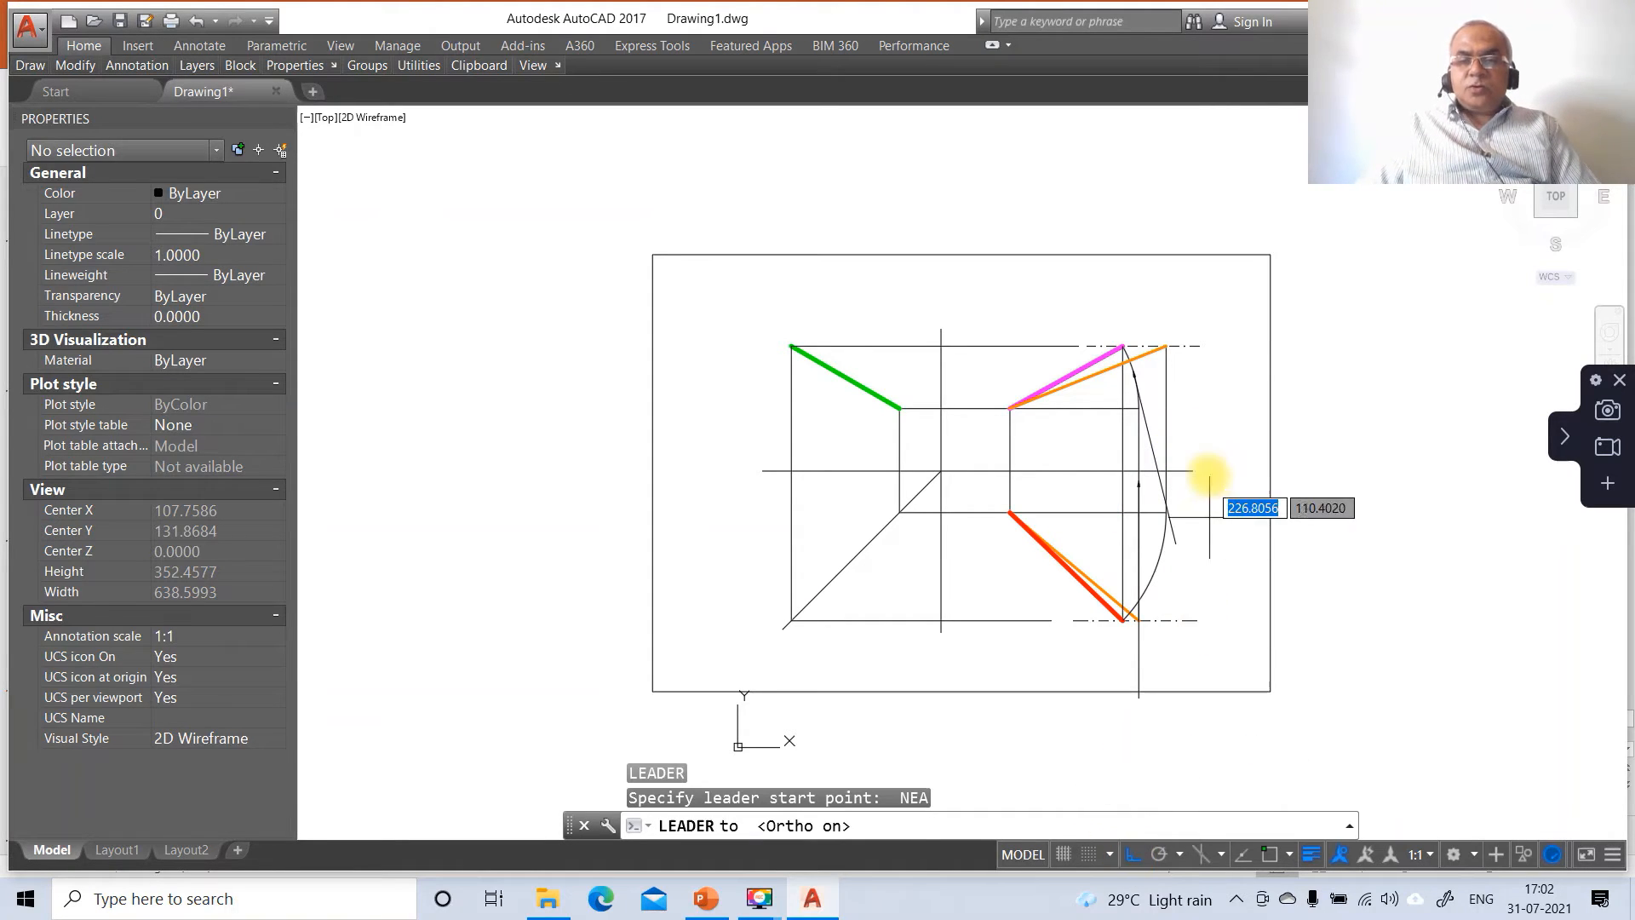
{"action": "left_click", "coordinate": [1122, 460]}
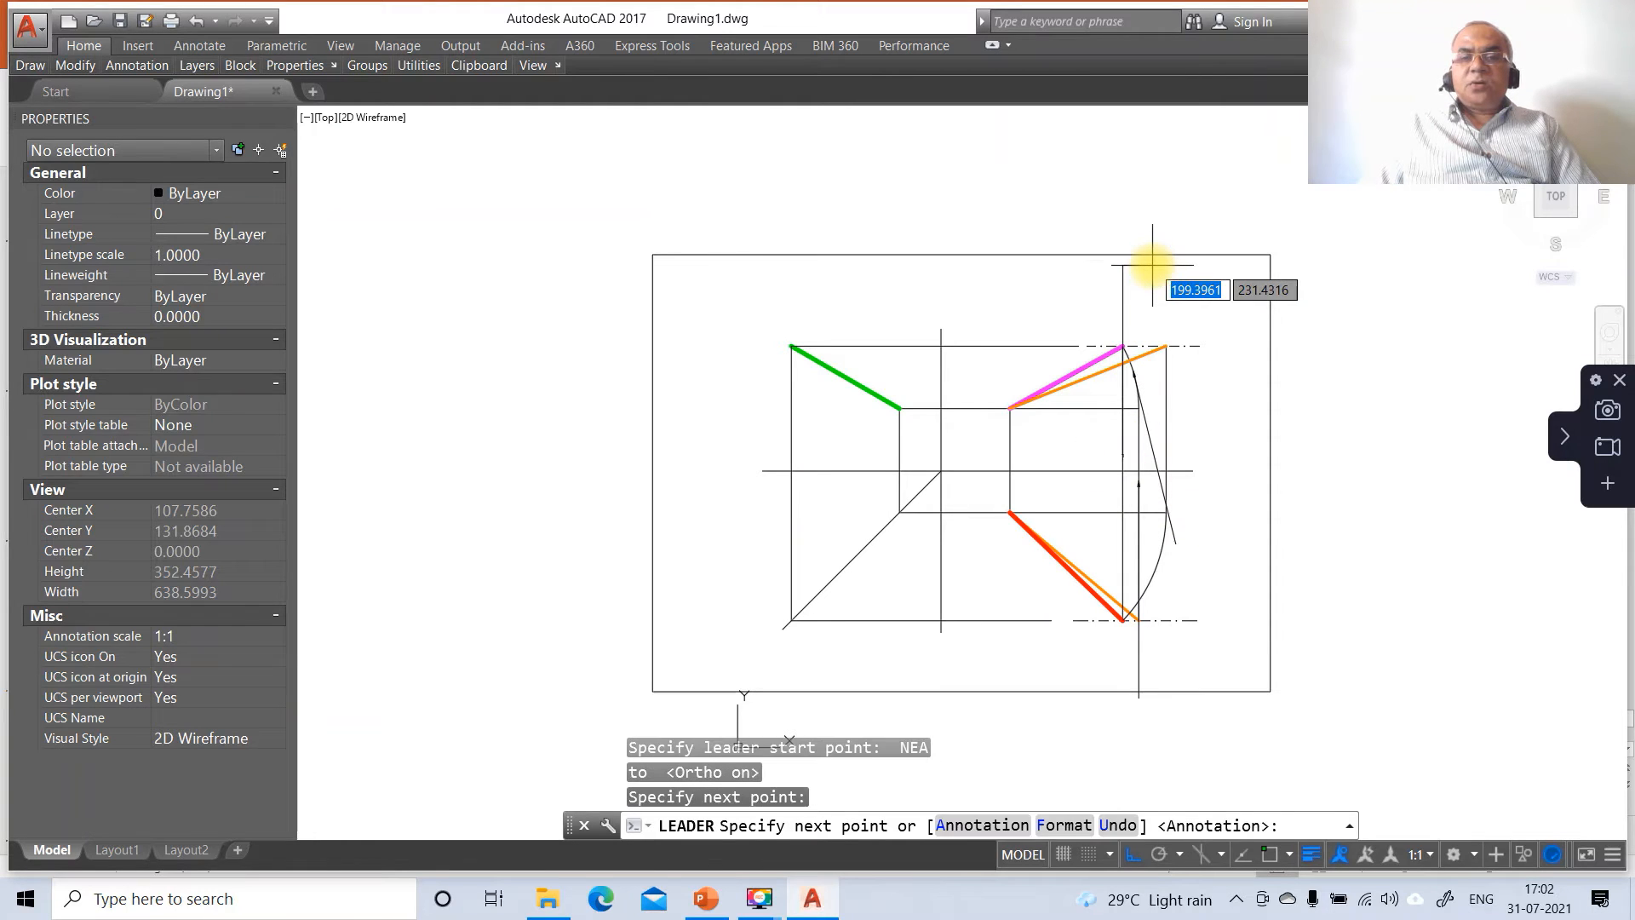
{"action": "key", "text": "Return"}
{"action": "key", "text": "Return"}
{"action": "type", "text": "N"}
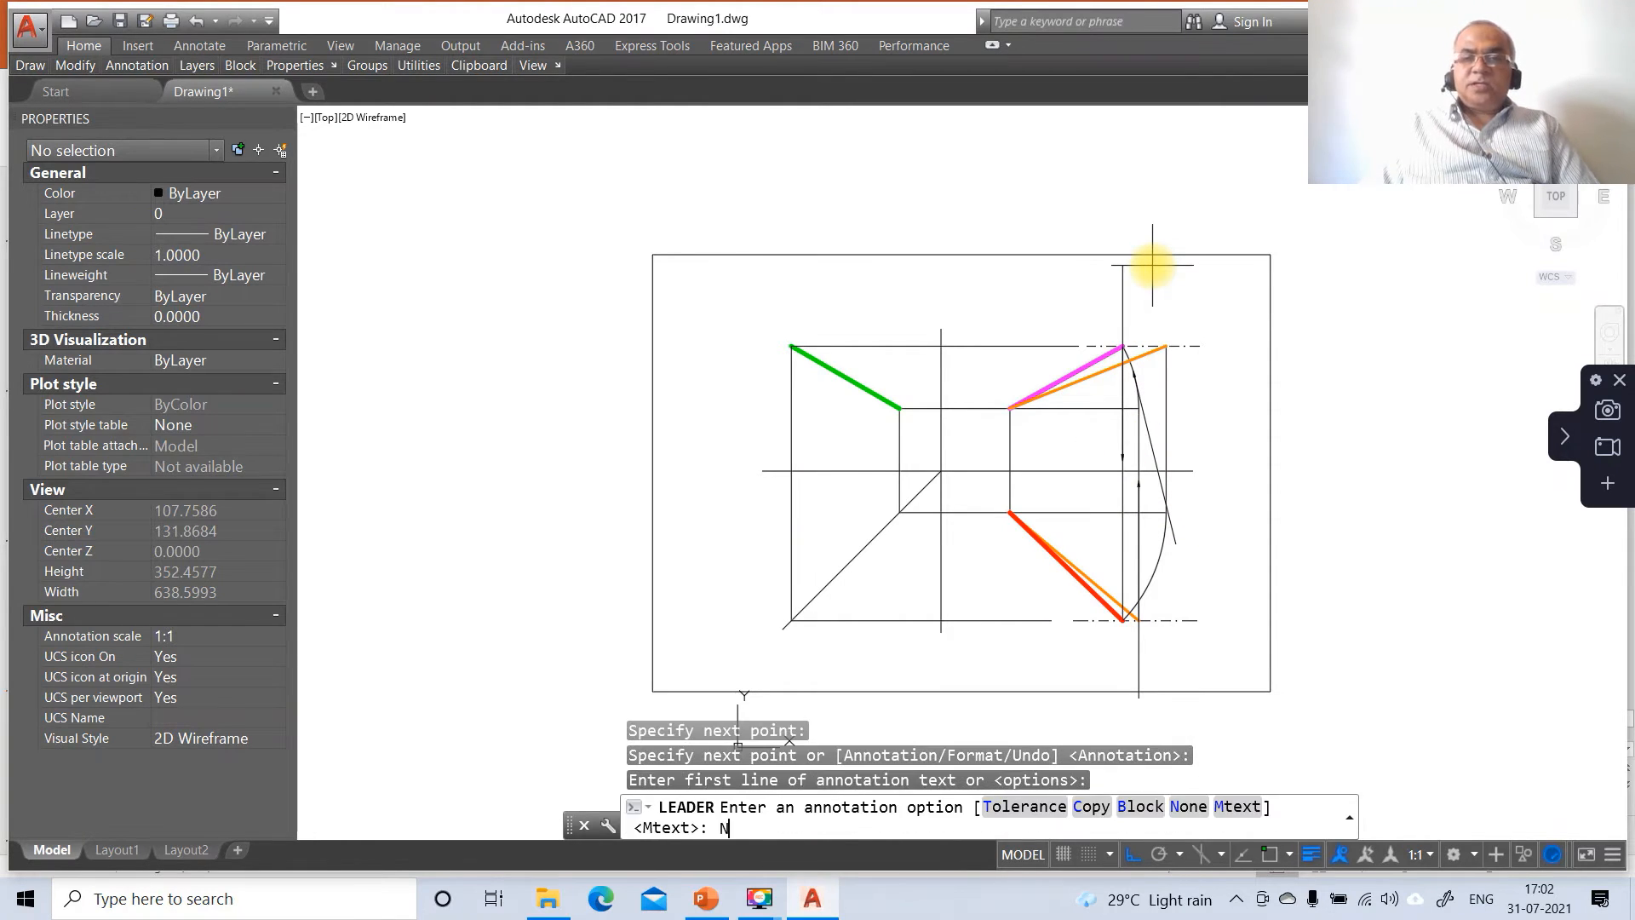
{"action": "key", "text": "Return"}
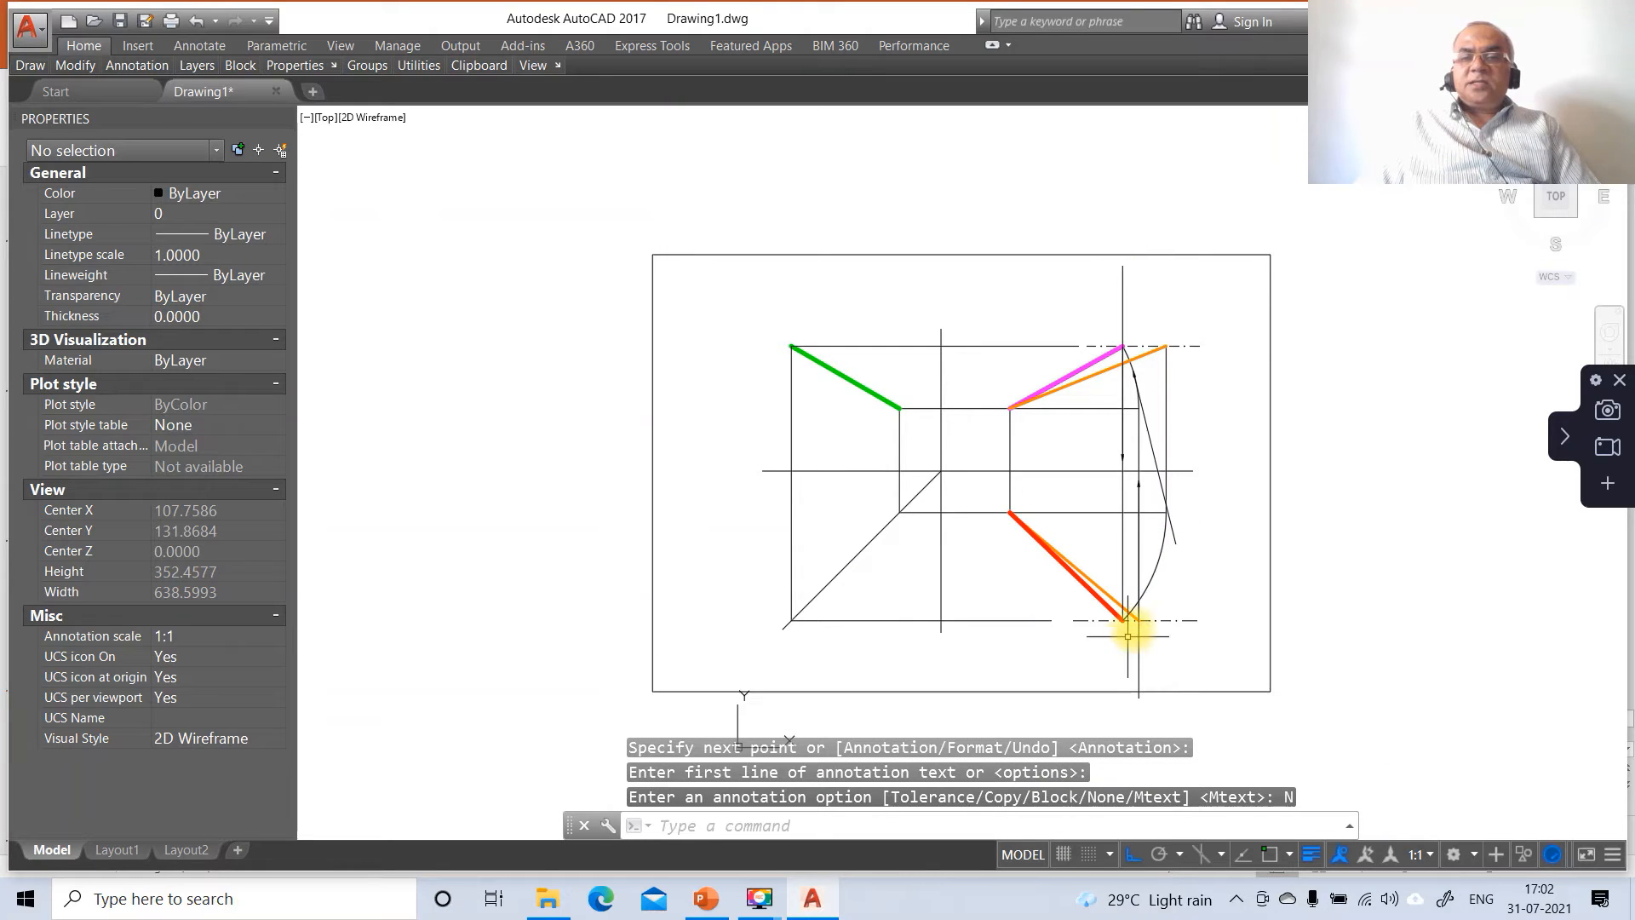
Step: Turn ortho off and add an unannotated leader with its arrowhead pointing up along the top view arc, using the Nearest snap
{"action": "left_click", "coordinate": [1134, 854]}
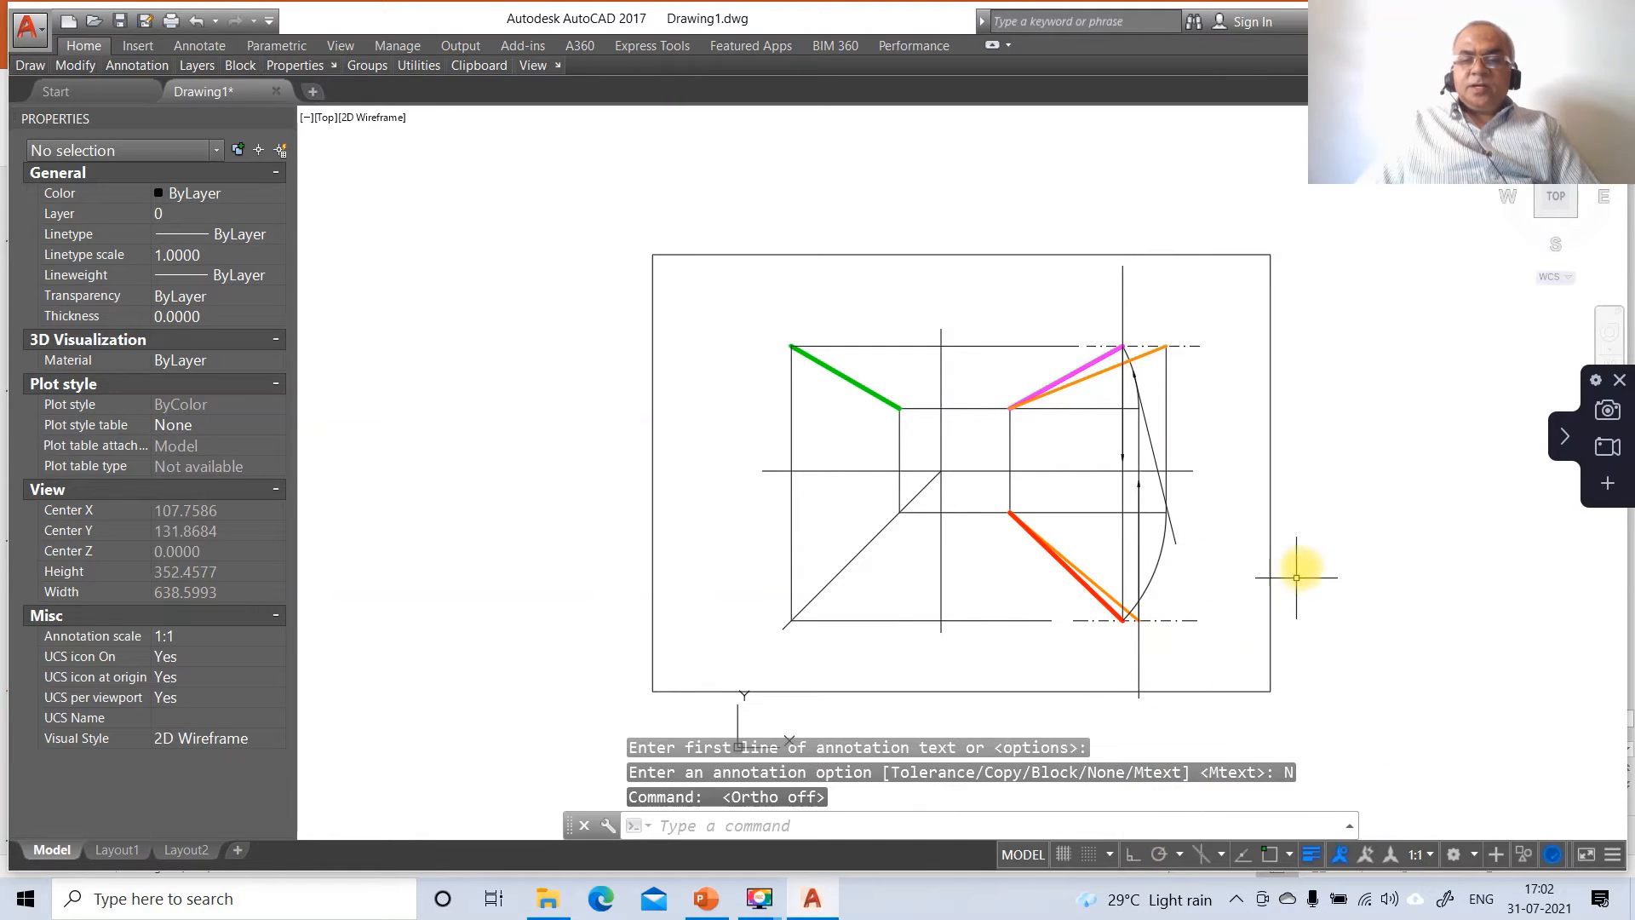
{"action": "type", "text": "leader"}
{"action": "key", "text": "Return"}
{"action": "type", "text": "nea"}
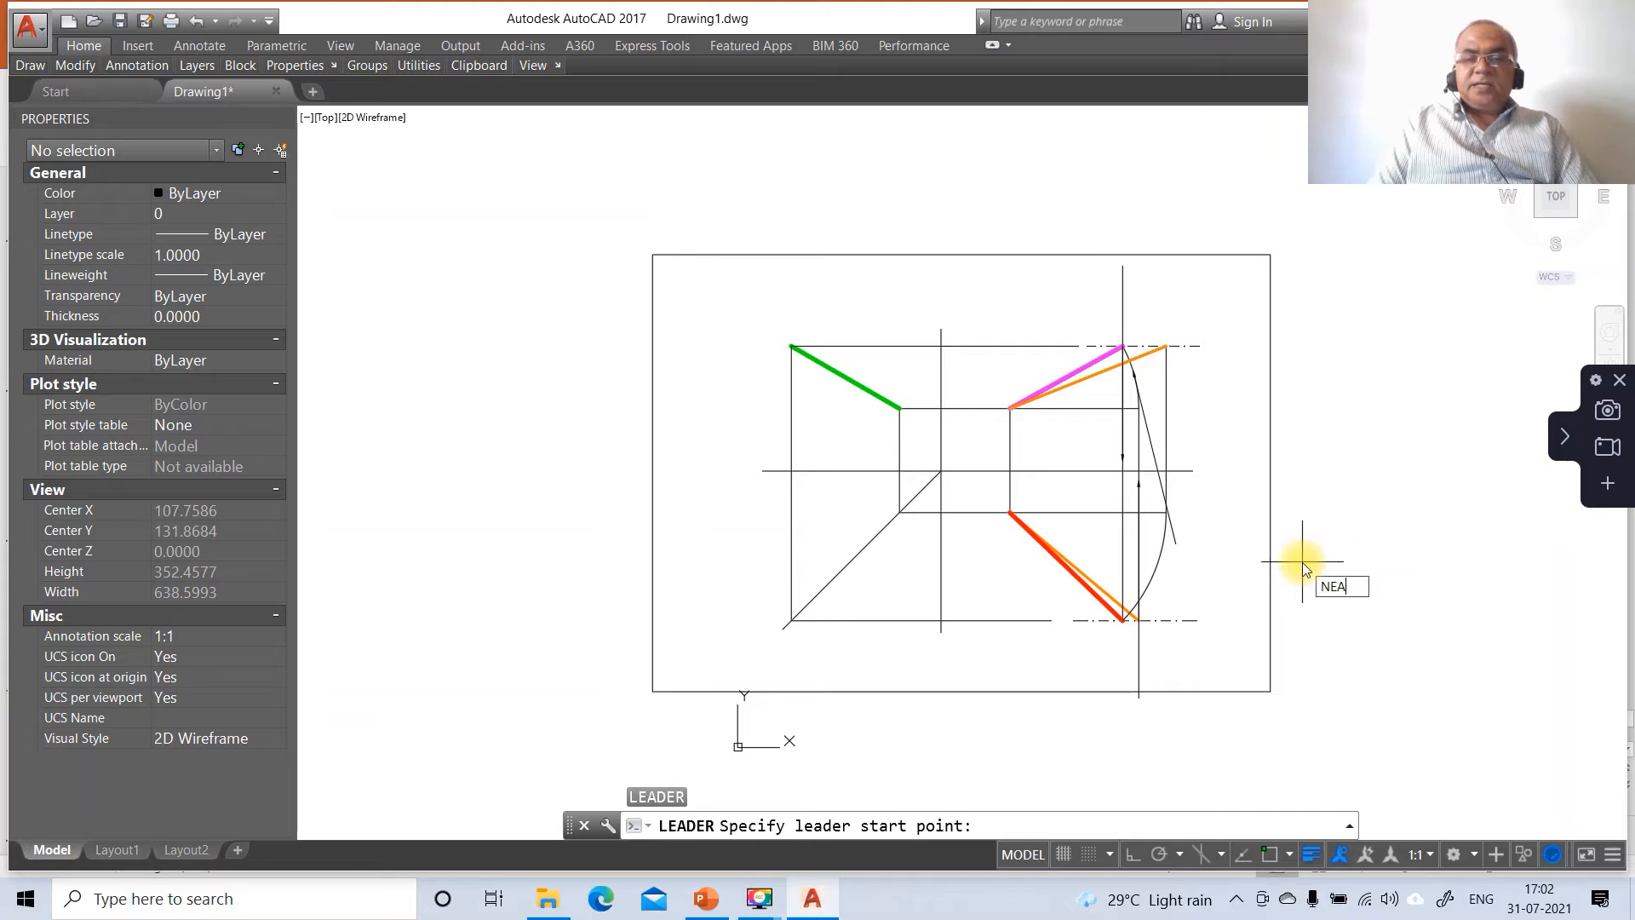
{"action": "key", "text": "Return"}
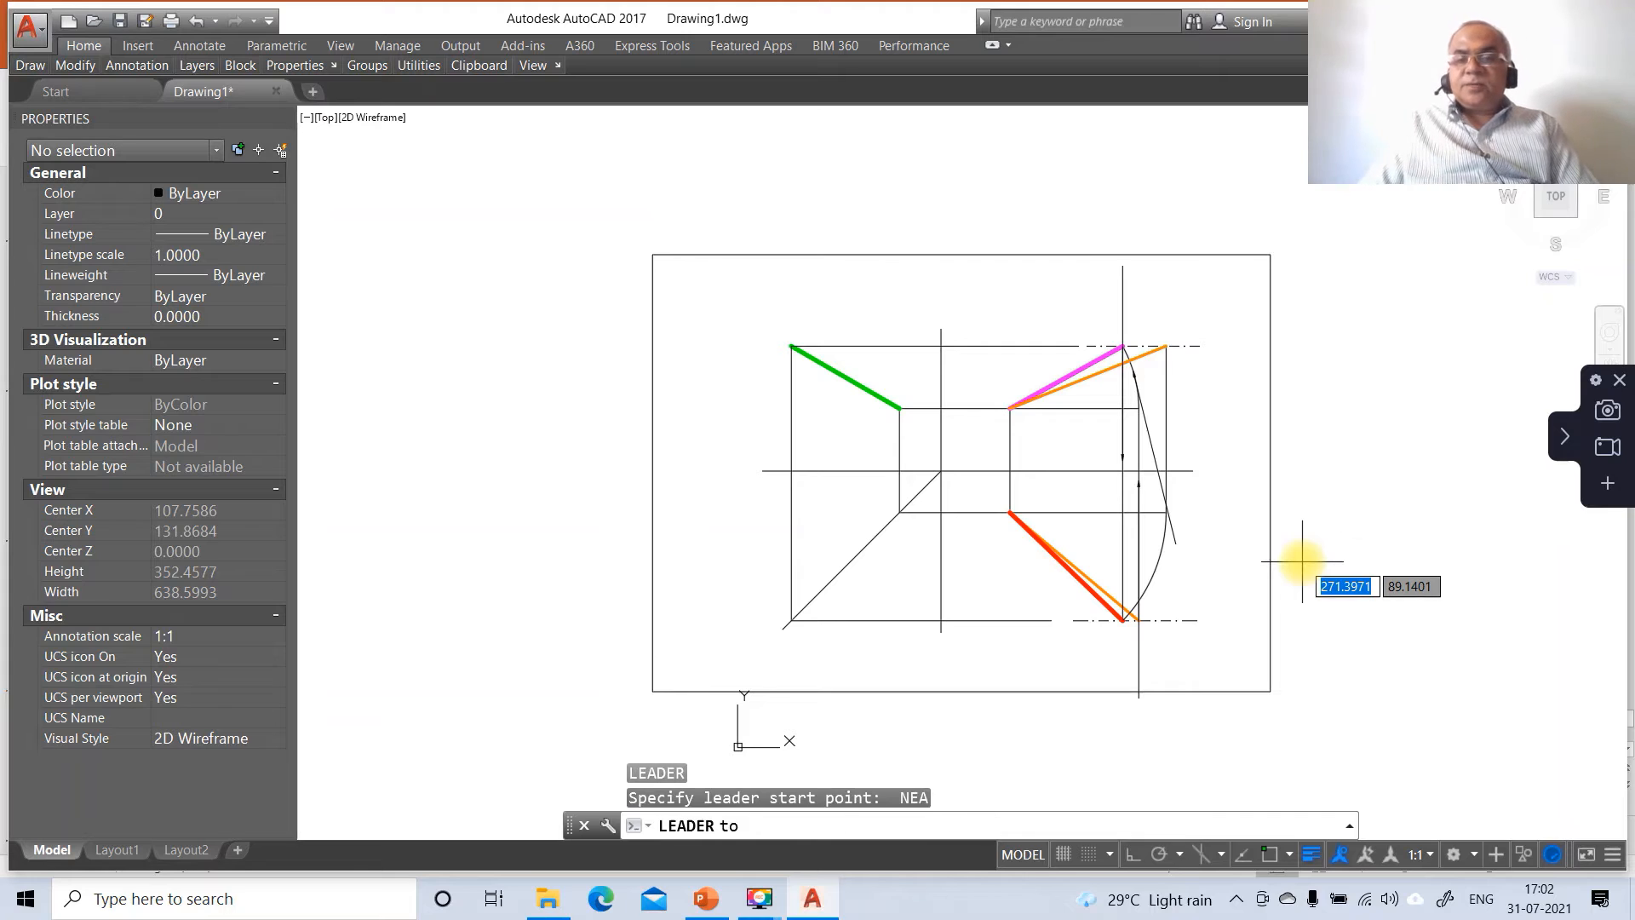
{"action": "left_click", "coordinate": [1164, 550]}
{"action": "left_click", "coordinate": [1123, 683]}
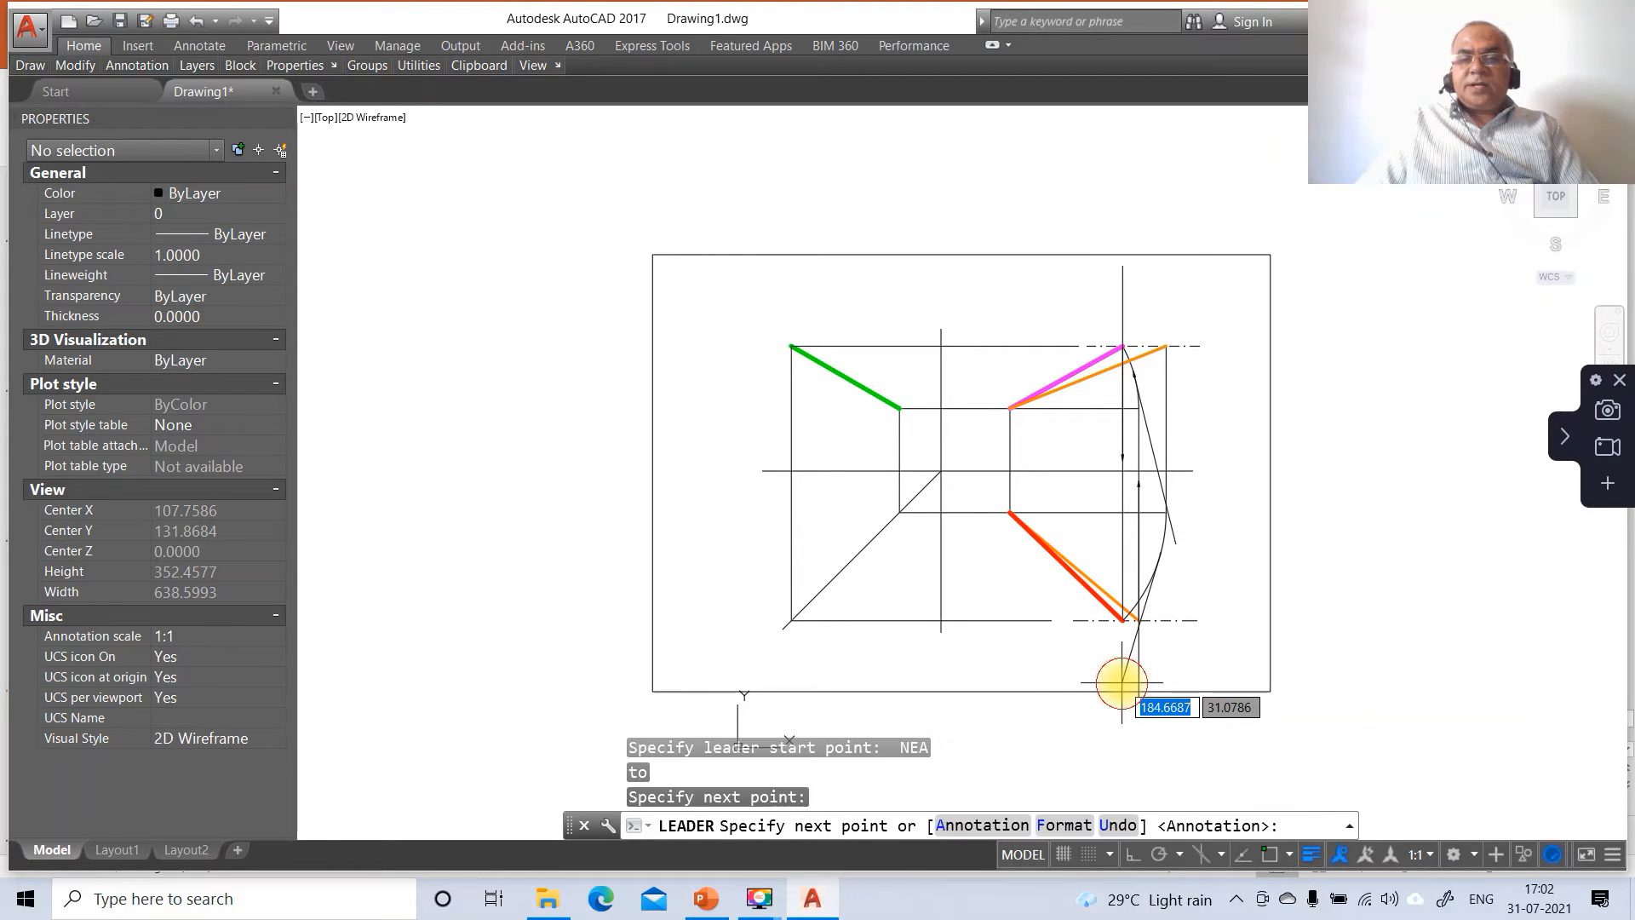
{"action": "key", "text": "Return"}
{"action": "key", "text": "Return"}
{"action": "type", "text": "n"}
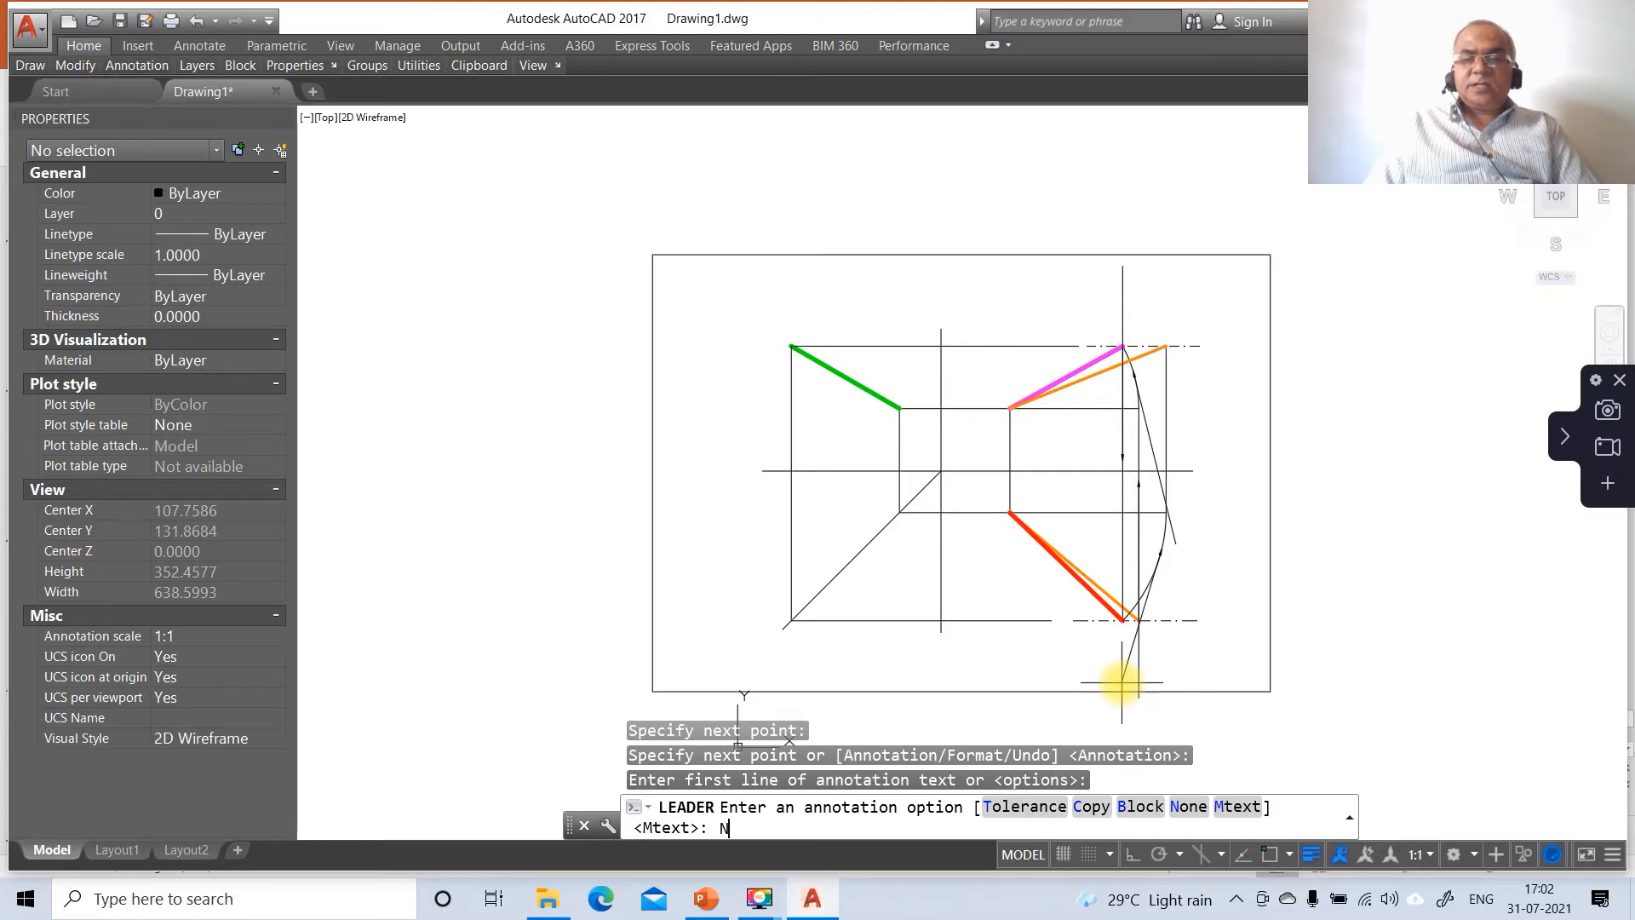
{"action": "key", "text": "Return"}
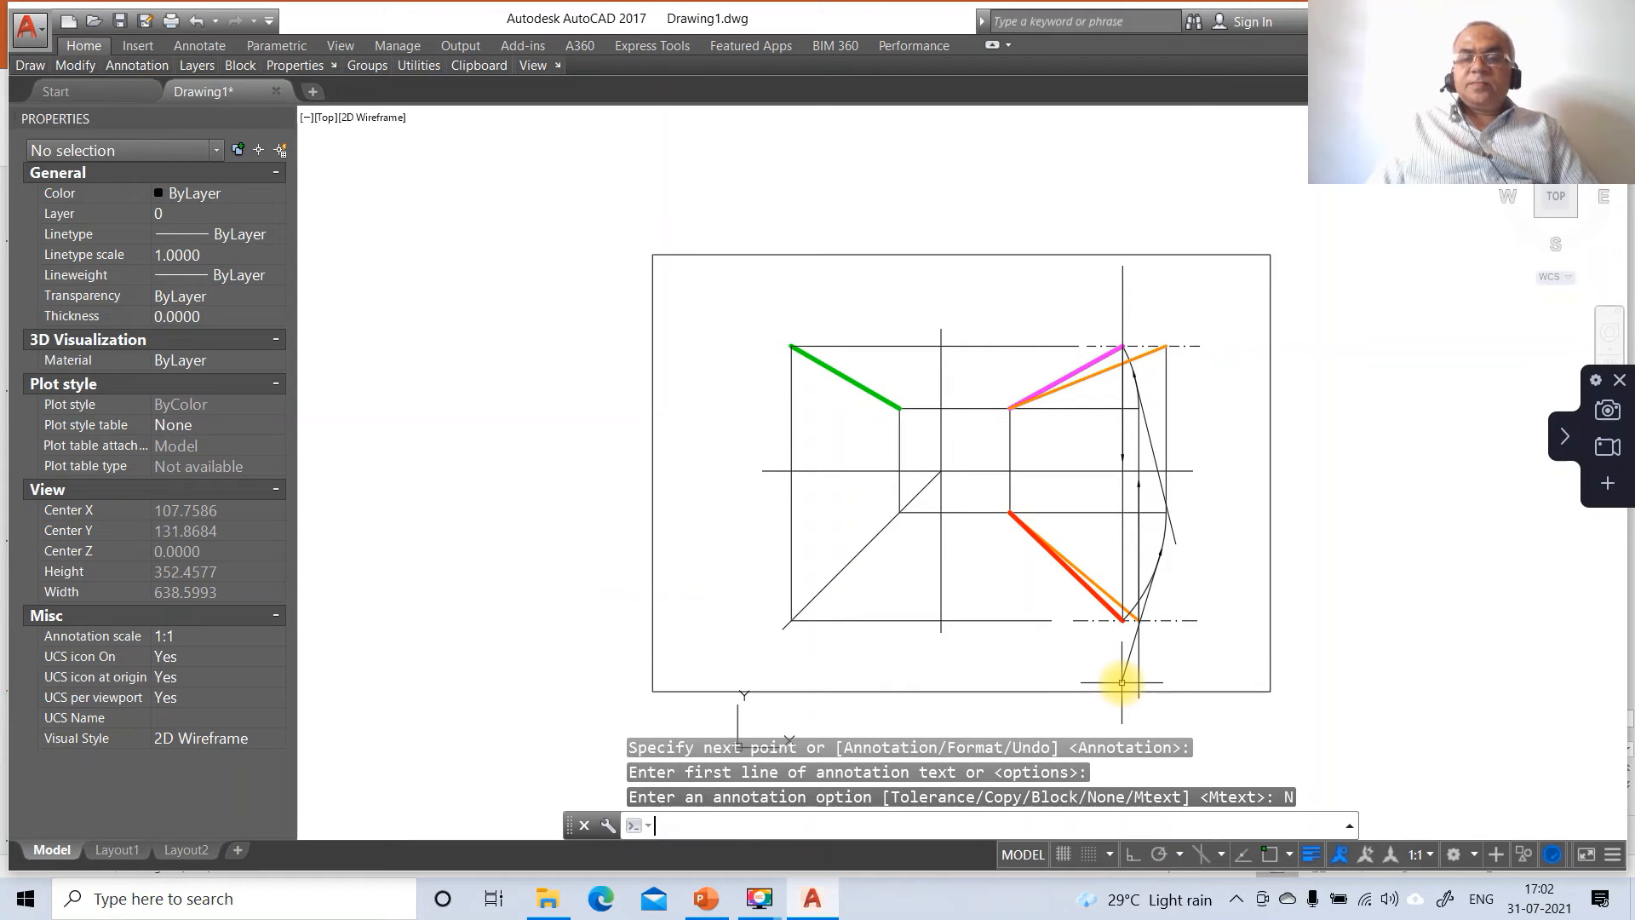
Step: Turn ortho on and add an unannotated upward leader arrow on the projector from the top view arc's end to the orange front view line
{"action": "left_click", "coordinate": [1133, 854]}
{"action": "key", "text": "Return"}
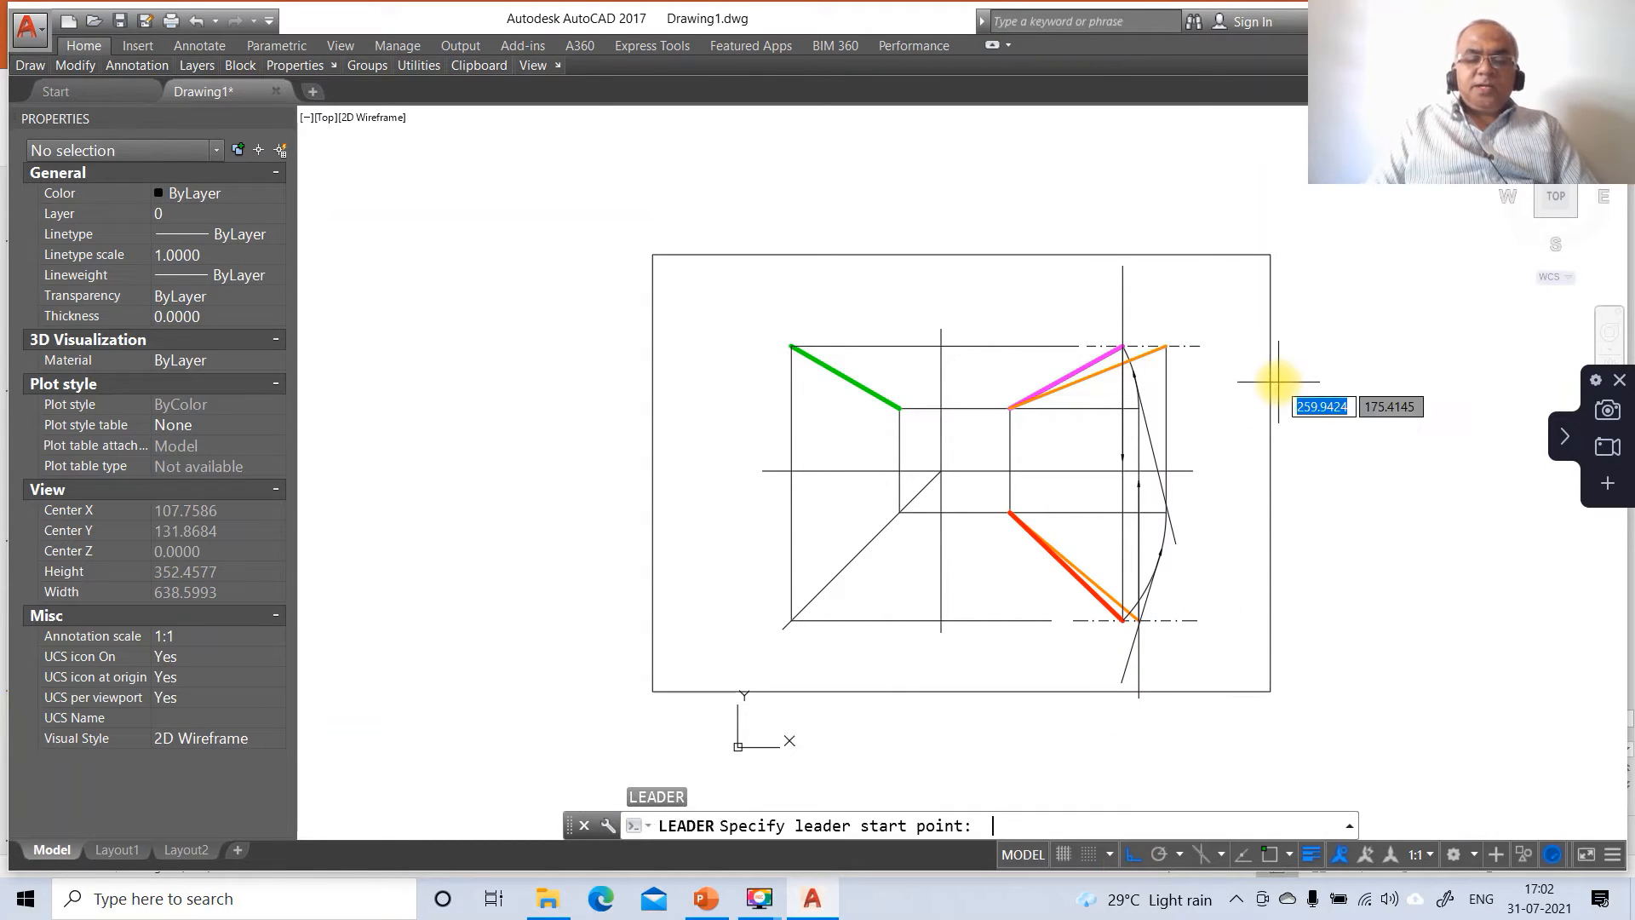
{"action": "type", "text": "NEA"}
{"action": "key", "text": "Return"}
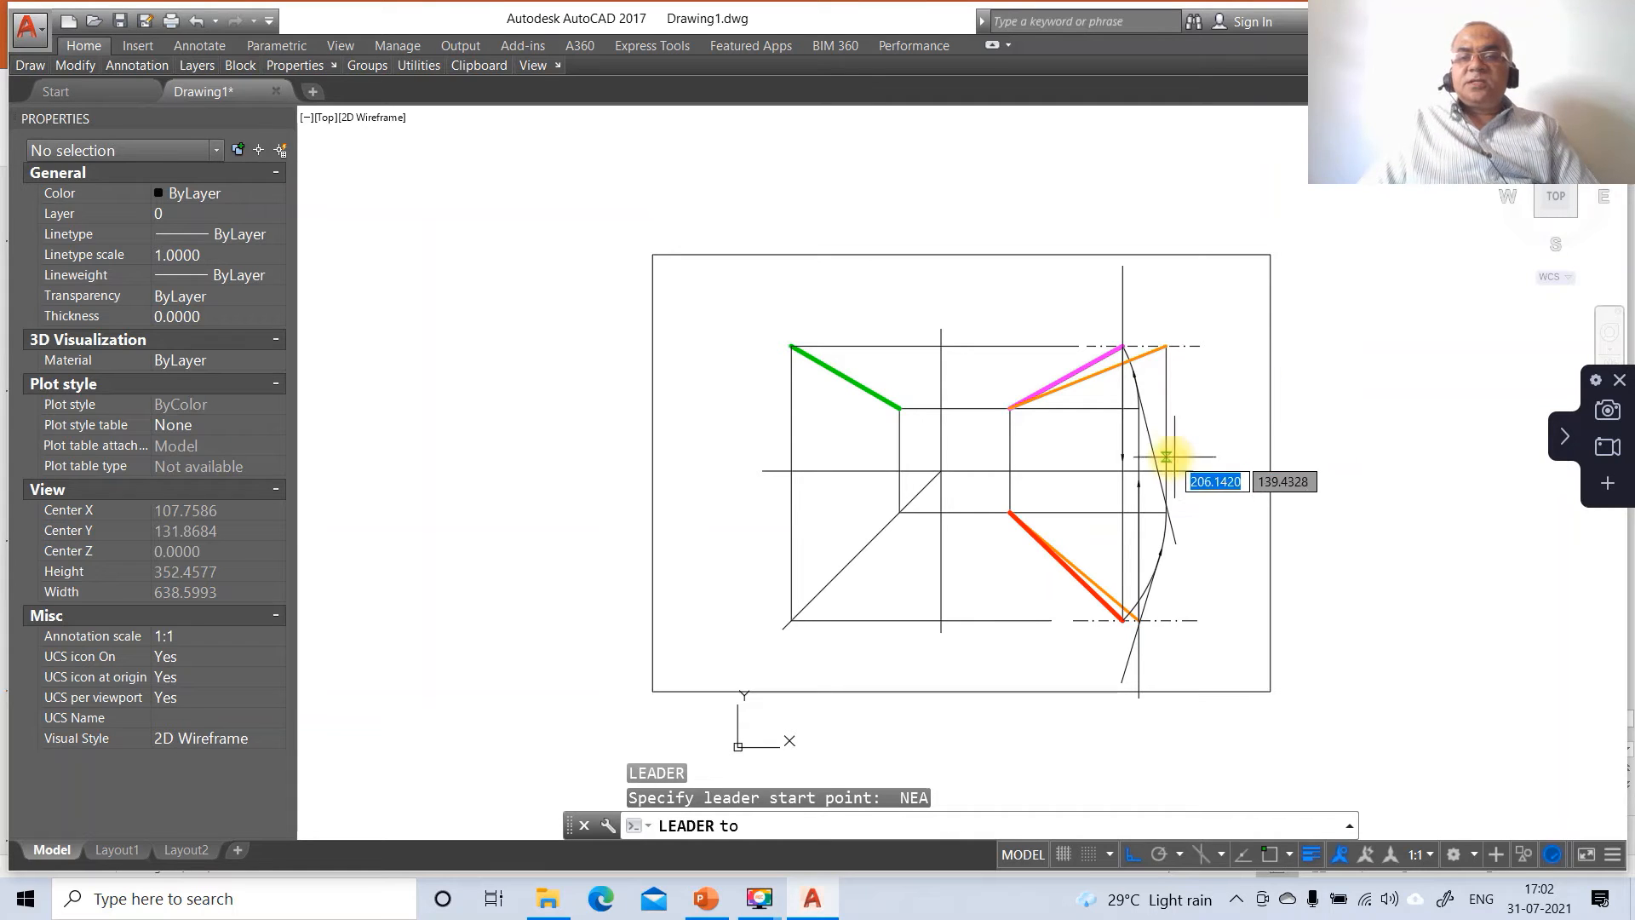
{"action": "left_click", "coordinate": [1159, 407]}
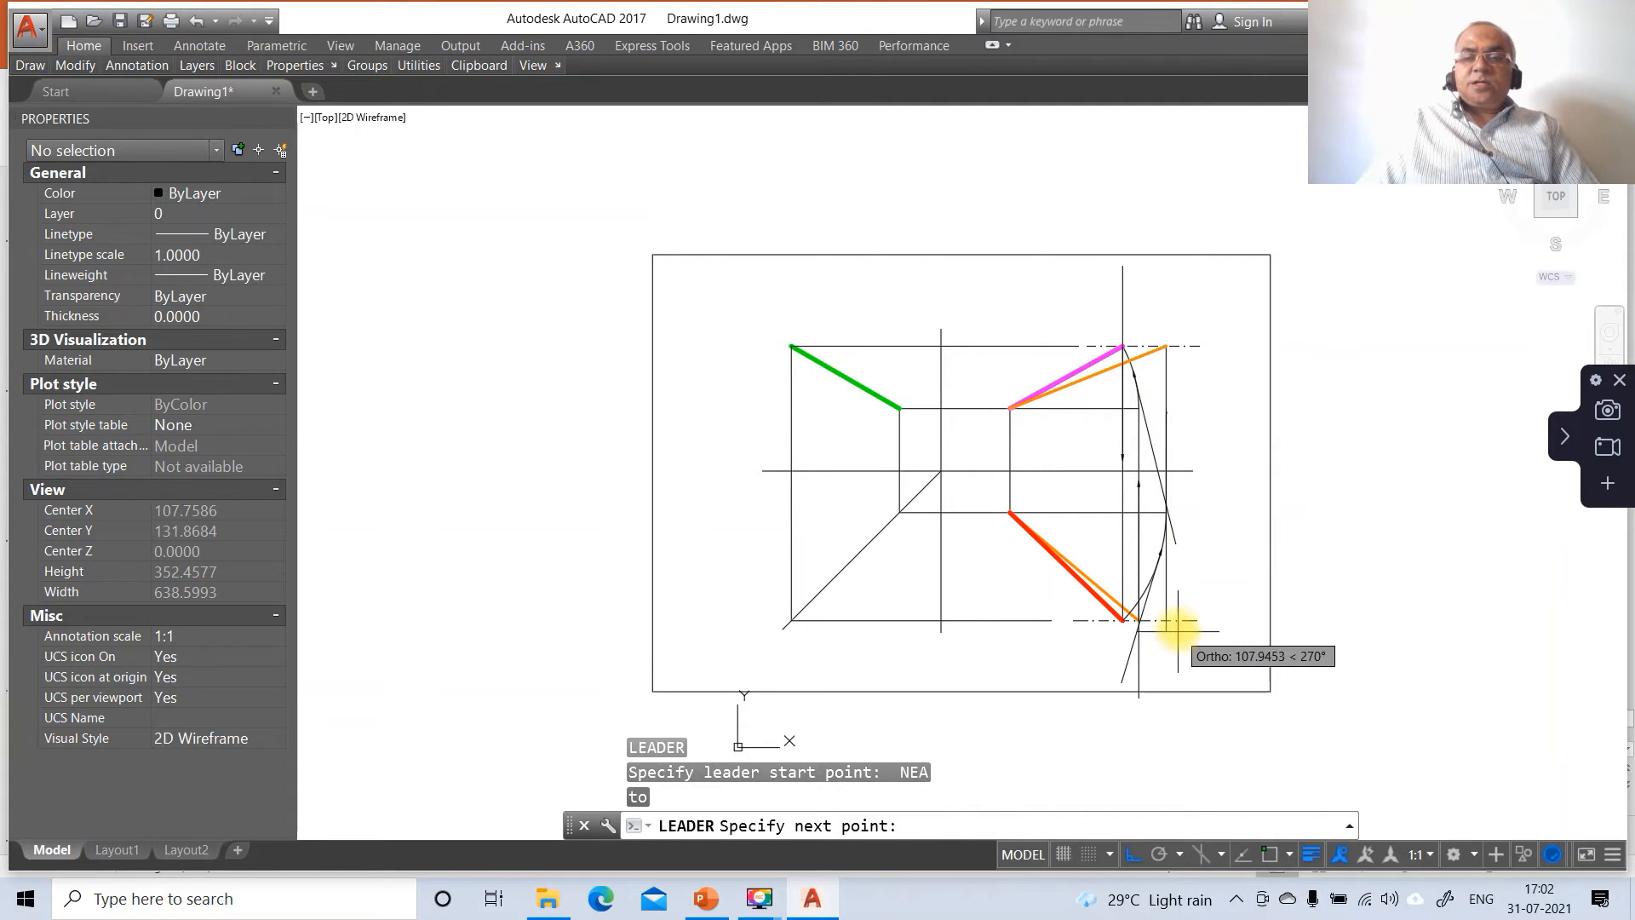
{"action": "key", "text": "Return"}
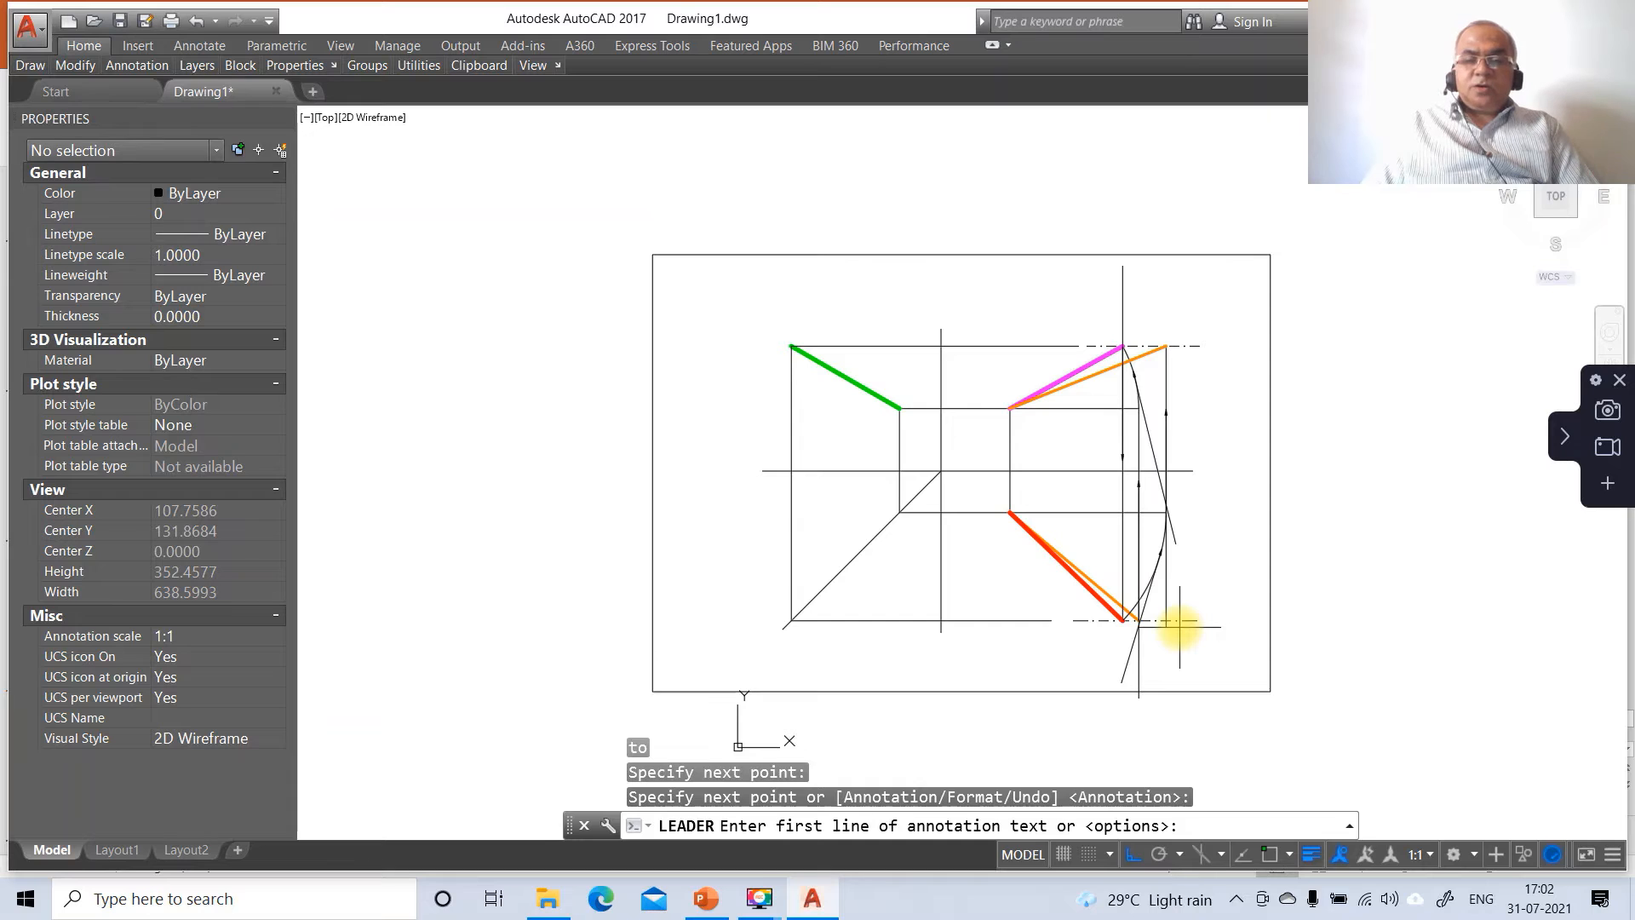
{"action": "key", "text": "Return"}
{"action": "type", "text": "N"}
{"action": "key", "text": "Return"}
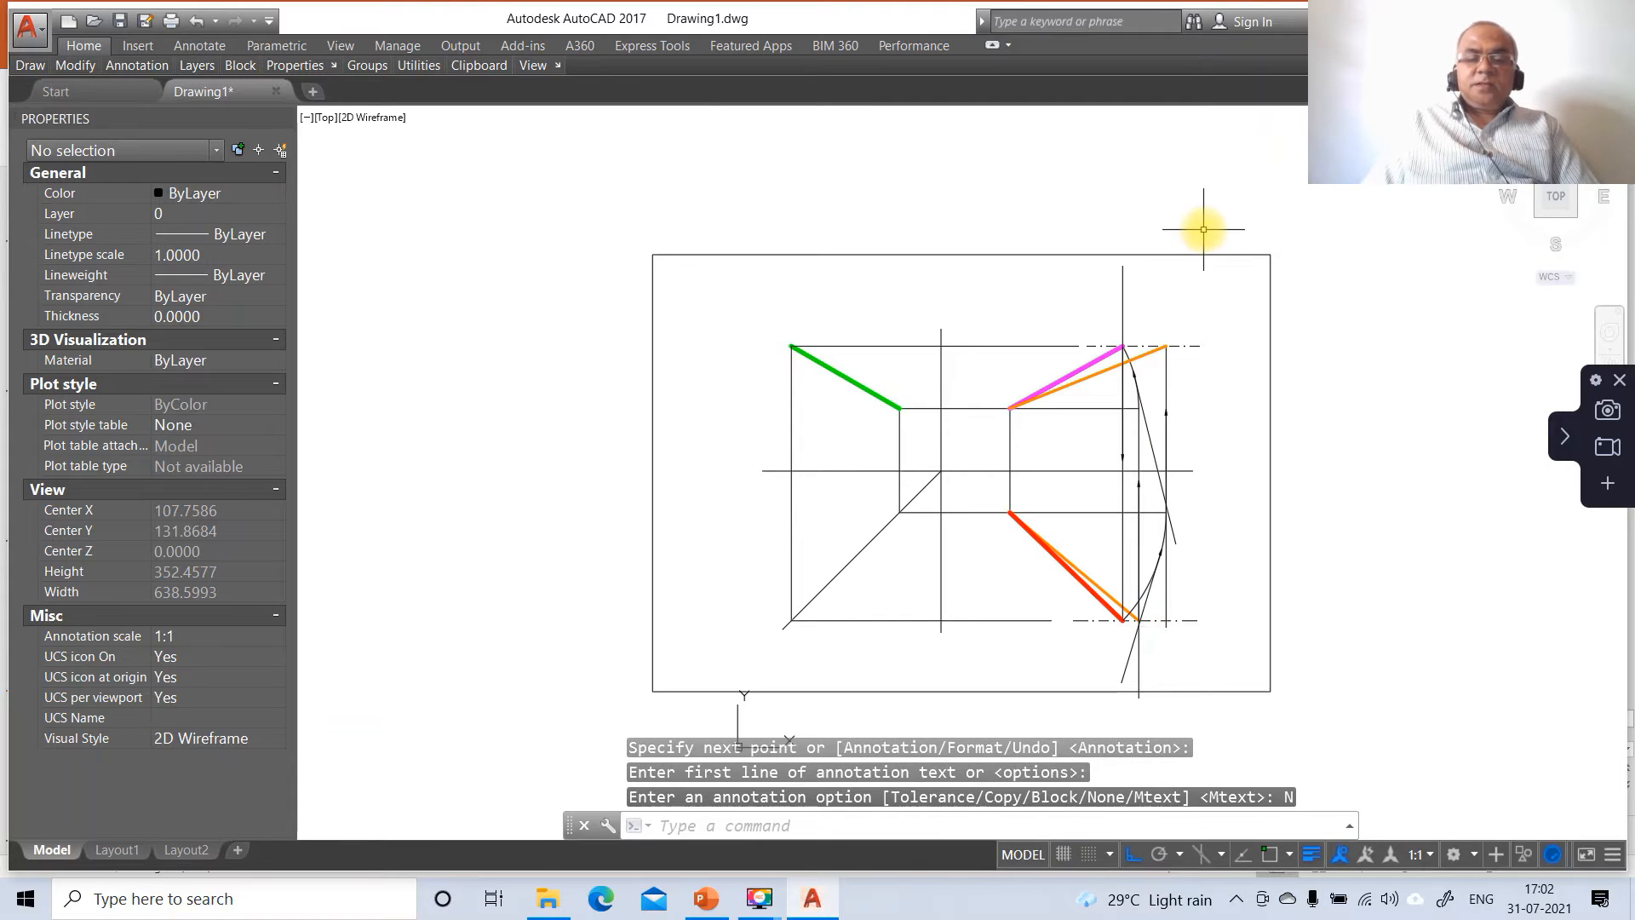
Step: Add an unannotated leader arrow pointing left on the horizontal projector between the front view's lower end and the side view, using the Nearest snap
{"action": "key", "text": "Return"}
{"action": "type", "text": "NEA"}
{"action": "key", "text": "Return"}
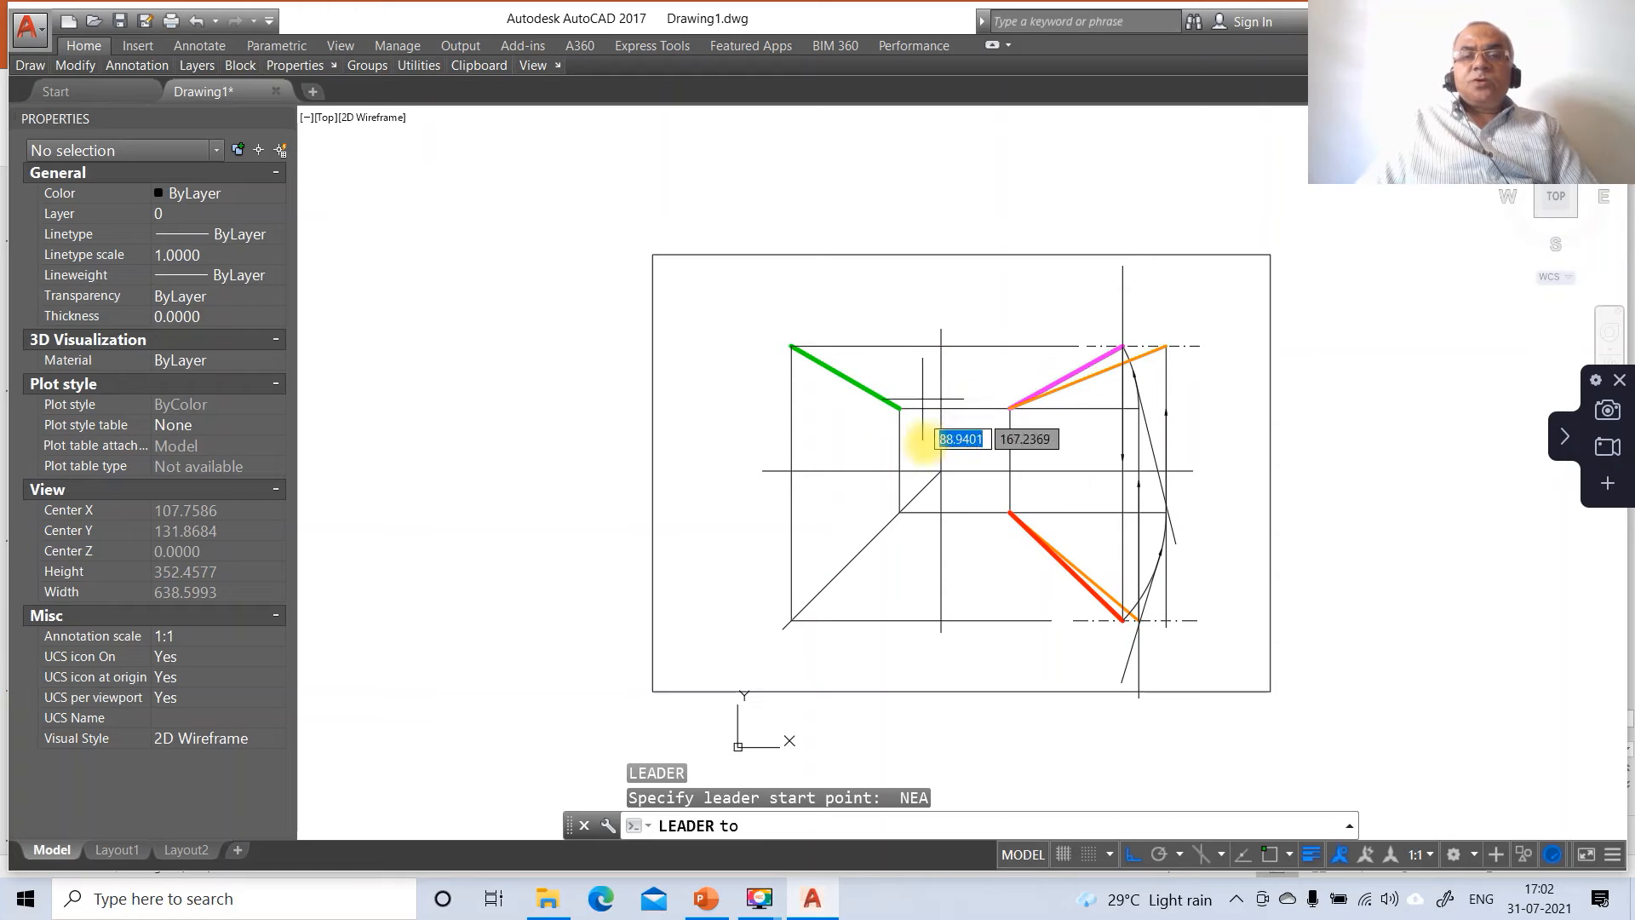
{"action": "left_click", "coordinate": [967, 409]}
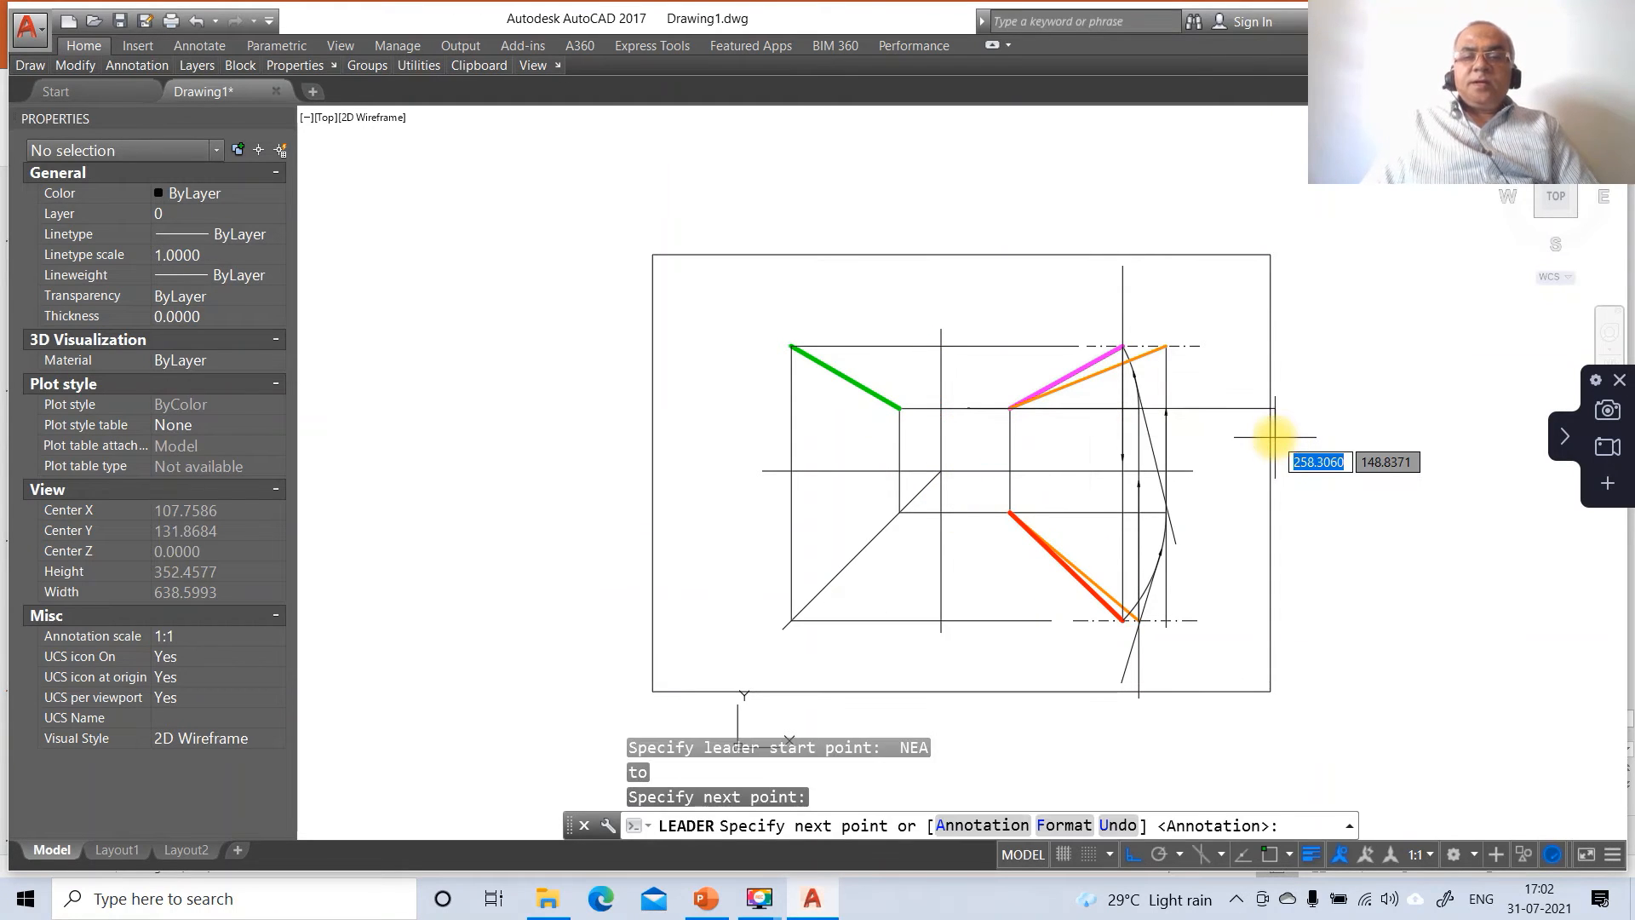
{"action": "key", "text": "Return"}
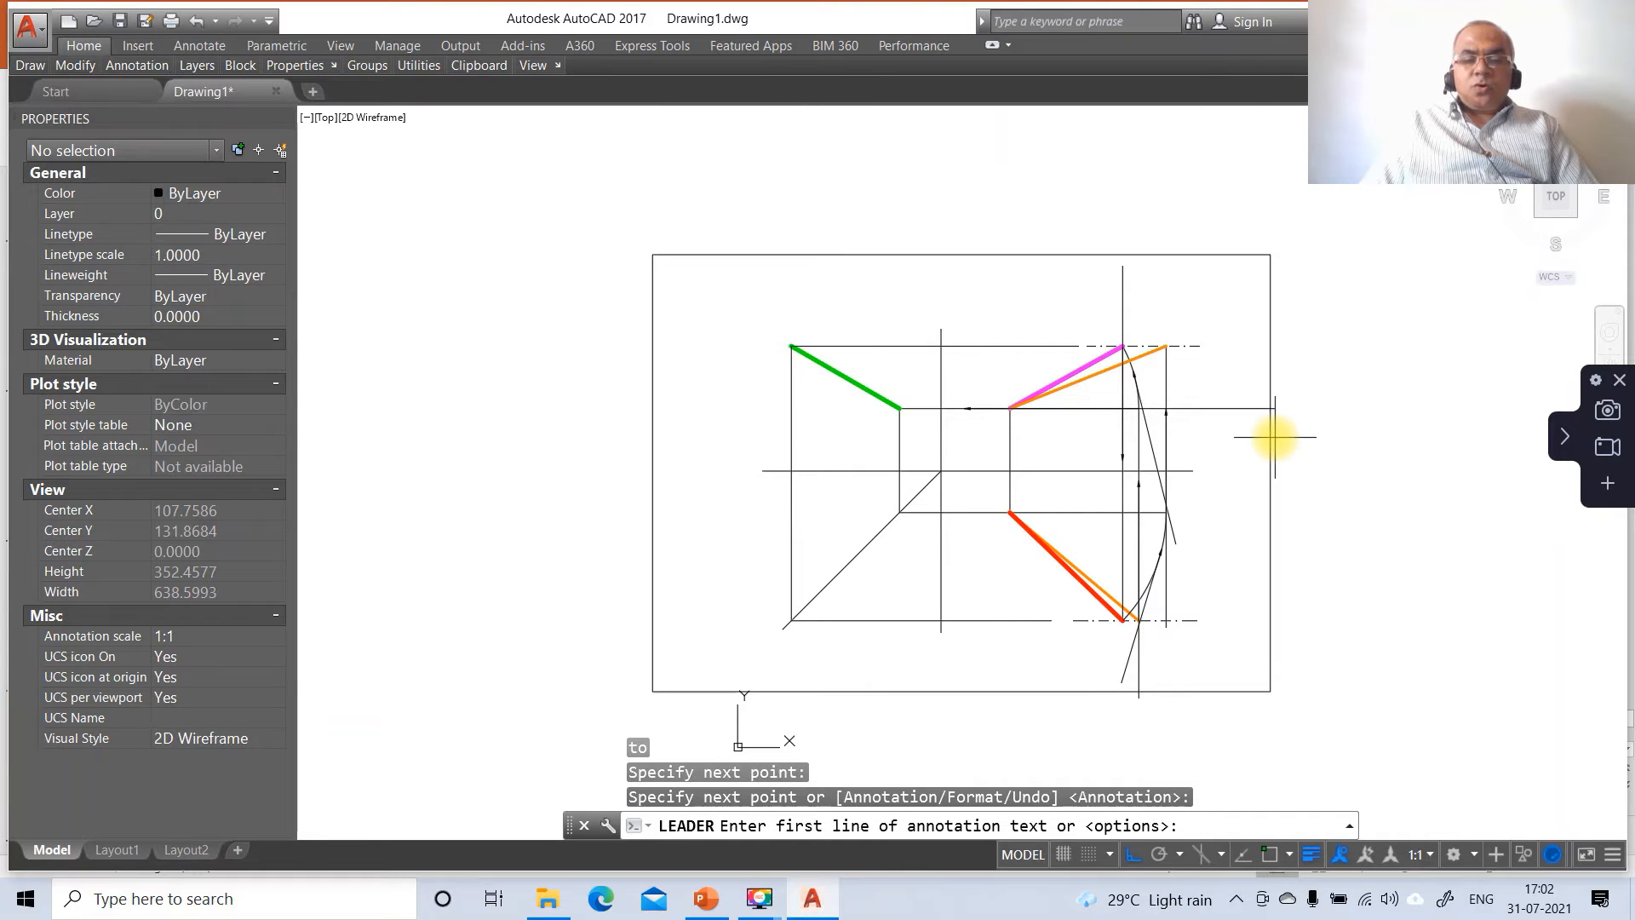
{"action": "key", "text": "Return"}
{"action": "type", "text": "N"}
{"action": "key", "text": "Return"}
Step: Add an unannotated leader arrow pointing left on the horizontal projector from the red top view line's upper end toward the 45-degree line
{"action": "key", "text": "Return"}
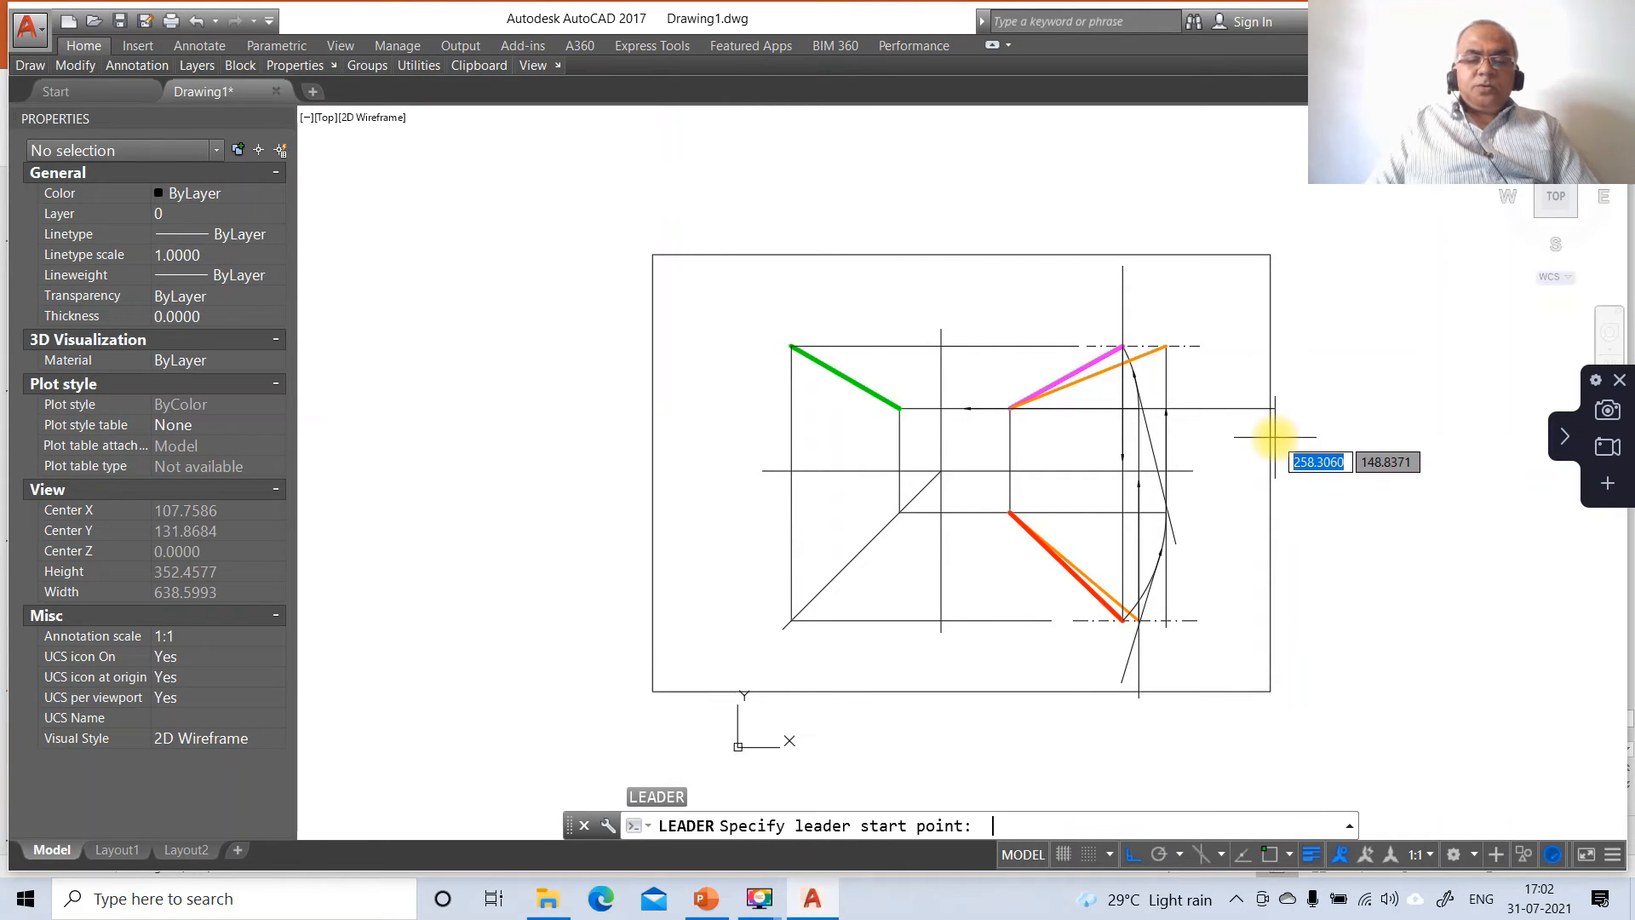
{"action": "type", "text": "NEA"}
{"action": "key", "text": "Return"}
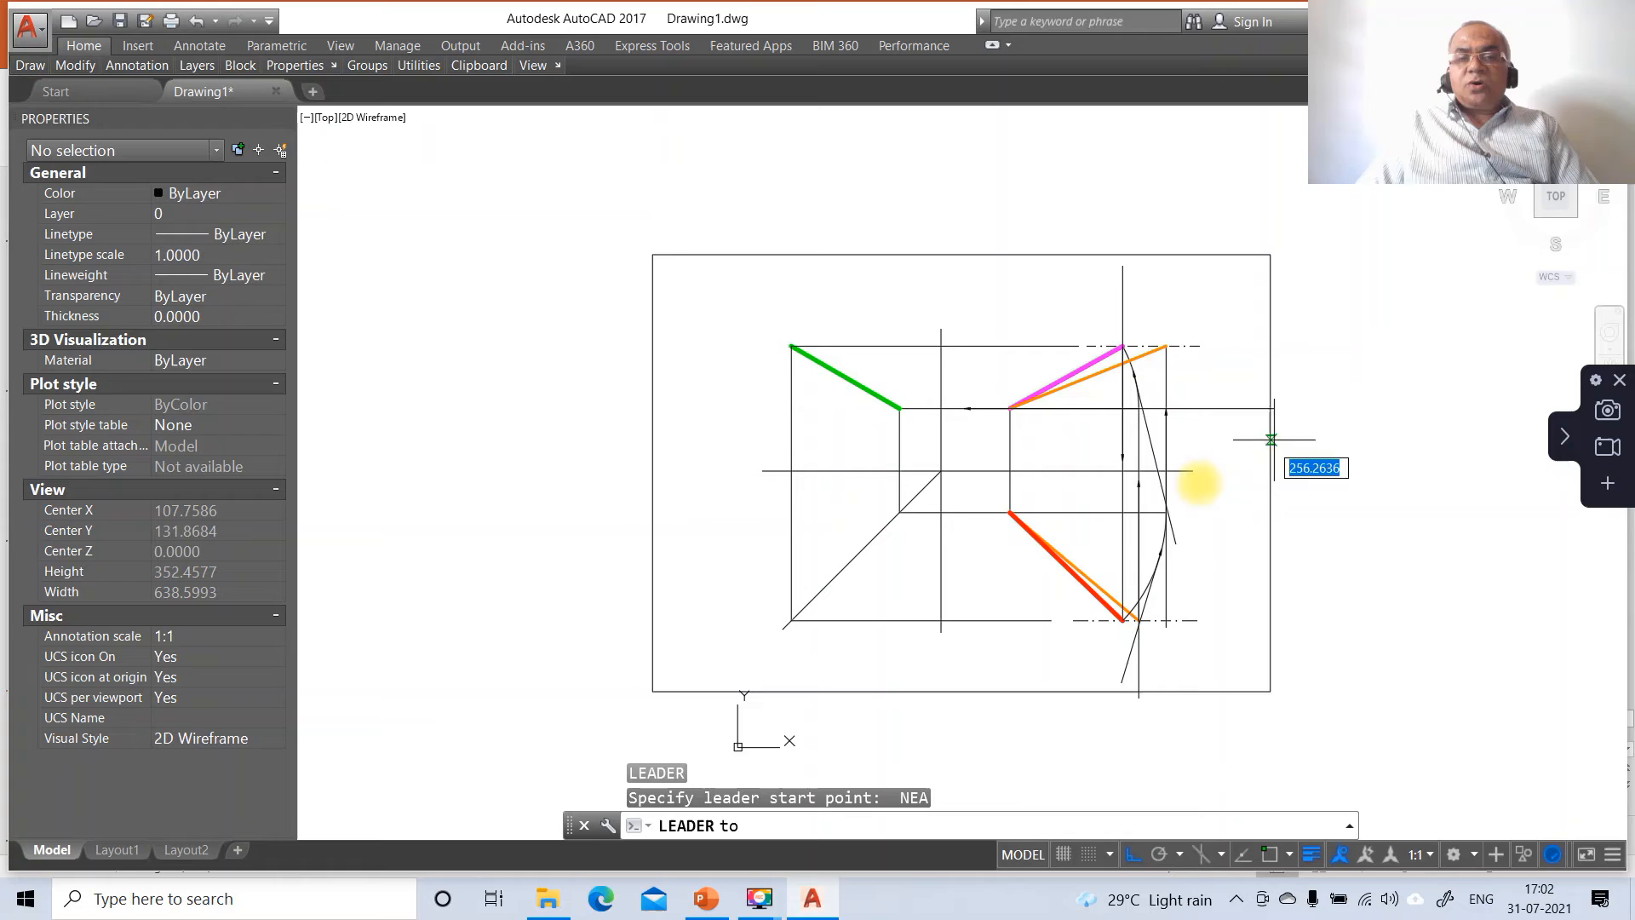
{"action": "left_click", "coordinate": [971, 513]}
{"action": "left_click", "coordinate": [1264, 542]}
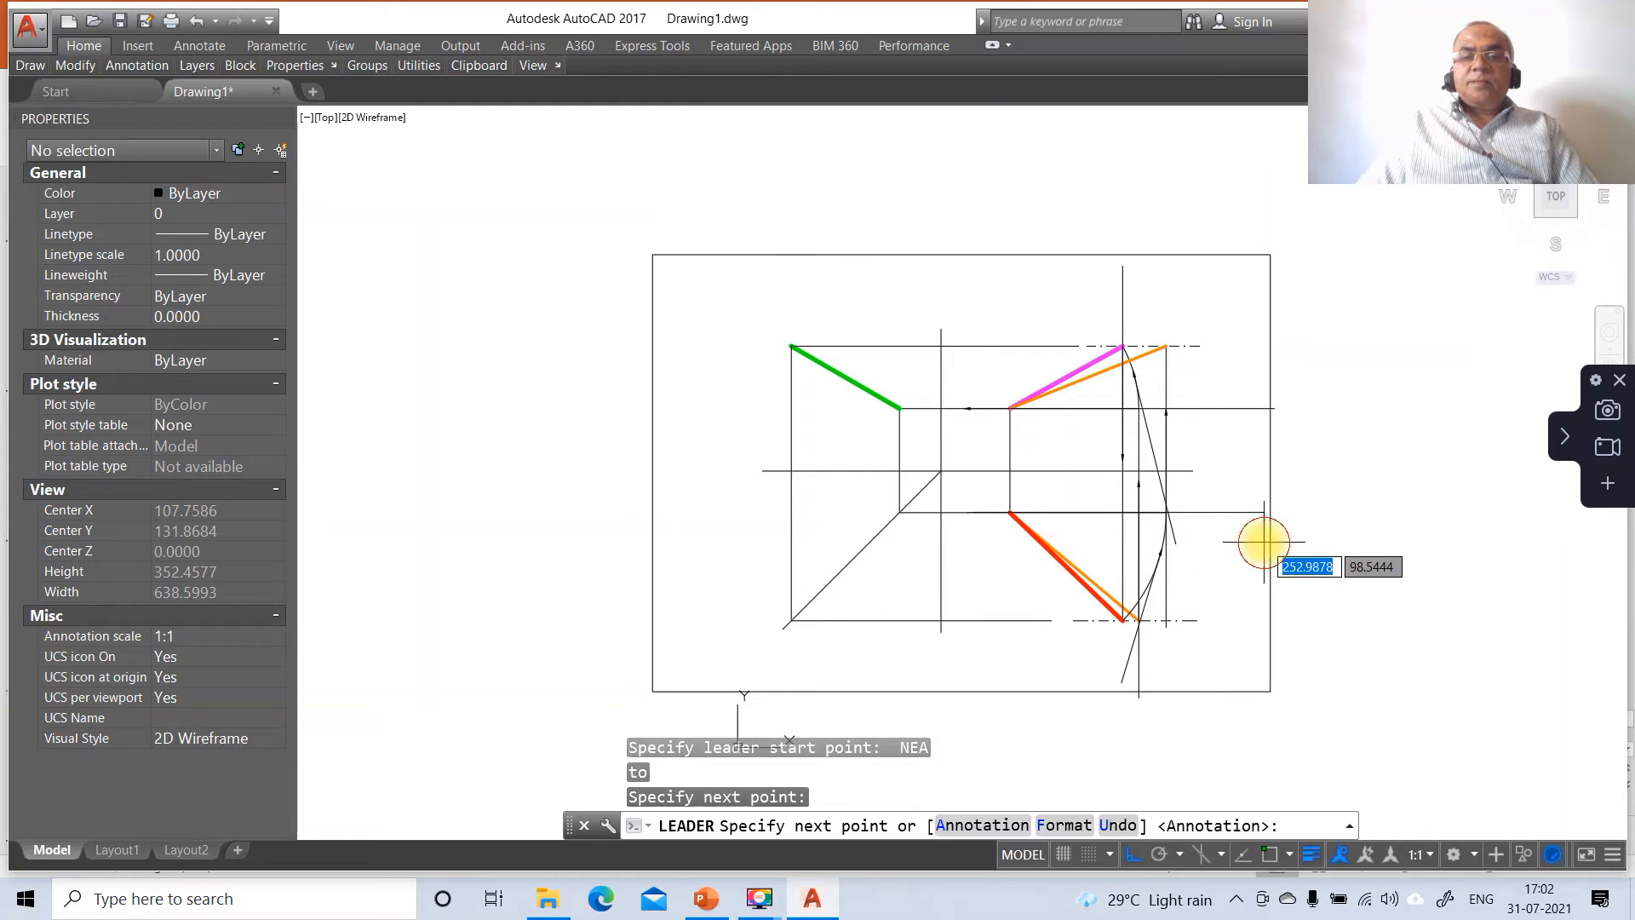
{"action": "key", "text": "Return"}
{"action": "key", "text": "Return"}
{"action": "type", "text": "N"}
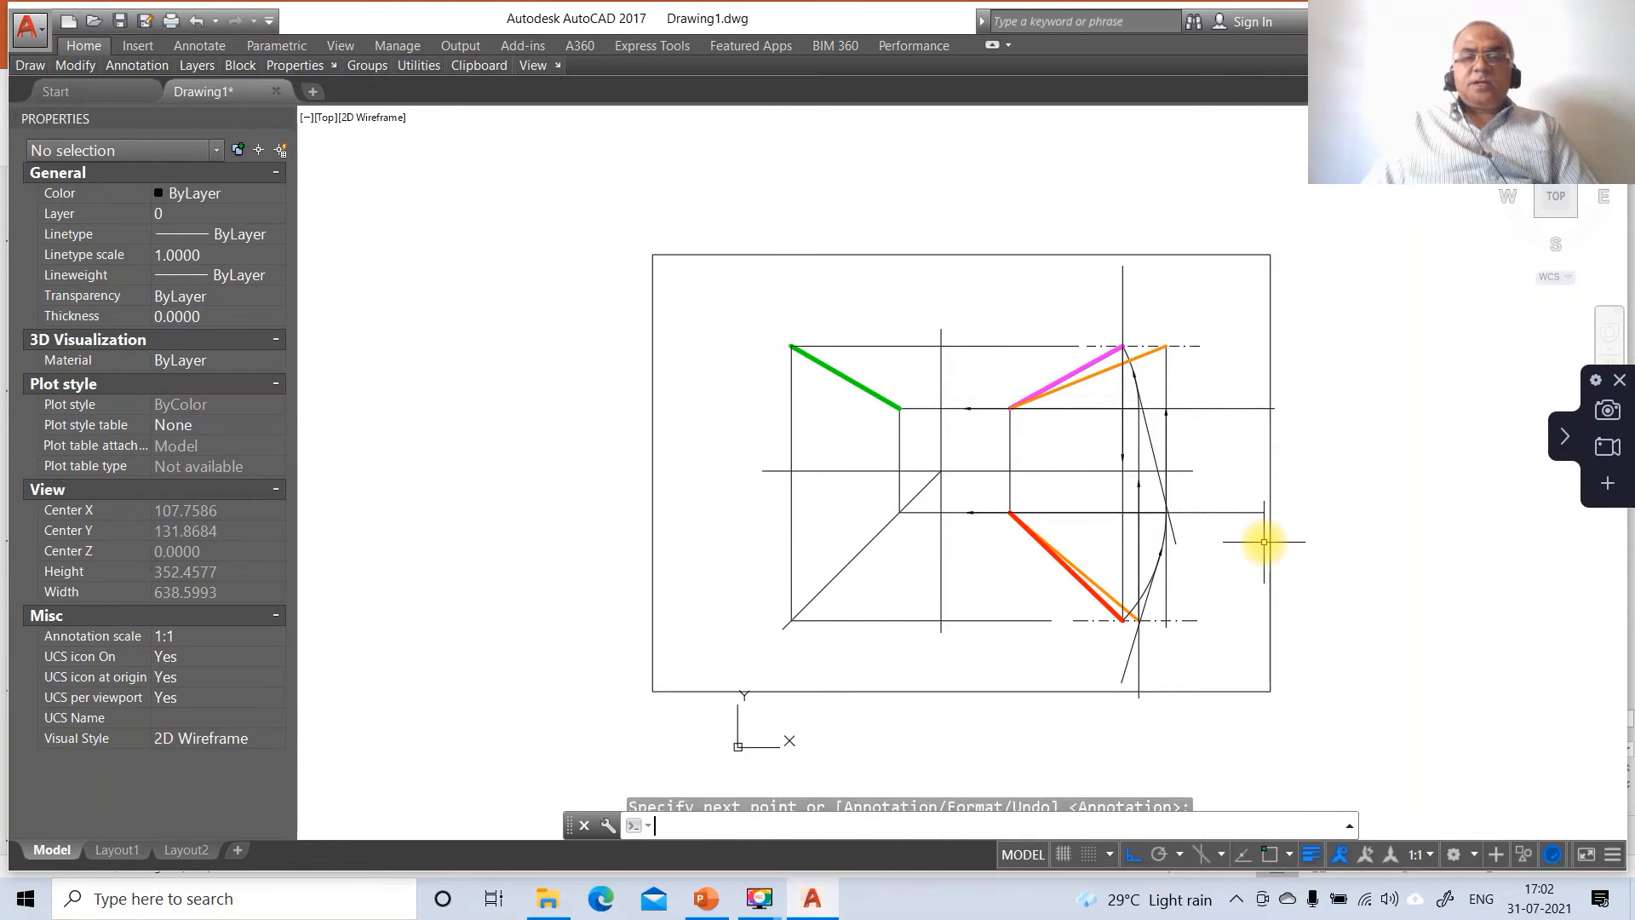
{"action": "key", "text": "Return"}
Step: Add an unannotated upward leader arrow on the vertical projector below the green side view line's lower end, using the Nearest snap
{"action": "type", "text": "LEA"}
{"action": "key", "text": "Return"}
{"action": "type", "text": "NEA"}
{"action": "key", "text": "Return"}
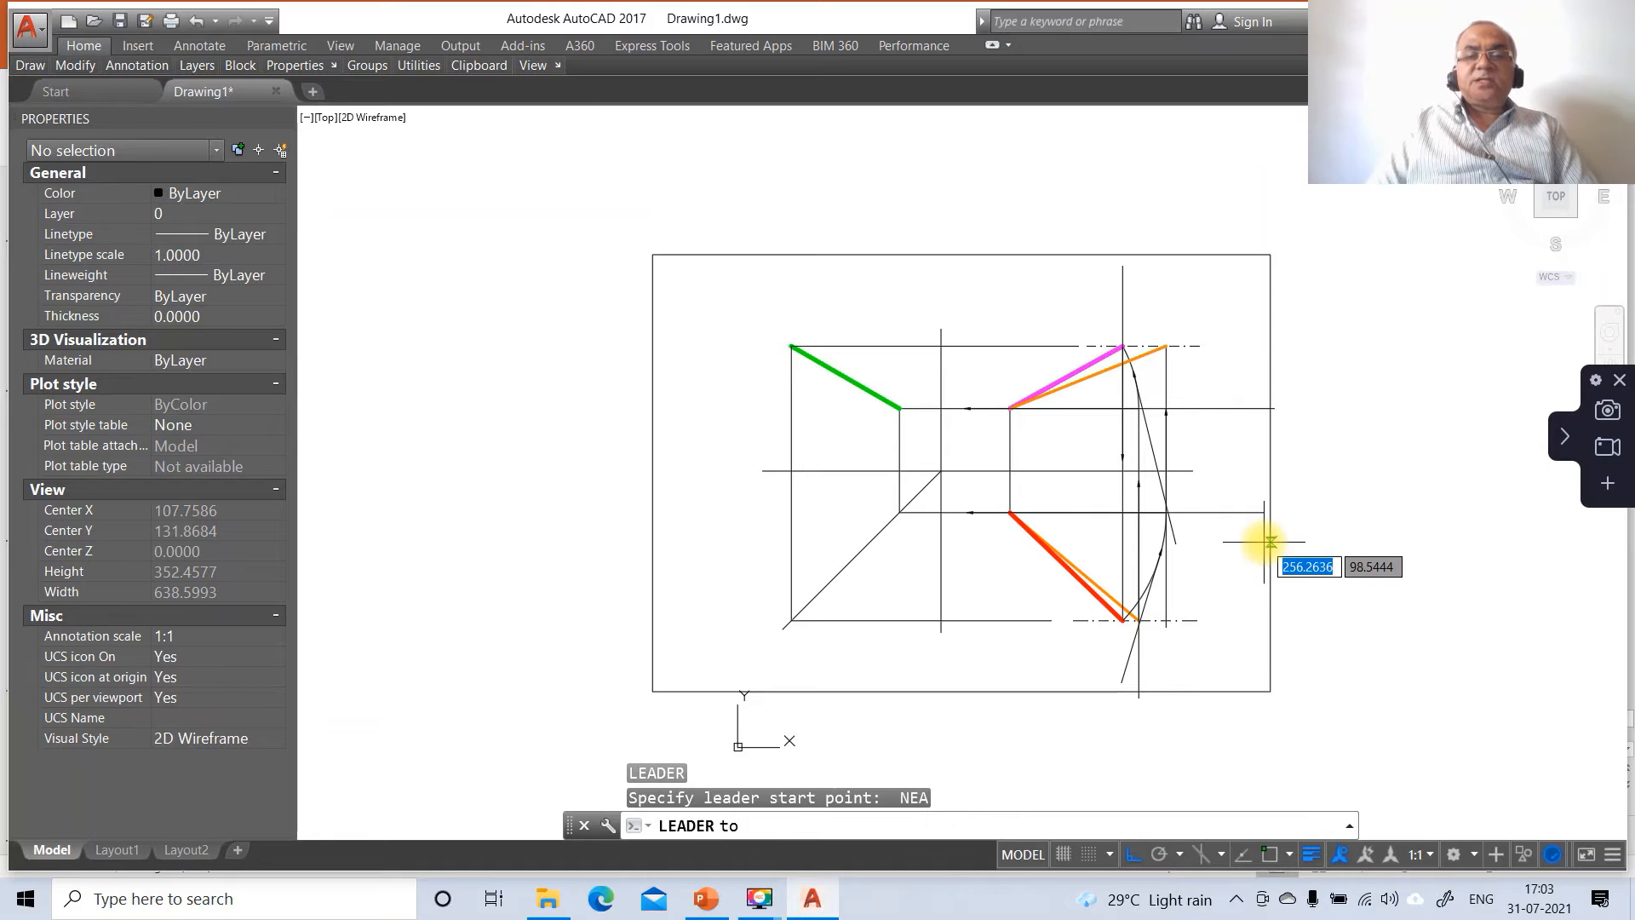
{"action": "left_click", "coordinate": [901, 442]}
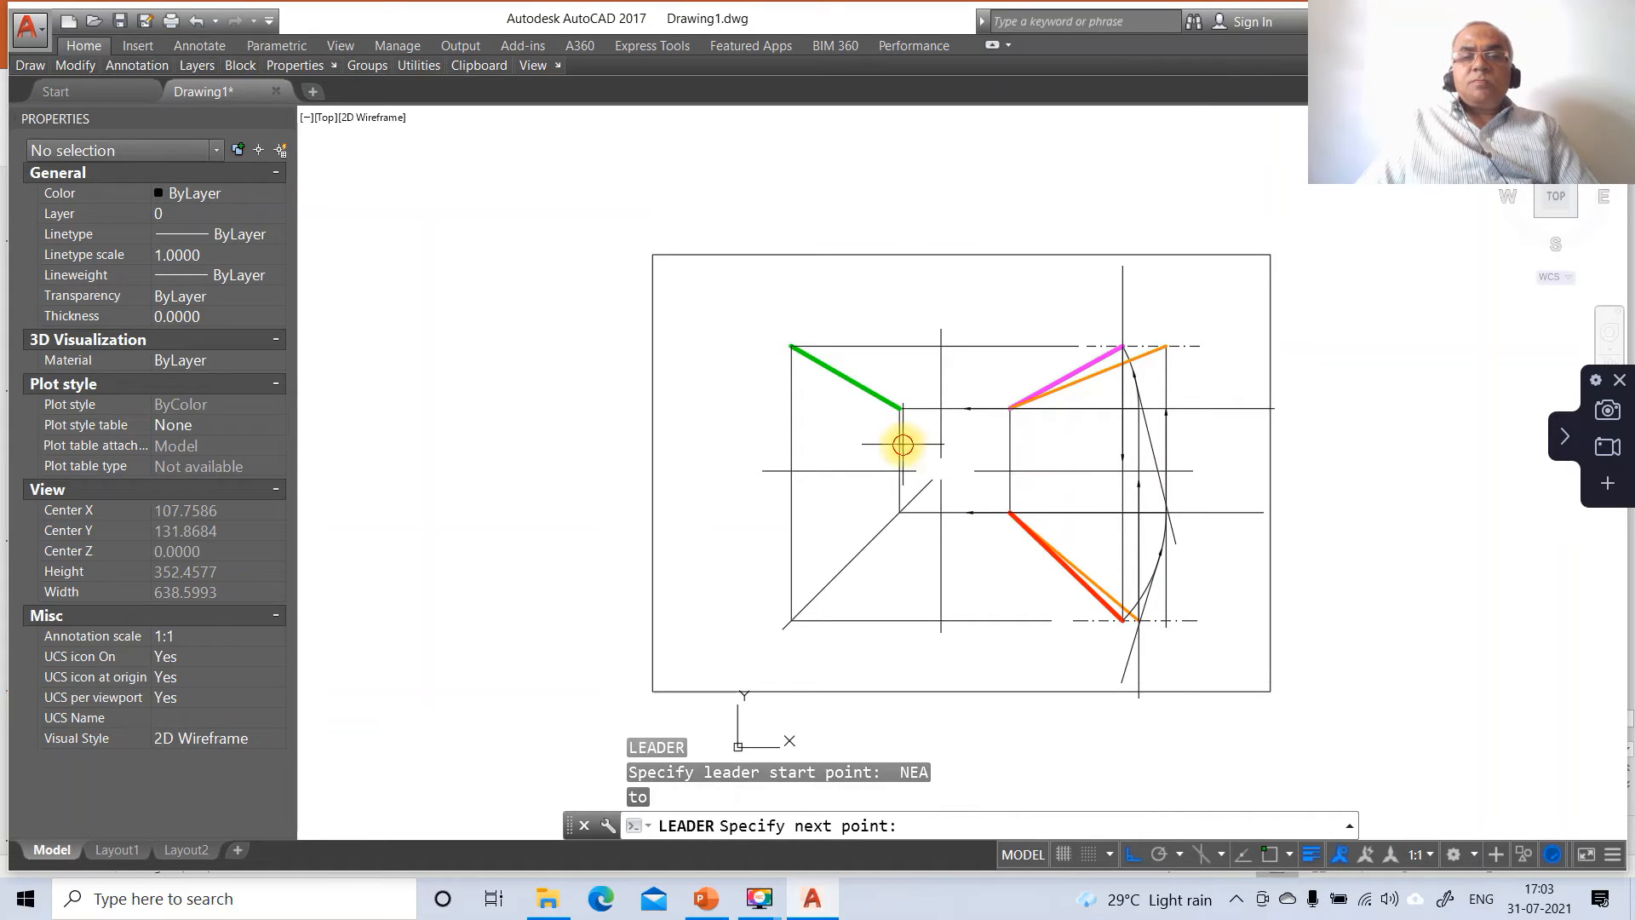
{"action": "left_click", "coordinate": [929, 600]}
{"action": "key", "text": "Return"}
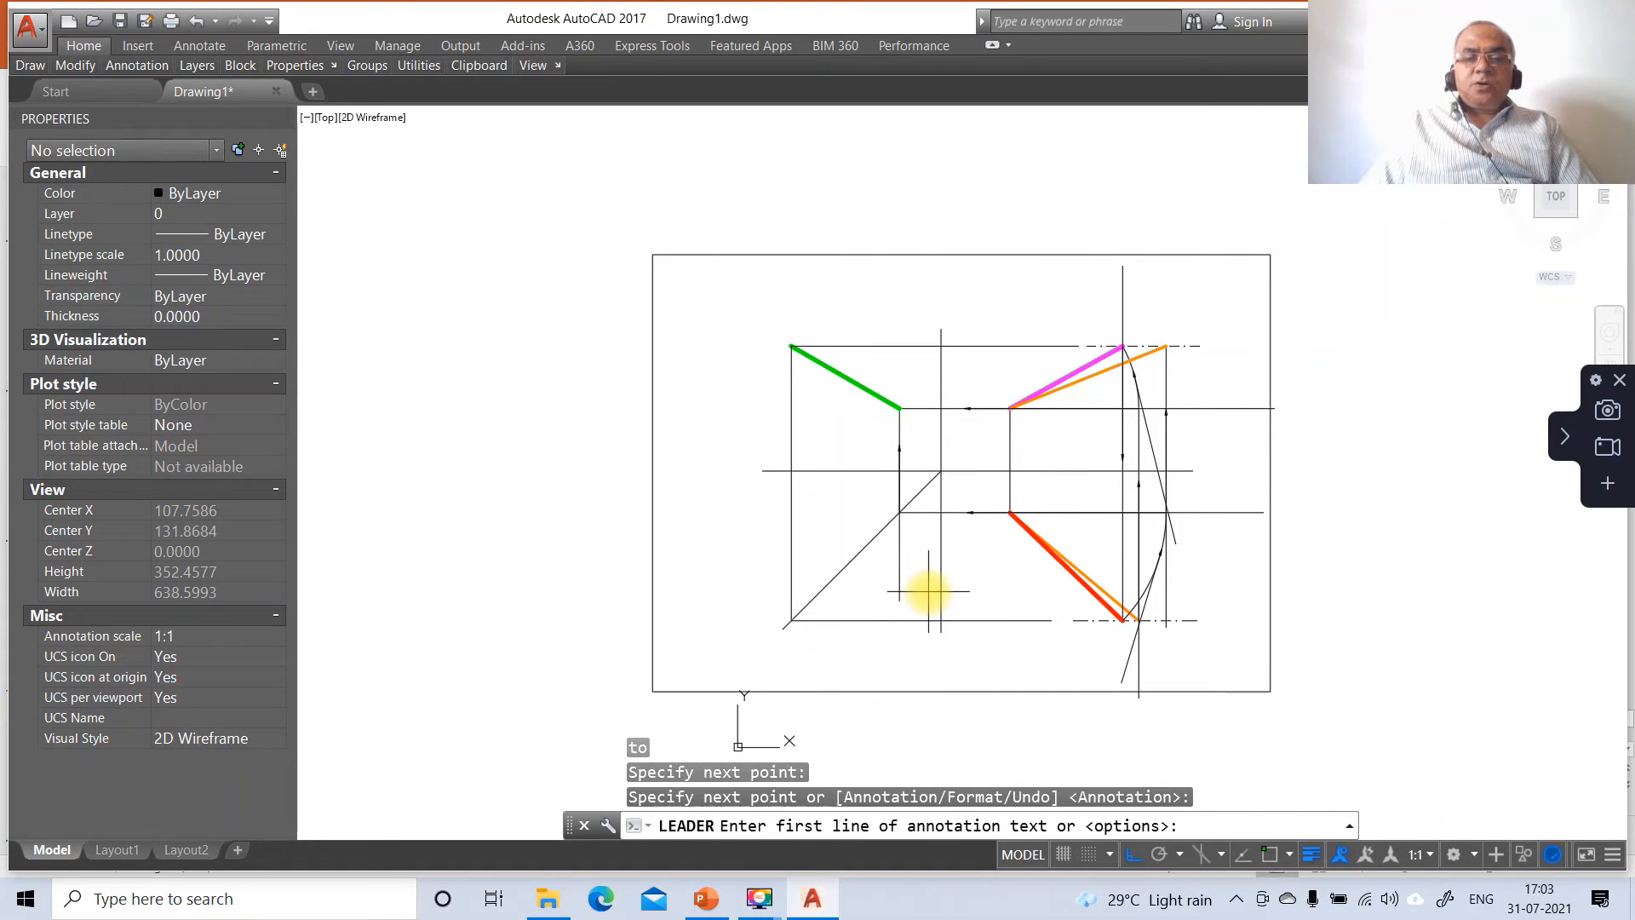
{"action": "key", "text": "Return"}
{"action": "type", "text": "N"}
{"action": "key", "text": "Return"}
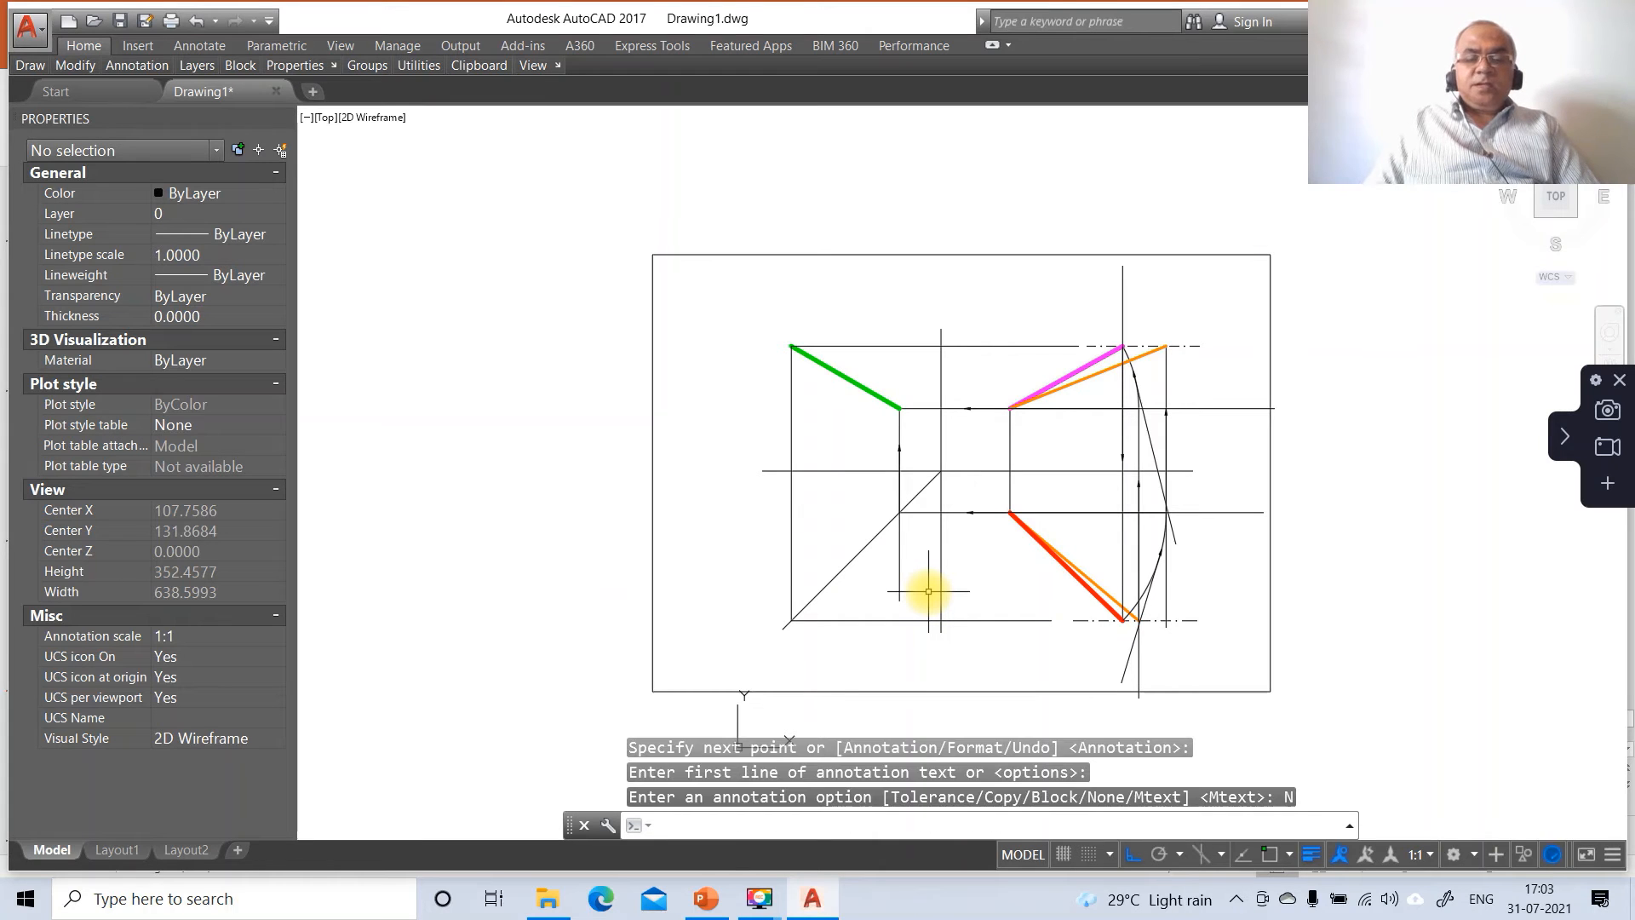
Step: Add an unannotated downward leader arrow on the vertical projector from the green side view line's upper end, using the Nearest snap
{"action": "type", "text": "LEADER"}
{"action": "key", "text": "Return"}
{"action": "type", "text": "NEA"}
{"action": "key", "text": "Return"}
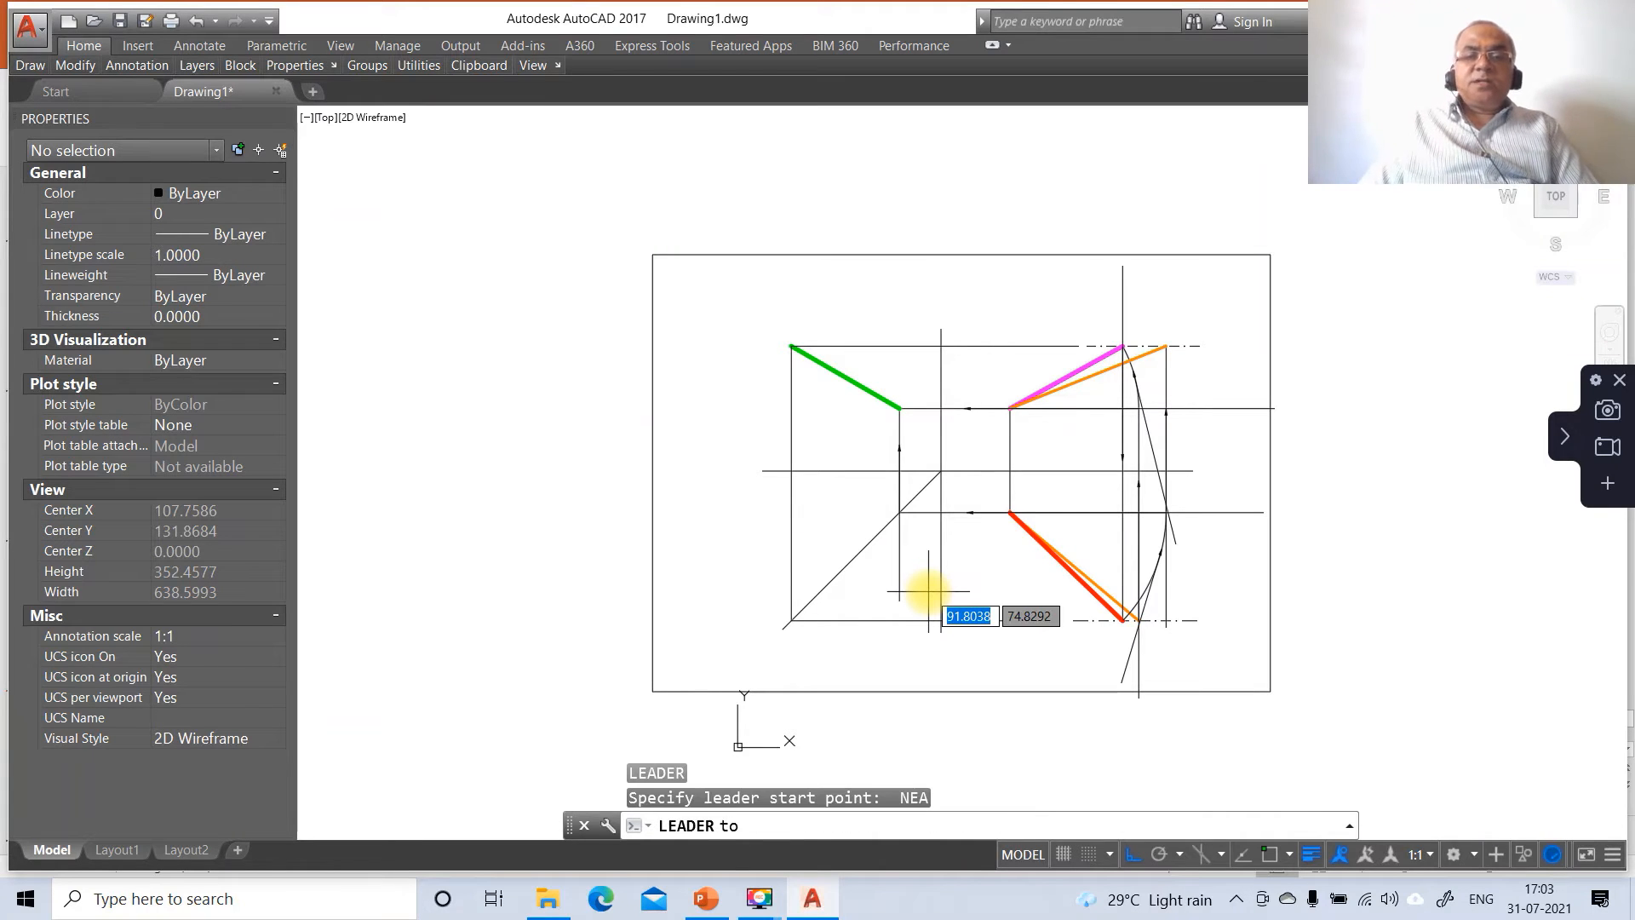
{"action": "left_click", "coordinate": [792, 451]}
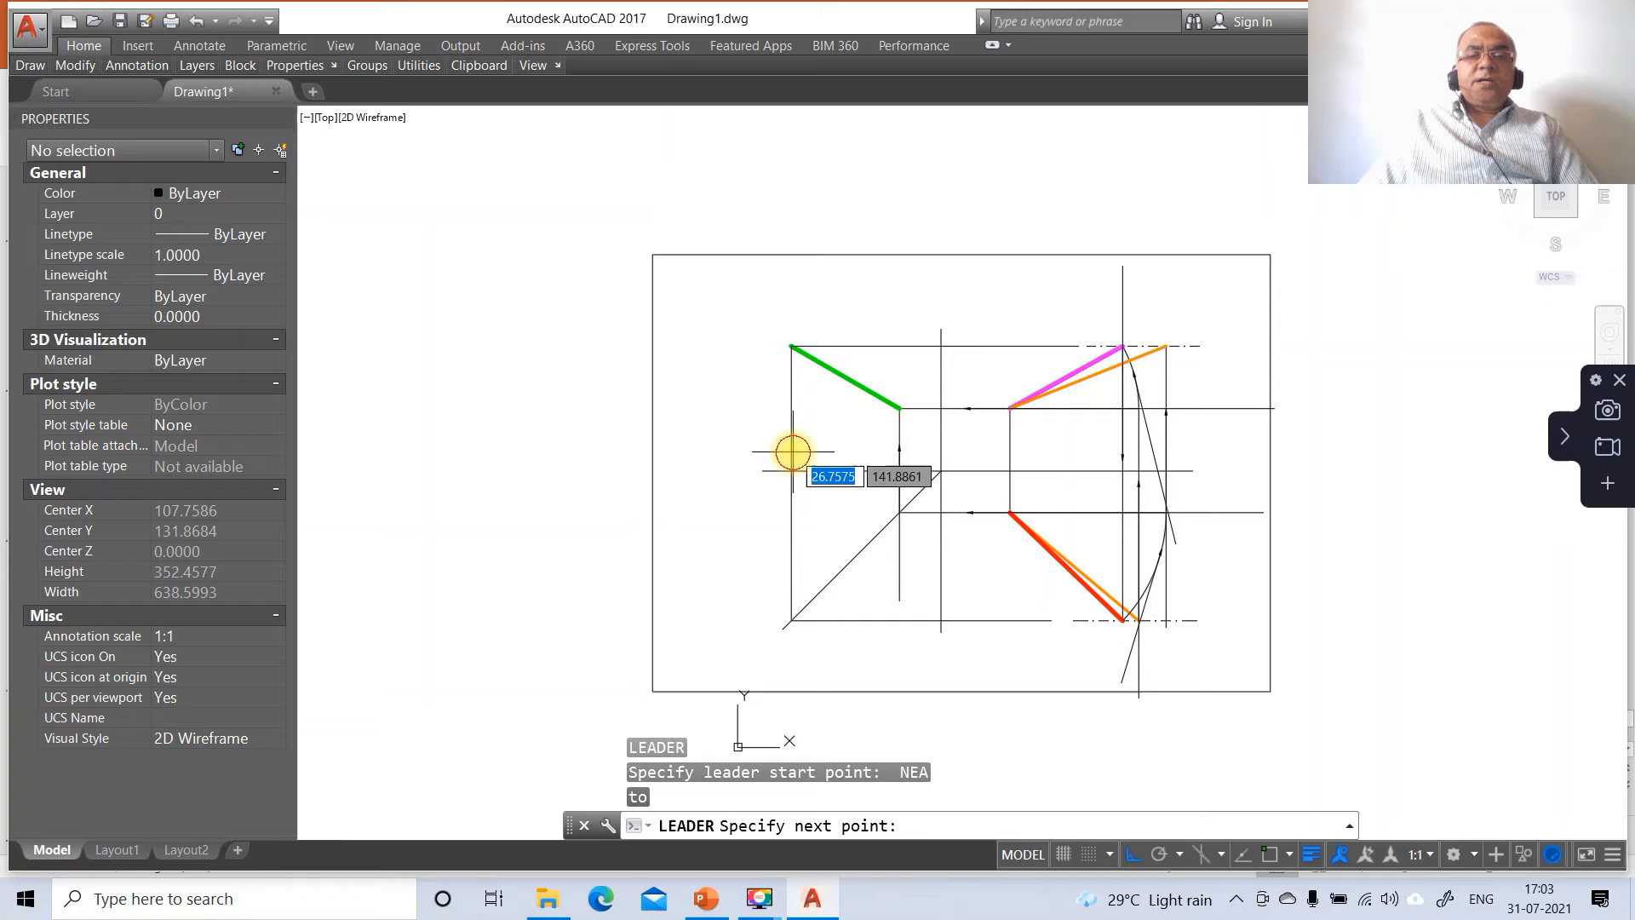
{"action": "left_click", "coordinate": [835, 305]}
{"action": "key", "text": "Return"}
{"action": "key", "text": "Return"}
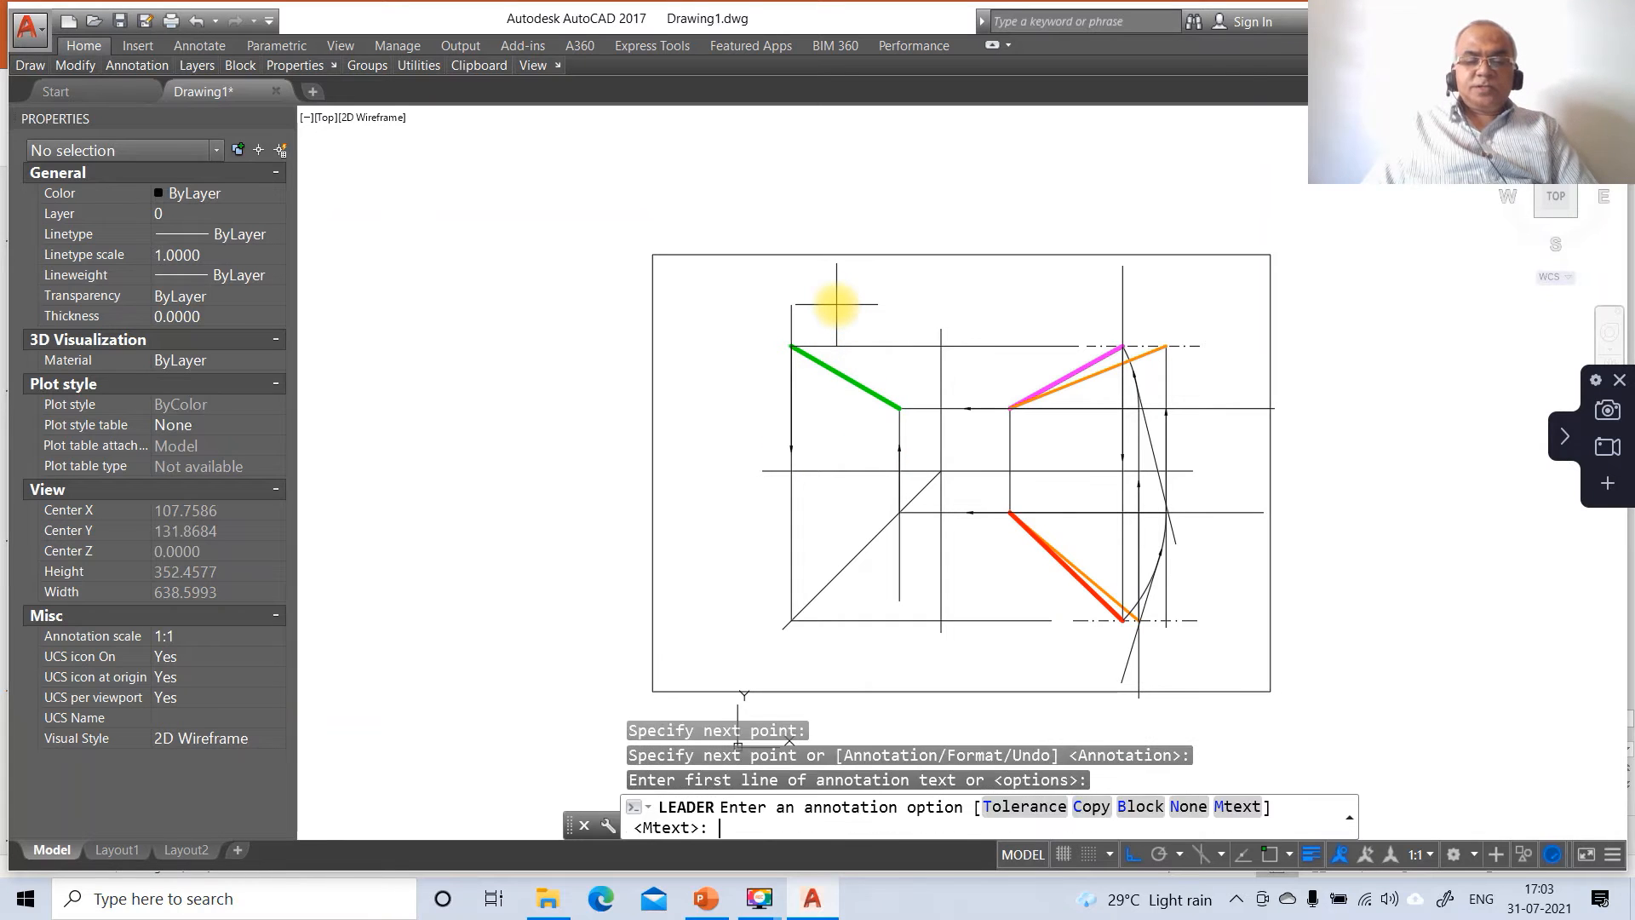
{"action": "type", "text": "N"}
{"action": "key", "text": "Return"}
Step: Add an unannotated leader arrow pointing right on the lowest horizontal projector between the 45-degree line and the red top view, using the Nearest snap
{"action": "type", "text": "LEA"}
{"action": "key", "text": "Return"}
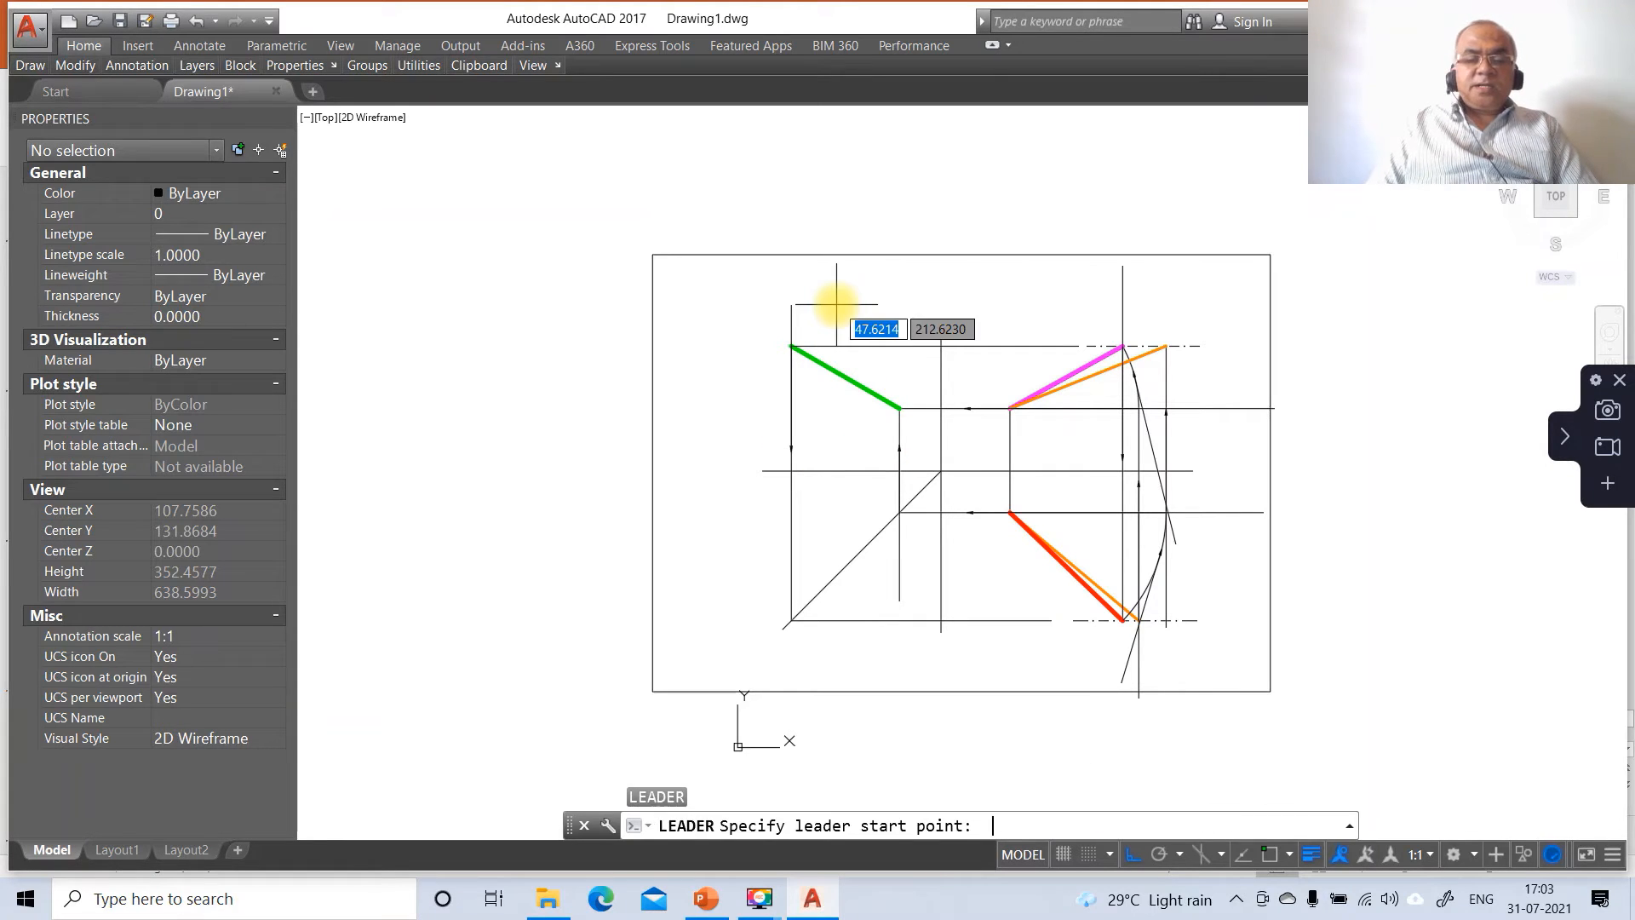
{"action": "type", "text": "NEA"}
{"action": "key", "text": "Return"}
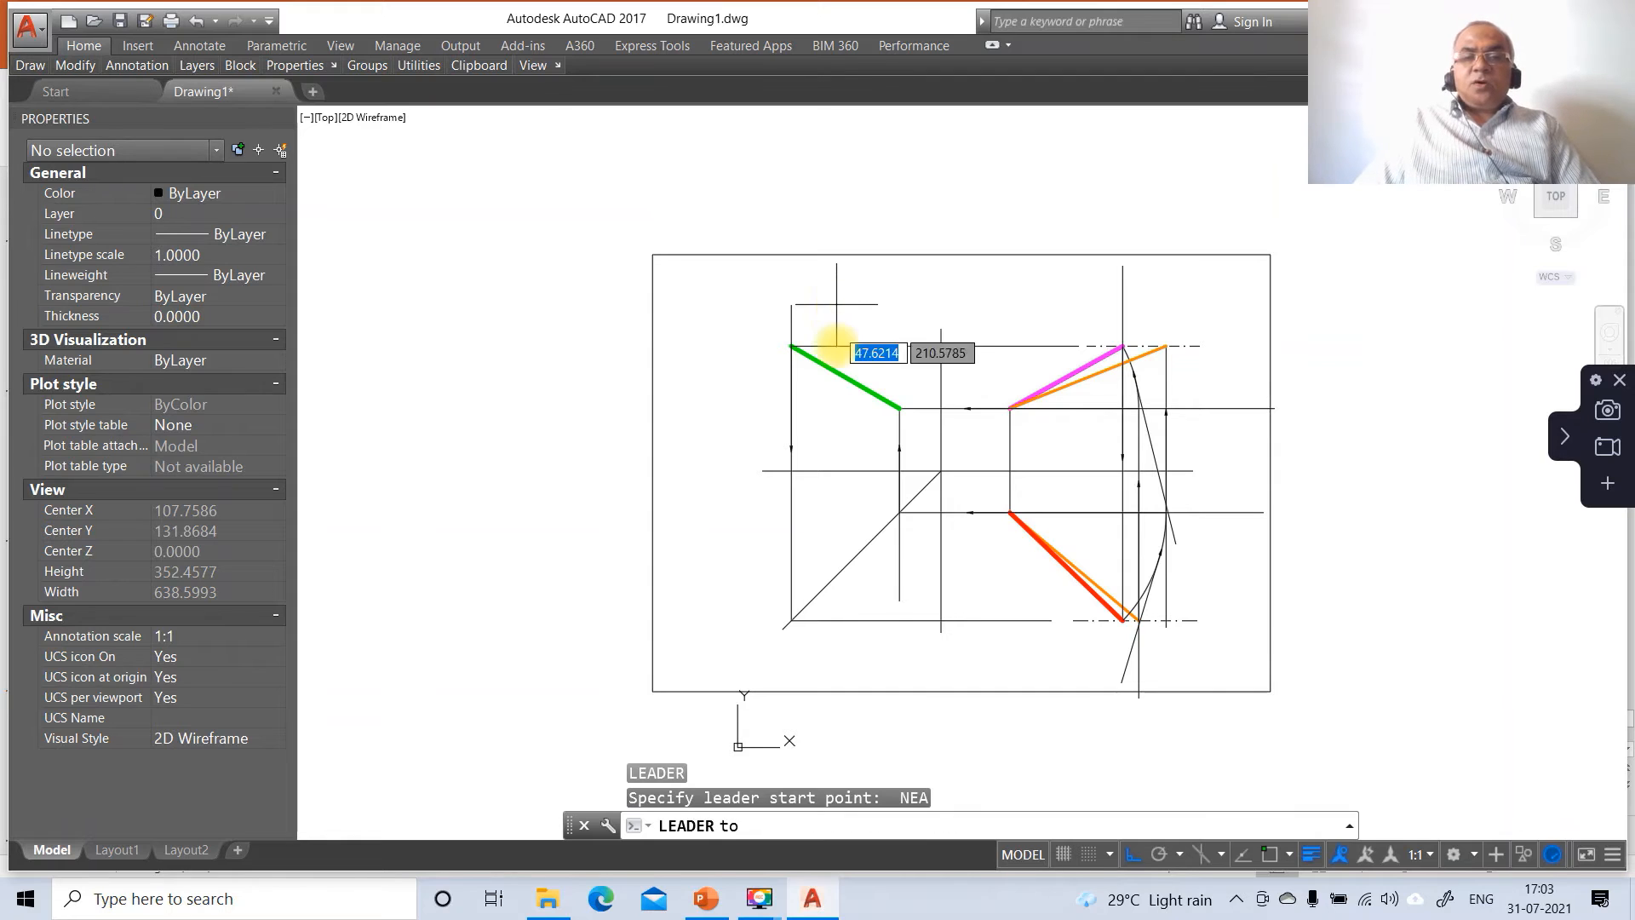
{"action": "left_click", "coordinate": [978, 627]}
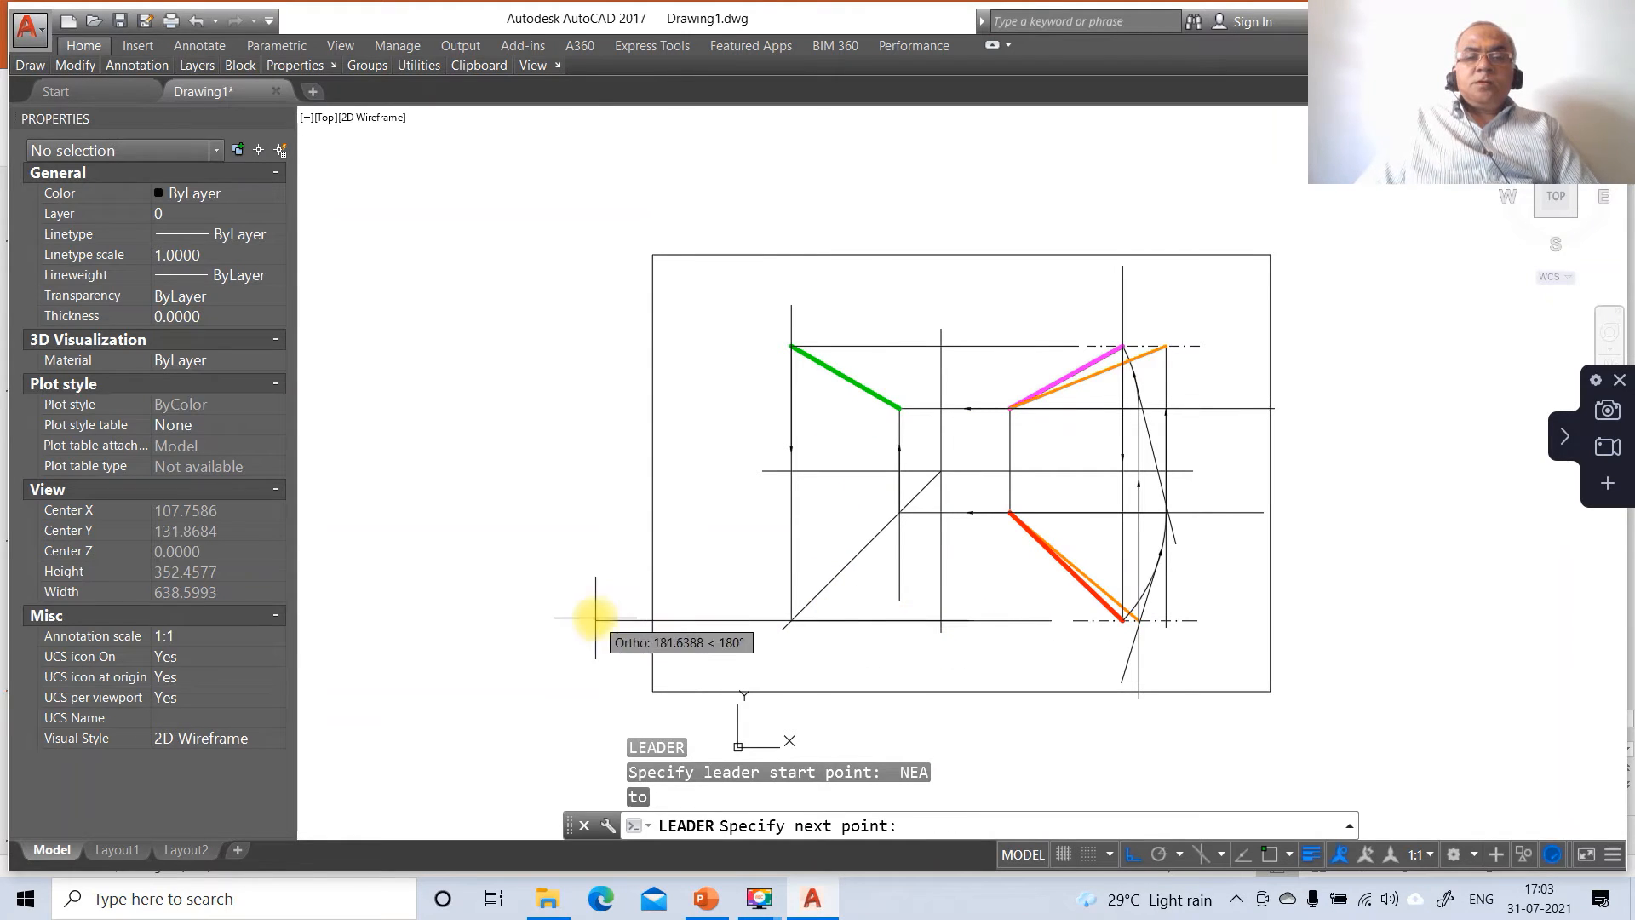
{"action": "key", "text": "Return"}
{"action": "key", "text": "Return"}
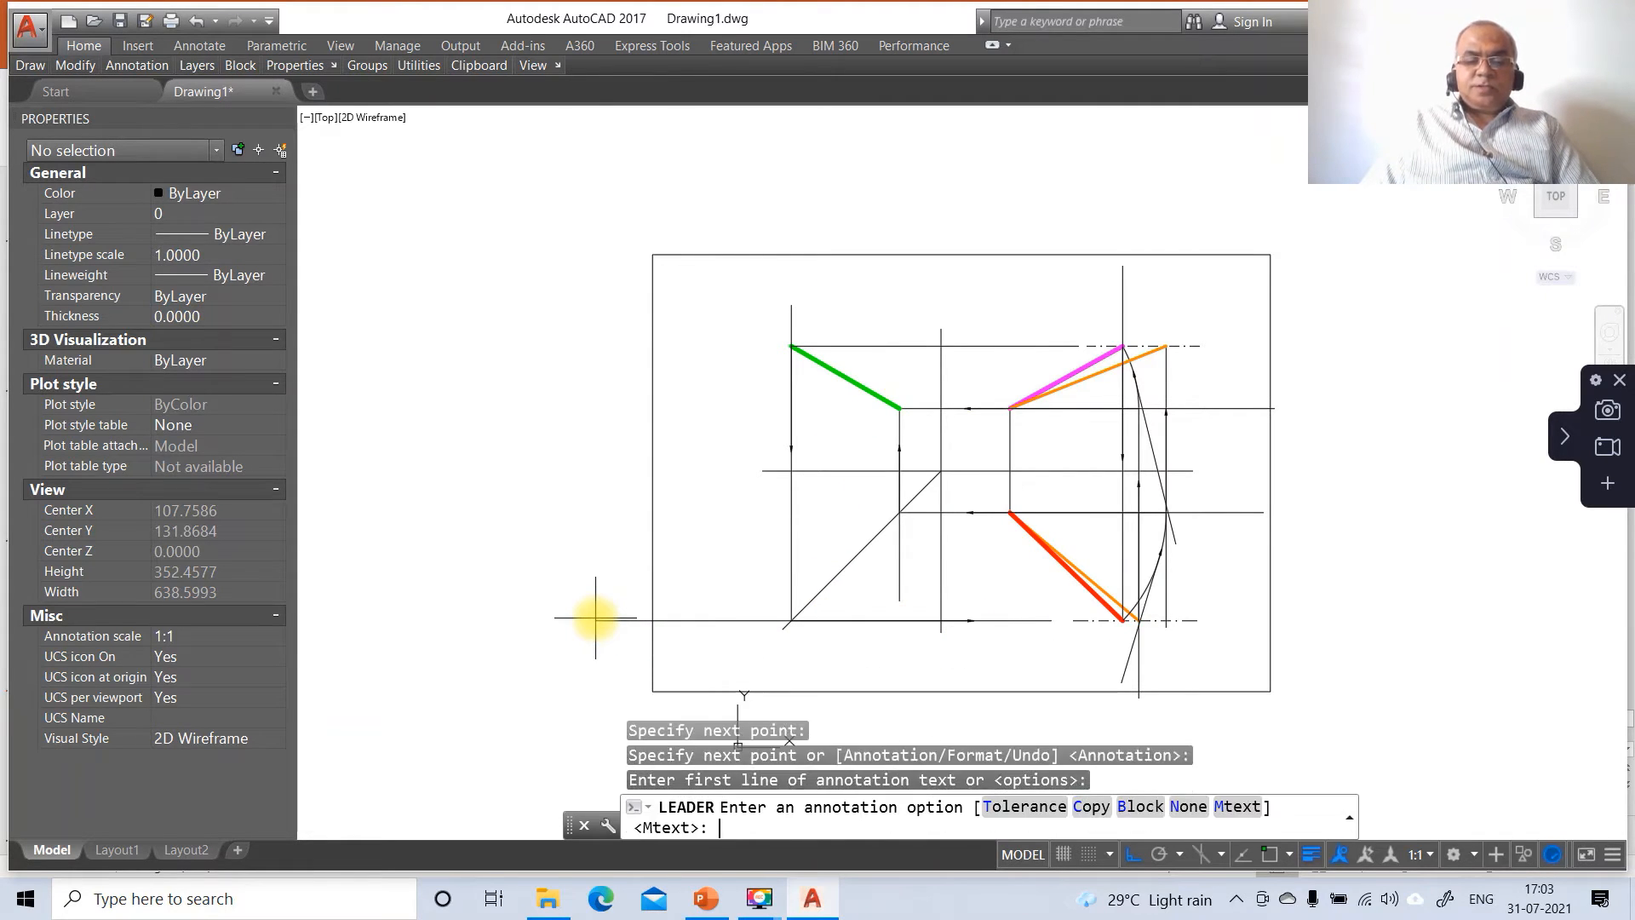
{"action": "type", "text": "N"}
{"action": "key", "text": "Return"}
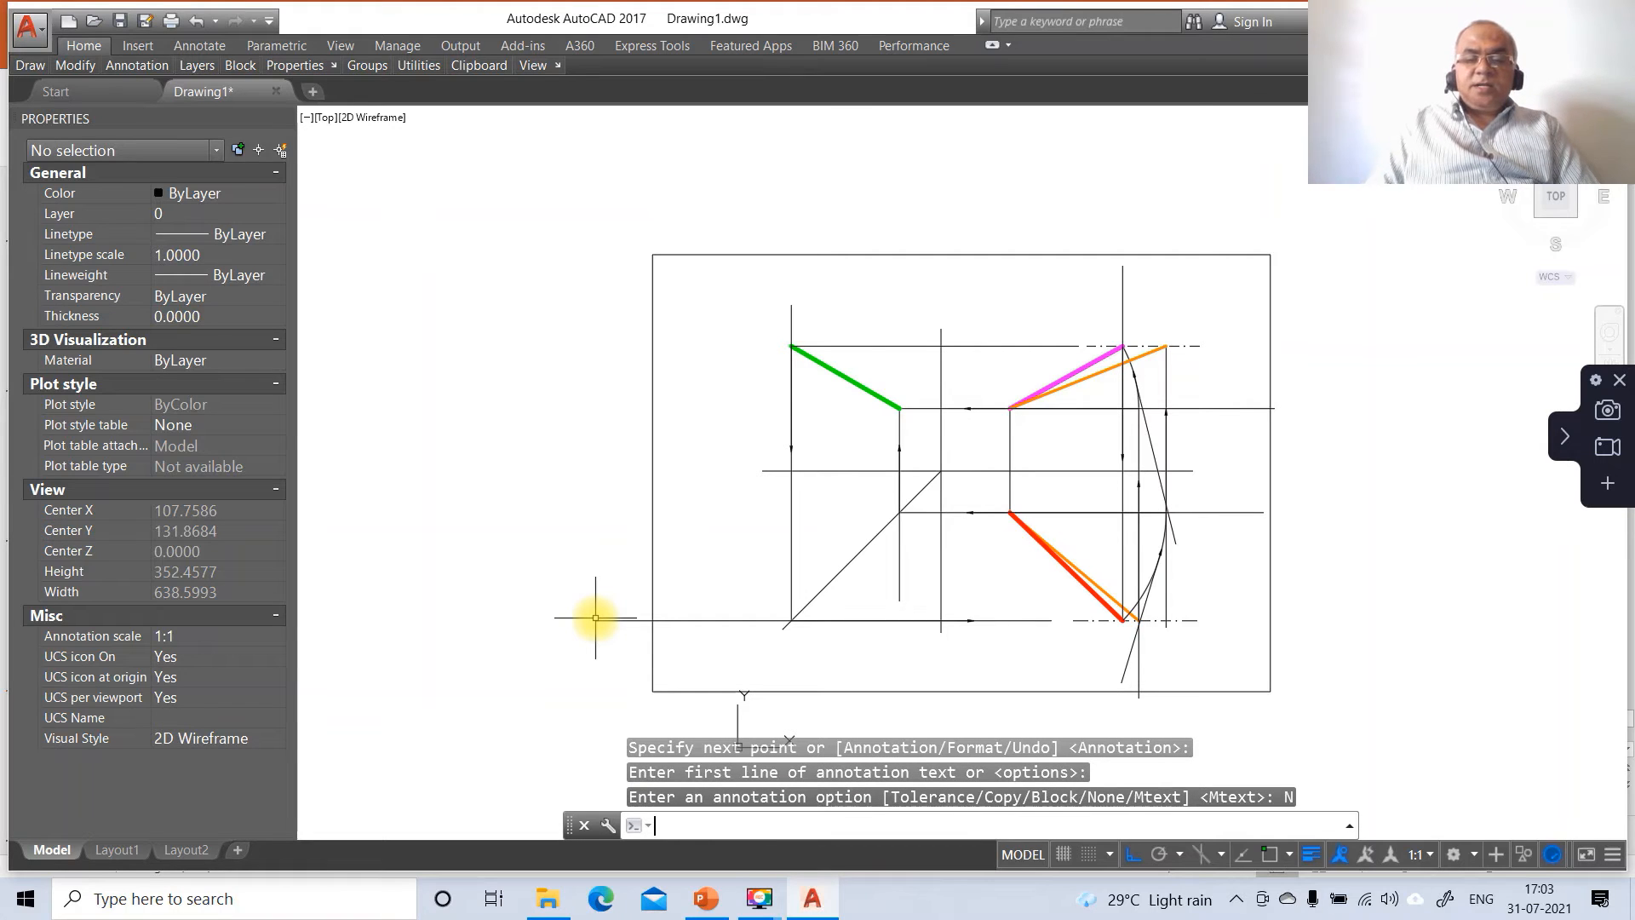
Step: Add an unannotated leader arrow pointing right on the uppermost horizontal projector between the green side view and the magenta front view, using the Nearest snap
{"action": "type", "text": "LEA"}
{"action": "key", "text": "Return"}
{"action": "type", "text": "NEA"}
{"action": "key", "text": "Return"}
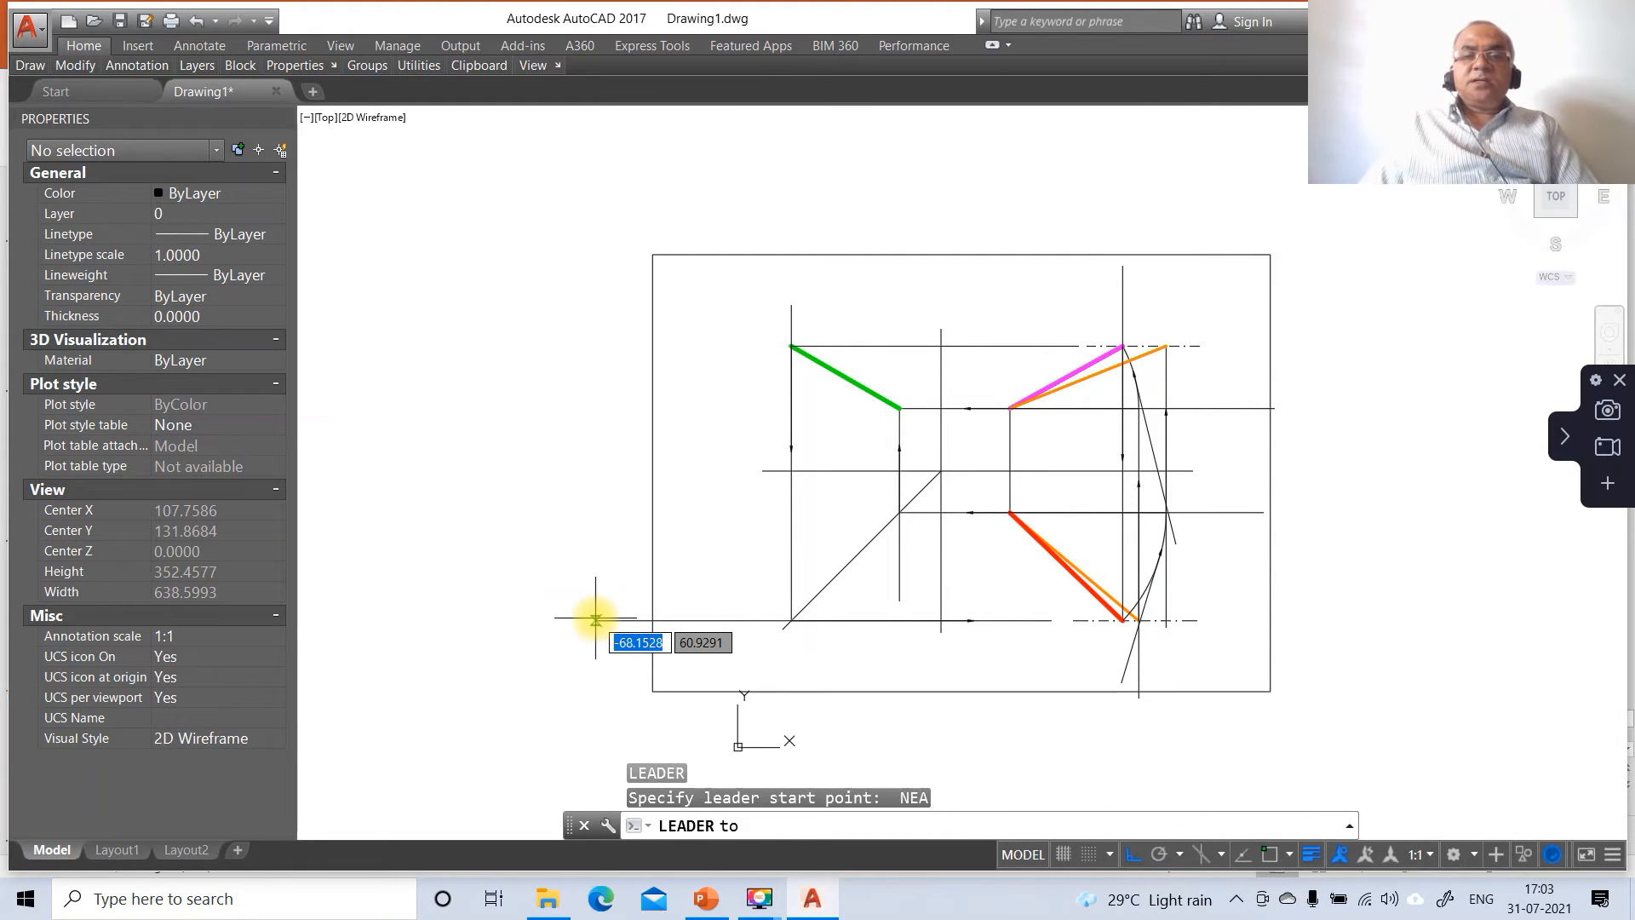
{"action": "left_click", "coordinate": [980, 349]}
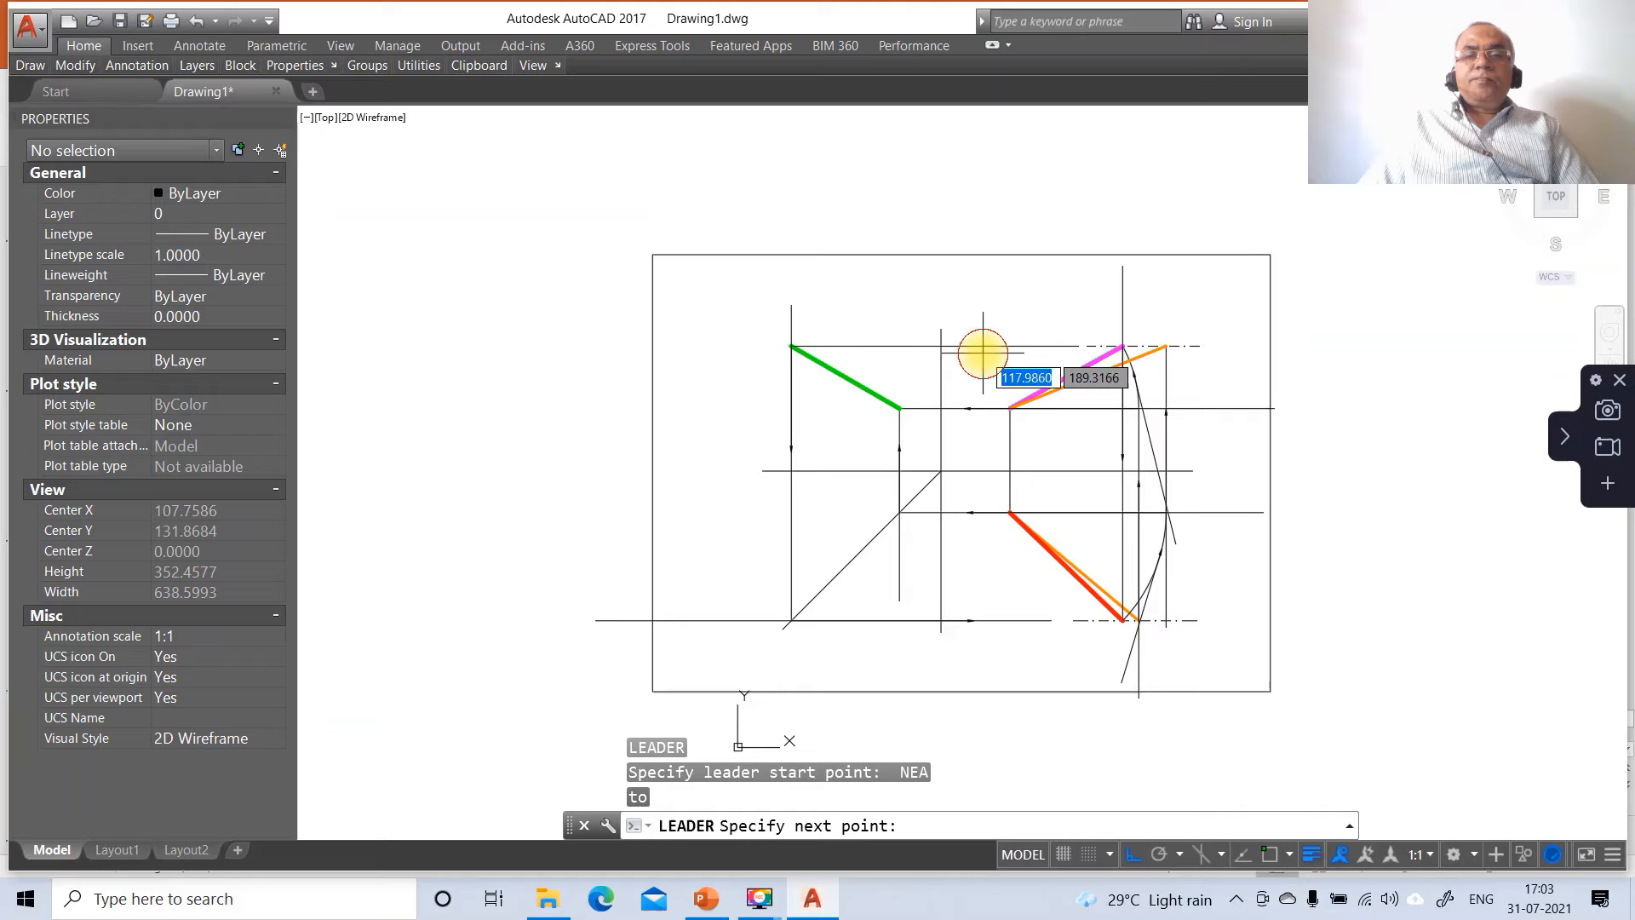
{"action": "left_click", "coordinate": [740, 359]}
{"action": "key", "text": "Return"}
{"action": "key", "text": "Return"}
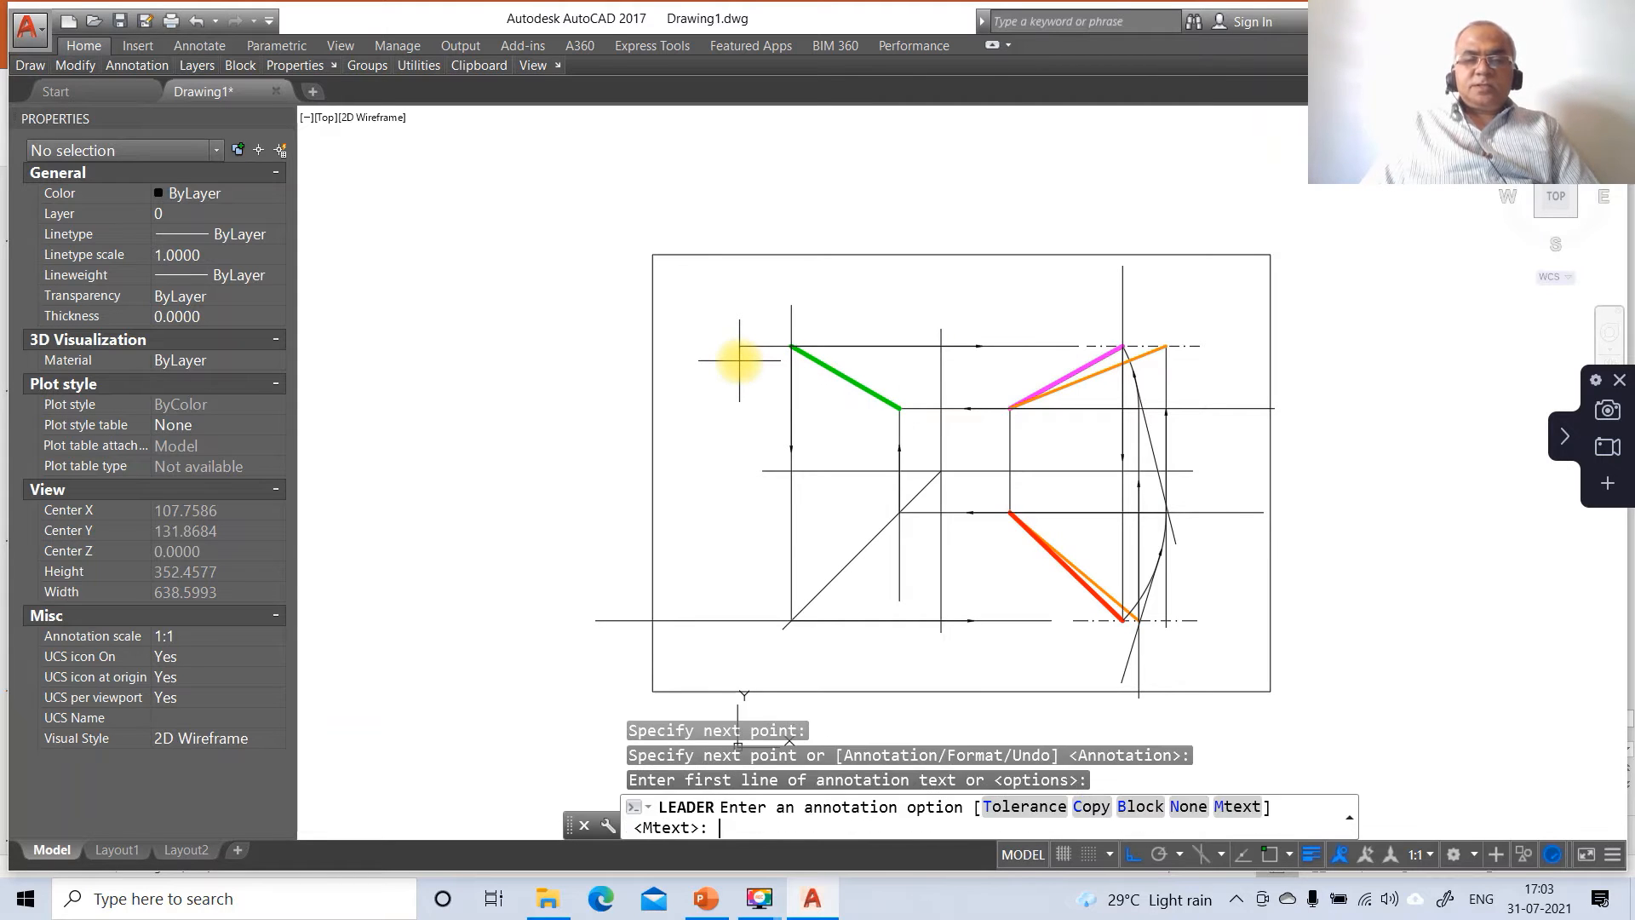
{"action": "type", "text": "N"}
{"action": "key", "text": "Return"}
Step: Explode the leader arrows on the projectors and arcs of the three views into separate lines and arrowheads
{"action": "type", "text": "X"}
{"action": "key", "text": "Return"}
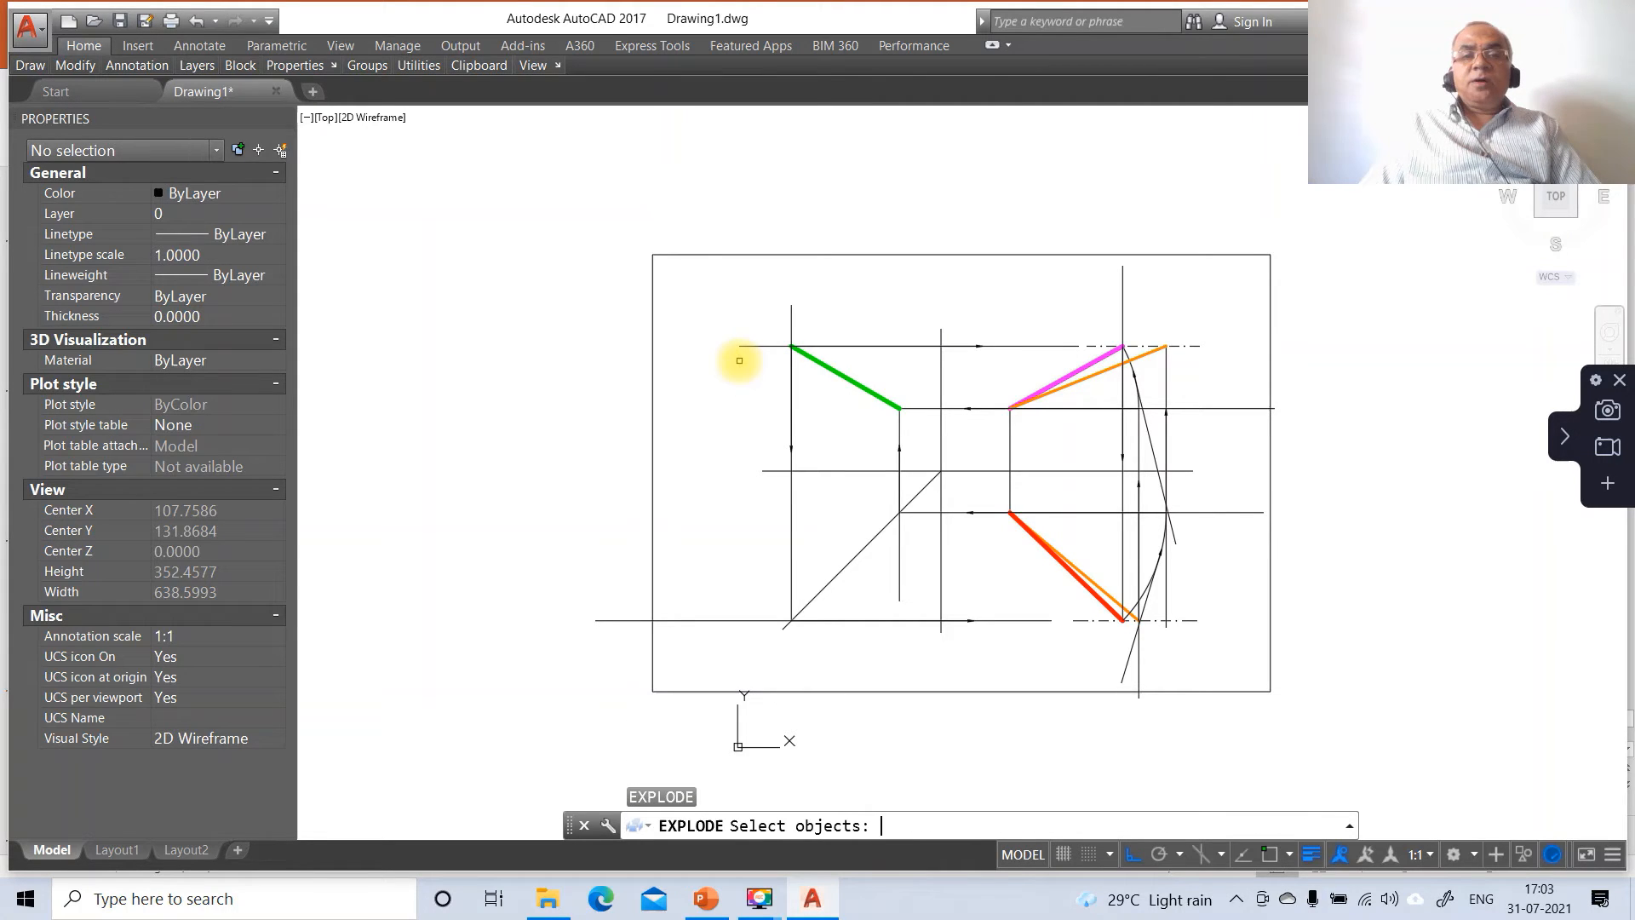
{"action": "left_click", "coordinate": [793, 322]}
{"action": "left_click", "coordinate": [763, 346]}
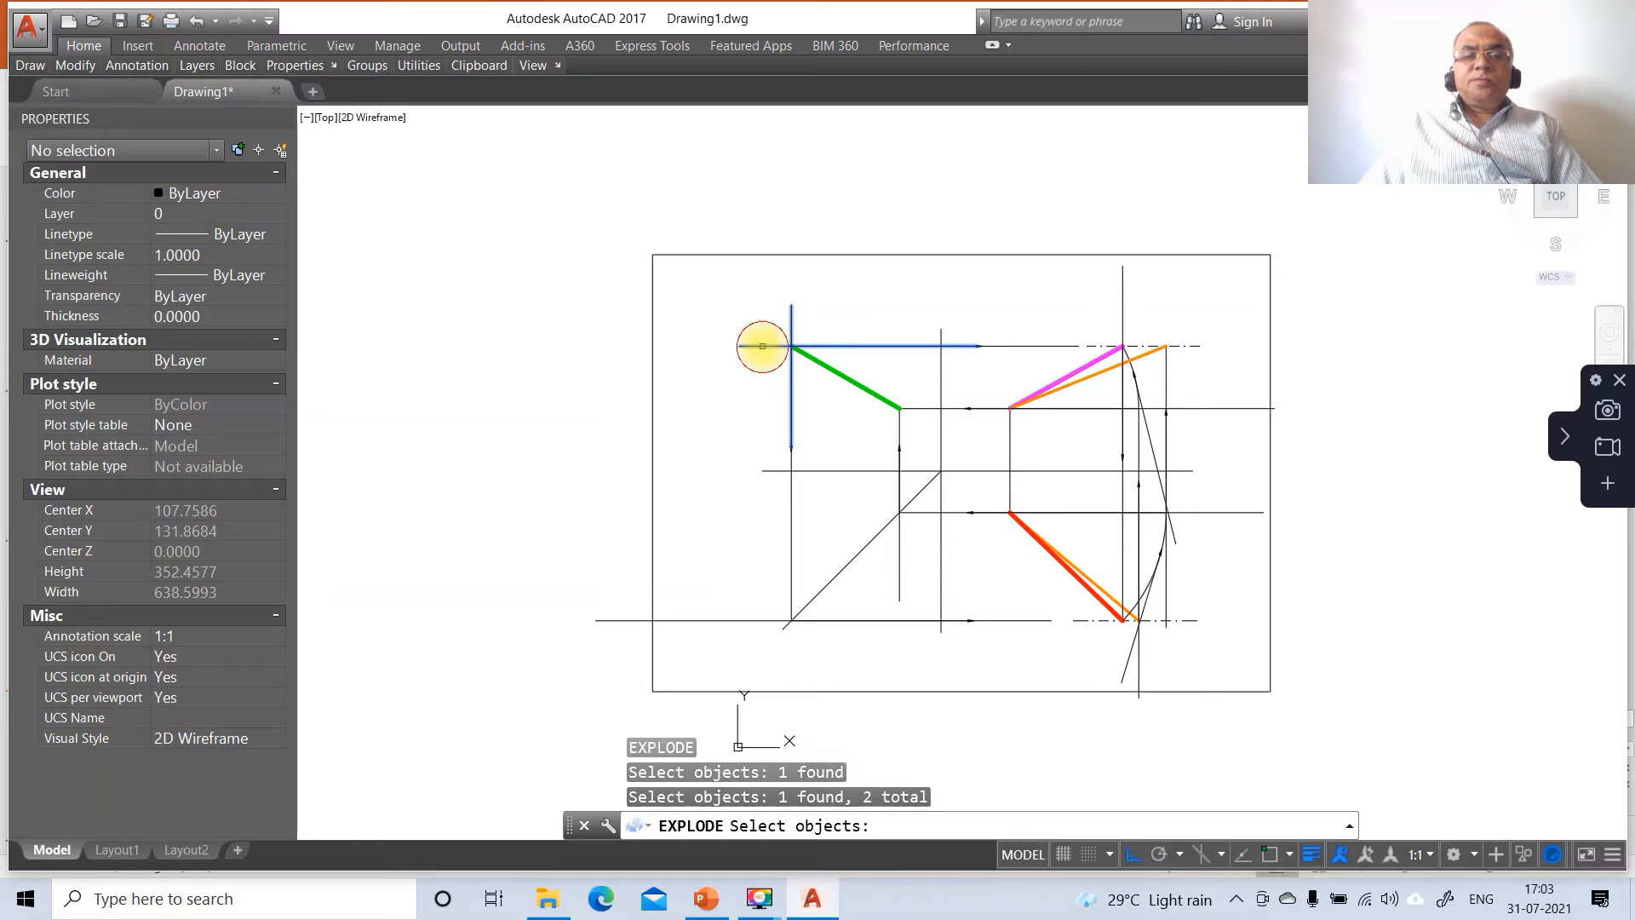
{"action": "left_click", "coordinate": [747, 620]}
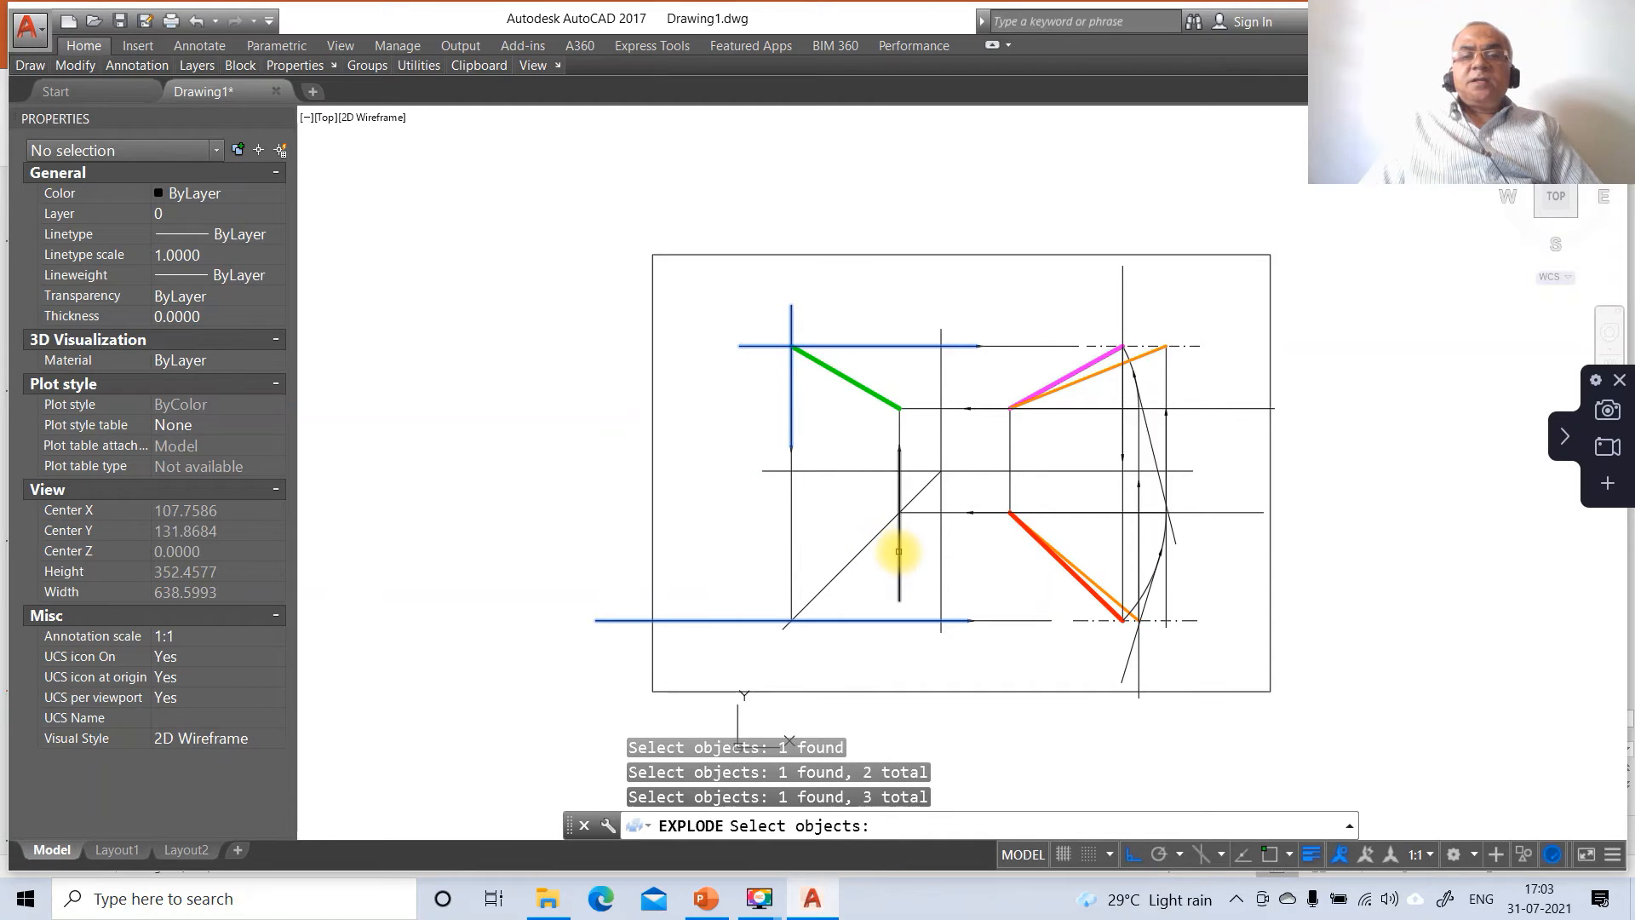
{"action": "left_click", "coordinate": [898, 549]}
{"action": "left_click", "coordinate": [1121, 315]}
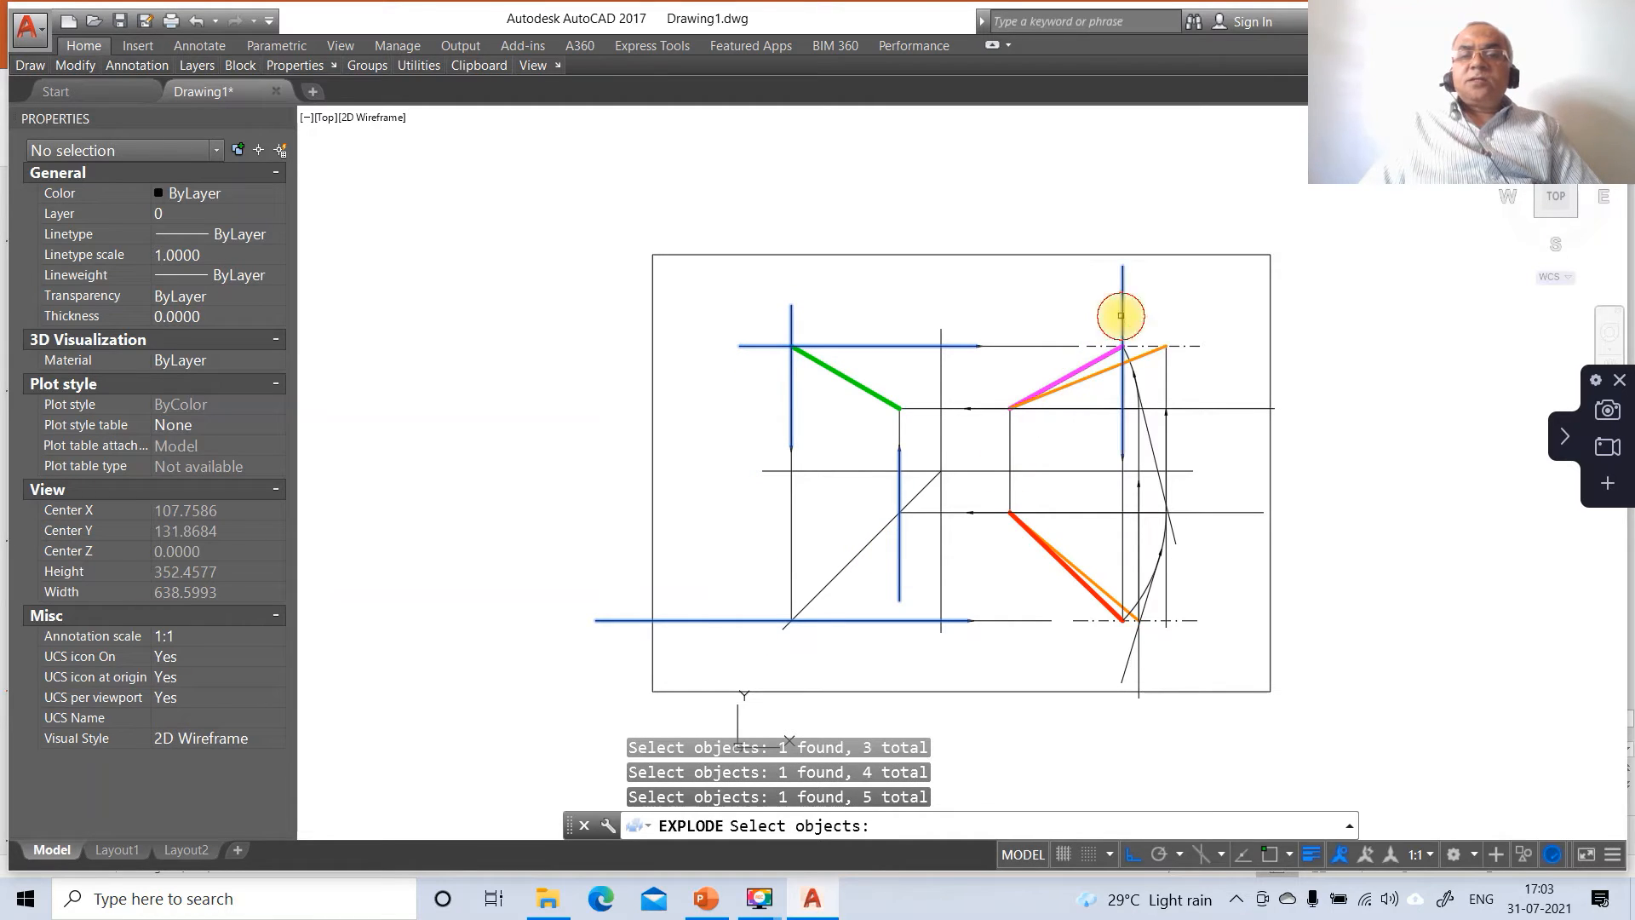
{"action": "left_click", "coordinate": [1146, 415]}
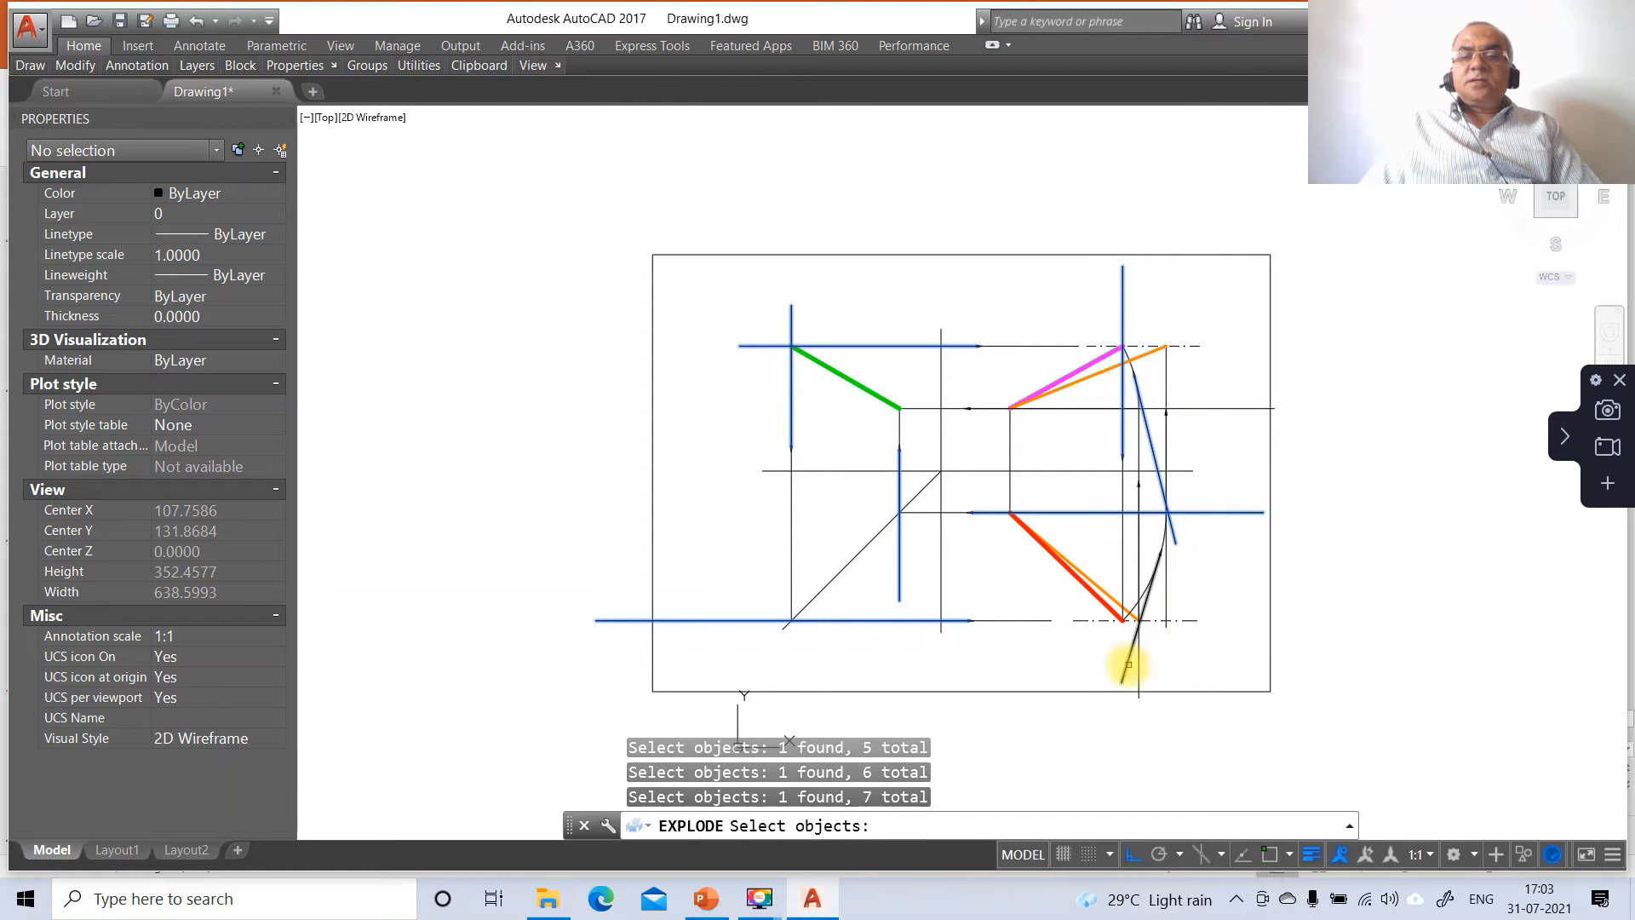
{"action": "left_click", "coordinate": [1128, 661]}
{"action": "left_click", "coordinate": [1135, 677]}
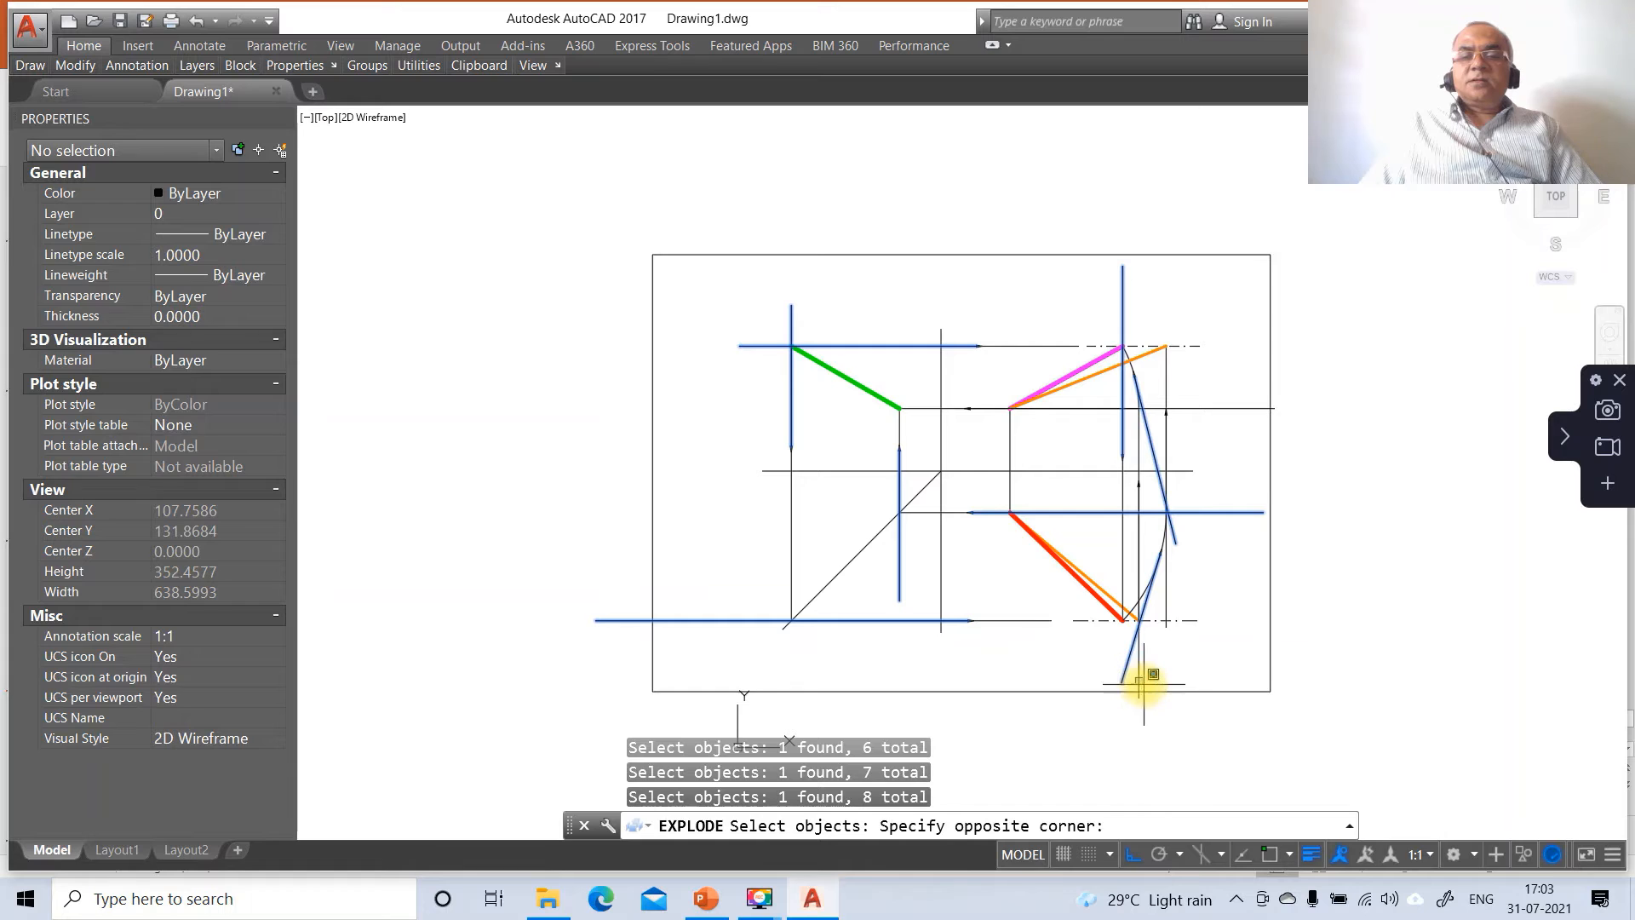
{"action": "left_click", "coordinate": [1147, 684]}
{"action": "left_click", "coordinate": [1139, 681]}
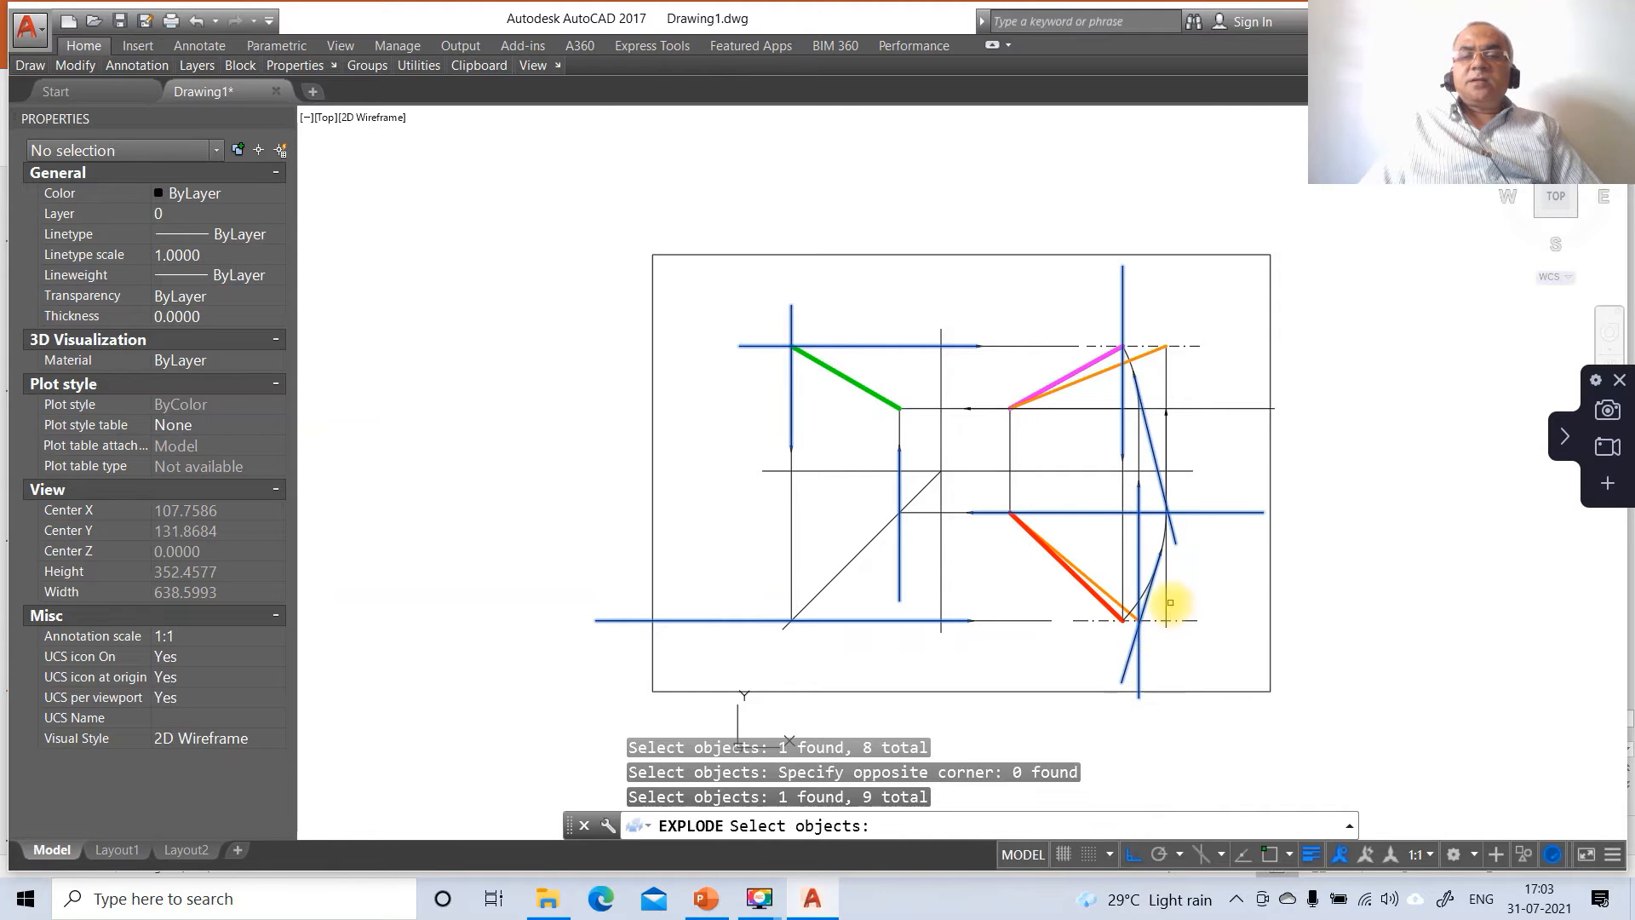
{"action": "left_click", "coordinate": [1166, 609]}
{"action": "key", "text": "Return"}
Step: Erase the exploded leader lines at the side view's upper end, on the lowest horizontal projector and below the side view's lower end, keeping the arrowheads
{"action": "type", "text": "e"}
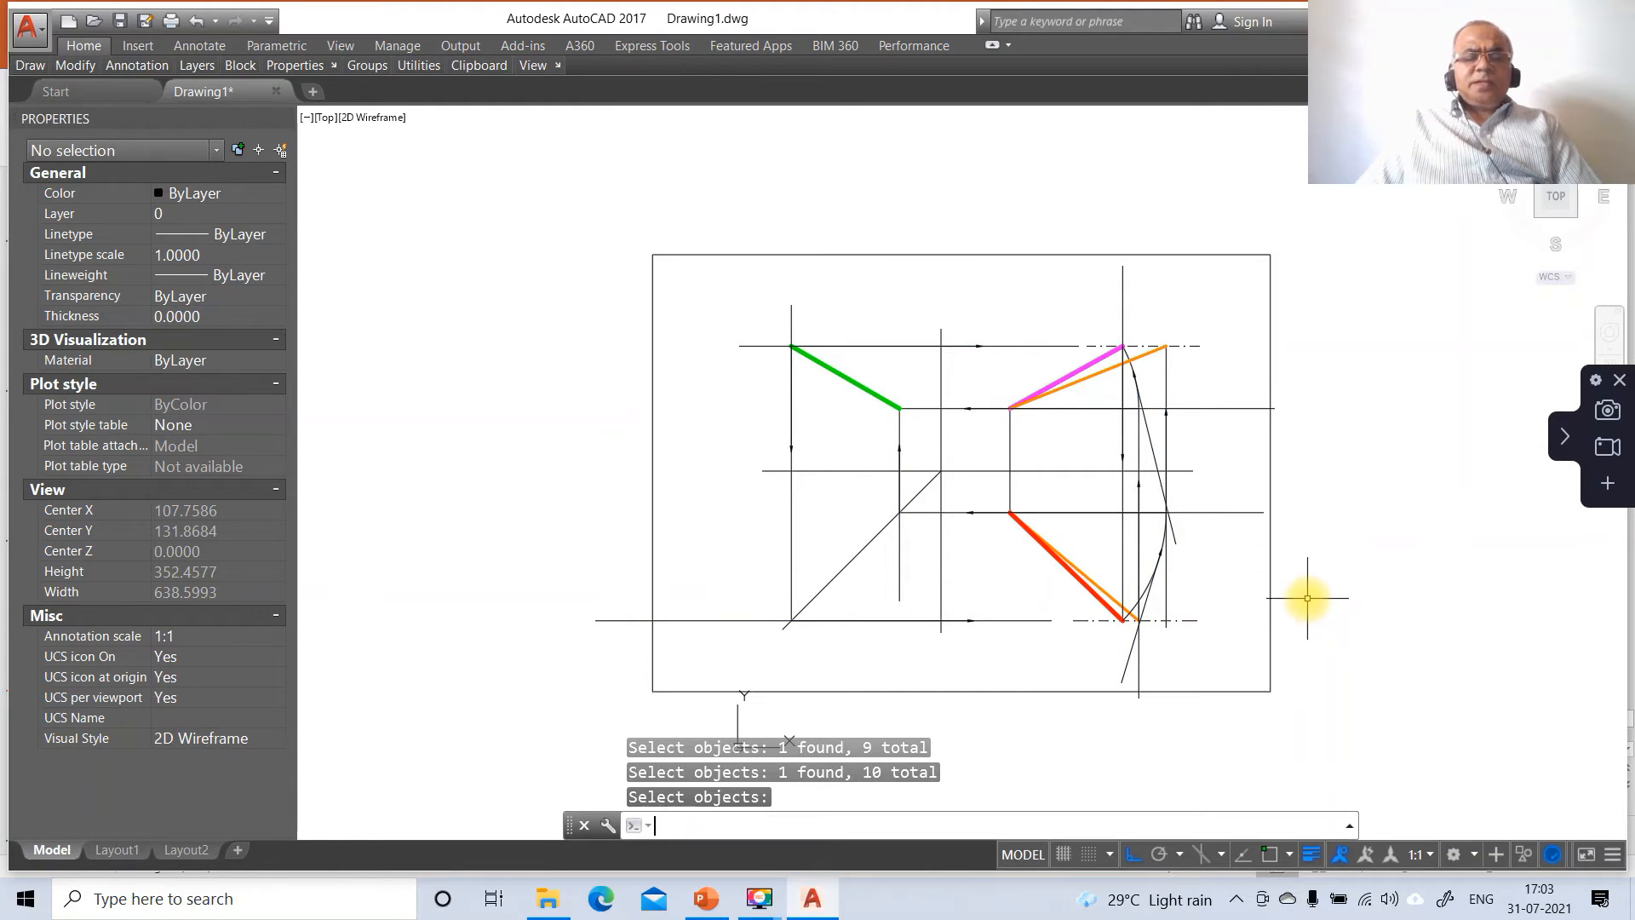
{"action": "key", "text": "Return"}
{"action": "left_click", "coordinate": [794, 325]}
{"action": "key", "text": "Return"}
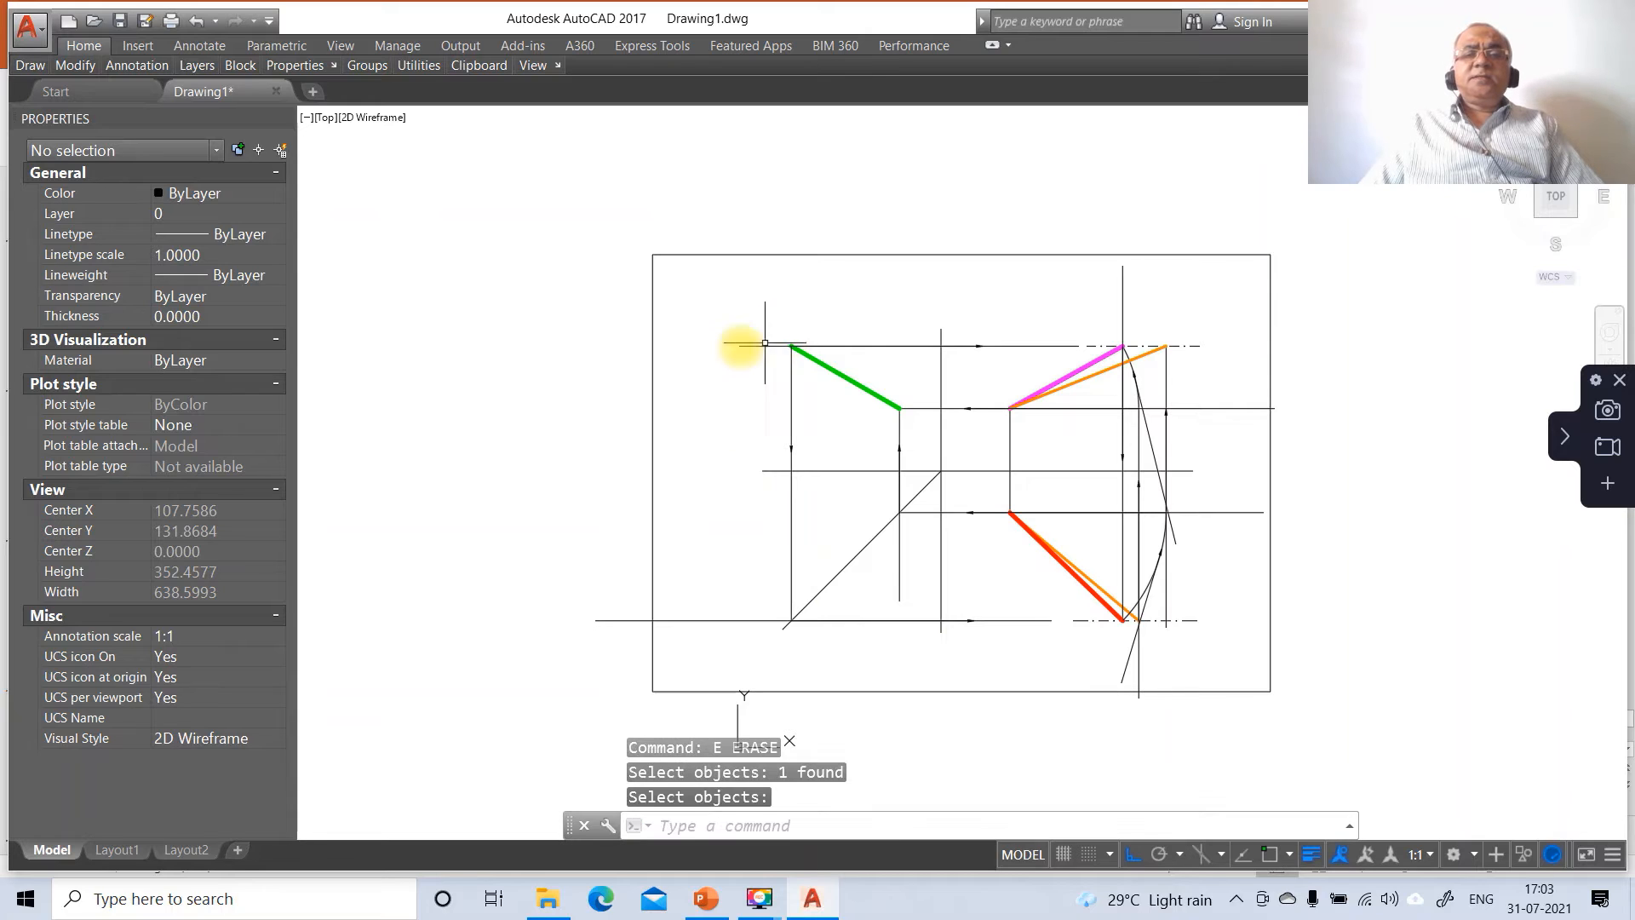
{"action": "key", "text": "Return"}
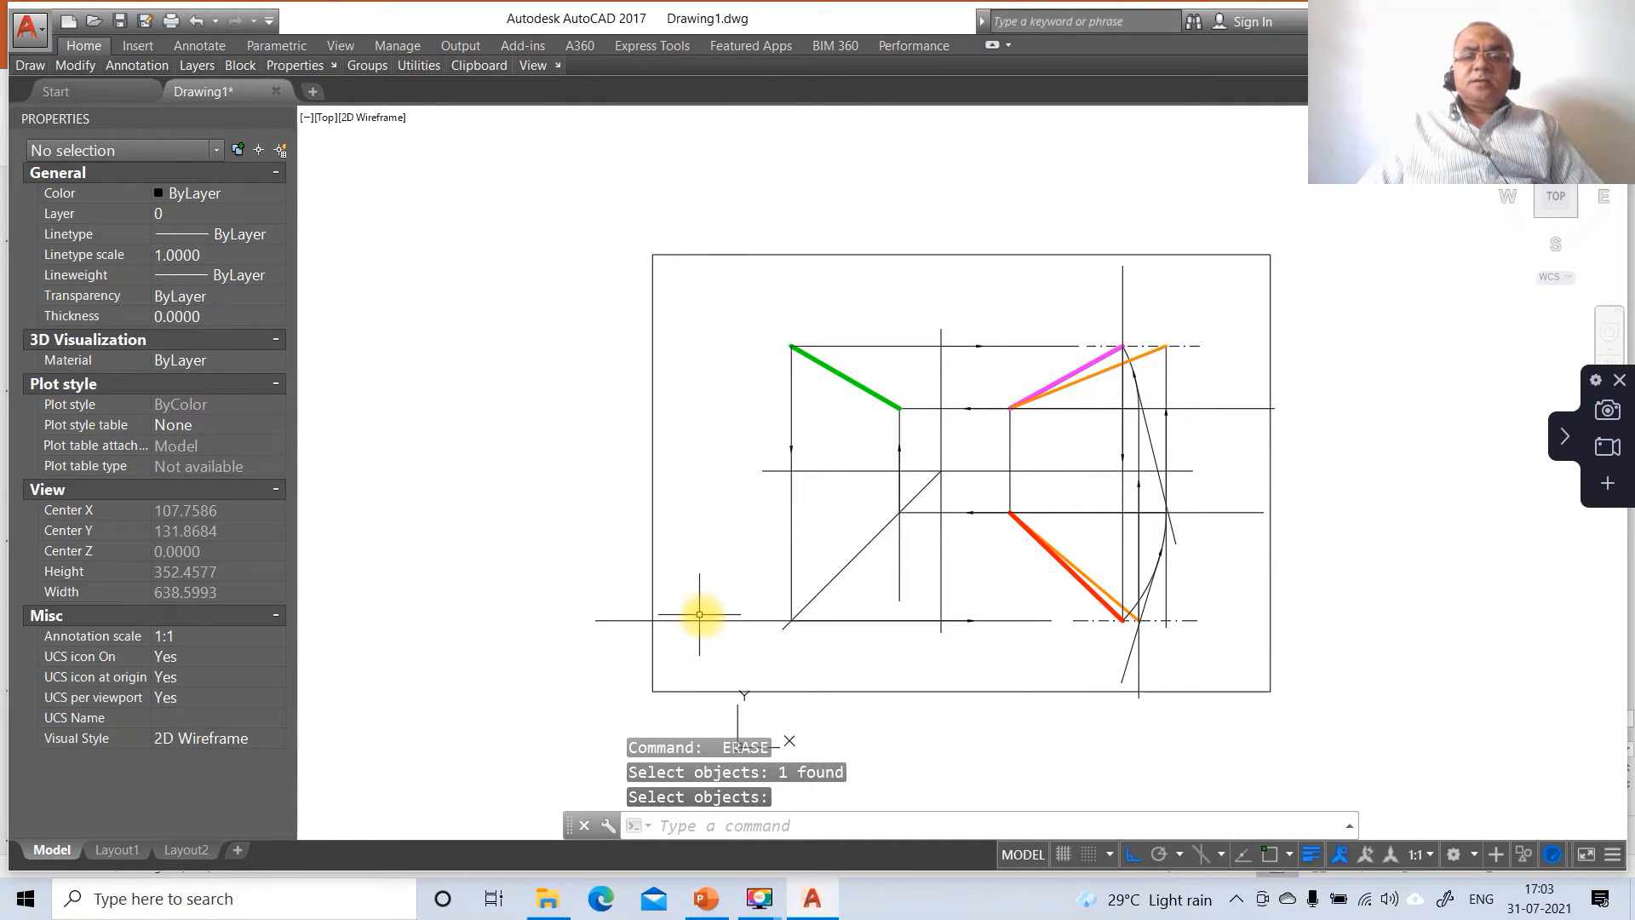
{"action": "left_click", "coordinate": [704, 620]}
{"action": "key", "text": "Return"}
{"action": "key", "text": "Return"}
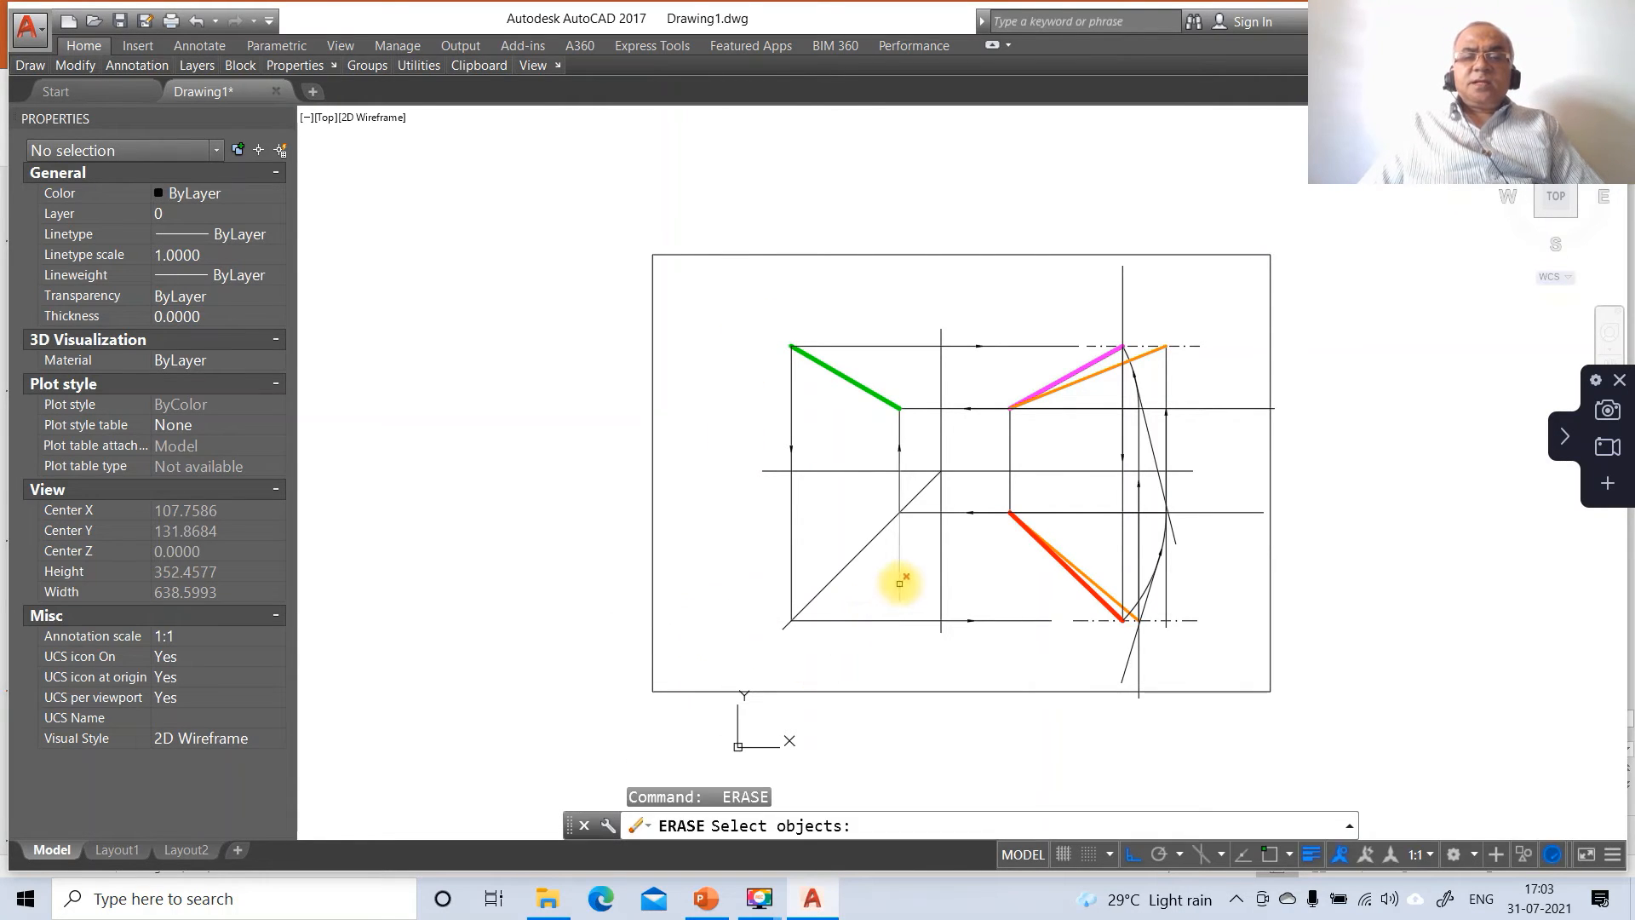
{"action": "left_click", "coordinate": [900, 569]}
{"action": "key", "text": "Return"}
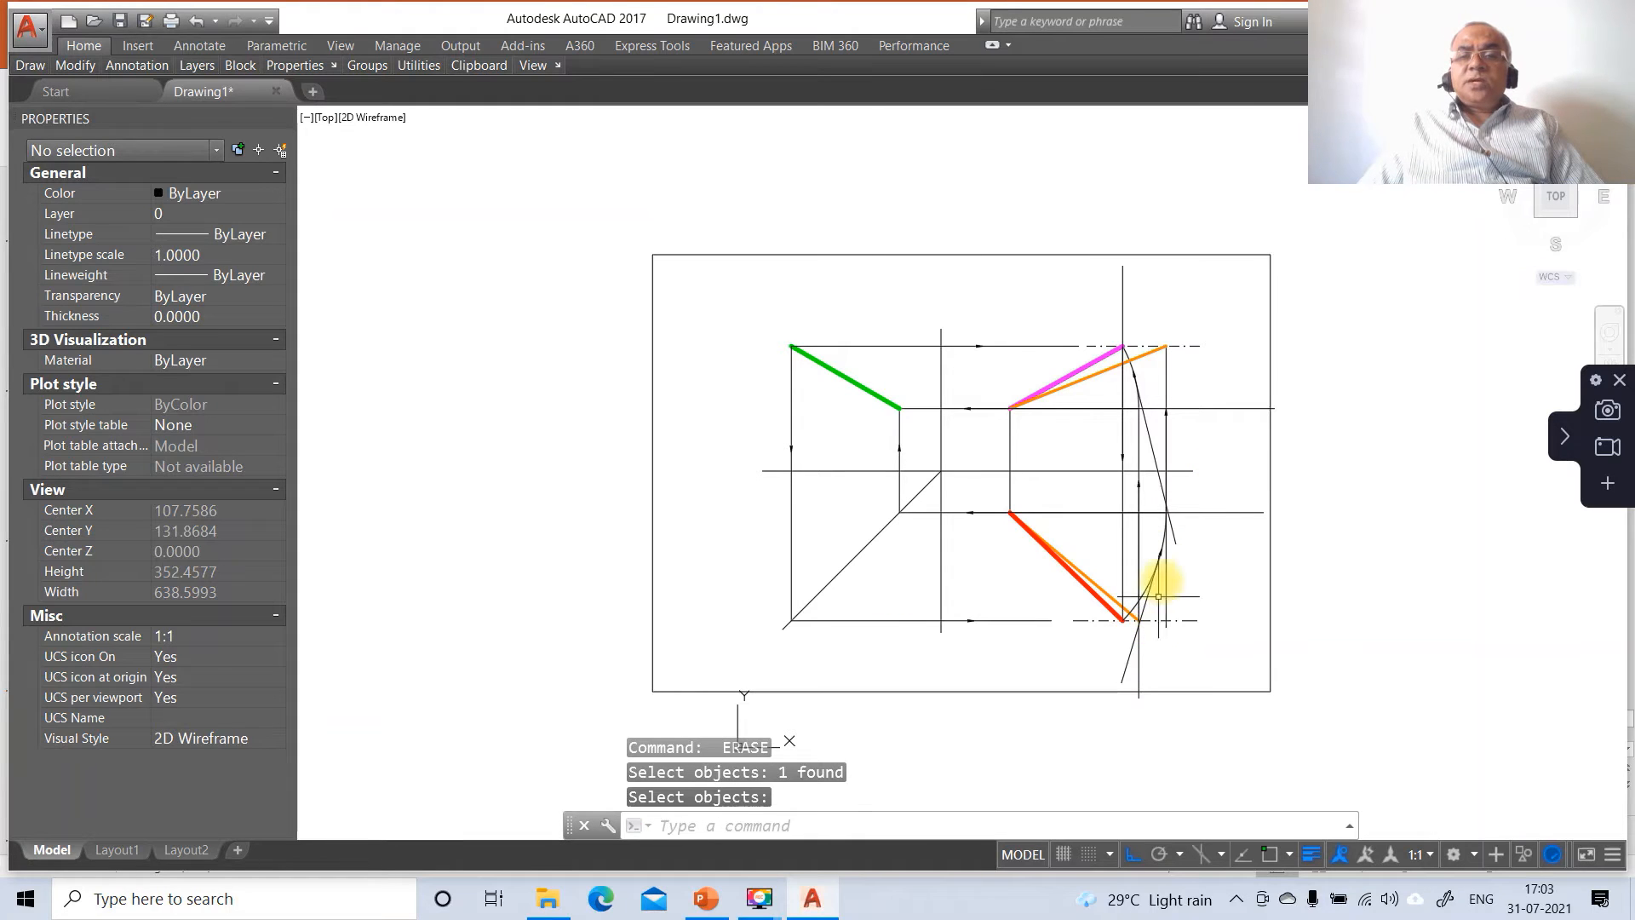
Step: Erase the leader lines above the magenta line's upper end, beside the upper arc and on the horizontal projector through the front view's lower end
{"action": "key", "text": "Return"}
{"action": "key", "text": "Return"}
{"action": "left_click", "coordinate": [1124, 311]}
{"action": "key", "text": "Return"}
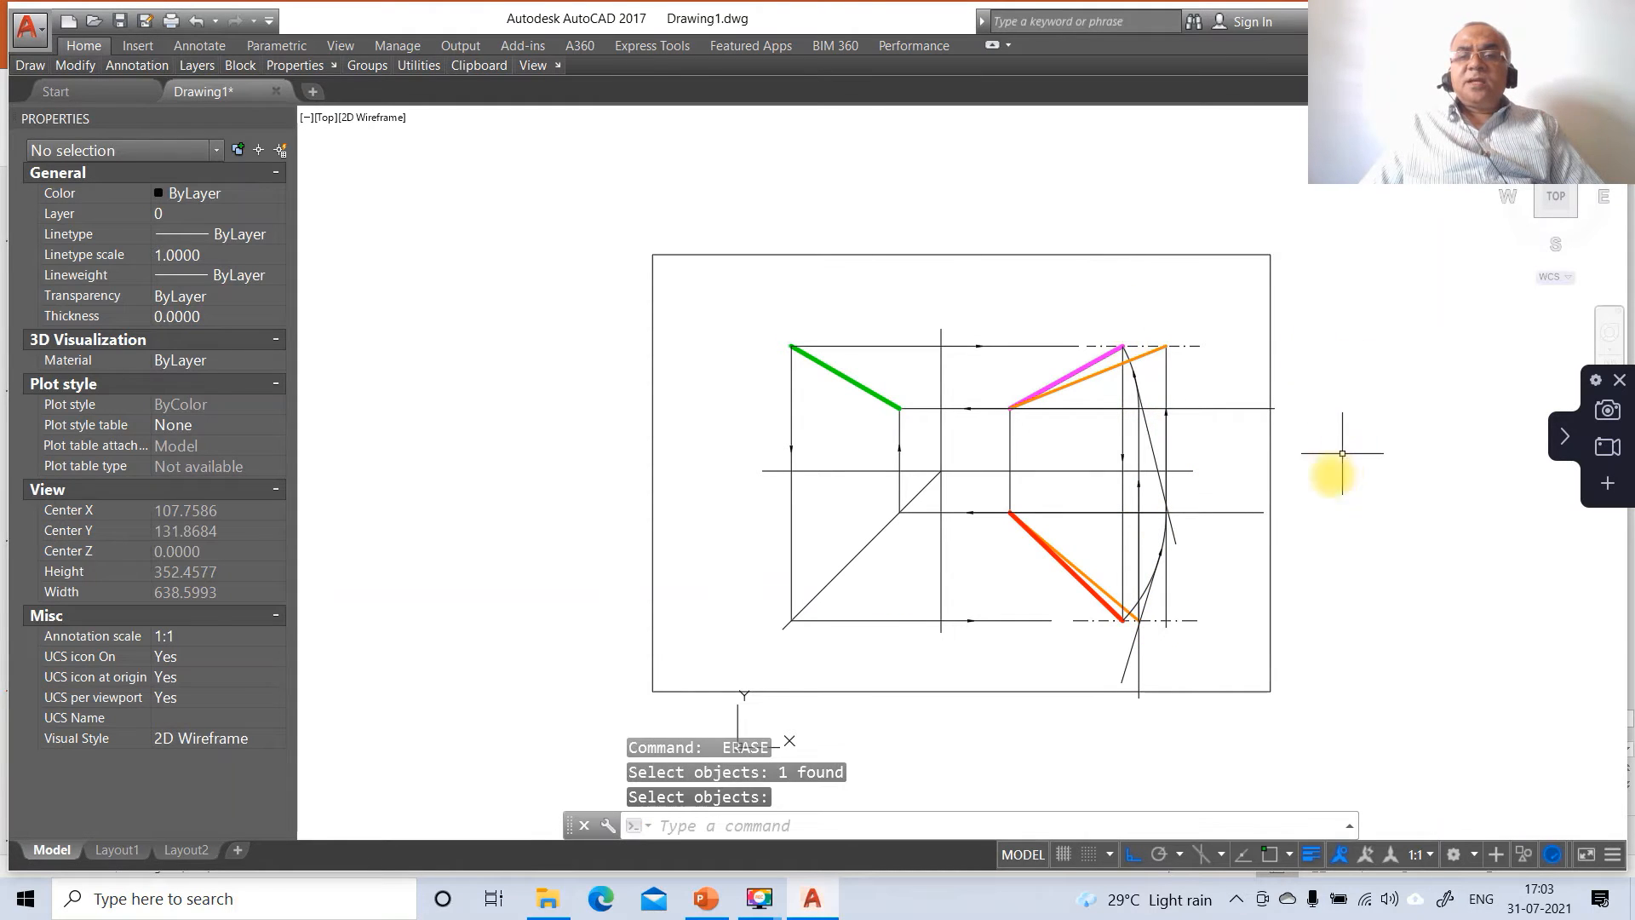
{"action": "key", "text": "Return"}
{"action": "left_click", "coordinate": [1151, 446]}
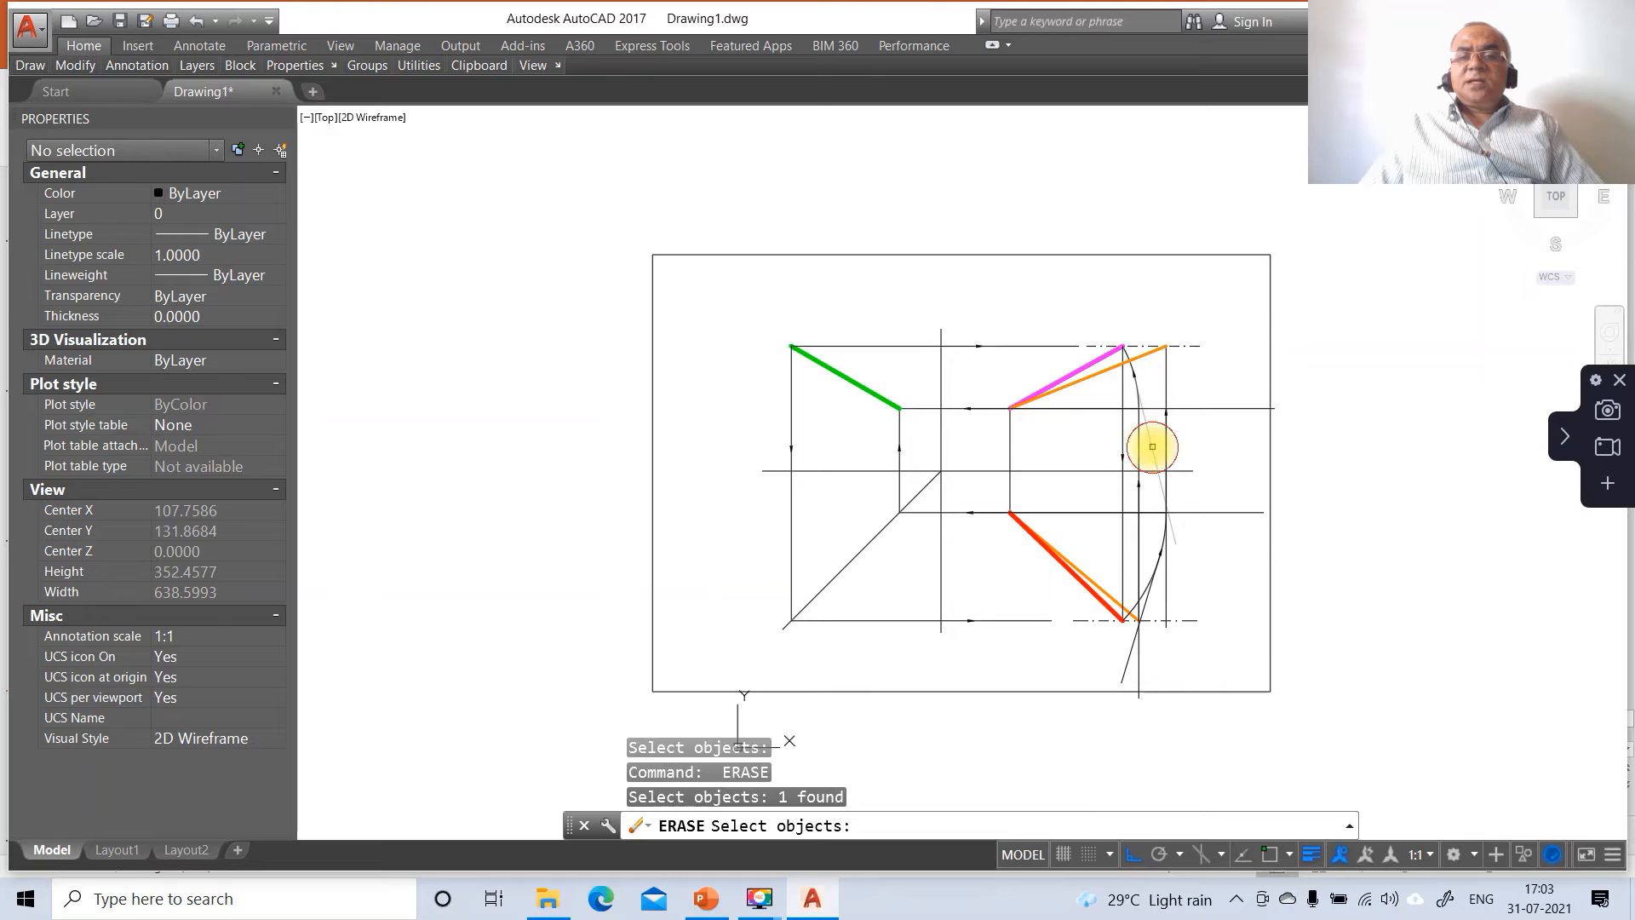
{"action": "key", "text": "Return"}
{"action": "key", "text": "Return"}
{"action": "left_click", "coordinate": [1211, 409]}
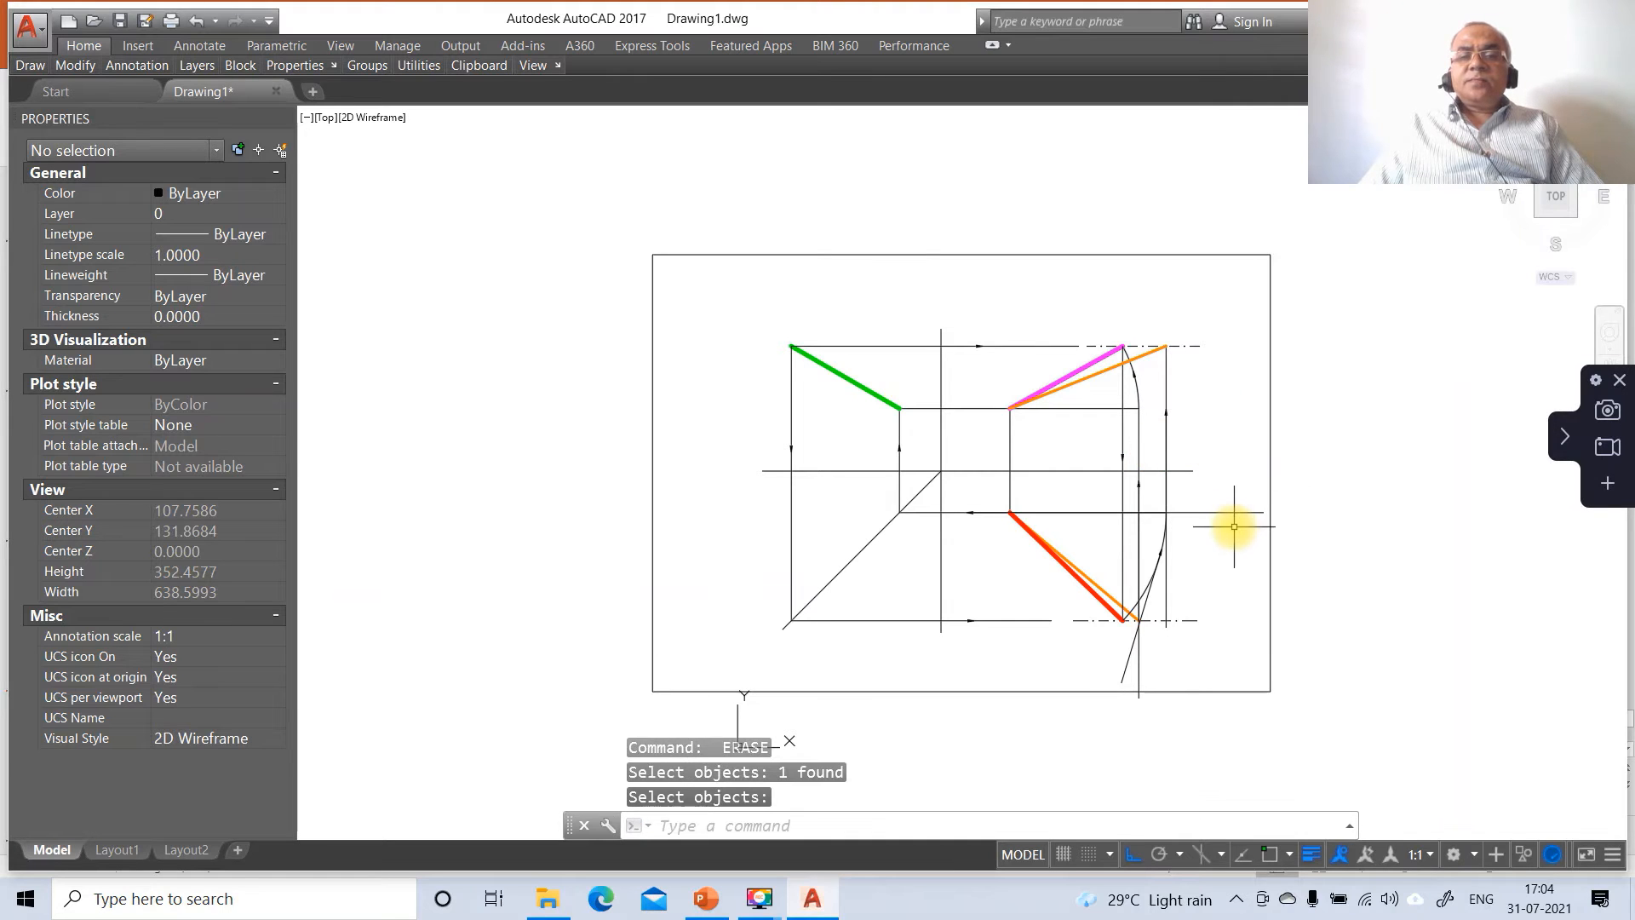
{"action": "key", "text": "Return"}
Step: Add an unannotated leader arrow pointing left on the horizontal projector between the front view's lower end and the side view, using the Nearest snap
{"action": "type", "text": "leader"}
{"action": "key", "text": "Return"}
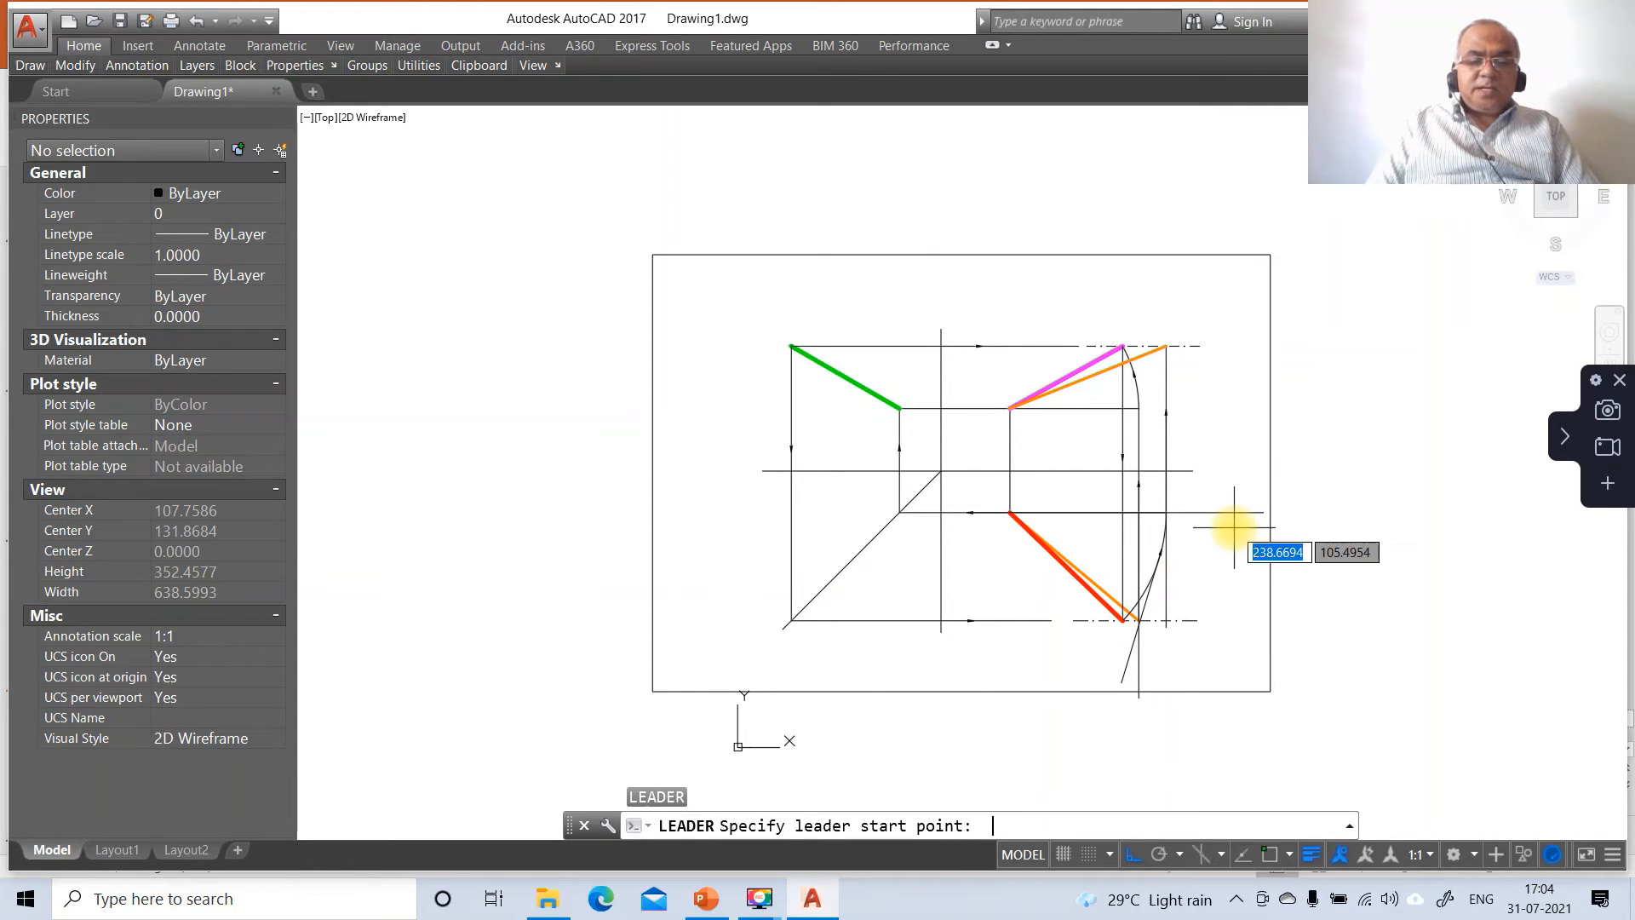
{"action": "type", "text": "NEA"}
{"action": "key", "text": "Return"}
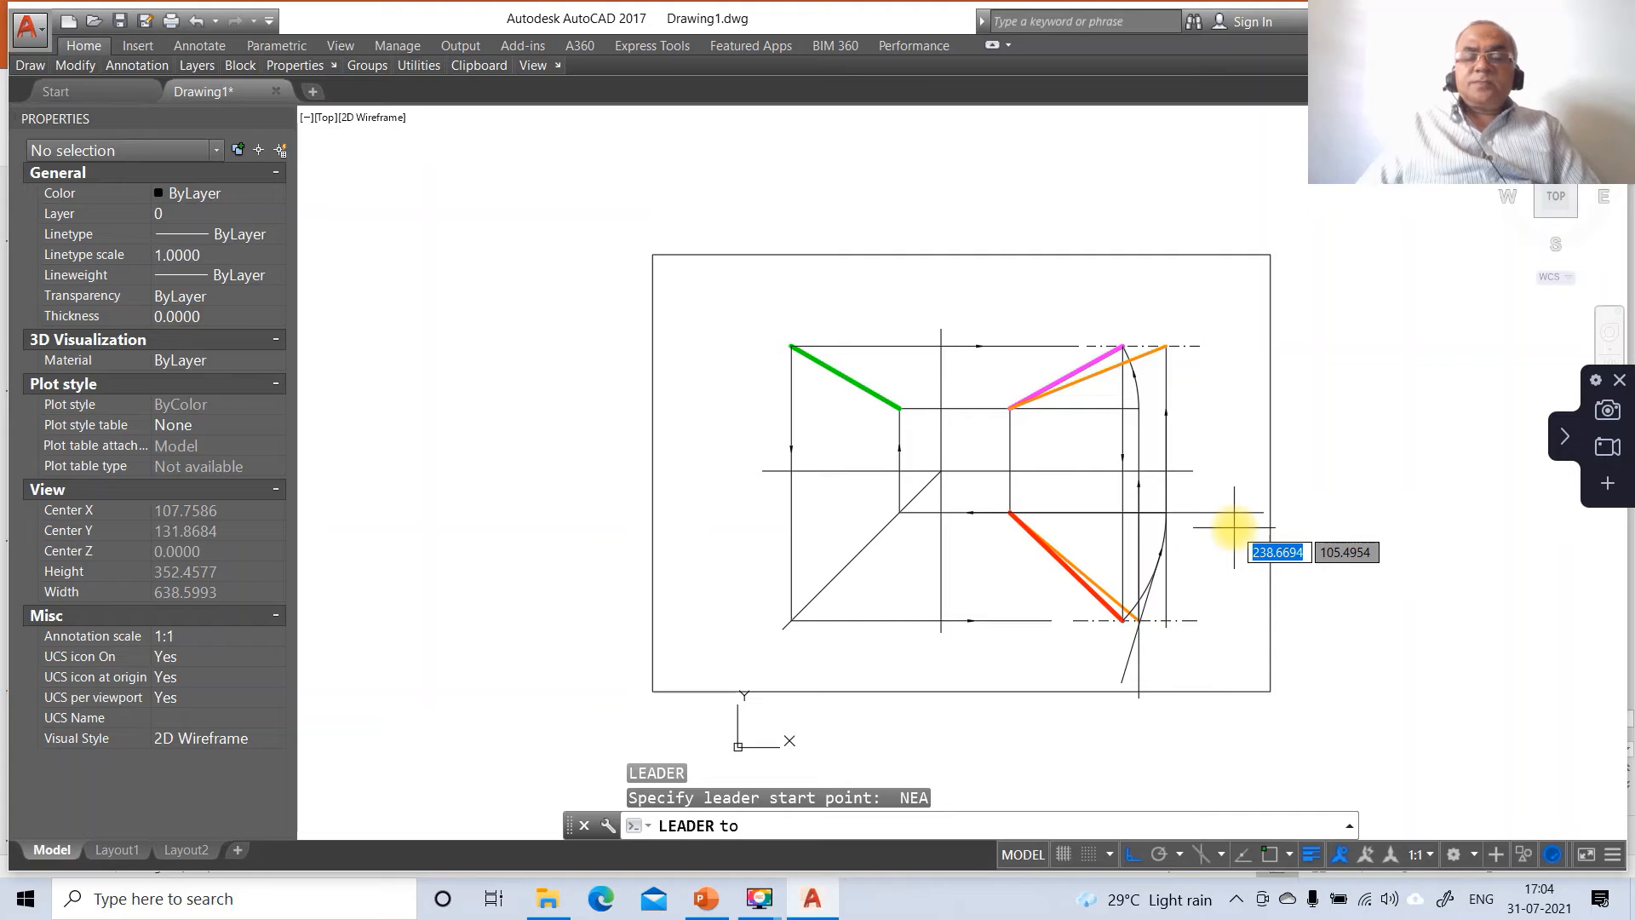
{"action": "left_click", "coordinate": [965, 408]}
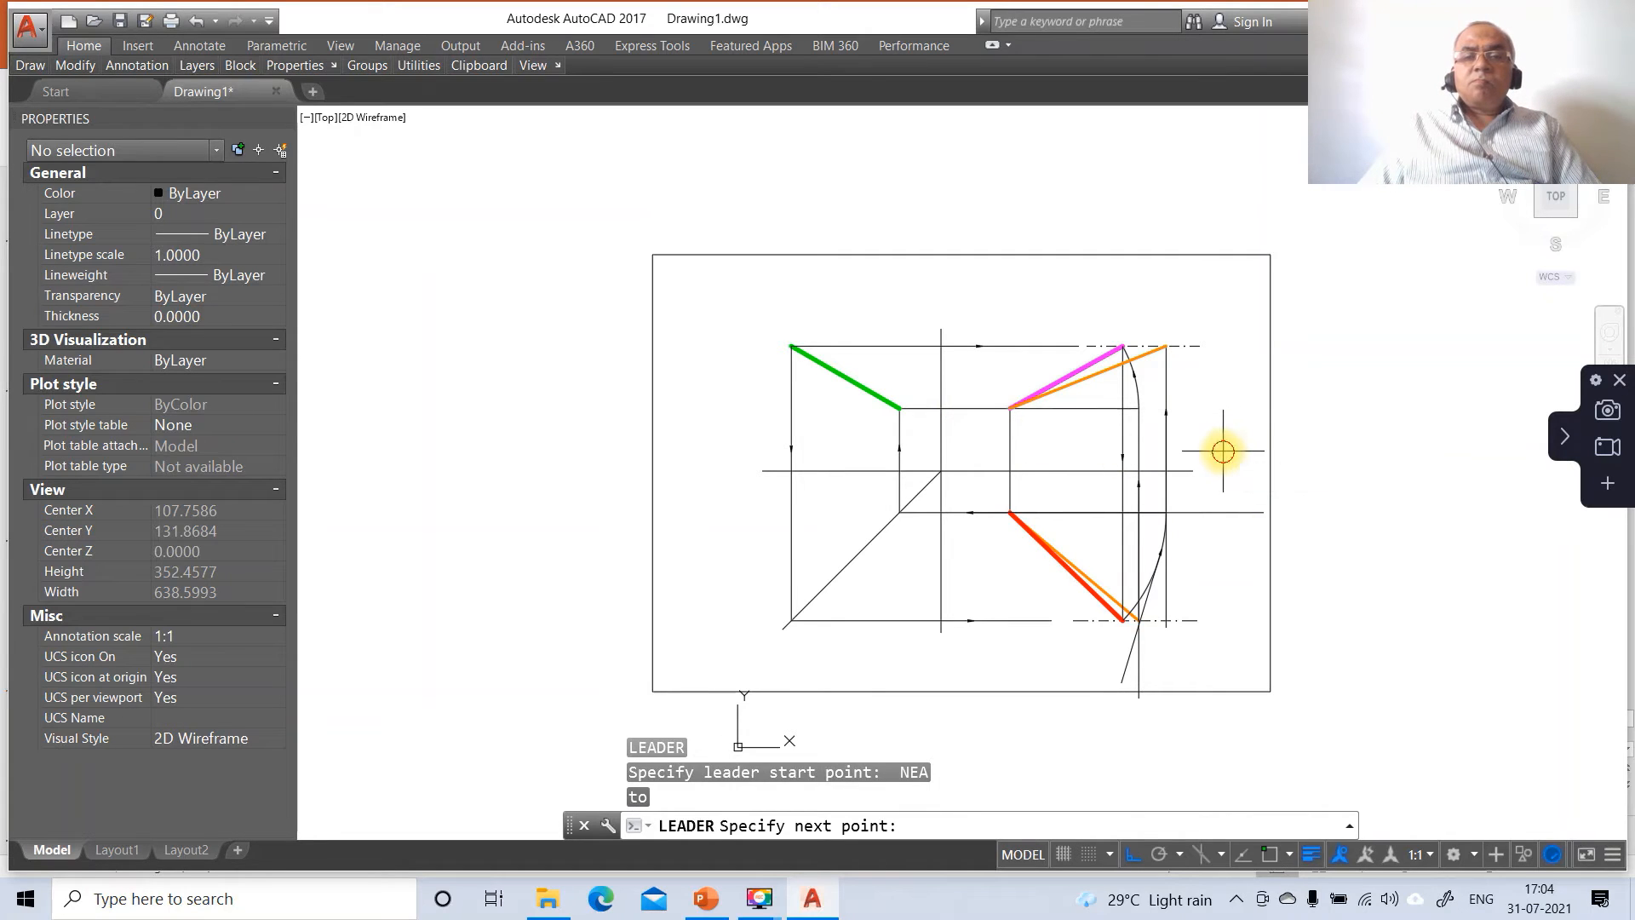
{"action": "key", "text": "Return"}
{"action": "key", "text": "Return"}
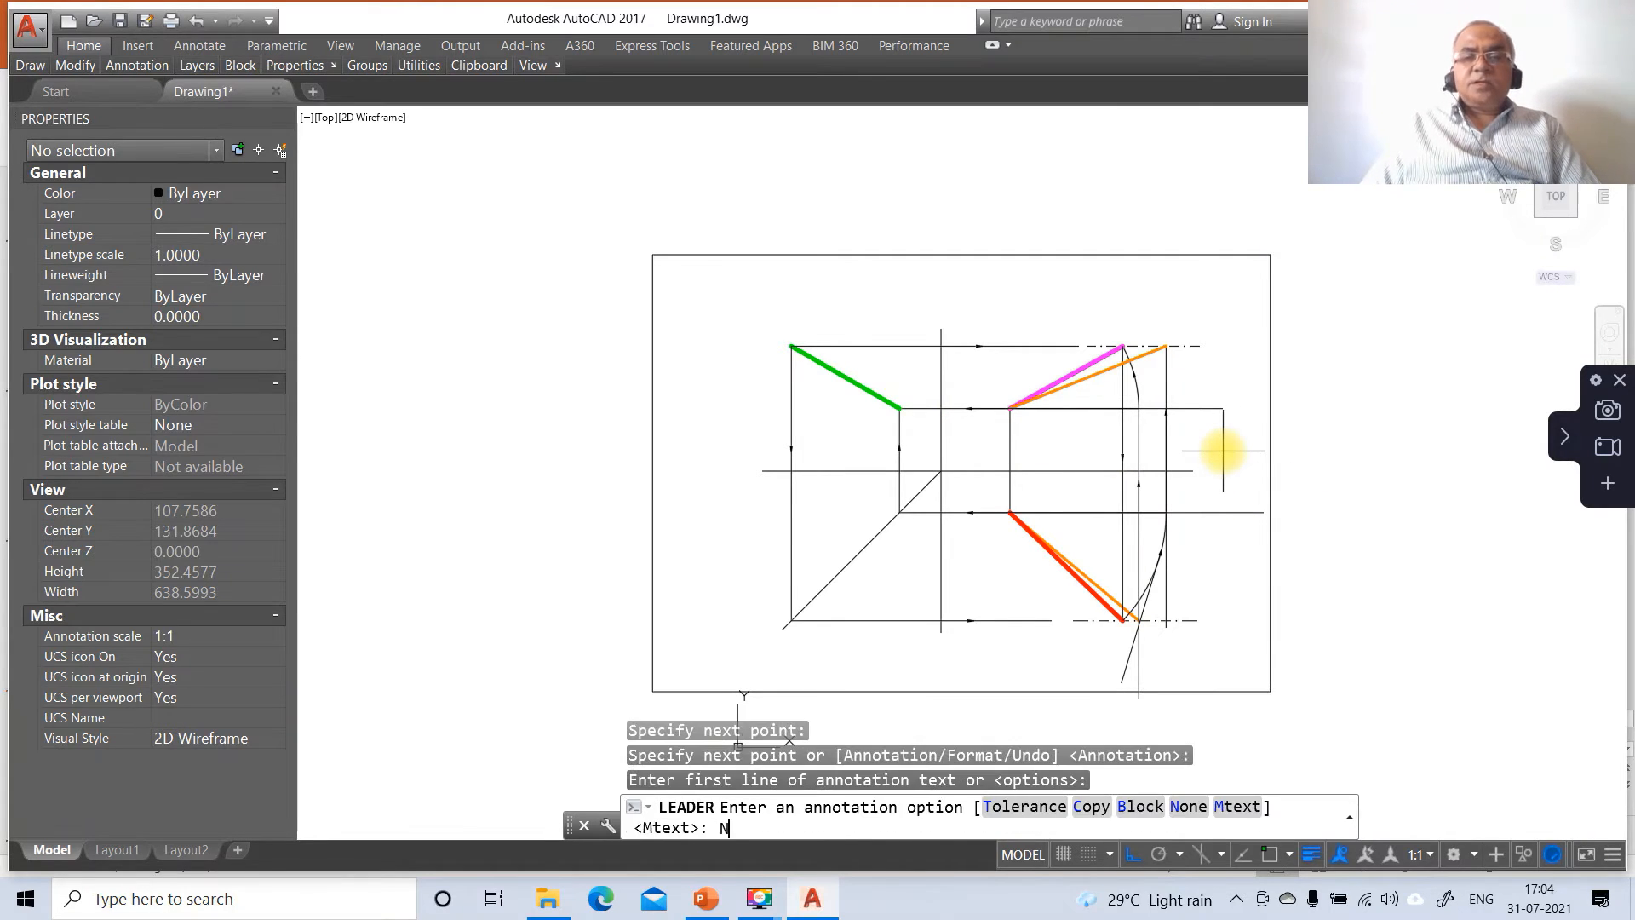
{"action": "type", "text": "N"}
{"action": "key", "text": "Return"}
Step: Explode the new leader on the front view's lower horizontal projector and erase its line, keeping the arrowhead
{"action": "key", "text": "Return"}
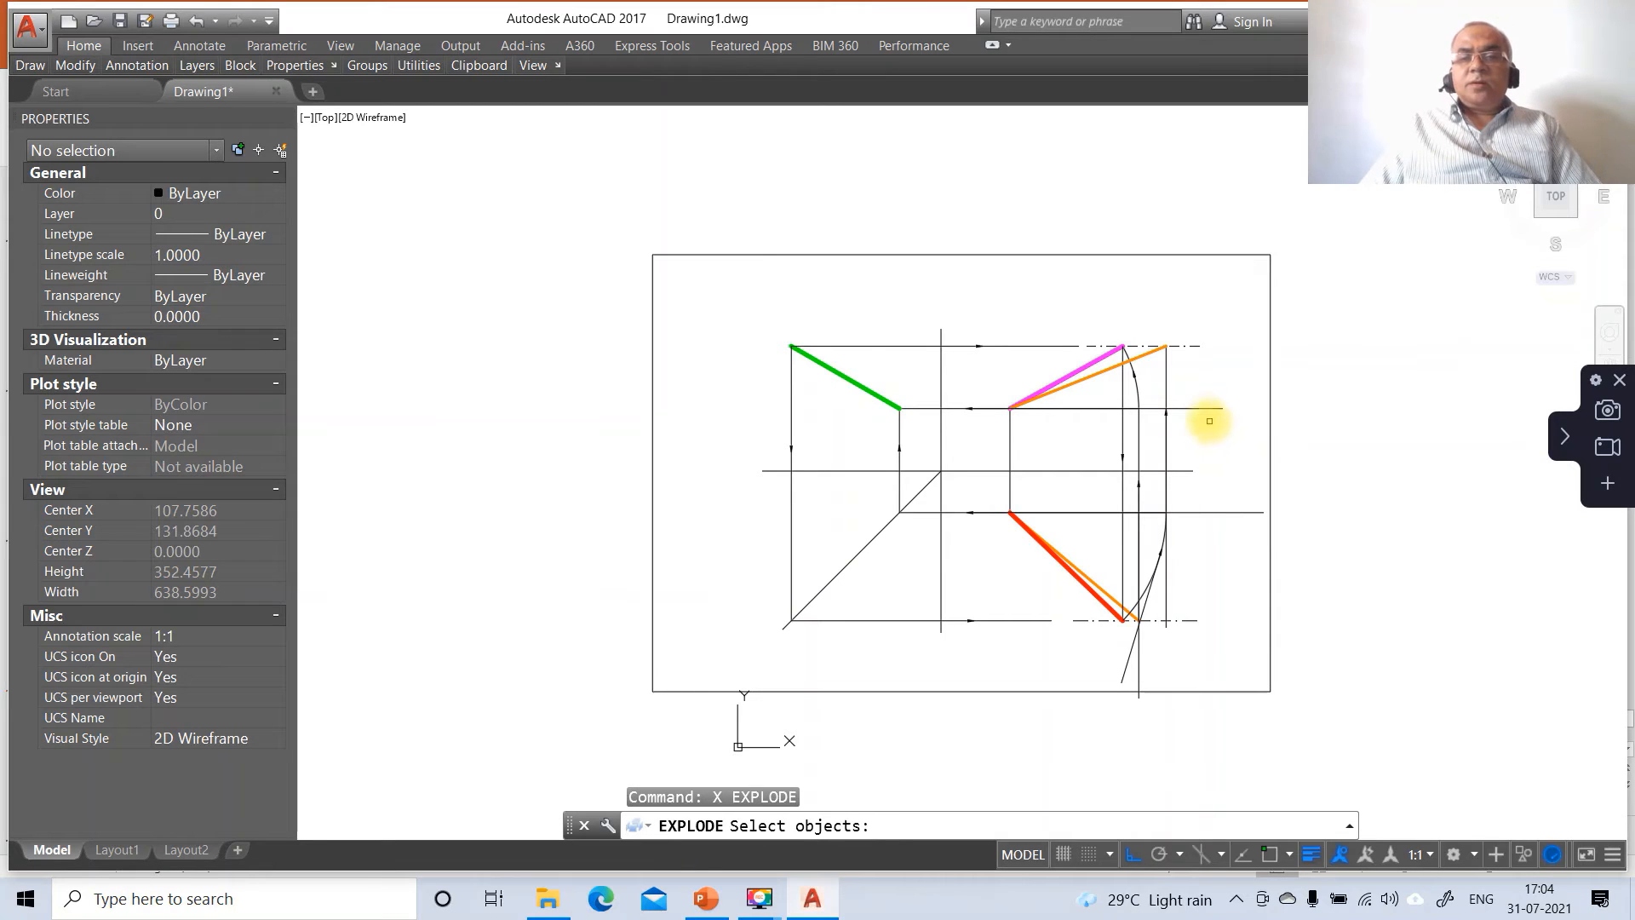
{"action": "left_click", "coordinate": [1207, 411]}
{"action": "key", "text": "Return"}
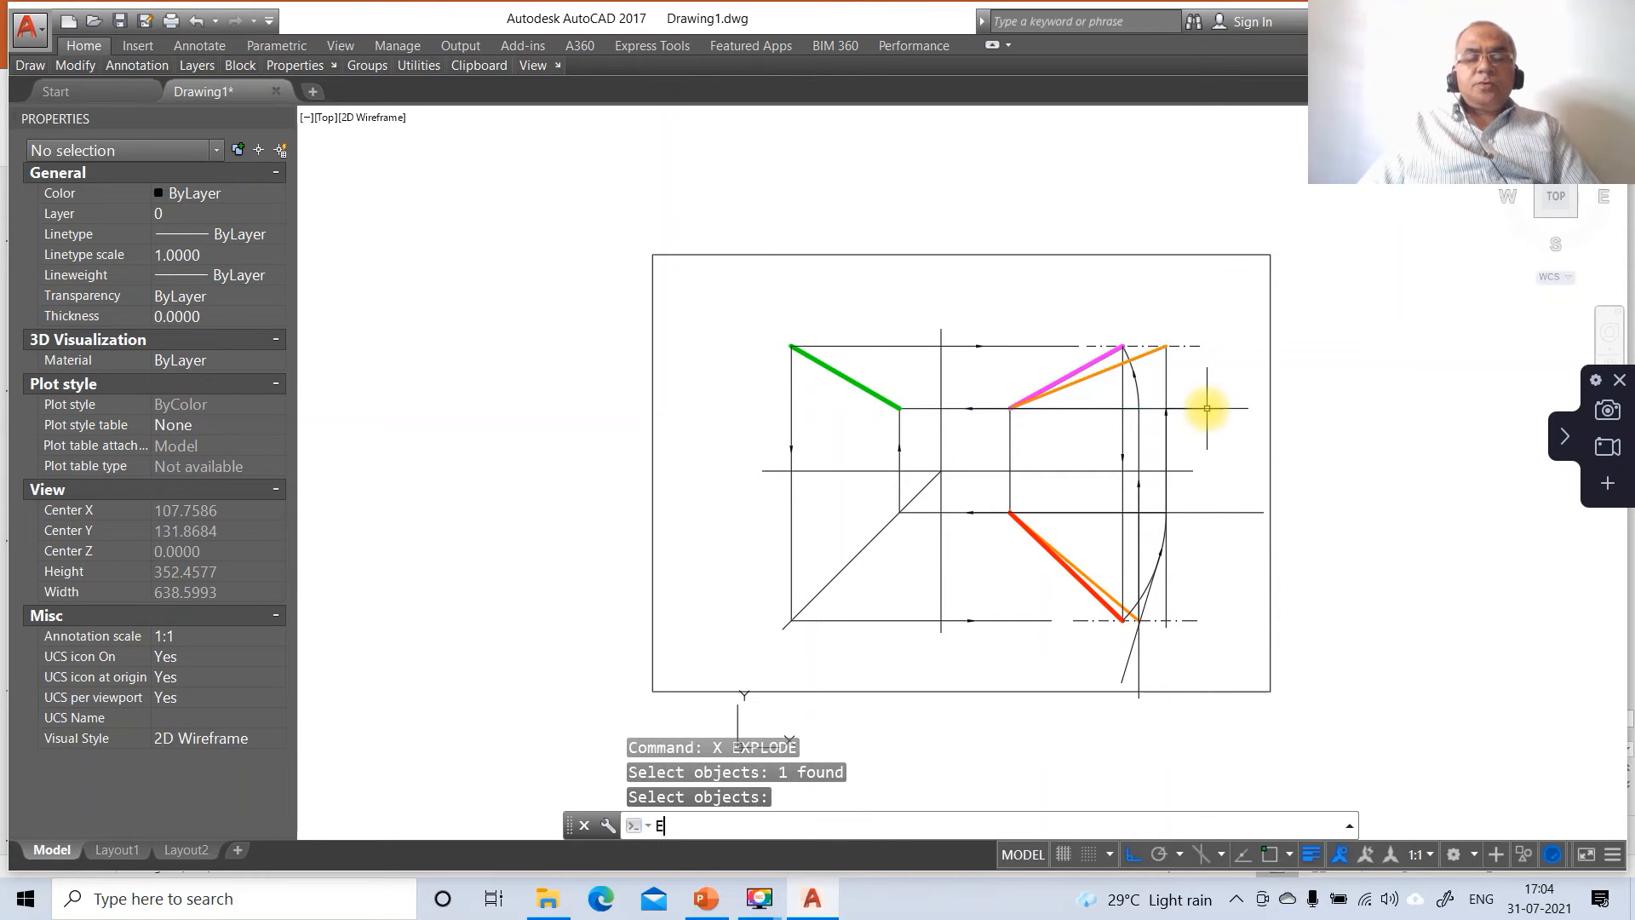
{"action": "key", "text": "Return"}
{"action": "left_click", "coordinate": [1201, 414]}
{"action": "key", "text": "Return"}
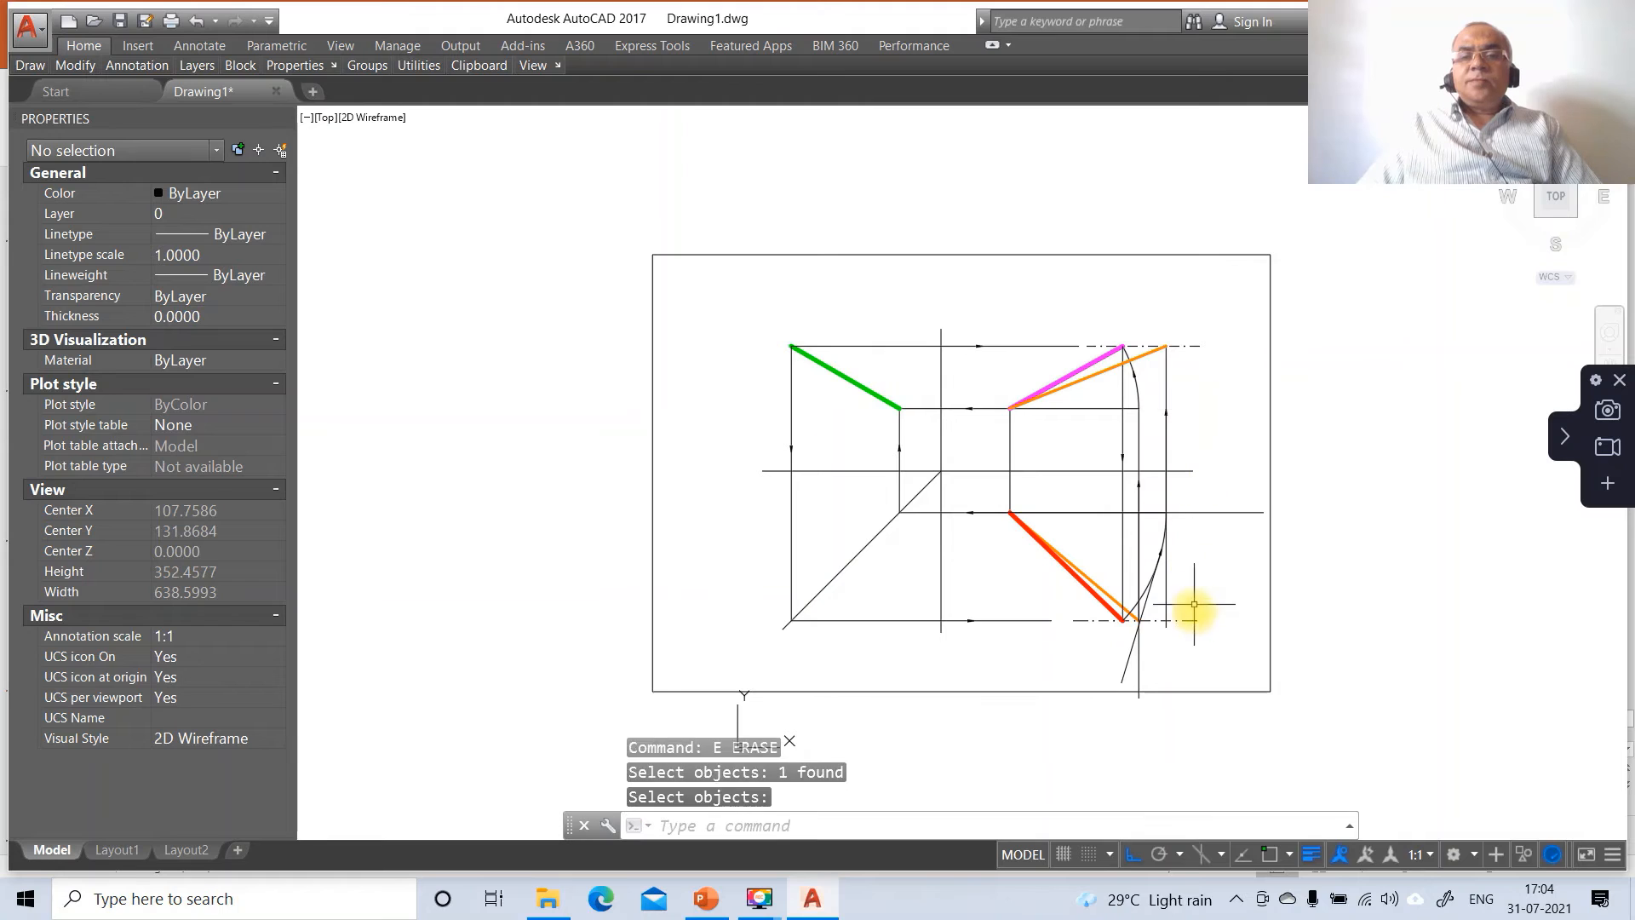
Step: Erase the remaining exploded leader lines on the two rightmost vertical projectors, the top view's upper horizontal projector and beside the lower arc
{"action": "key", "text": "Return"}
{"action": "left_click", "coordinate": [1166, 606]}
{"action": "key", "text": "Return"}
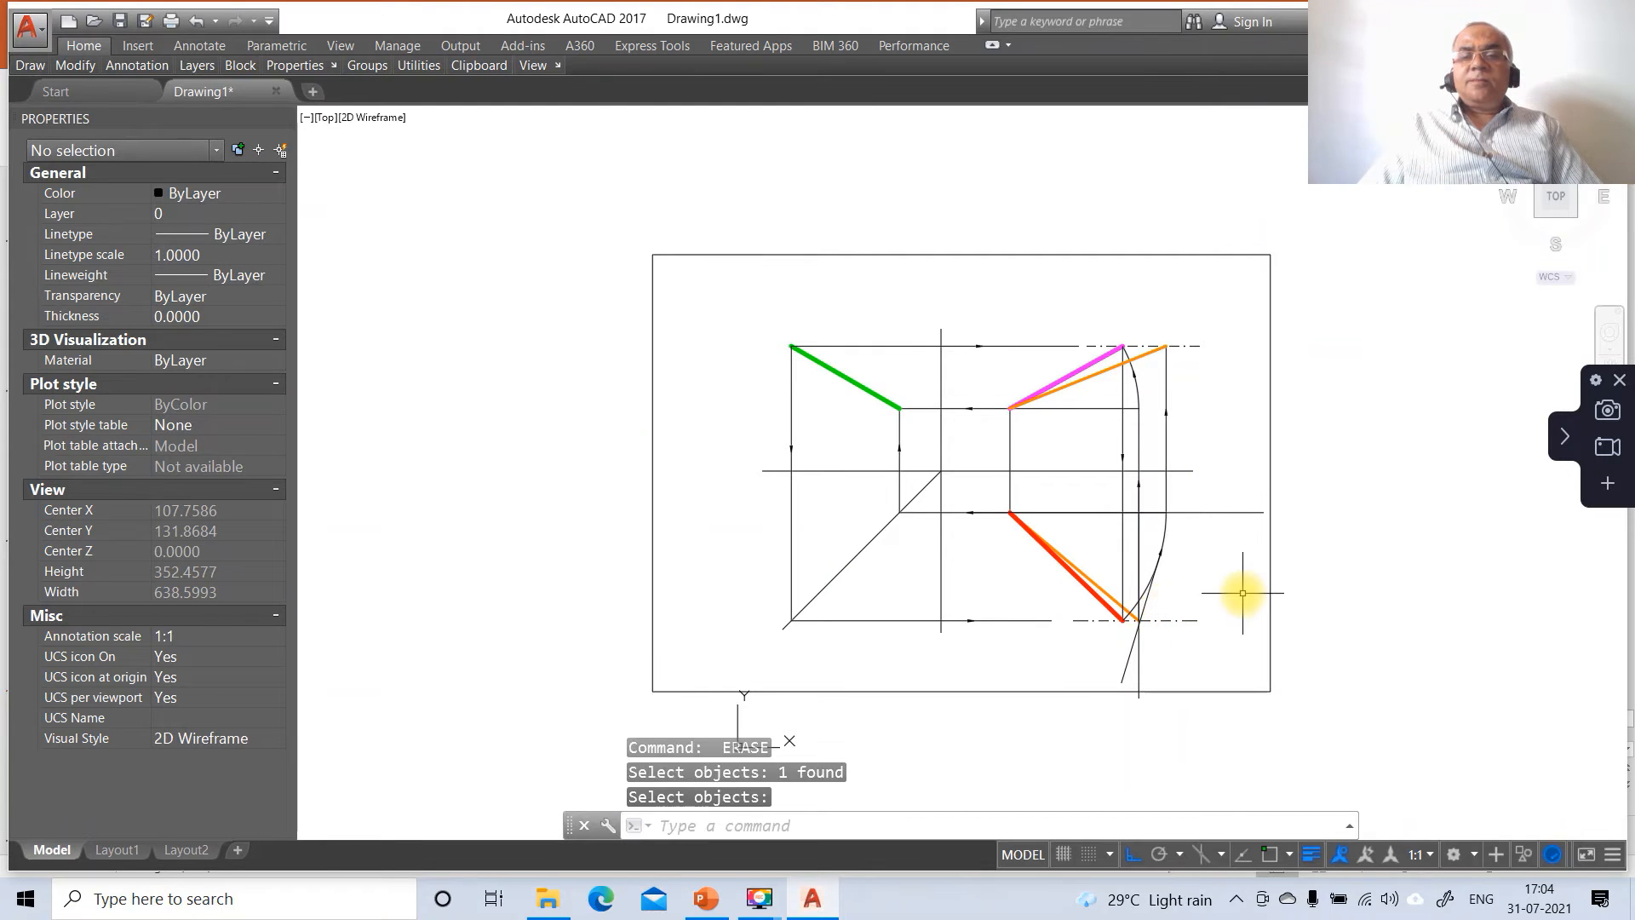
{"action": "key", "text": "Return"}
{"action": "left_click", "coordinate": [1232, 512]}
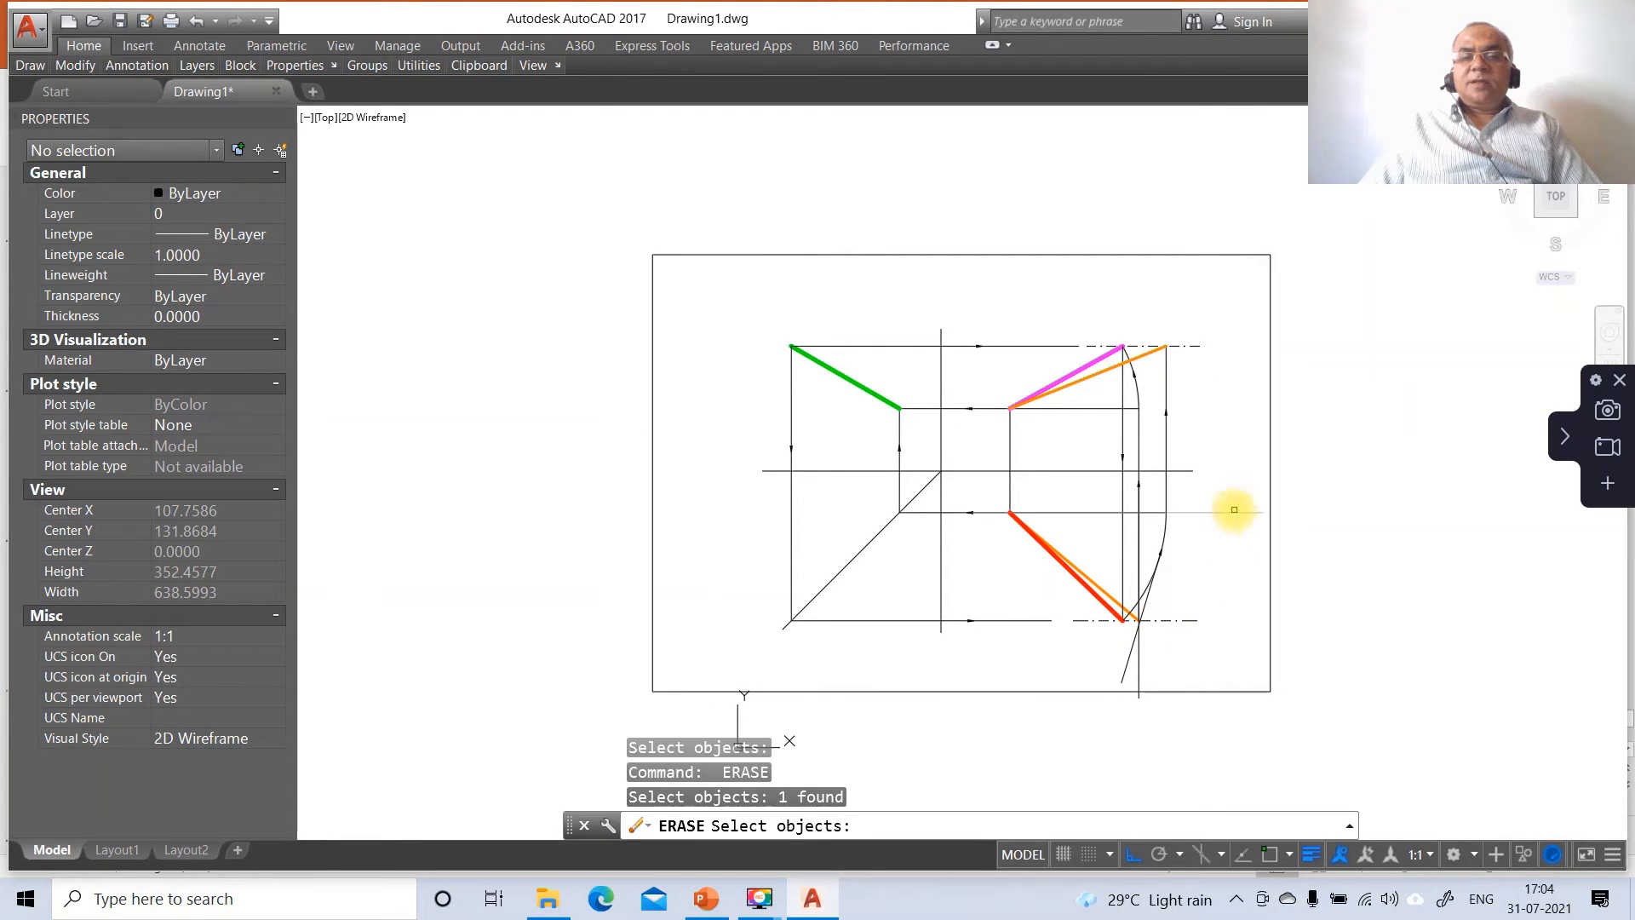
{"action": "key", "text": "Return"}
{"action": "key", "text": "Return"}
{"action": "left_click", "coordinate": [1149, 603]}
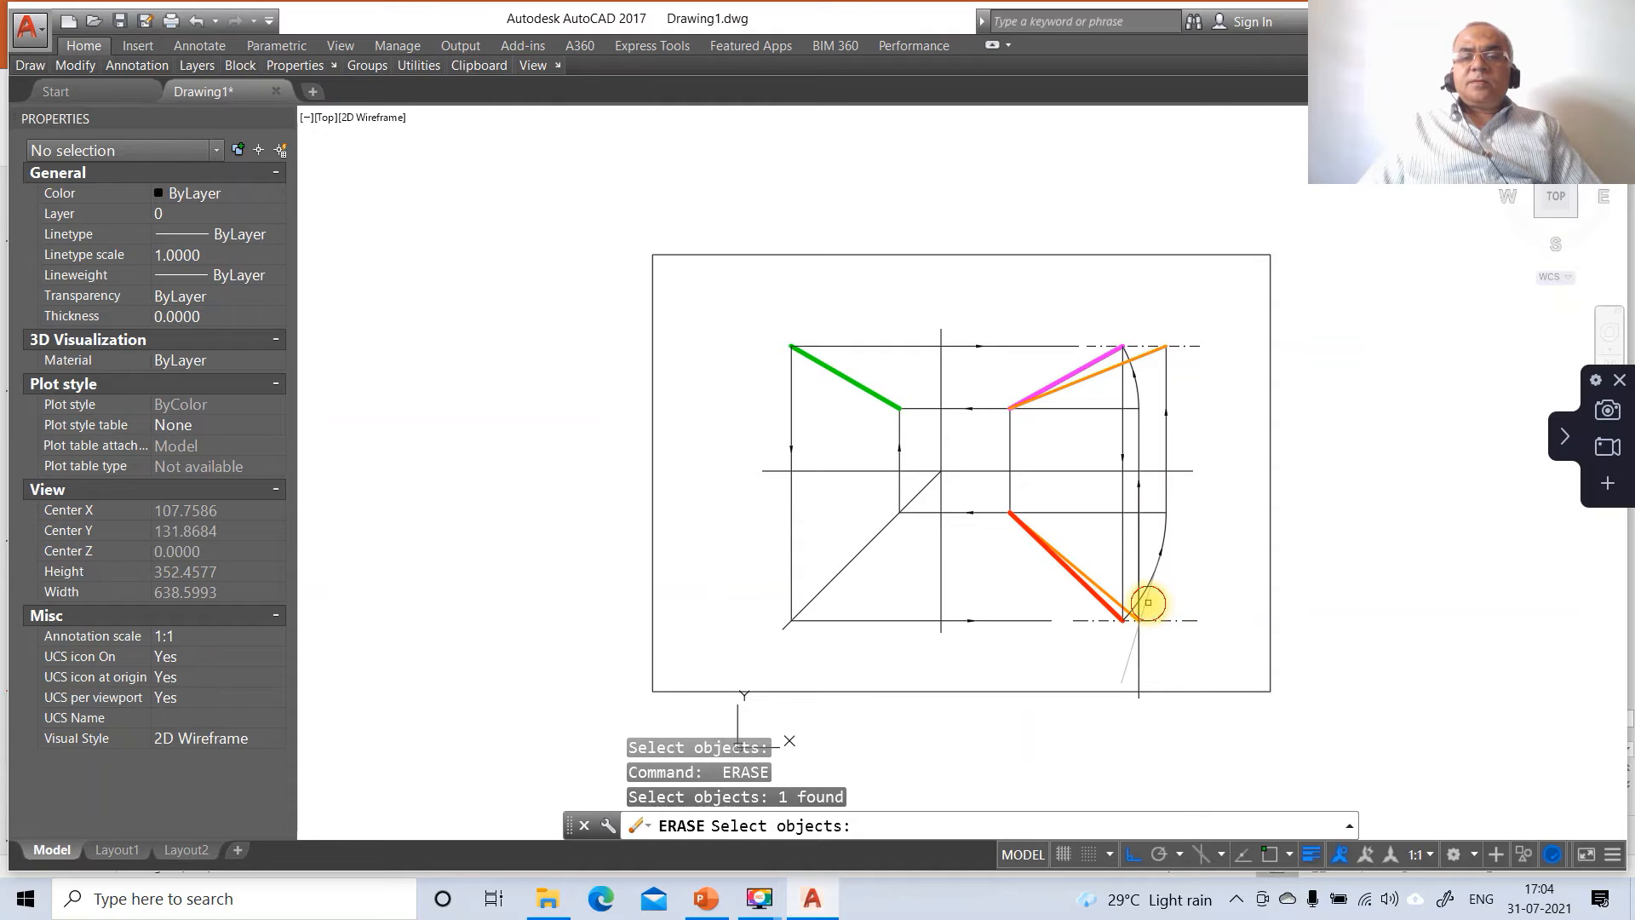
{"action": "key", "text": "Return"}
{"action": "key", "text": "Return"}
{"action": "left_click", "coordinate": [1140, 659]}
{"action": "key", "text": "Return"}
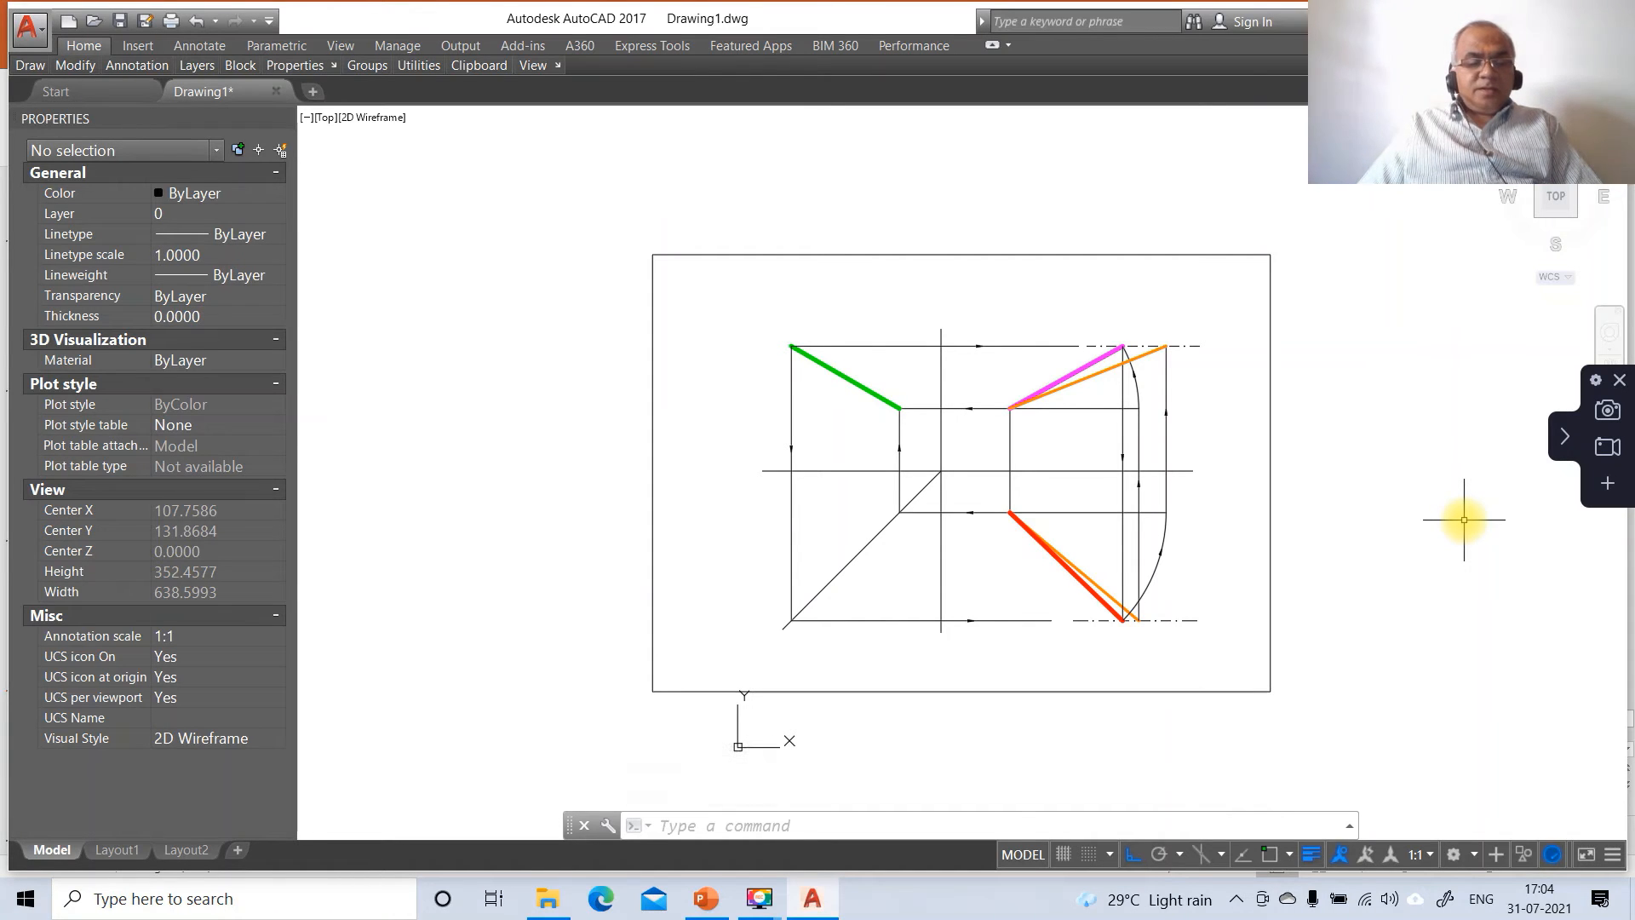
Step: Enlarge the three views and compare them with the dimensioned solution of the problem on the PowerPoint slide
{"action": "type", "text": "Z"}
{"action": "key", "text": "Return"}
{"action": "type", "text": "W"}
{"action": "key", "text": "Return"}
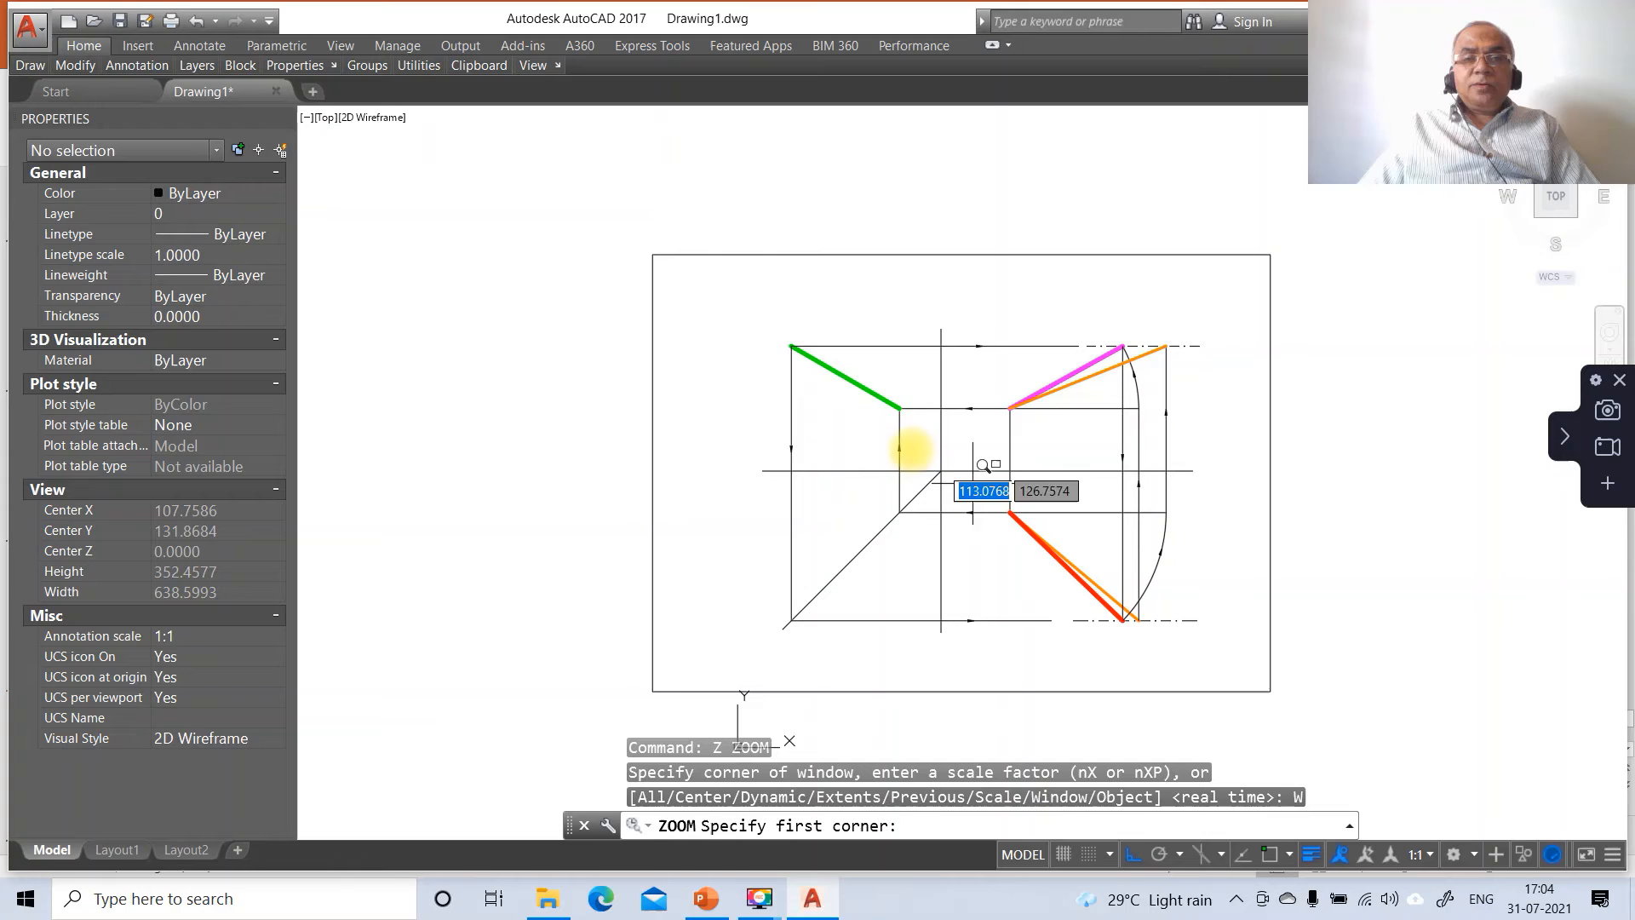
{"action": "left_click", "coordinate": [756, 302]}
{"action": "left_click", "coordinate": [1297, 717]}
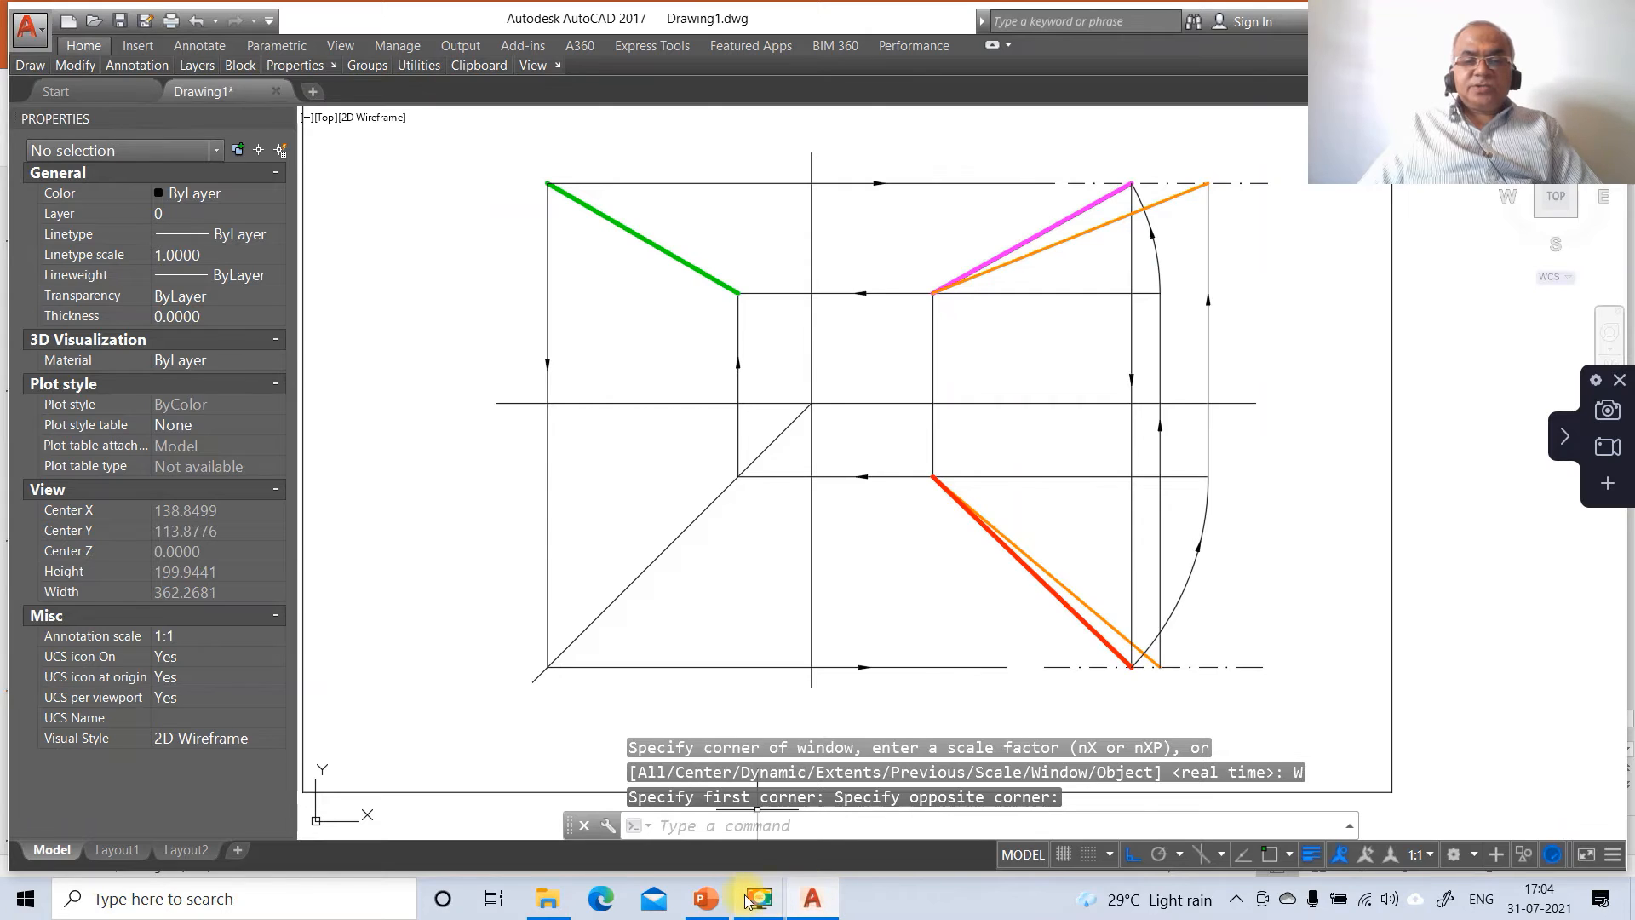
{"action": "left_click", "coordinate": [705, 899]}
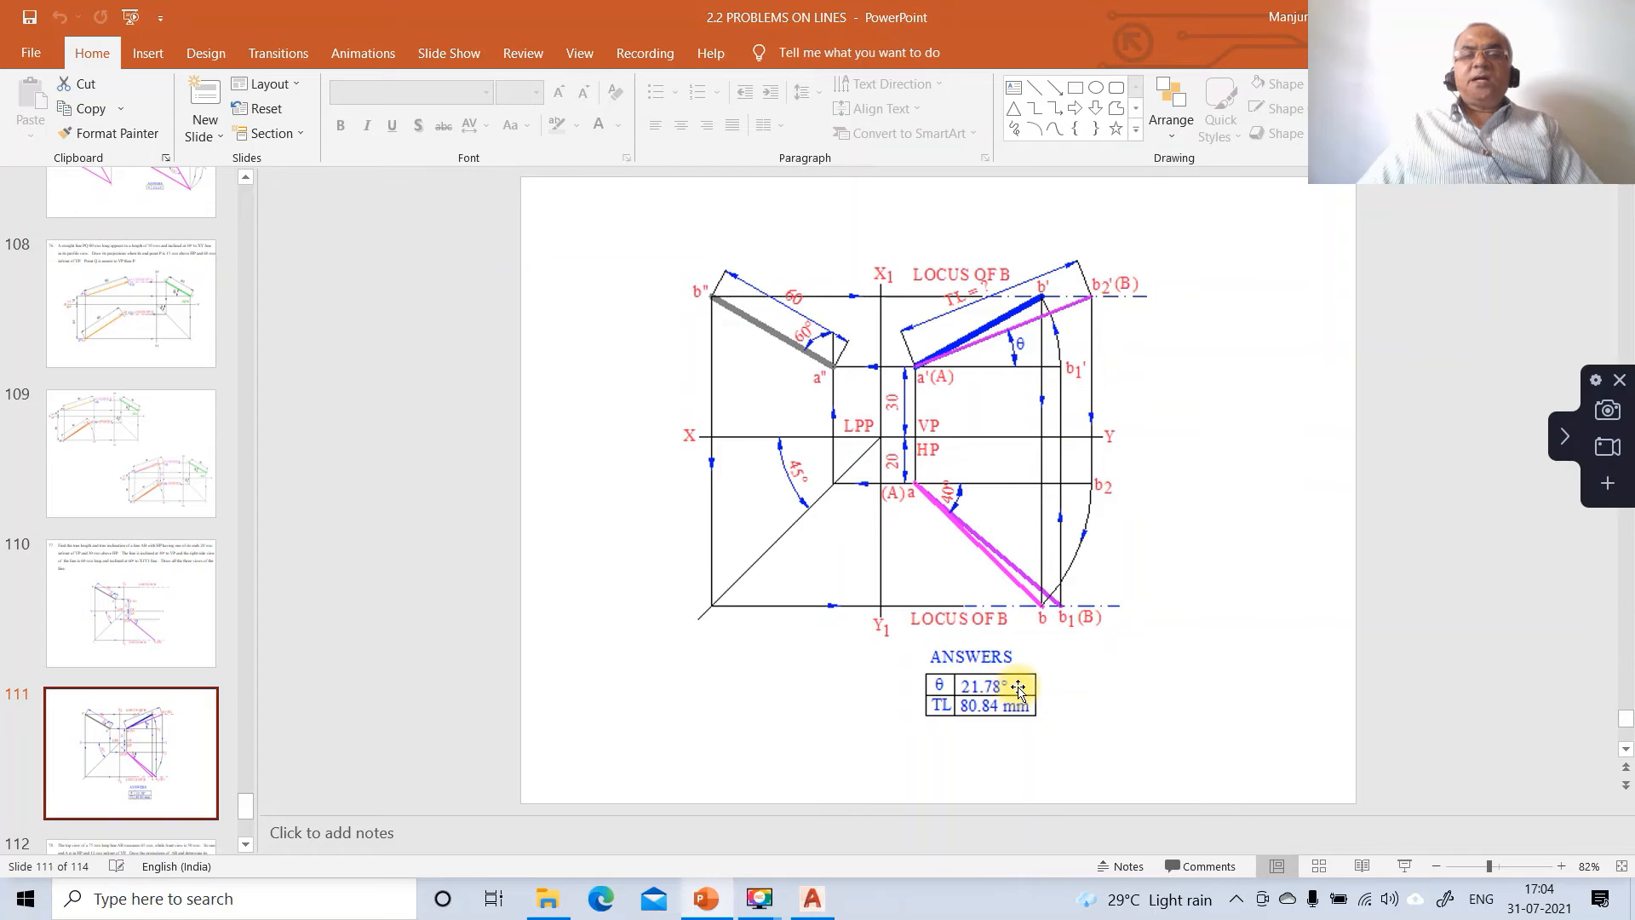
{"action": "left_click", "coordinate": [814, 899]}
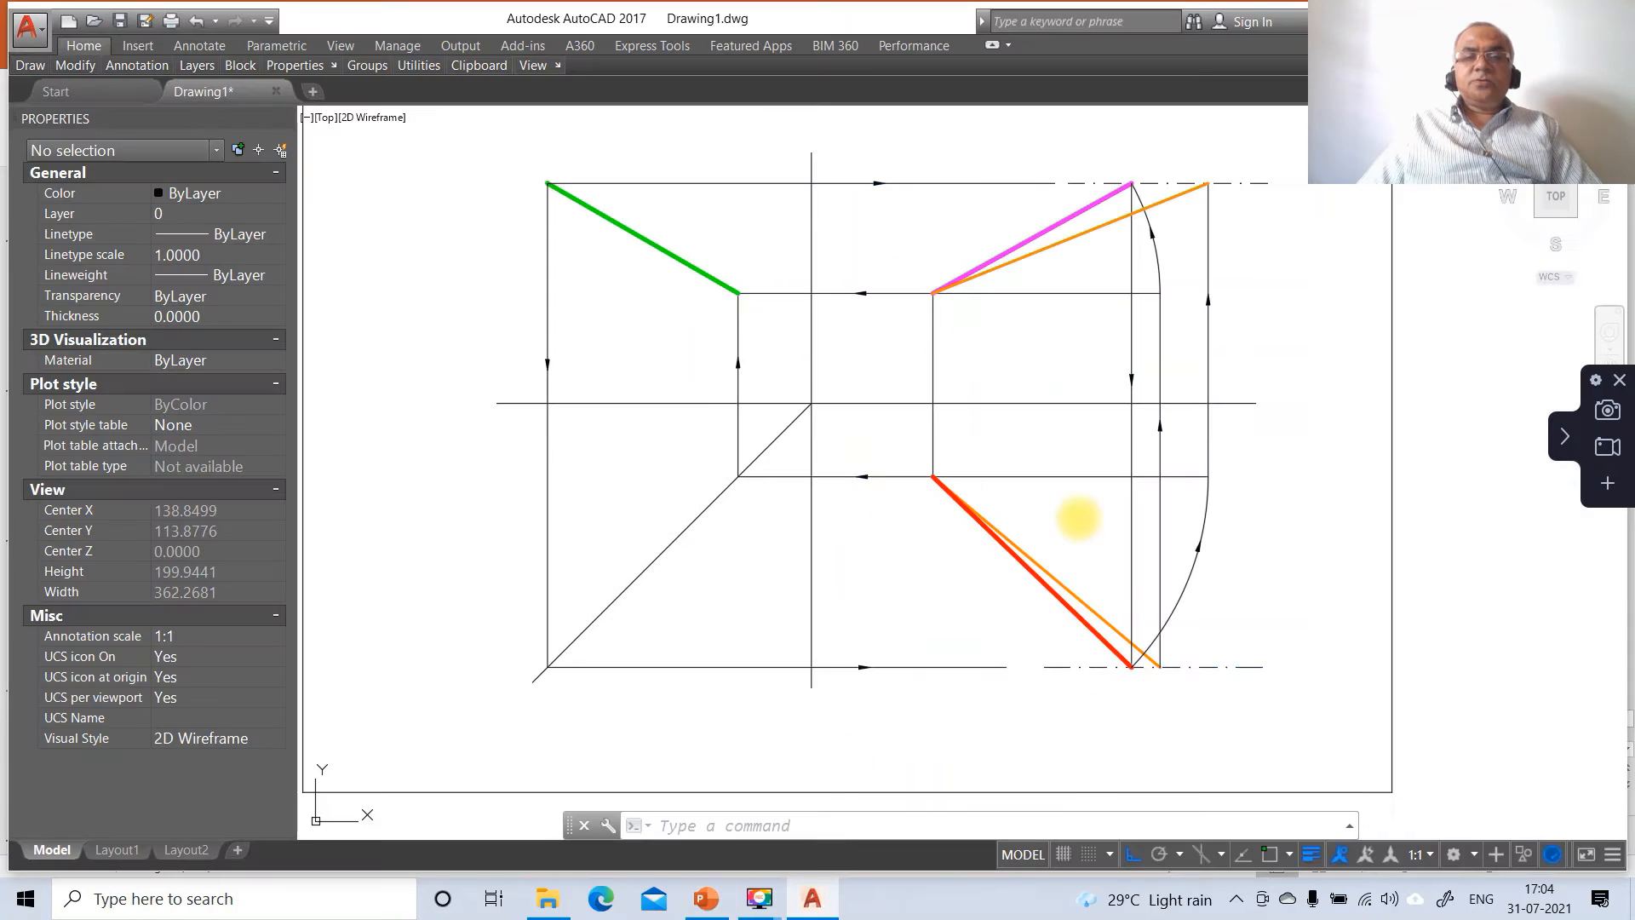
Step: Dimension the vertical distance from the front view's lower end to the XY line, just beside the projector, using Intersection snaps
{"action": "type", "text": "D"}
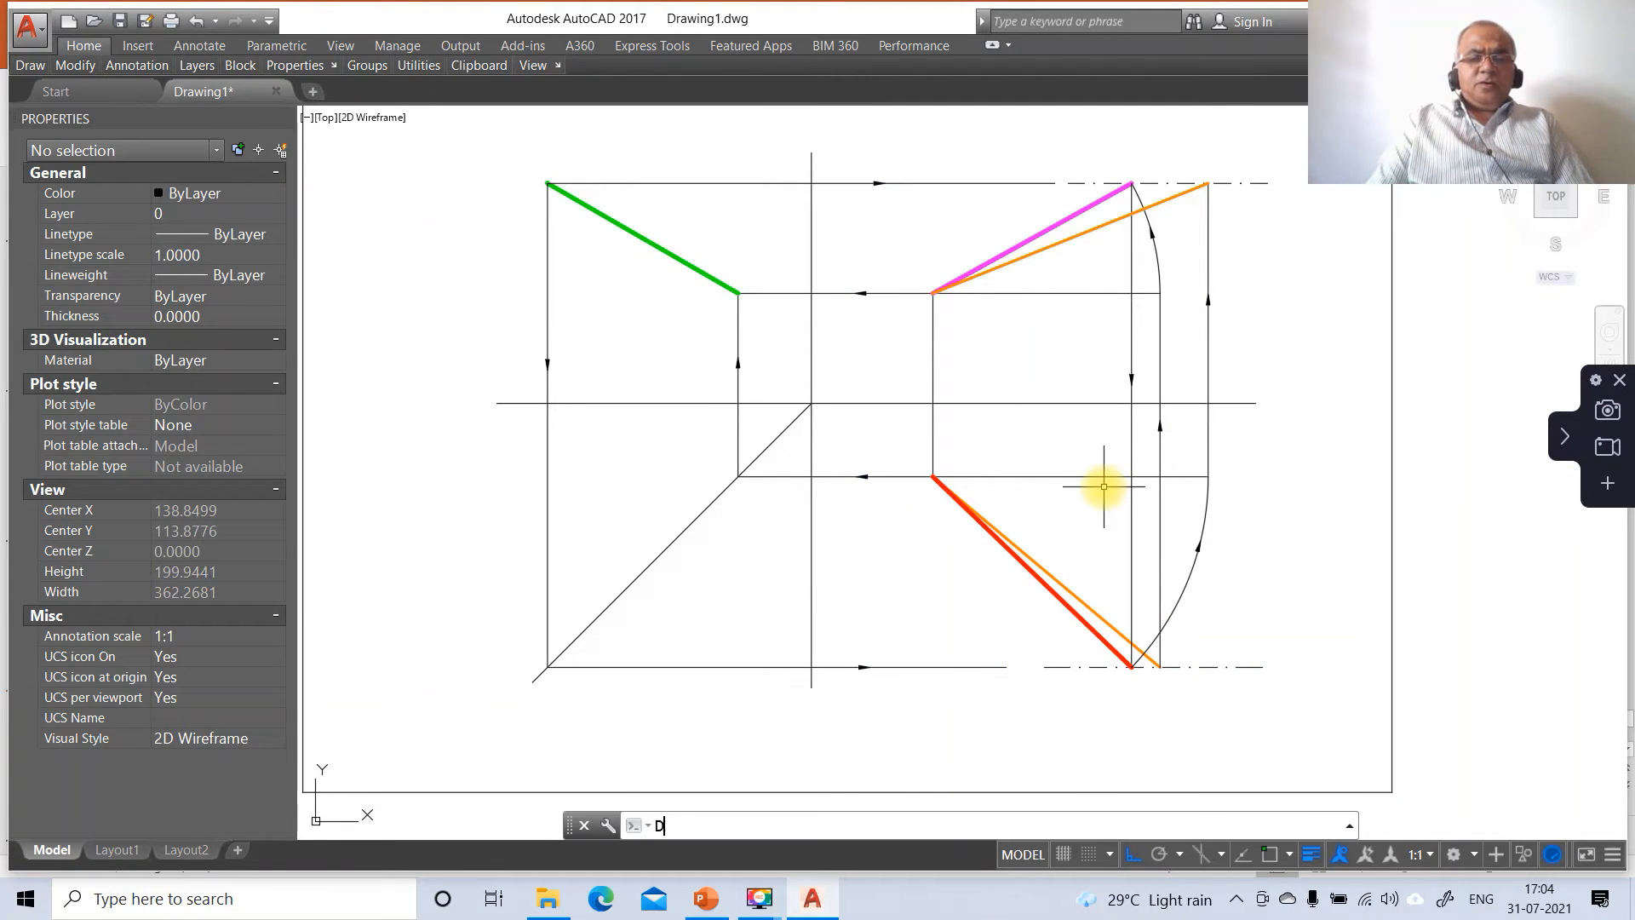
{"action": "type", "text": "IM"}
{"action": "key", "text": "Return"}
{"action": "type", "text": "IN"}
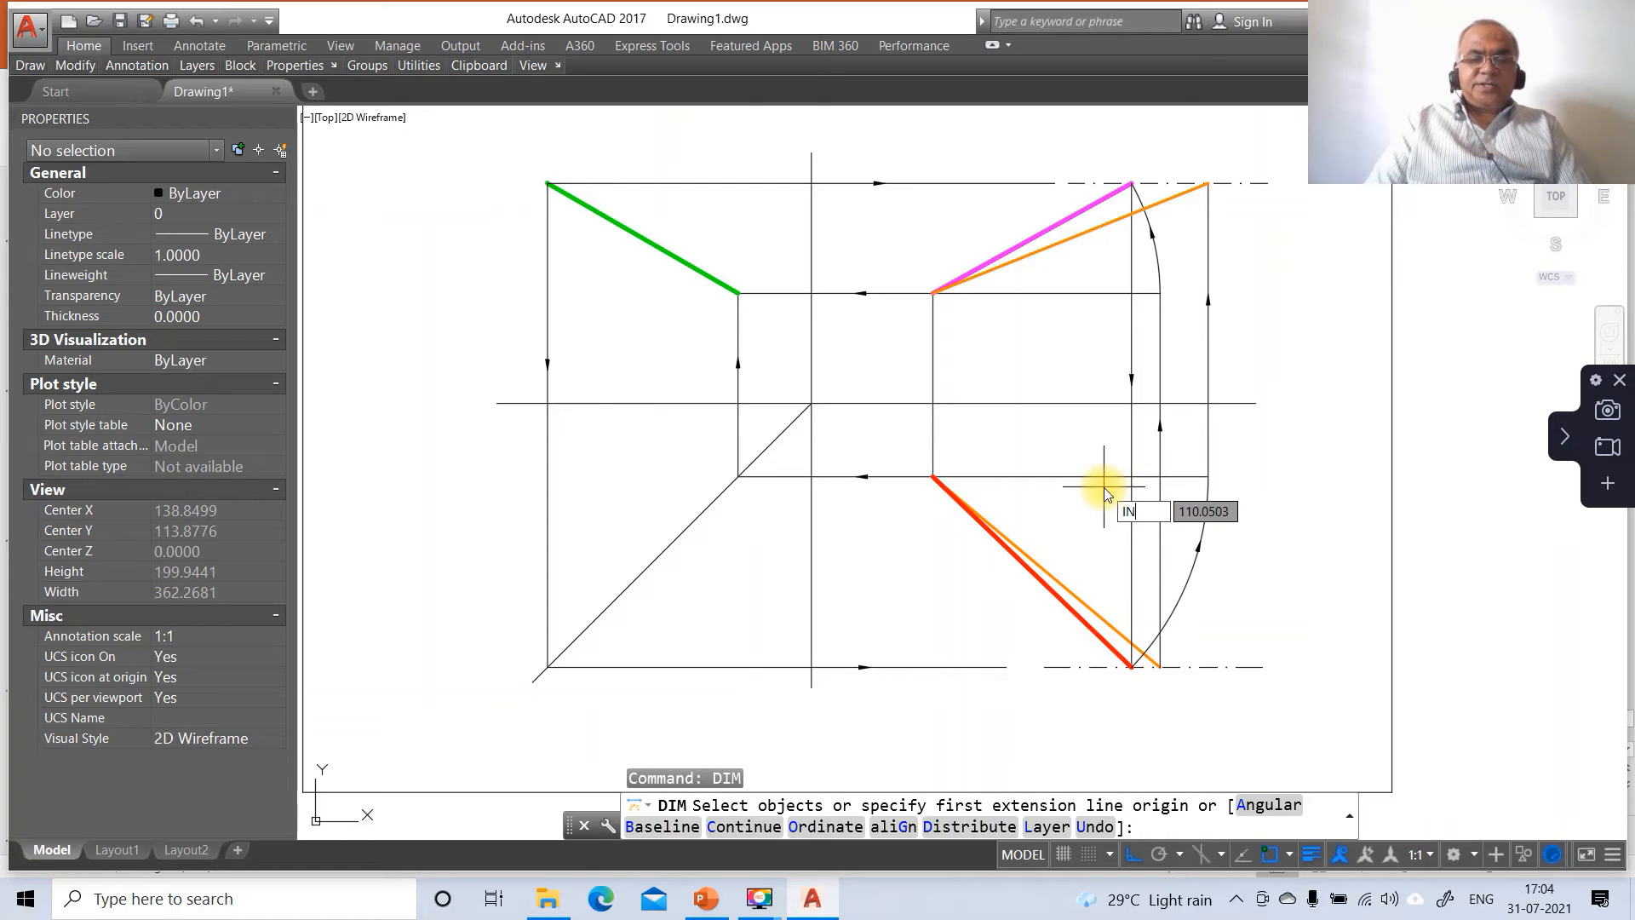
{"action": "type", "text": "T"}
{"action": "key", "text": "Return"}
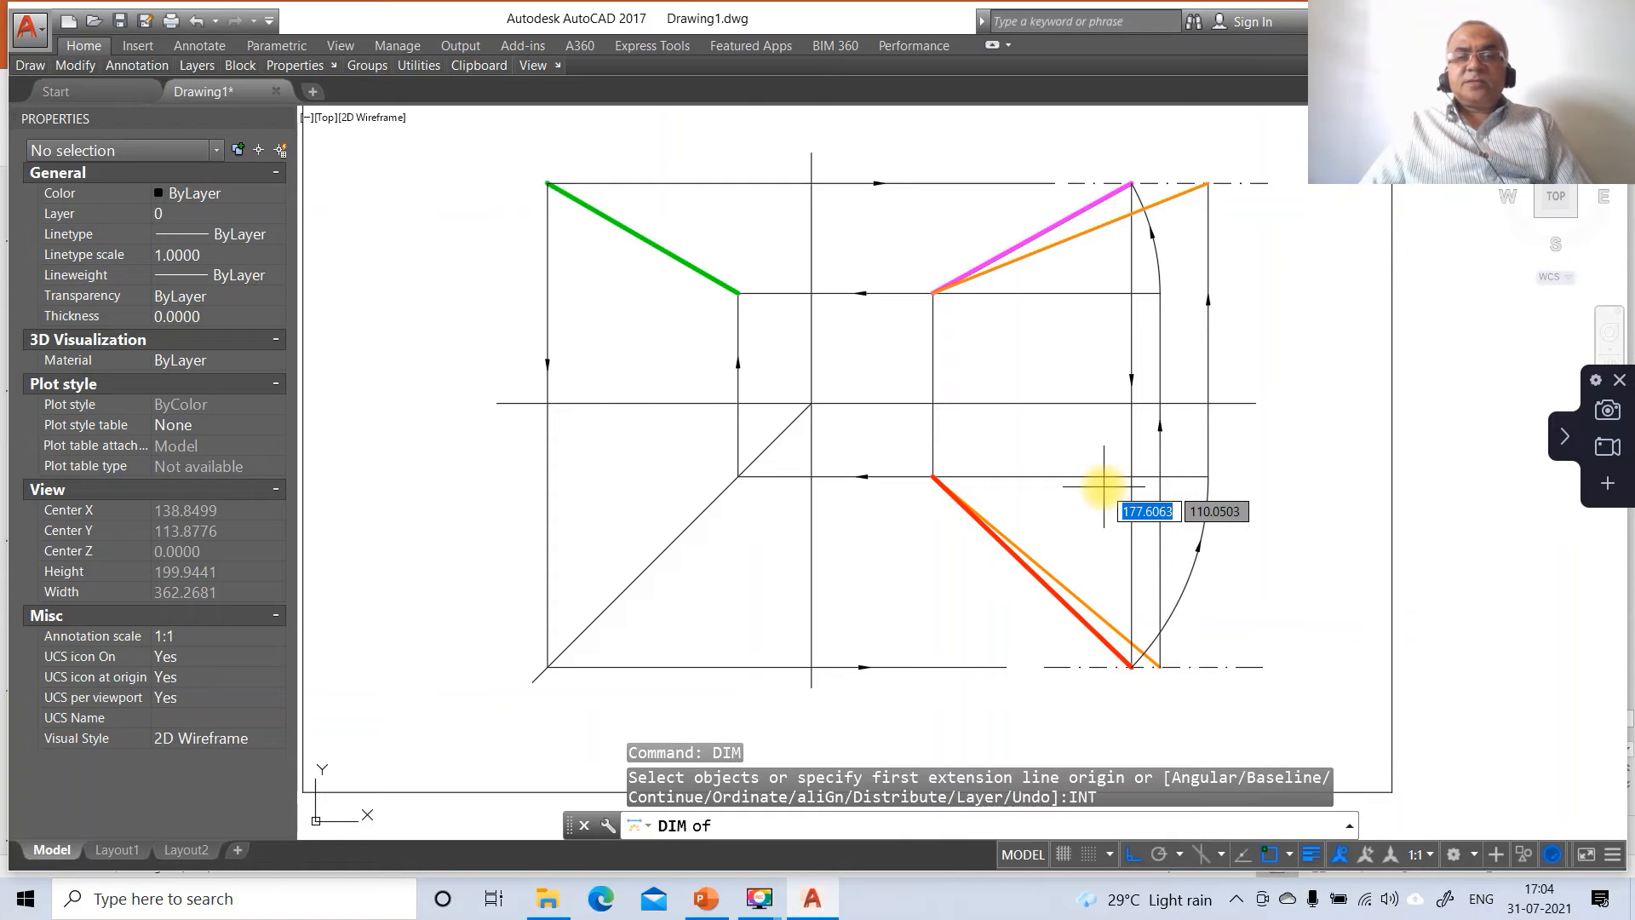
{"action": "left_click", "coordinate": [934, 293]}
{"action": "key", "text": "Return"}
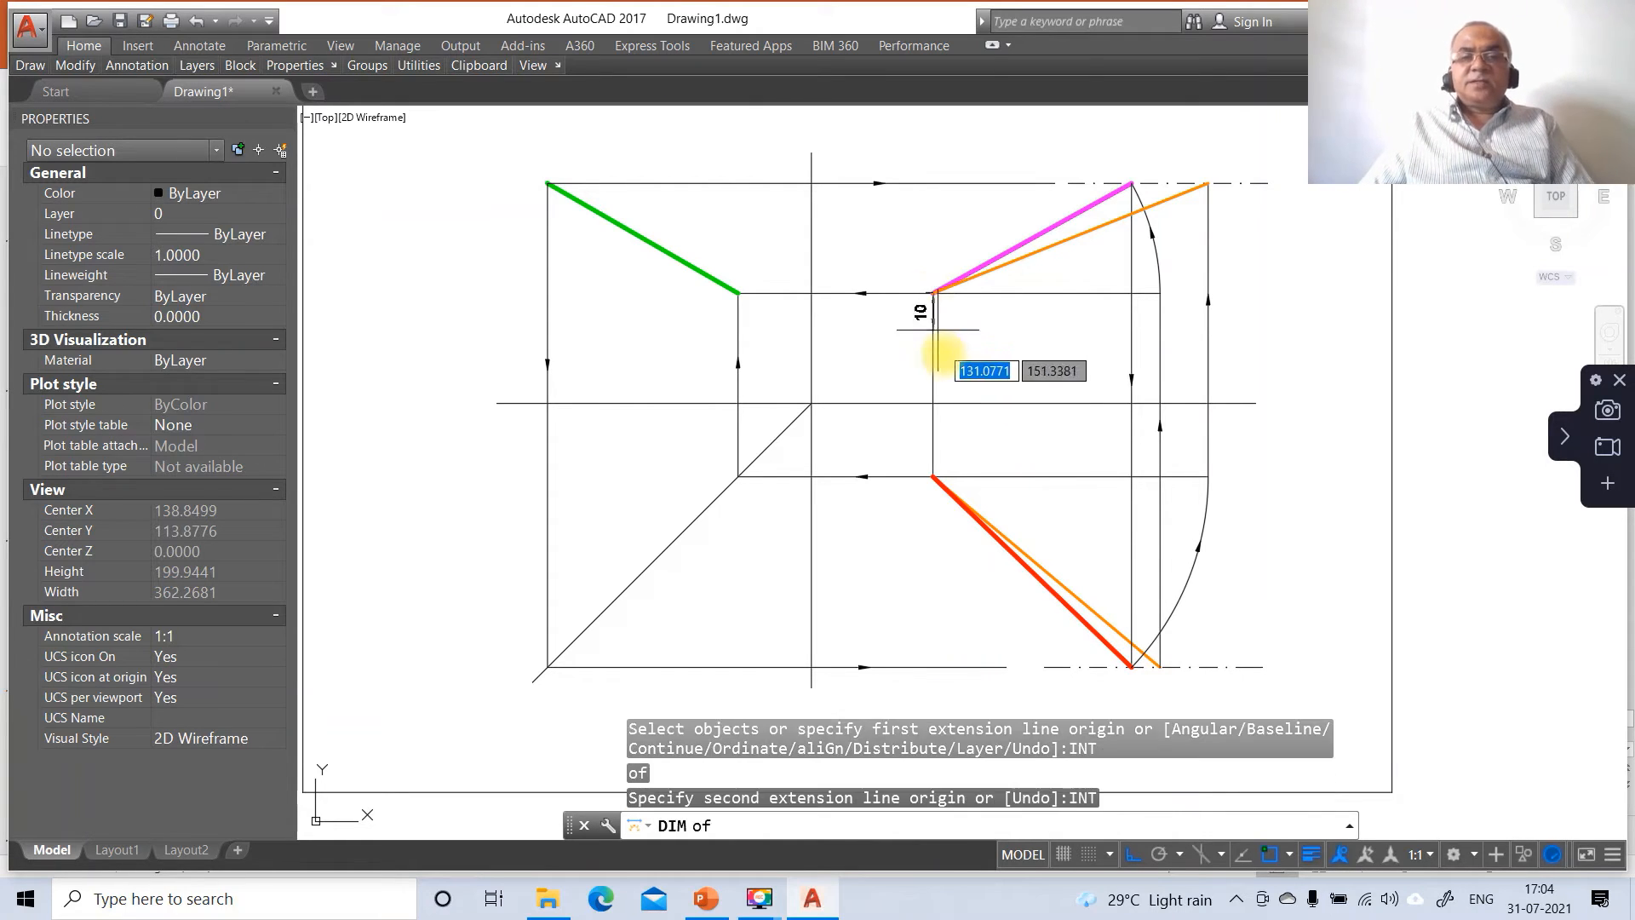
{"action": "left_click", "coordinate": [934, 403]}
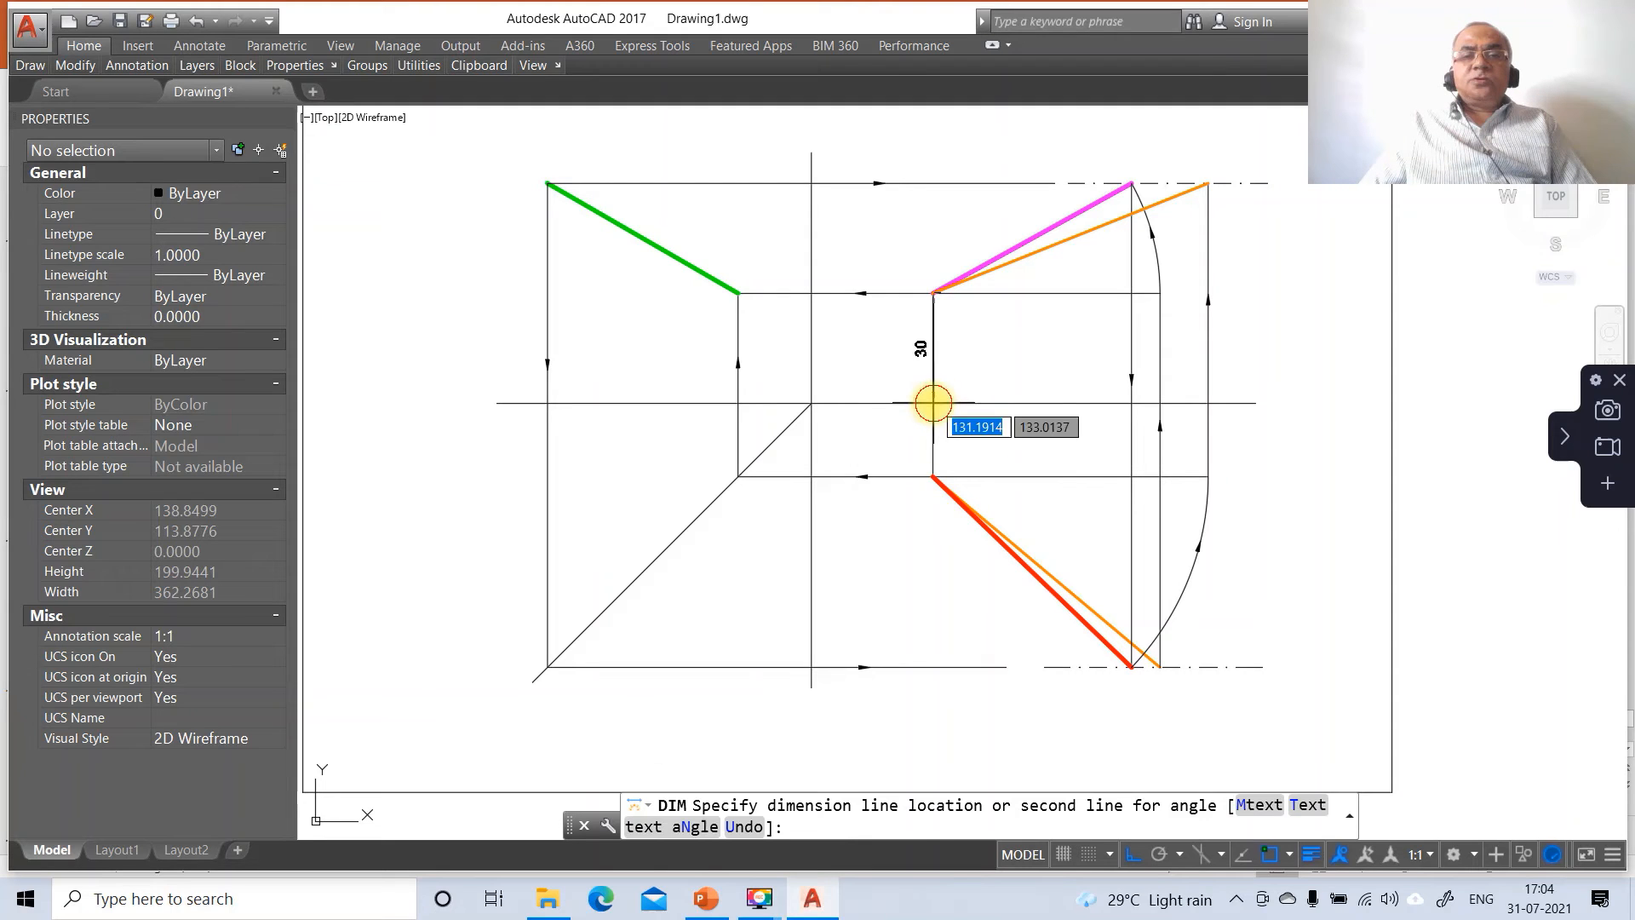
{"action": "left_click", "coordinate": [901, 366]}
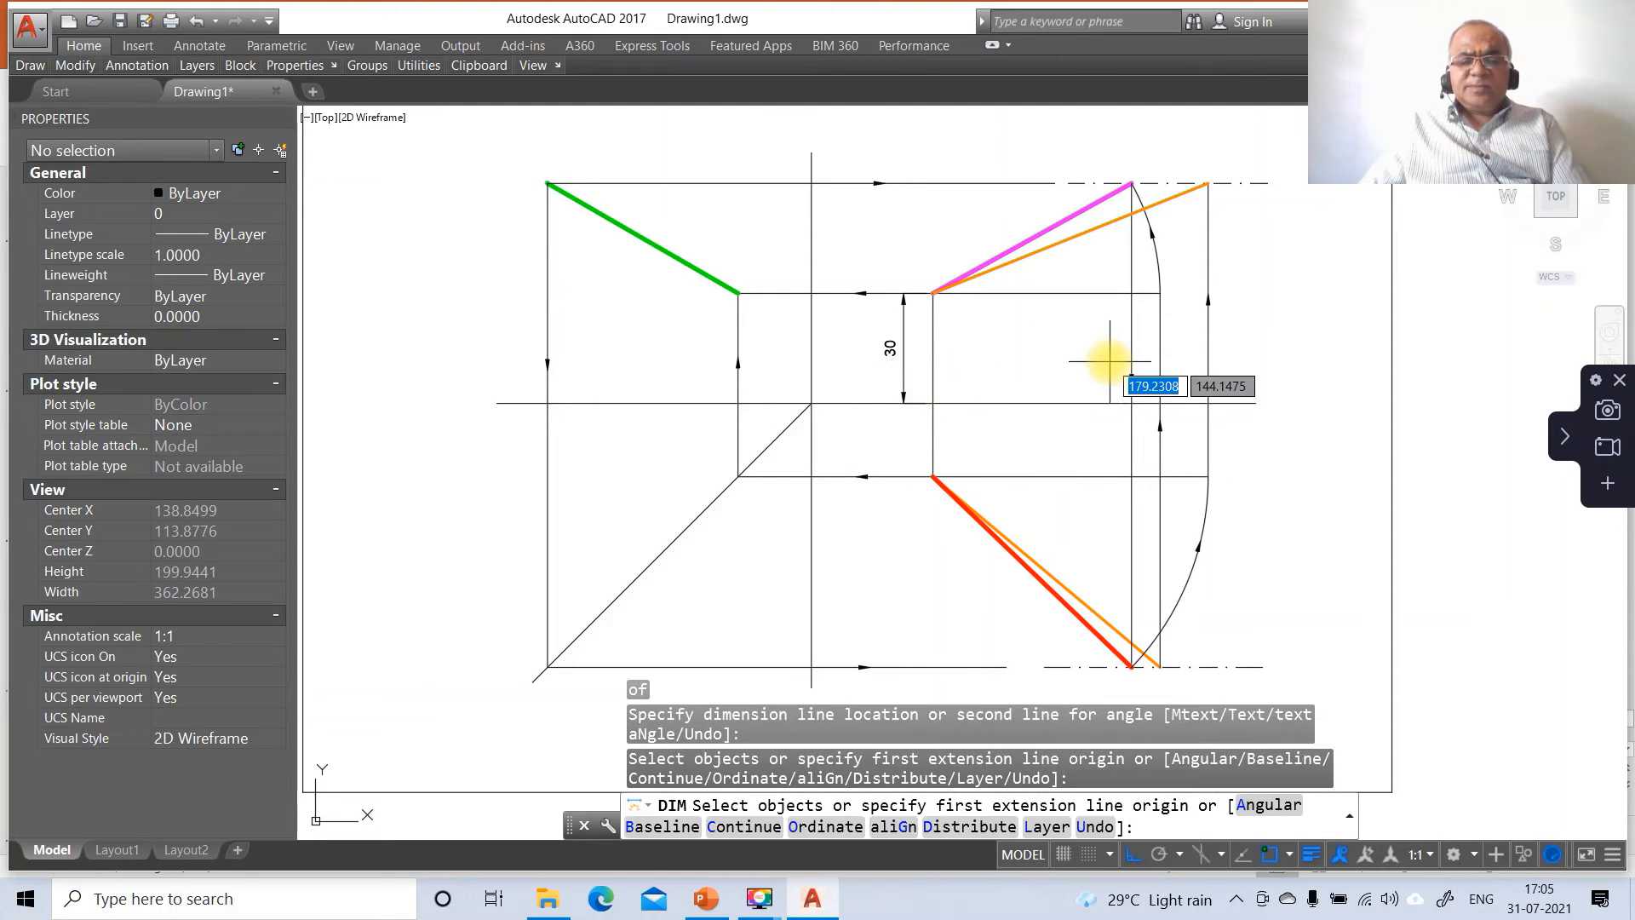
Step: Dimension the vertical distance from the XY line to the top view's upper end, in line with the dimension above
{"action": "type", "text": "INT"}
{"action": "key", "text": "Return"}
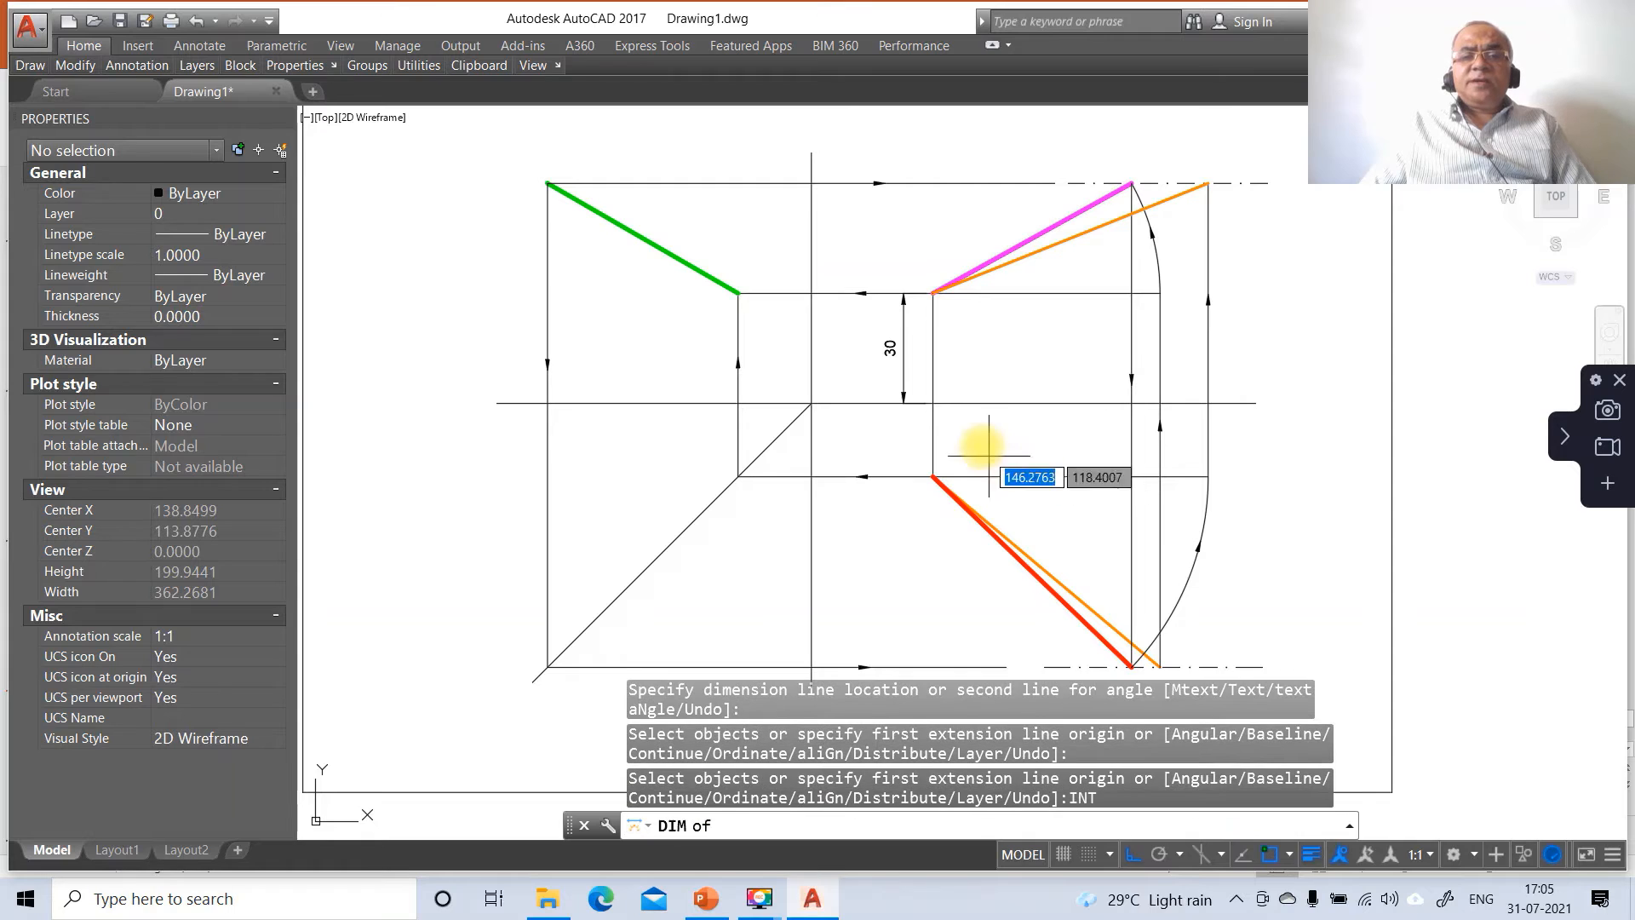
{"action": "left_click", "coordinate": [934, 403]}
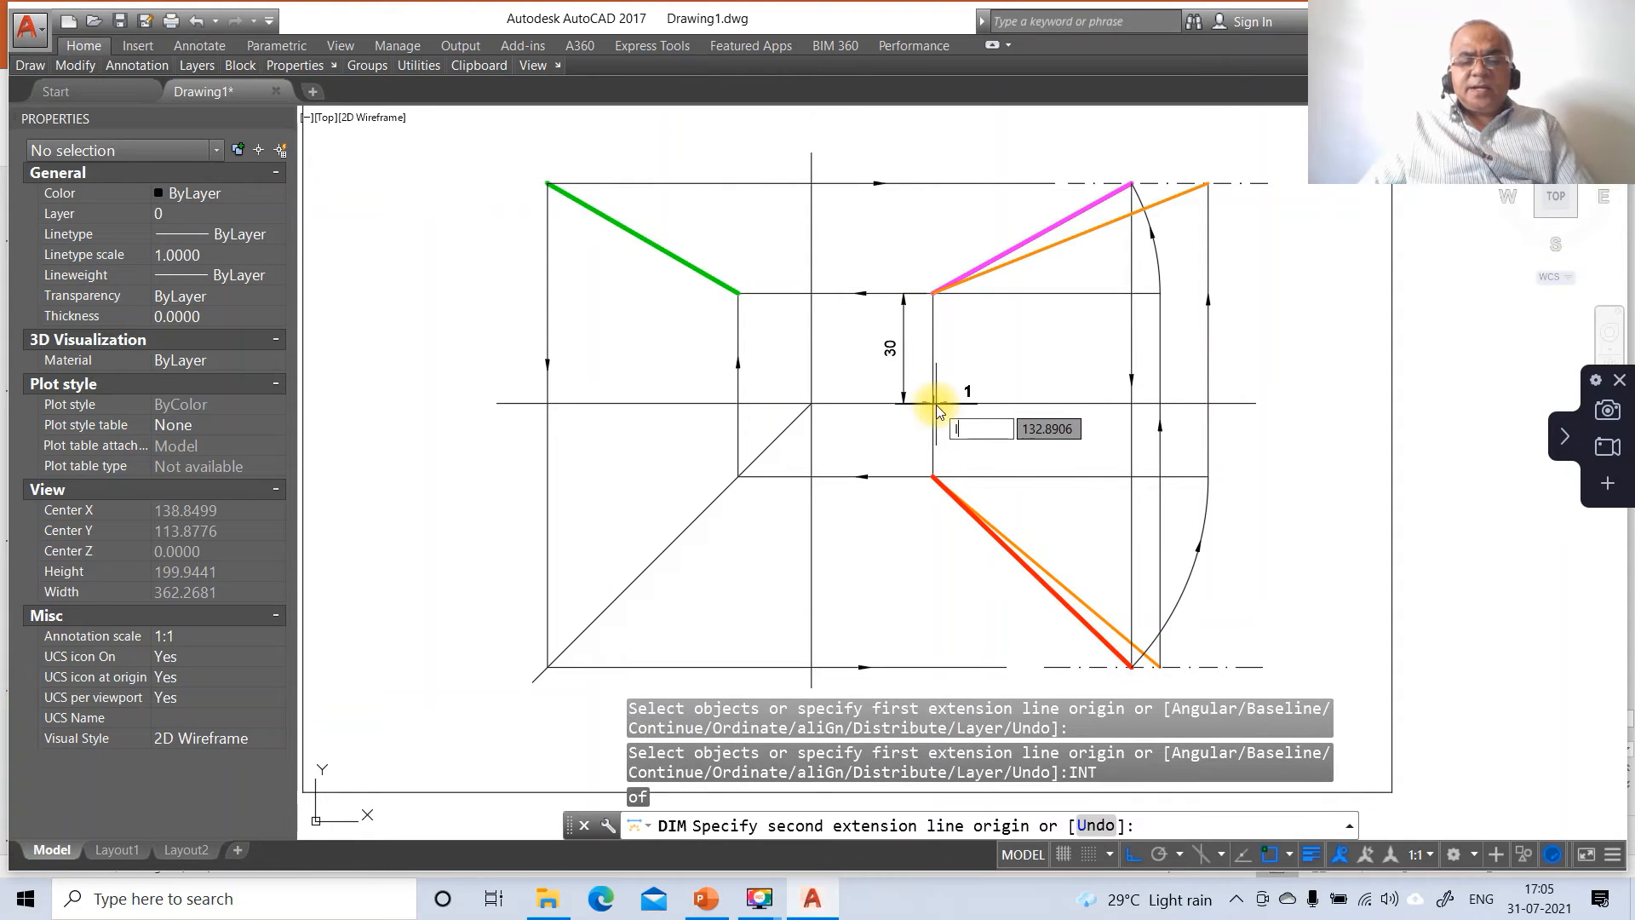
{"action": "type", "text": "INT"}
{"action": "key", "text": "Return"}
{"action": "left_click", "coordinate": [933, 477]}
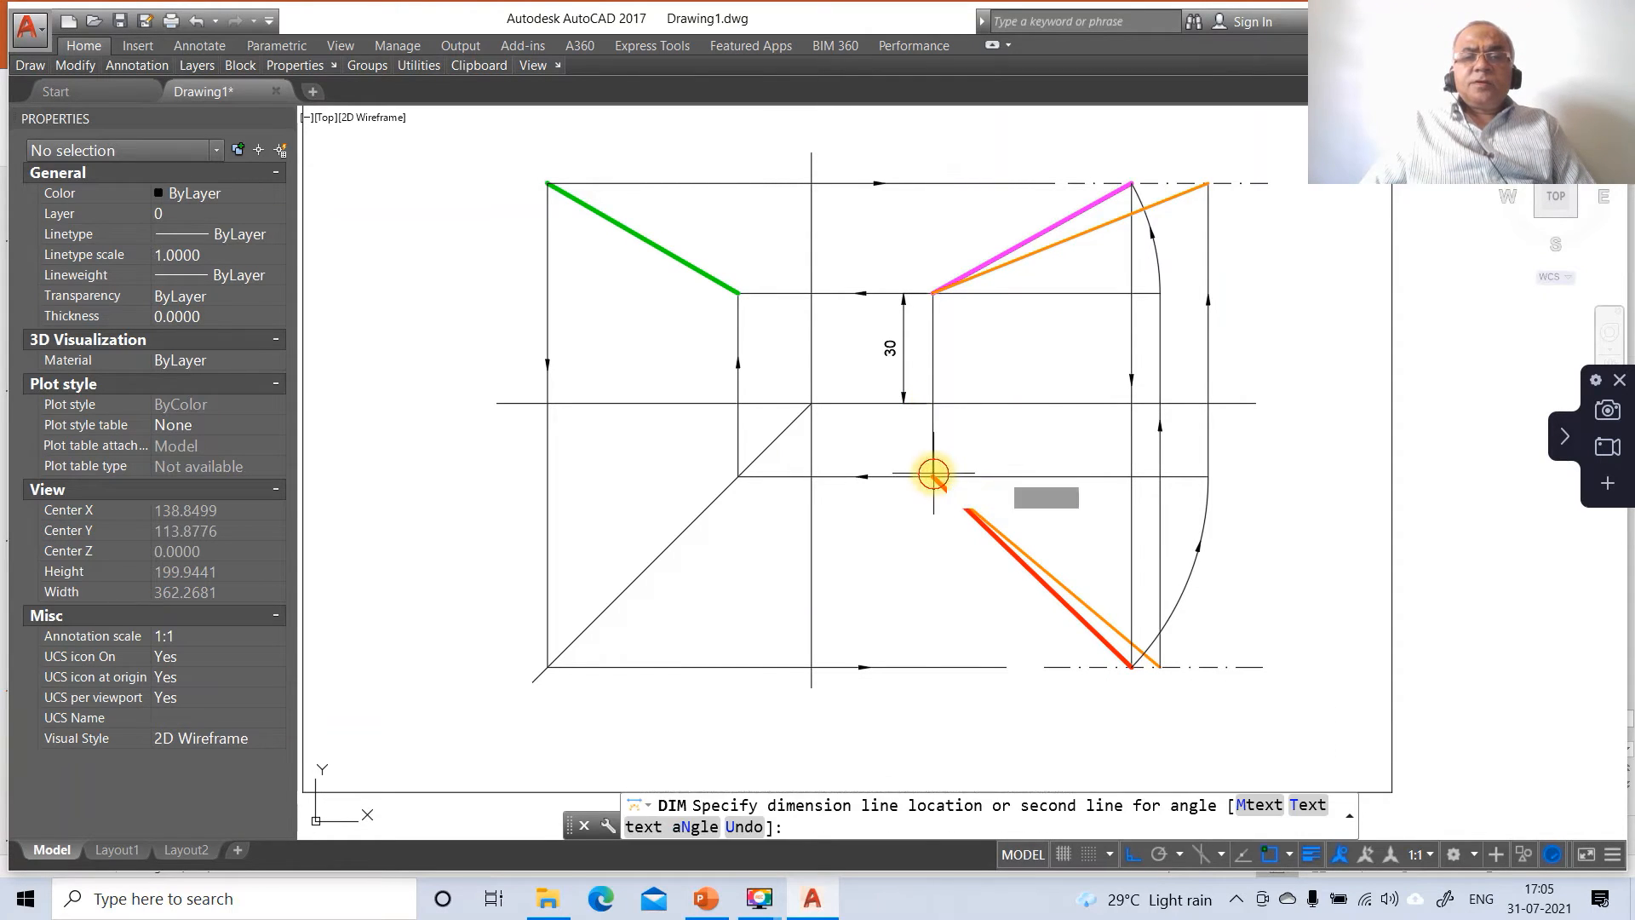
{"action": "left_click", "coordinate": [903, 465]}
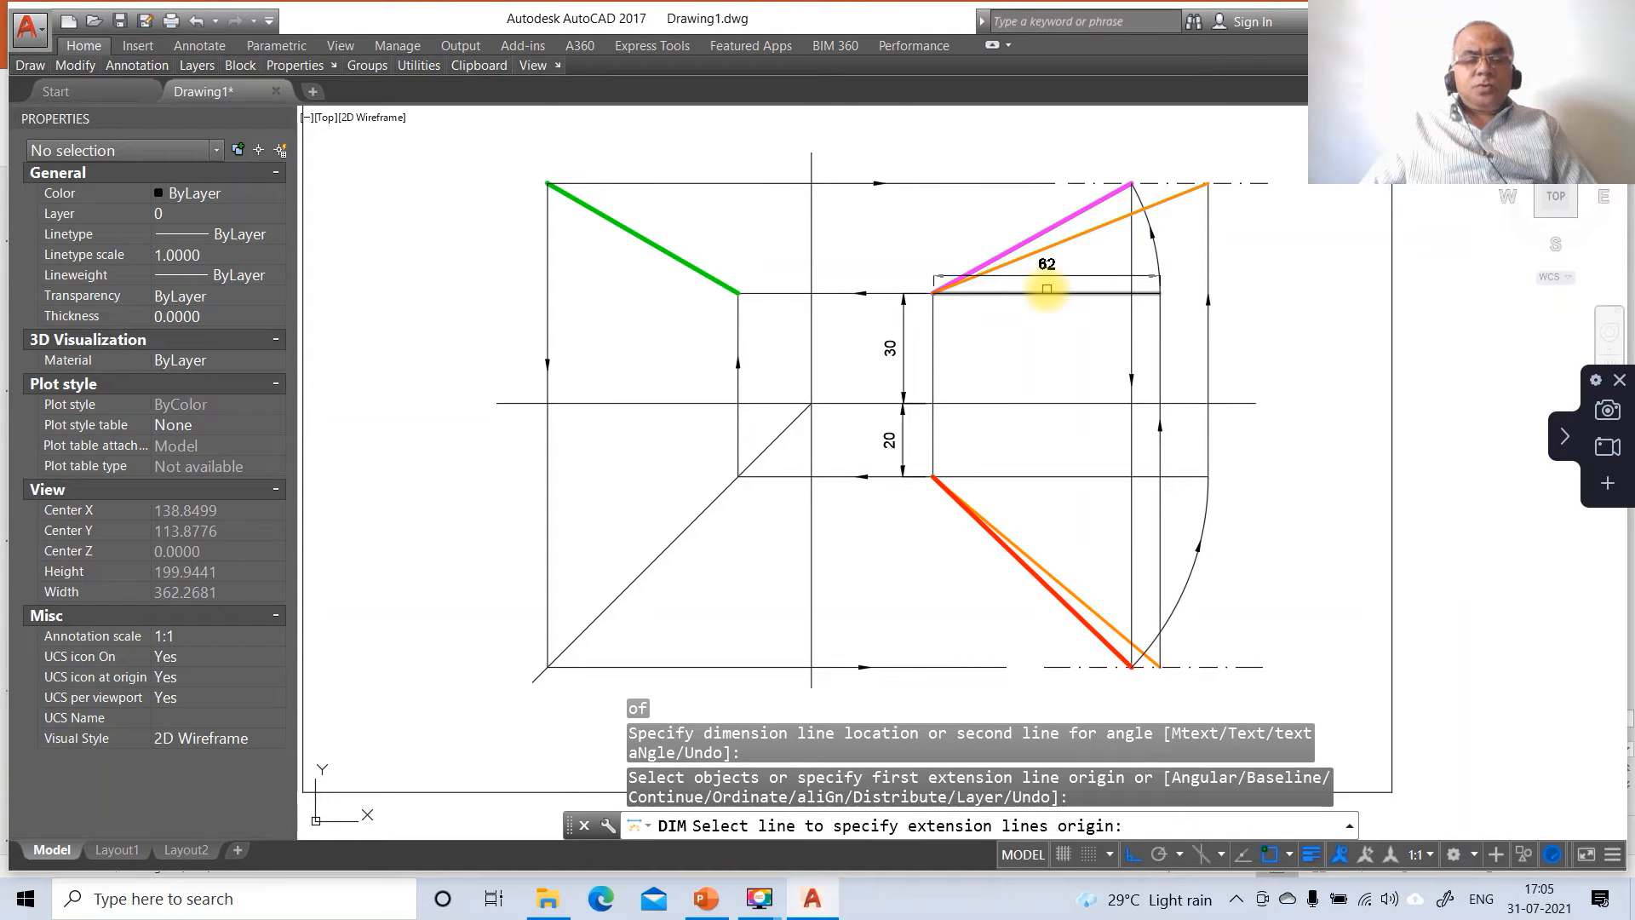
Step: Add an aligned length dimension to the green side view line with Ortho off, placing it below the line
{"action": "type", "text": "I"}
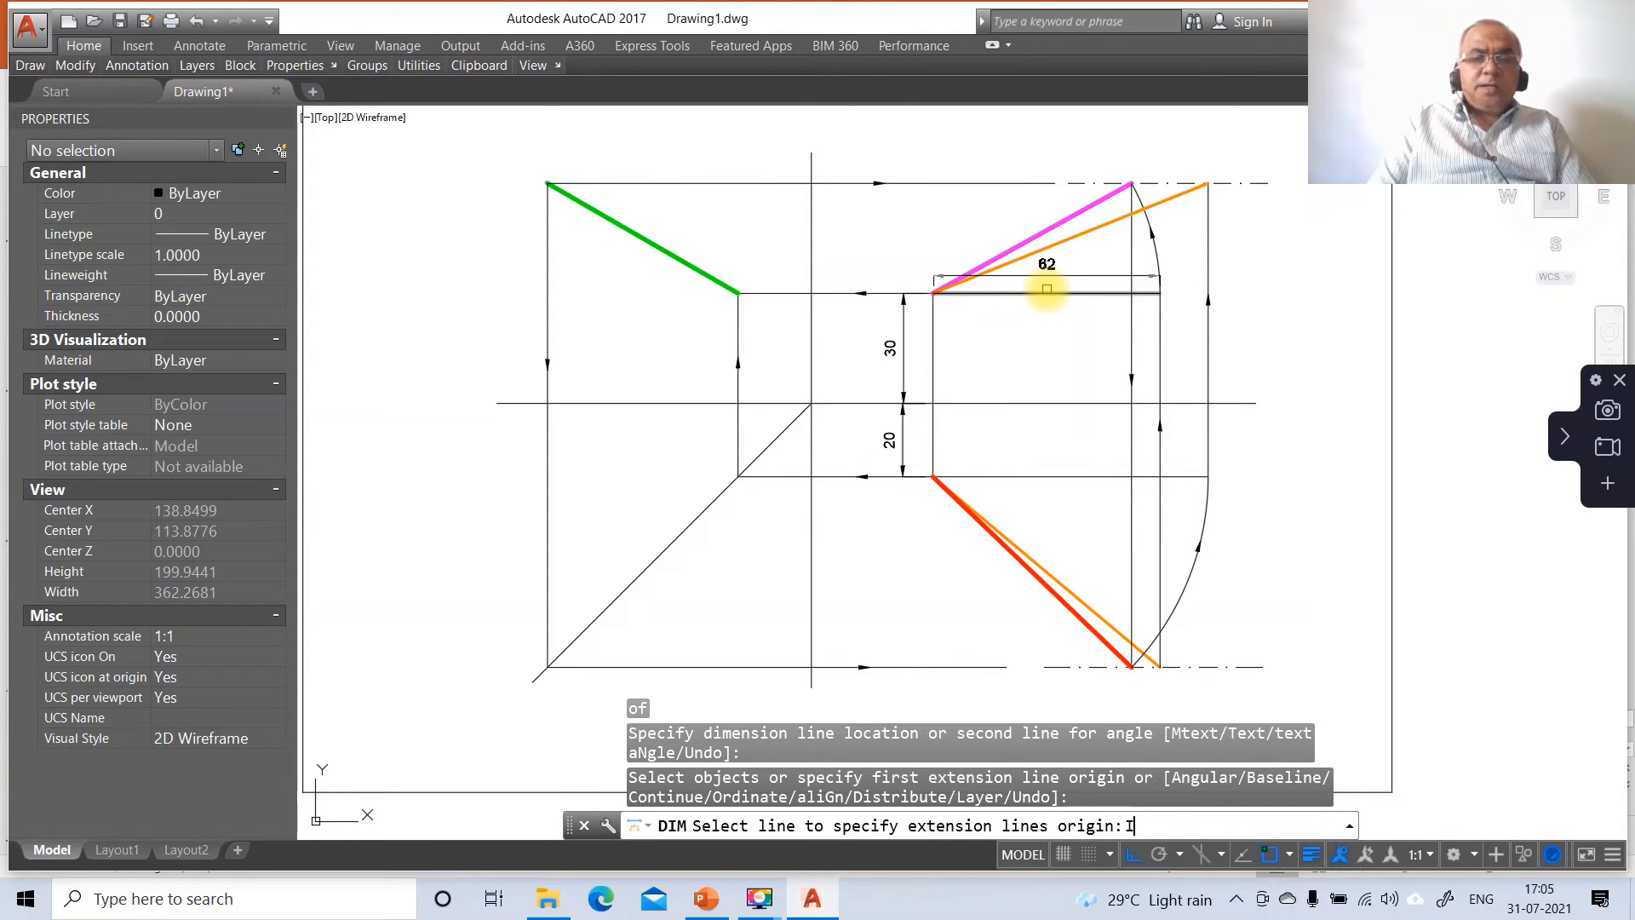
{"action": "type", "text": "NT"}
{"action": "key", "text": "Return"}
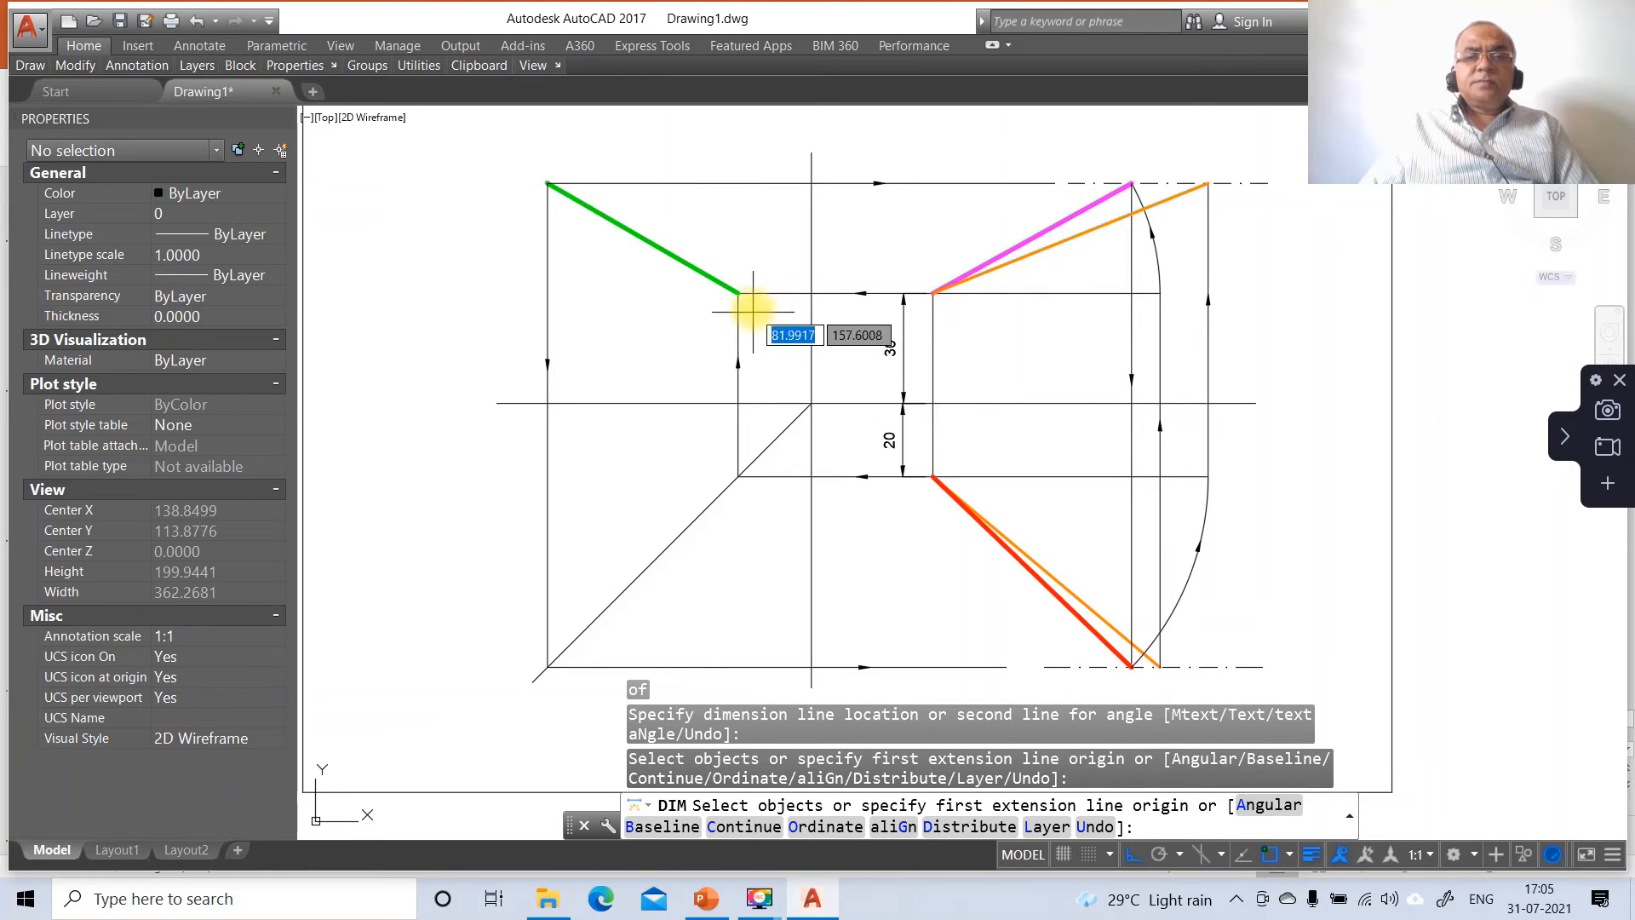
{"action": "left_click", "coordinate": [739, 294]}
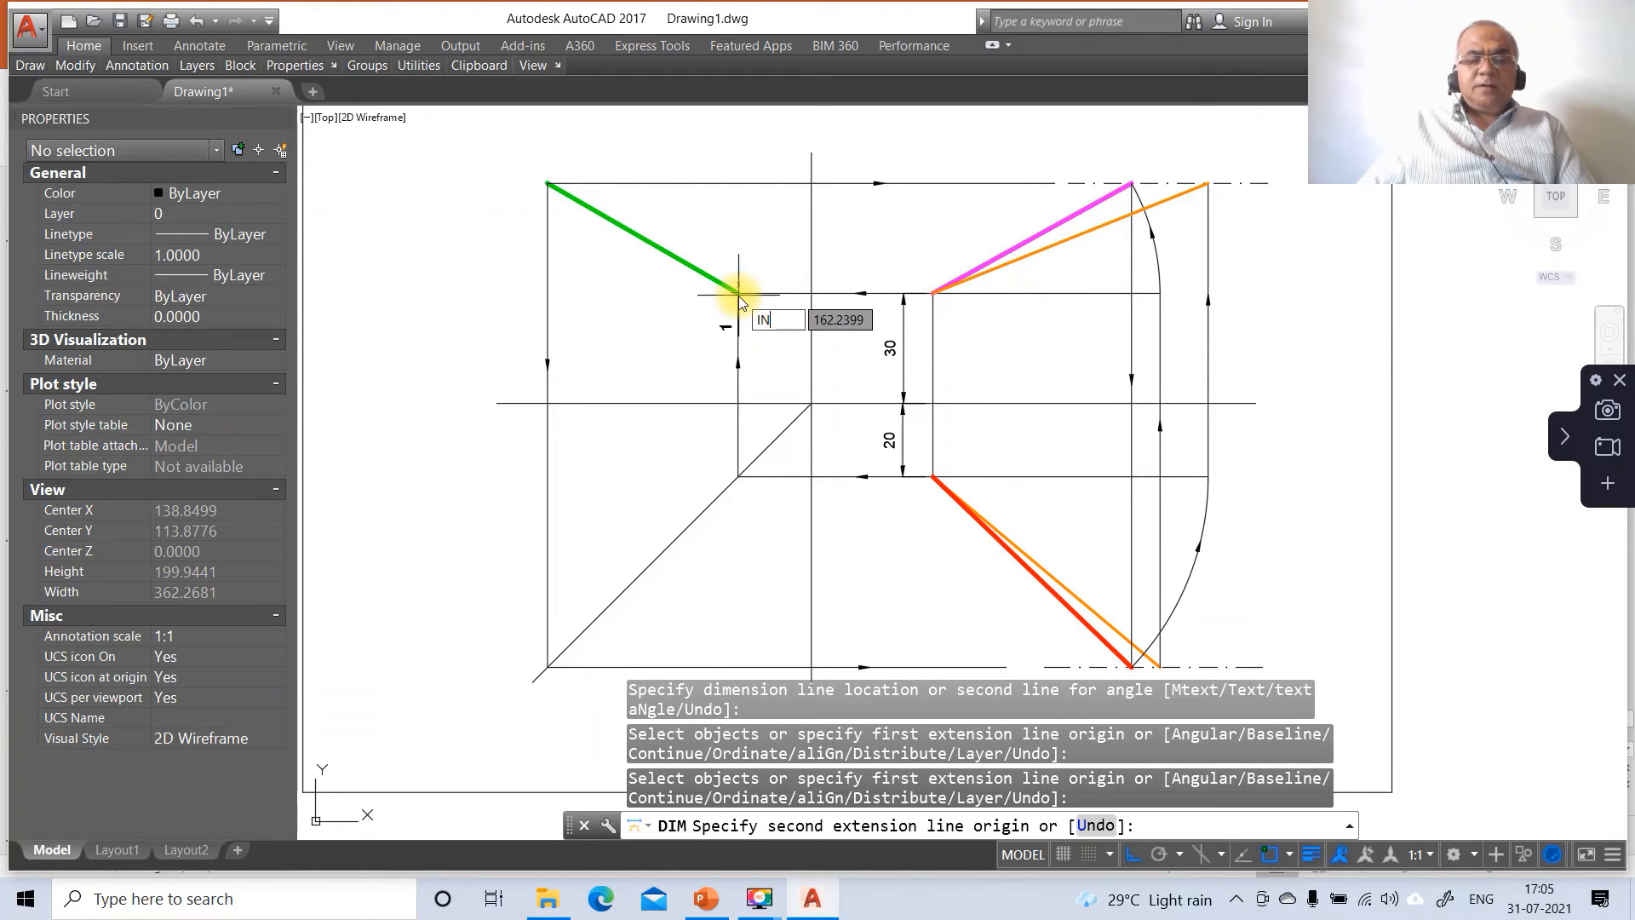
{"action": "key", "text": "Return"}
{"action": "left_click", "coordinate": [548, 183]}
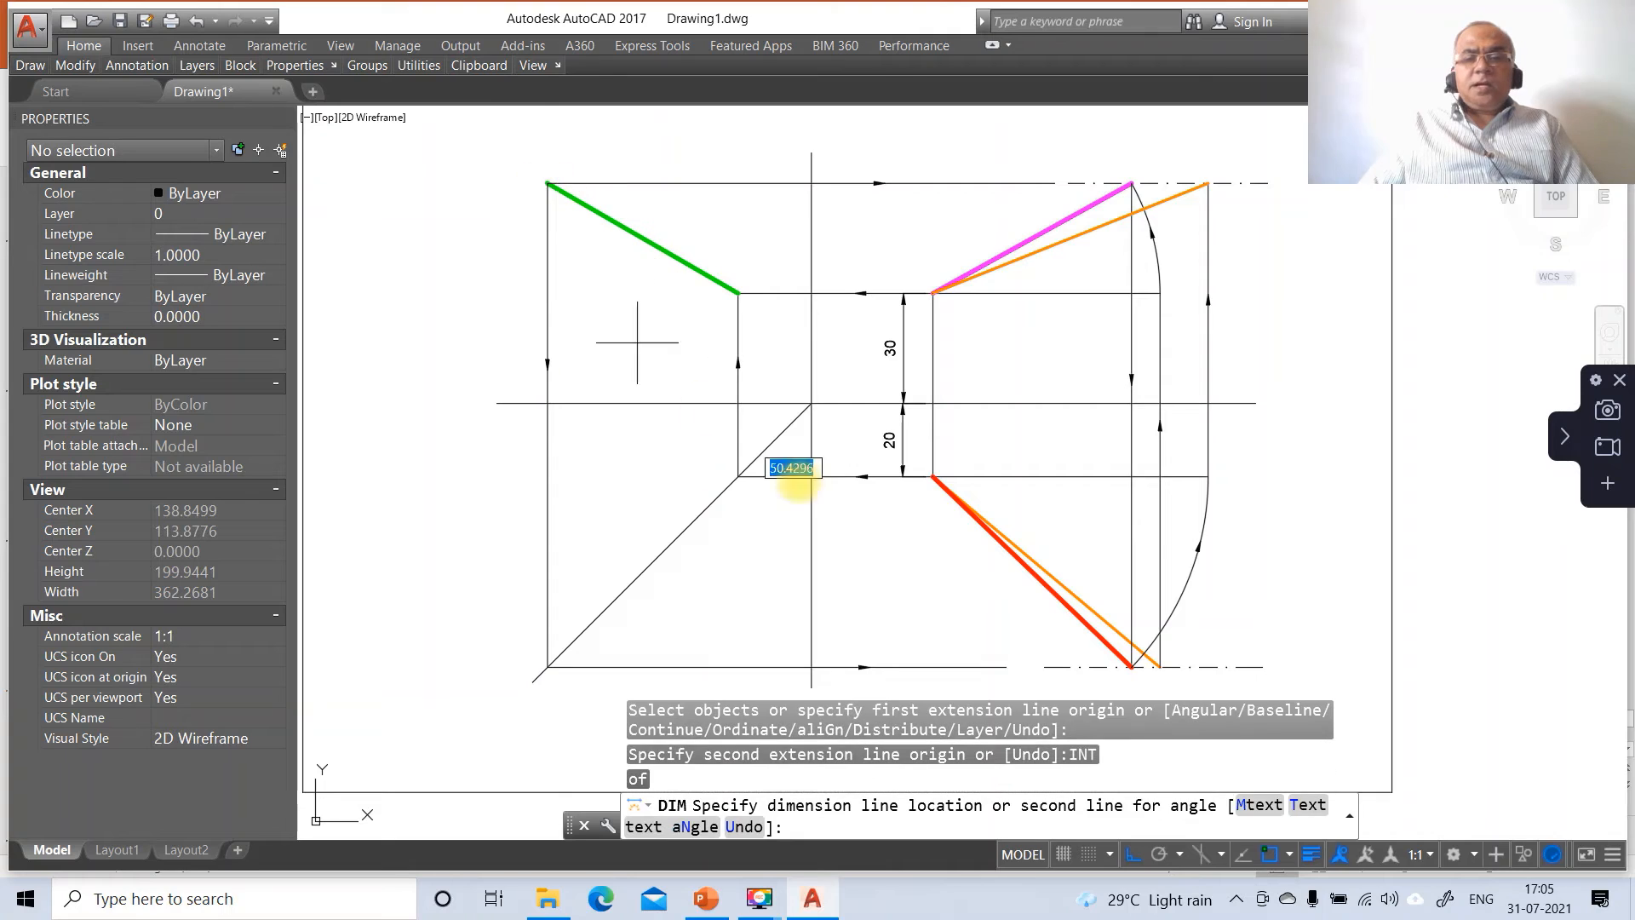
{"action": "left_click", "coordinate": [1133, 854]}
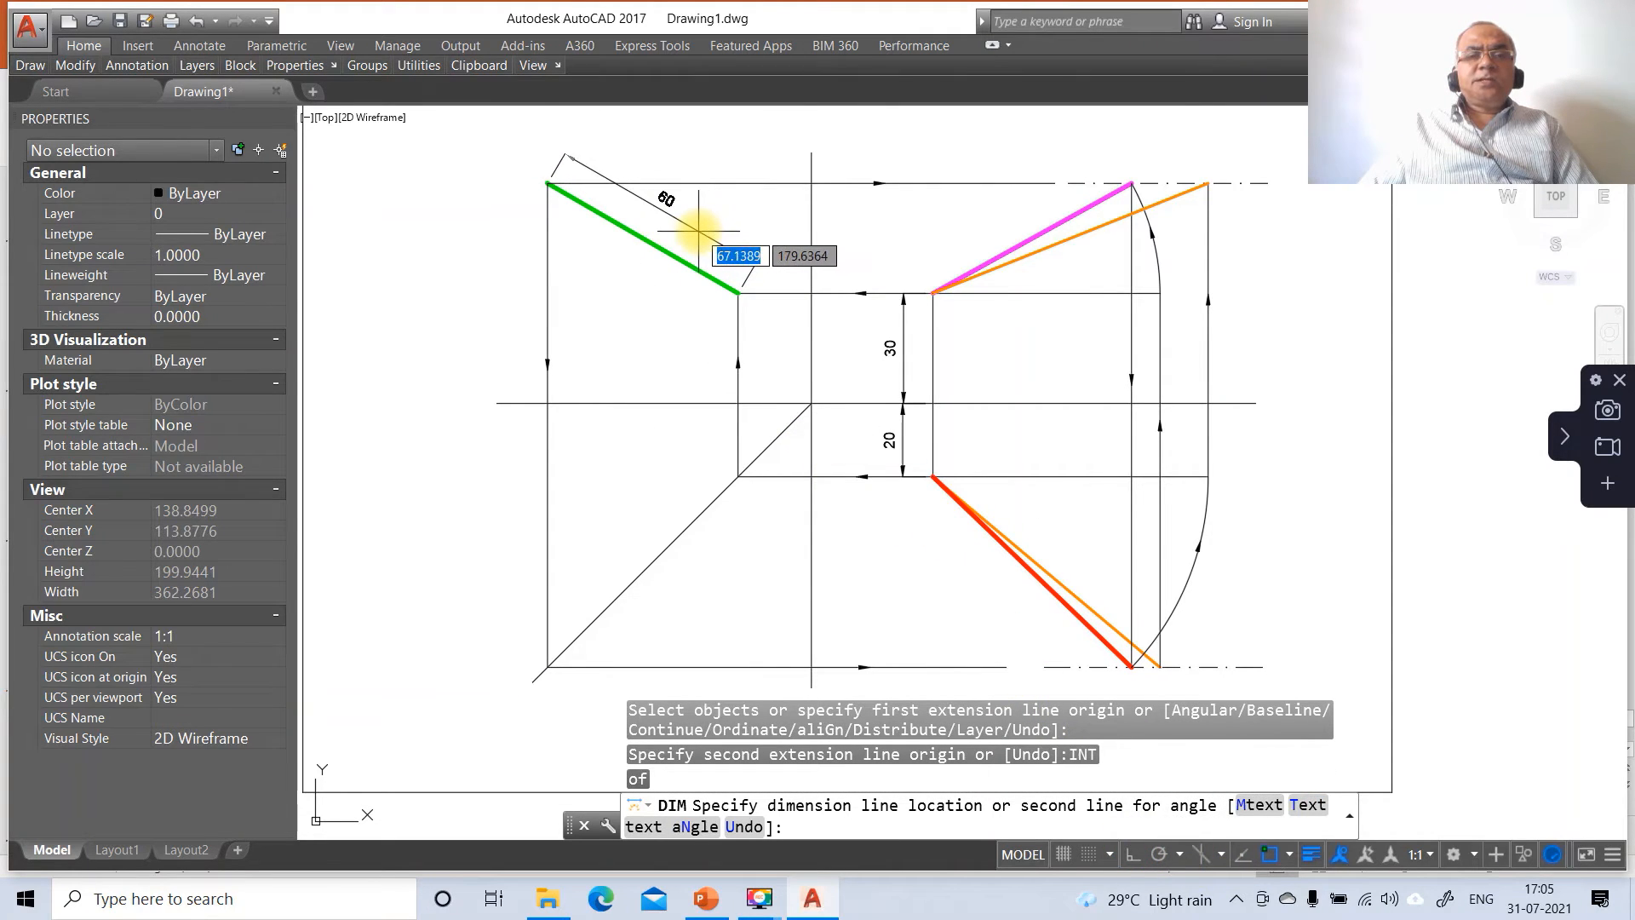
{"action": "left_click", "coordinate": [676, 309]}
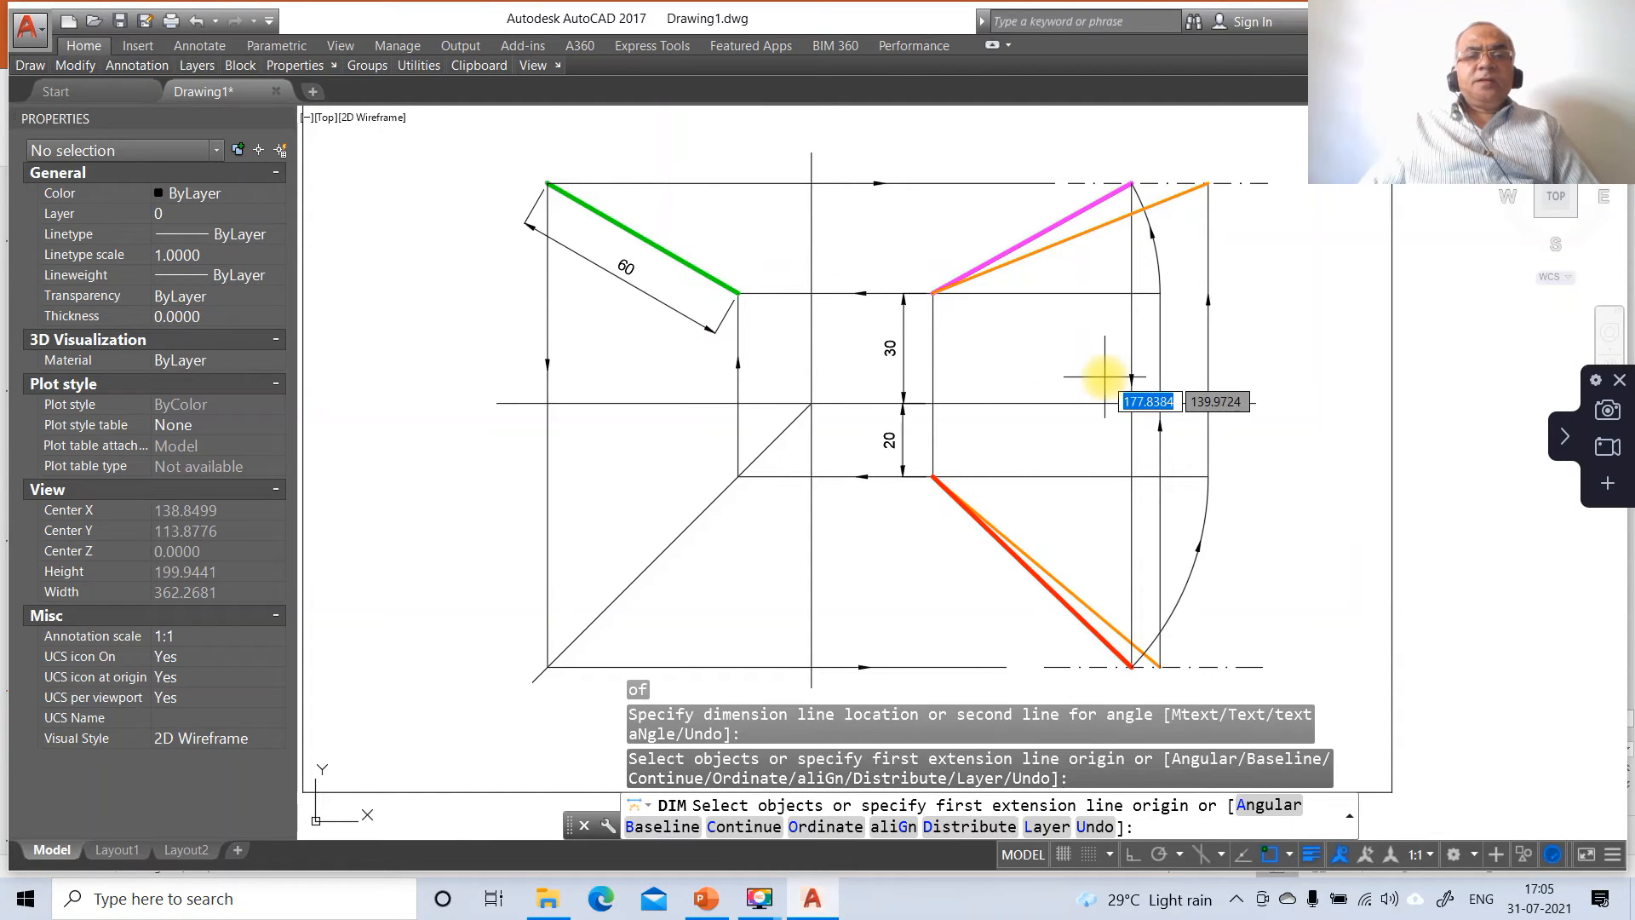
Step: Add an angular dimension between the green side view line and the vertical direction at its lower end
{"action": "type", "text": "A"}
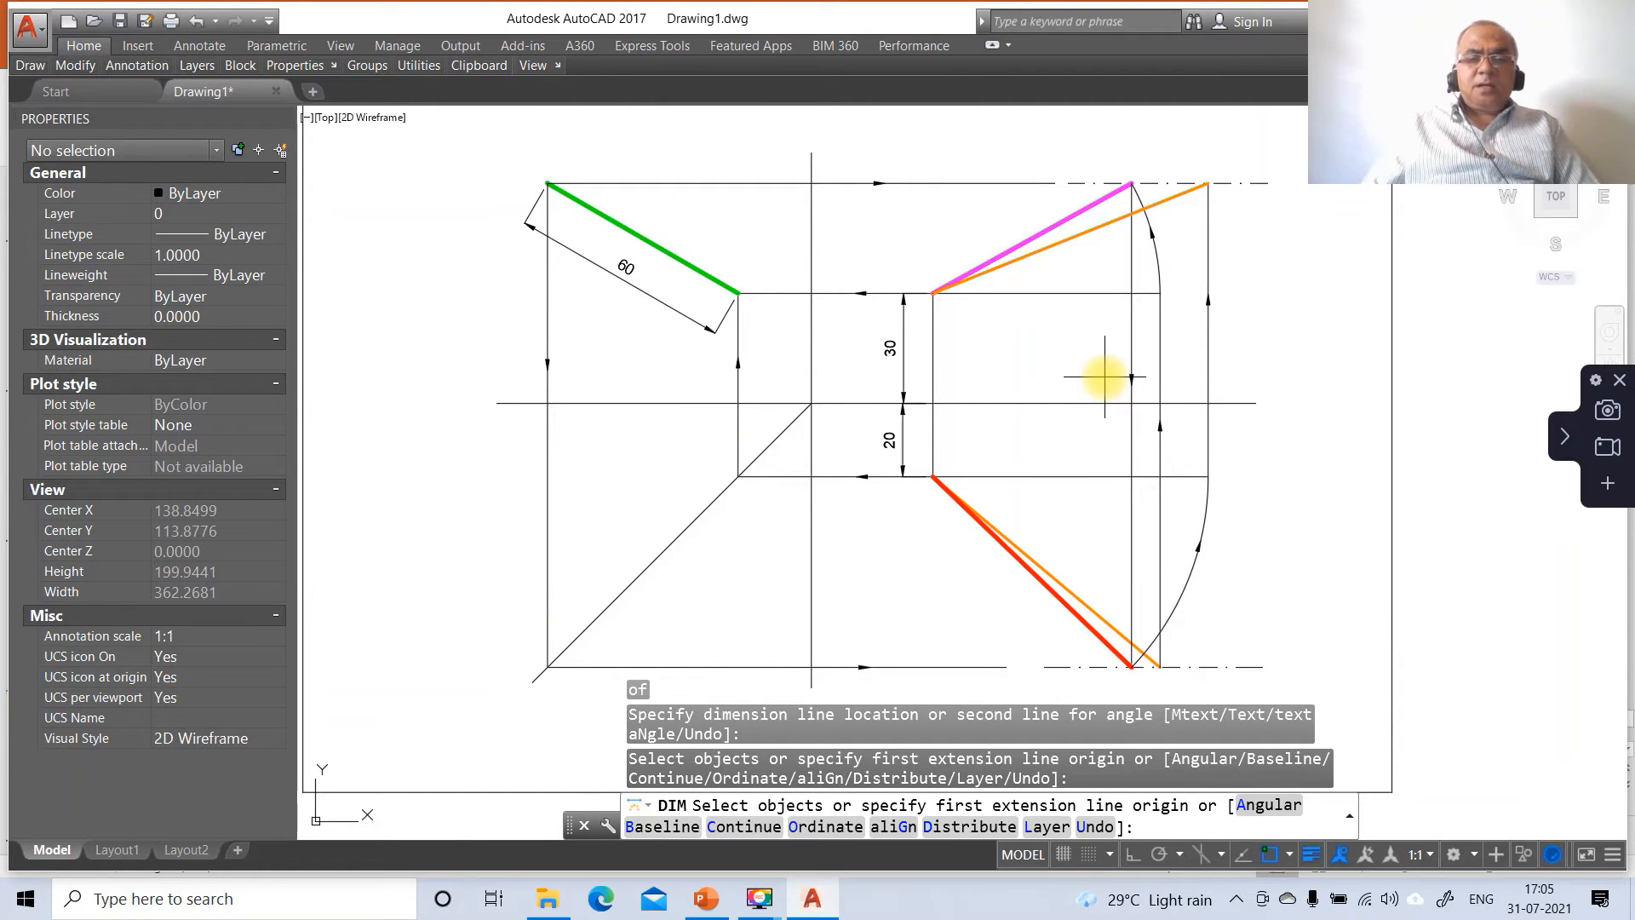
{"action": "key", "text": "Return"}
{"action": "left_click", "coordinate": [712, 280]}
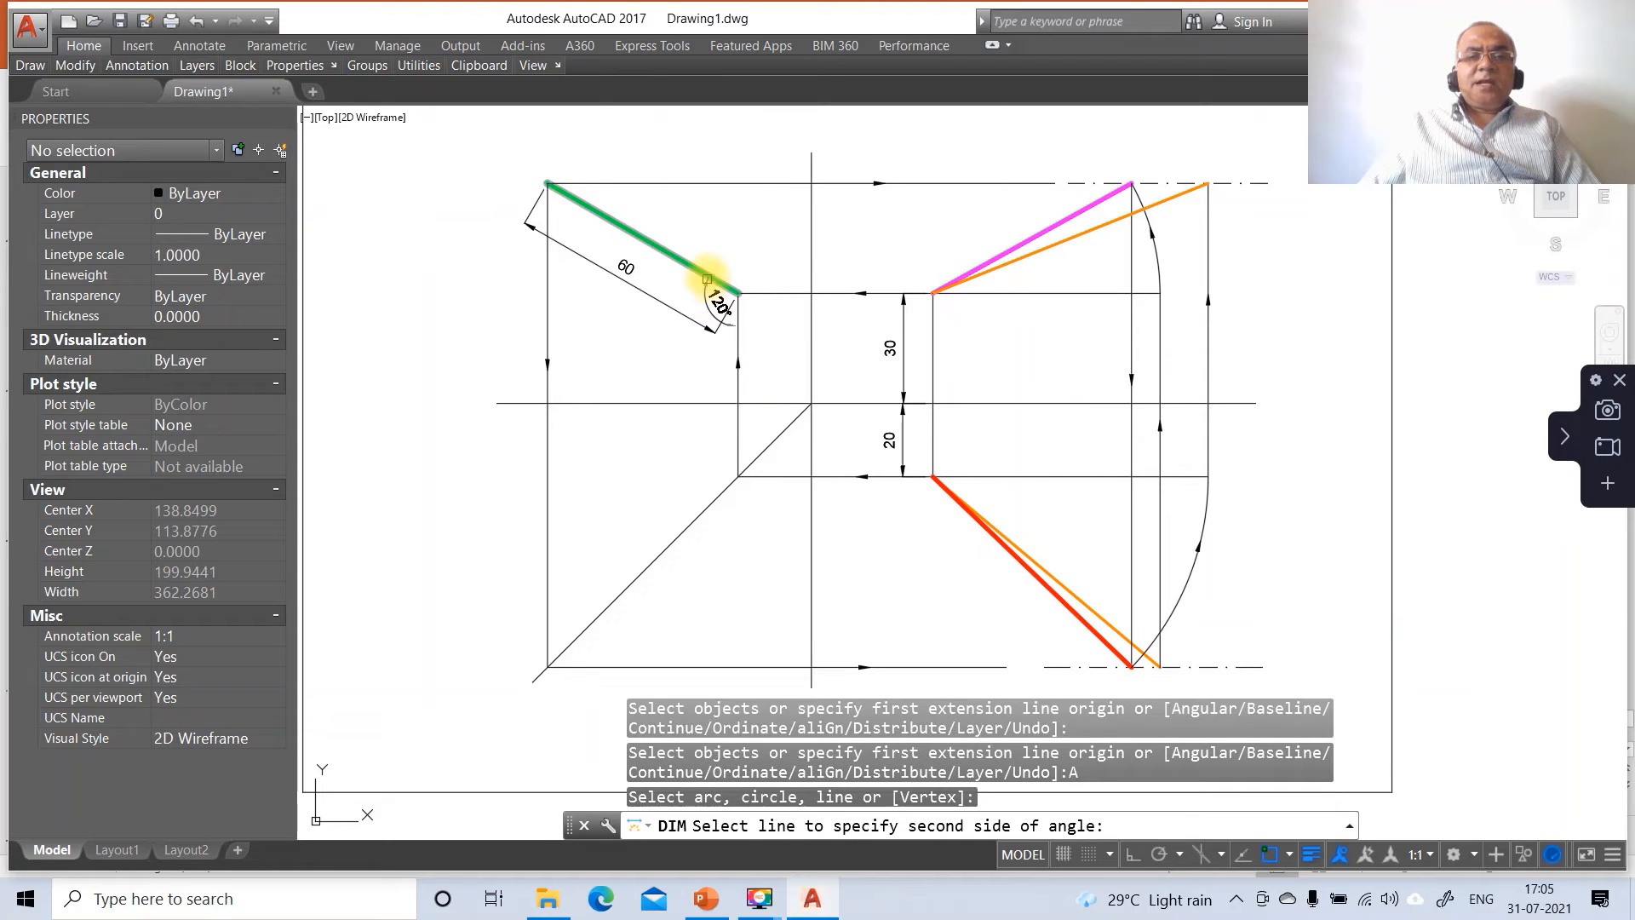
{"action": "left_click", "coordinate": [707, 279]}
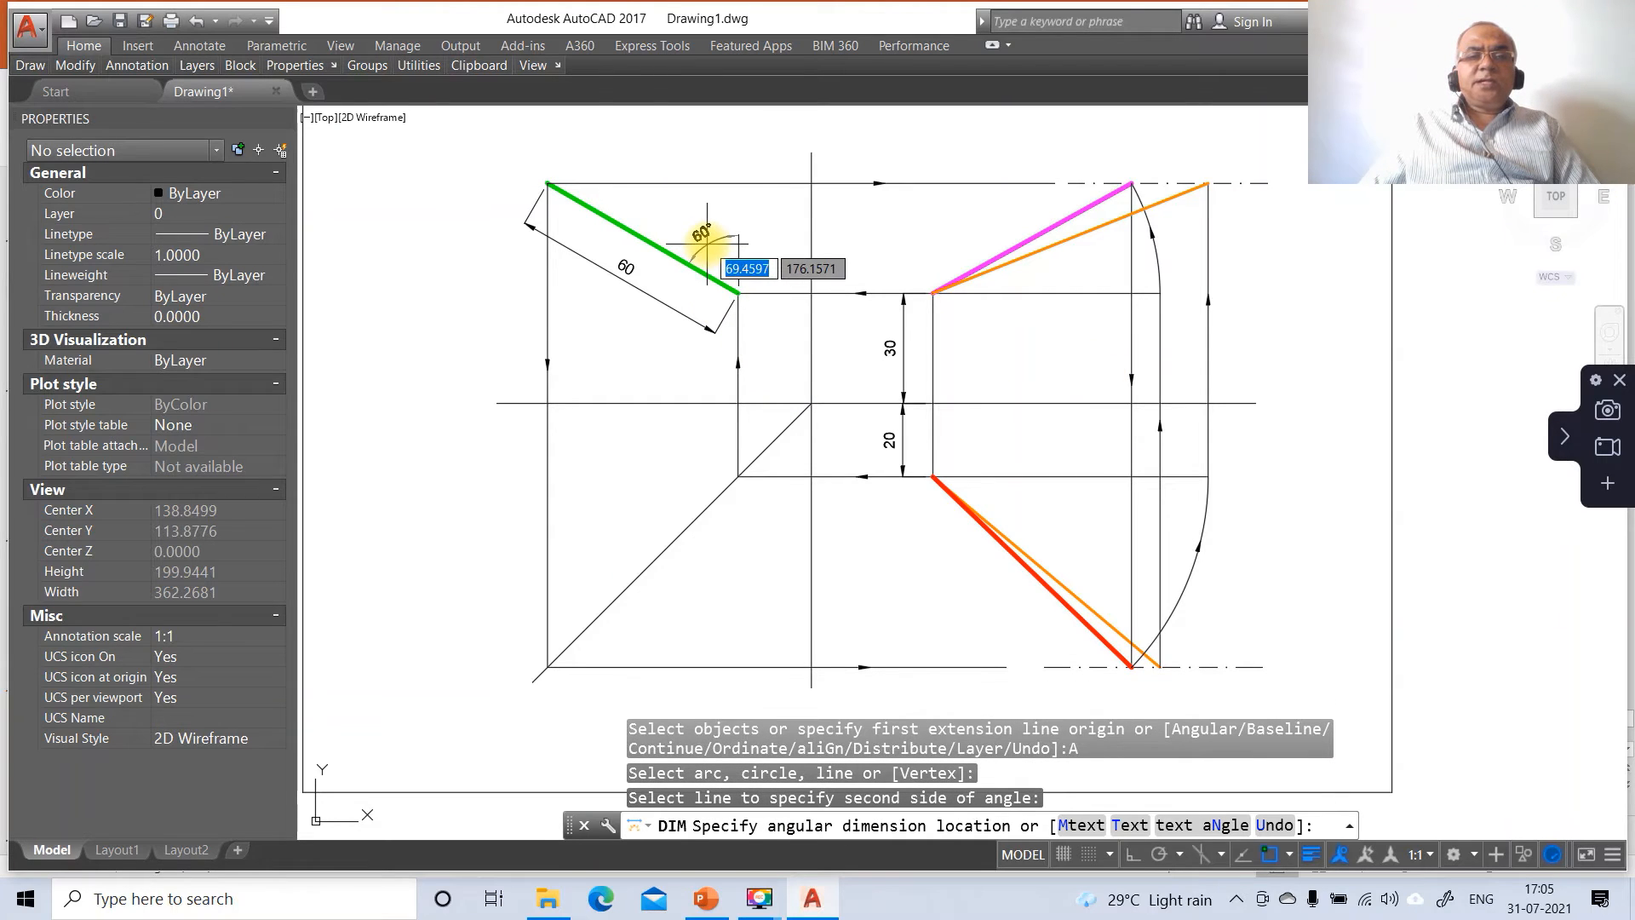
{"action": "left_click", "coordinate": [707, 244]}
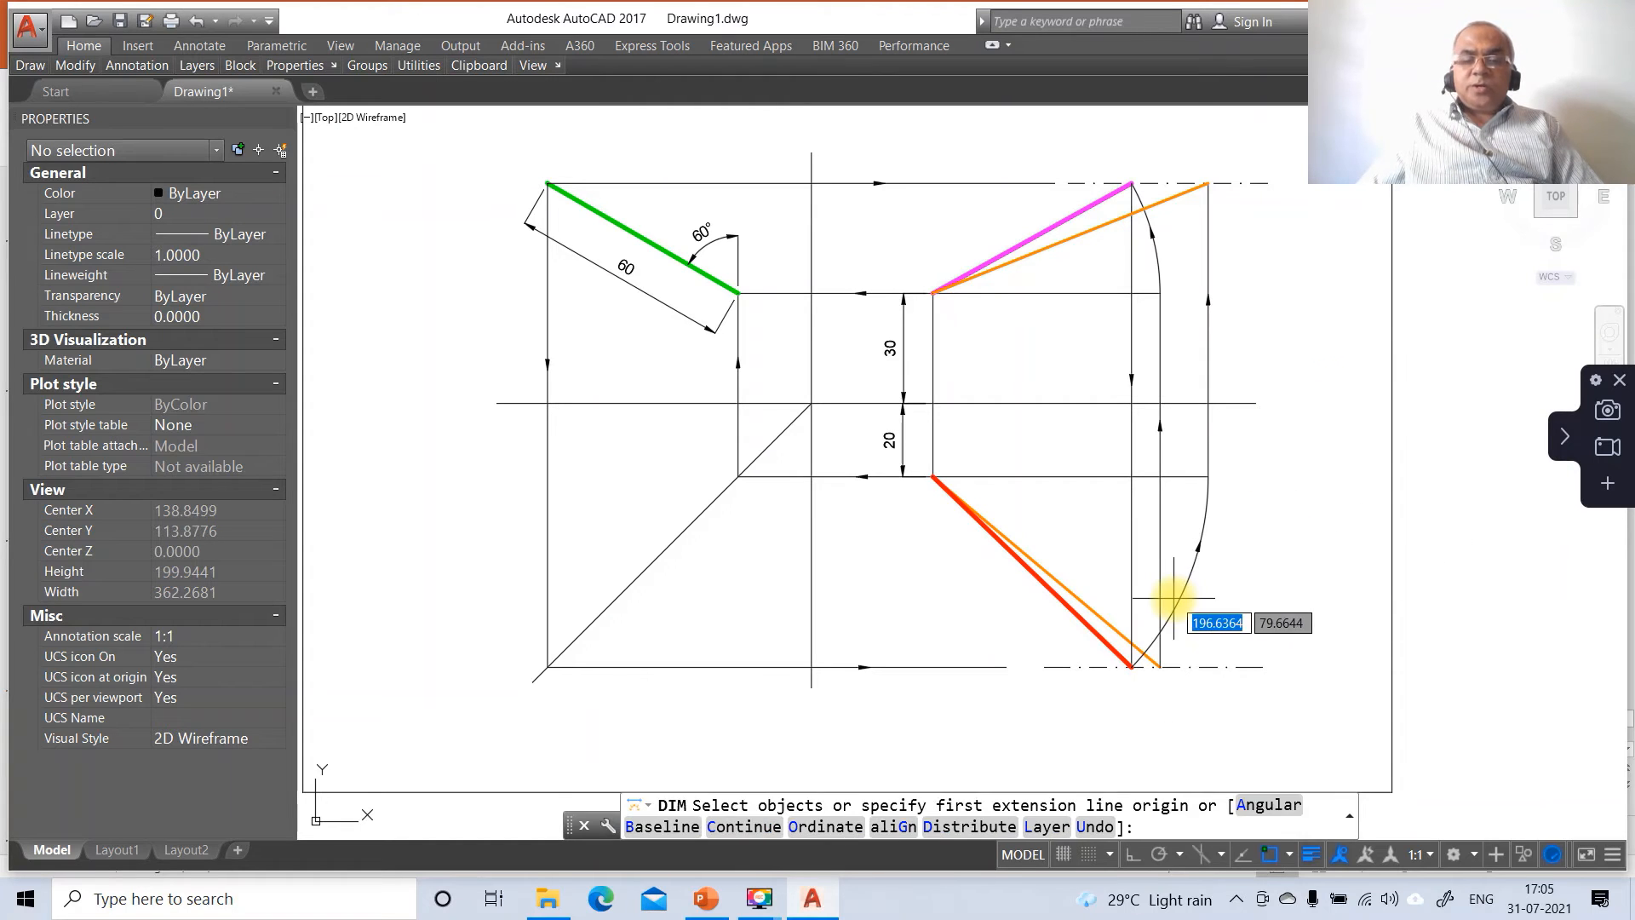
Step: Add an angular dimension between the lower orange line and the horizontal projector through the top view's upper end
{"action": "type", "text": "A"}
{"action": "key", "text": "Return"}
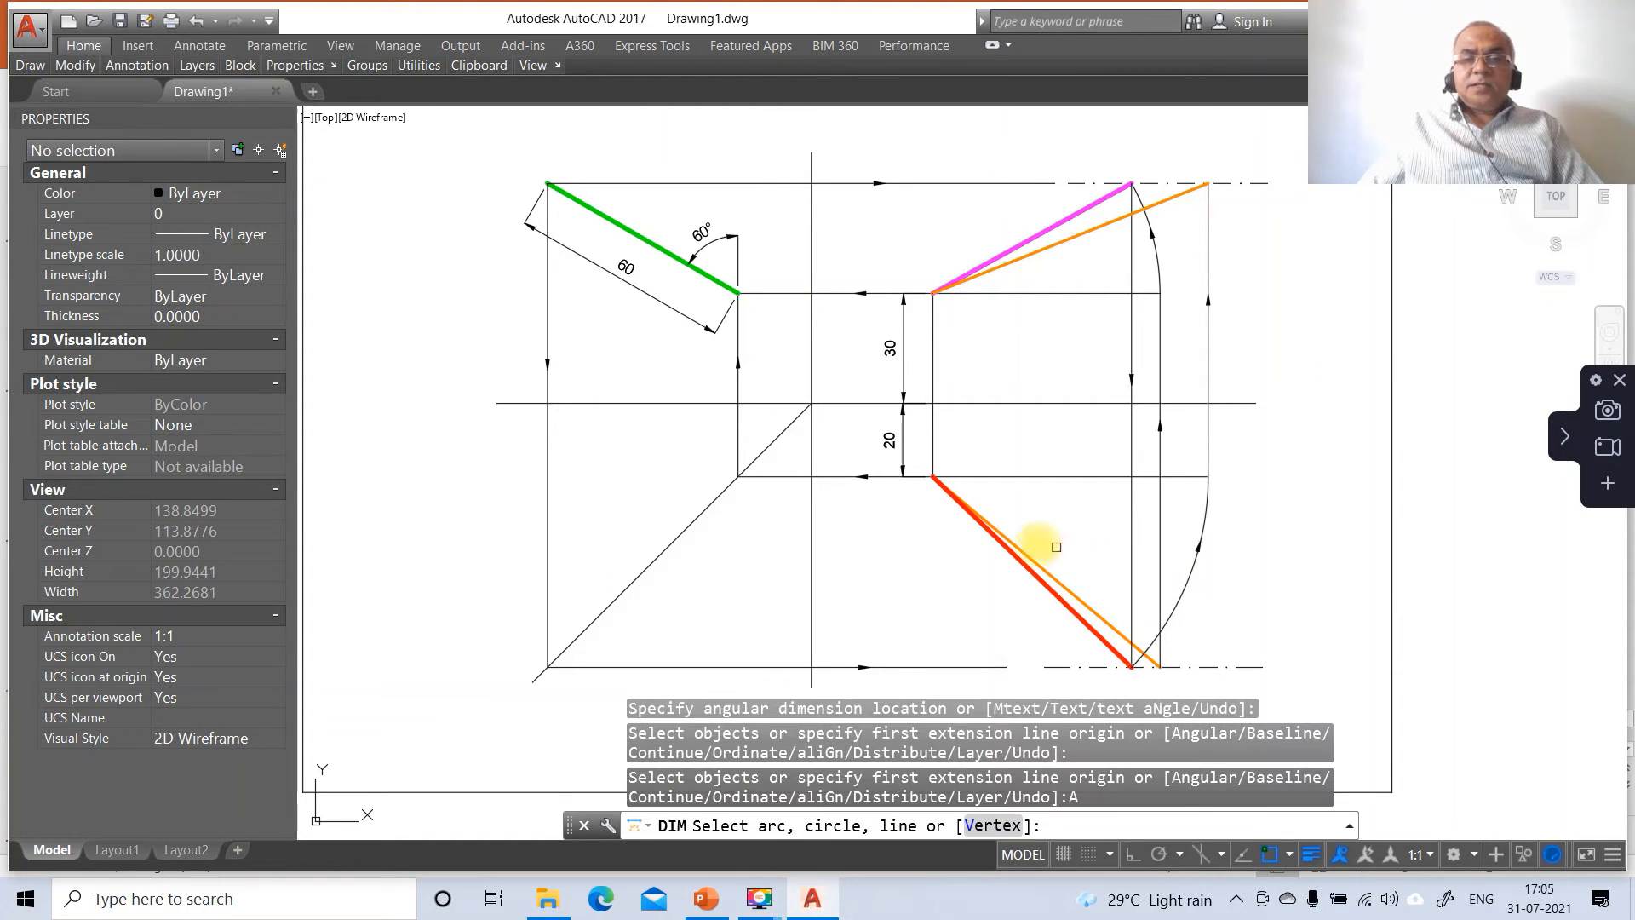
{"action": "left_click", "coordinate": [1034, 561]}
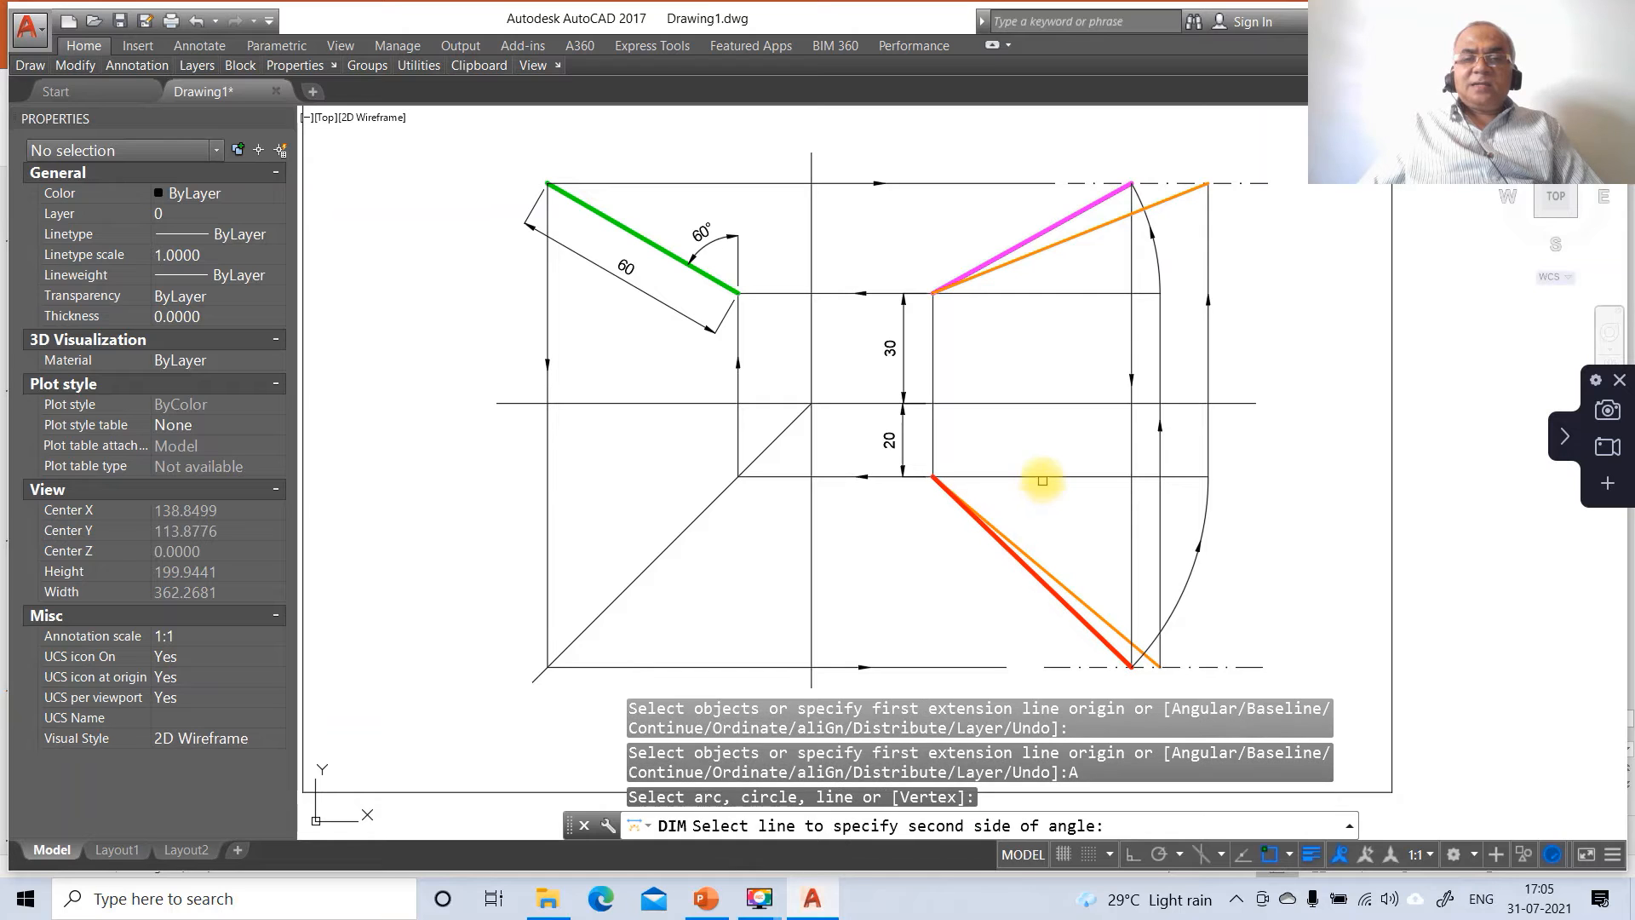
{"action": "left_click", "coordinate": [1042, 477]}
{"action": "left_click", "coordinate": [1048, 479]}
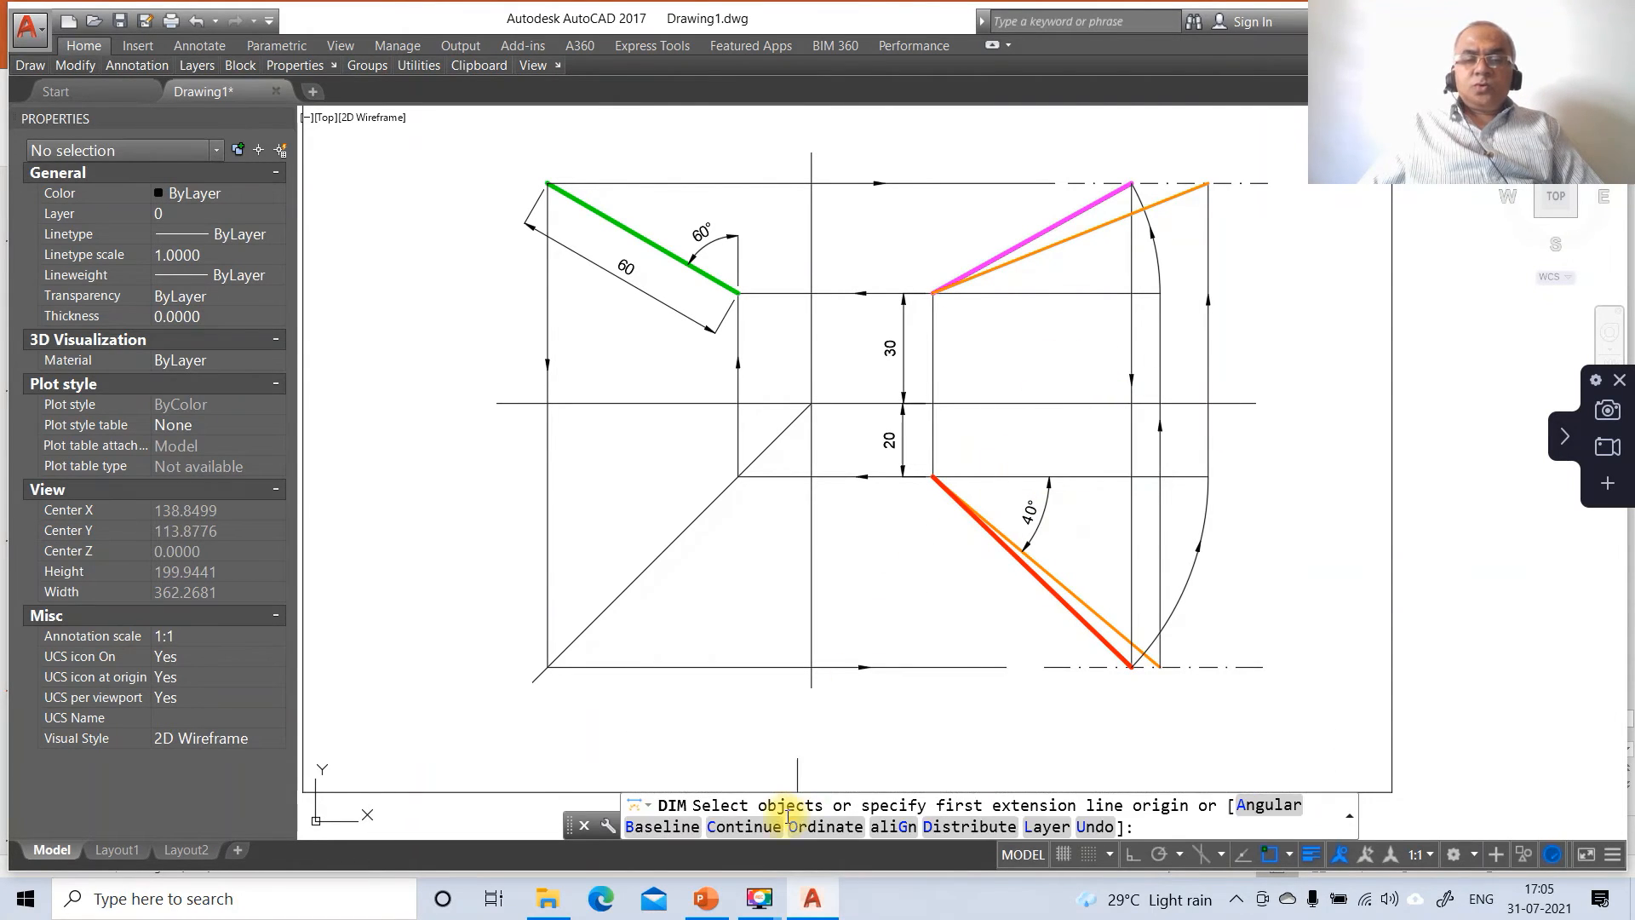
{"action": "key", "text": "Escape"}
{"action": "key", "text": "Escape"}
{"action": "key", "text": "Escape"}
{"action": "key", "text": "Escape"}
Step: Set the angular dimension precision of the Standard dimension style to 0.00
{"action": "type", "text": "D"}
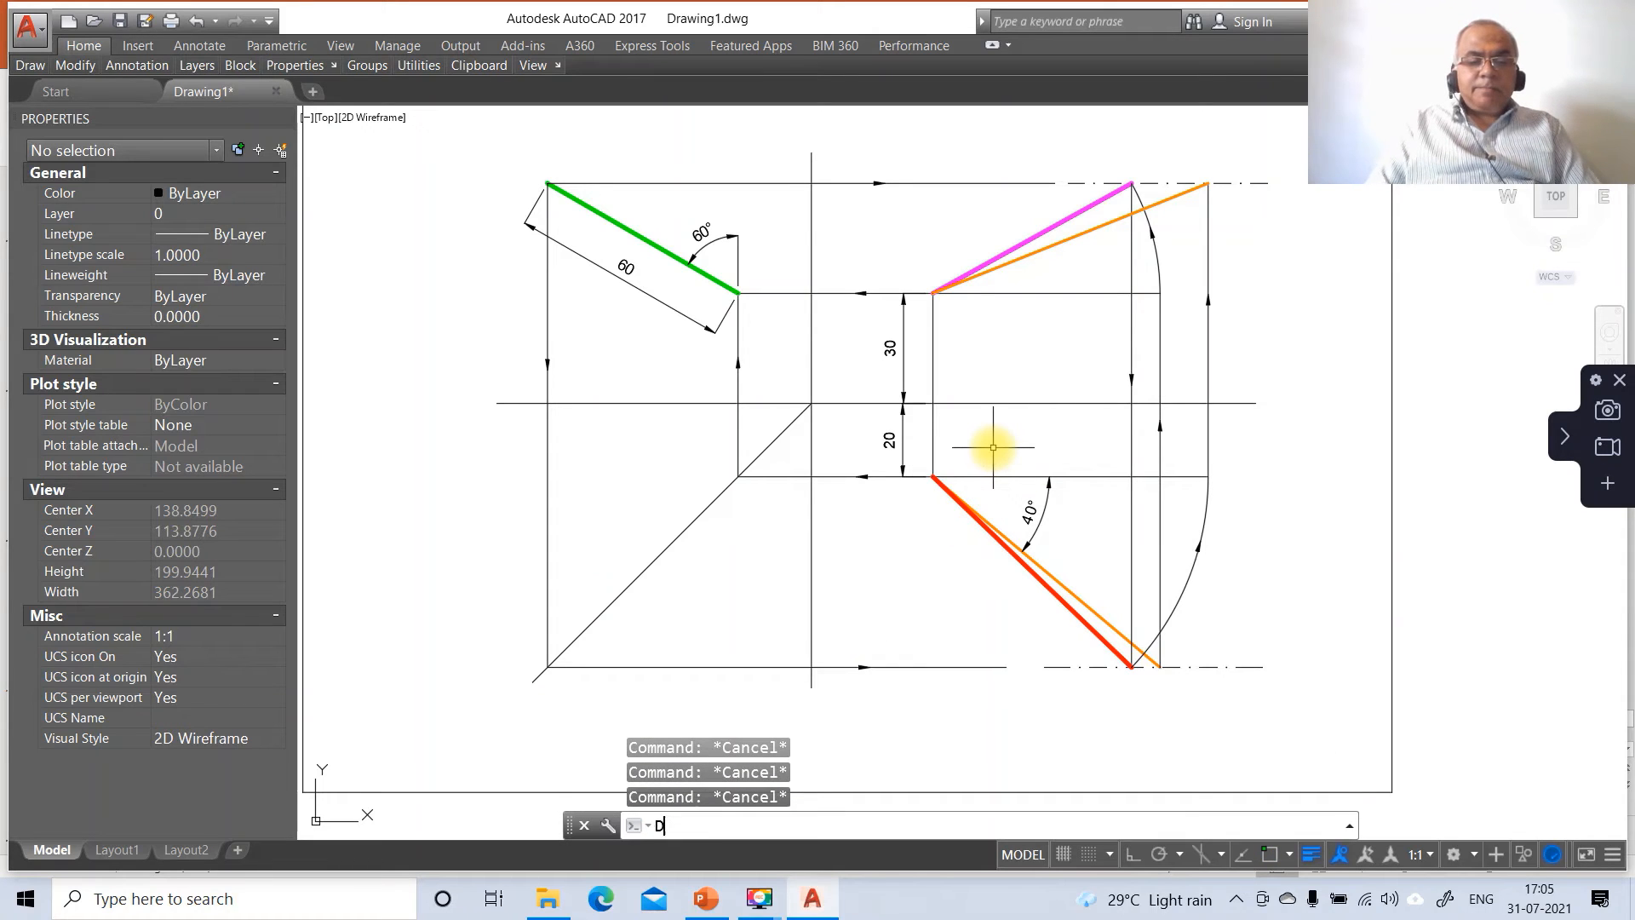
{"action": "type", "text": "DIM"}
{"action": "key", "text": "Return"}
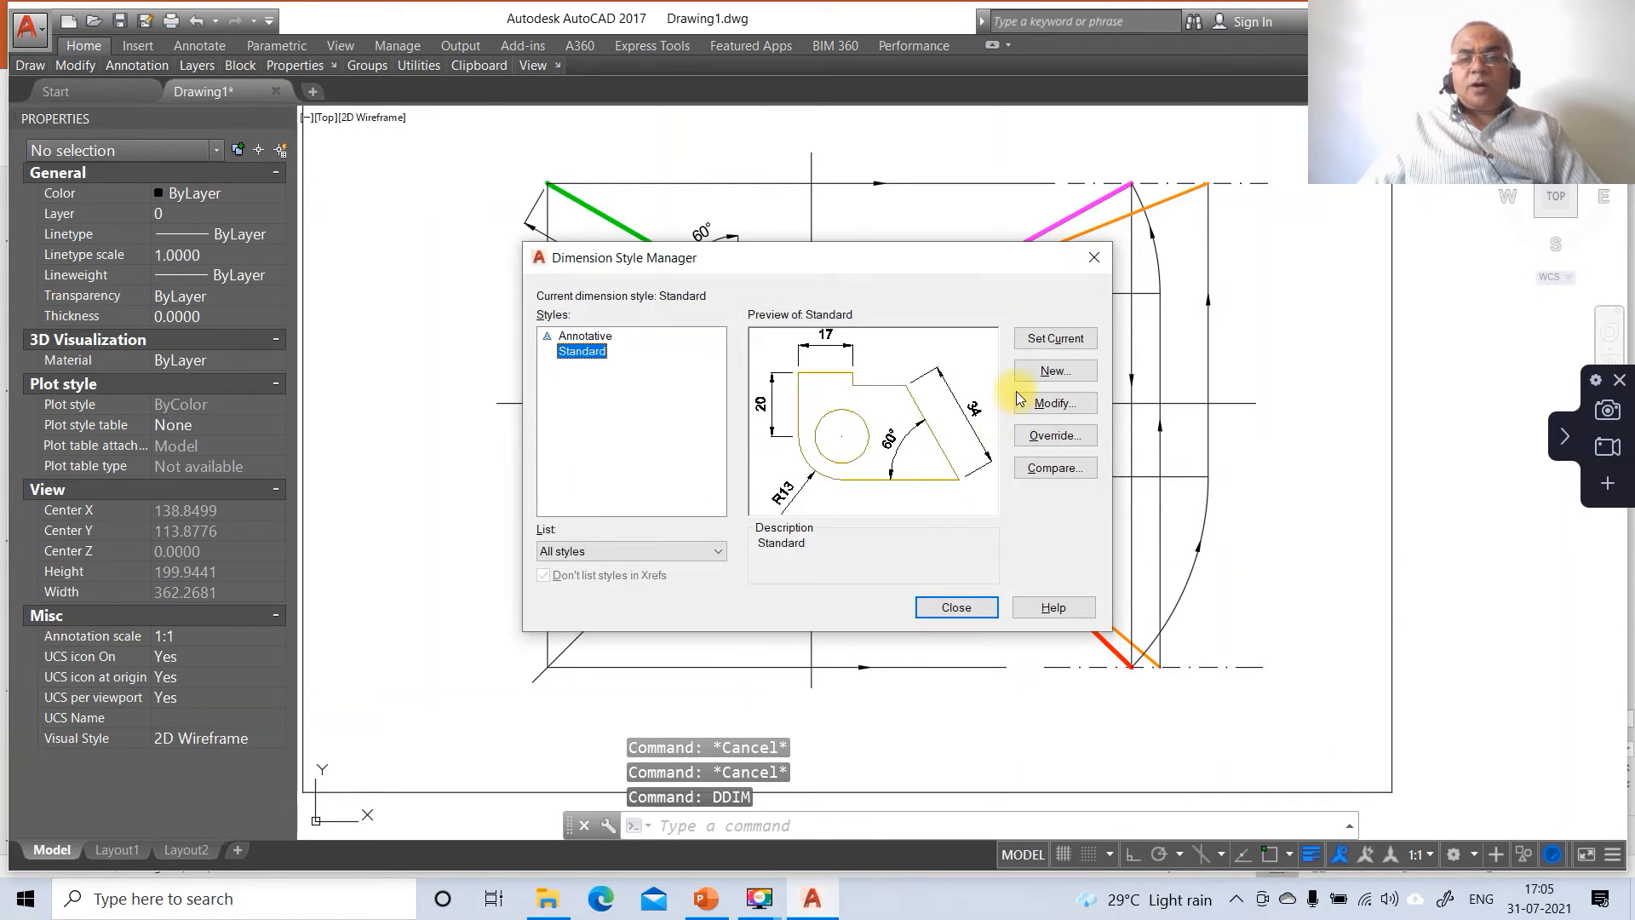
{"action": "left_click", "coordinate": [1038, 406]}
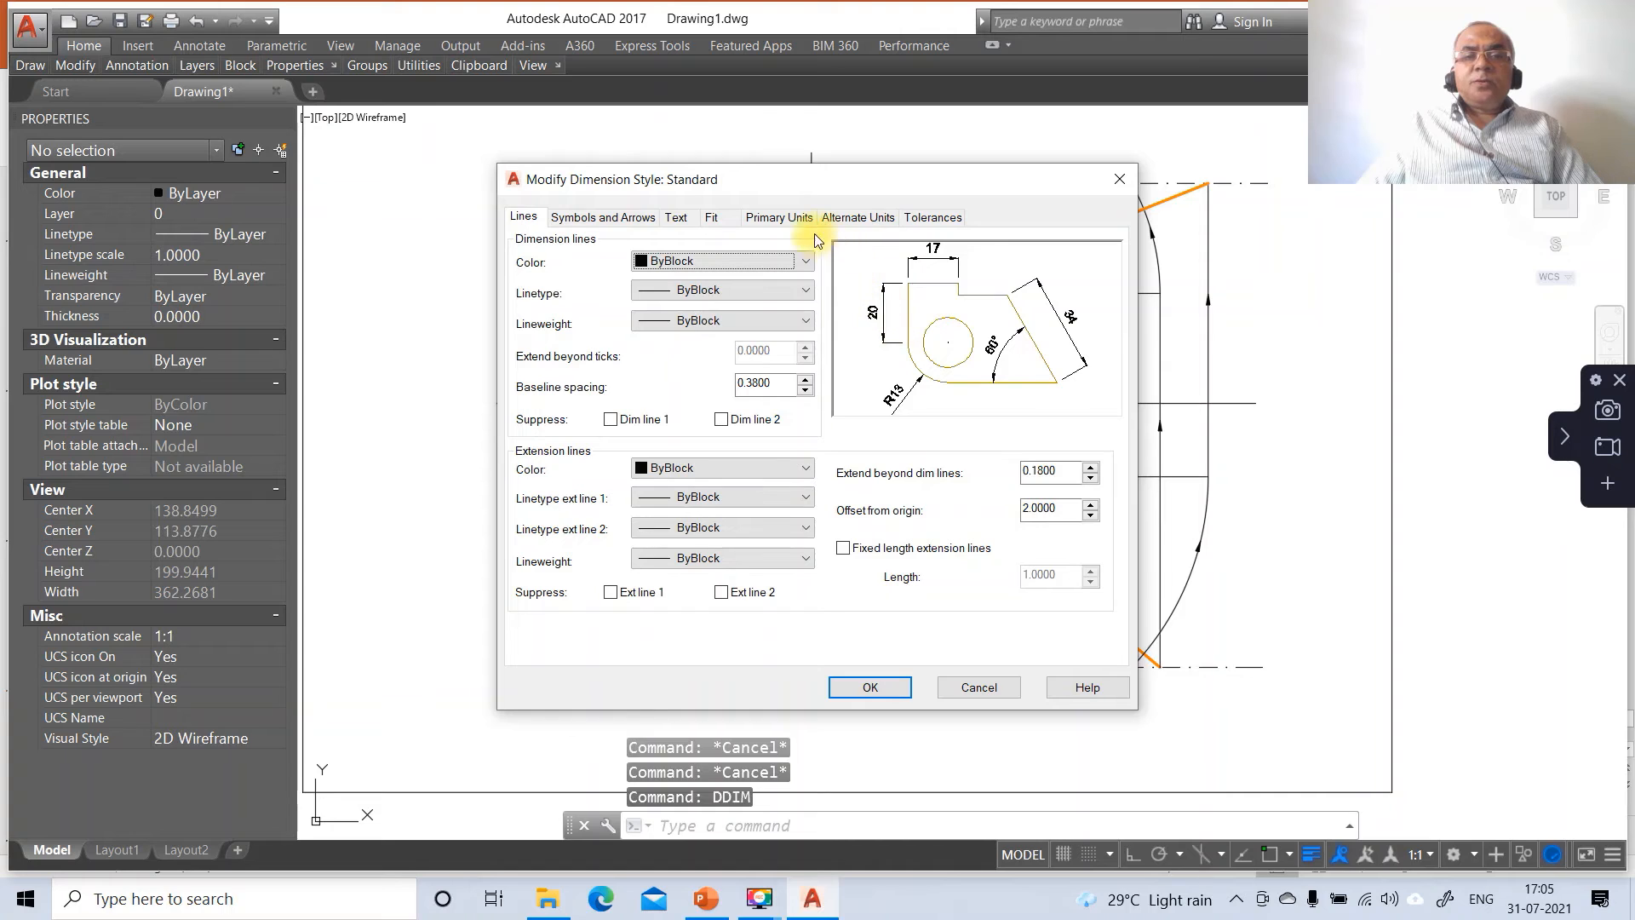
{"action": "left_click", "coordinate": [779, 219]}
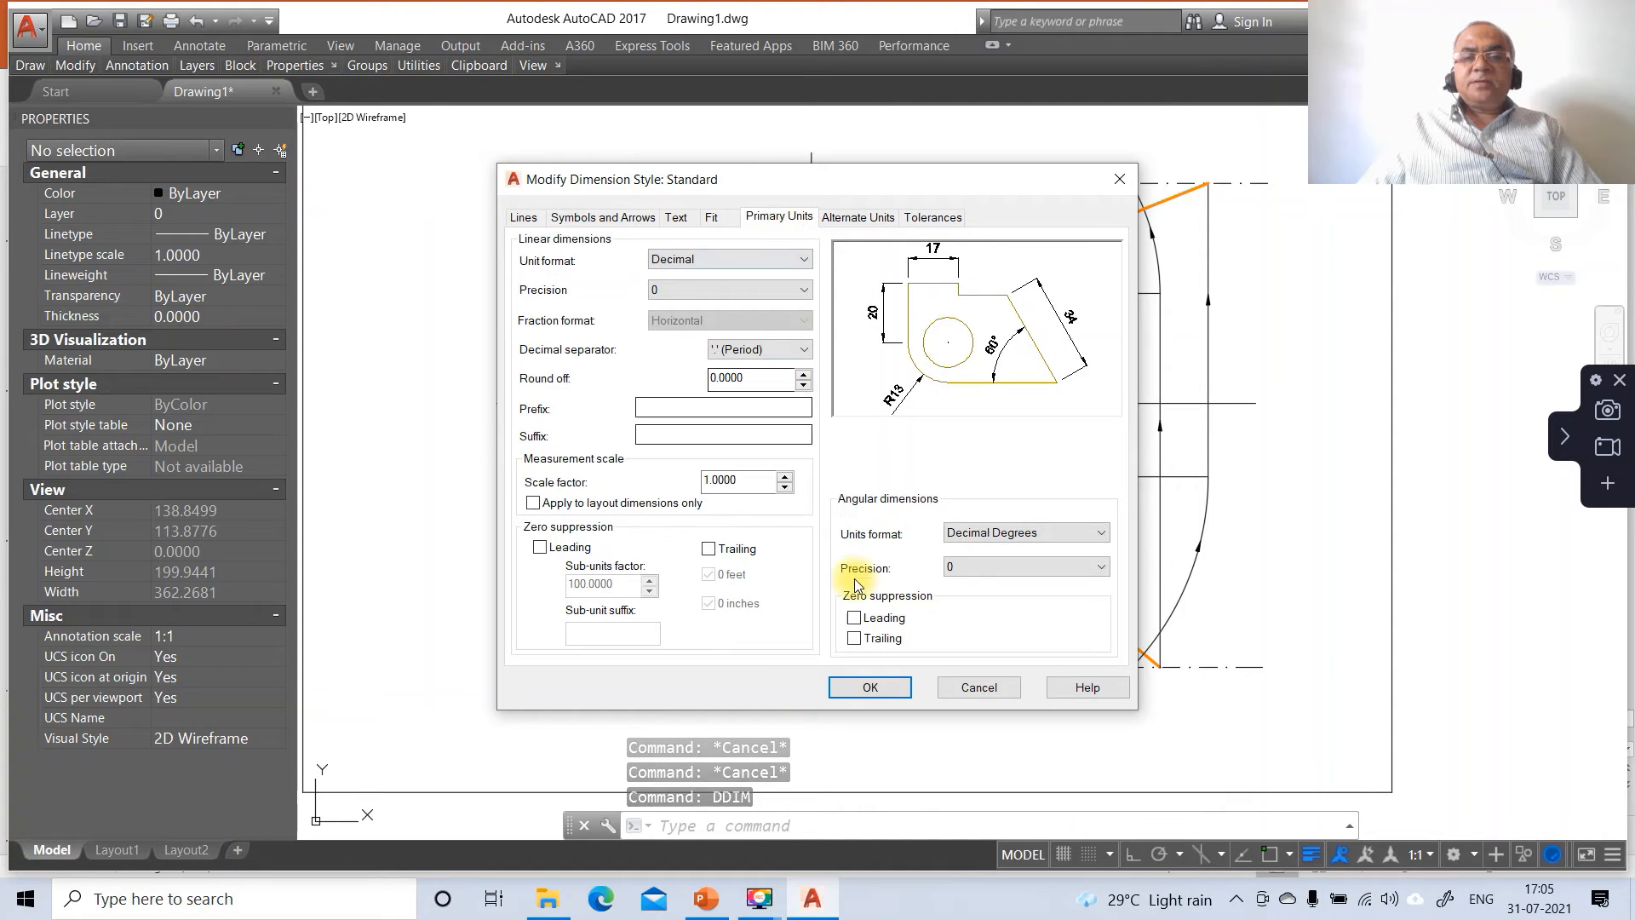
{"action": "left_click", "coordinate": [967, 567]}
{"action": "left_click", "coordinate": [965, 612]}
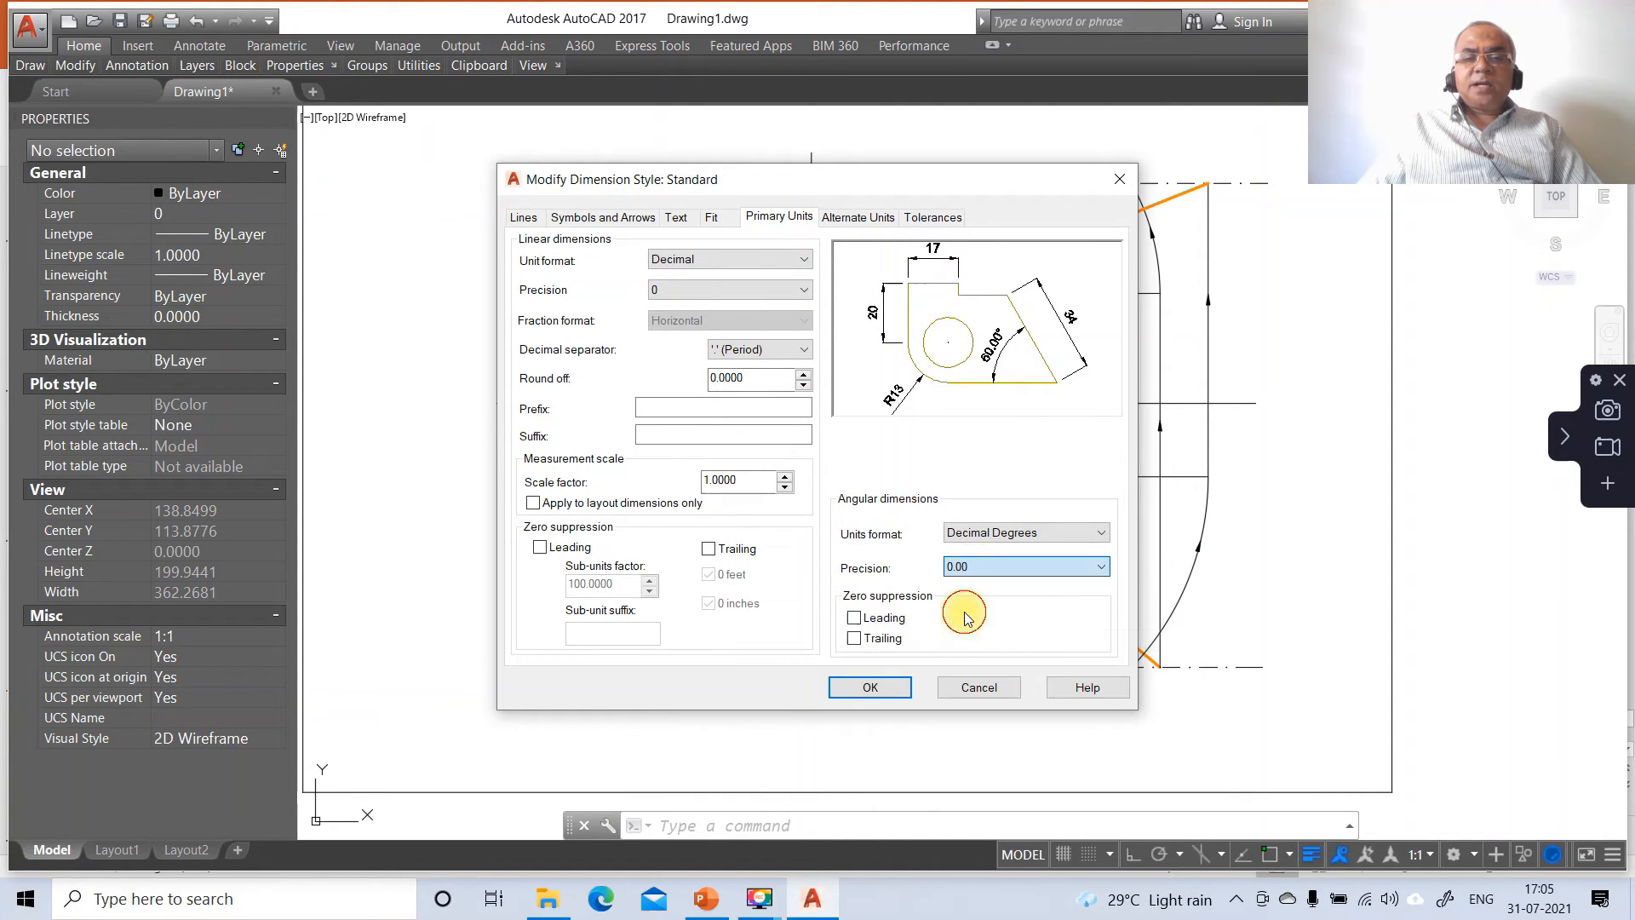
{"action": "left_click", "coordinate": [884, 687]}
{"action": "left_click", "coordinate": [954, 607]}
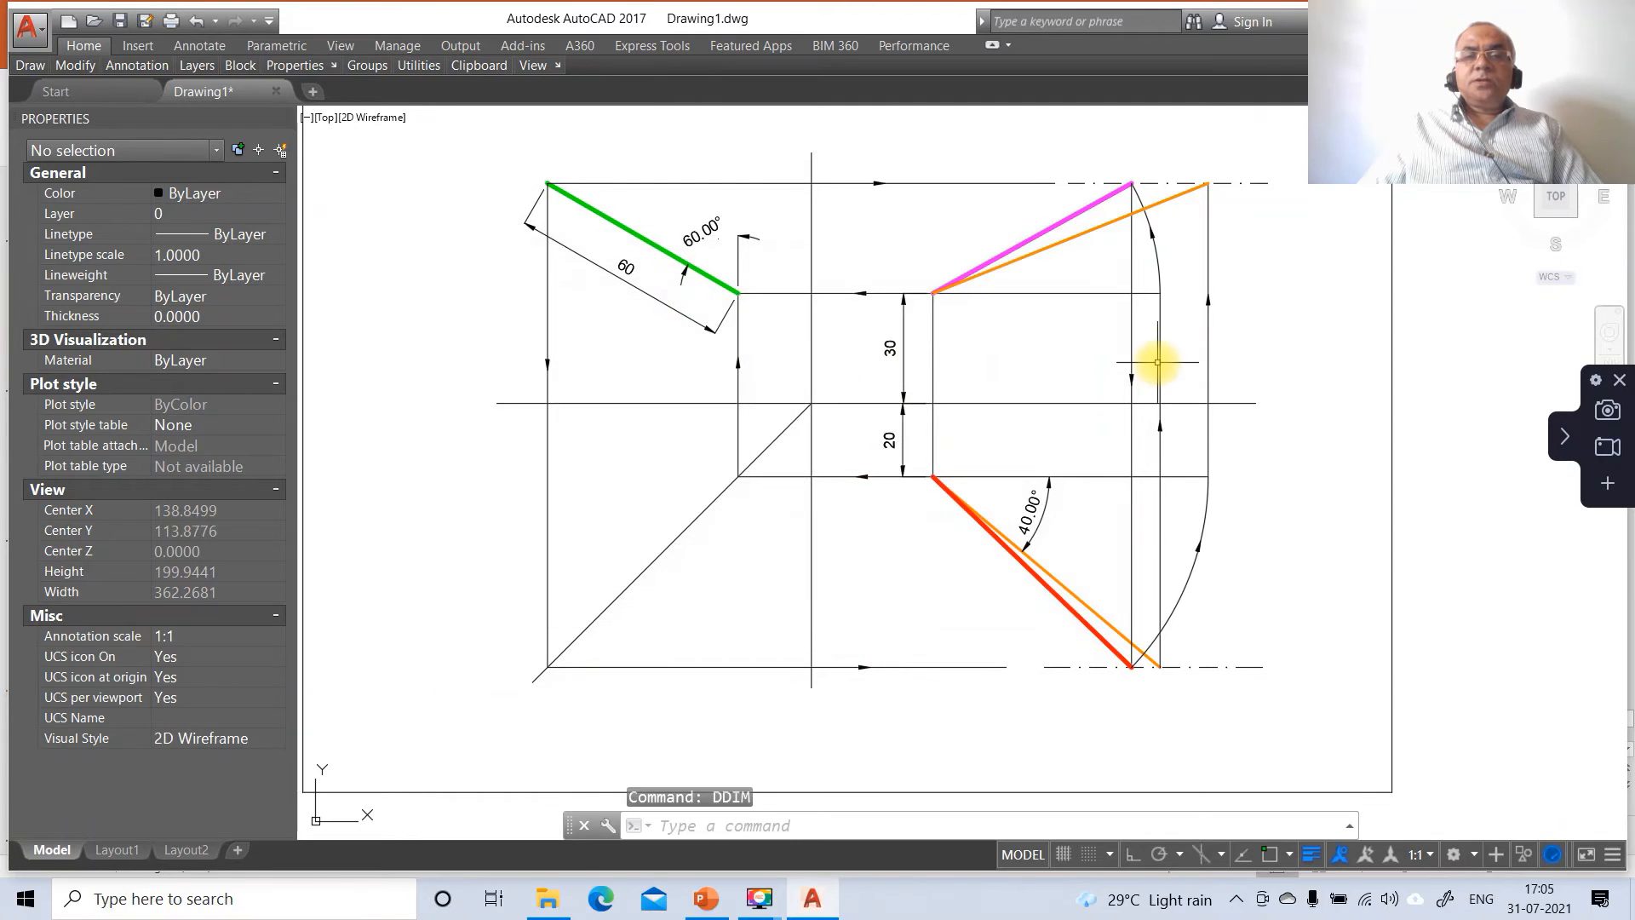
{"action": "type", "text": "D"}
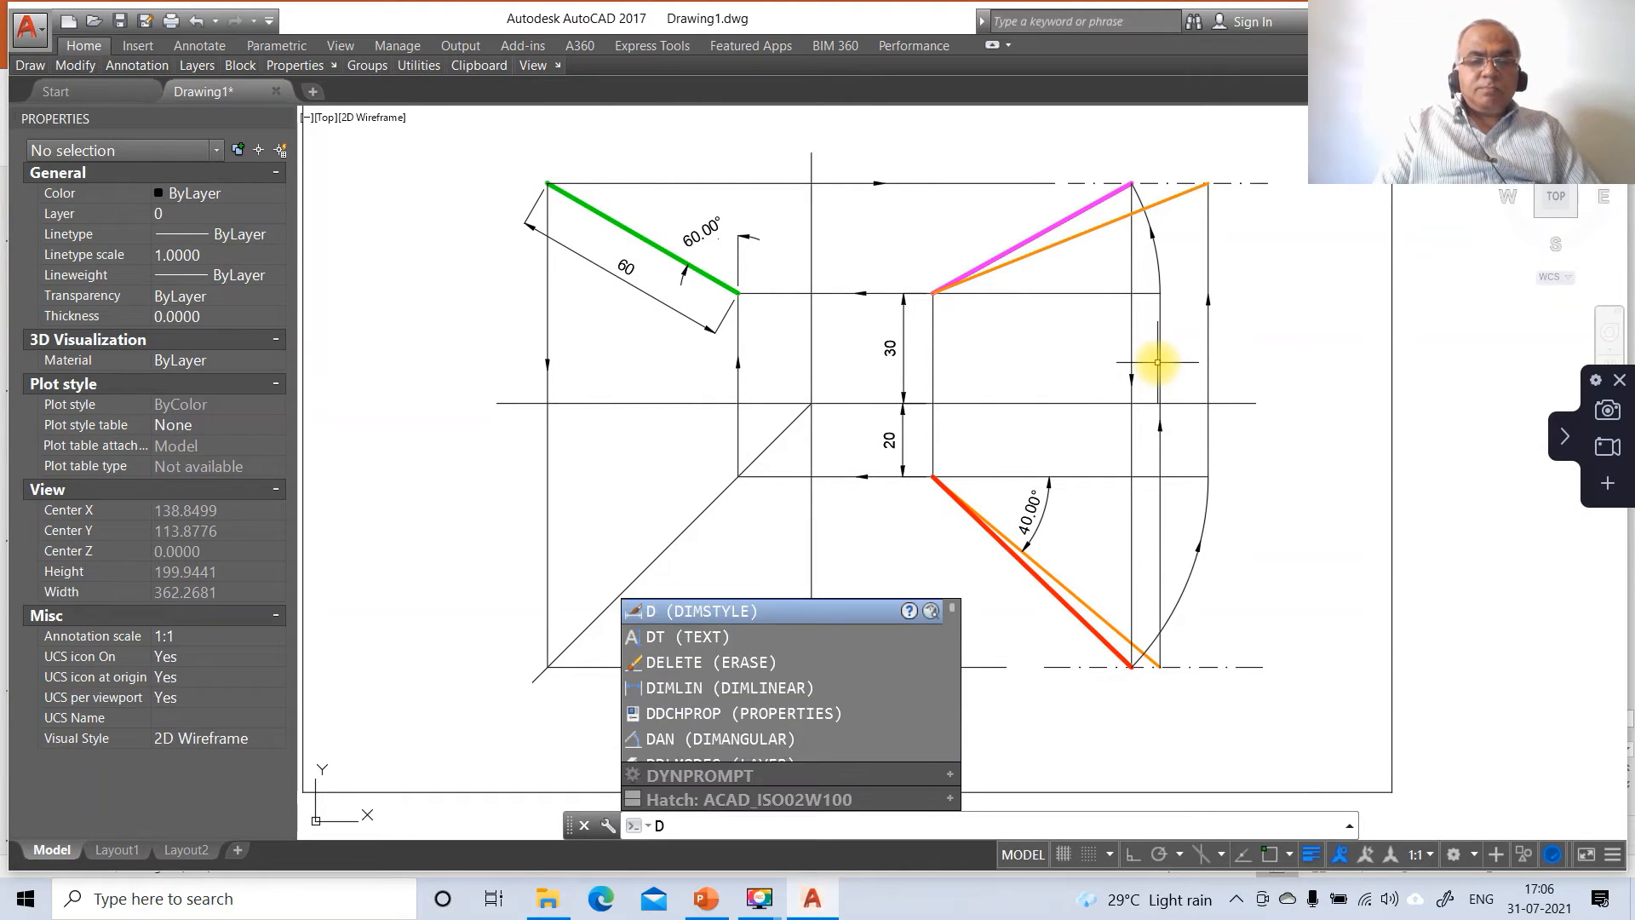
{"action": "type", "text": "DIM"}
{"action": "key", "text": "Return"}
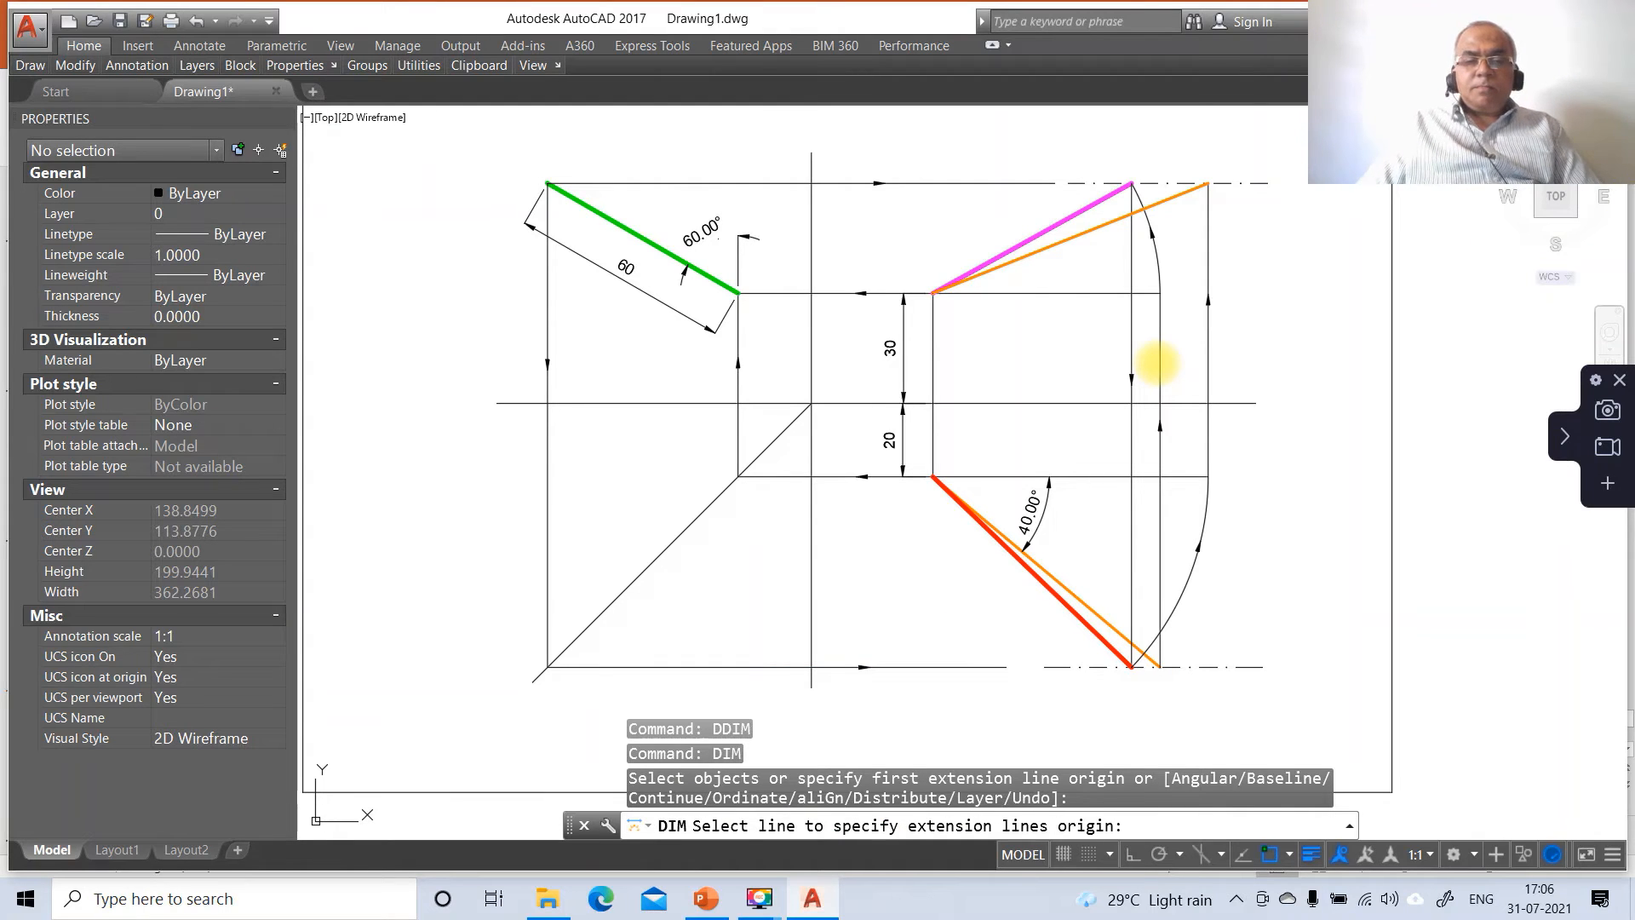
{"action": "key", "text": "Escape"}
{"action": "key", "text": "Escape"}
{"action": "key", "text": "Escape"}
{"action": "key", "text": "Escape"}
Step: Add an angular dimension with blank text between the upper orange line and the horizontal projector through the front view's lower end
{"action": "type", "text": "p"}
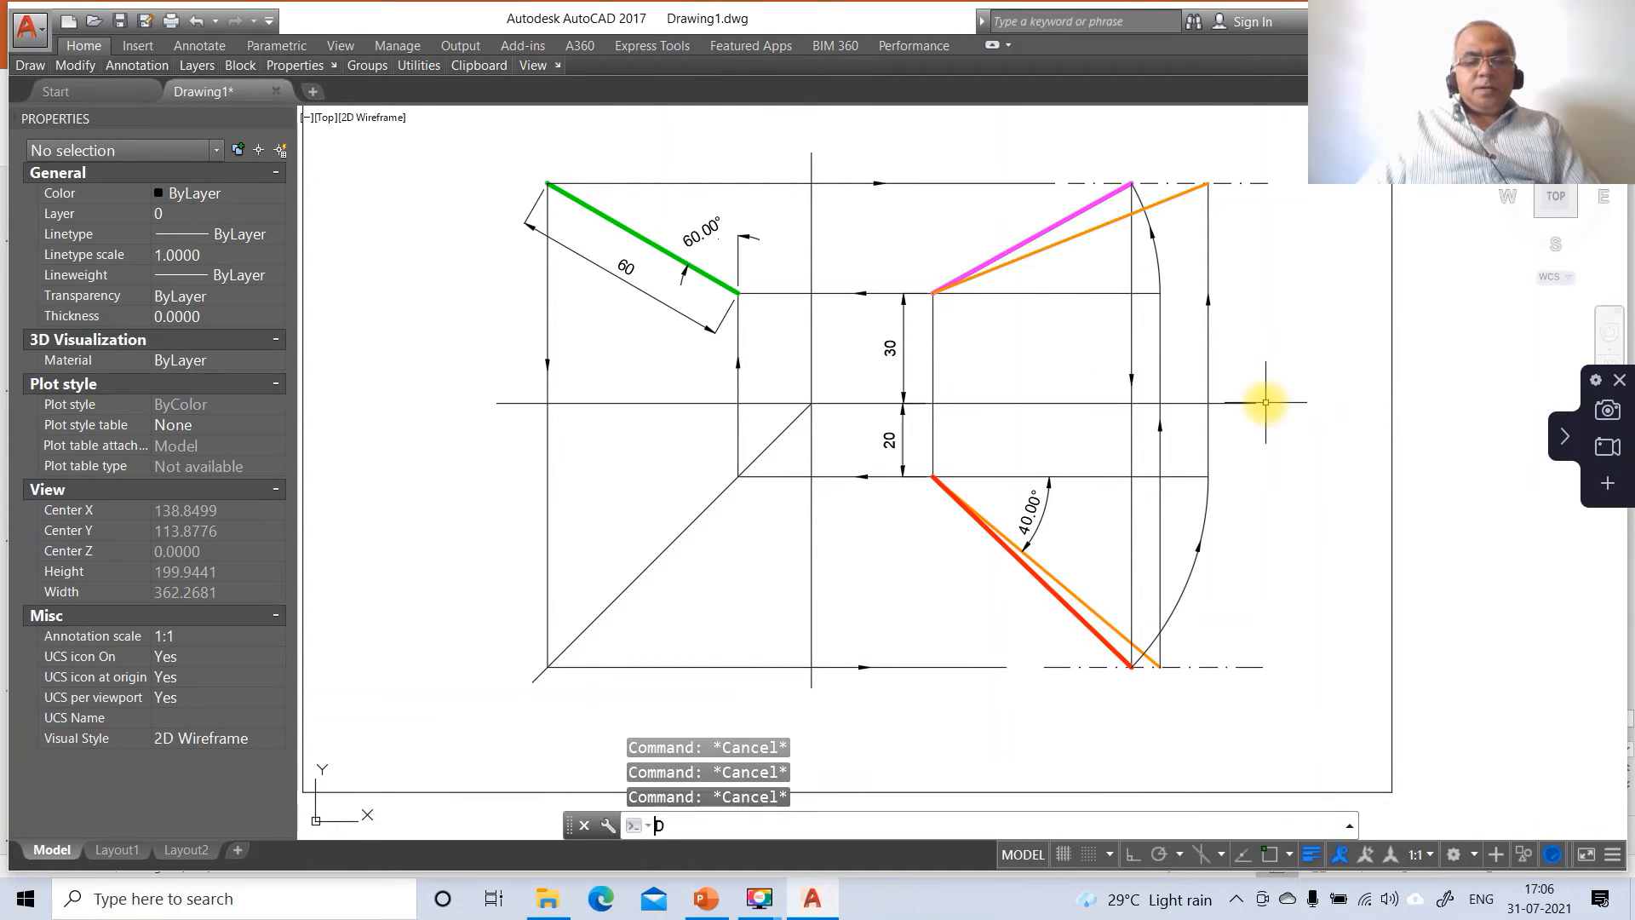
{"action": "type", "text": "IM"}
{"action": "key", "text": "Return"}
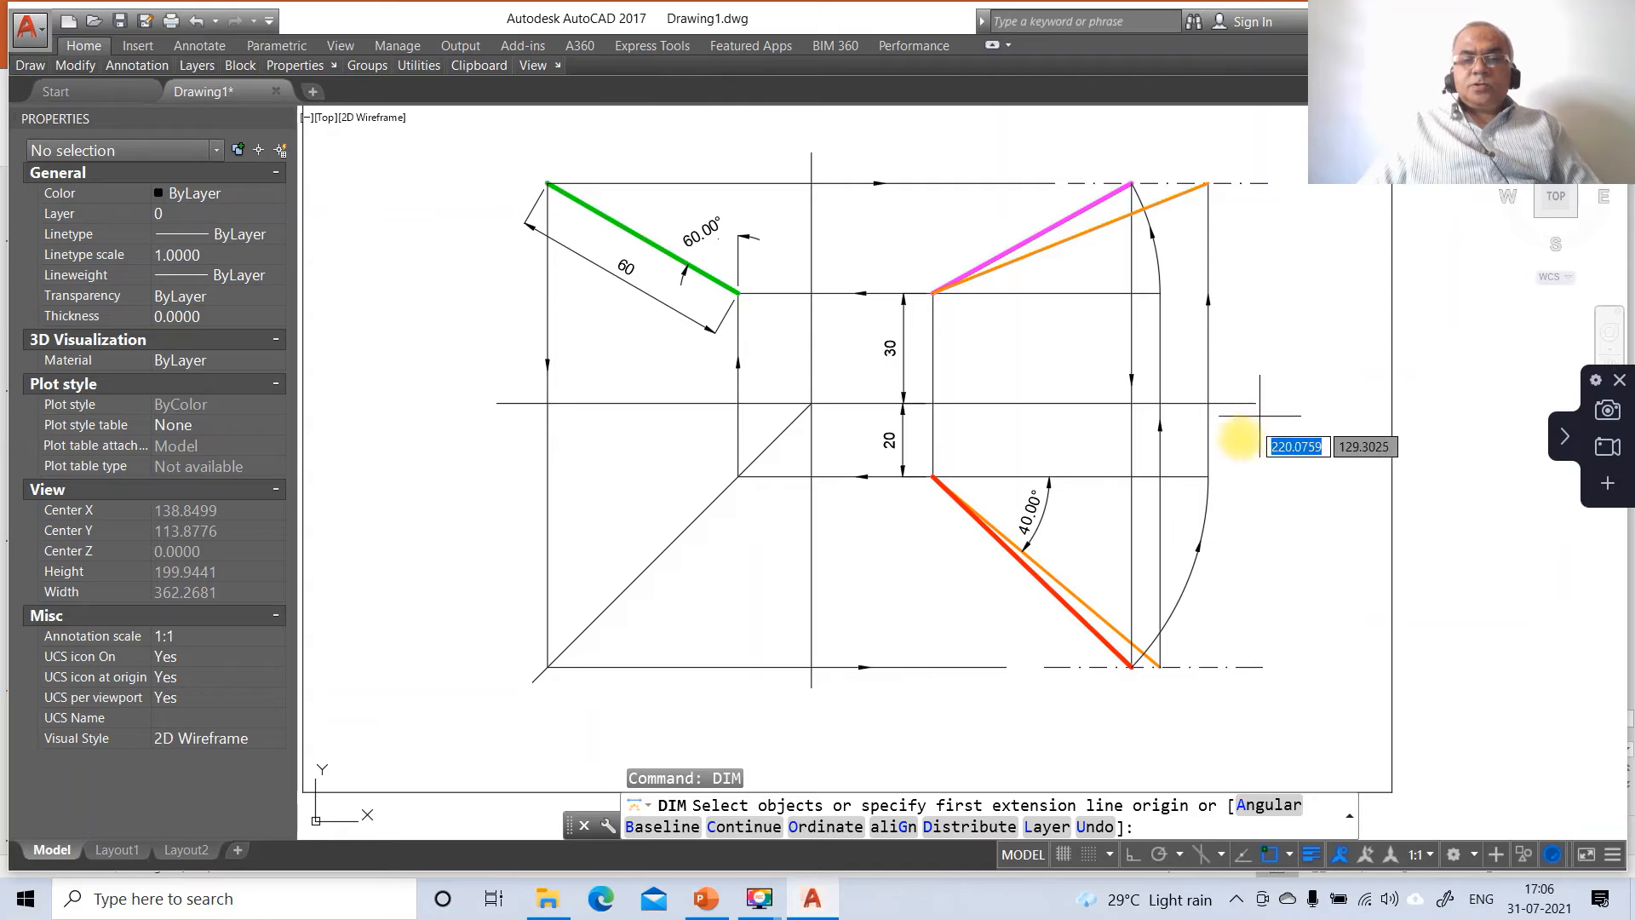
{"action": "type", "text": "A"}
{"action": "key", "text": "Return"}
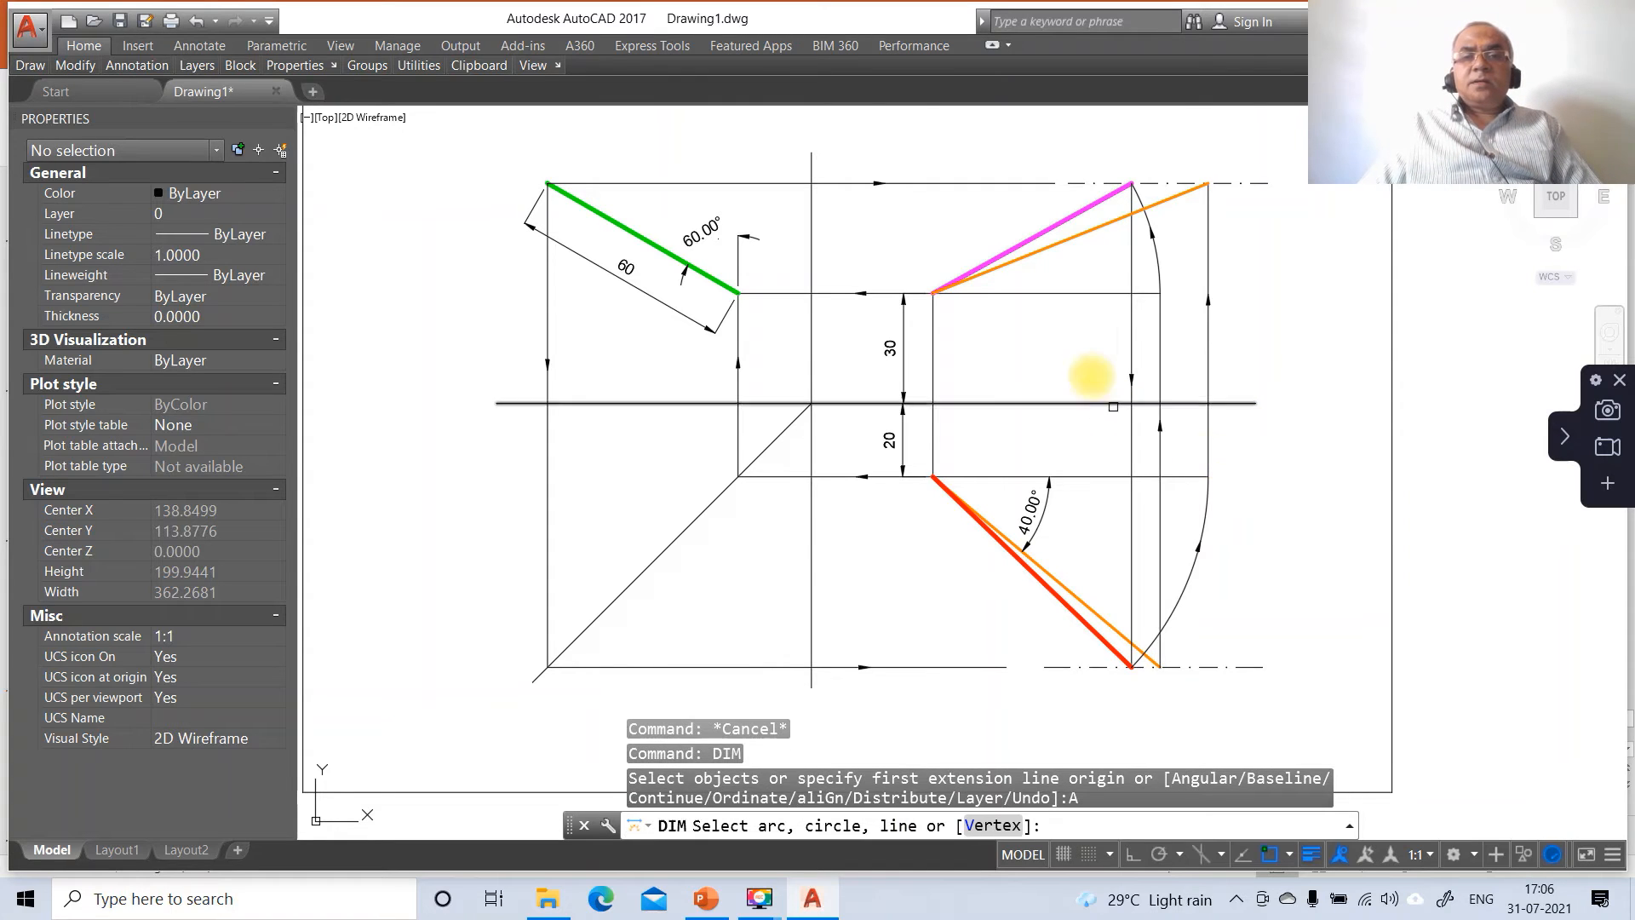
{"action": "left_click", "coordinate": [1029, 257]}
{"action": "left_click", "coordinate": [1045, 294]}
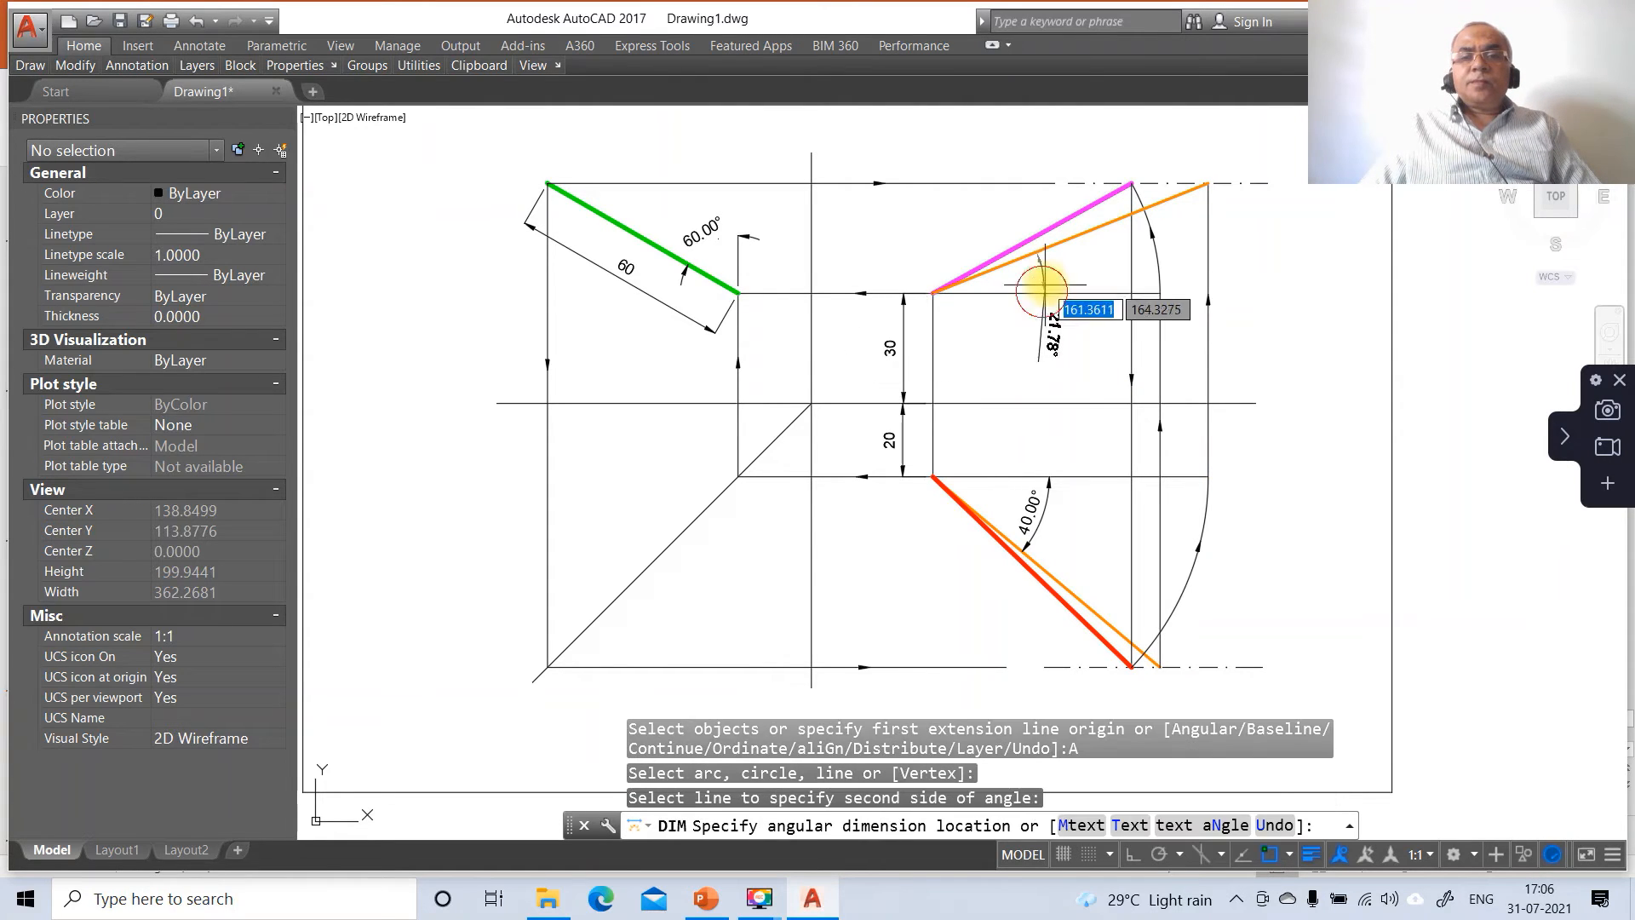
{"action": "type", "text": "T"}
{"action": "key", "text": "Return"}
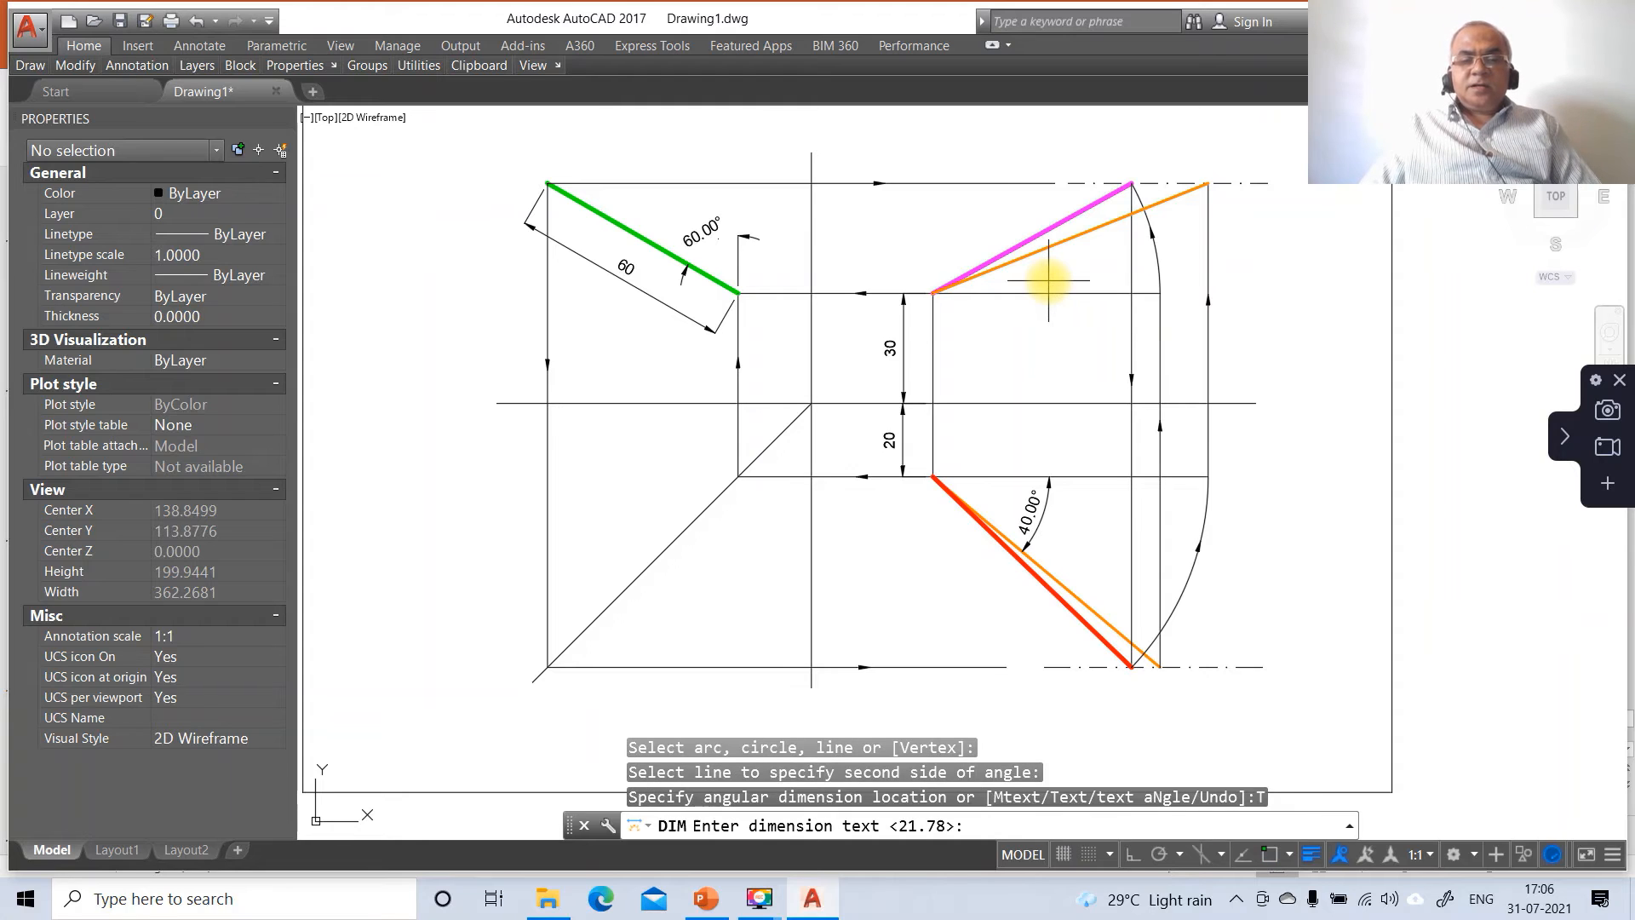
{"action": "left_click", "coordinate": [703, 904]}
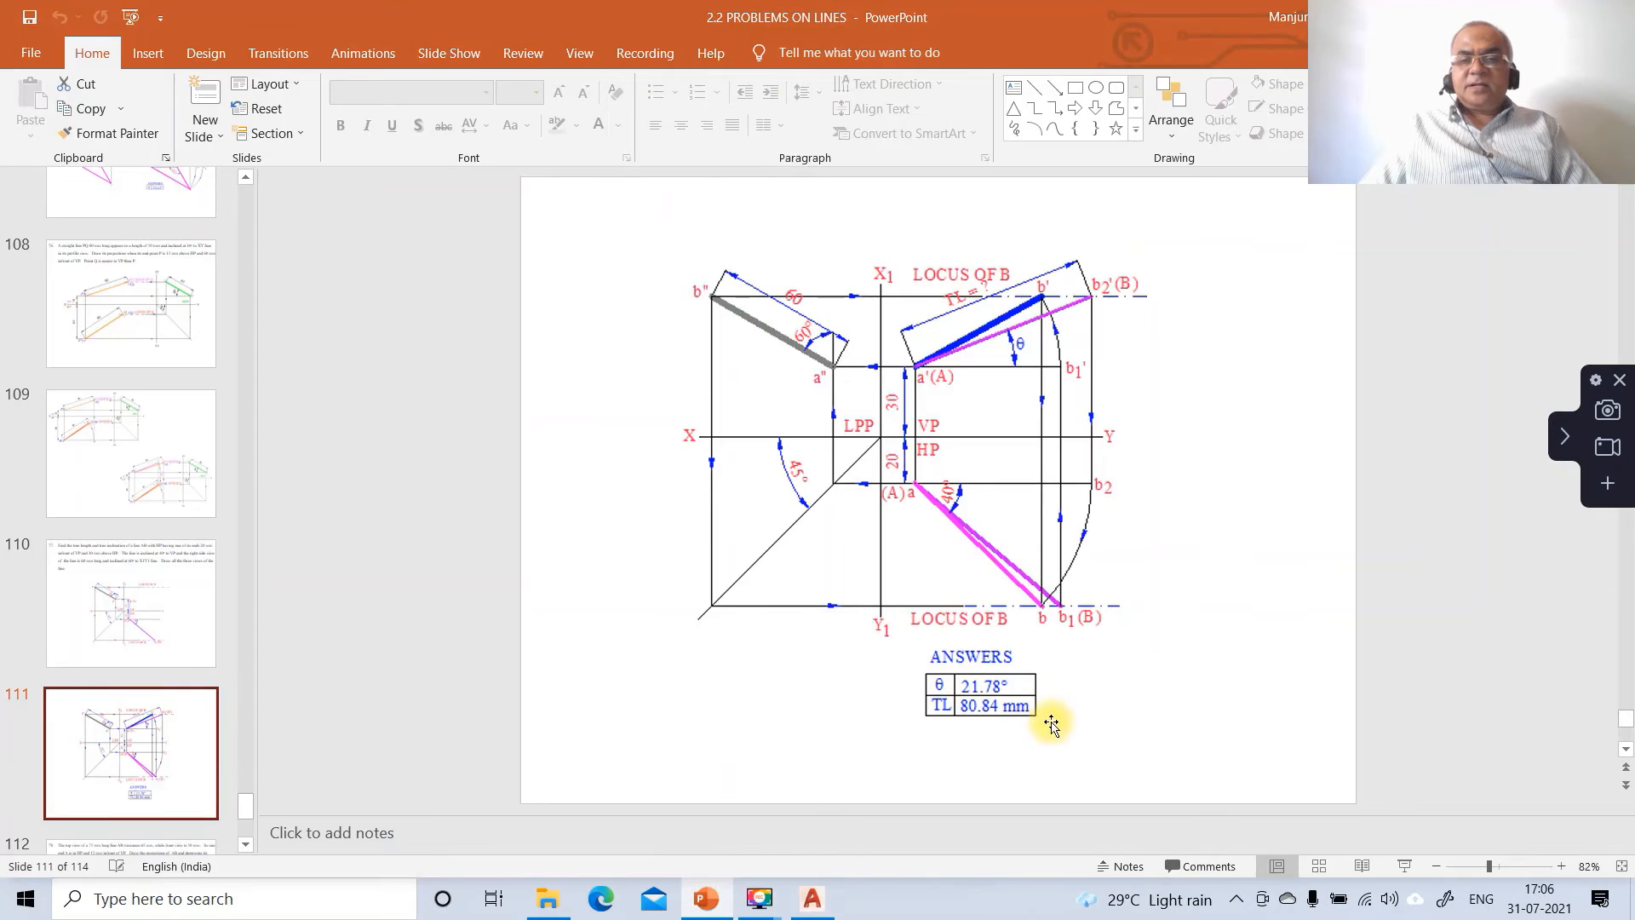
{"action": "left_click", "coordinate": [811, 899]}
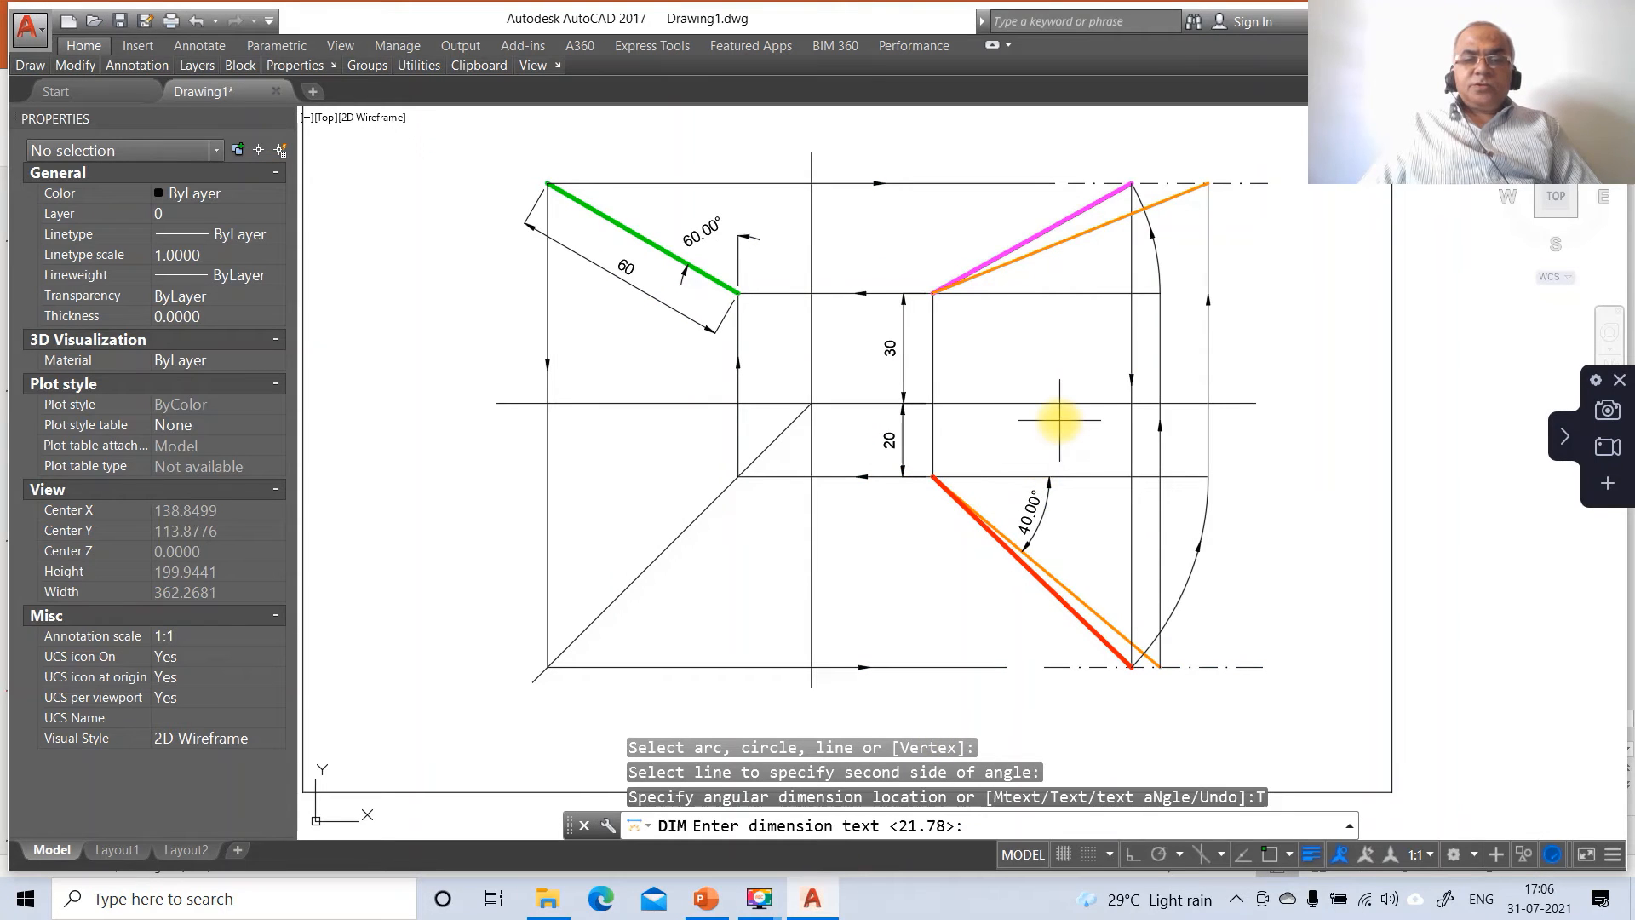
{"action": "key", "text": "Return"}
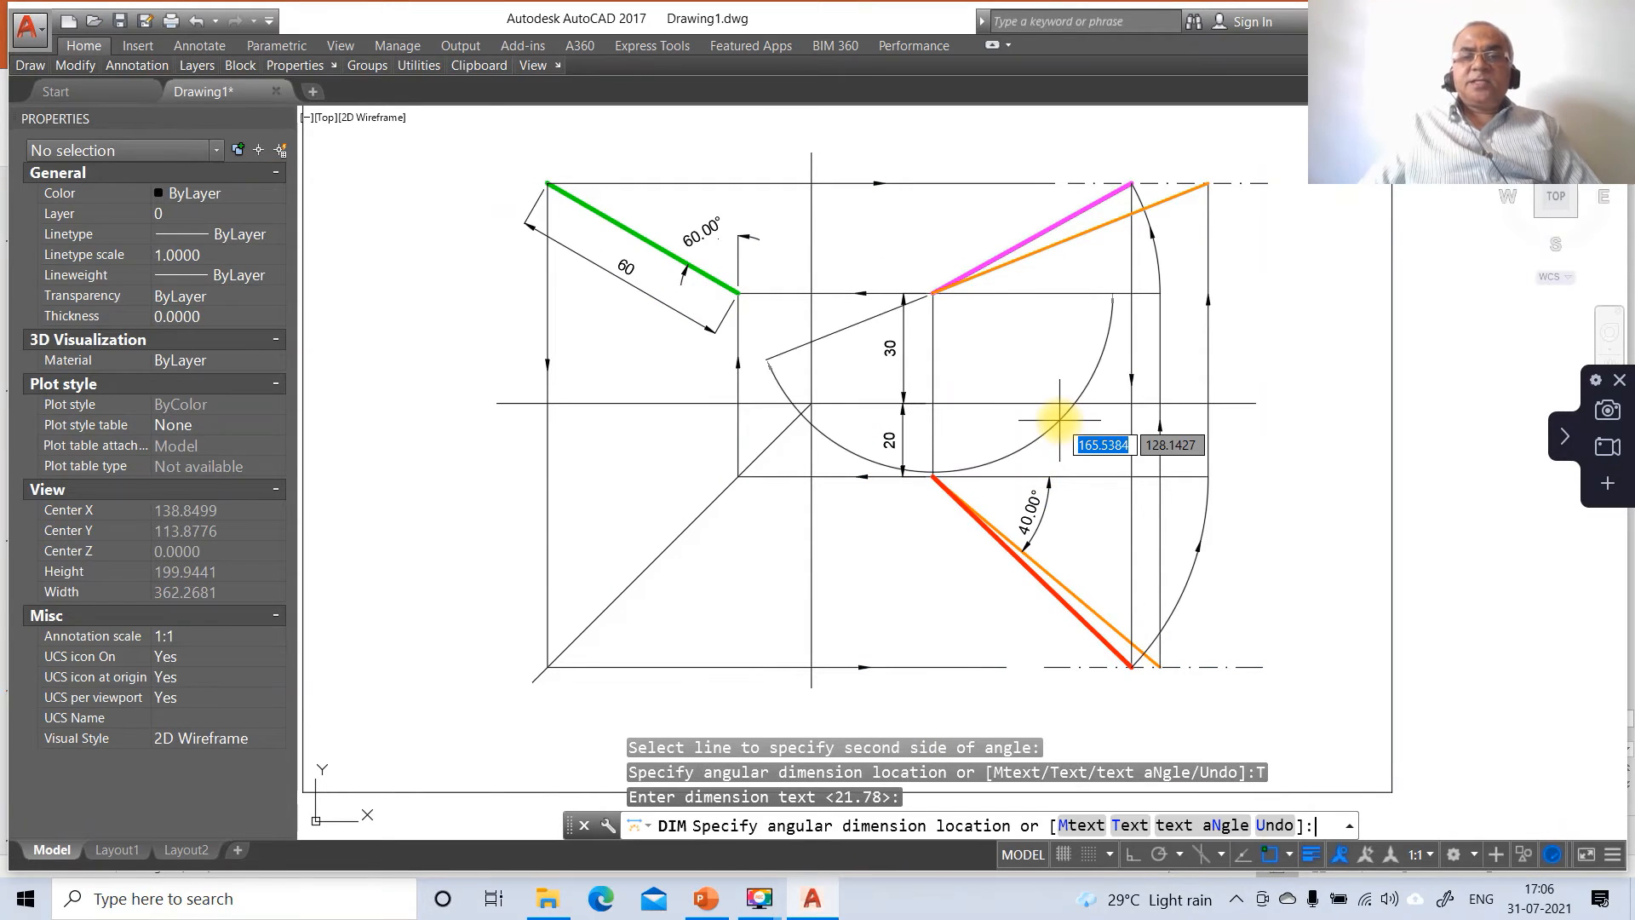
{"action": "left_click", "coordinate": [1010, 266]}
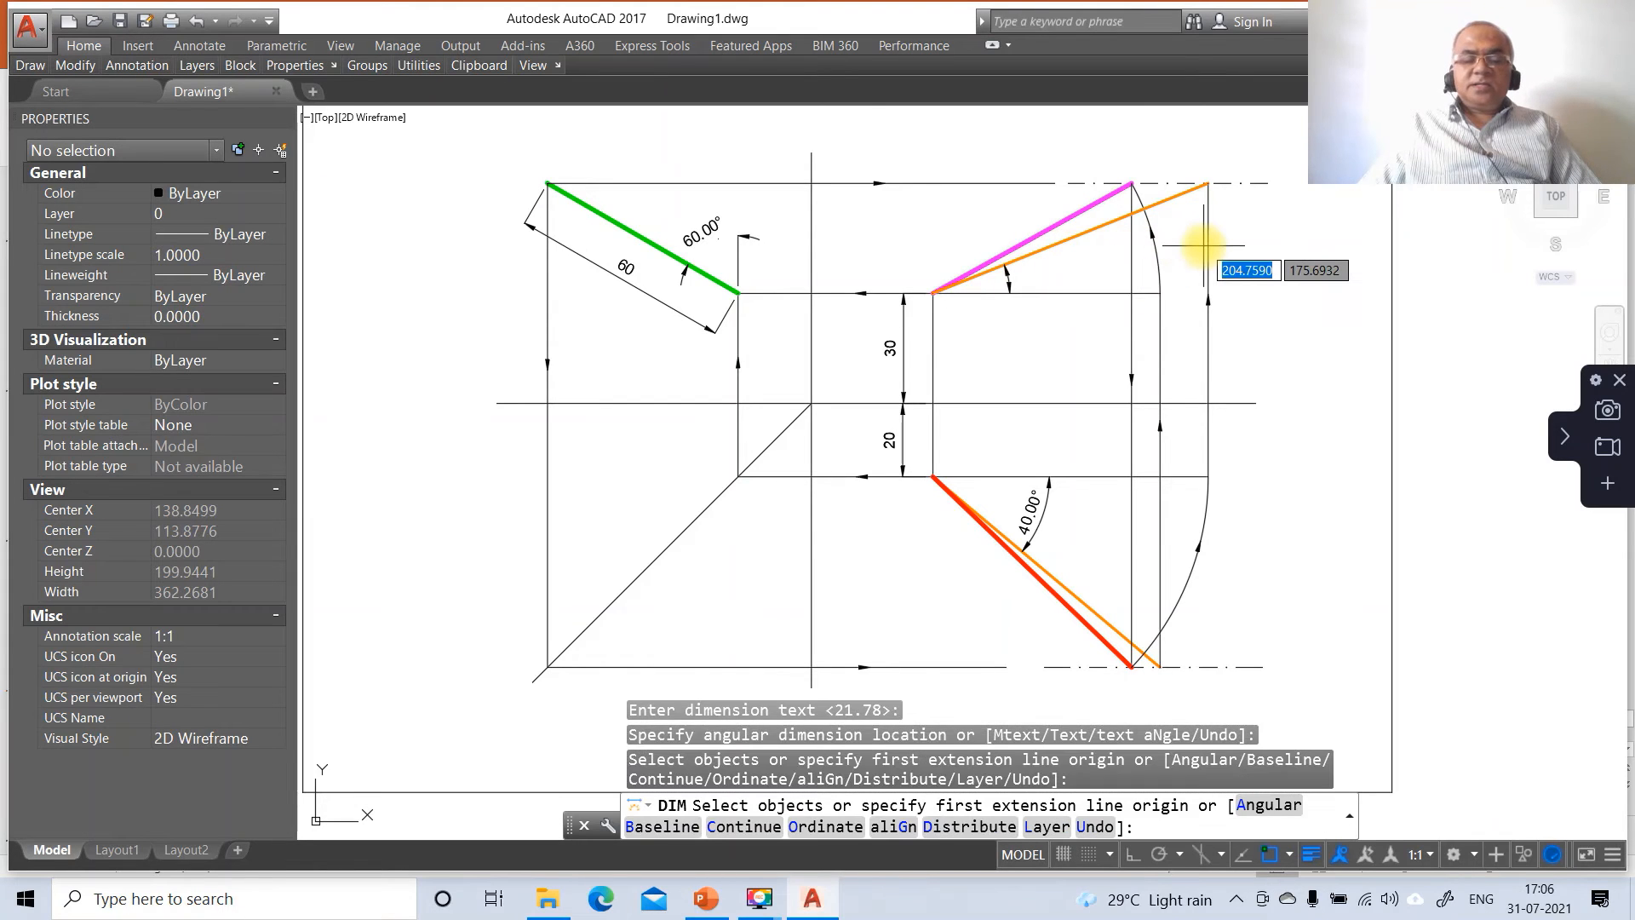
Step: Set the Standard dimension style's angular precision to 0 and its linear precision to 0.00
{"action": "type", "text": "DDIM"}
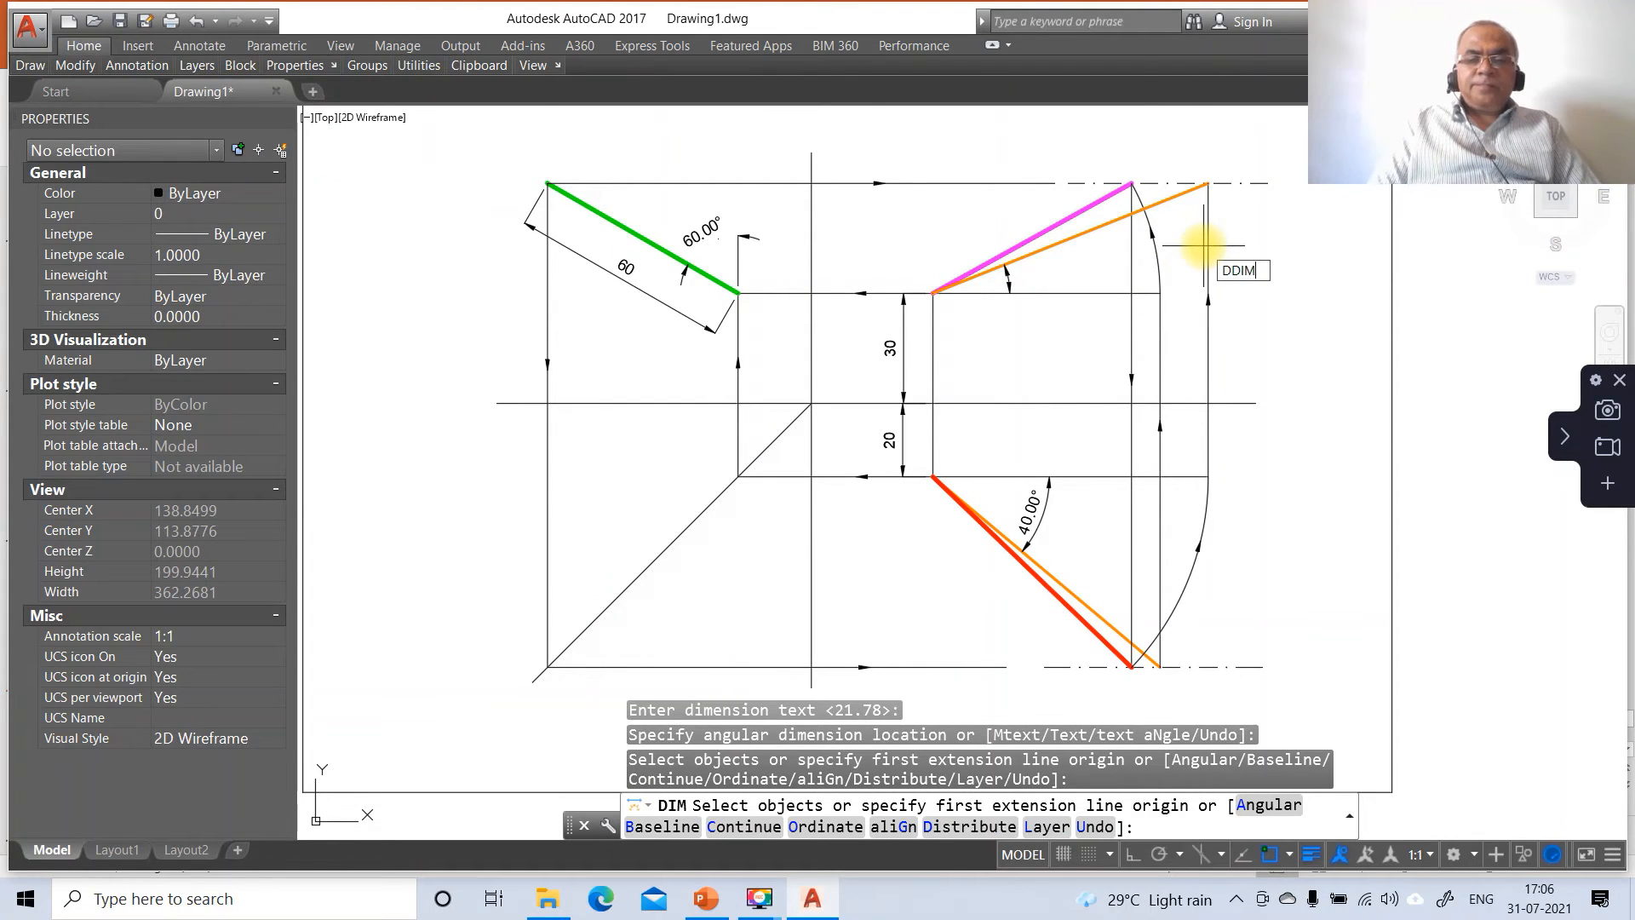
{"action": "key", "text": "Escape"}
{"action": "key", "text": "Escape"}
{"action": "key", "text": "Escape"}
{"action": "type", "text": "DD"}
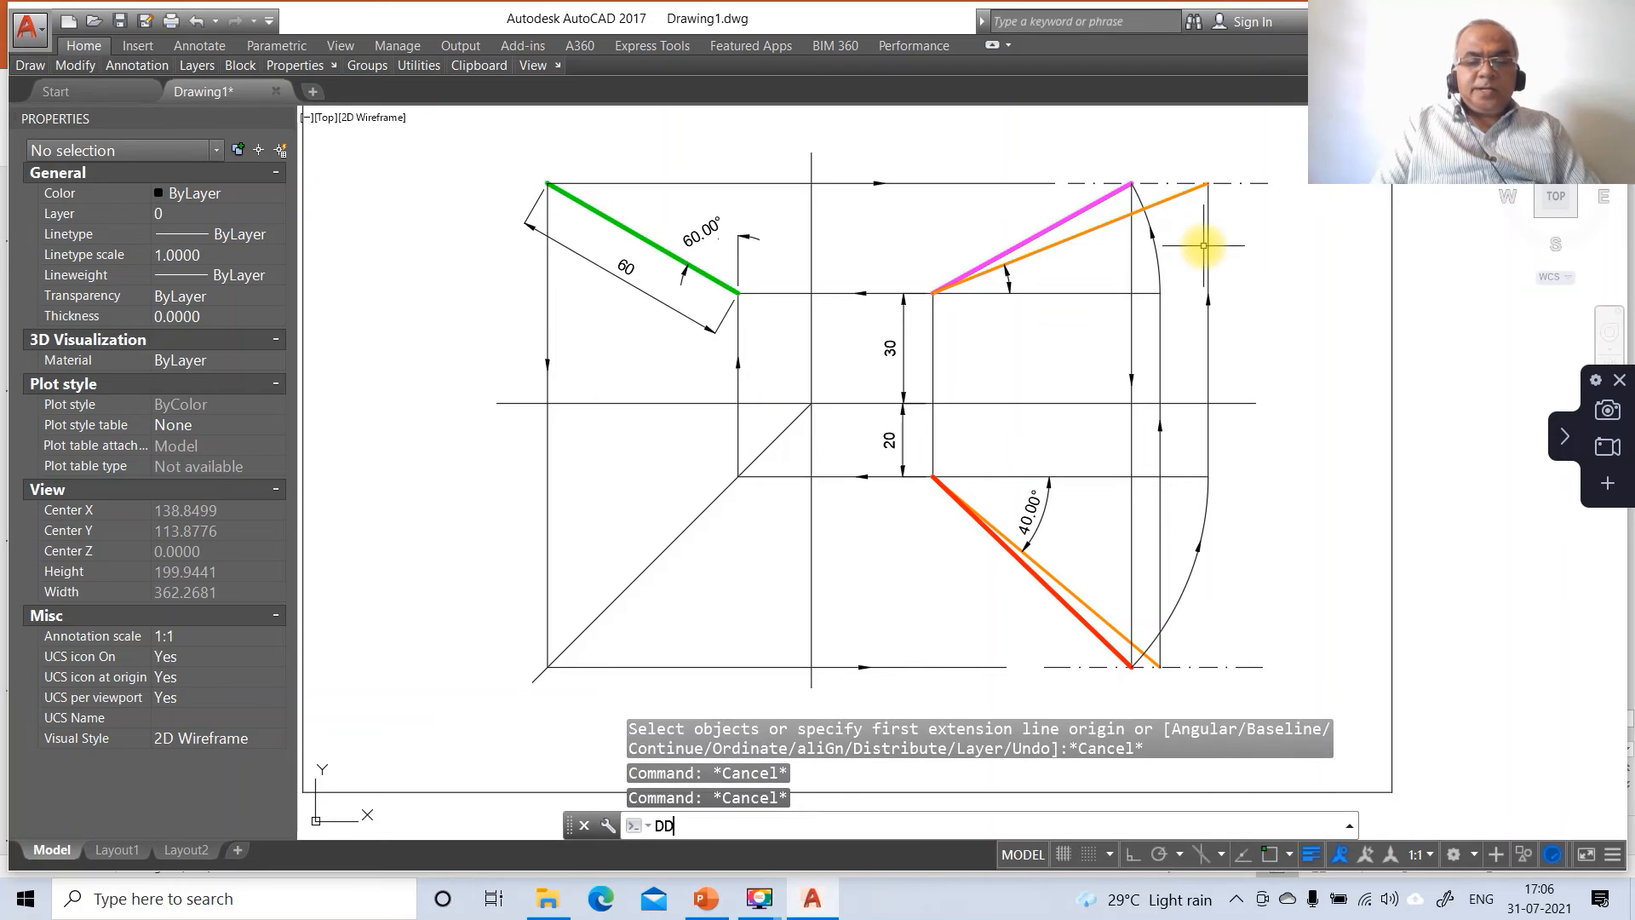
{"action": "type", "text": "IM"}
{"action": "key", "text": "Return"}
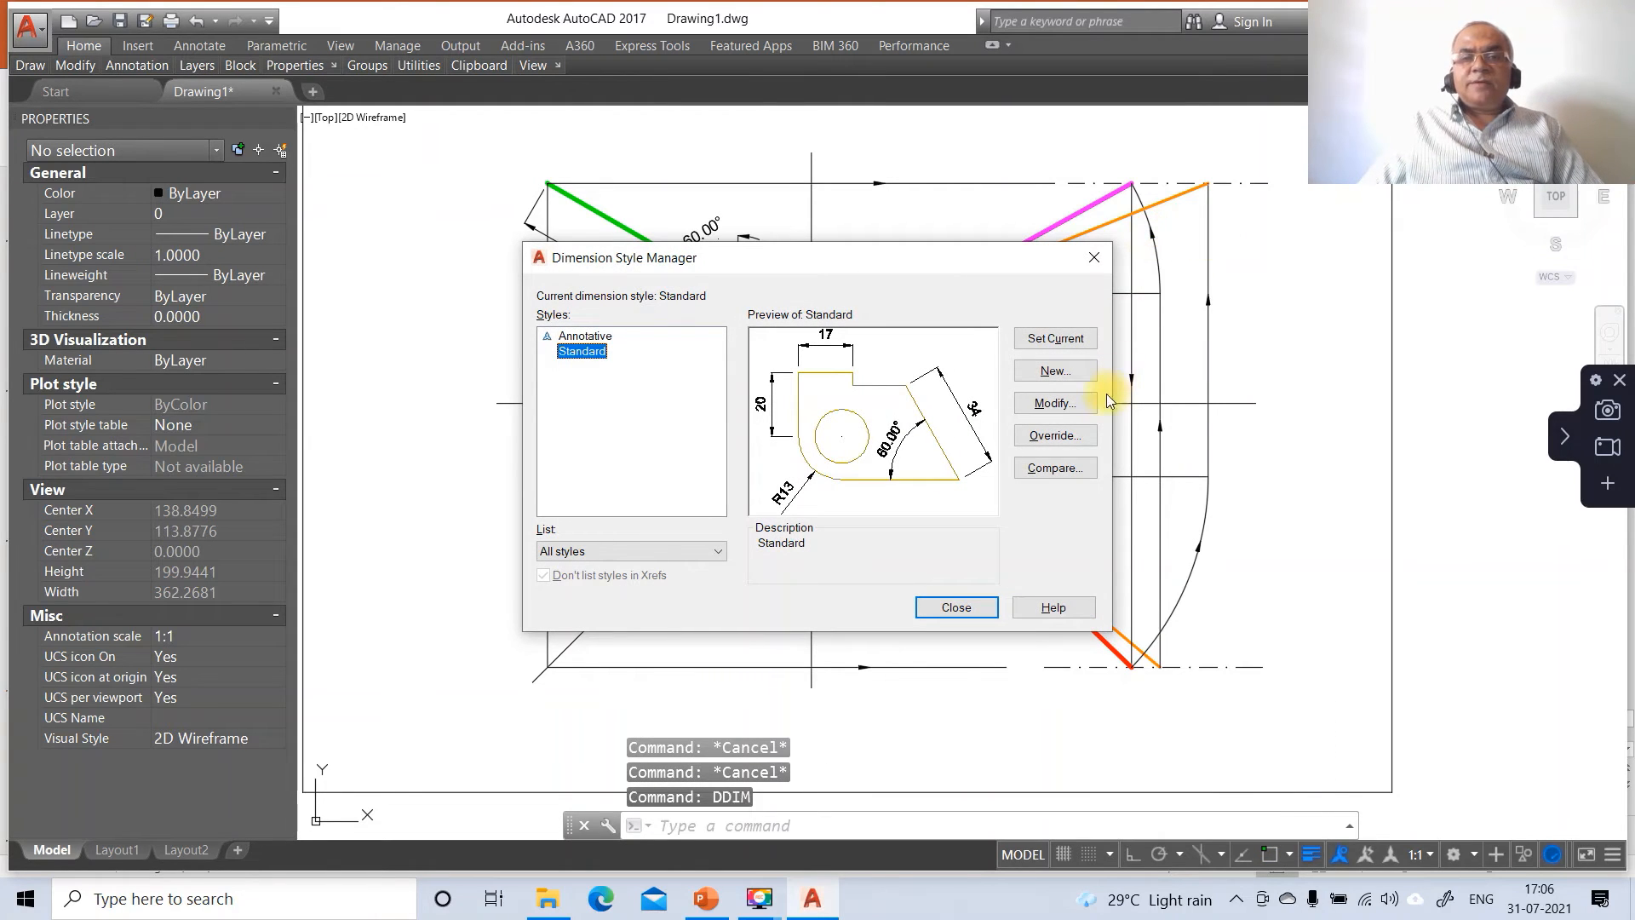
{"action": "left_click", "coordinate": [1093, 412]}
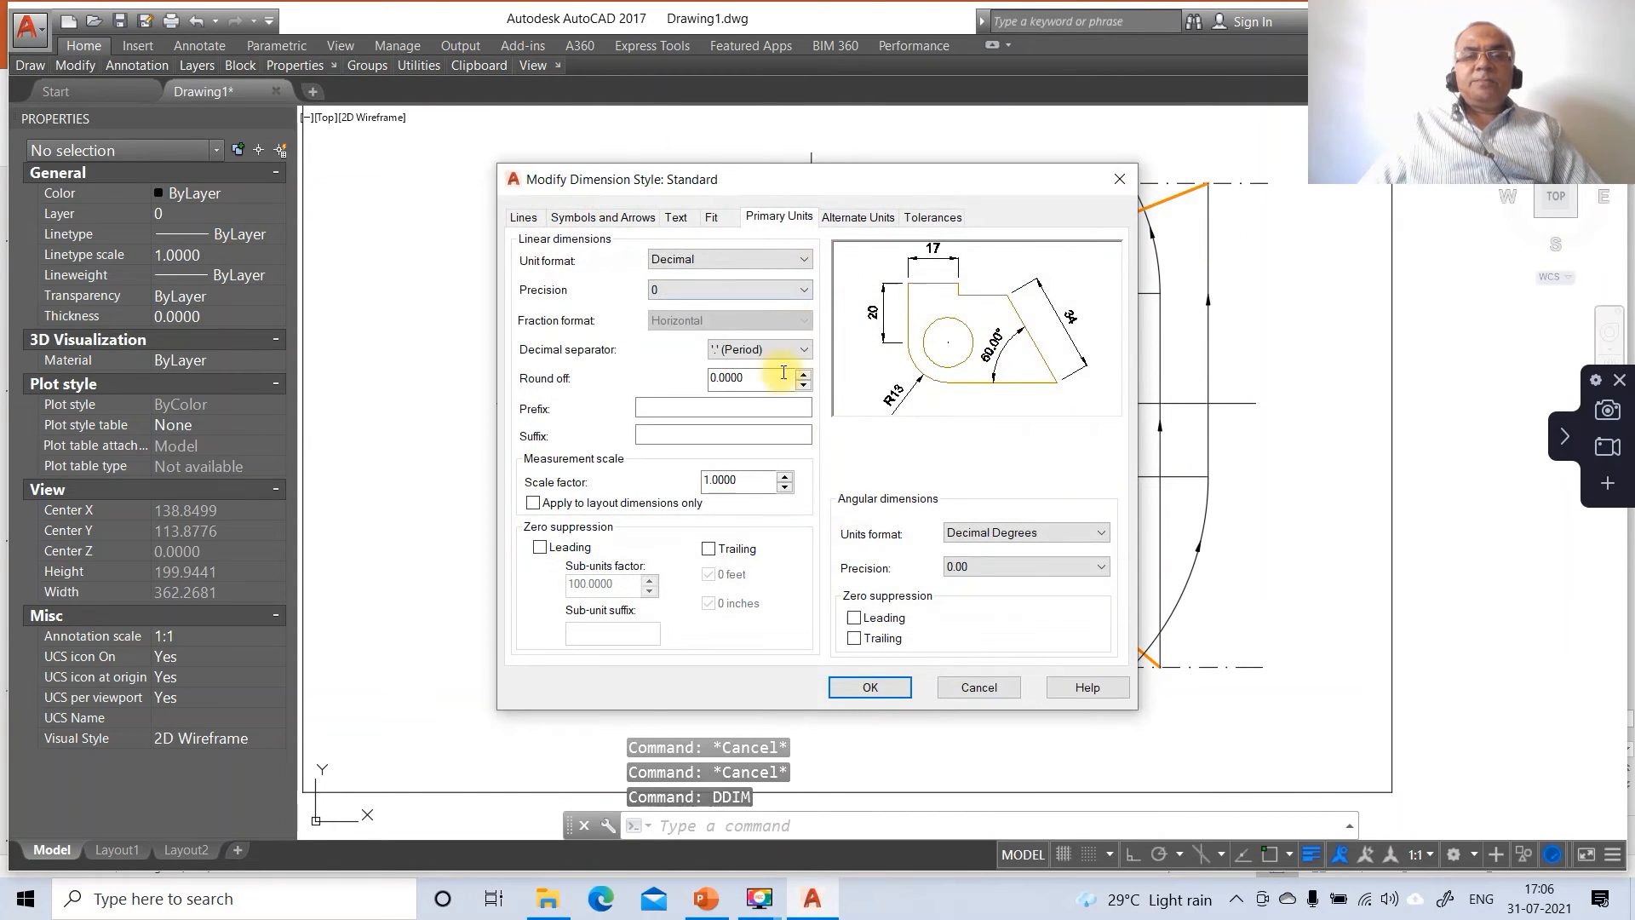
{"action": "left_click", "coordinate": [1005, 566]}
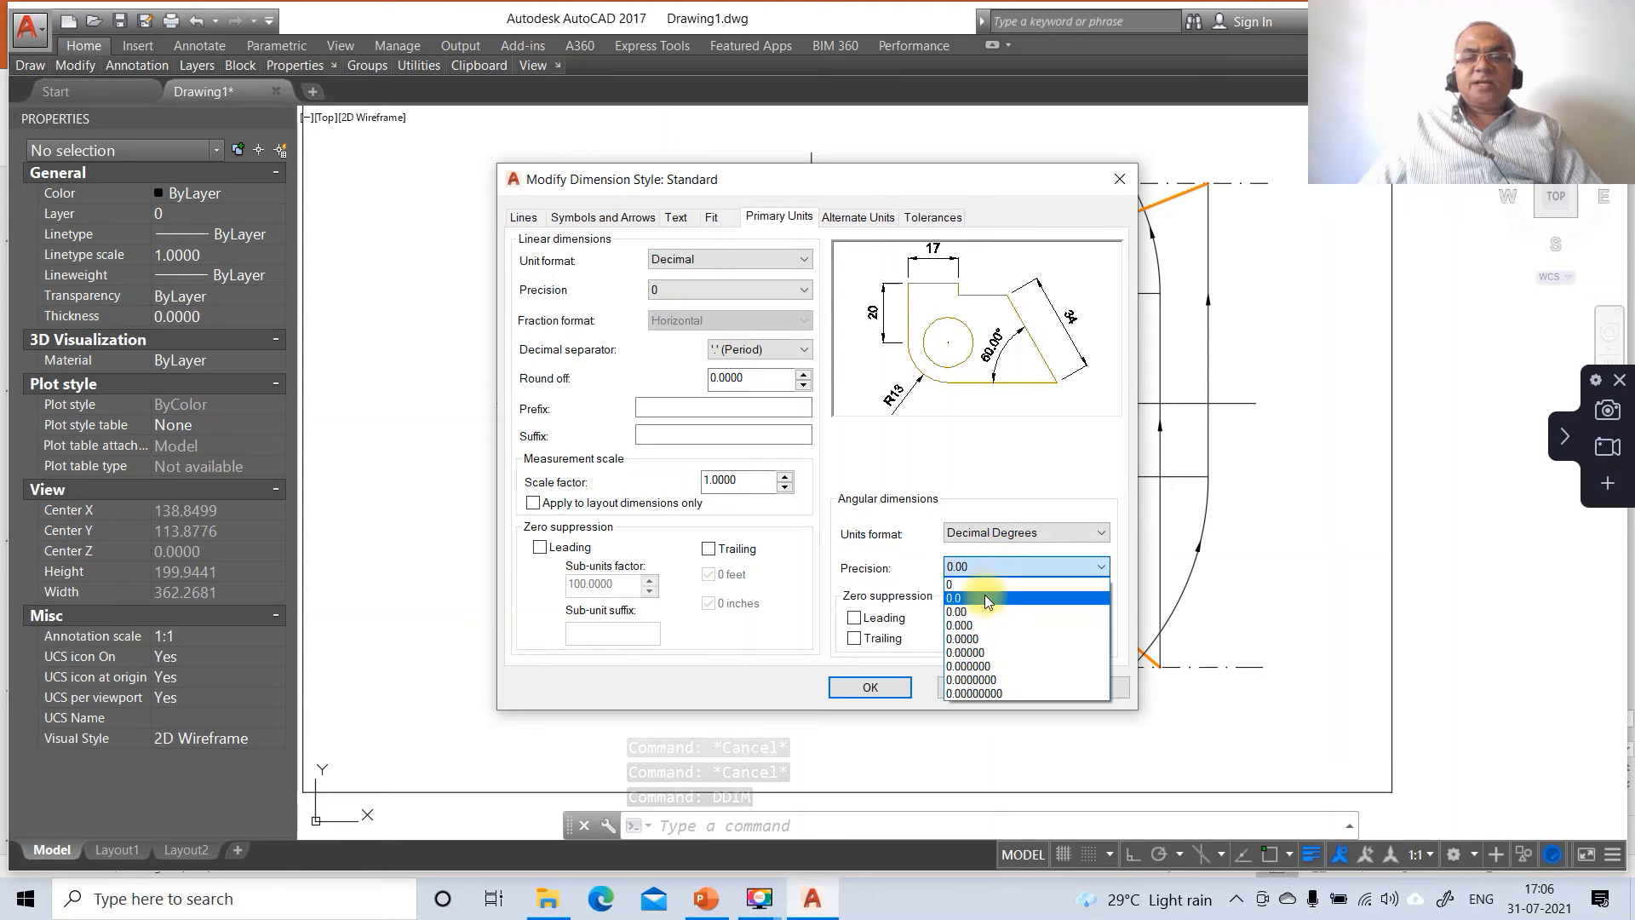
{"action": "left_click", "coordinate": [983, 587]}
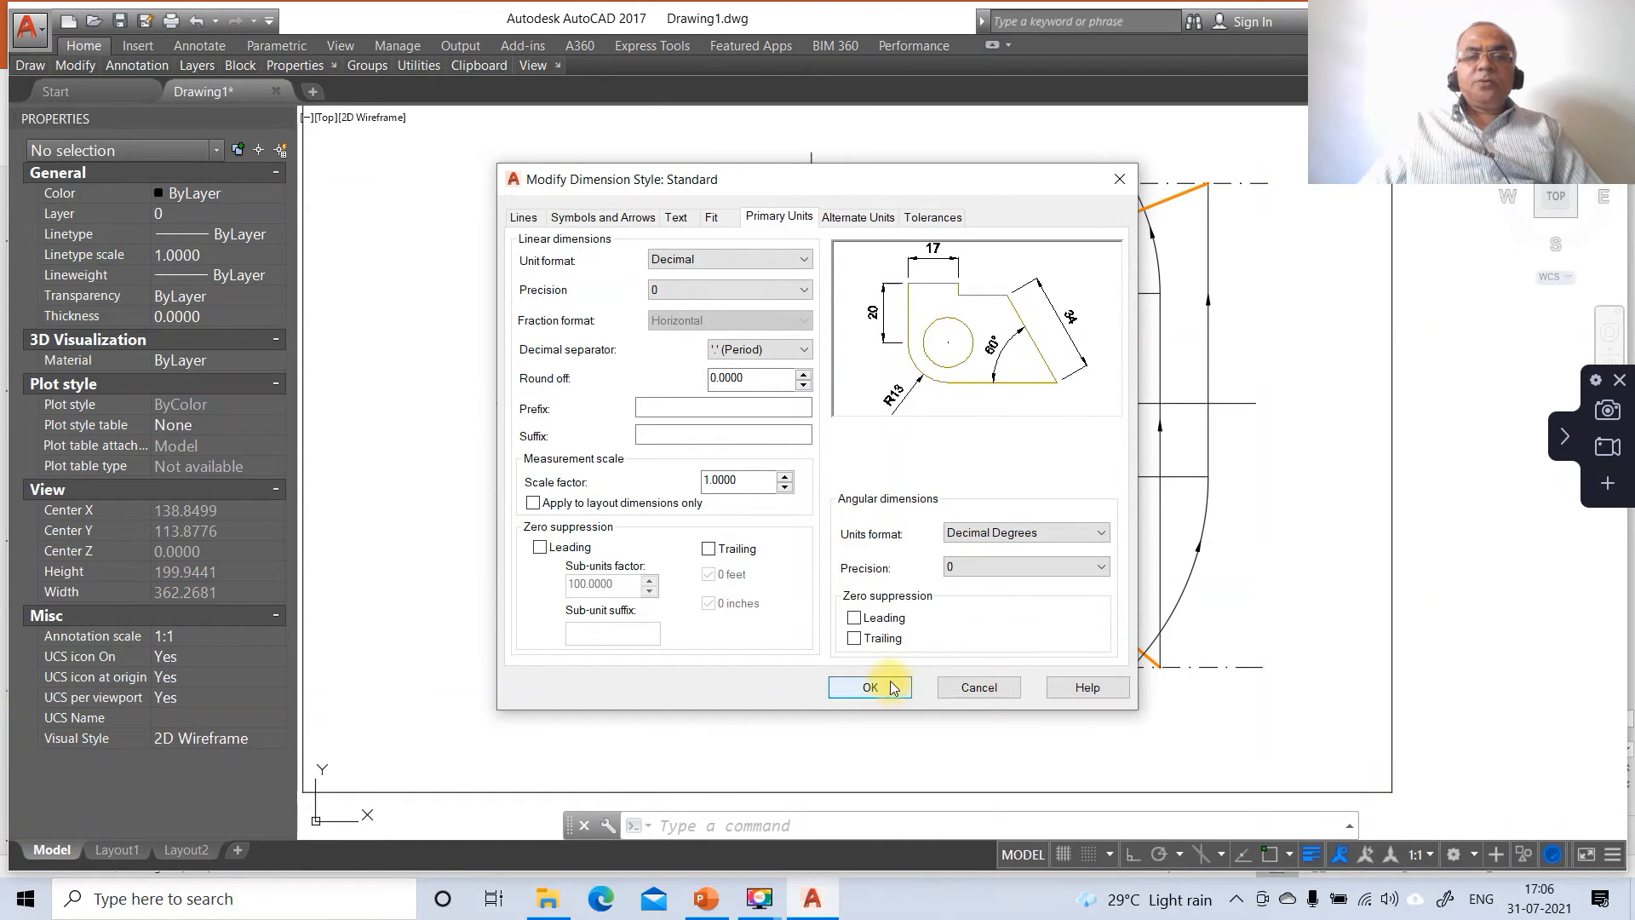
{"action": "left_click", "coordinate": [694, 293]}
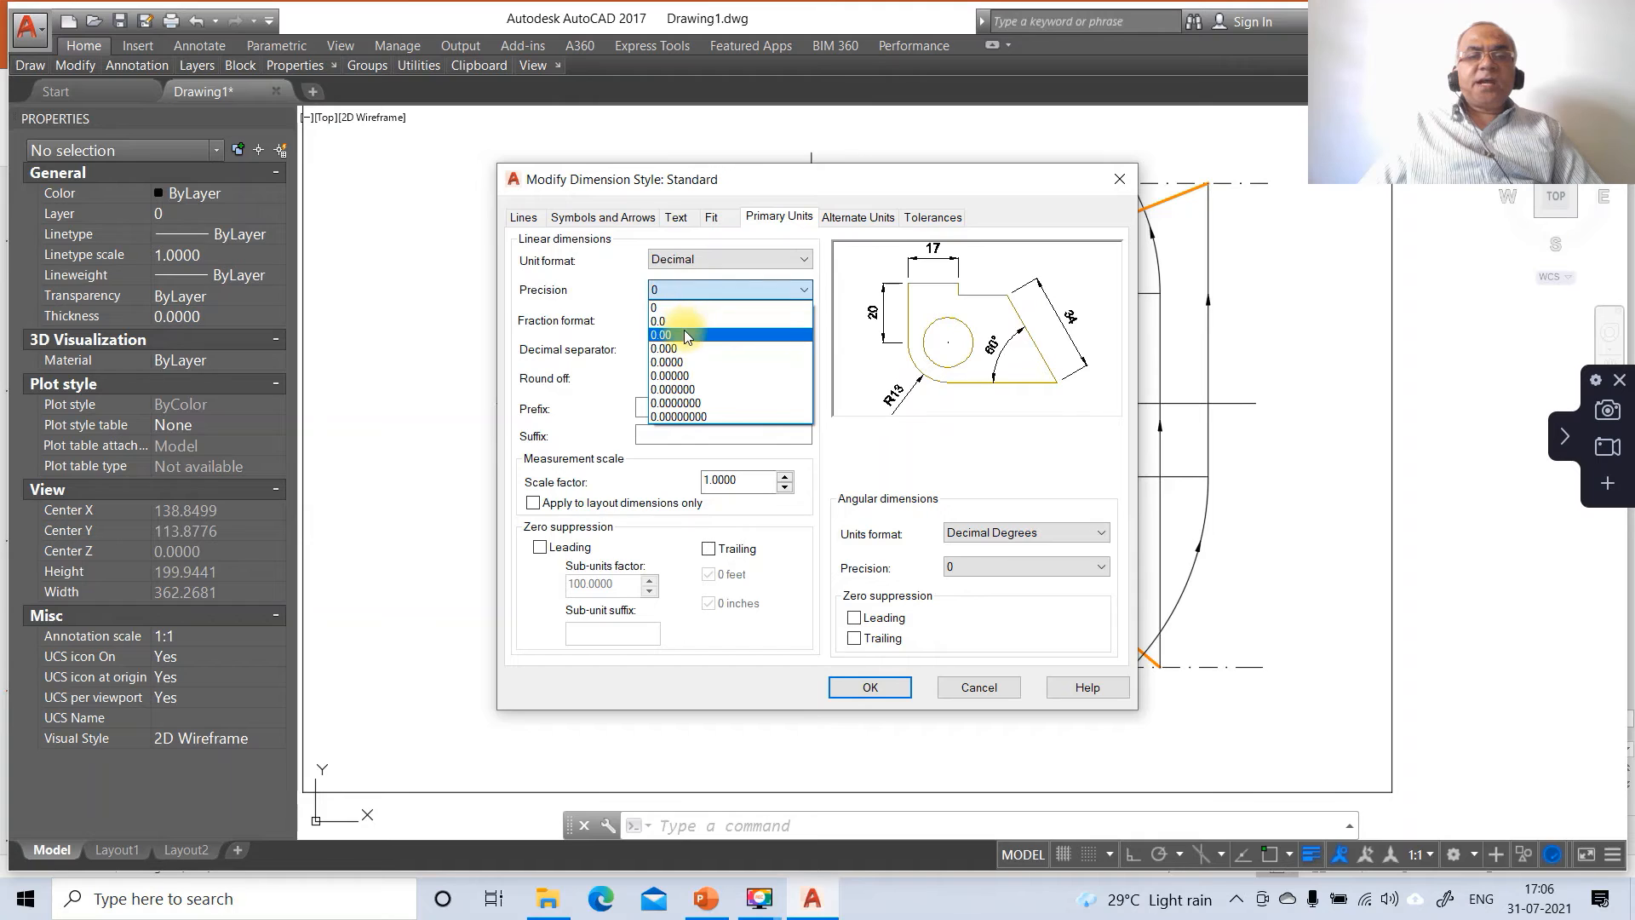
{"action": "left_click", "coordinate": [683, 332]}
{"action": "left_click", "coordinate": [867, 687]}
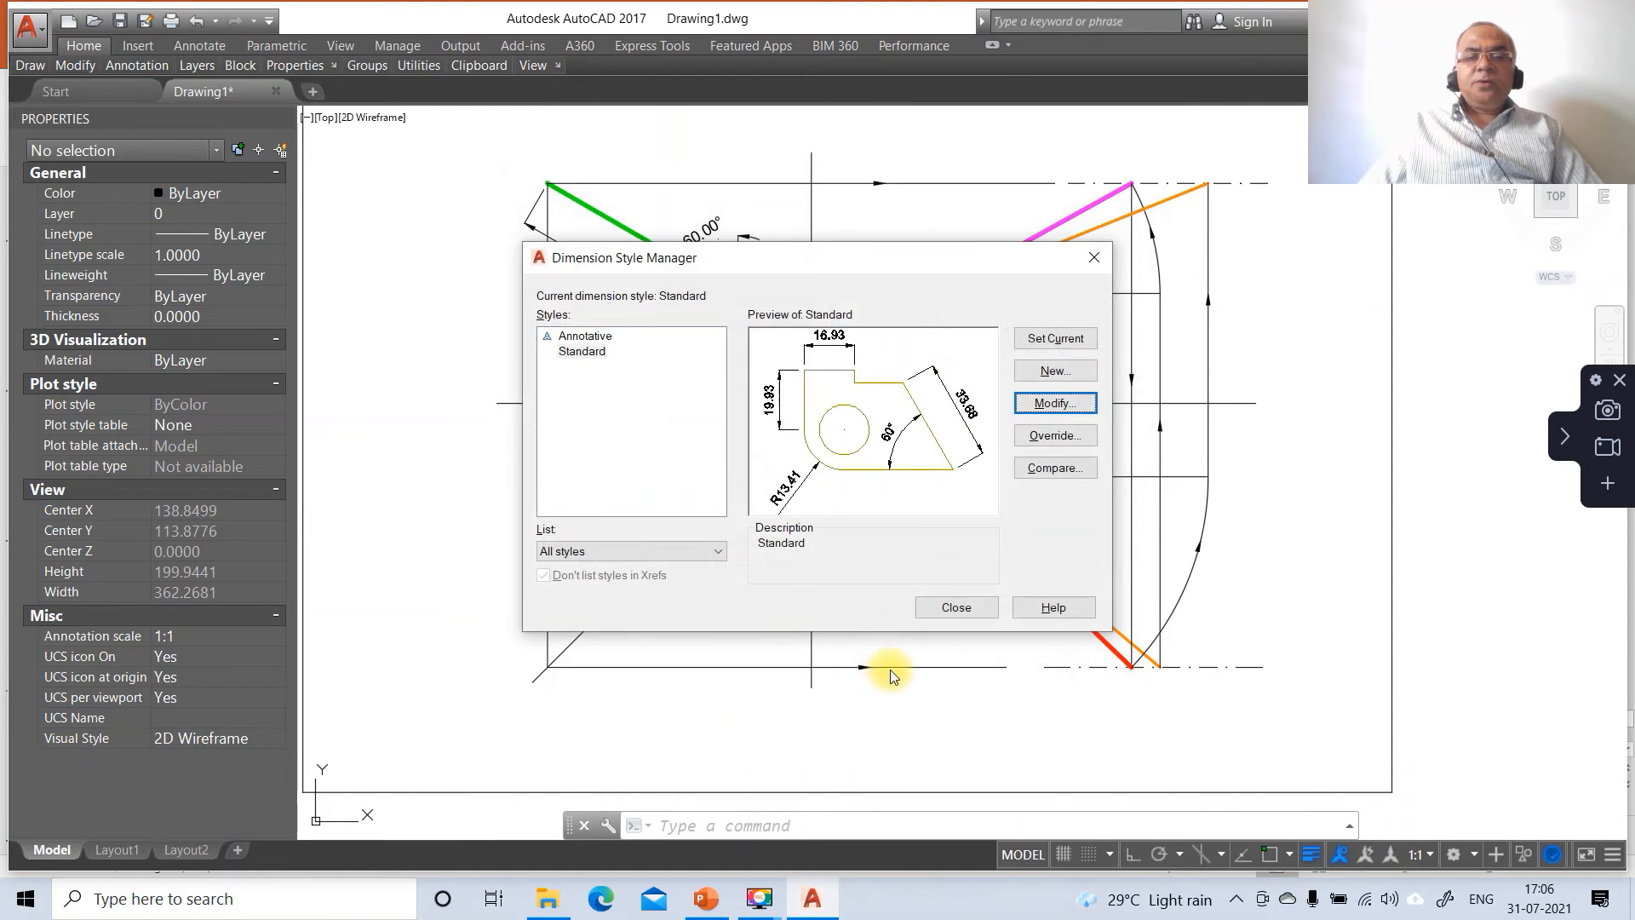
{"action": "left_click", "coordinate": [937, 608]}
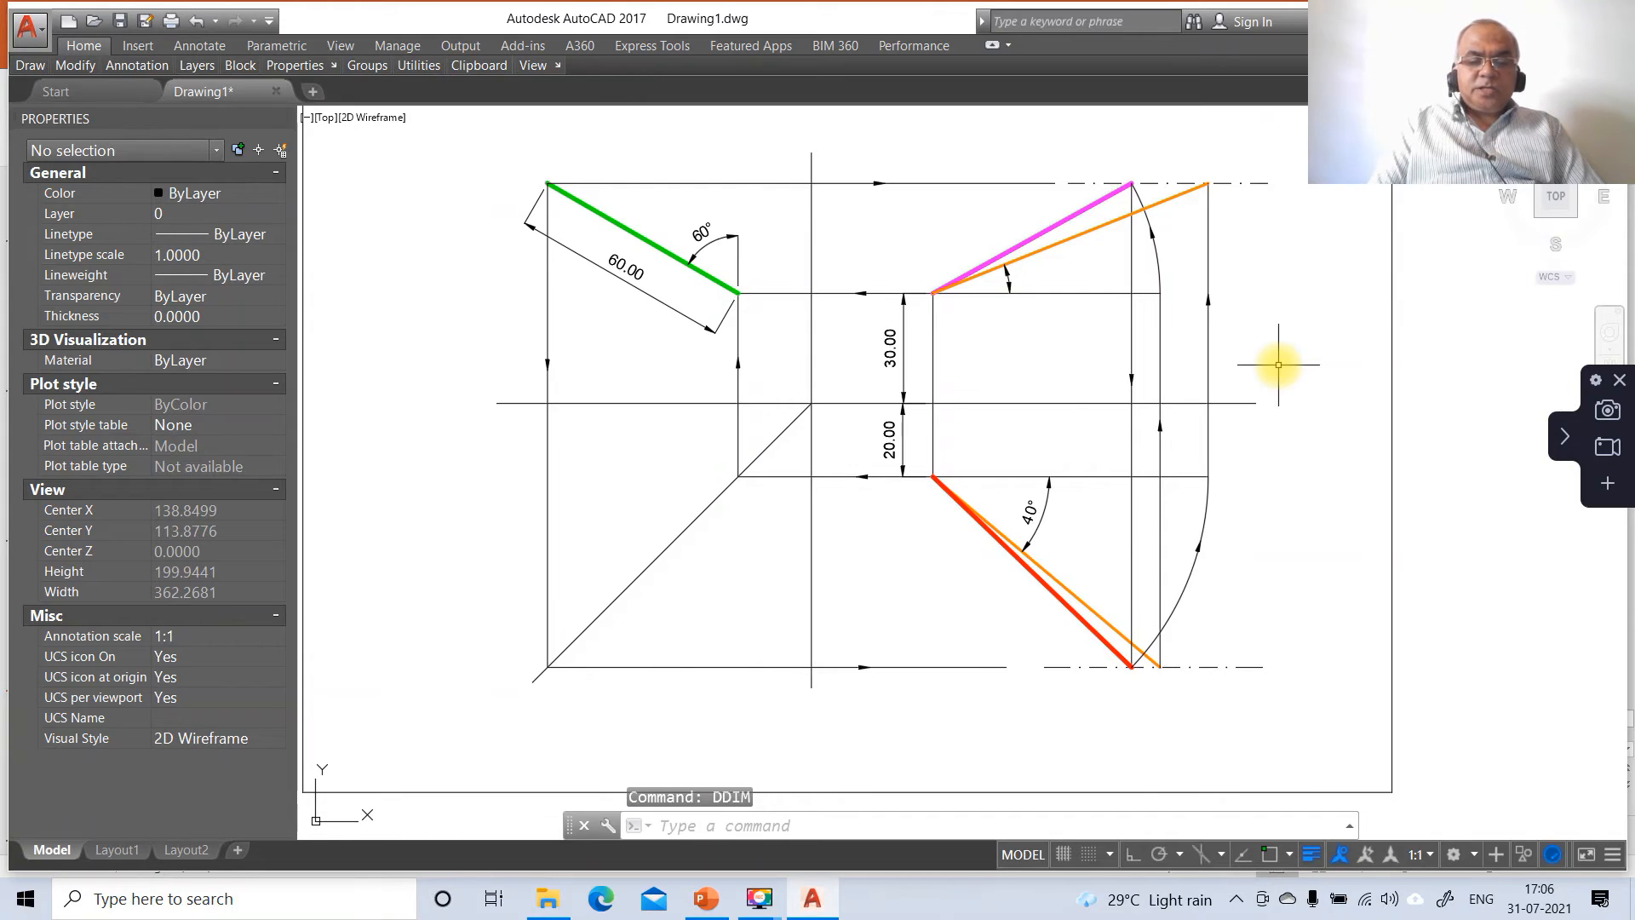
Step: Define a length dimension between the two ends of the upper orange line, using intersection snaps for both origins
{"action": "type", "text": "DIM"}
{"action": "key", "text": "Return"}
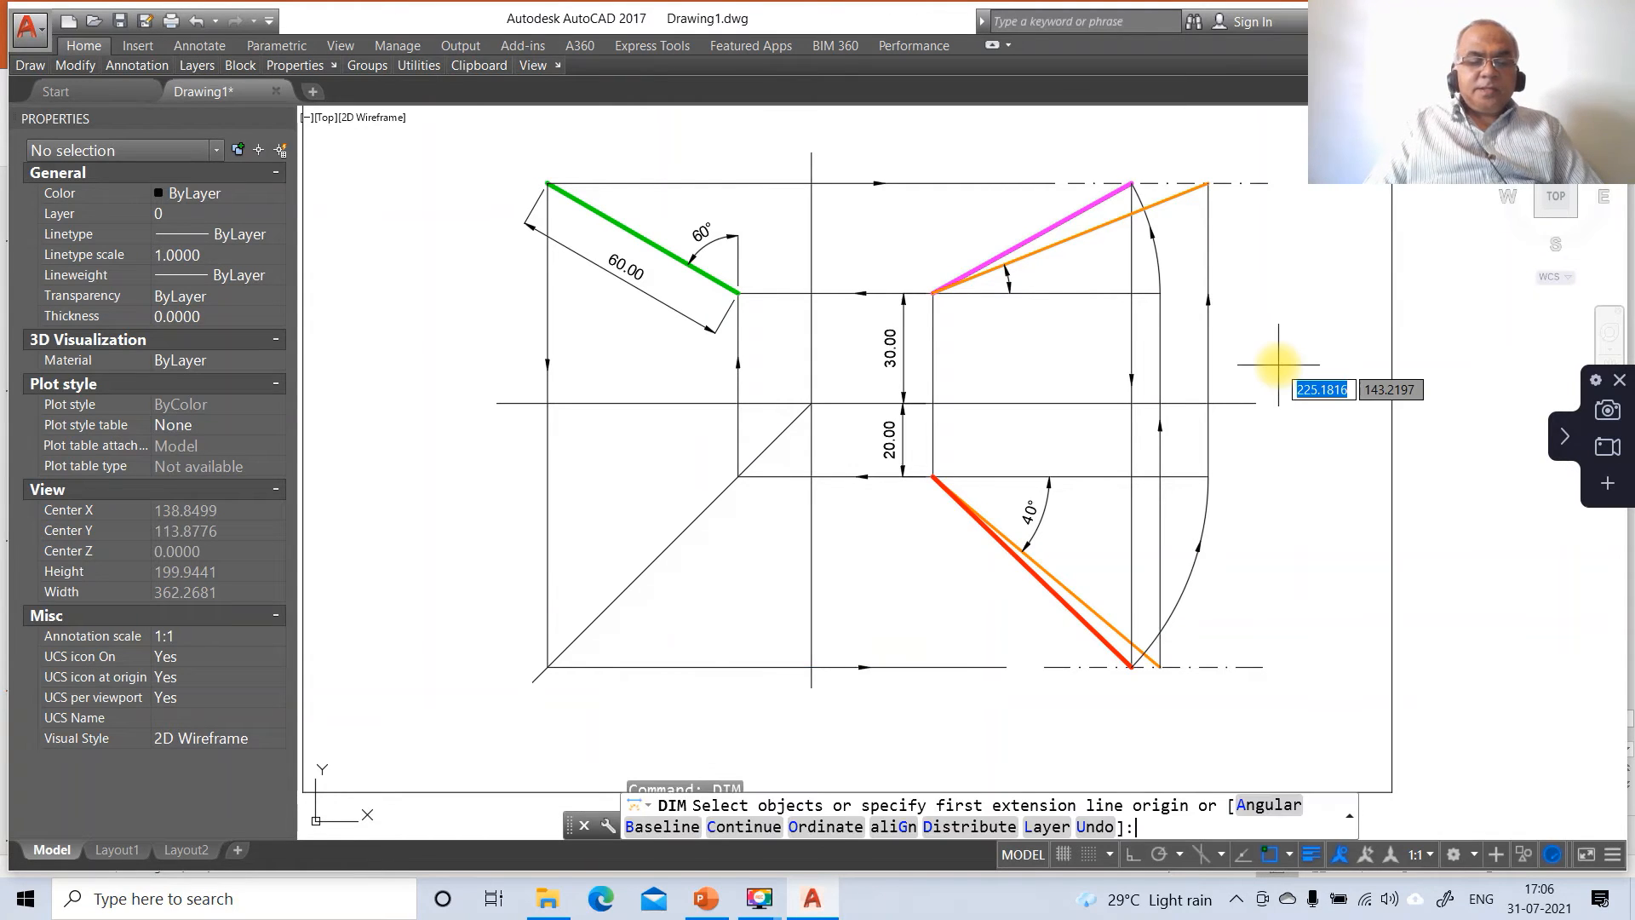
{"action": "type", "text": "INT"}
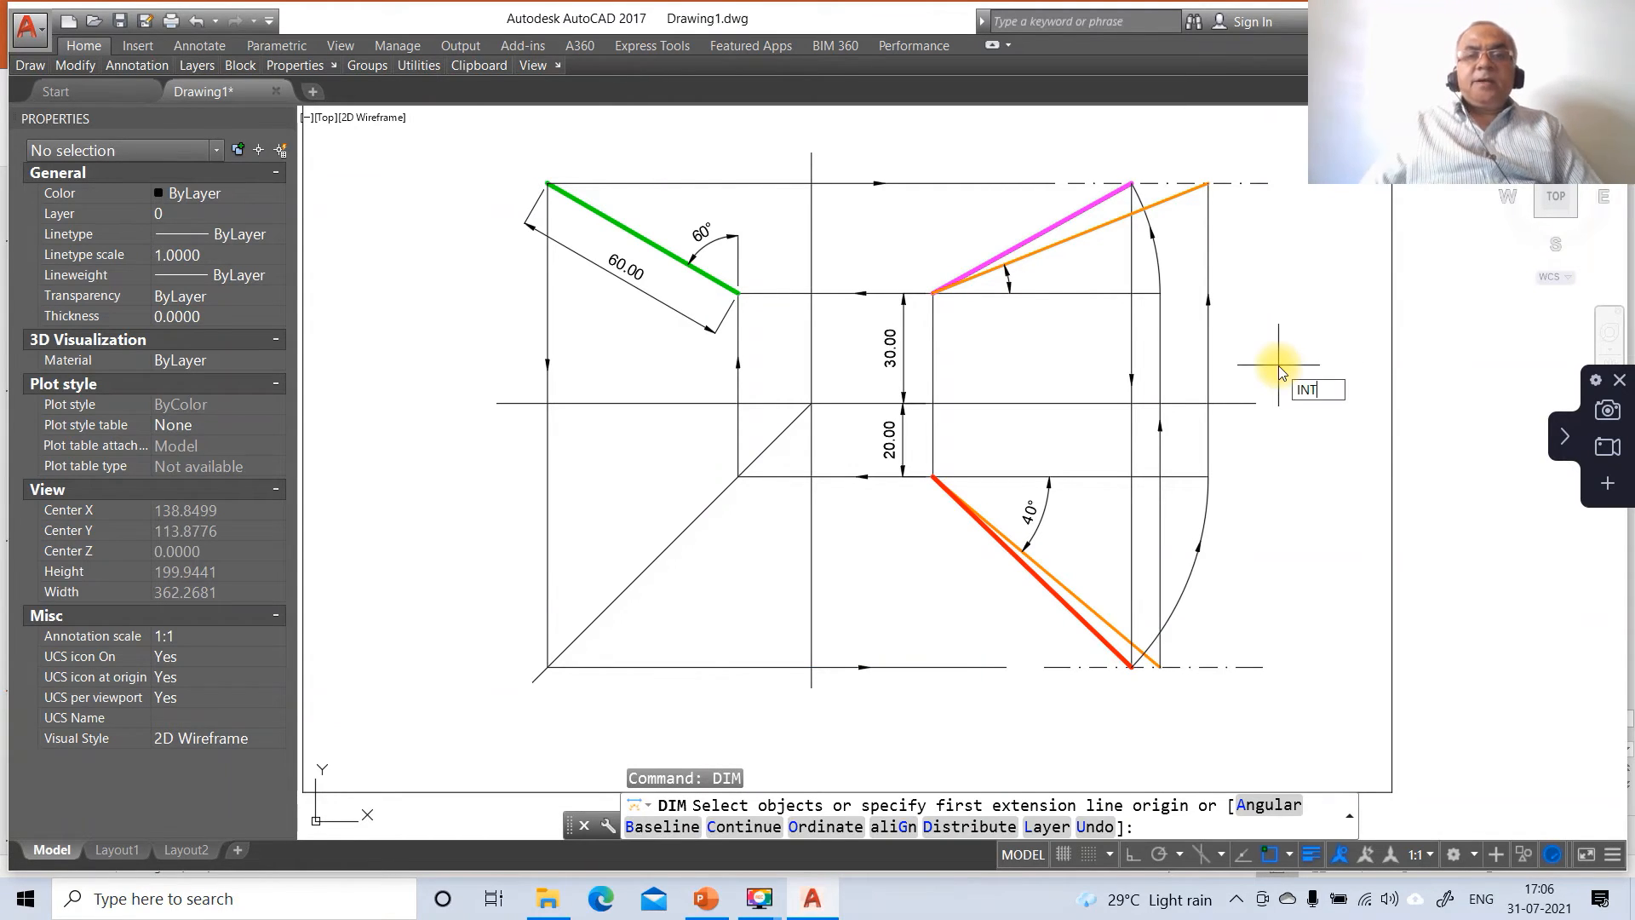
{"action": "key", "text": "Return"}
{"action": "left_click", "coordinate": [933, 293]}
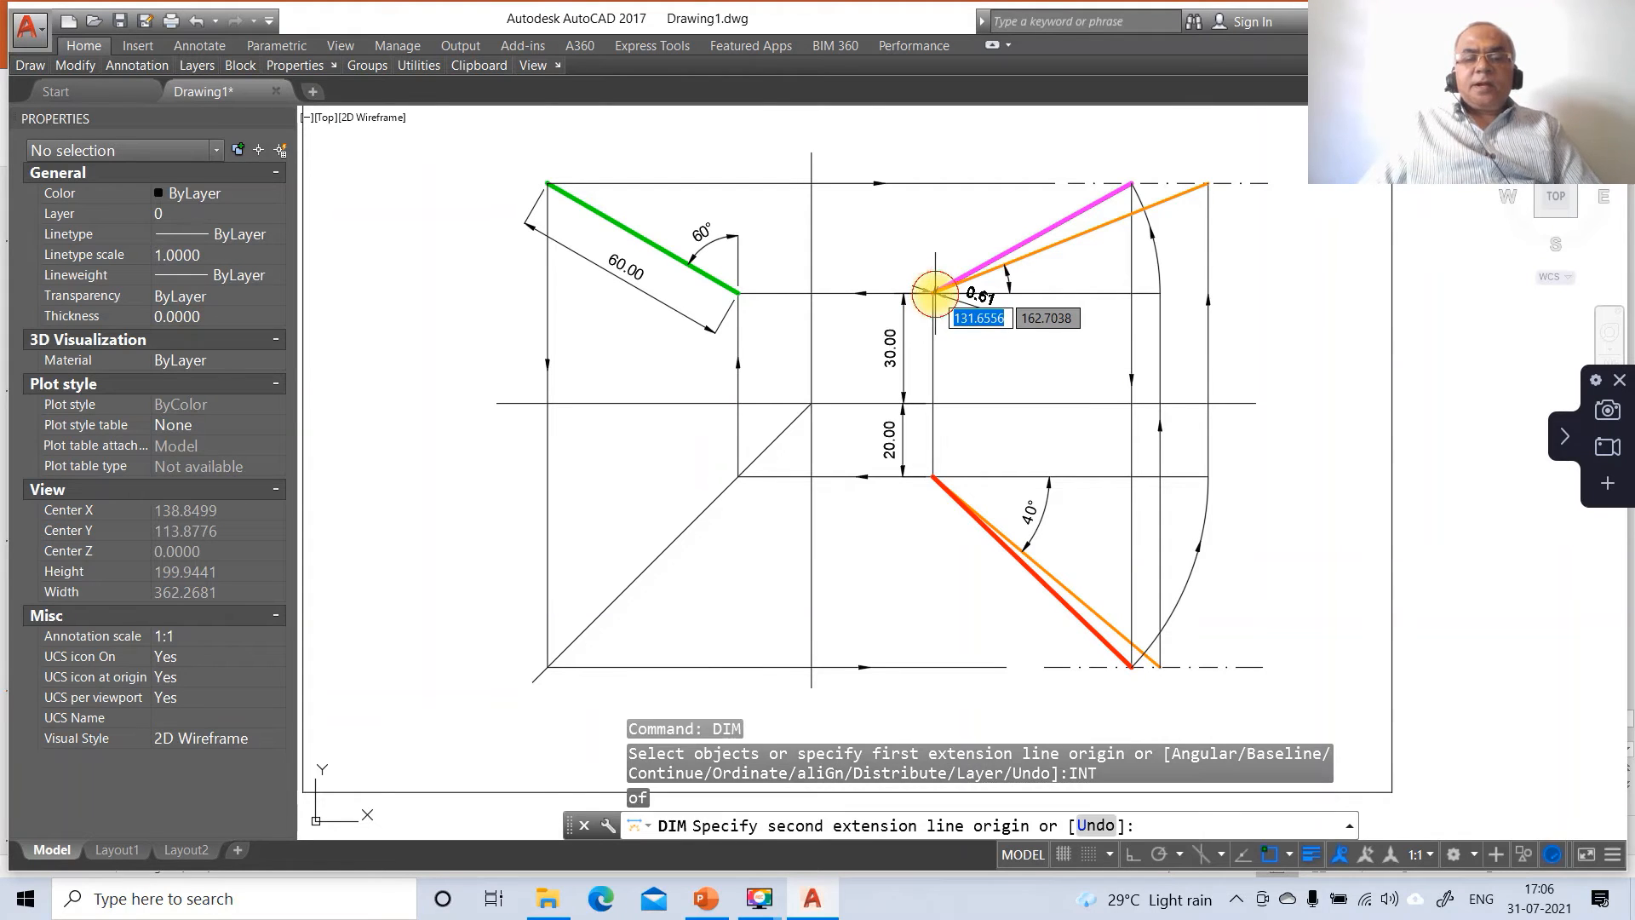
{"action": "type", "text": "INT"}
{"action": "key", "text": "Return"}
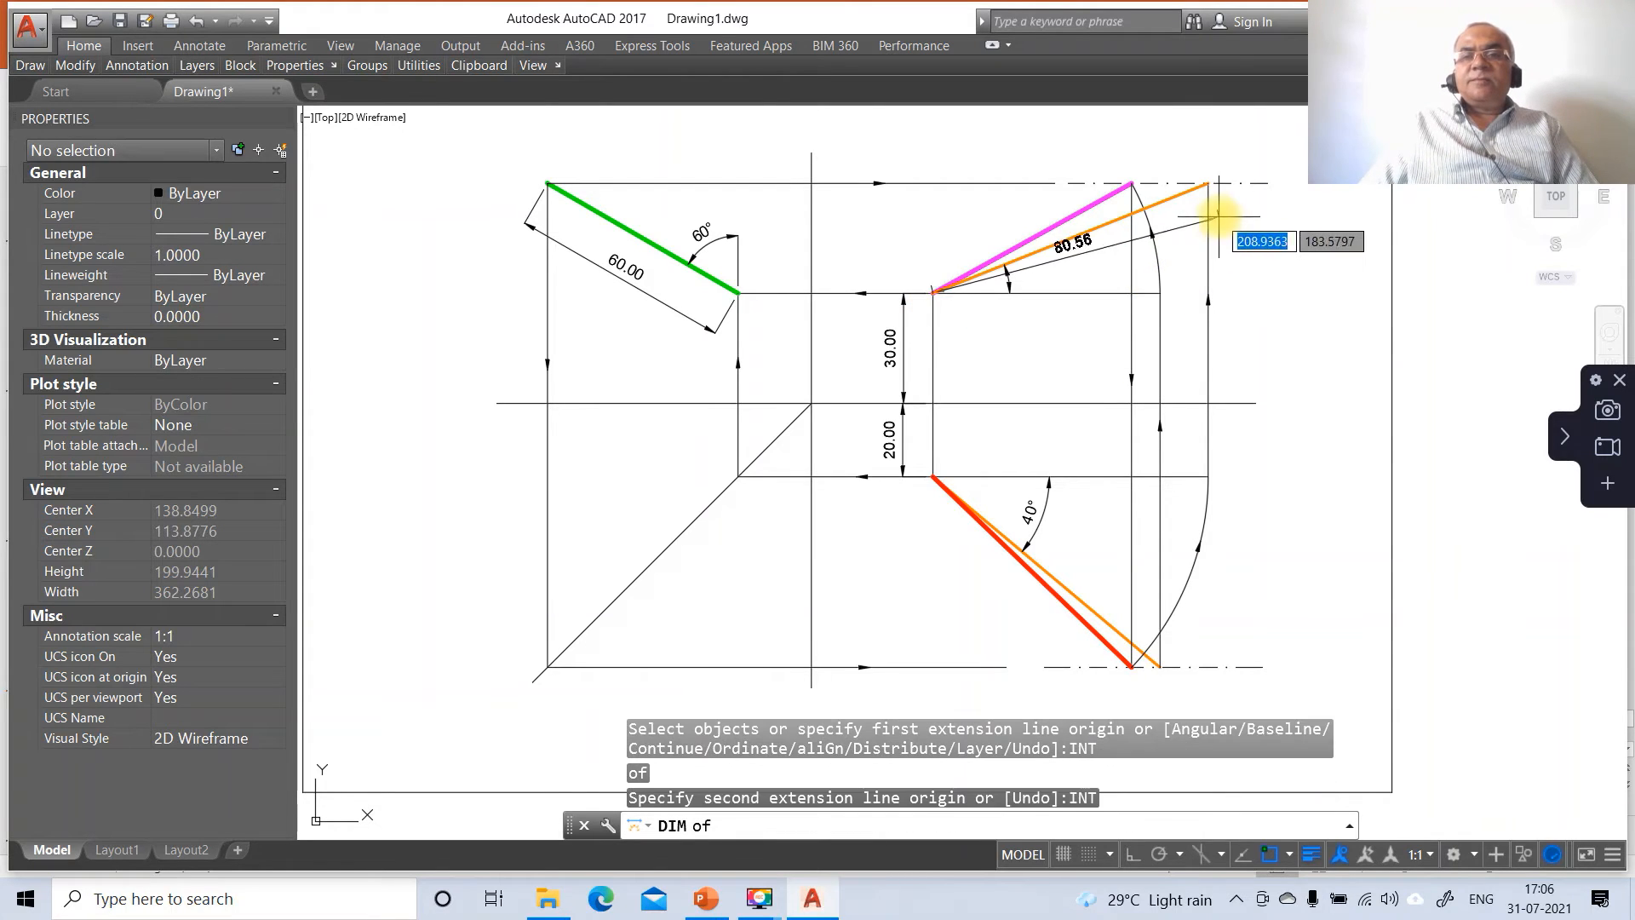
{"action": "left_click", "coordinate": [1210, 184]}
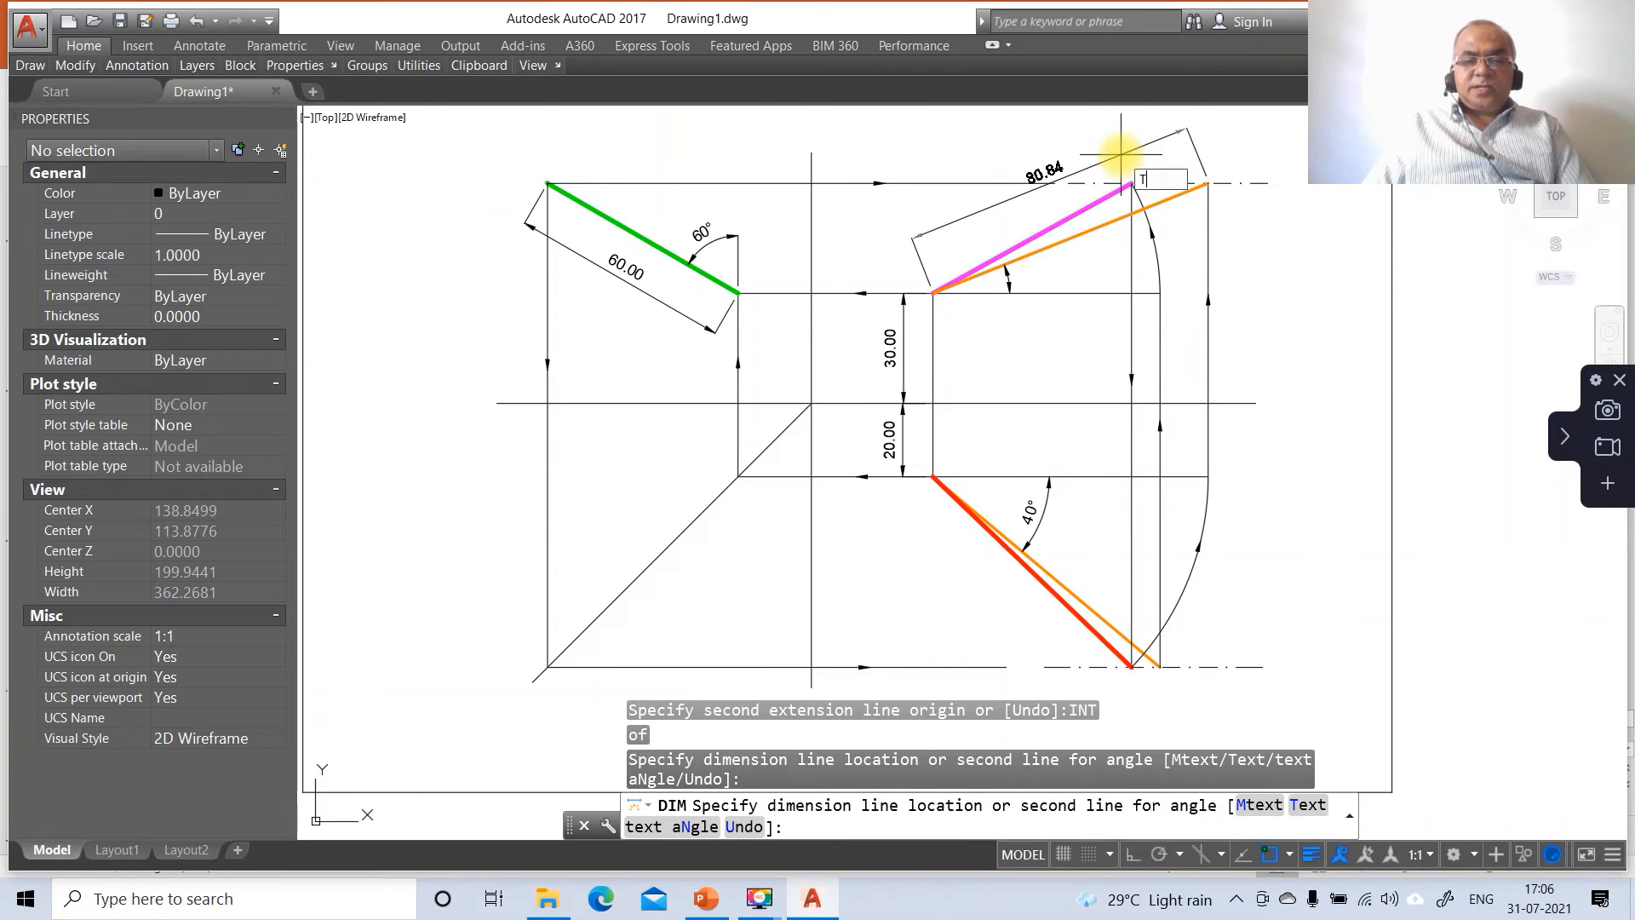
Step: Override the orange line's length dimension text with "TL = ?" and place the dimension above the magenta front view line
{"action": "type", "text": "T"}
{"action": "key", "text": "Return"}
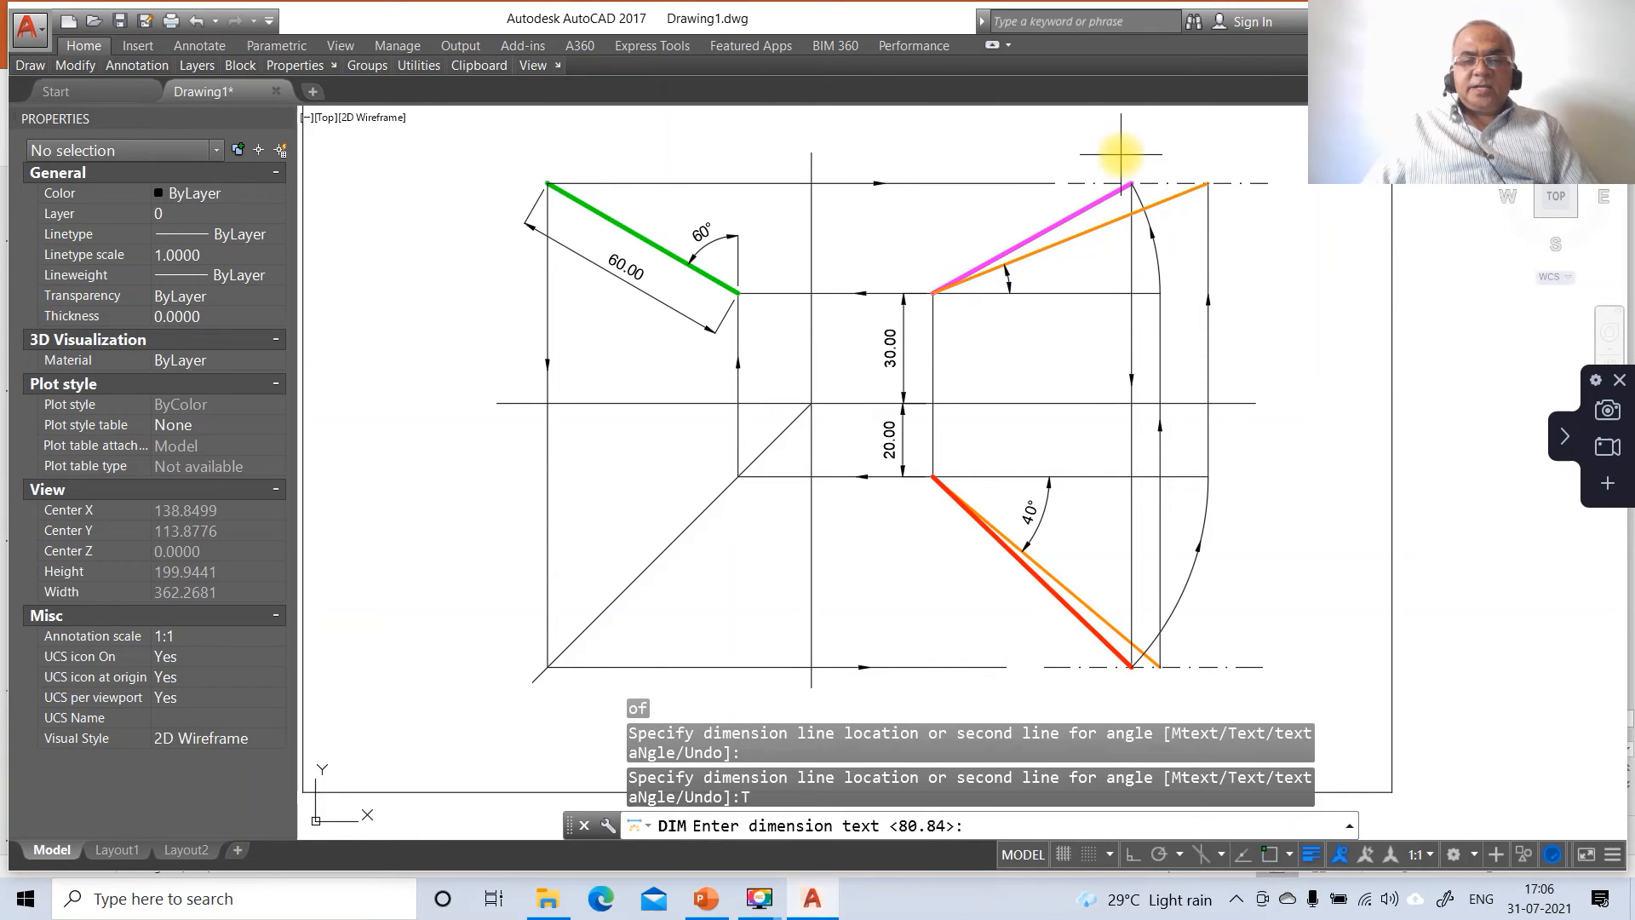
{"action": "left_click", "coordinate": [696, 893]}
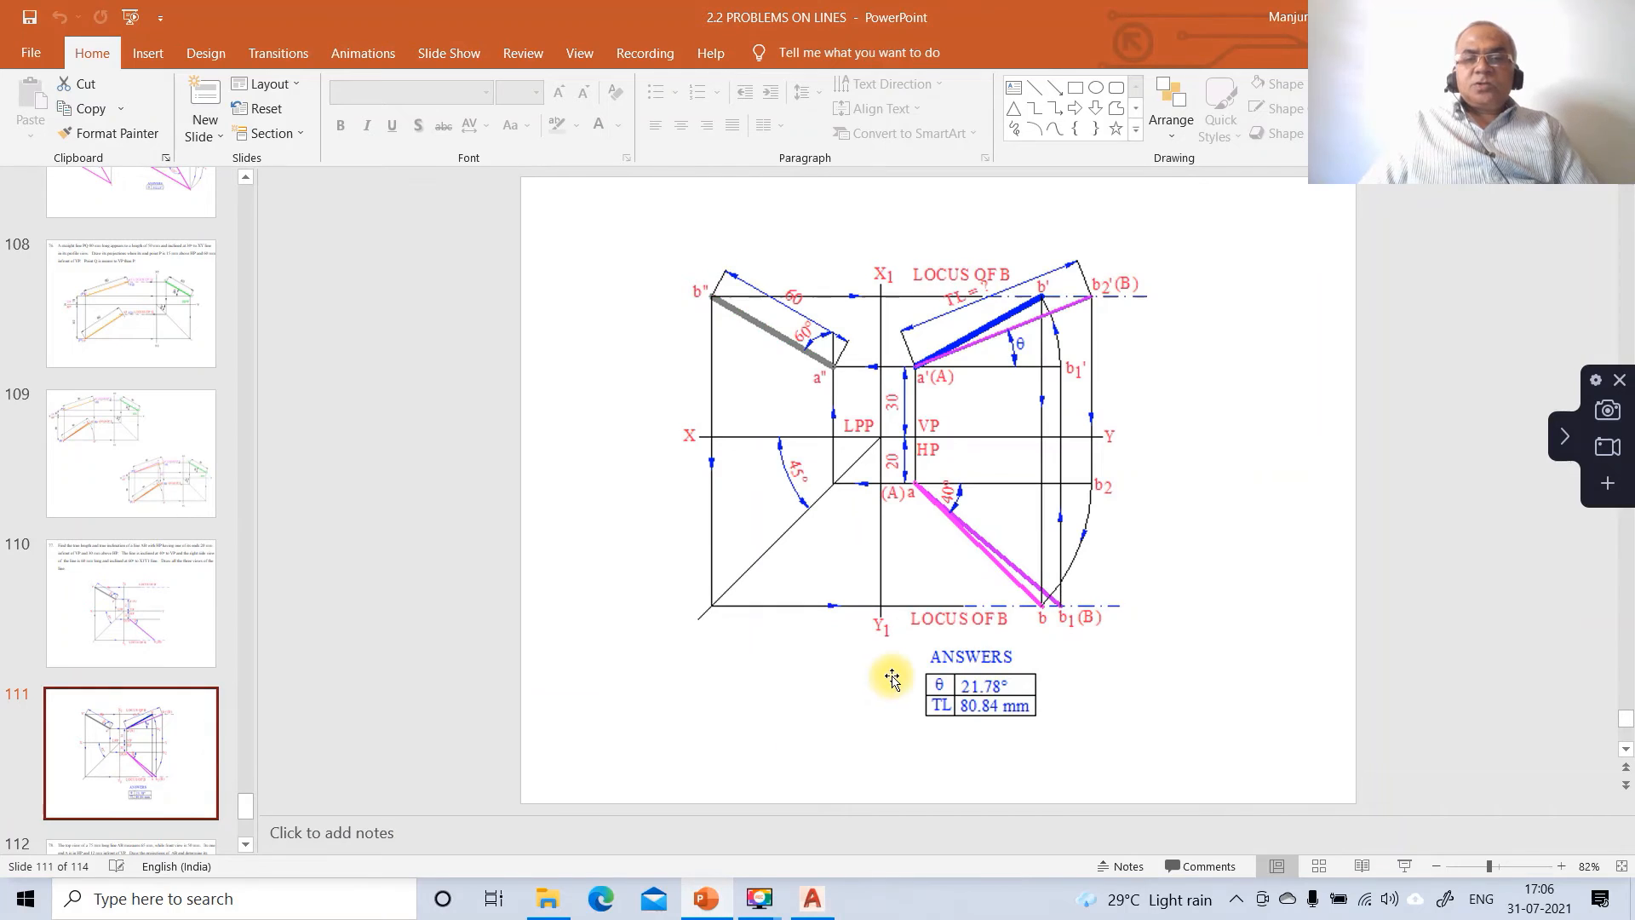
{"action": "left_click", "coordinate": [812, 898]}
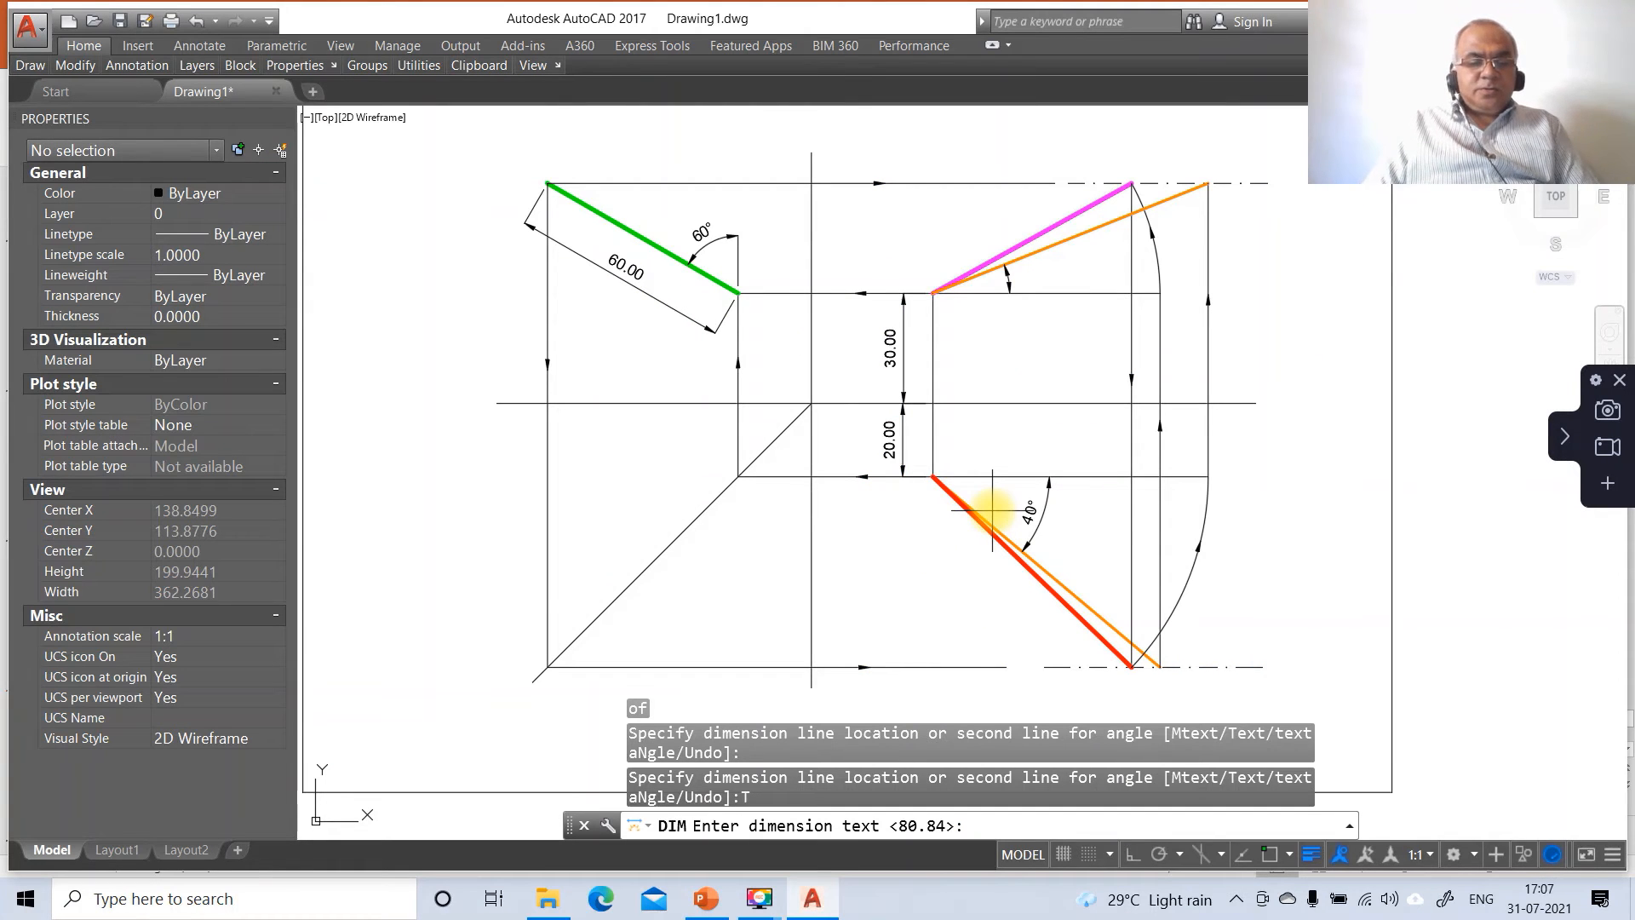
{"action": "type", "text": "TL "}
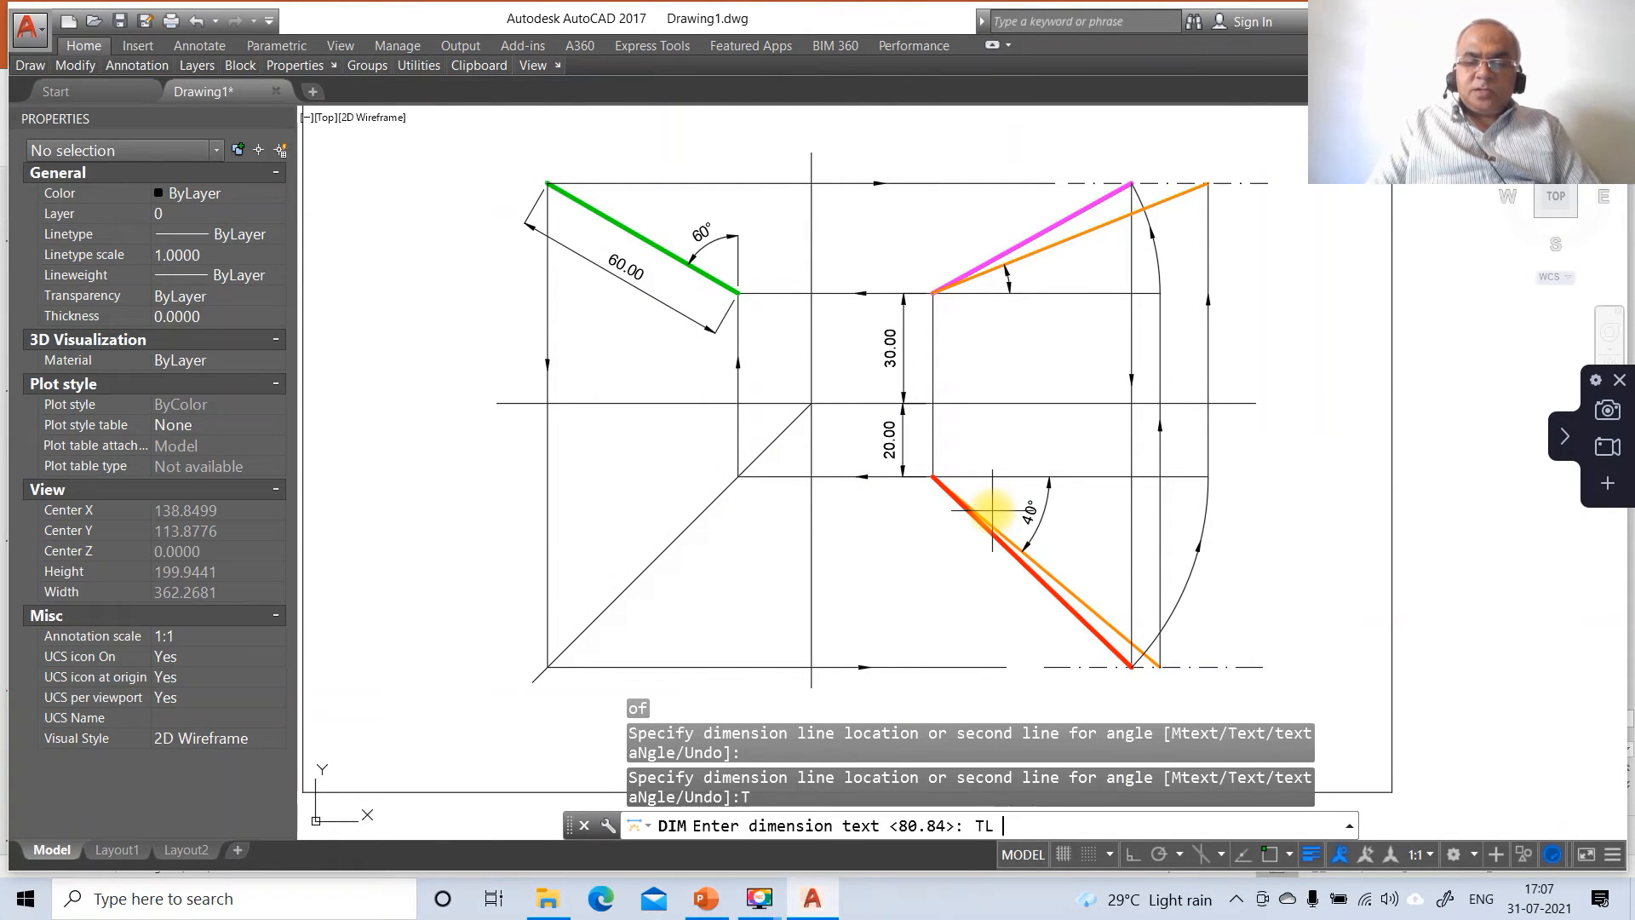
{"action": "type", "text": "= ?"}
{"action": "key", "text": "Return"}
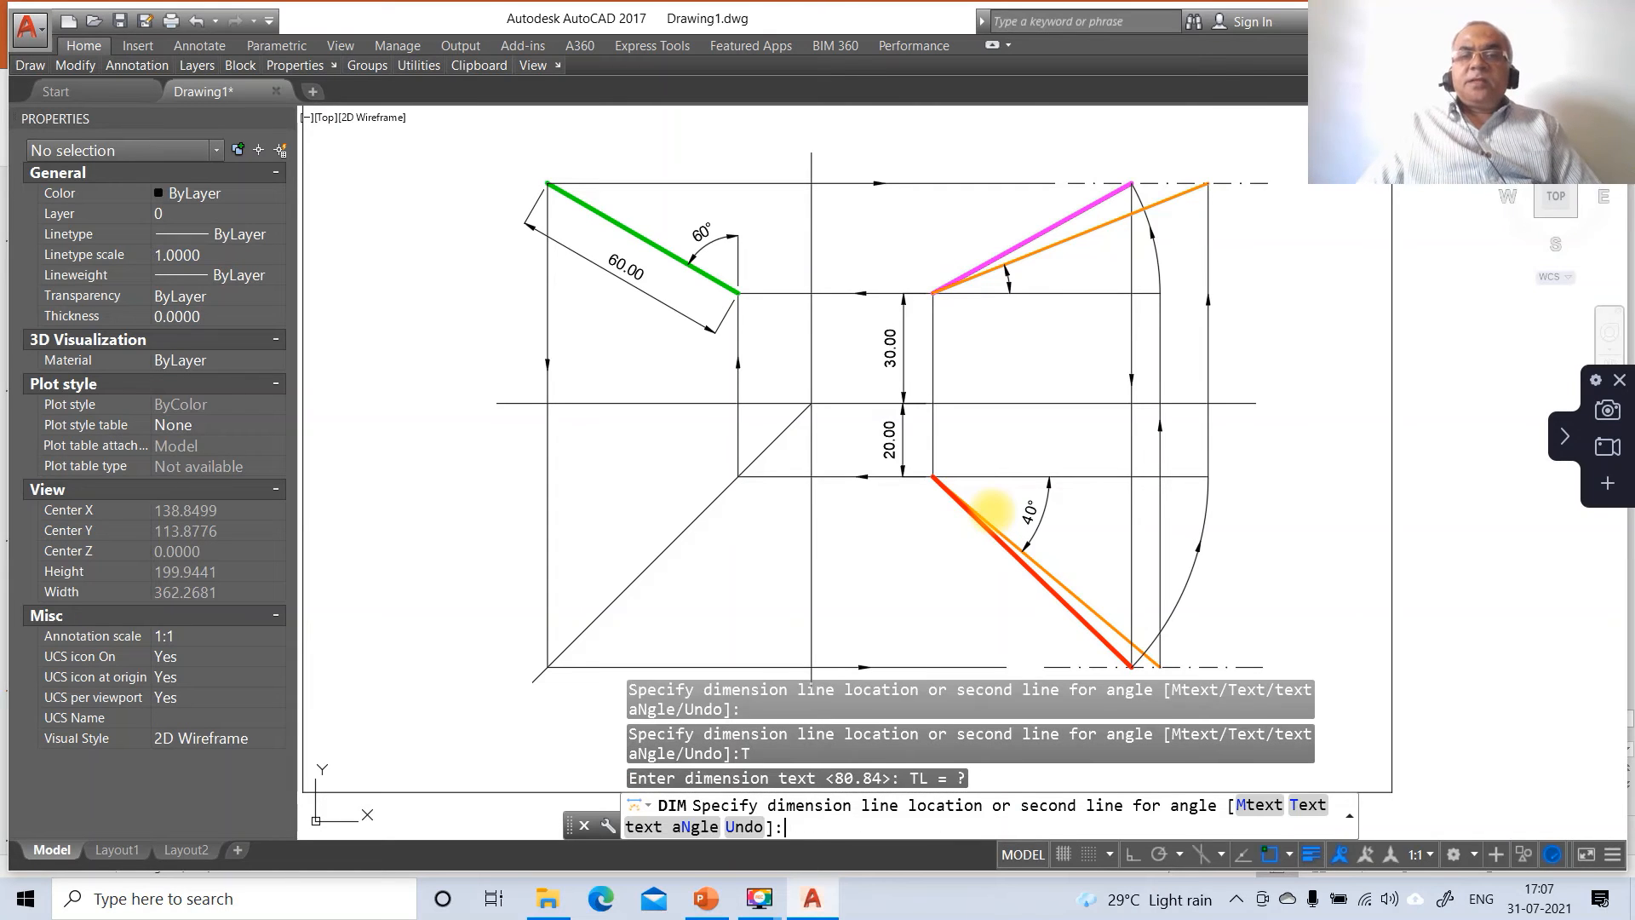
{"action": "left_click", "coordinate": [1044, 183]}
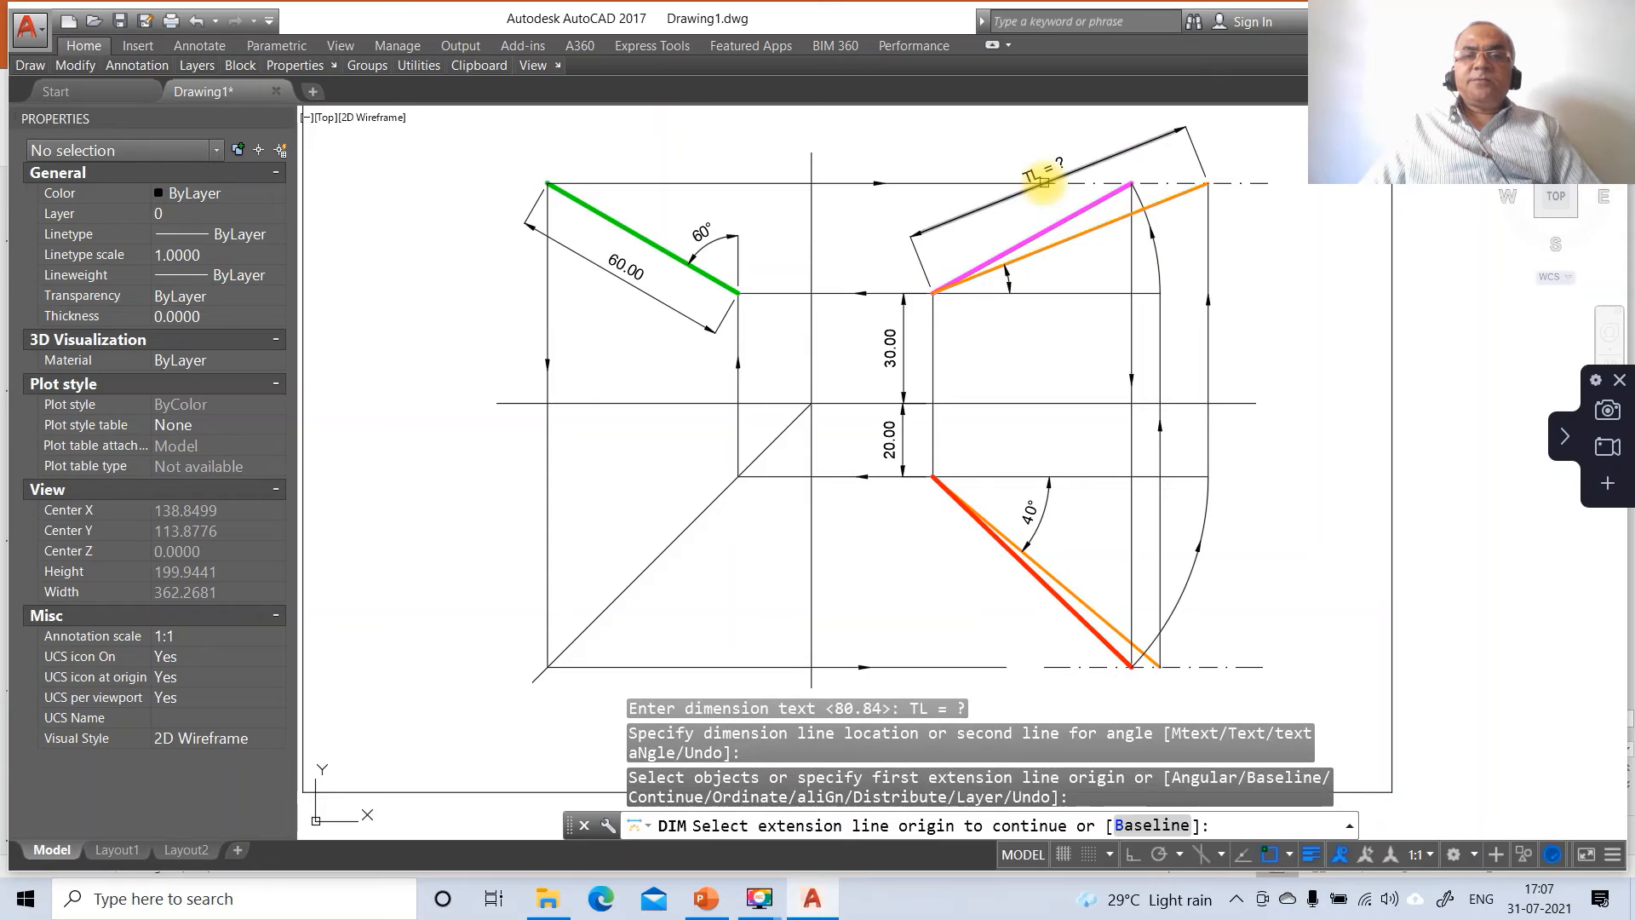
{"action": "key", "text": "Escape"}
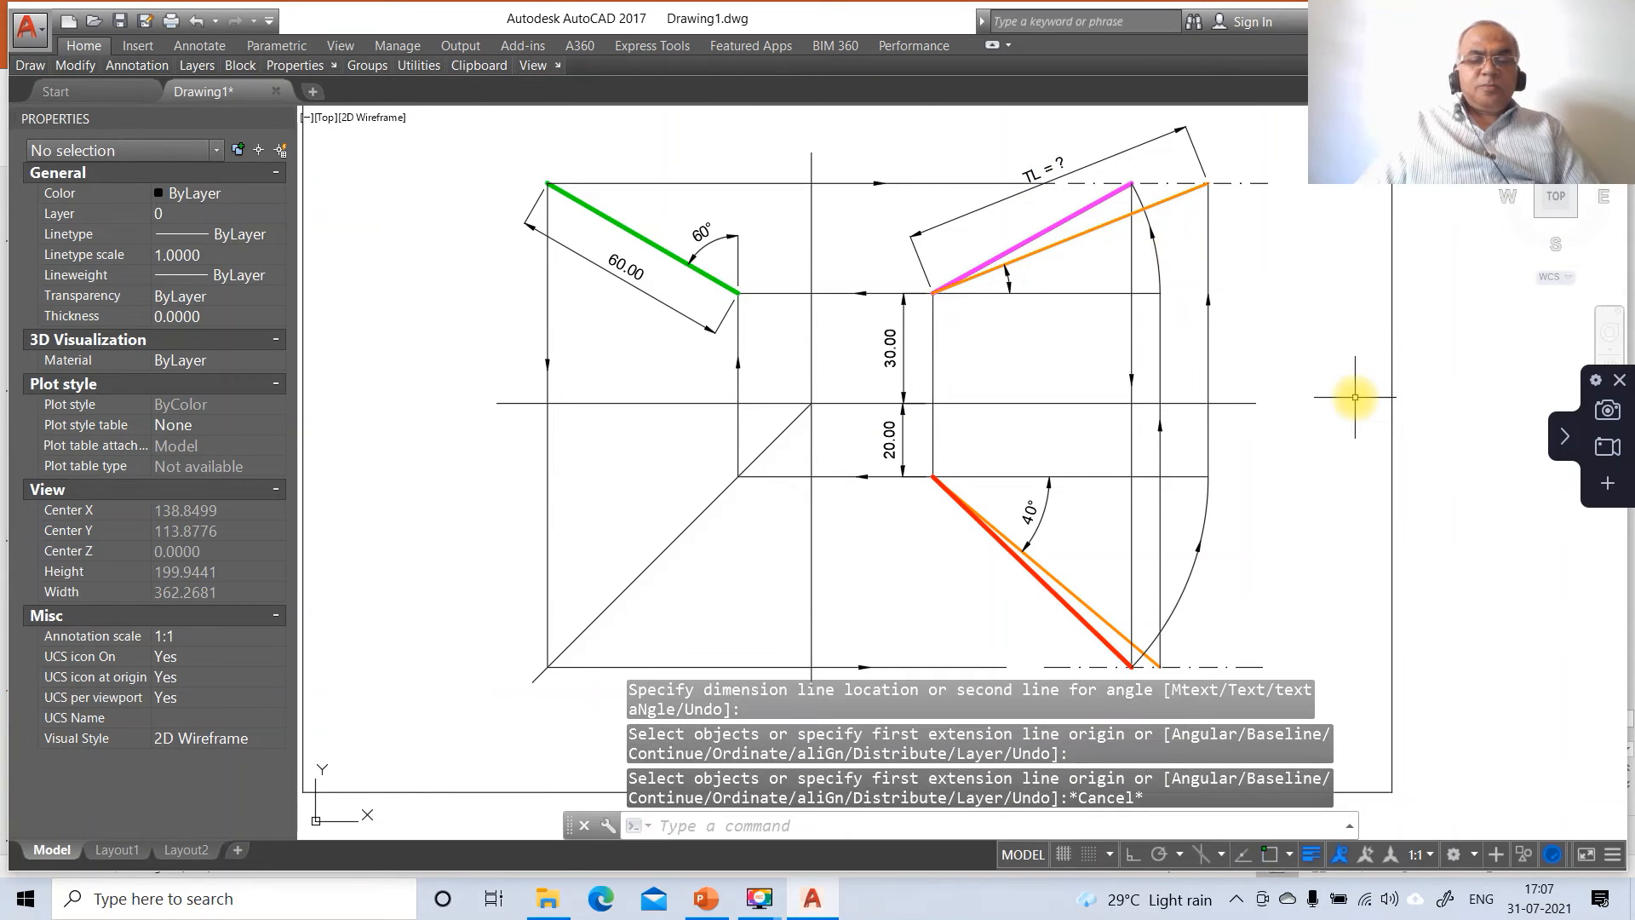
Step: Set the Standard dimension style's linear precision to 0
{"action": "type", "text": "DDIM"}
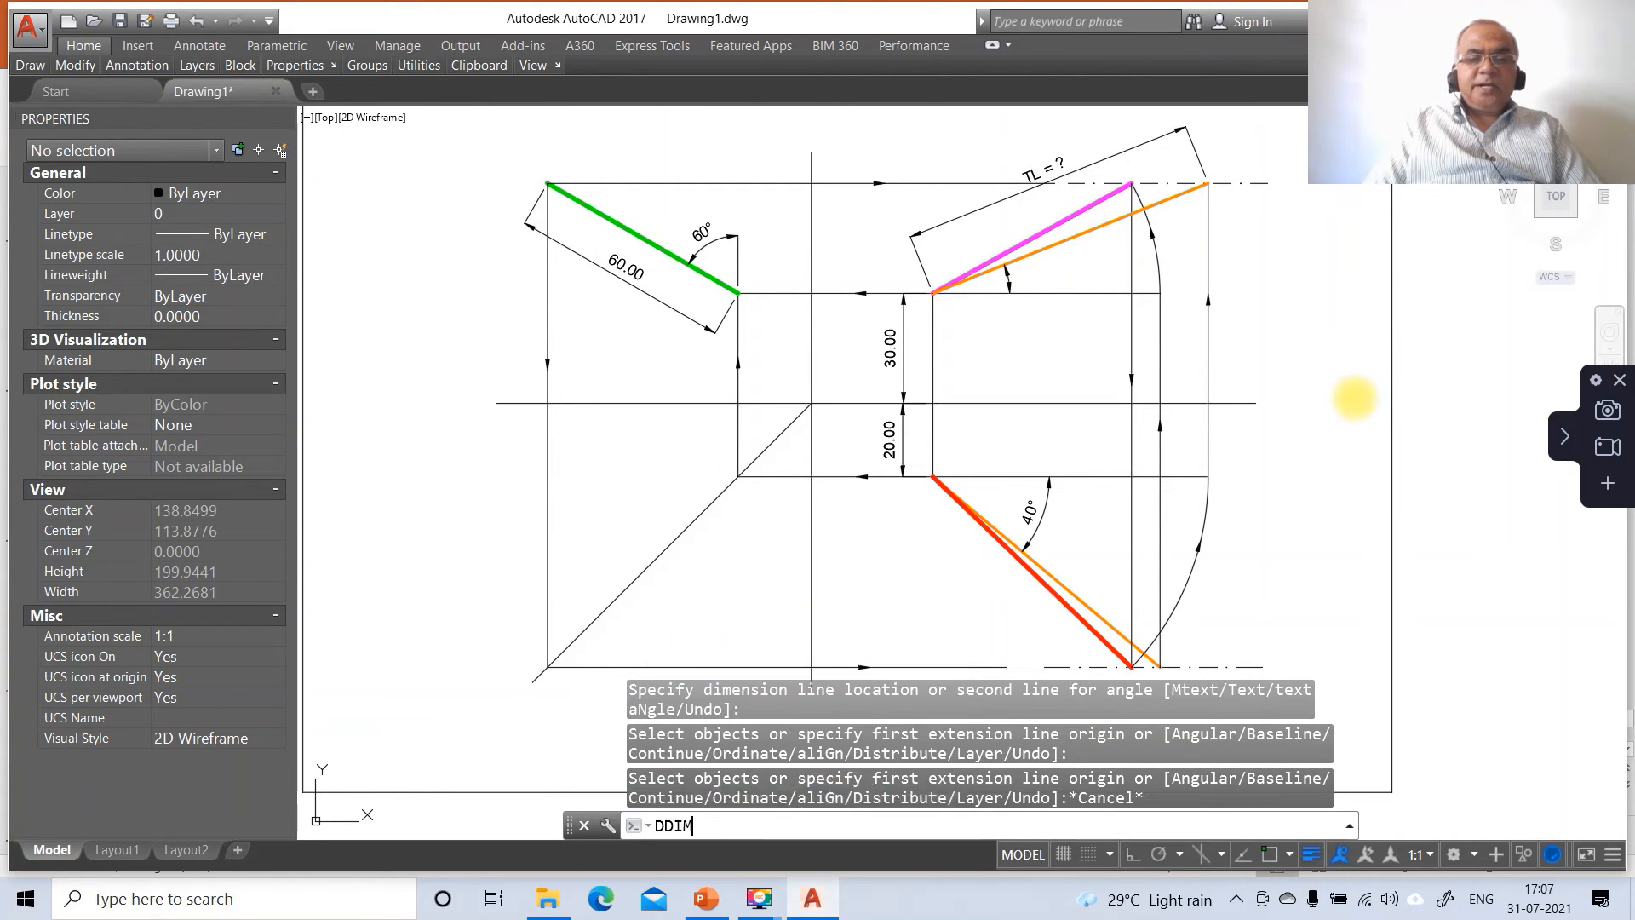
{"action": "key", "text": "Return"}
{"action": "left_click", "coordinate": [1033, 406]}
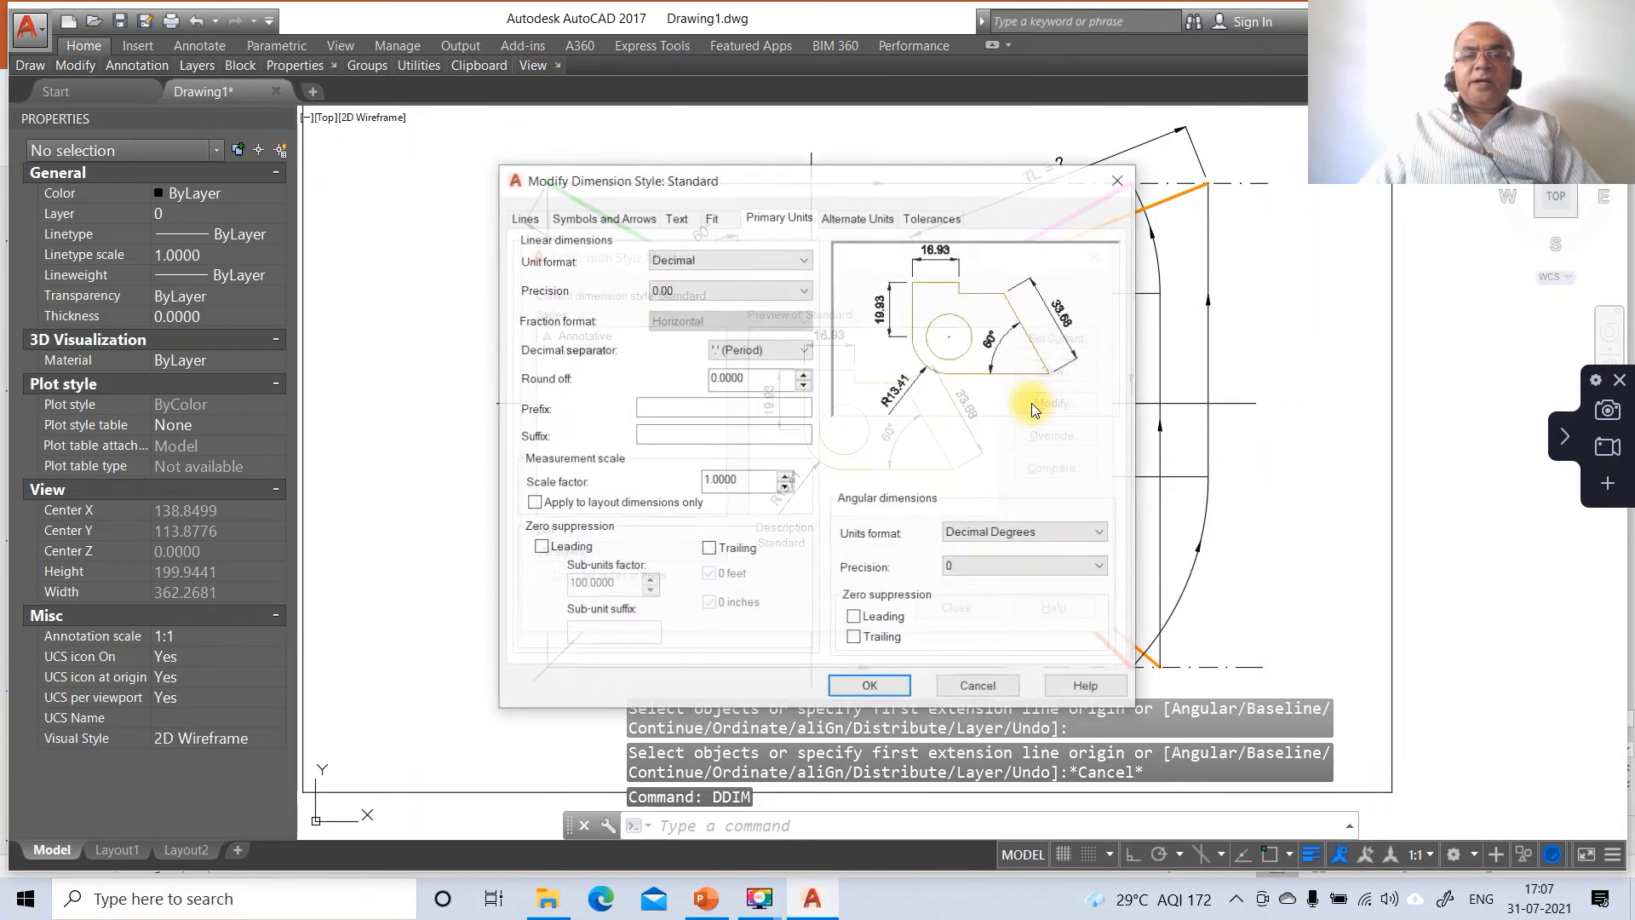
{"action": "left_click", "coordinate": [698, 295]}
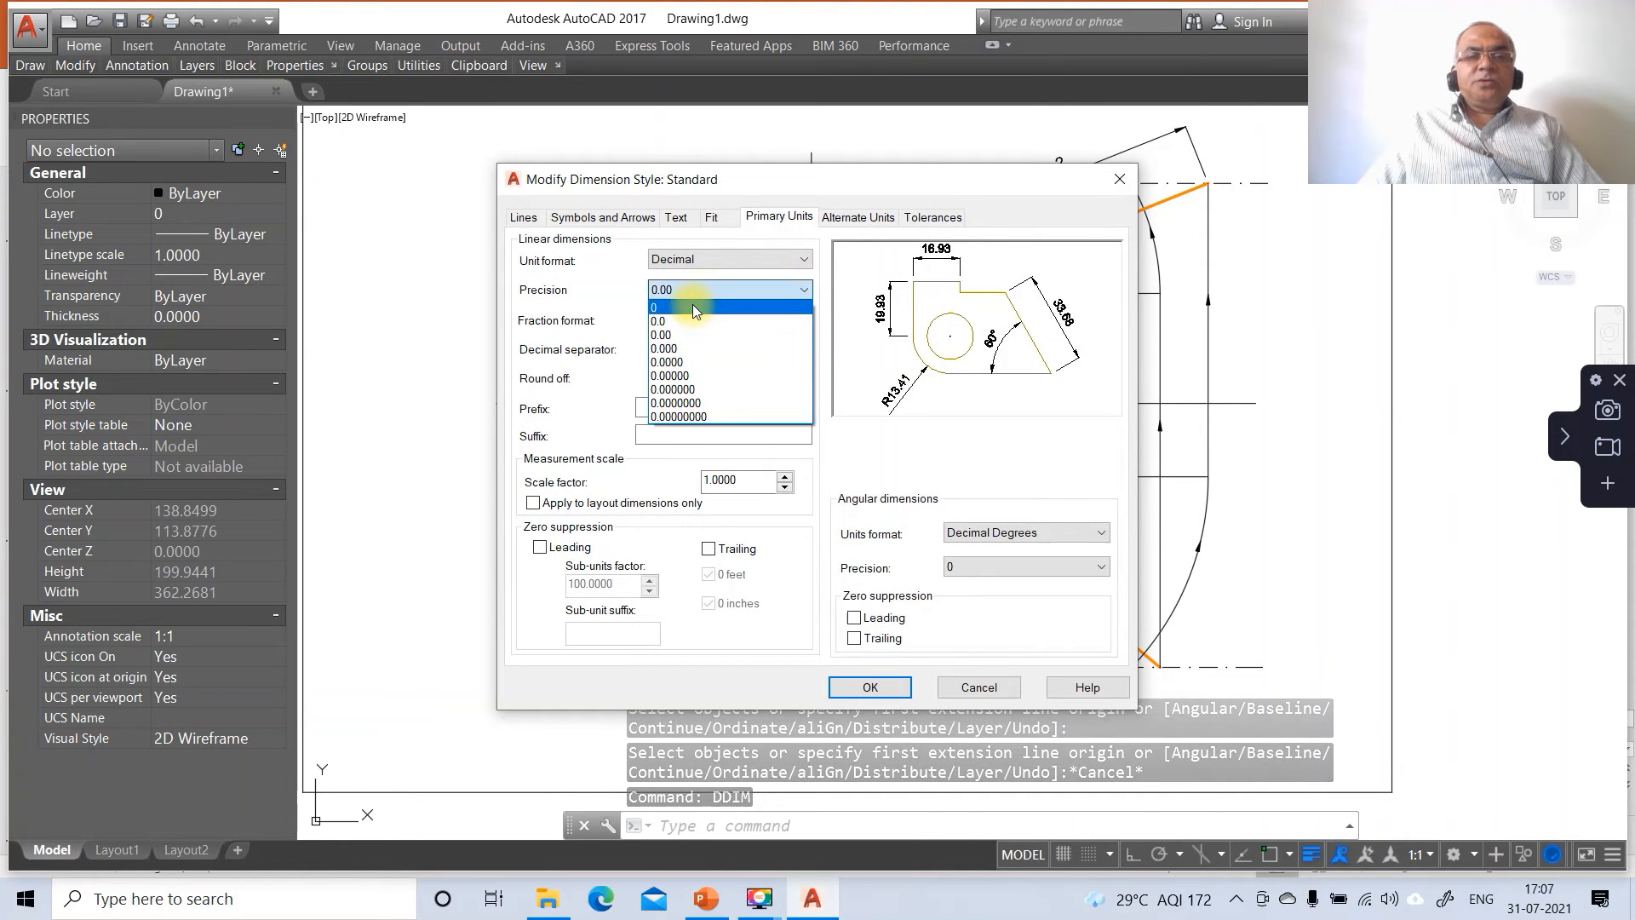
{"action": "left_click", "coordinate": [692, 304]}
{"action": "left_click", "coordinate": [869, 690]}
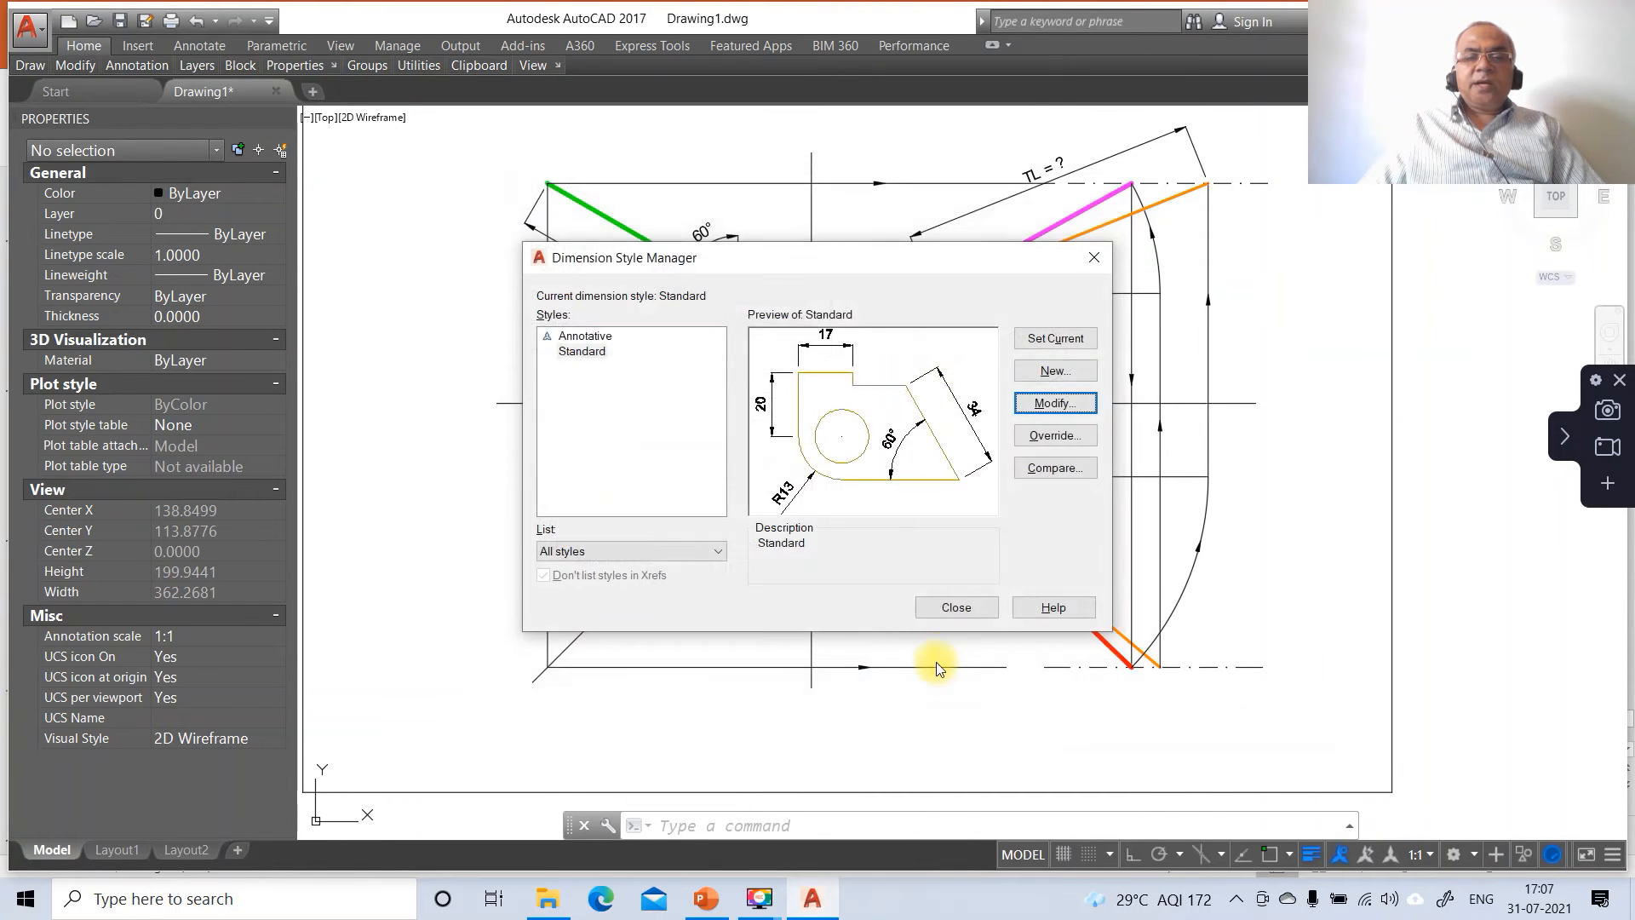
{"action": "left_click", "coordinate": [957, 608]}
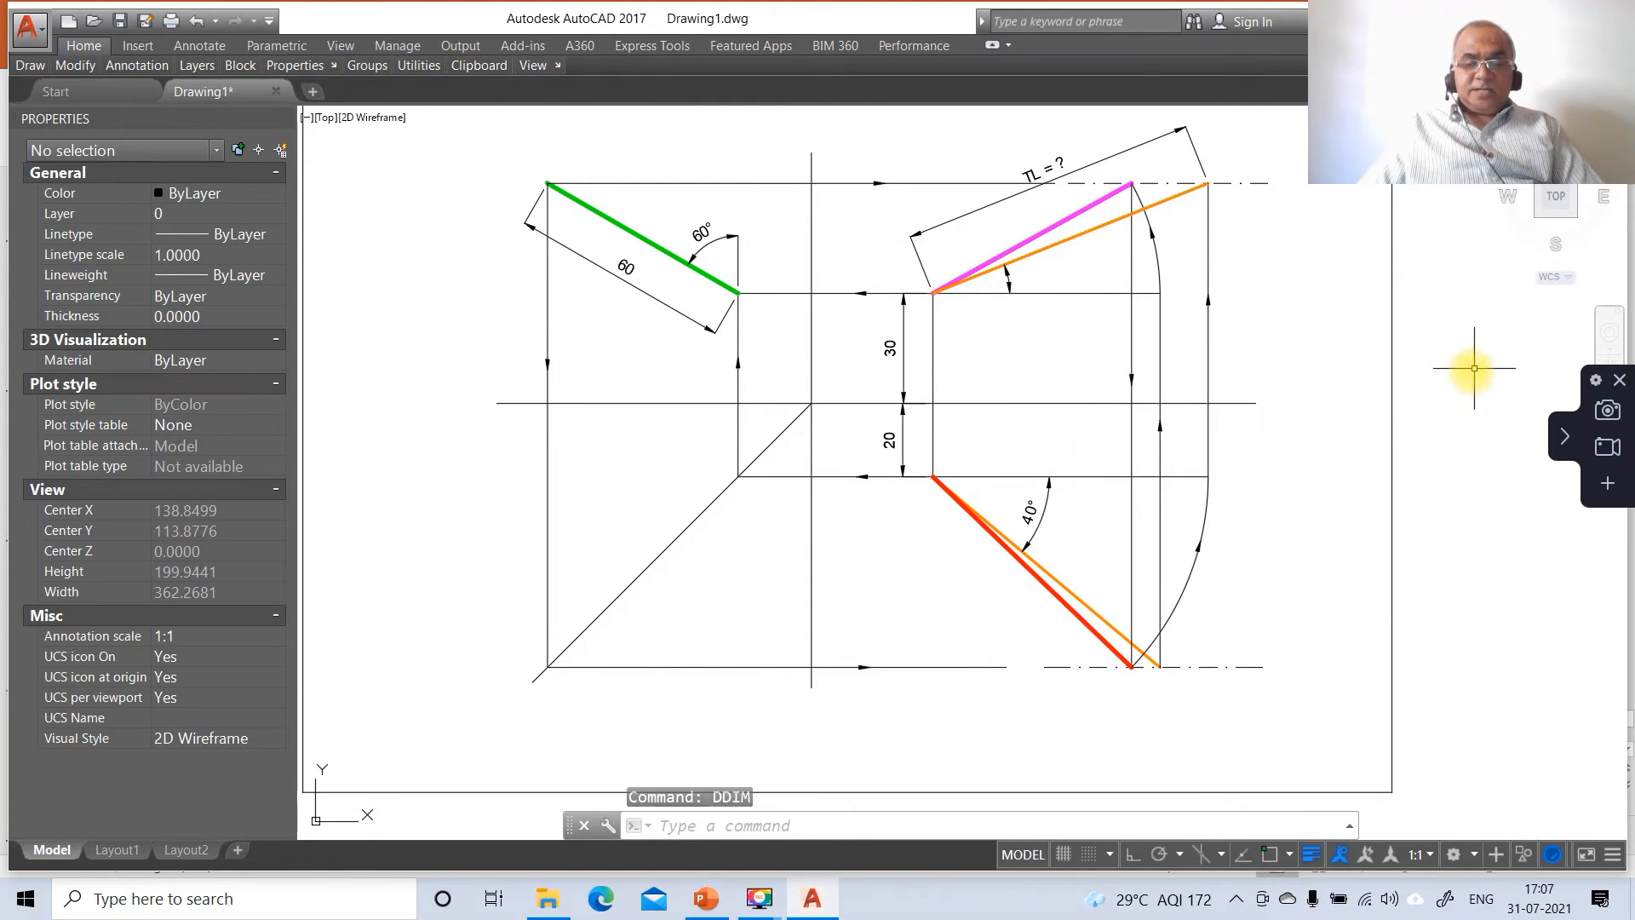
Step: Check the PowerPoint solution slide and, back in AutoCAD, label the planes VP, HP and LPP around the reference lines' intersection with text height 3
{"action": "left_click", "coordinate": [706, 900]}
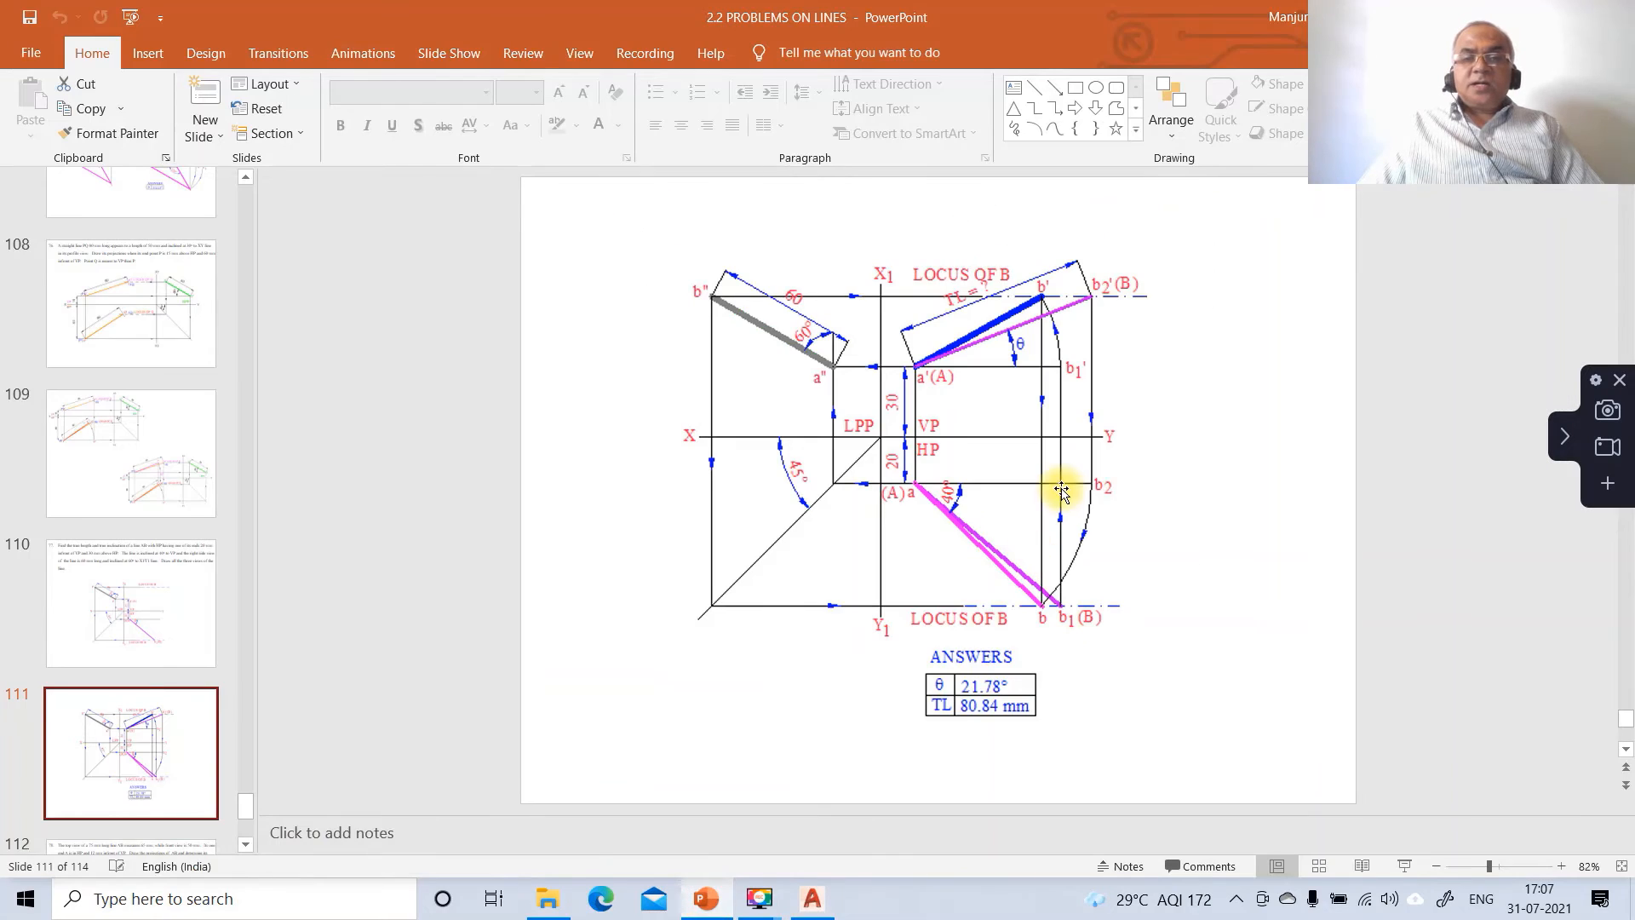
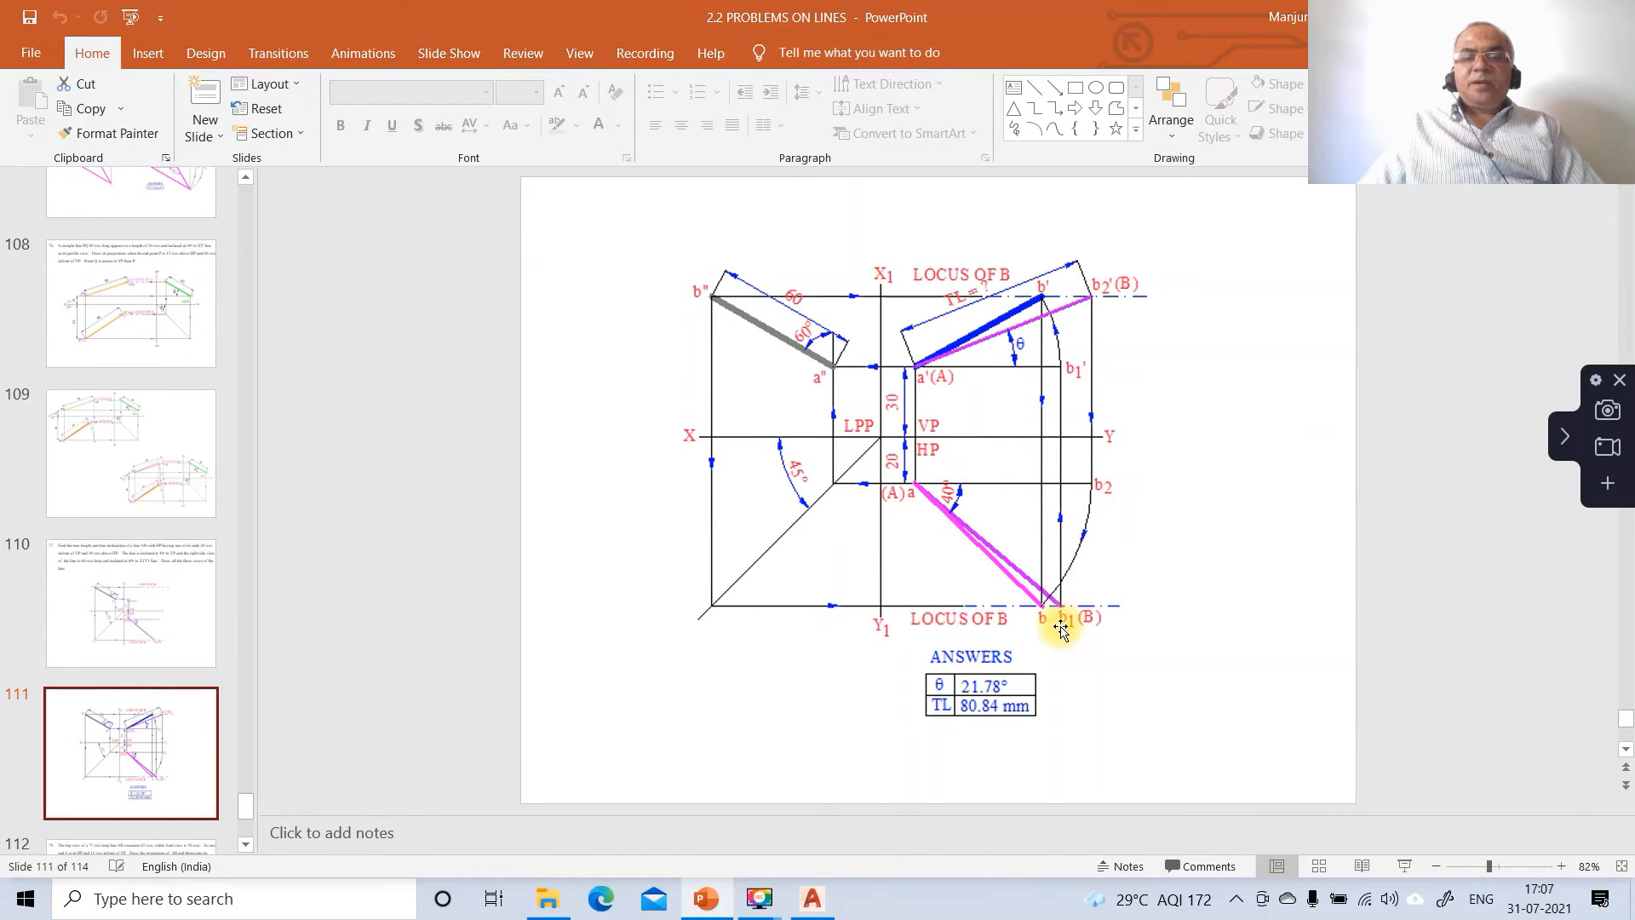
{"action": "left_click", "coordinate": [813, 899]}
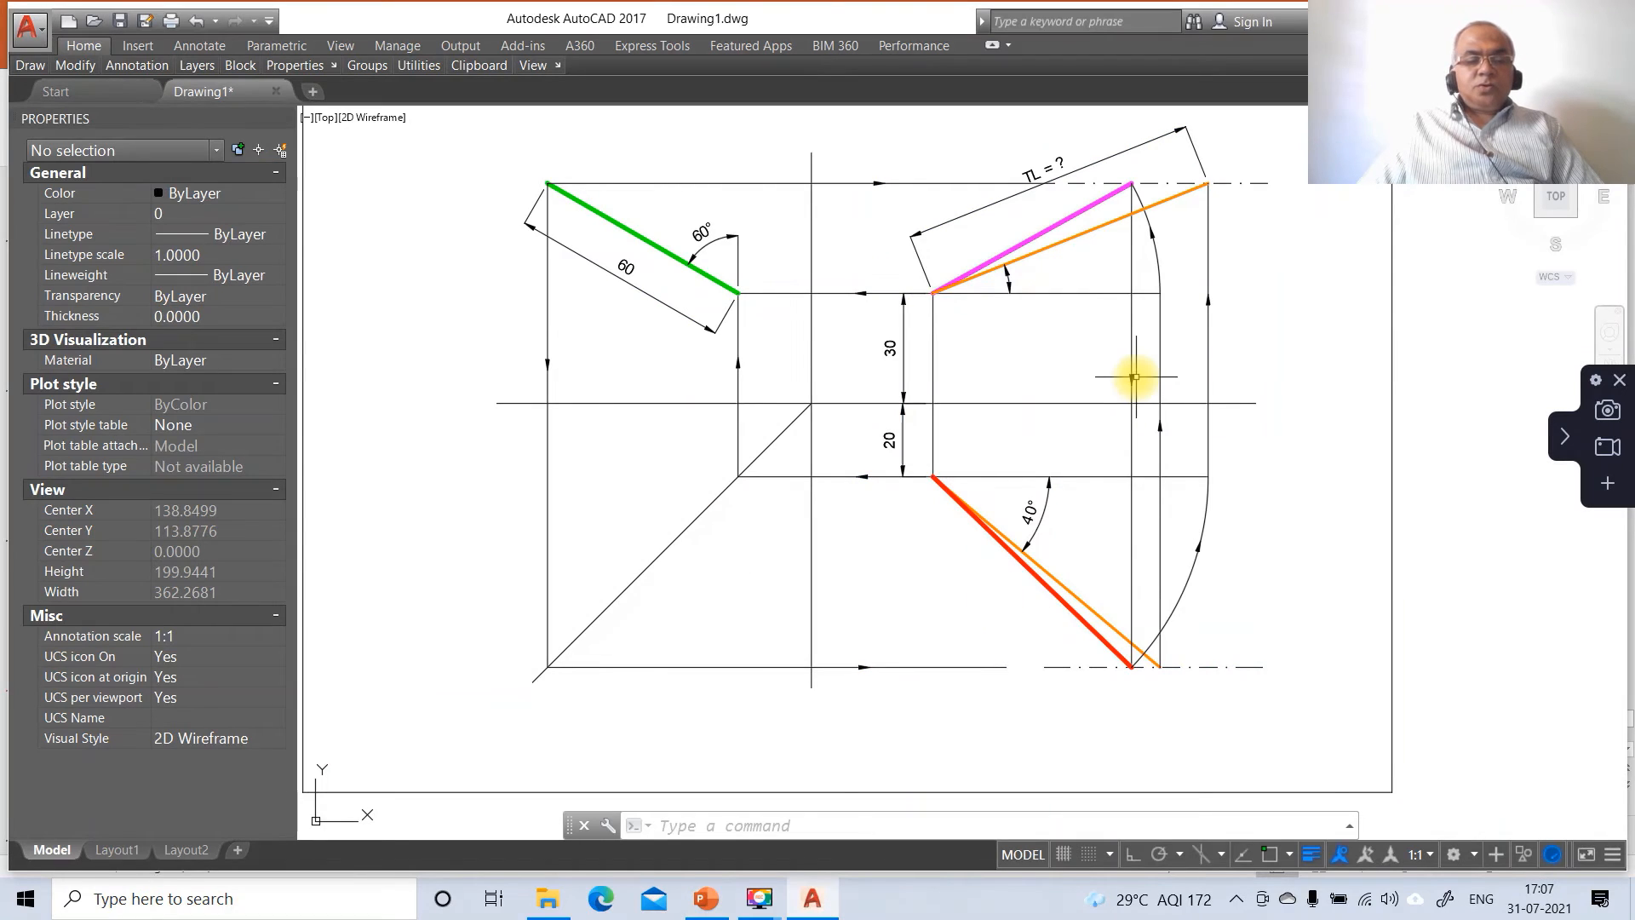
{"action": "type", "text": "DT"}
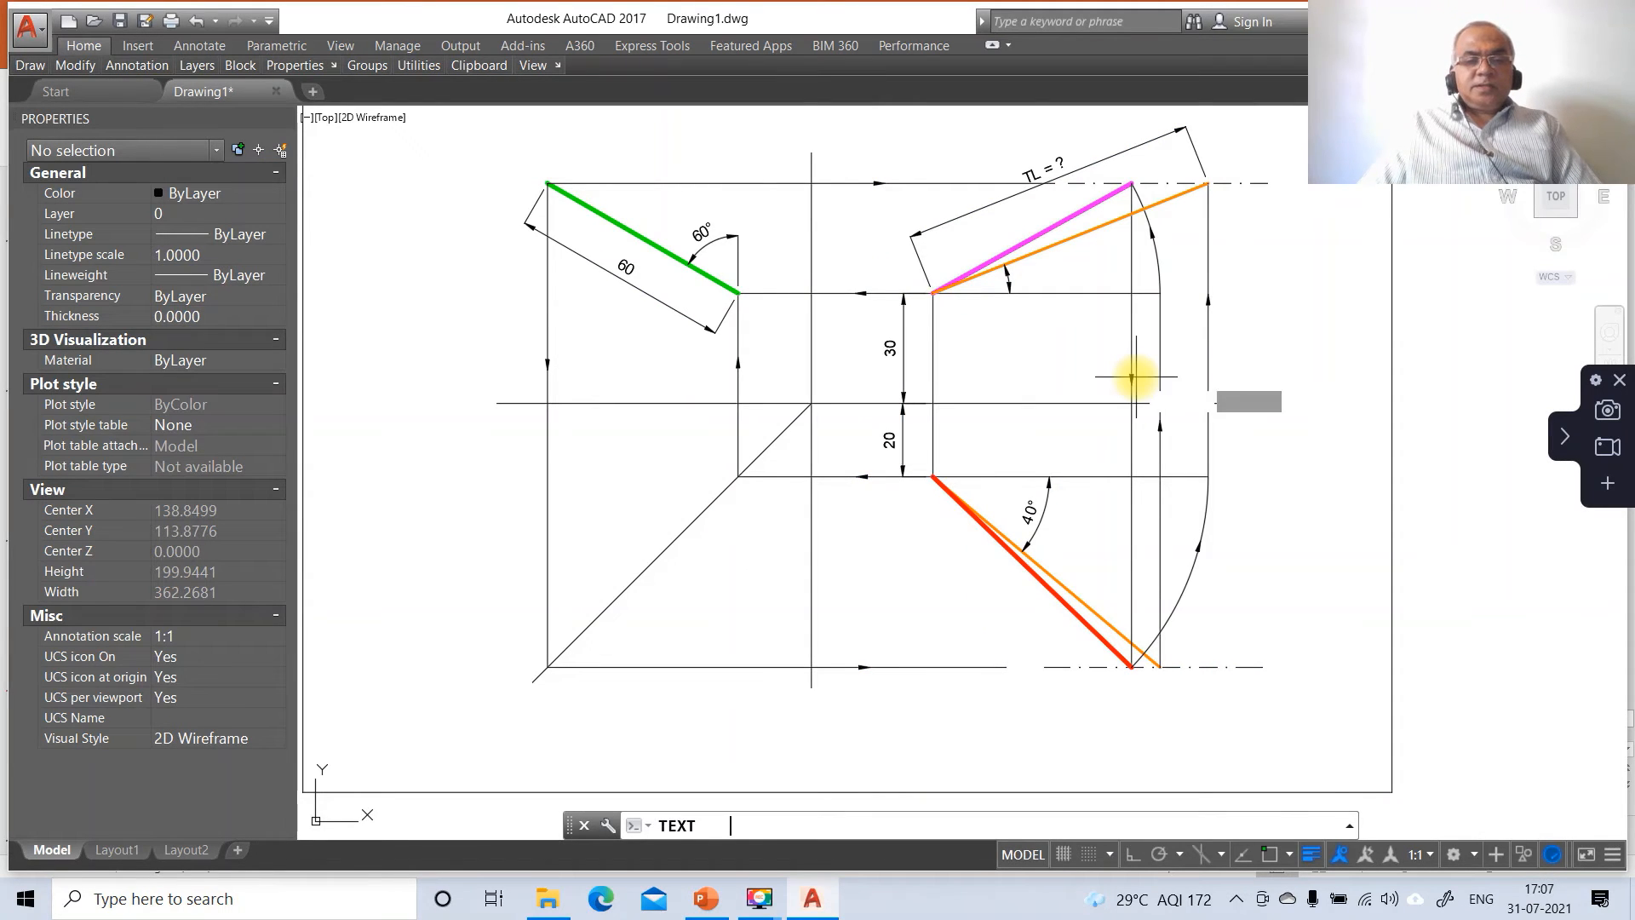
{"action": "key", "text": "Return"}
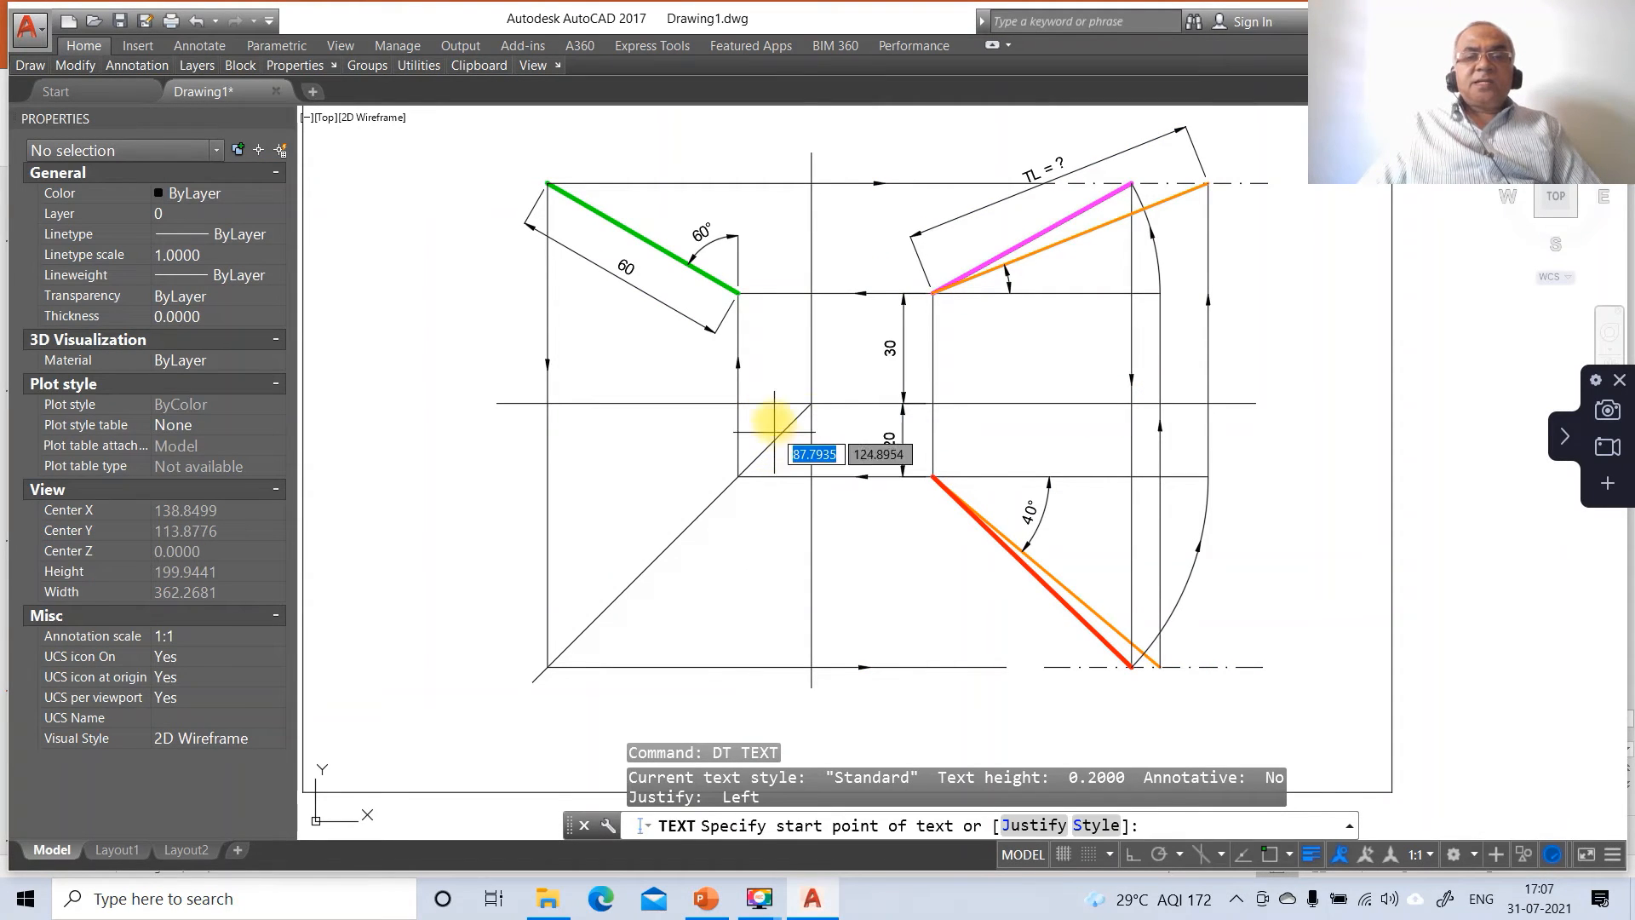
{"action": "left_click", "coordinate": [822, 390]}
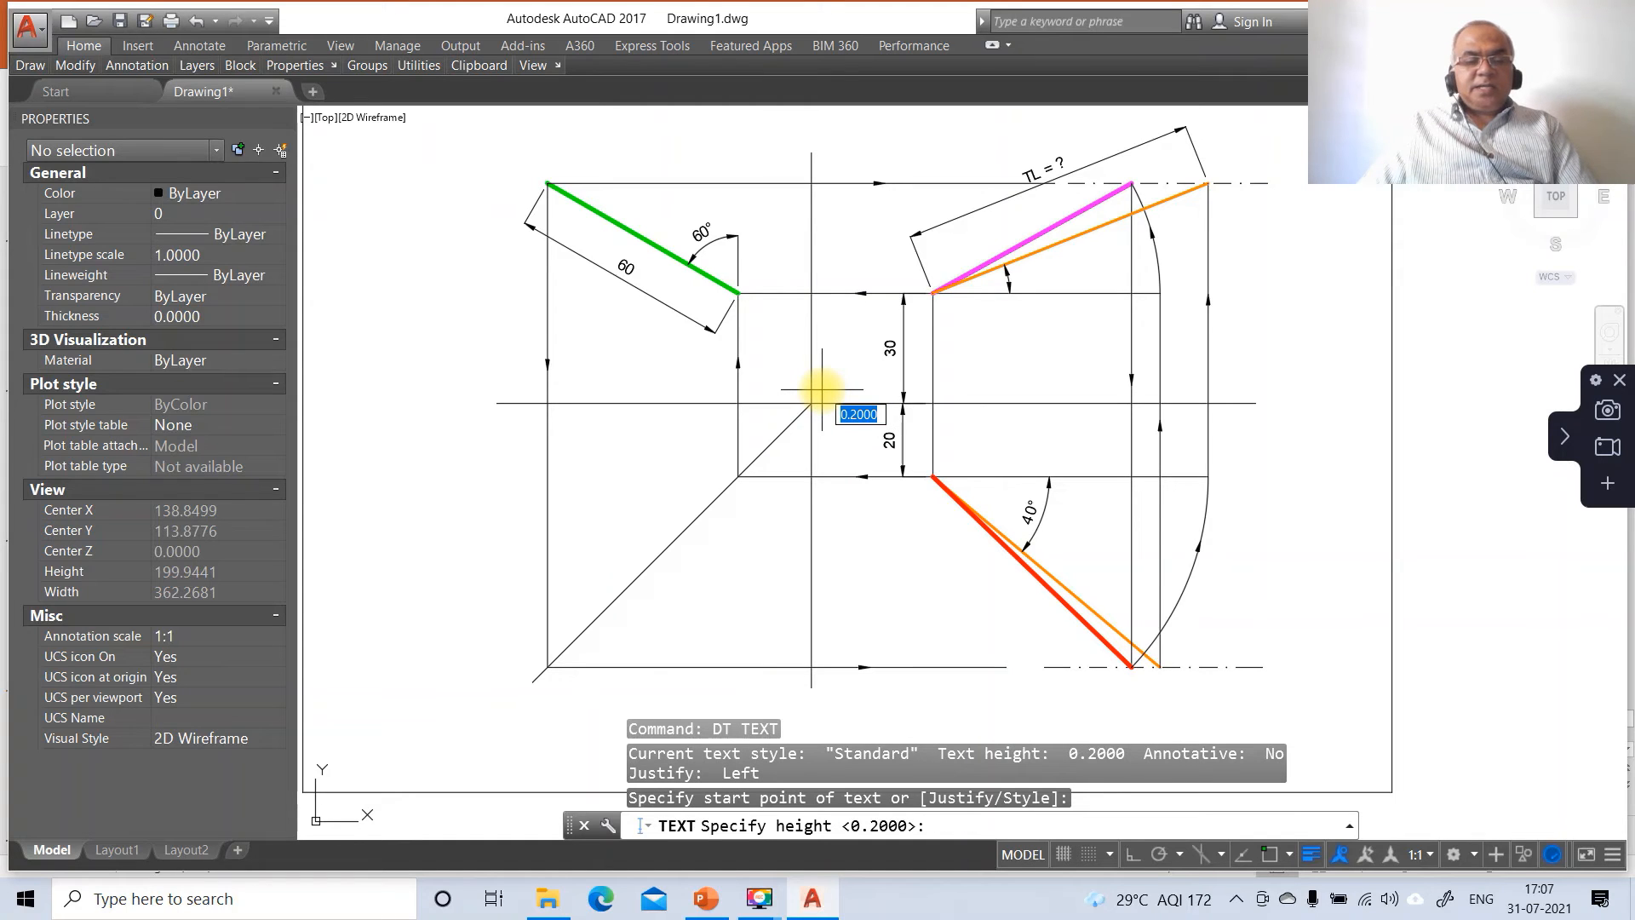
{"action": "type", "text": "3"}
{"action": "key", "text": "Return"}
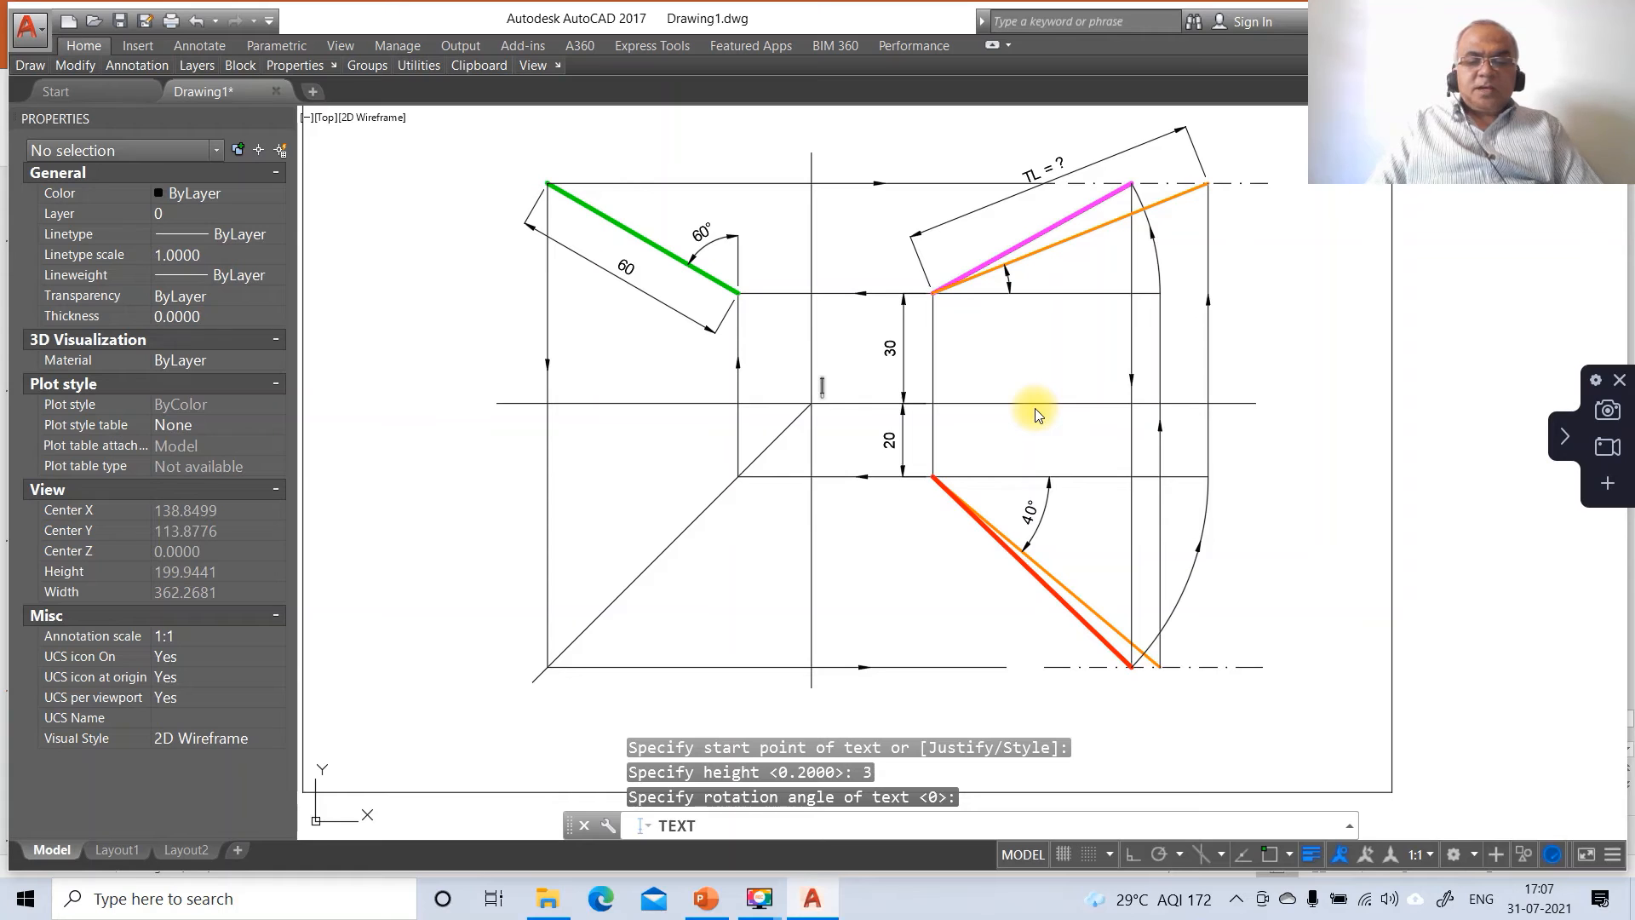
{"action": "type", "text": "VP"}
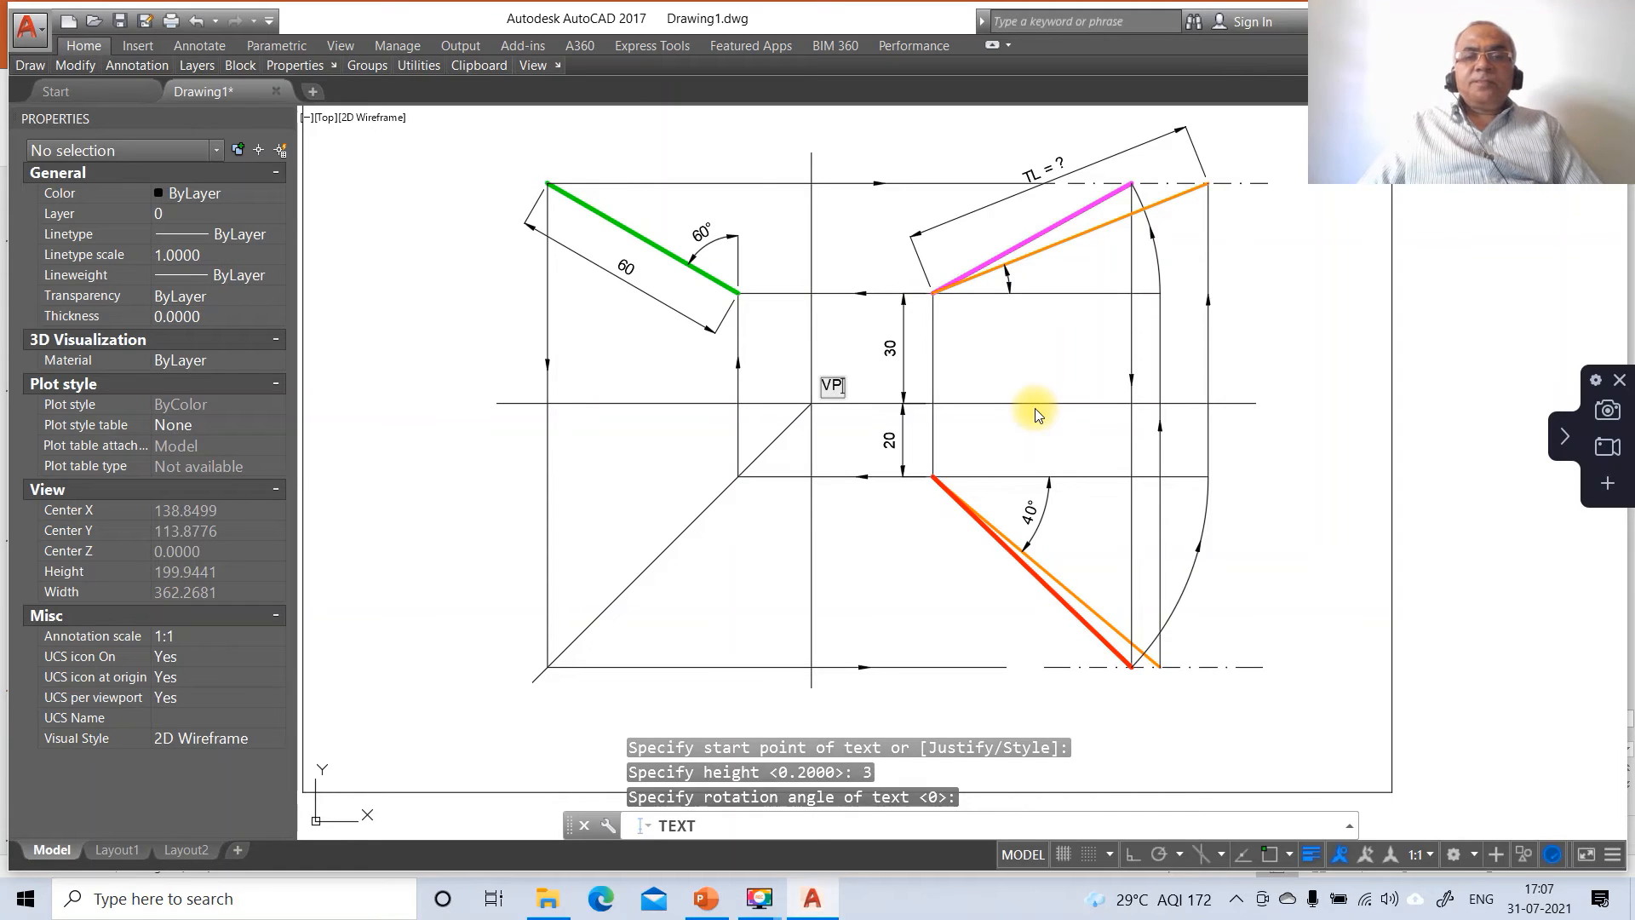
{"action": "left_click", "coordinate": [821, 426]}
{"action": "type", "text": "HP"}
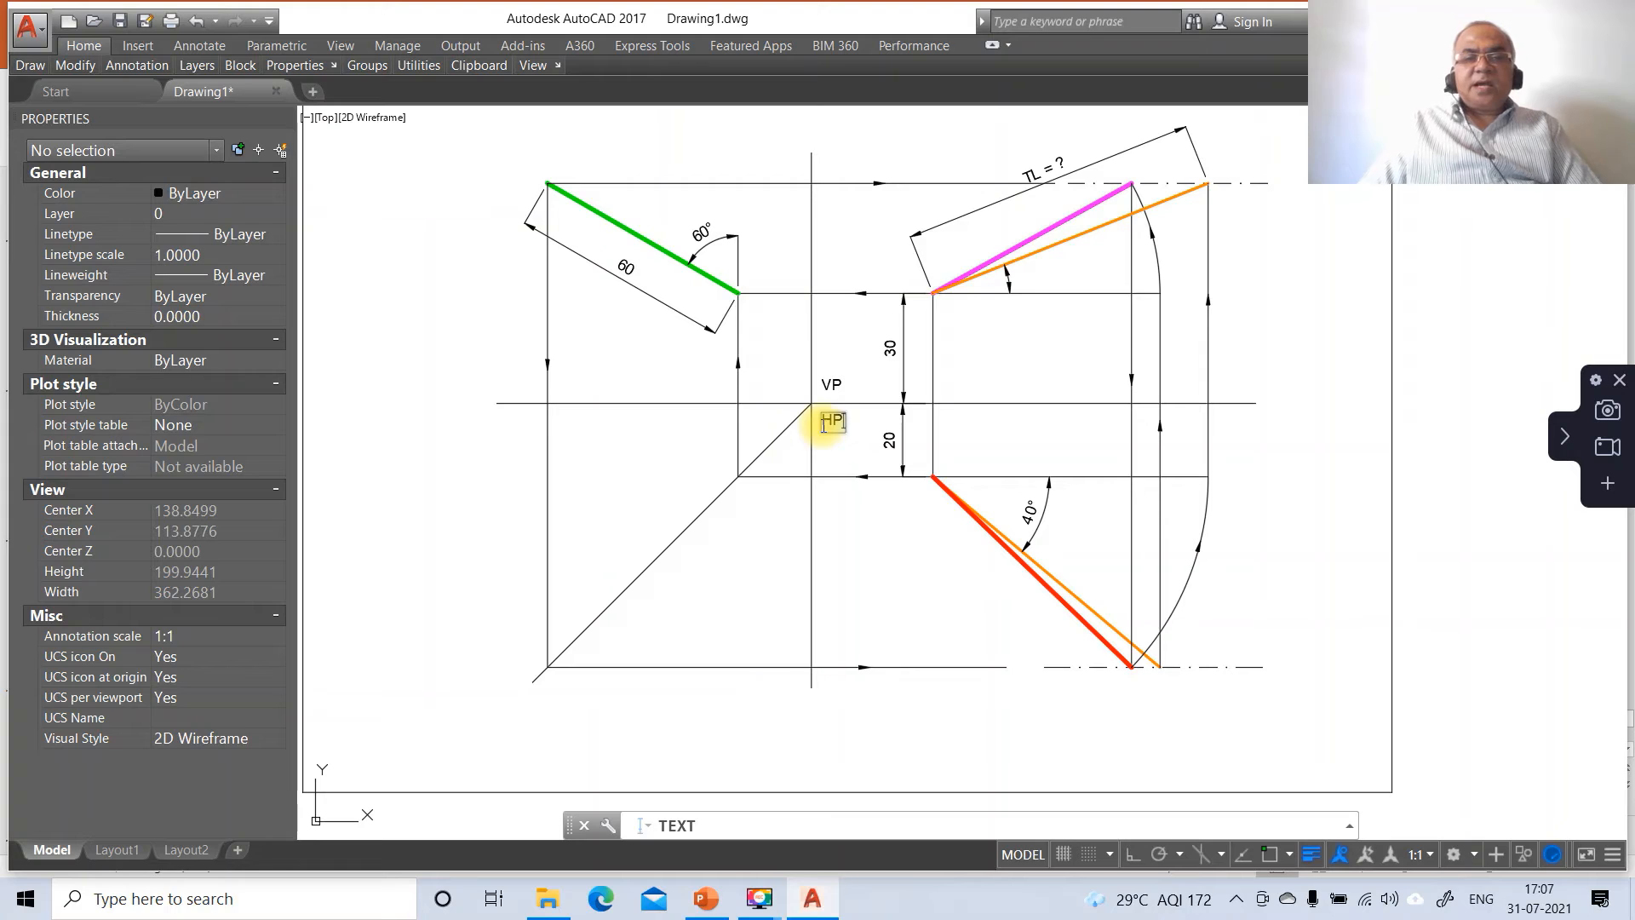
{"action": "left_click", "coordinate": [761, 386]}
{"action": "type", "text": "LPP"}
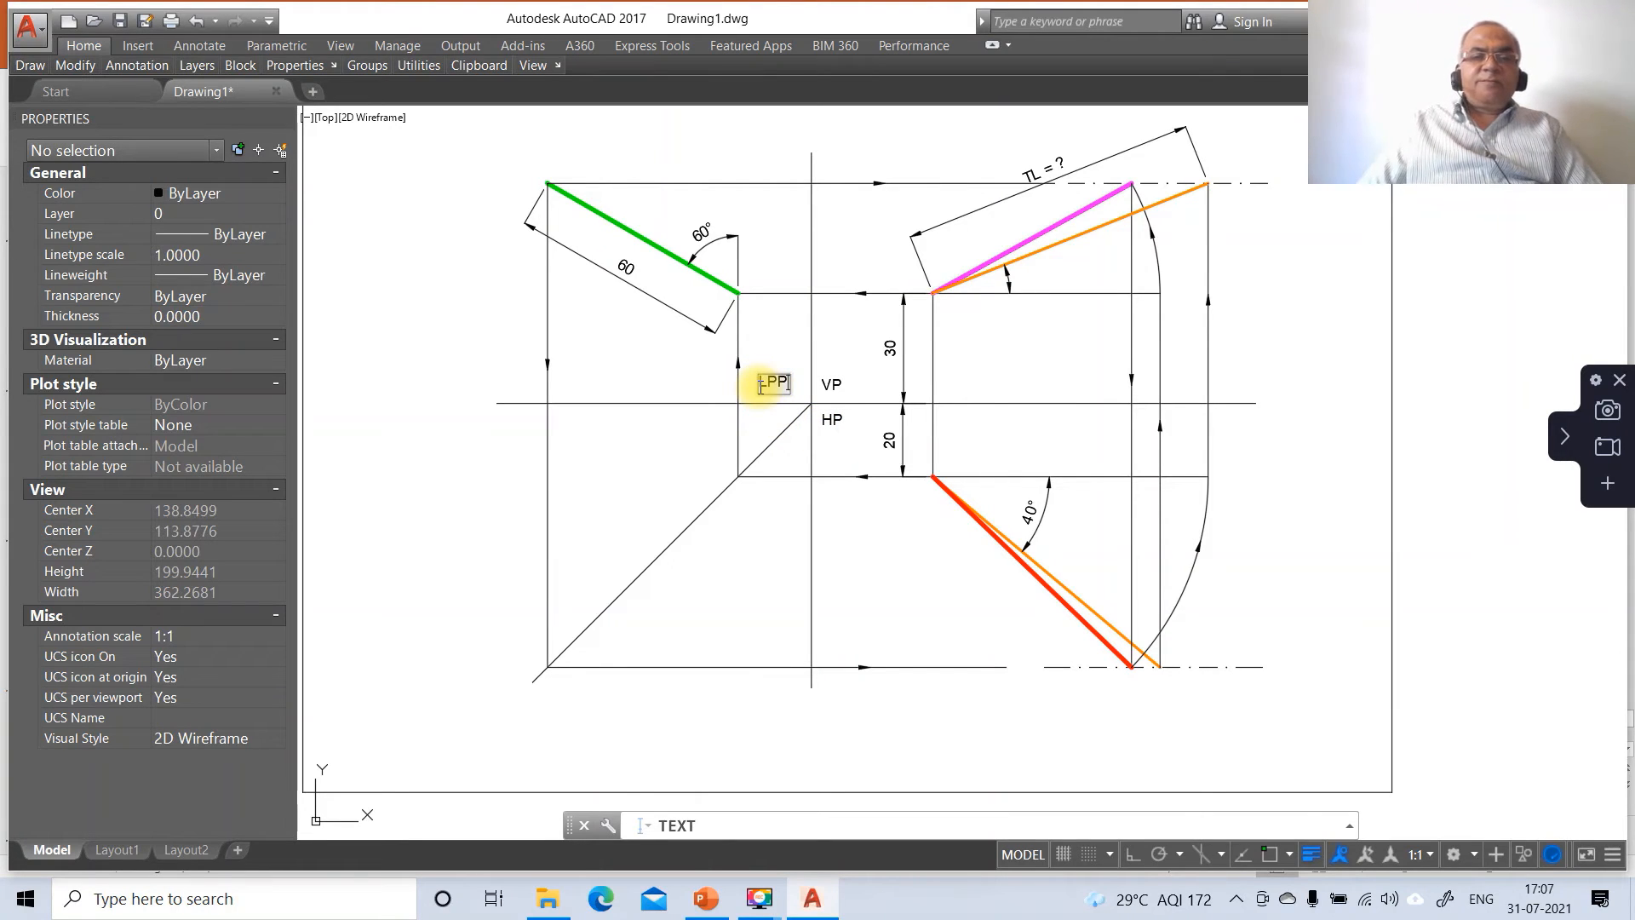
Step: Label the horizontal reference line's ends X and Y, and the vertical reference line's ends X1 and Y1
{"action": "left_click", "coordinate": [475, 409]}
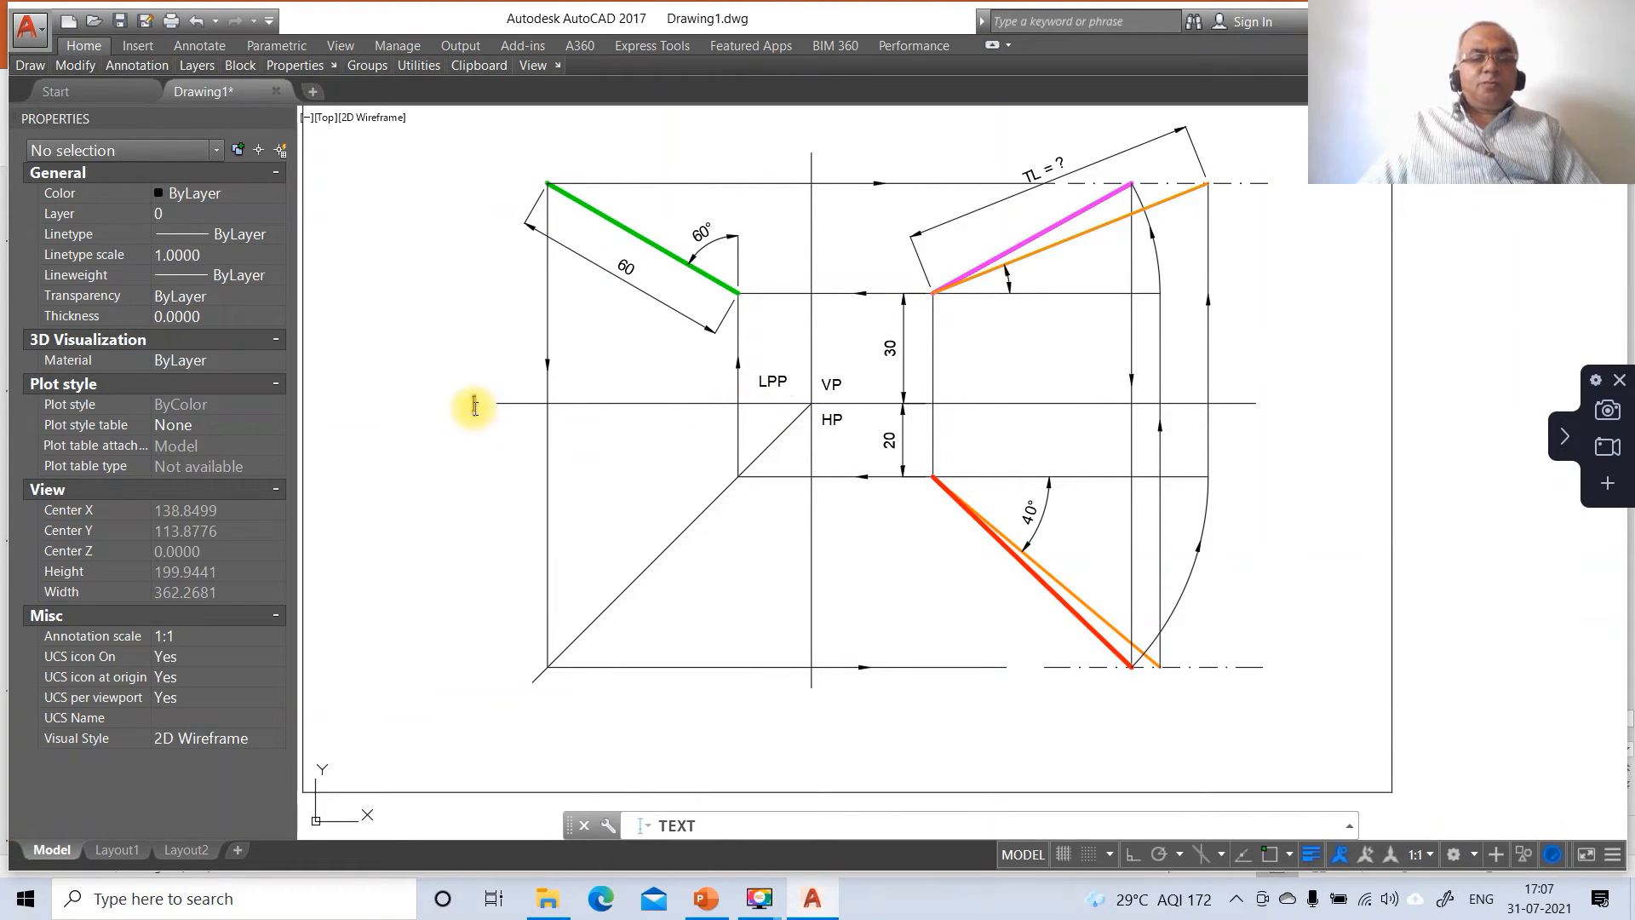
{"action": "left_click", "coordinate": [1261, 407]}
{"action": "type", "text": "Y"}
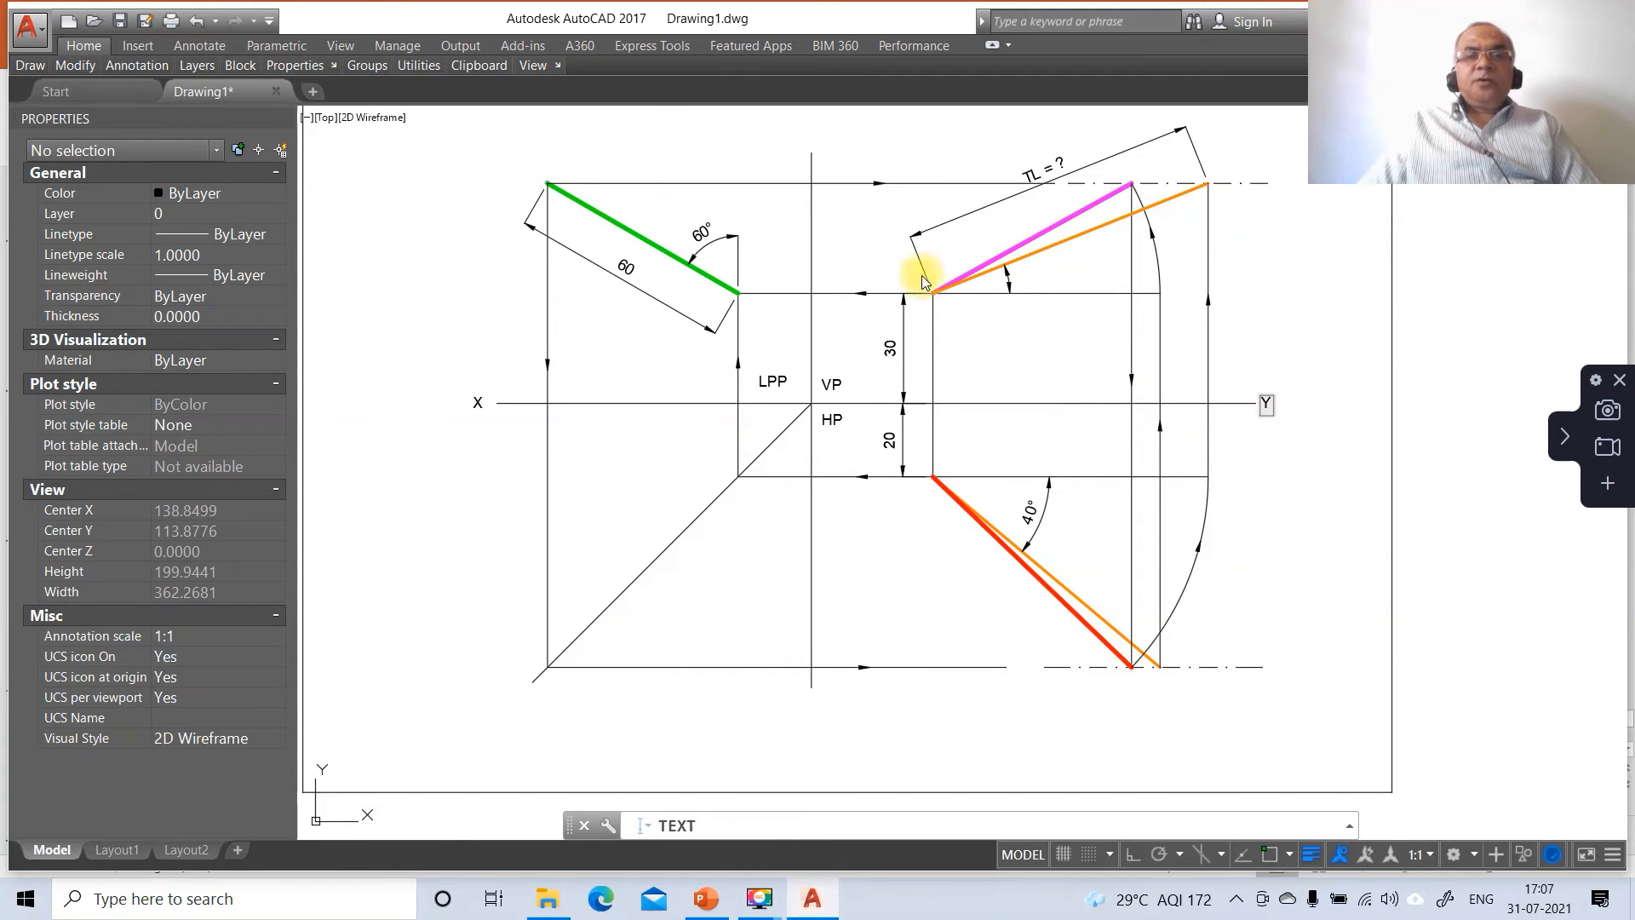
{"action": "left_click", "coordinate": [803, 135]}
{"action": "type", "text": "X1"}
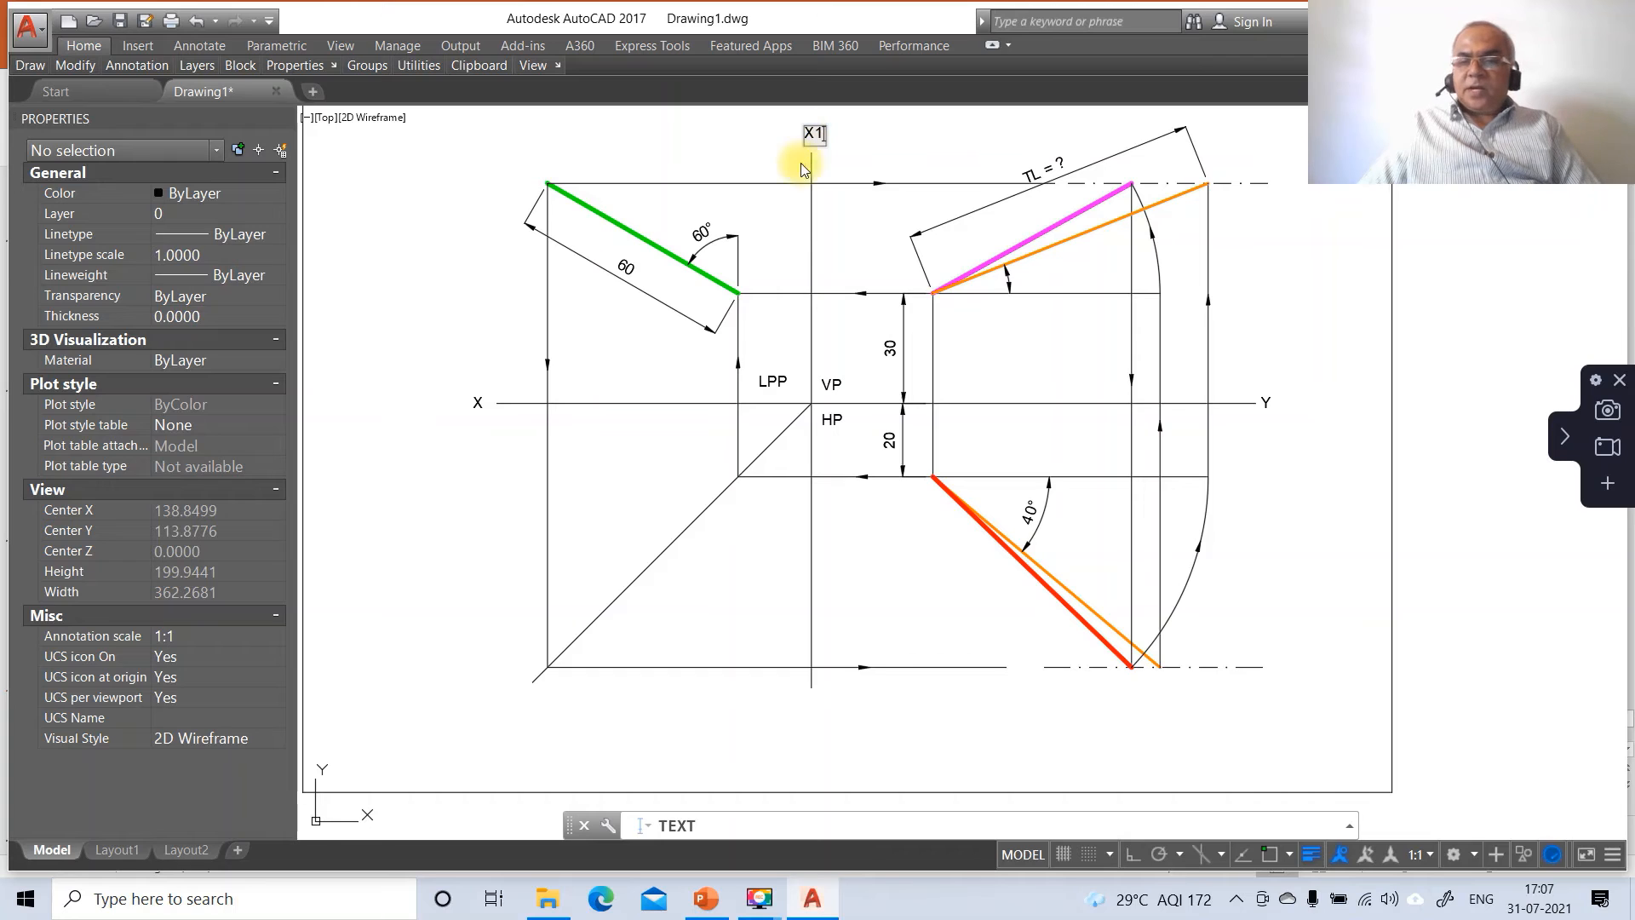
{"action": "left_click", "coordinate": [807, 711]}
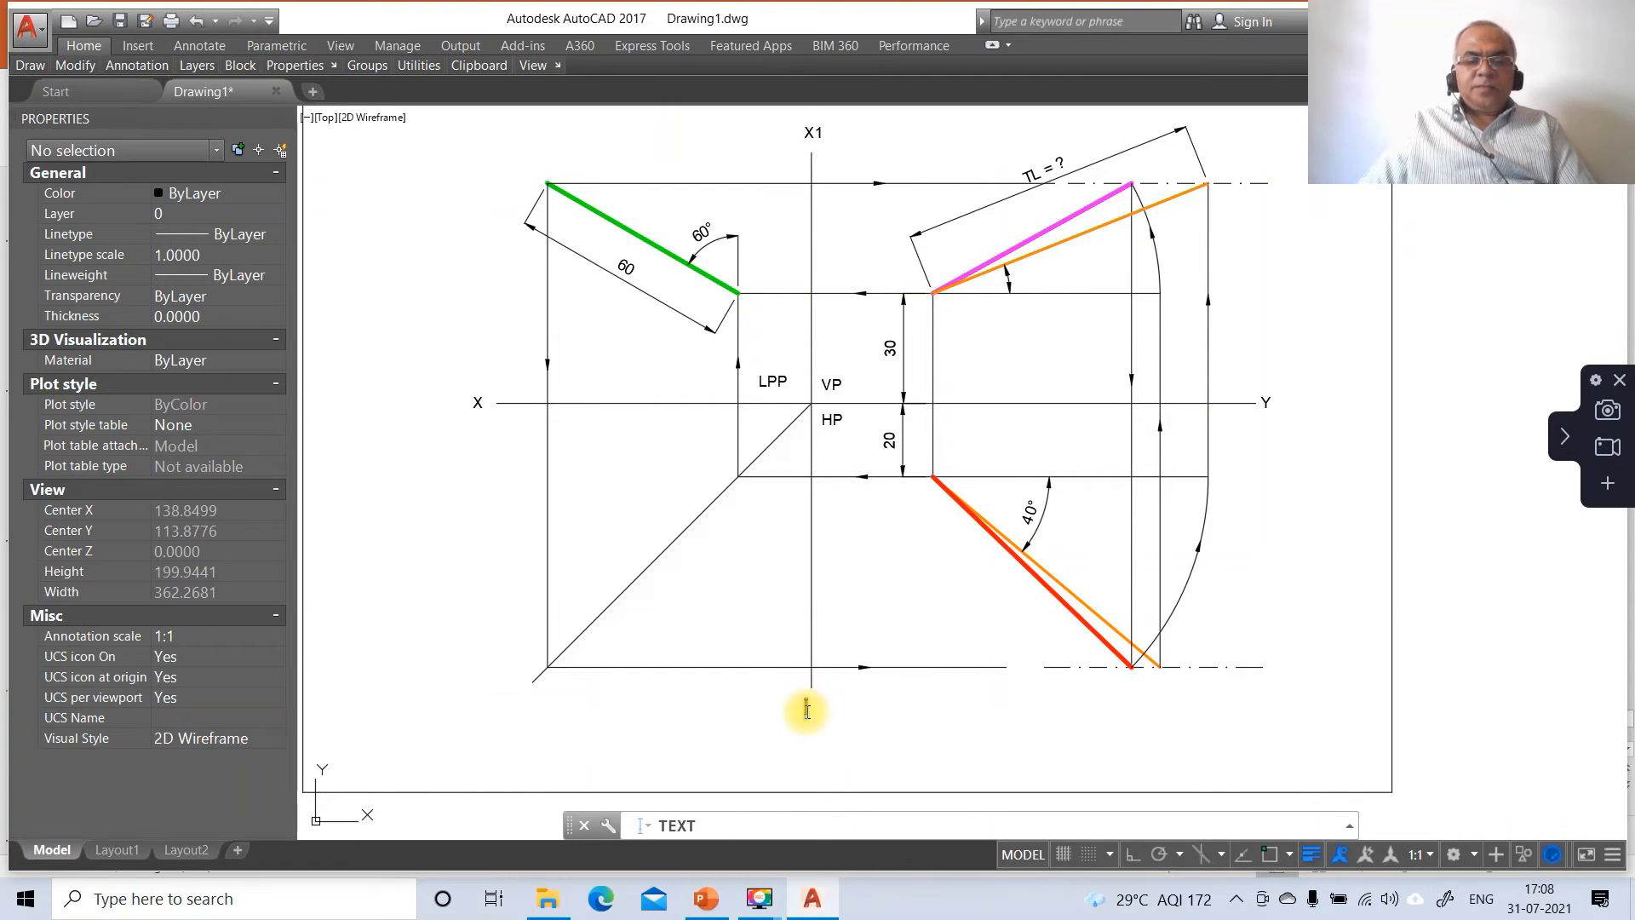
{"action": "type", "text": "Y1"}
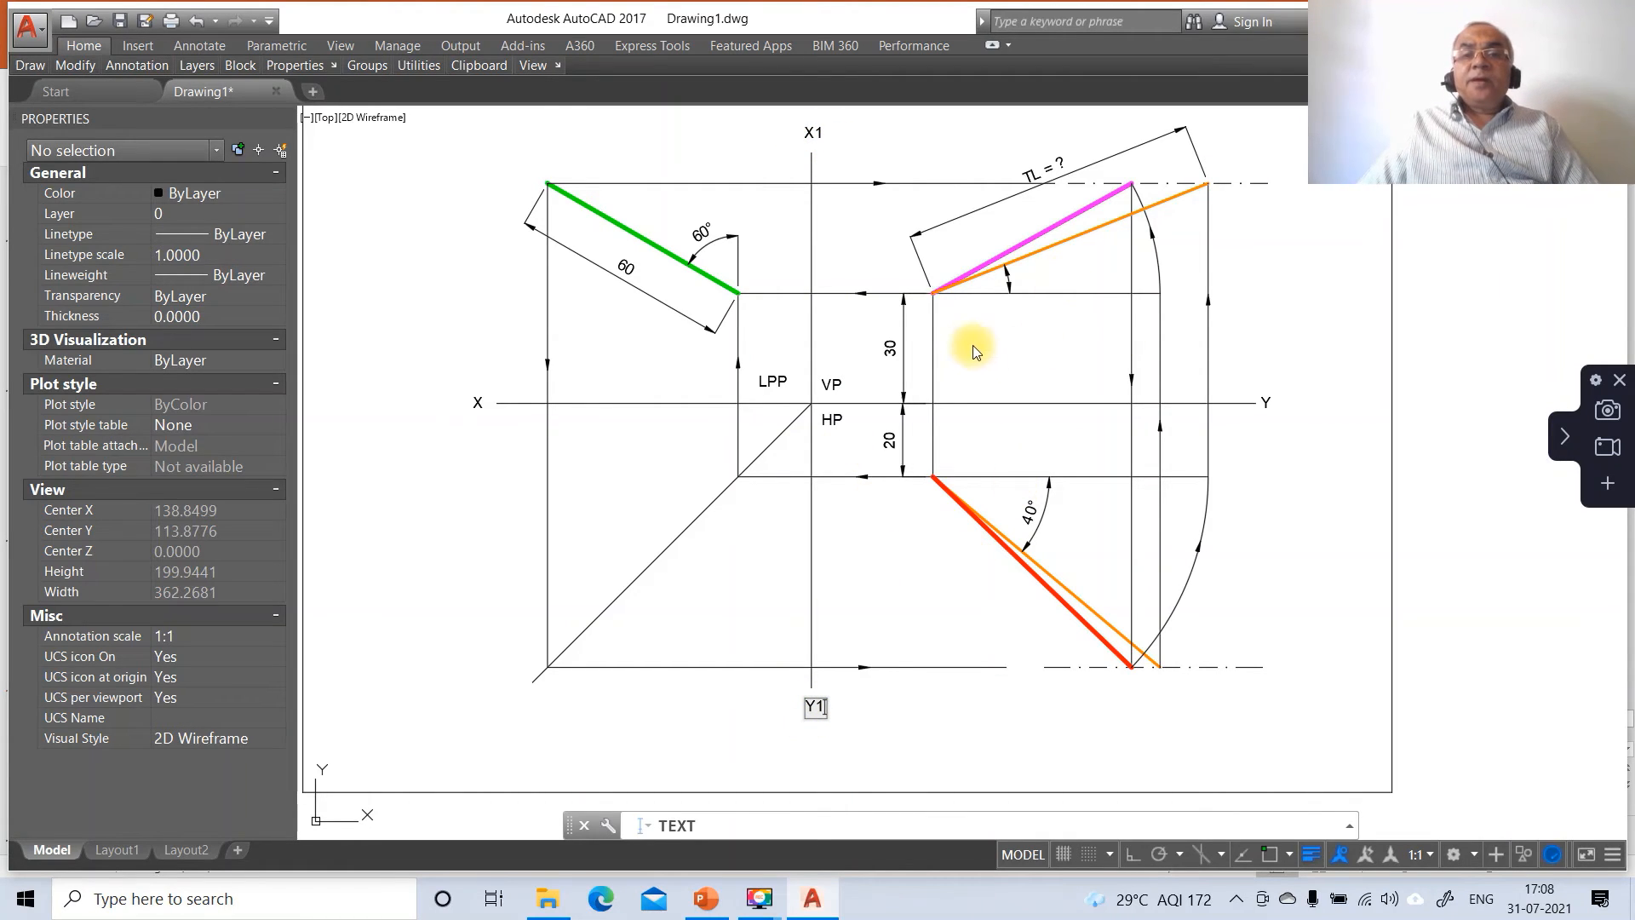
Step: Label the A end of the orange lines "(A)" in both the front view and the top view
{"action": "left_click", "coordinate": [921, 320]}
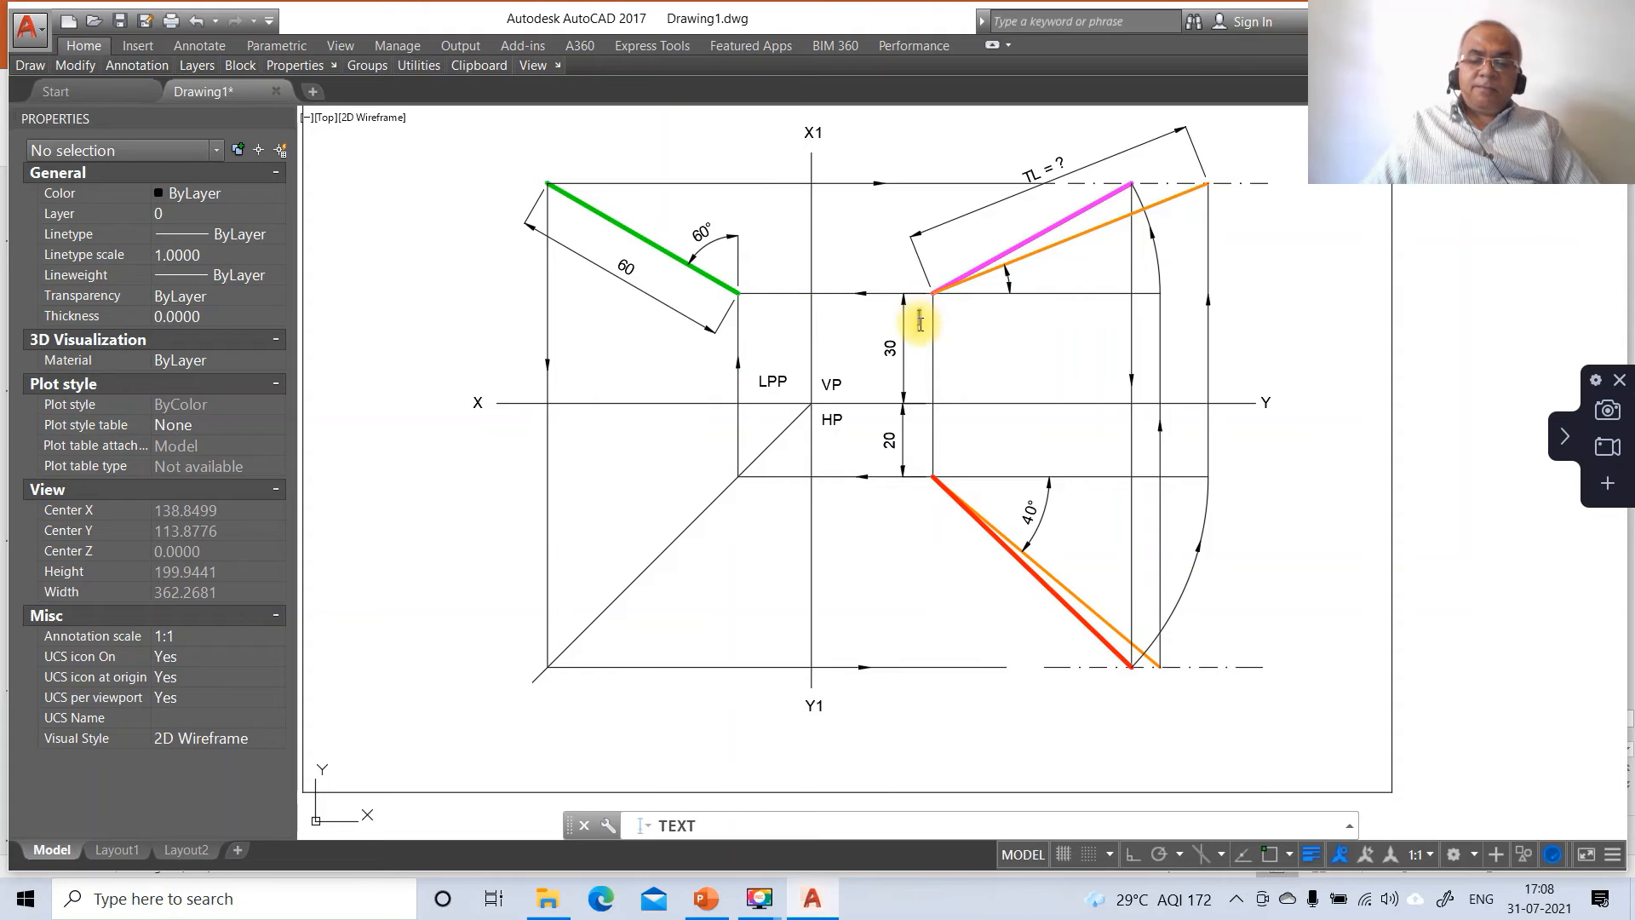
{"action": "type", "text": "A"}
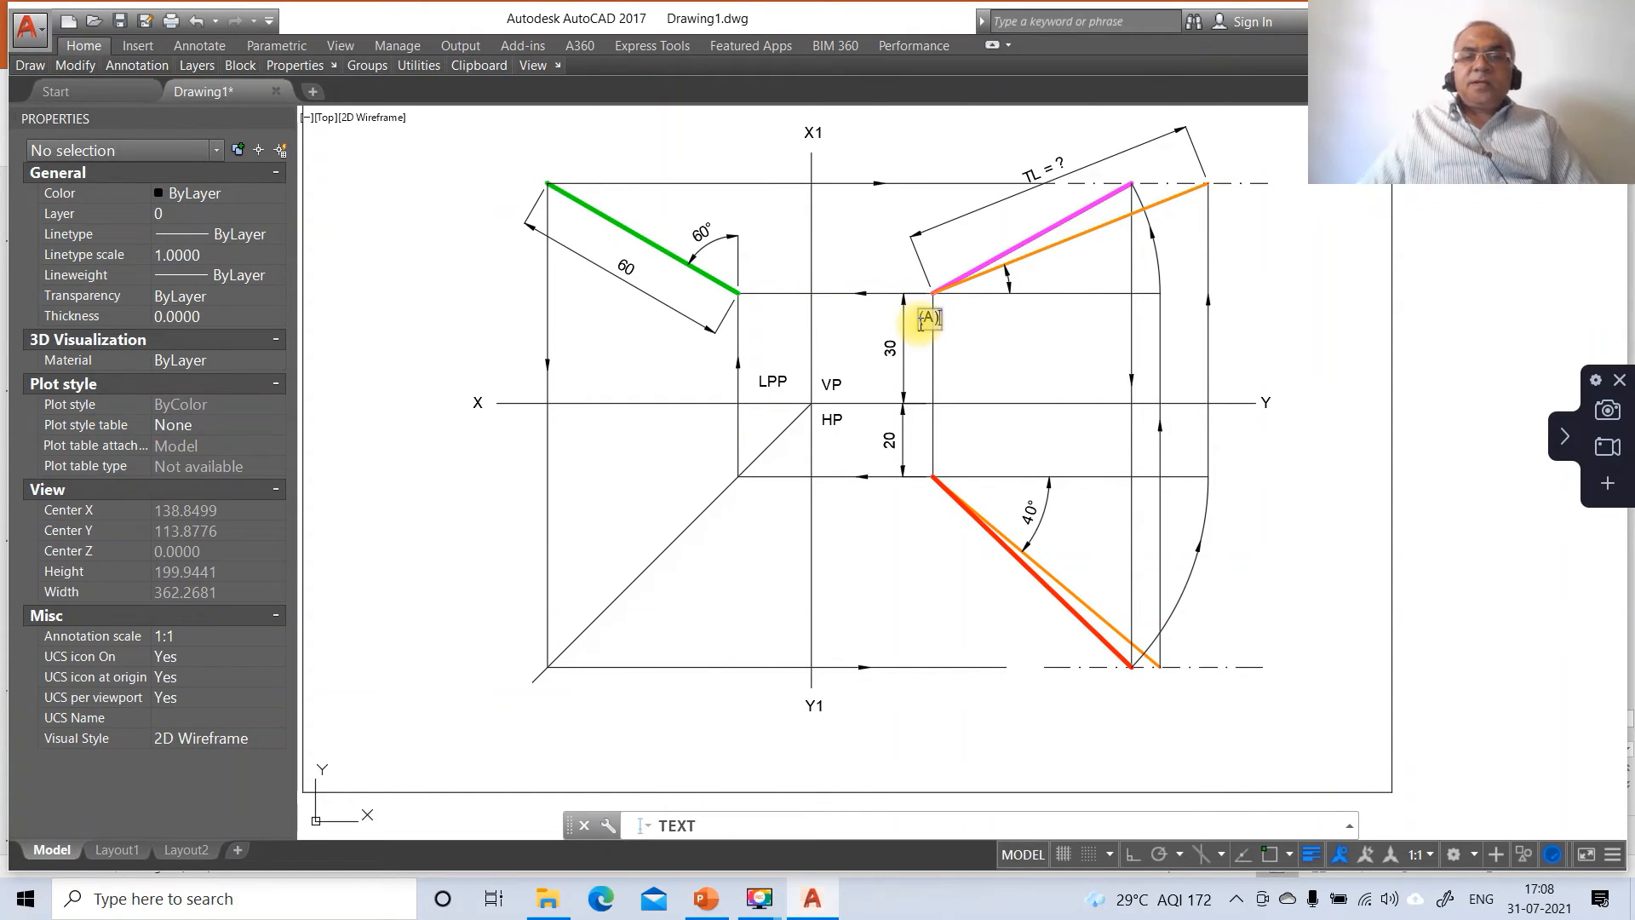
{"action": "left_click", "coordinate": [916, 467]}
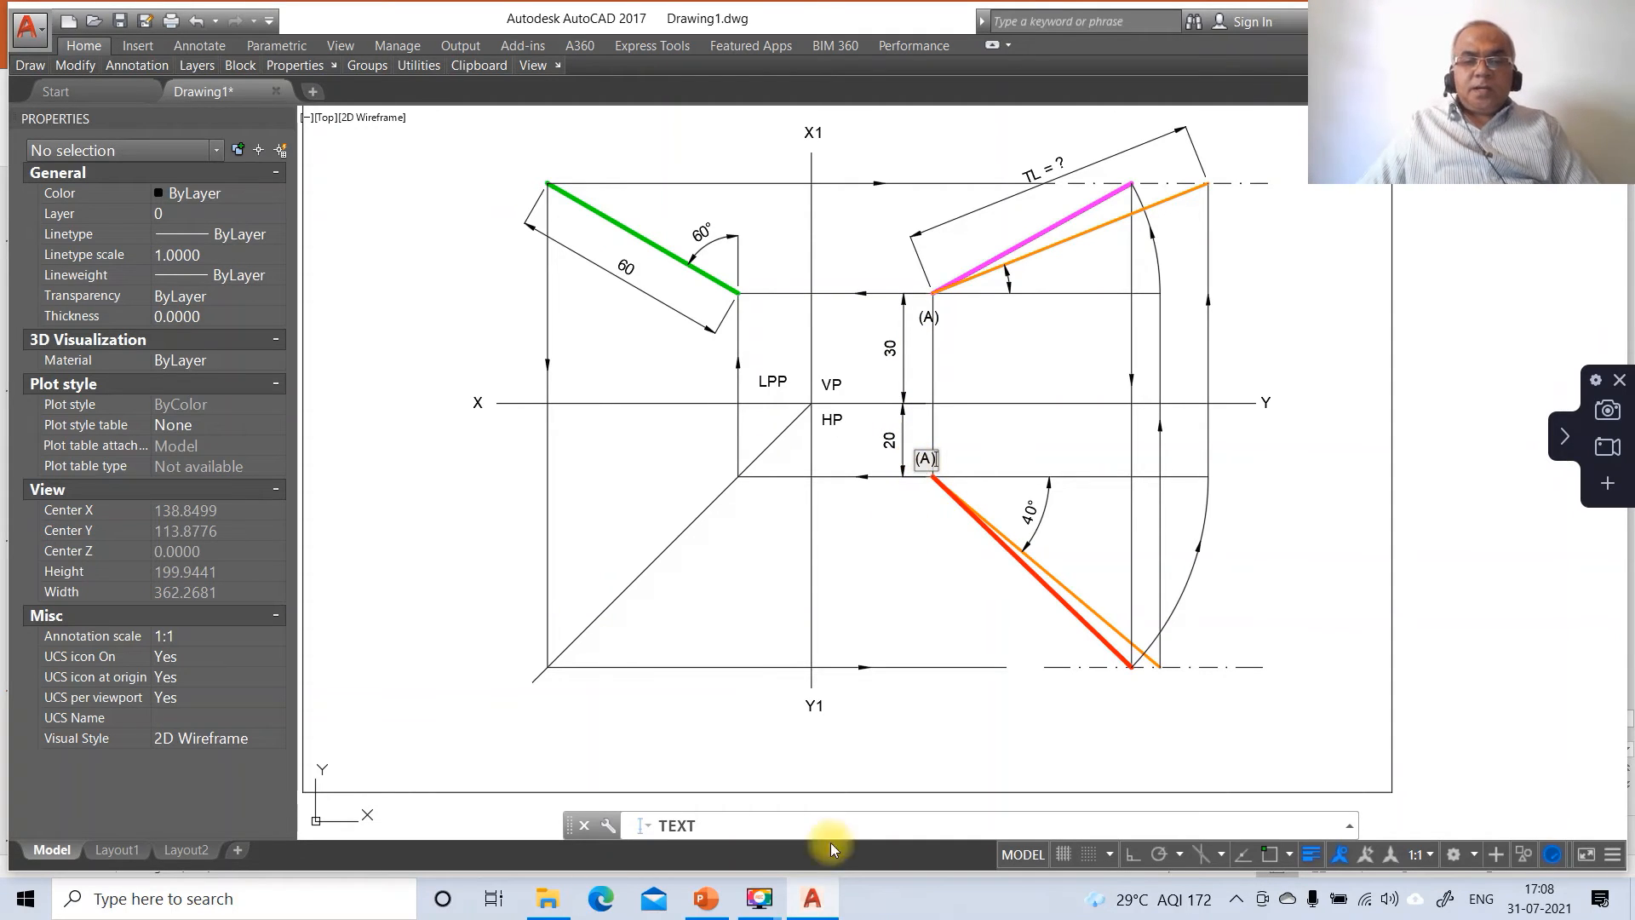
Step: Check the PowerPoint solution slide, and in AutoCAD label the lower orange line's far end "(B)" and the lower dash-dot line "LOCUS OF B"
{"action": "left_click", "coordinate": [706, 898]}
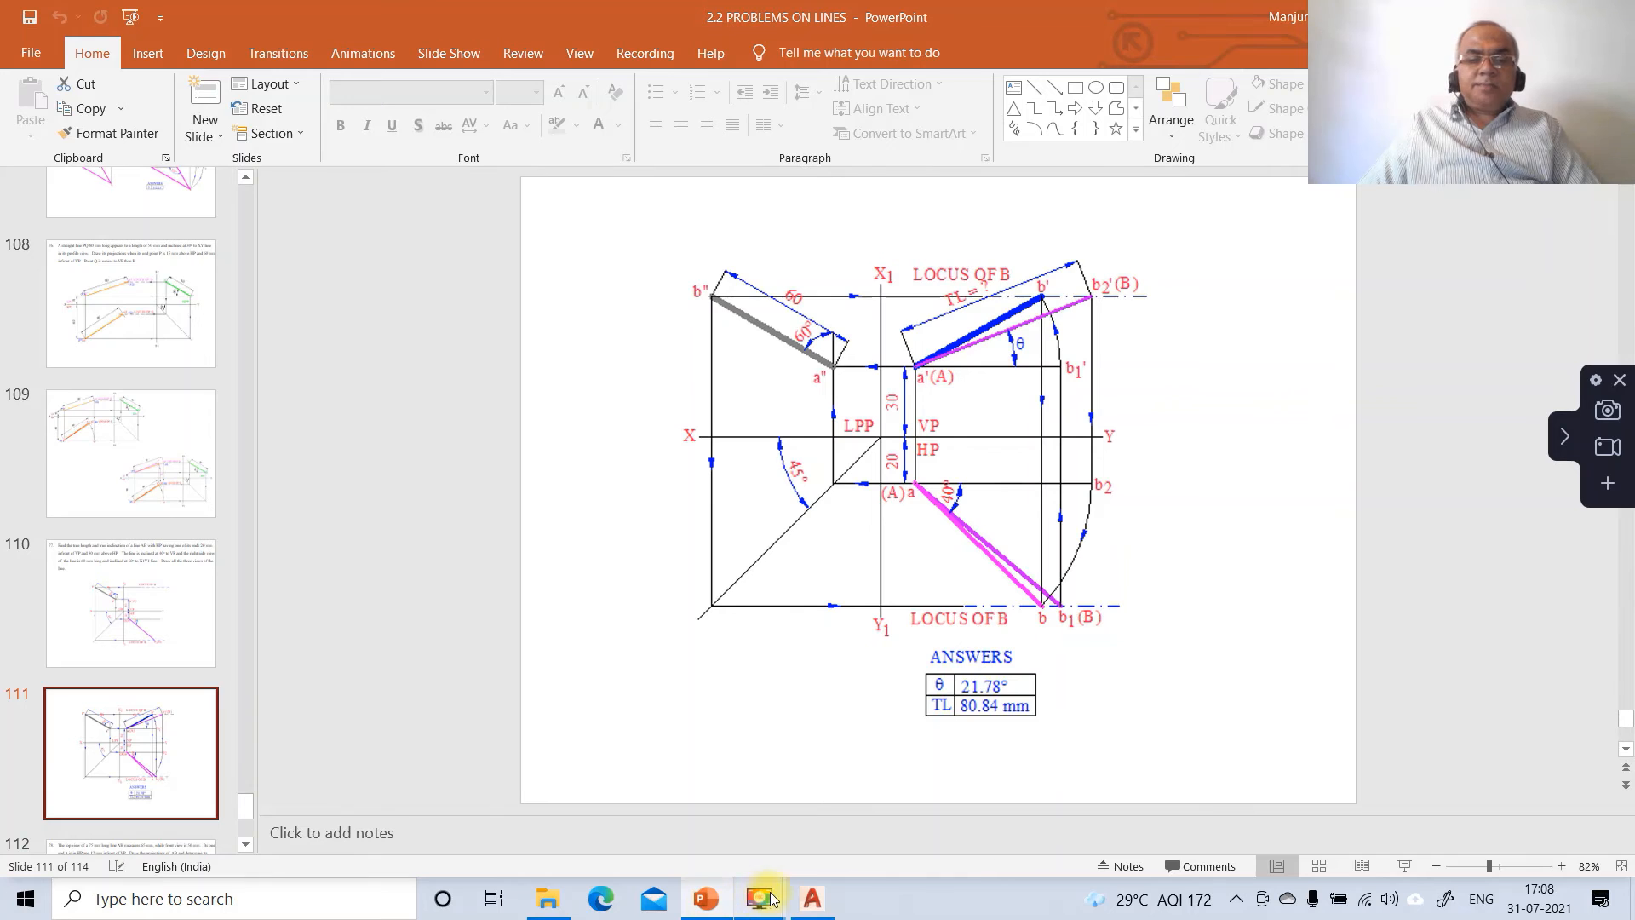
{"action": "left_click", "coordinate": [812, 899]}
{"action": "left_click", "coordinate": [1164, 698]}
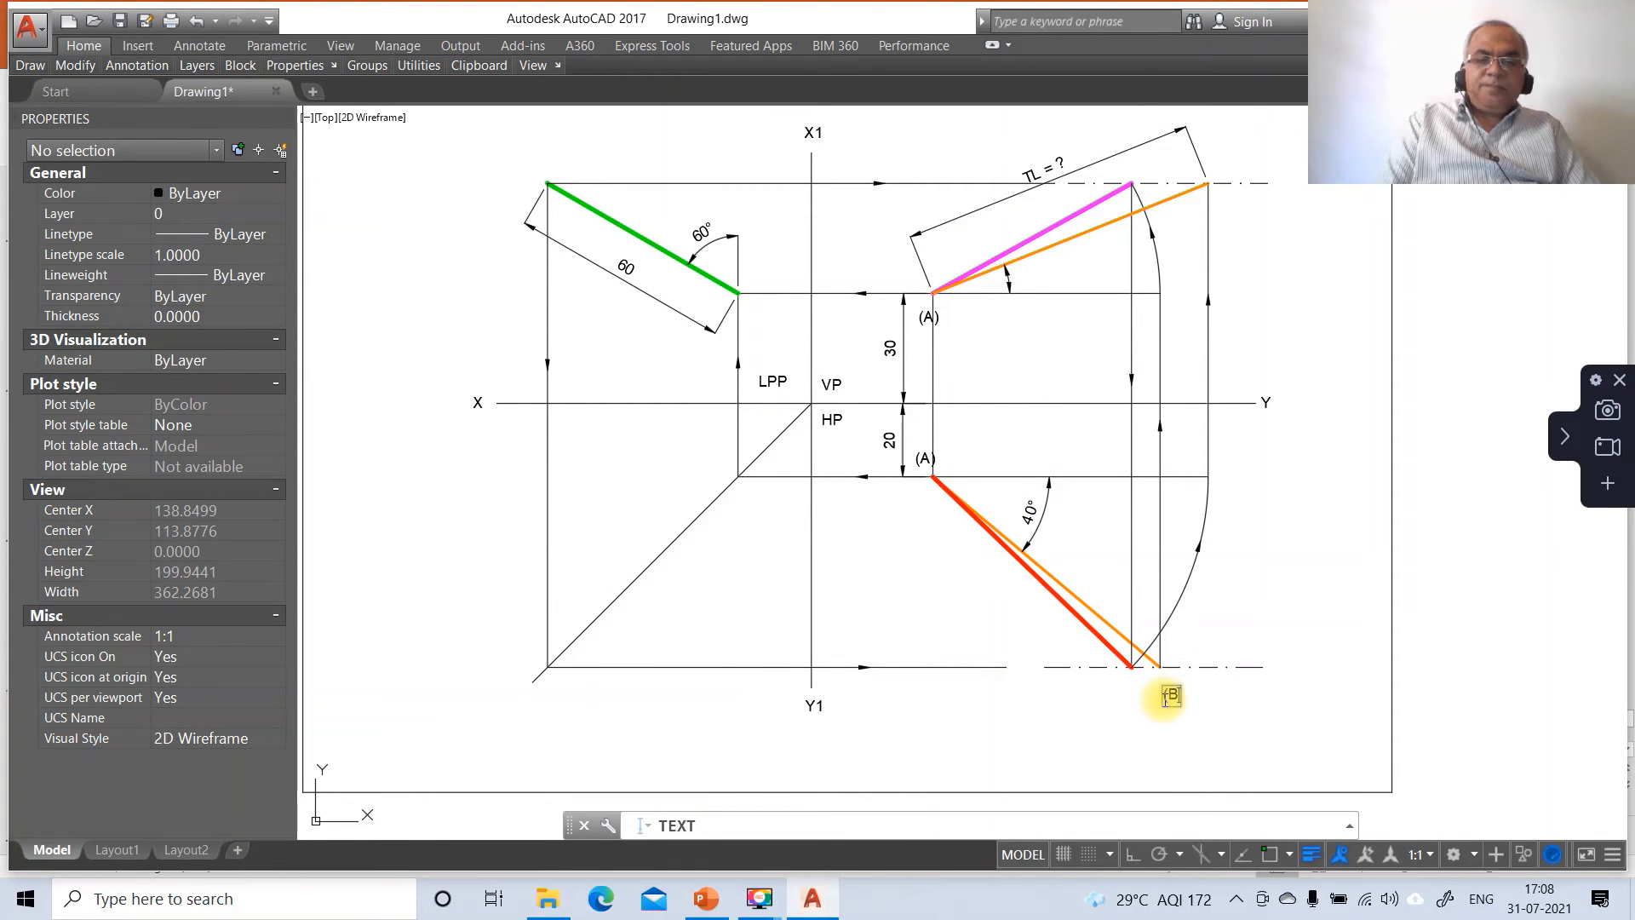
{"action": "left_click", "coordinate": [1183, 654]}
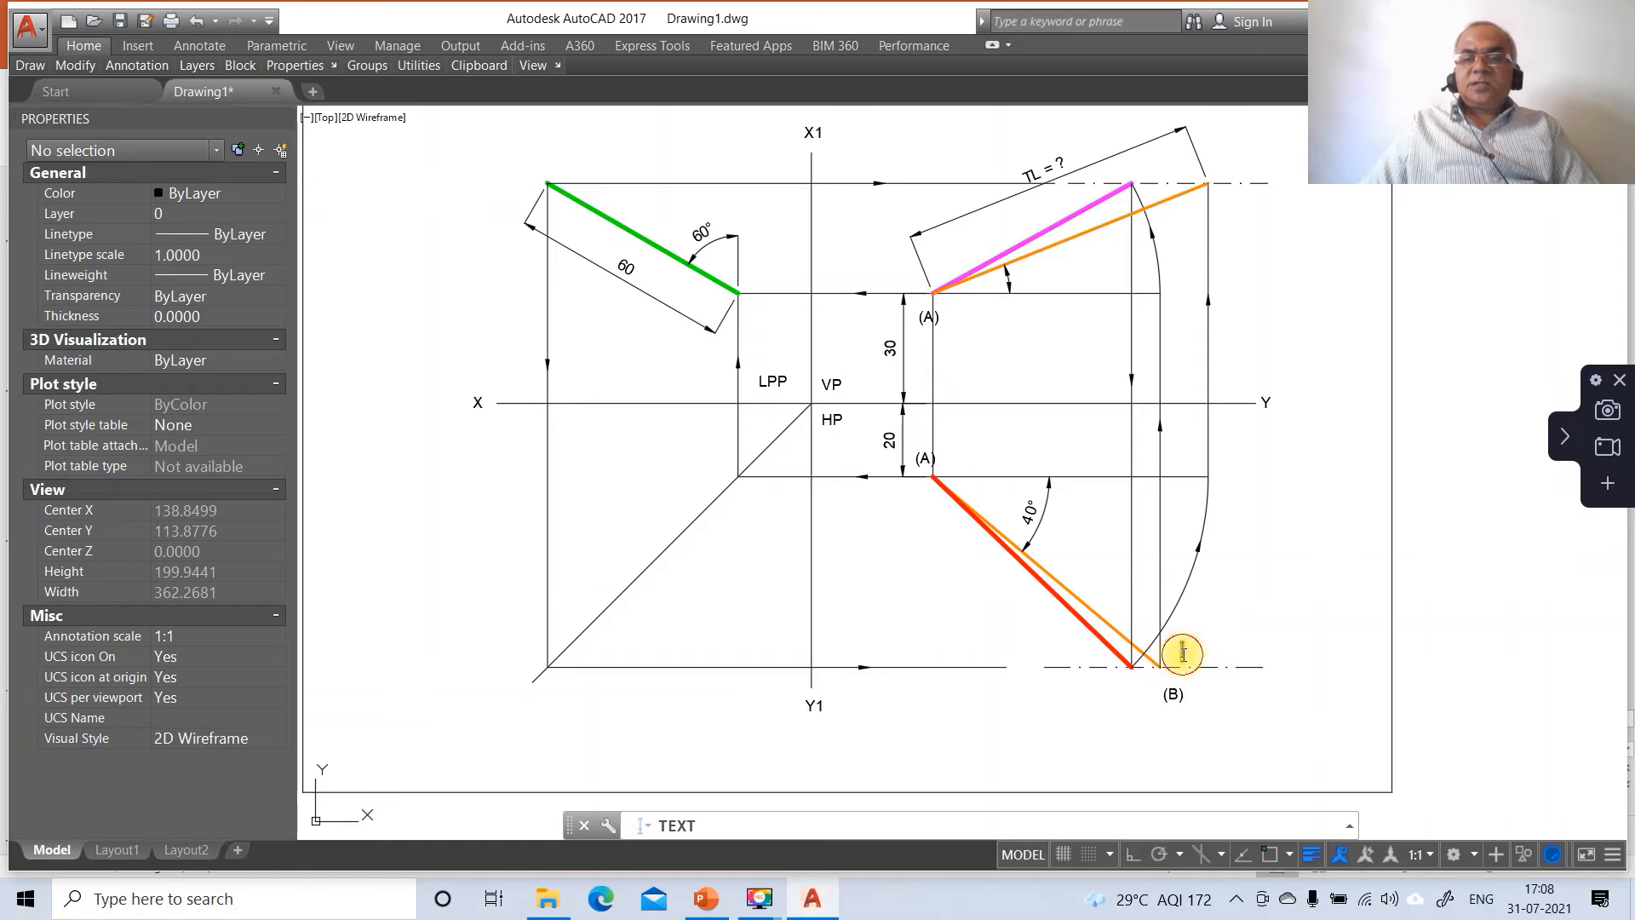
{"action": "type", "text": "LOCU"}
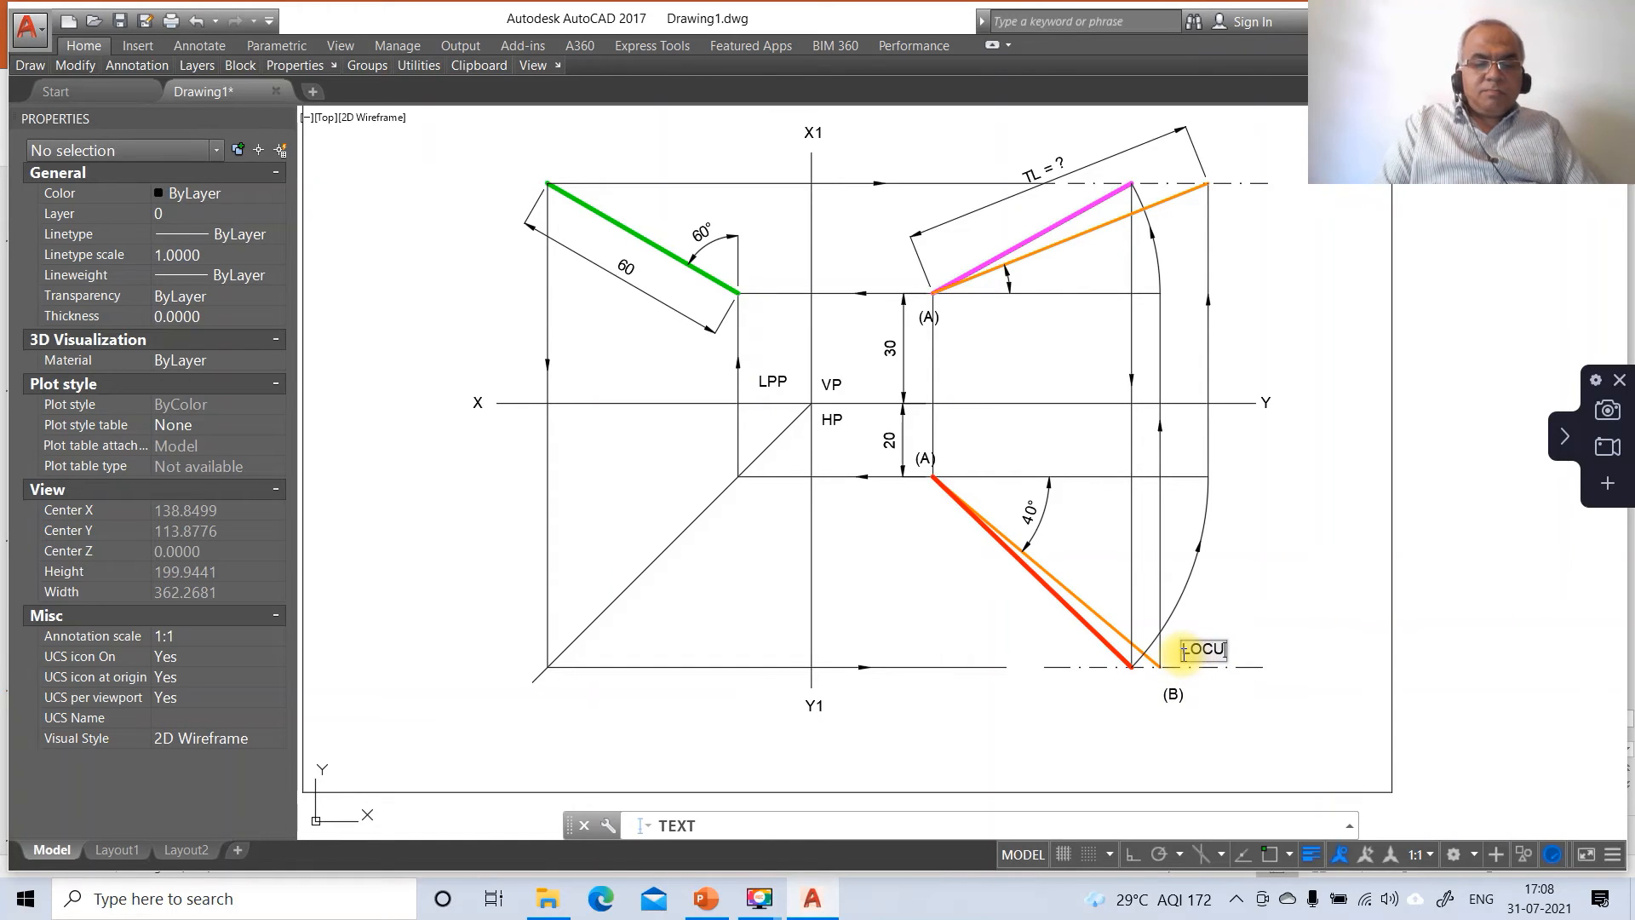
{"action": "type", "text": "S OF B"}
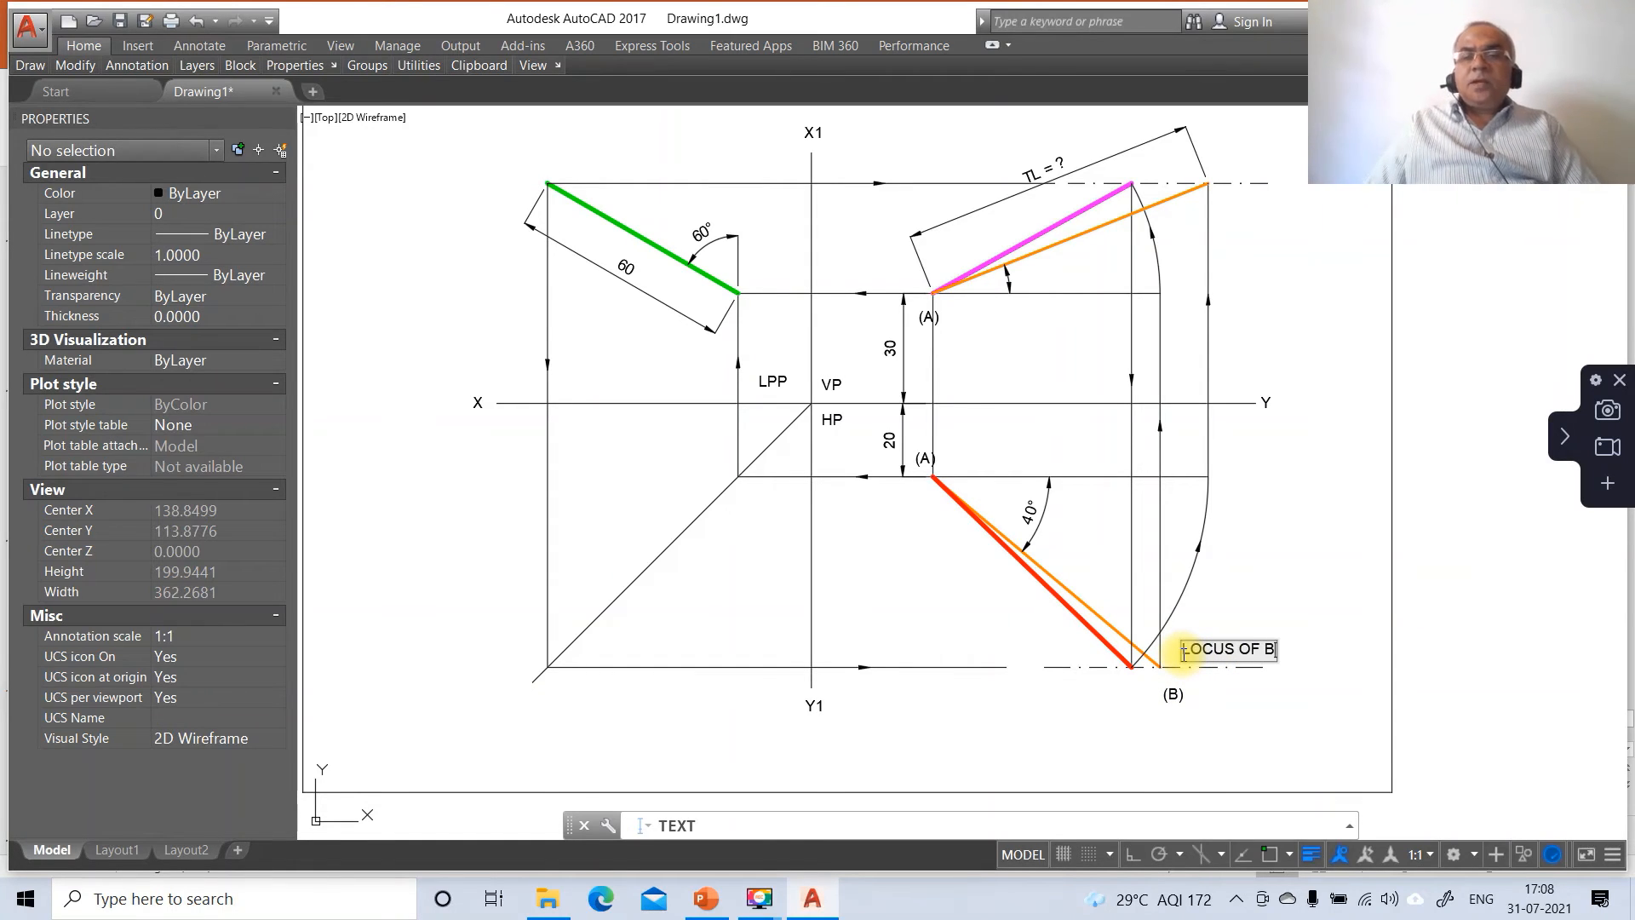
Step: Label the upper orange line's far end "(B)" and the upper dash-dot line "LOCUS OF B"
{"action": "left_click", "coordinate": [1223, 213]}
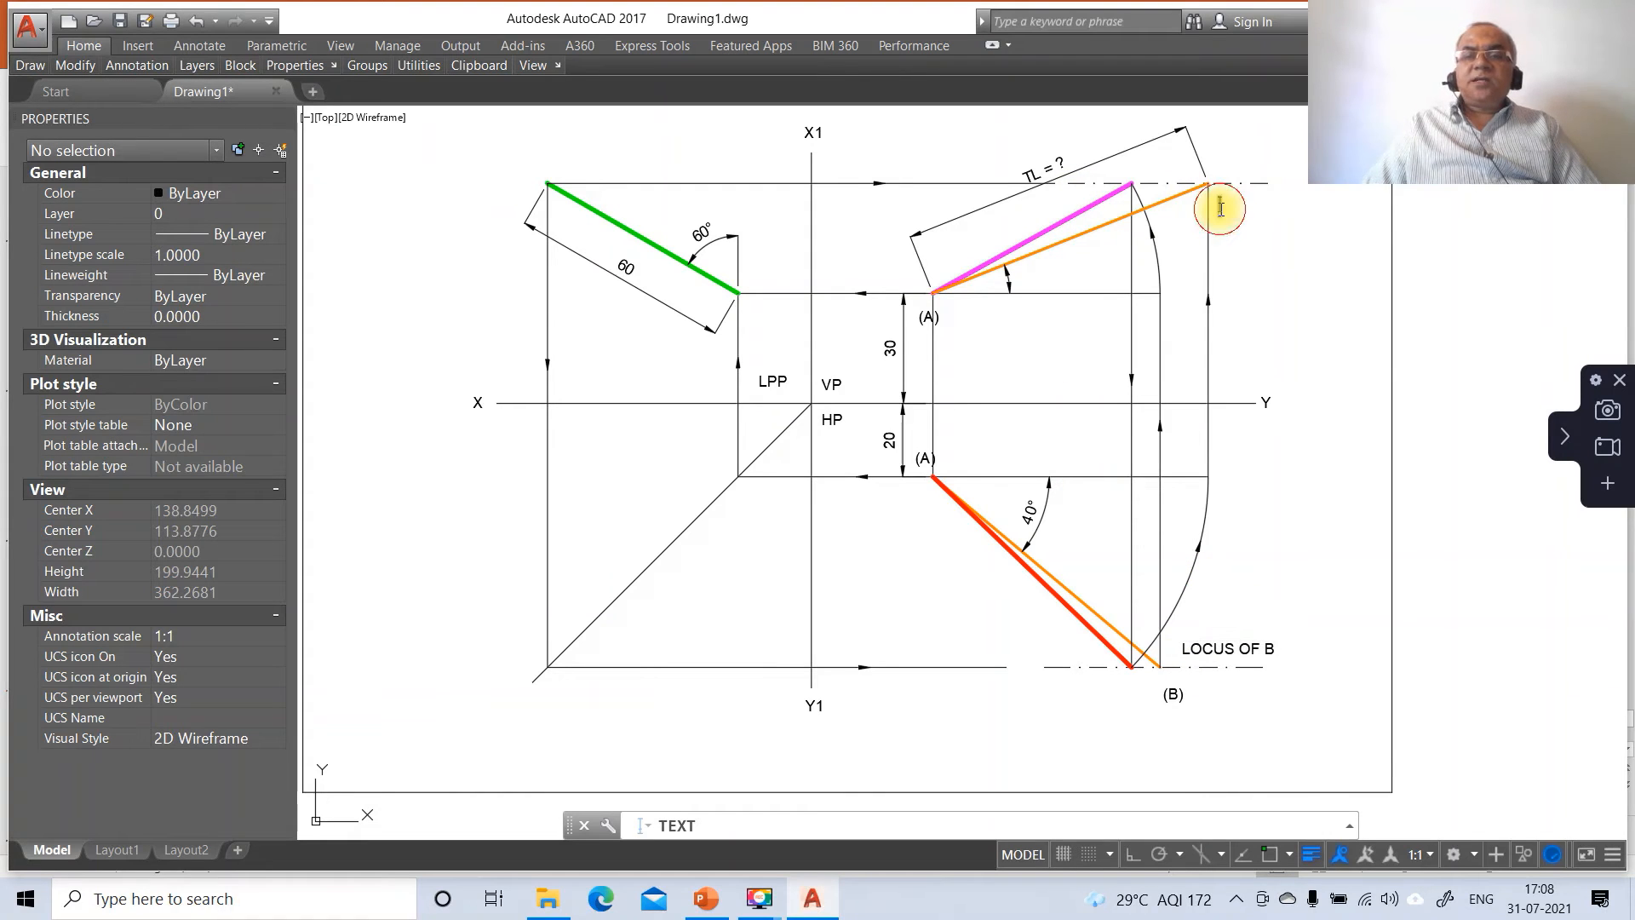
{"action": "type", "text": "(B"}
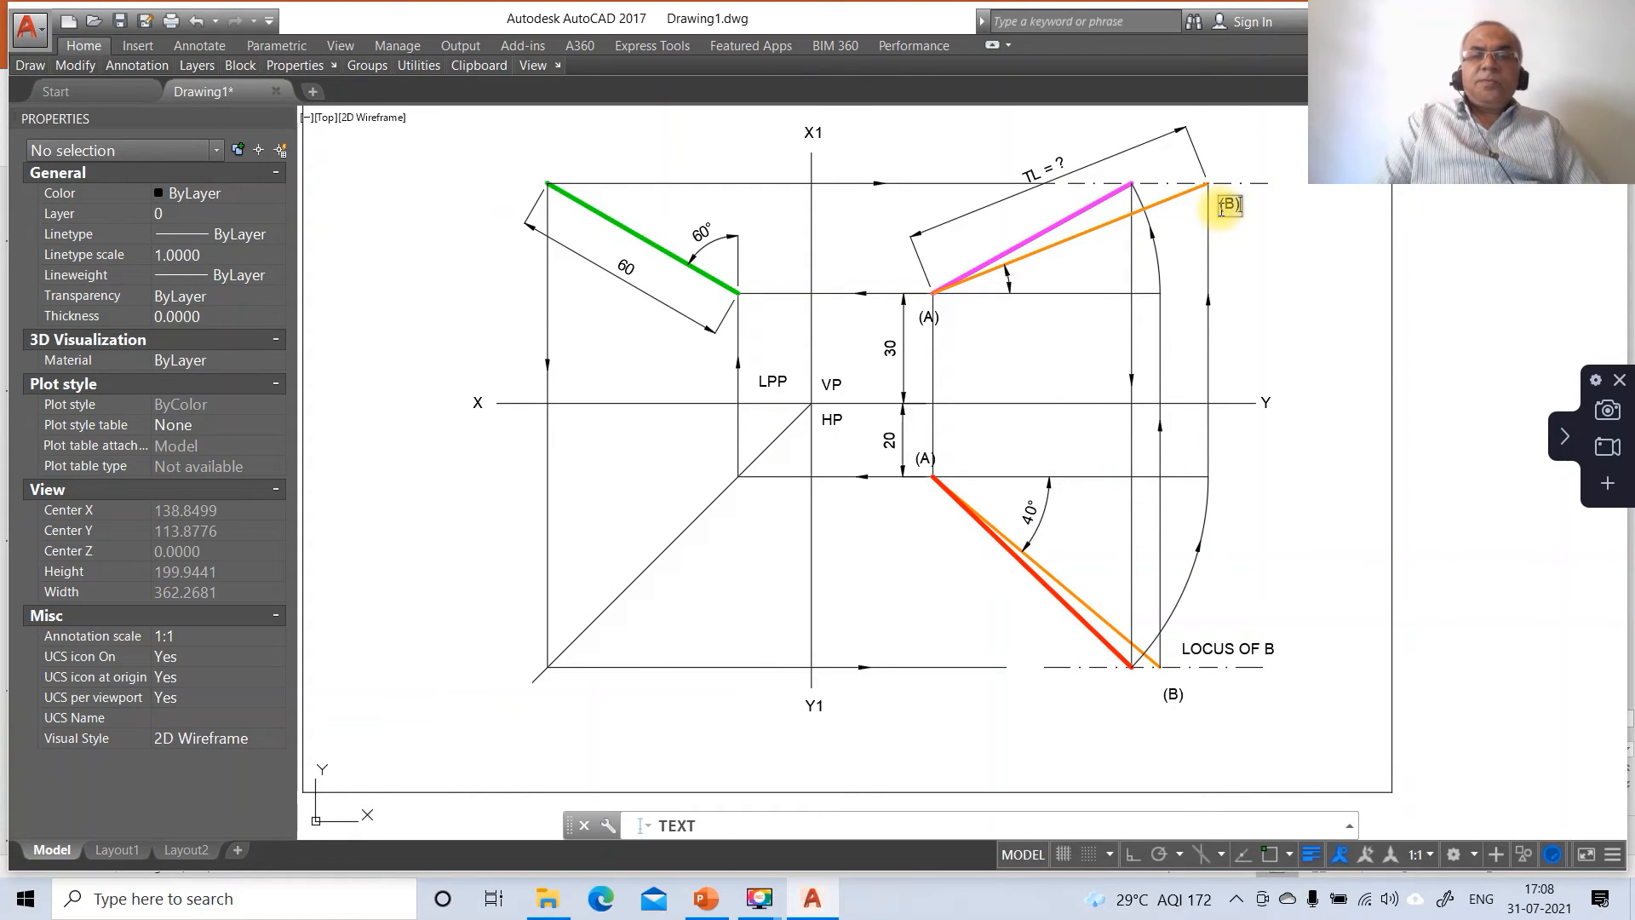
{"action": "left_click", "coordinate": [1224, 172]}
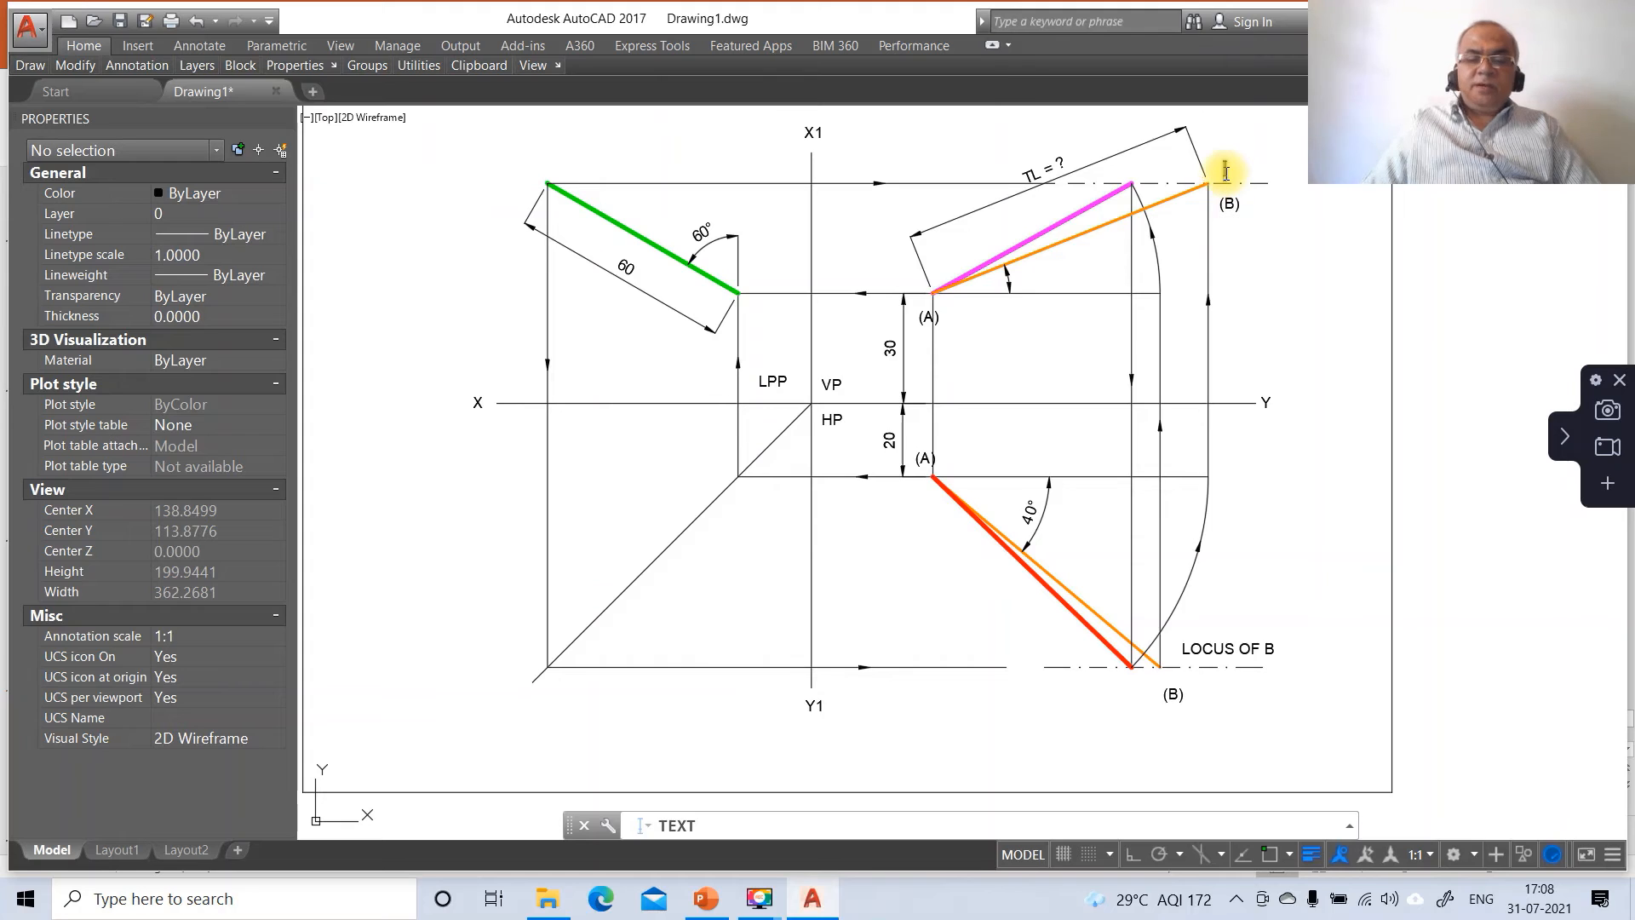
{"action": "type", "text": "LOCUS OF"}
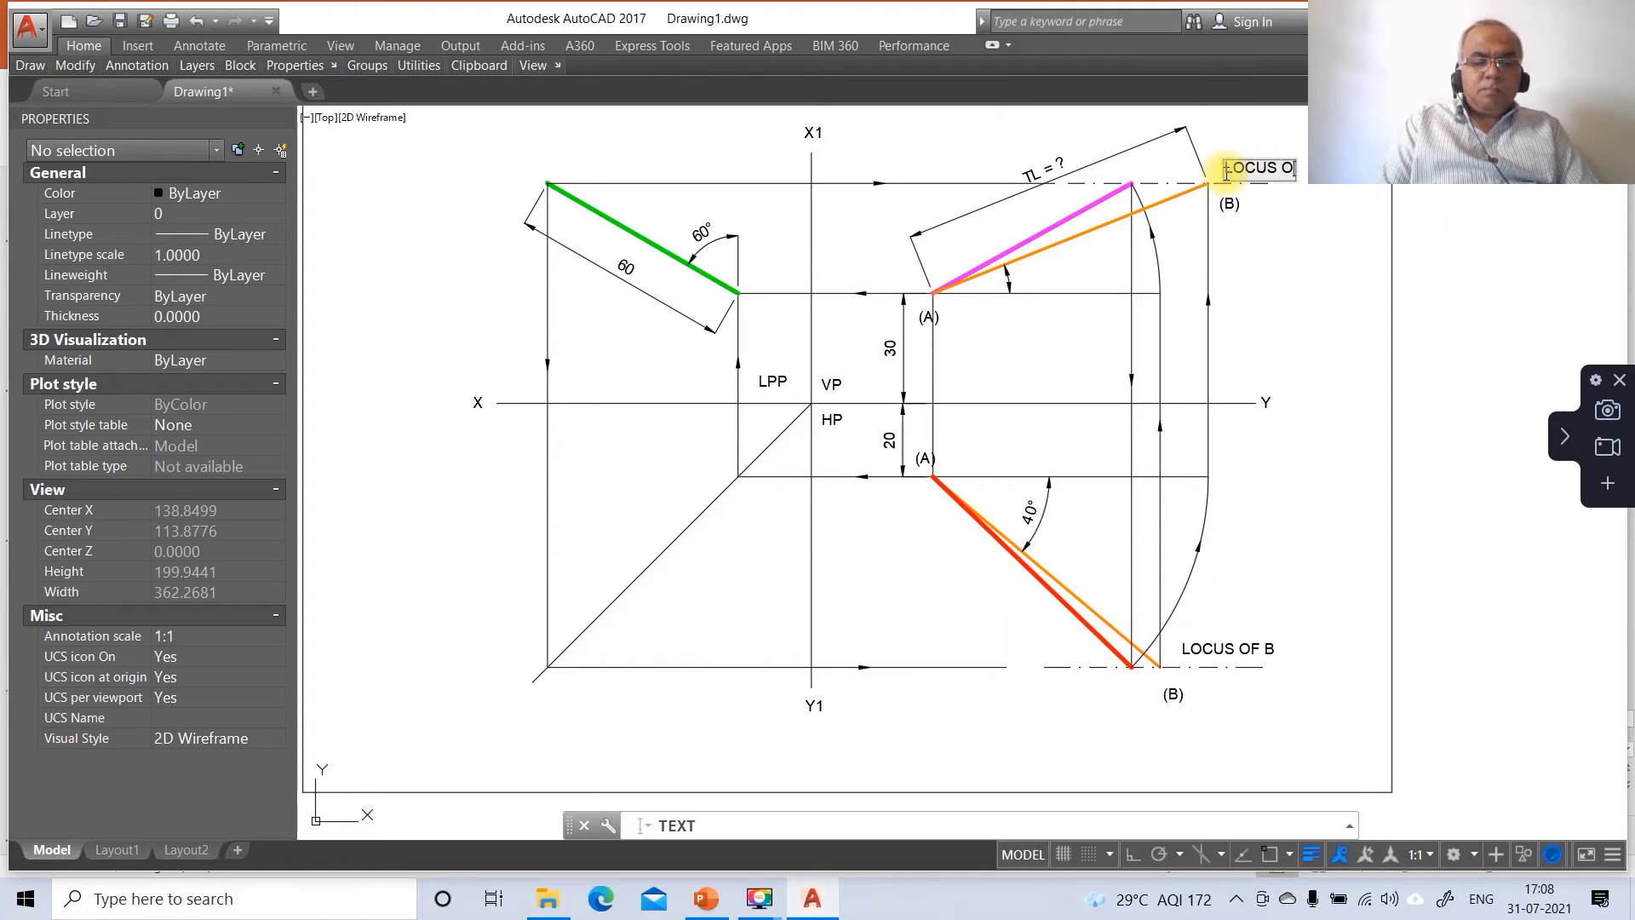
Step: Label end A as a' in the front view, a in the top view and a" at the green side view line
{"action": "left_click", "coordinate": [950, 314]}
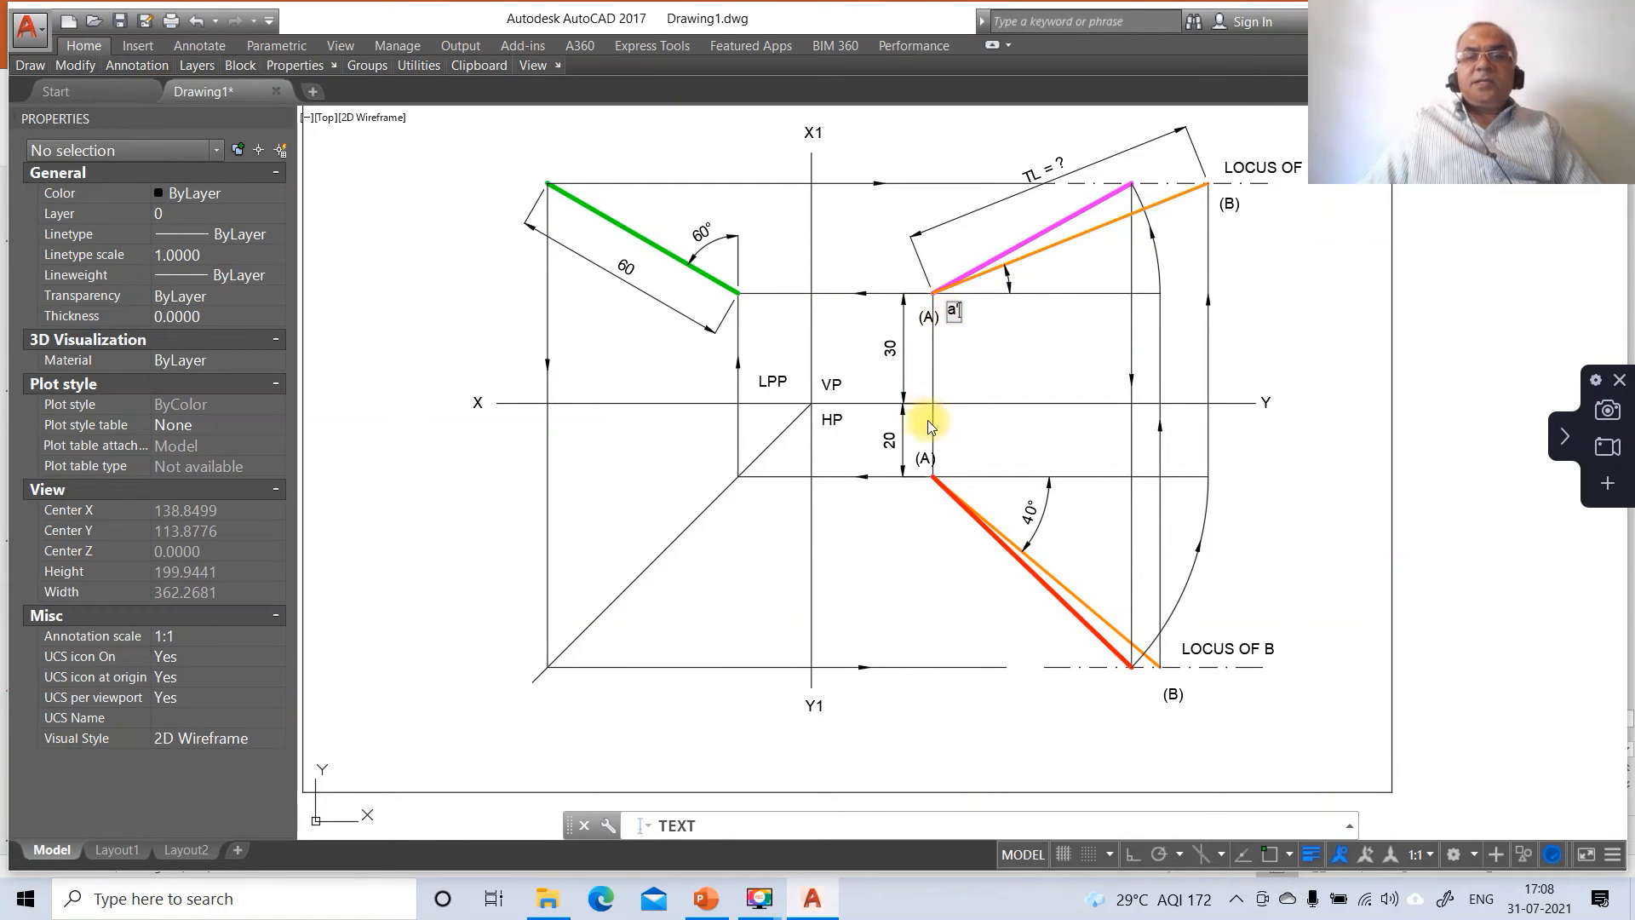
{"action": "left_click", "coordinate": [941, 465]}
{"action": "type", "text": "a"}
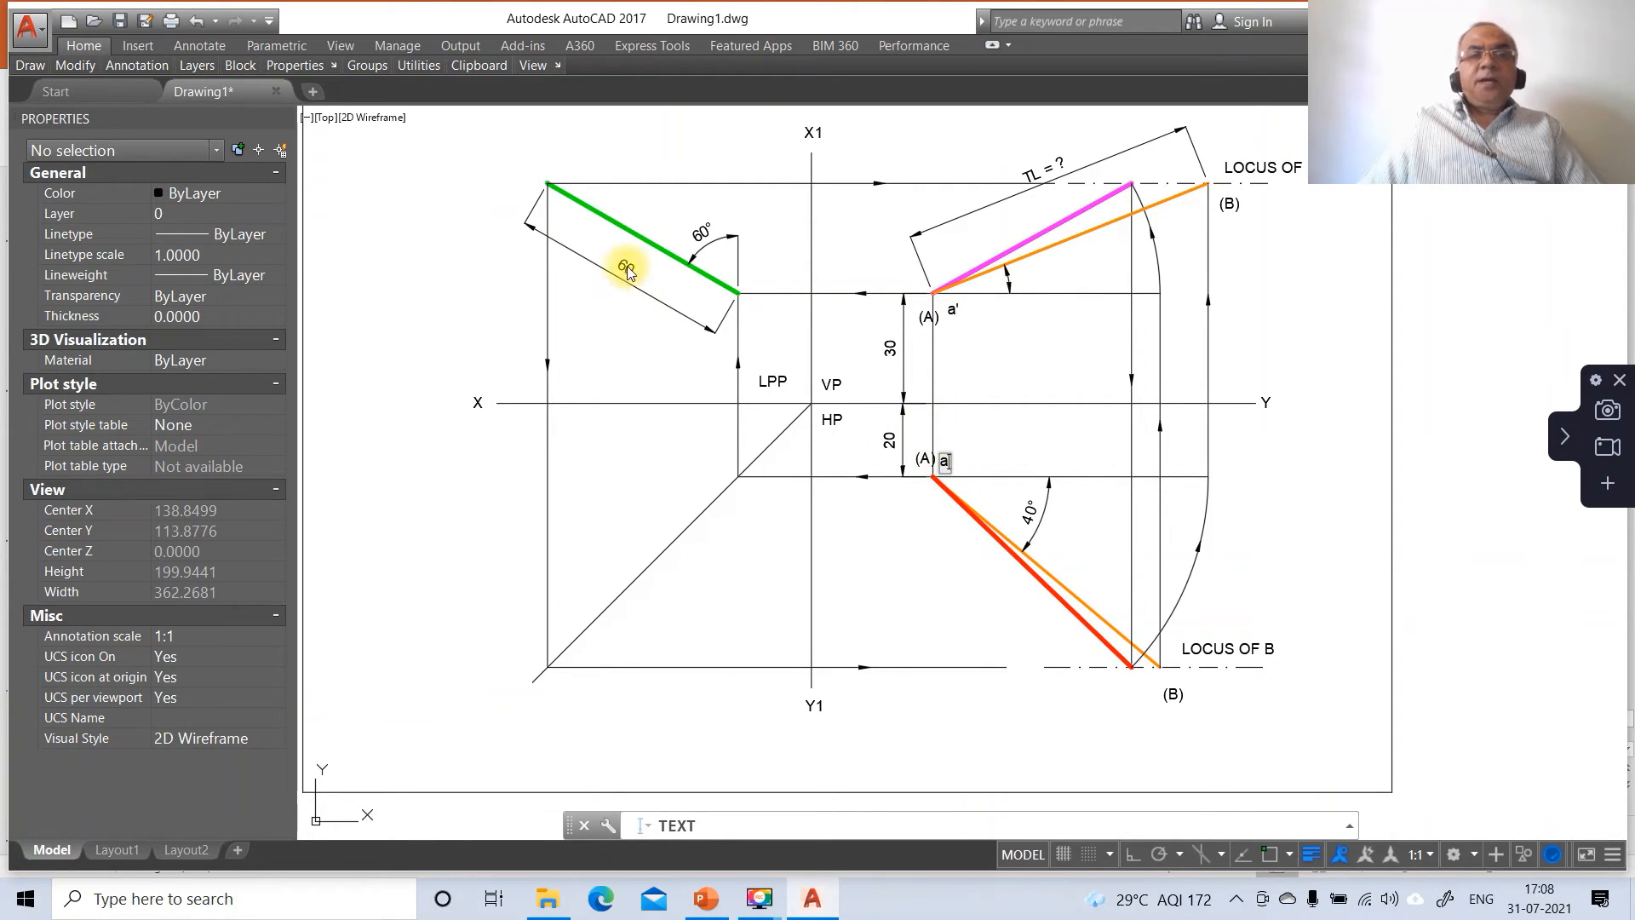
{"action": "left_click", "coordinate": [745, 279]}
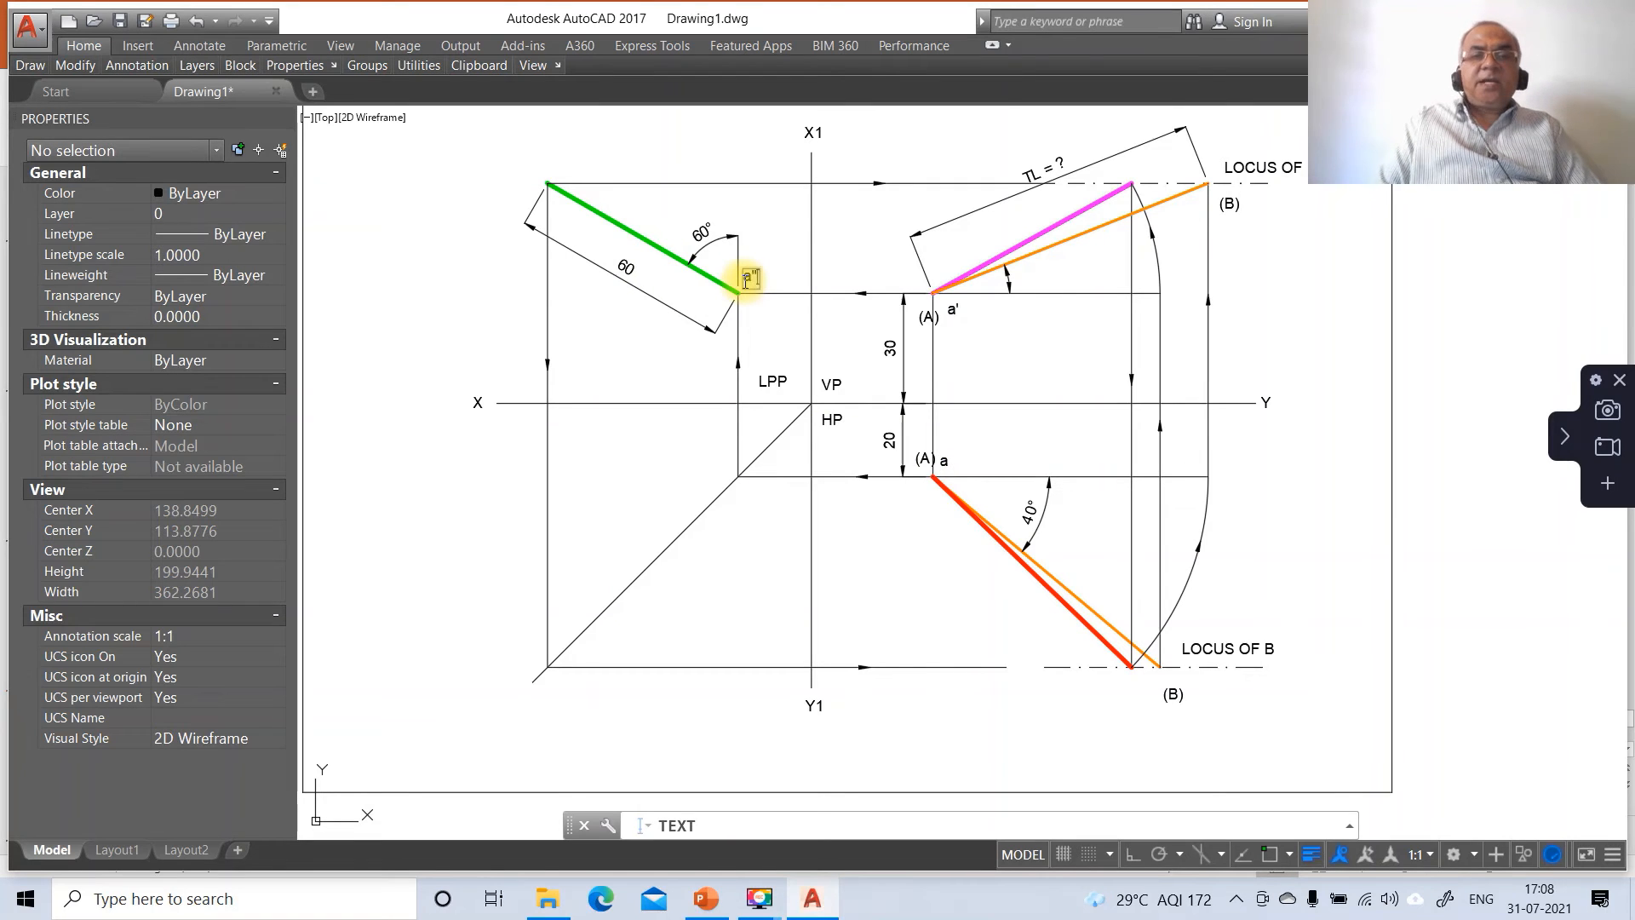
Step: Label end B as b" at the green line, b' at the magenta line and b at the red line
{"action": "left_click", "coordinate": [541, 166]}
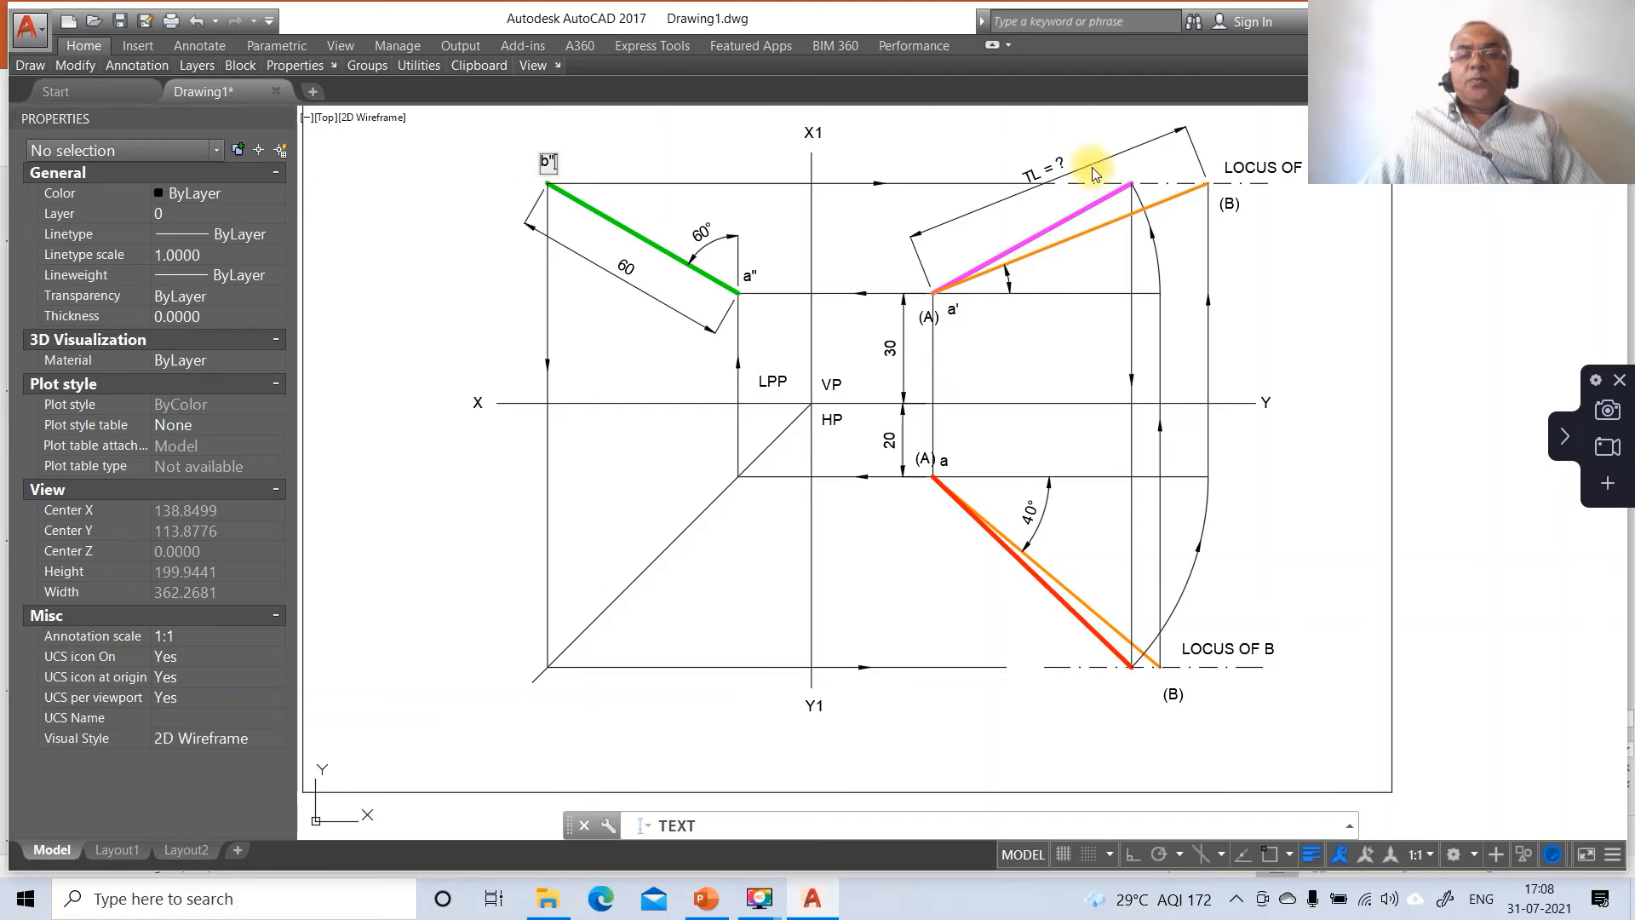
{"action": "left_click", "coordinate": [1135, 183]}
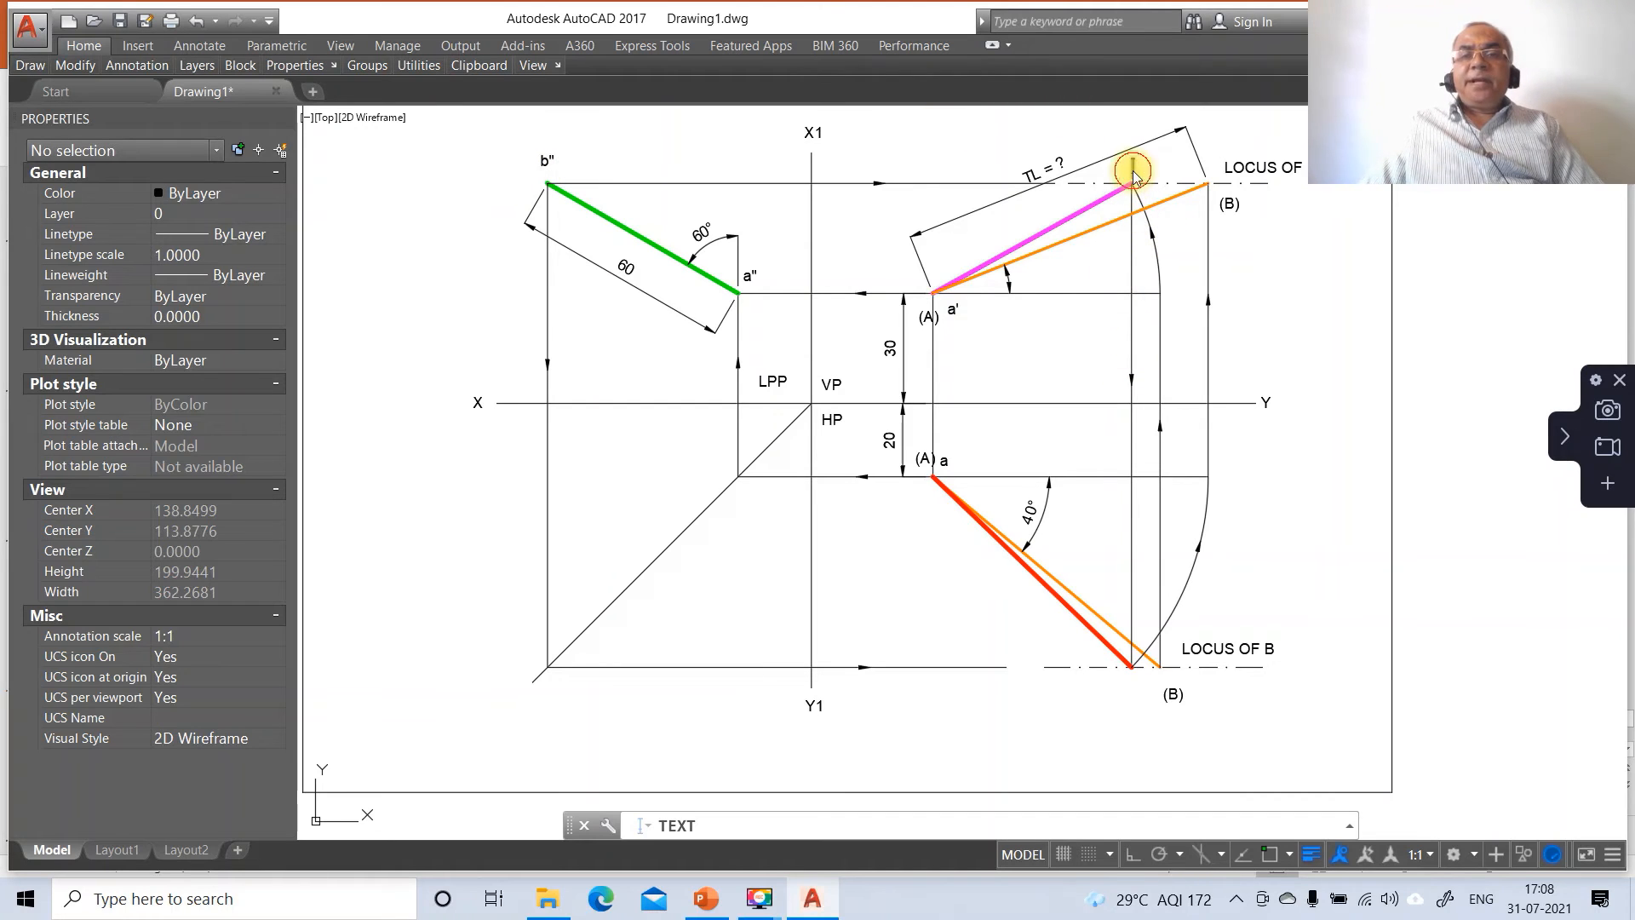
{"action": "type", "text": "b'"}
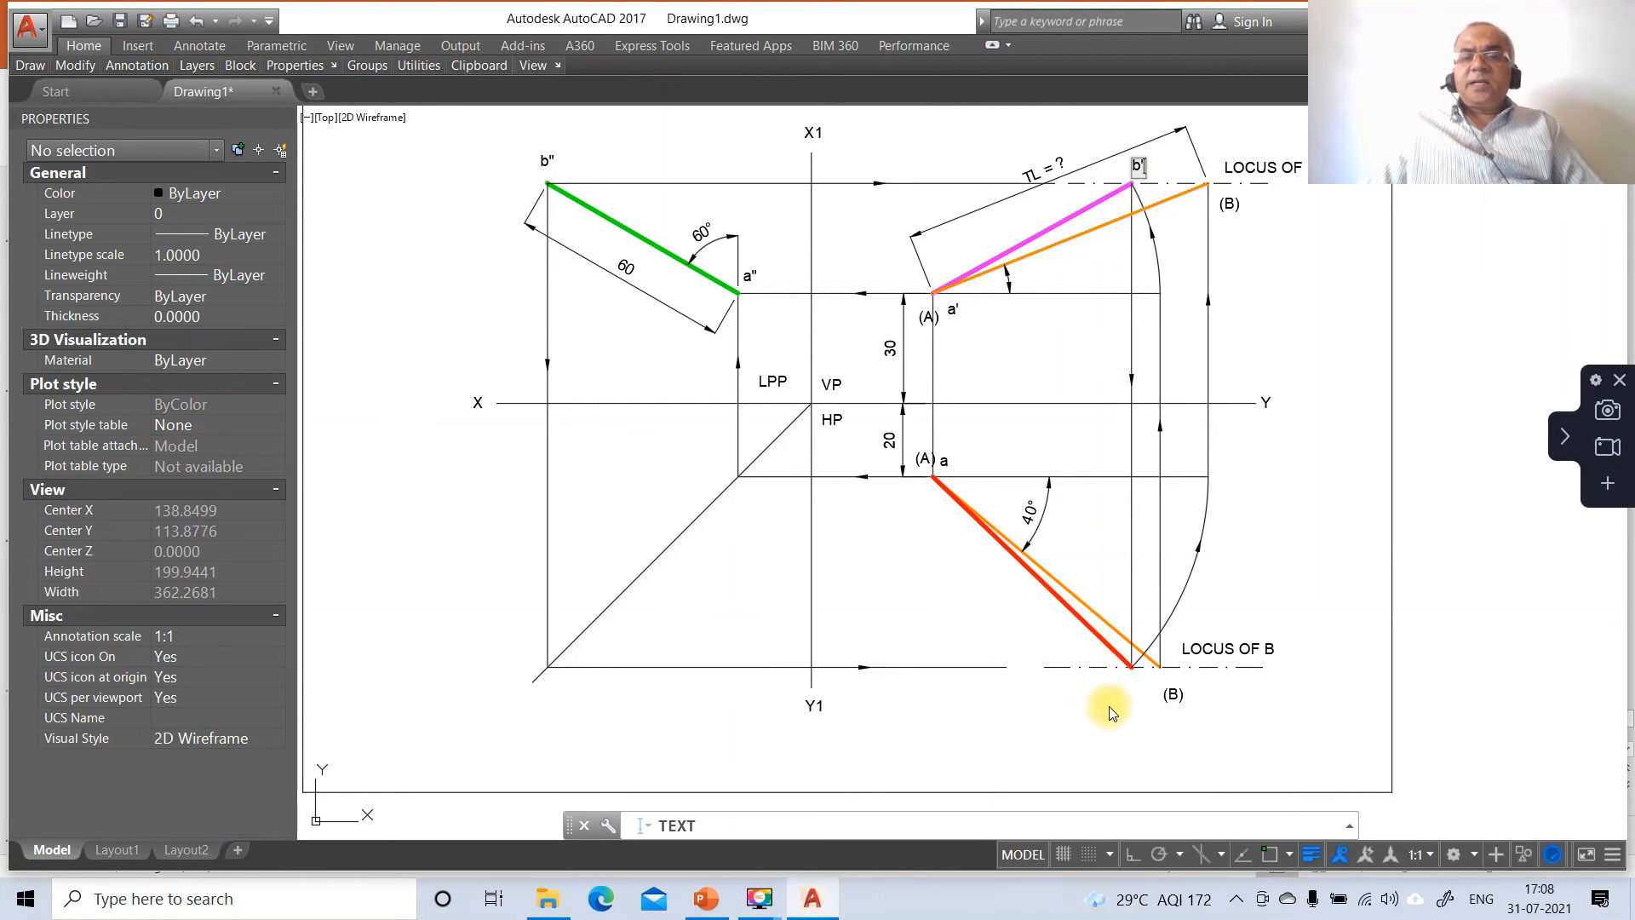
{"action": "left_click", "coordinate": [1126, 694]}
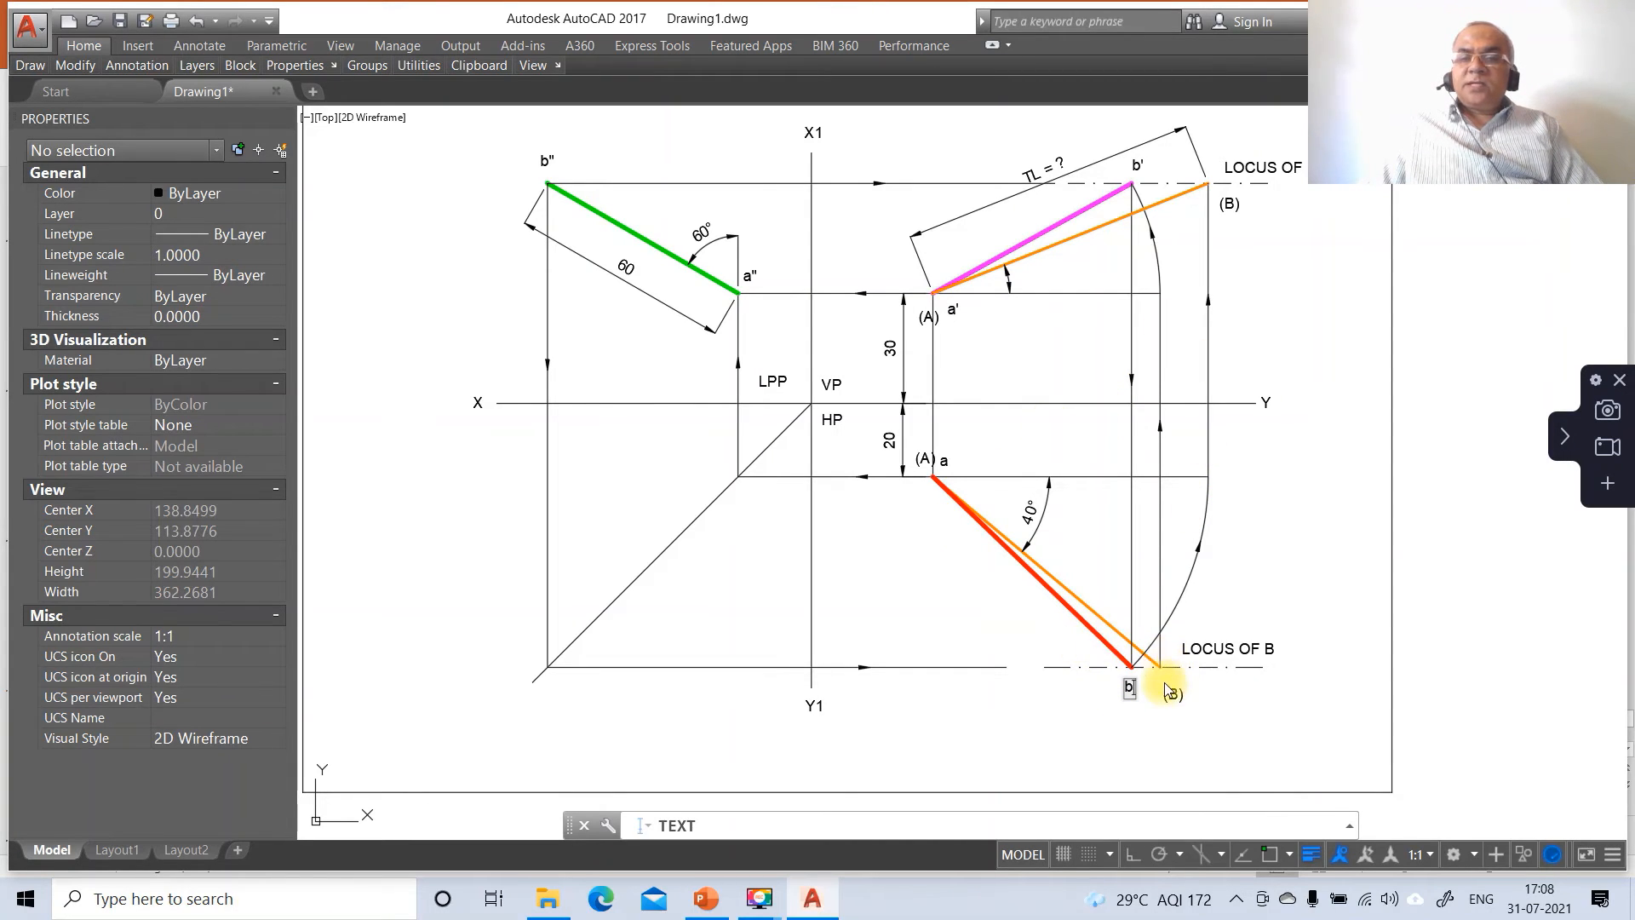
Step: Label the lower orange line's far end b1 and the arc's end on the horizontal line through a' as b1'
{"action": "left_click", "coordinate": [1162, 687]}
{"action": "type", "text": "b1"}
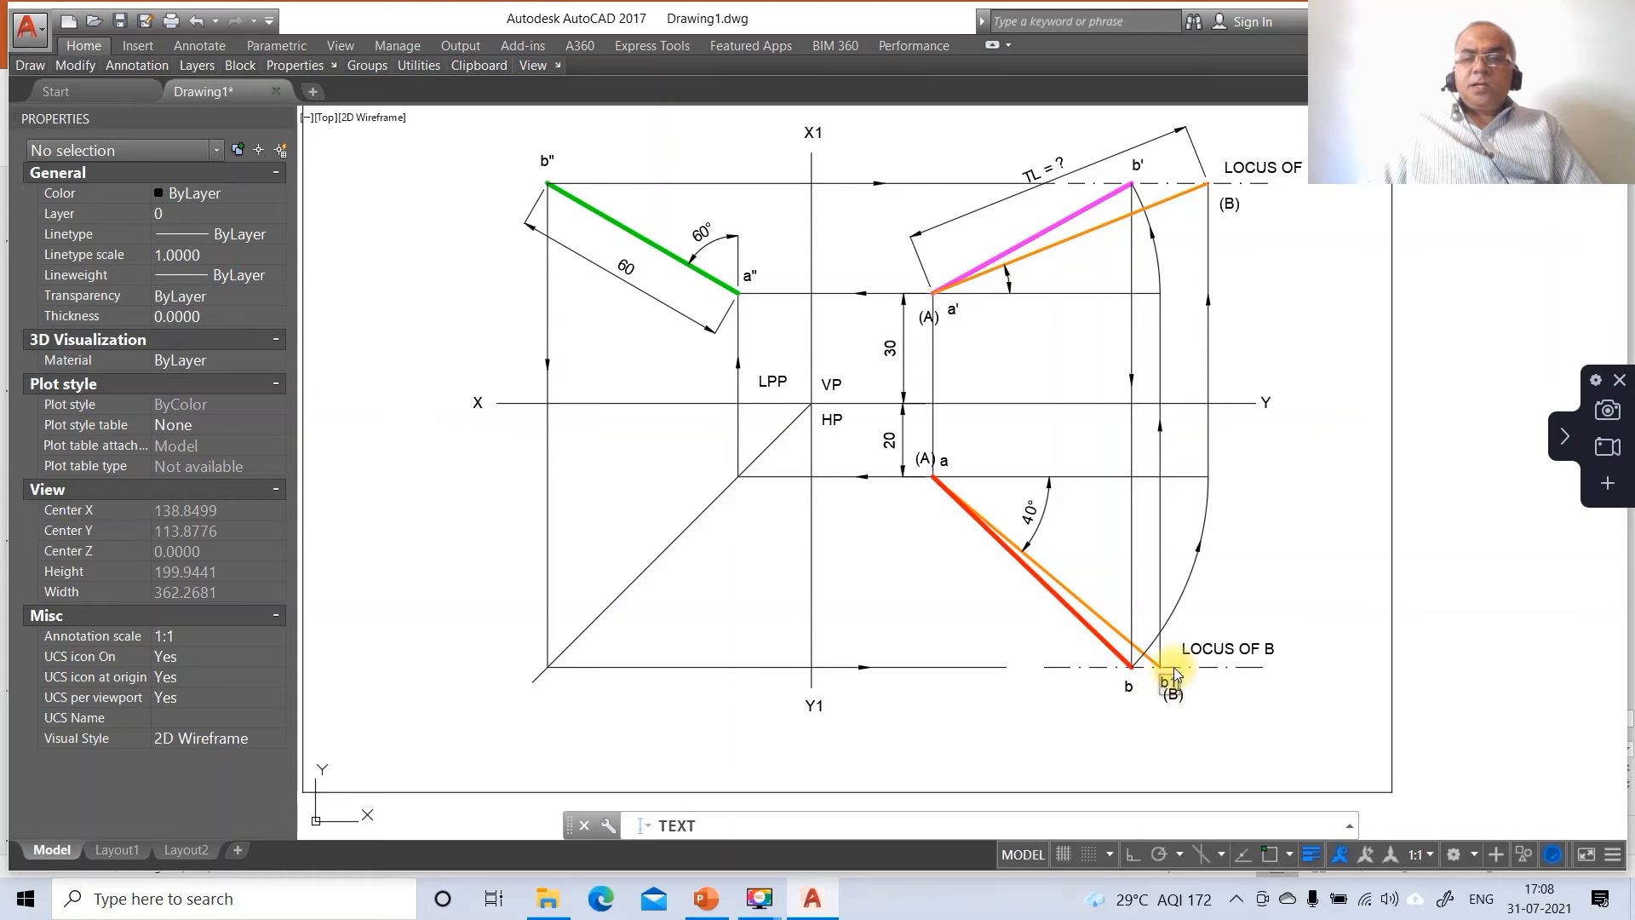
{"action": "left_click", "coordinate": [1218, 487]}
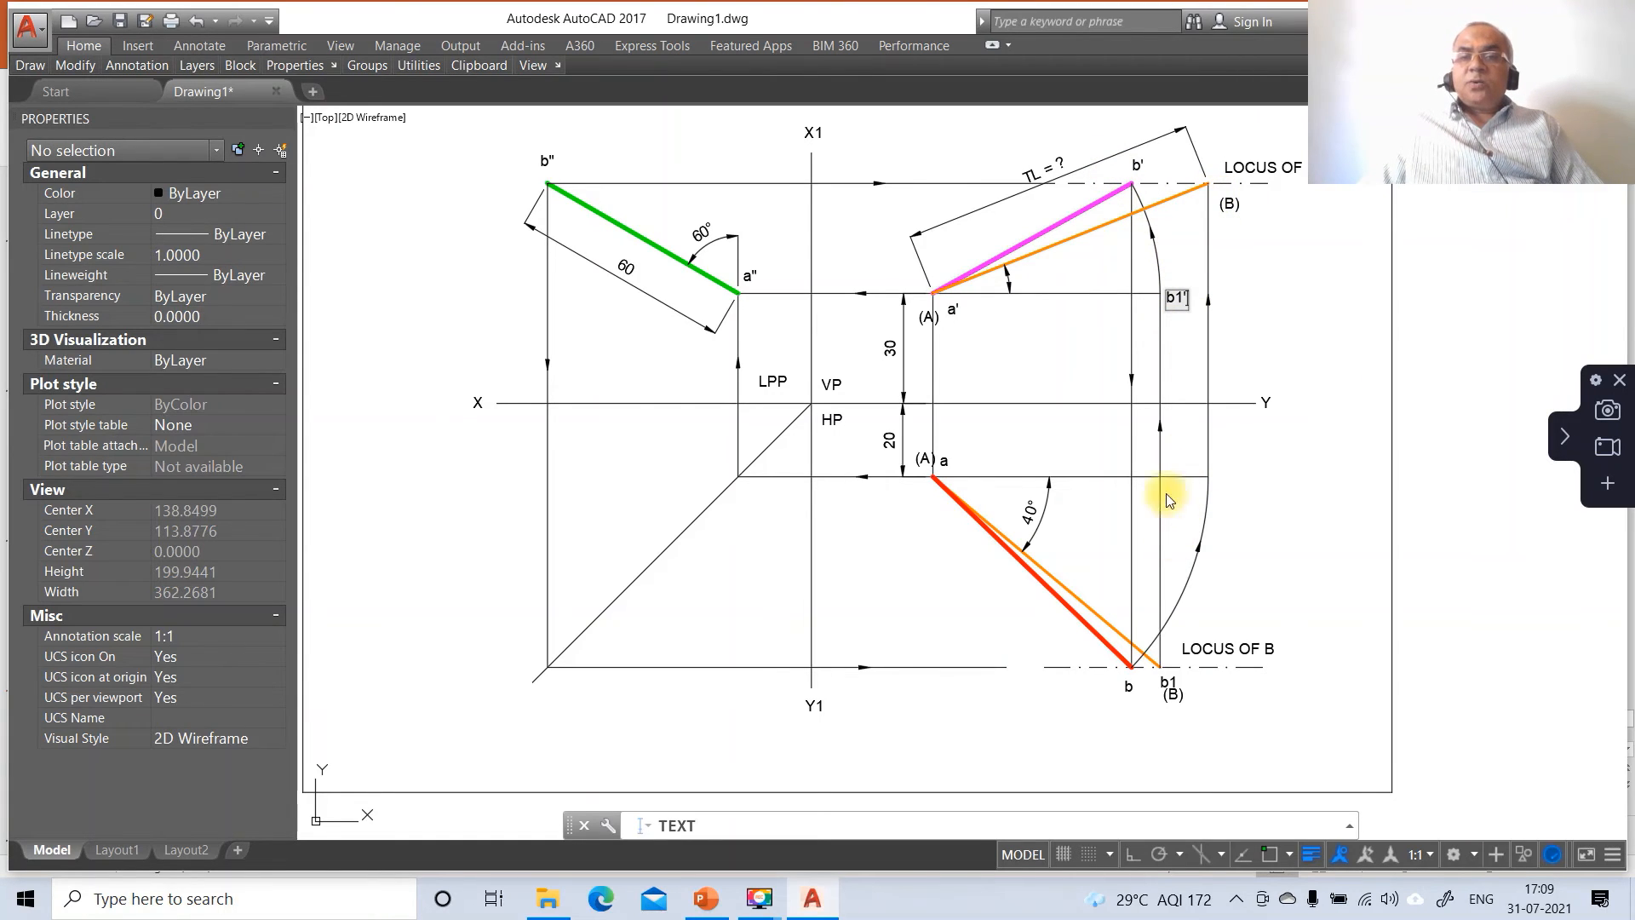
Step: Label the lower arc's end on the horizontal line through a as b2, and the upper orange line's far end as b2'
{"action": "left_click", "coordinate": [1220, 487]}
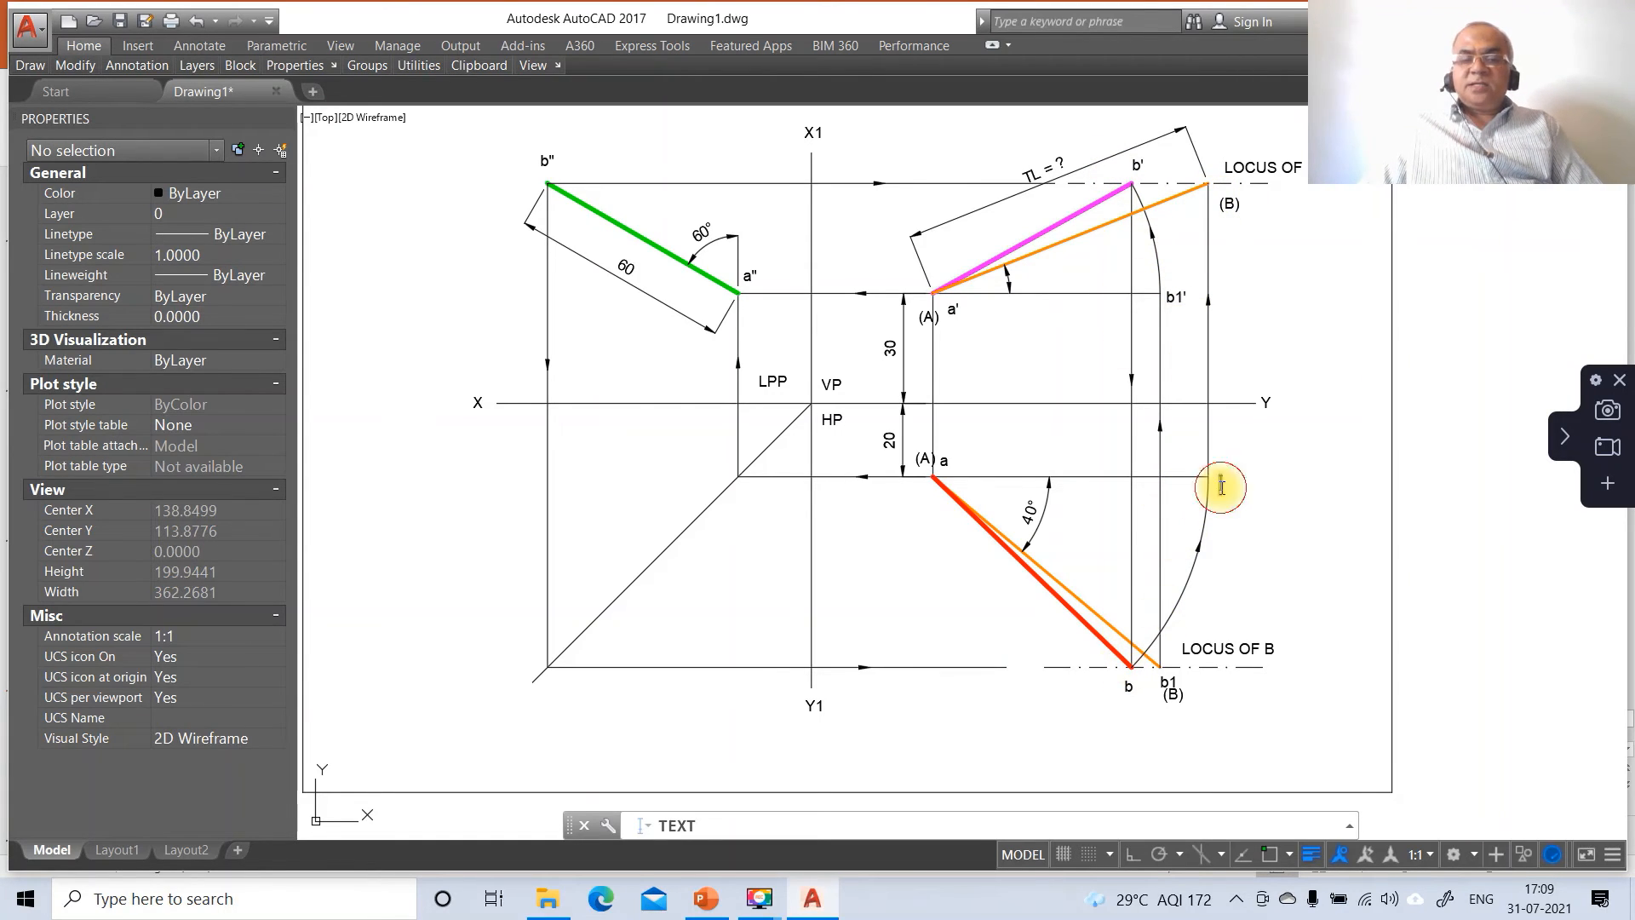
{"action": "type", "text": "b2"}
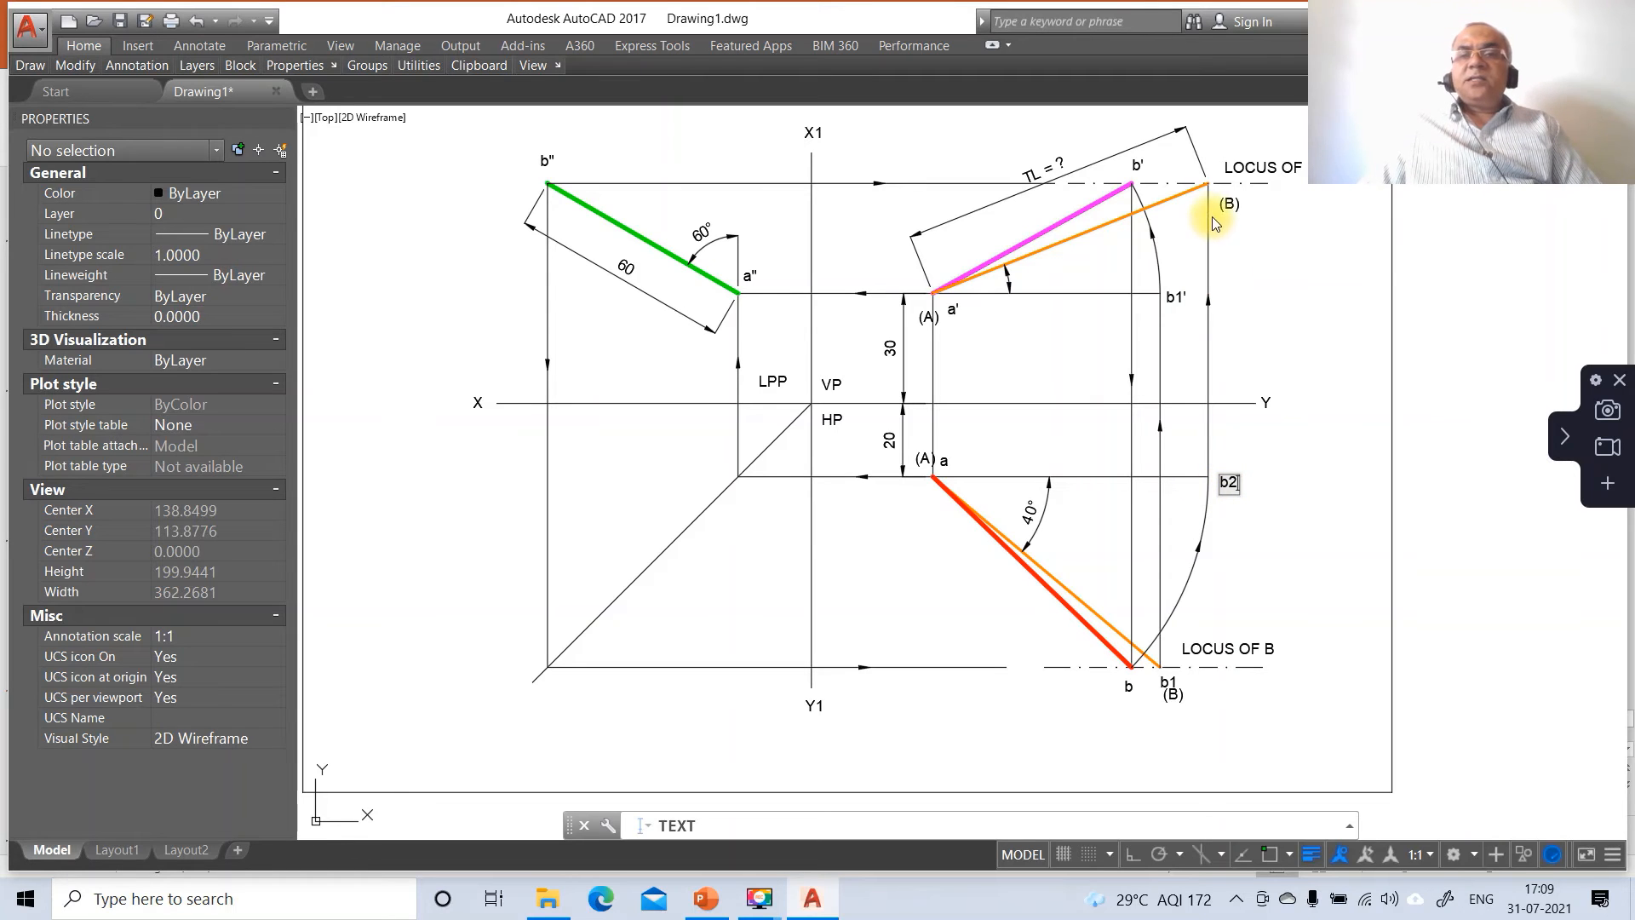
{"action": "left_click", "coordinate": [1193, 218]}
{"action": "type", "text": "b2"}
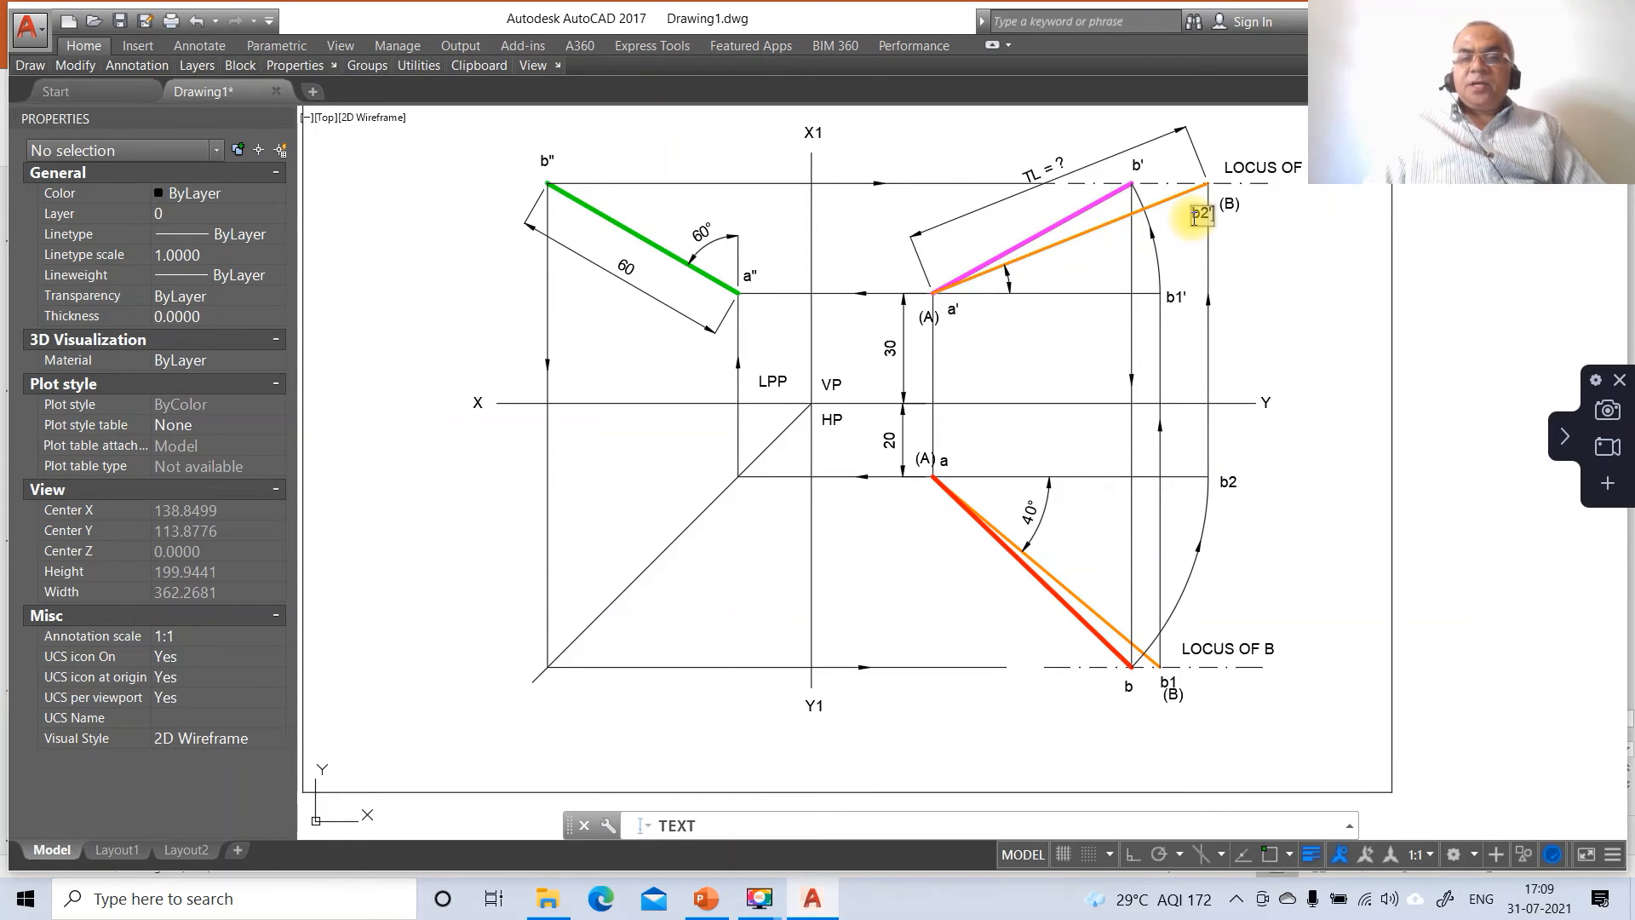
{"action": "type", "text": "'"}
{"action": "key", "text": "Return"}
{"action": "key", "text": "Return"}
Step: Move the X label closer to the end of the horizontal reference line
{"action": "type", "text": "m"}
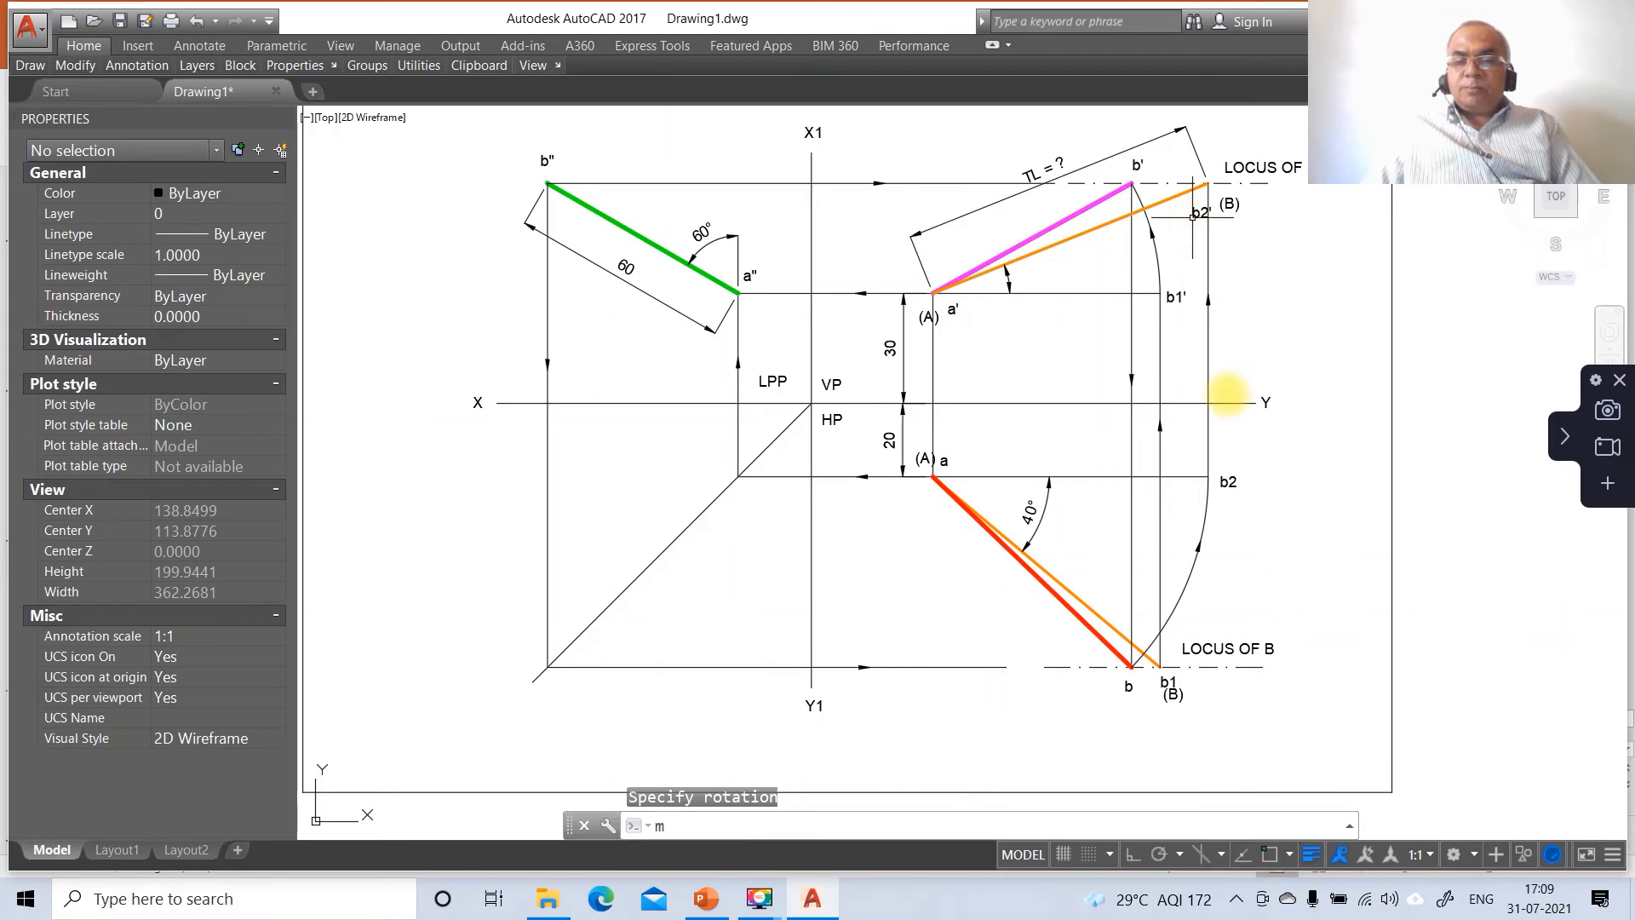
{"action": "key", "text": "Return"}
{"action": "left_click", "coordinate": [476, 404]}
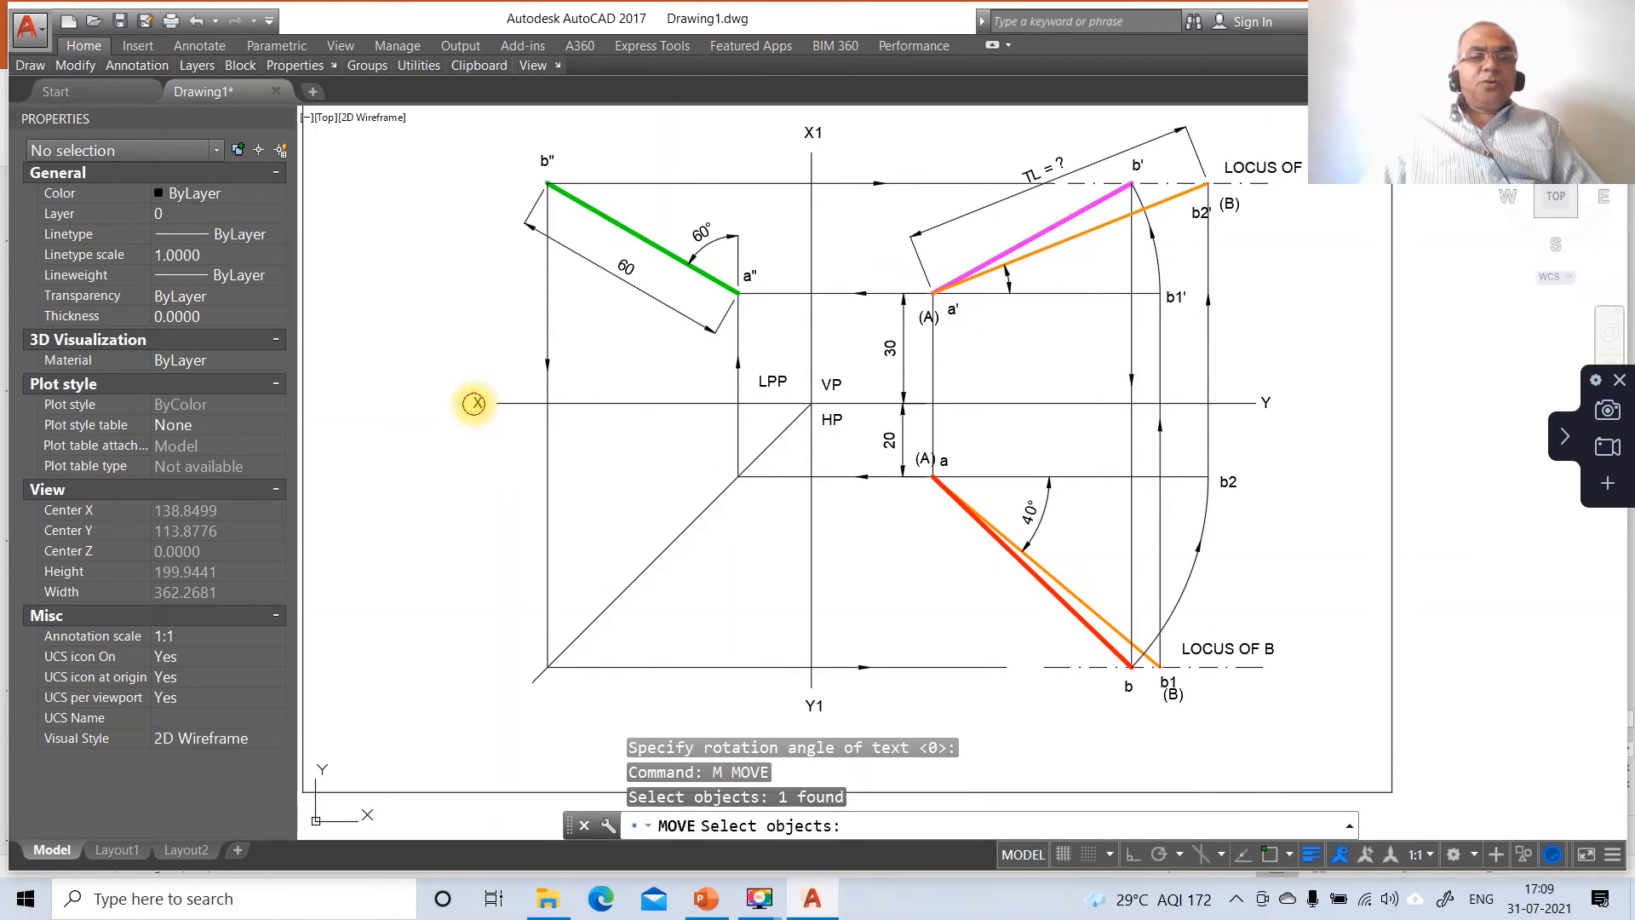
{"action": "key", "text": "Return"}
{"action": "left_click", "coordinate": [458, 485]}
{"action": "left_click", "coordinate": [465, 487]}
Step: Move the LPP label closer to the intersection of the two reference lines
{"action": "key", "text": "Return"}
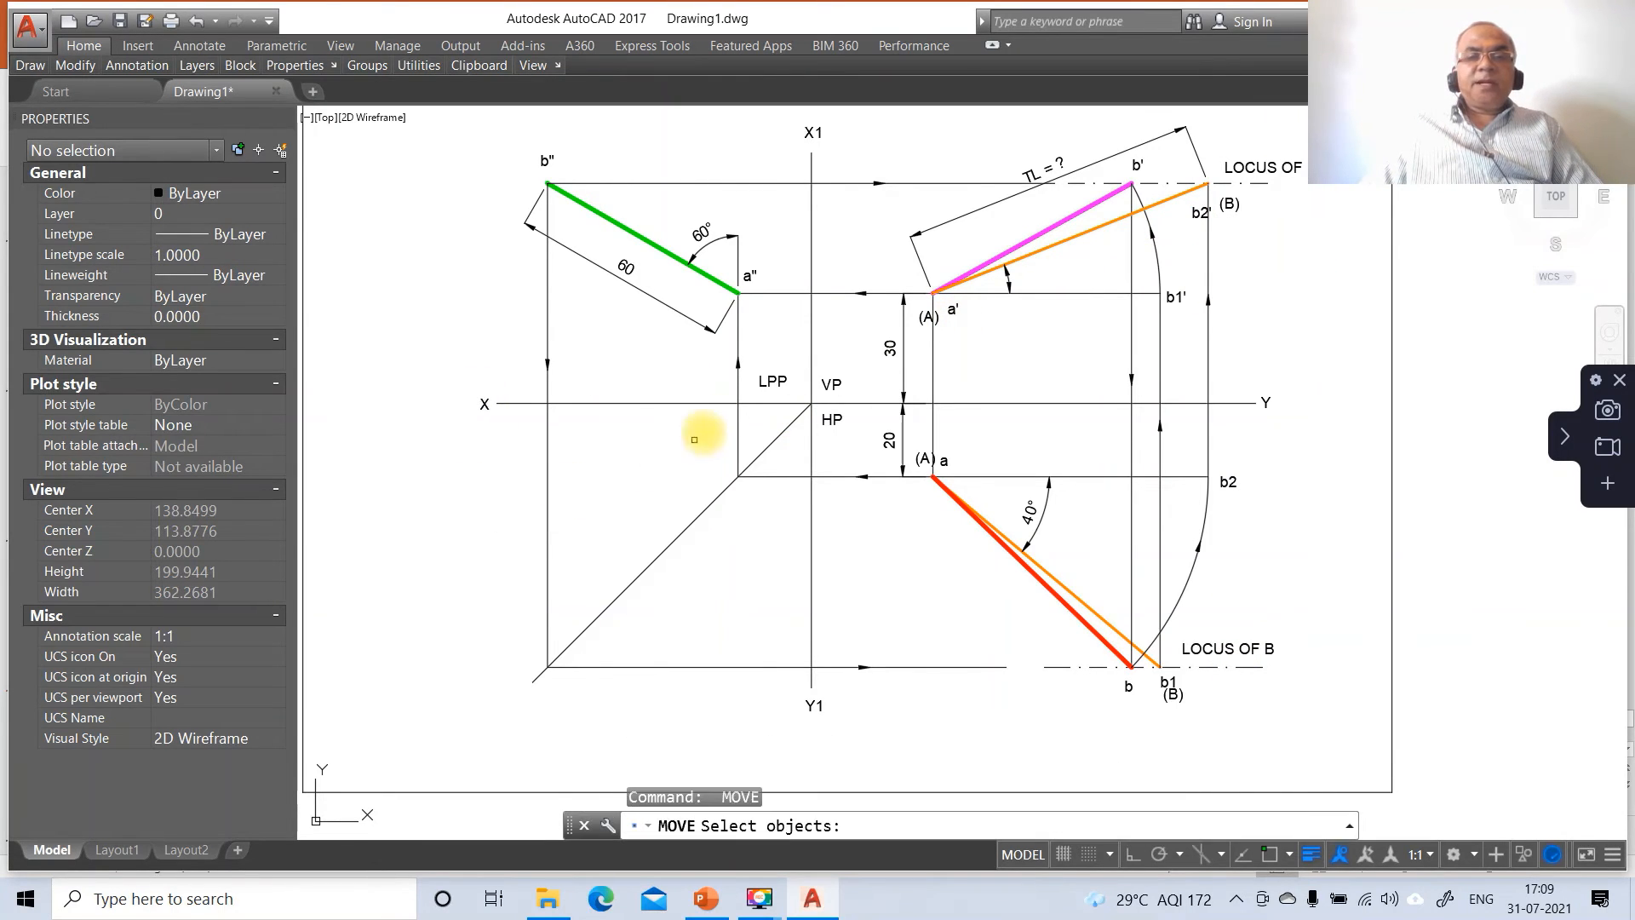
{"action": "left_click", "coordinate": [771, 381]}
{"action": "key", "text": "Return"}
{"action": "left_click", "coordinate": [763, 452]}
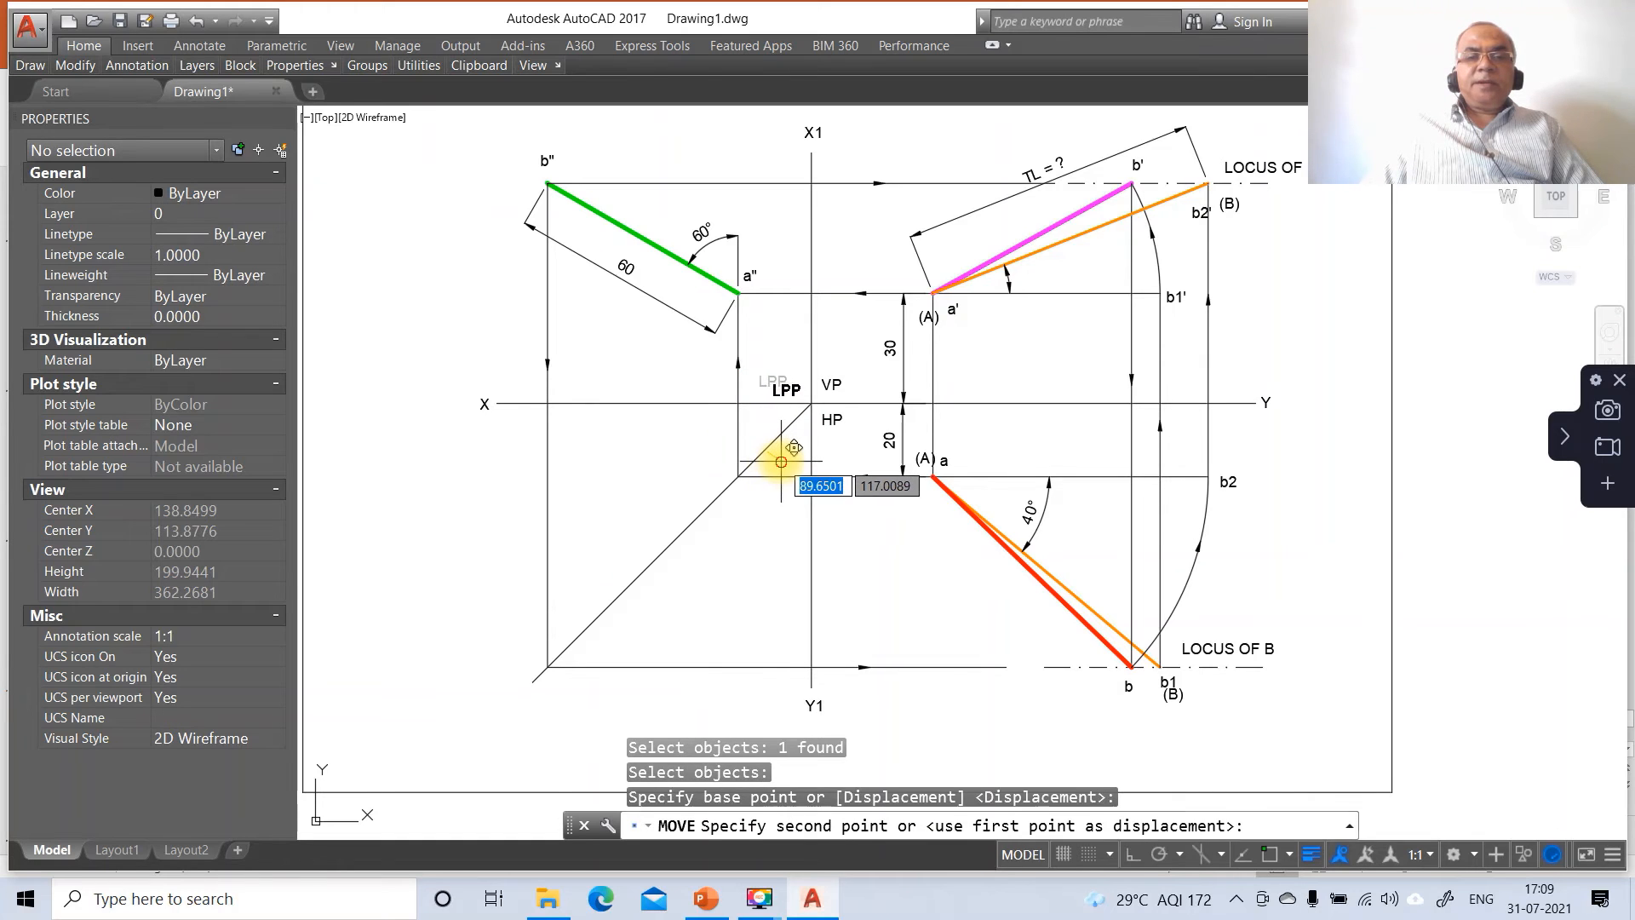
{"action": "left_click", "coordinate": [792, 447]}
Step: Move the VP and HP labels closer to the intersection of the reference lines, above and below the XY line
{"action": "key", "text": "Return"}
{"action": "left_click", "coordinate": [831, 384]}
{"action": "key", "text": "Return"}
{"action": "left_click", "coordinate": [887, 451]}
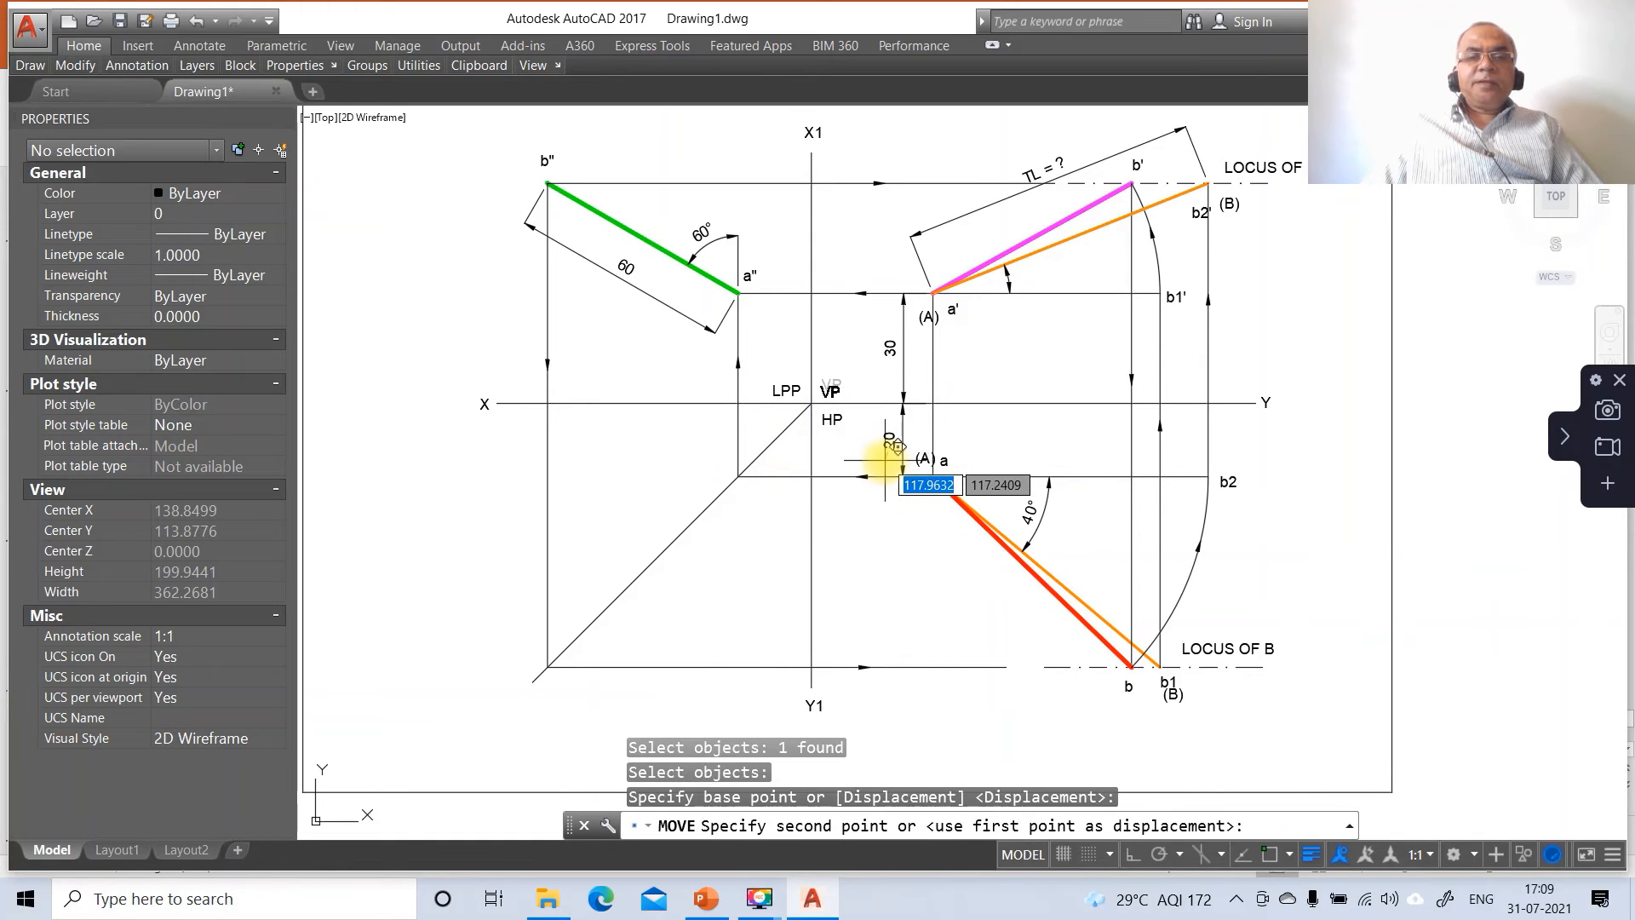
{"action": "left_click", "coordinate": [885, 459]}
{"action": "key", "text": "Return"}
{"action": "key", "text": "Return"}
{"action": "left_click", "coordinate": [835, 421]}
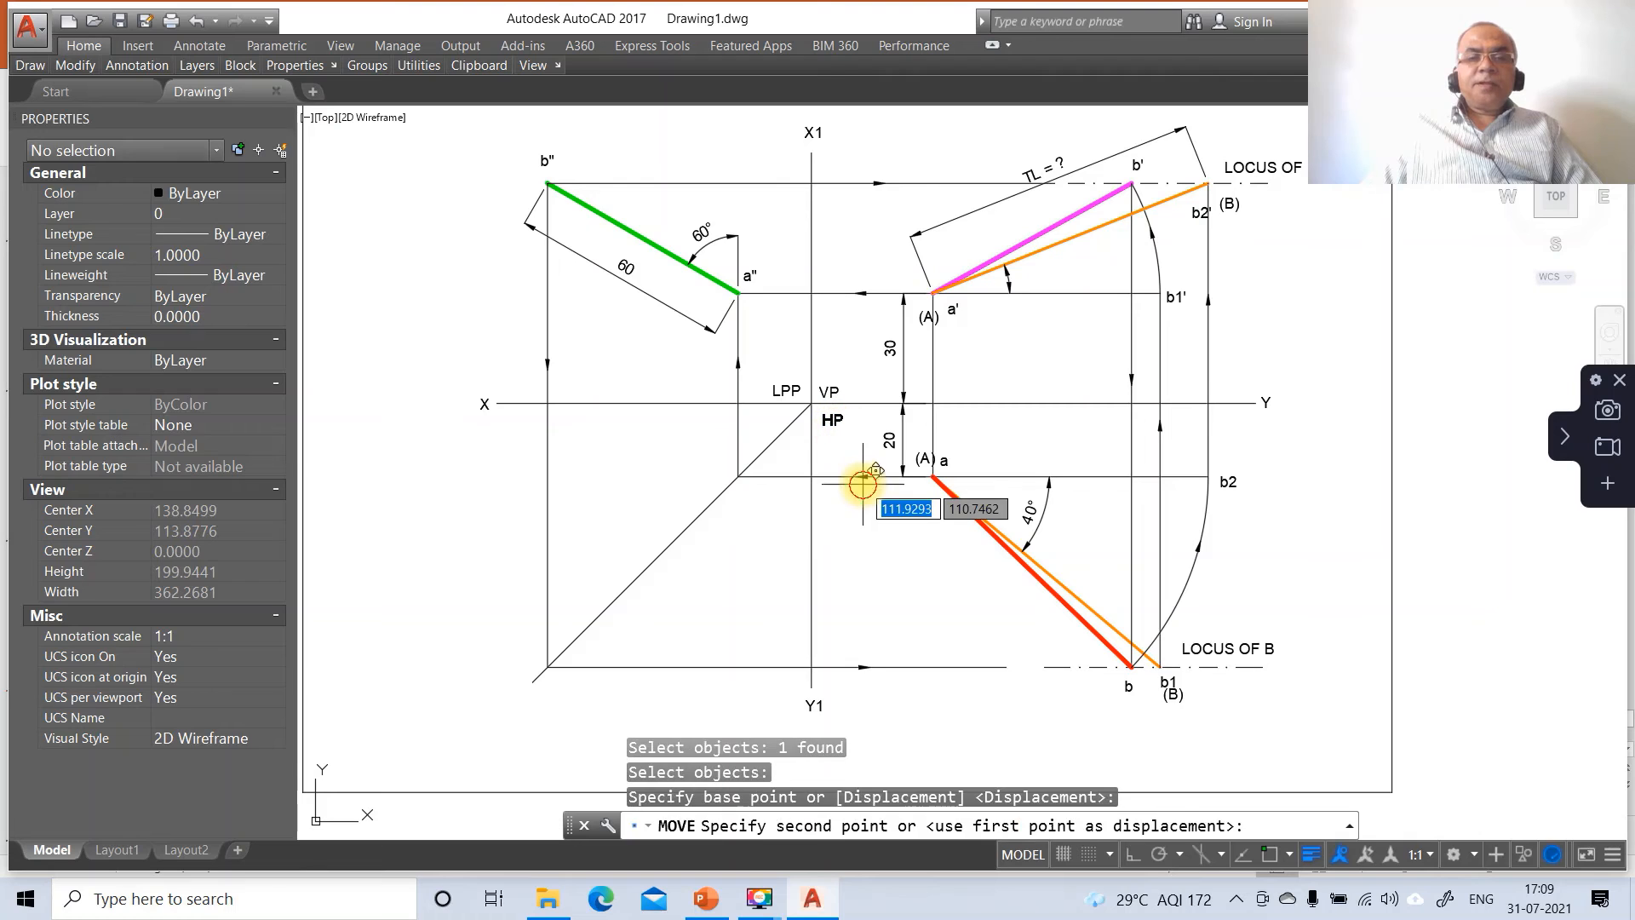
{"action": "left_click", "coordinate": [860, 481]}
Step: Move the Y1 and X1 labels closer to the two ends of the vertical reference line
{"action": "key", "text": "Return"}
{"action": "left_click", "coordinate": [811, 704]}
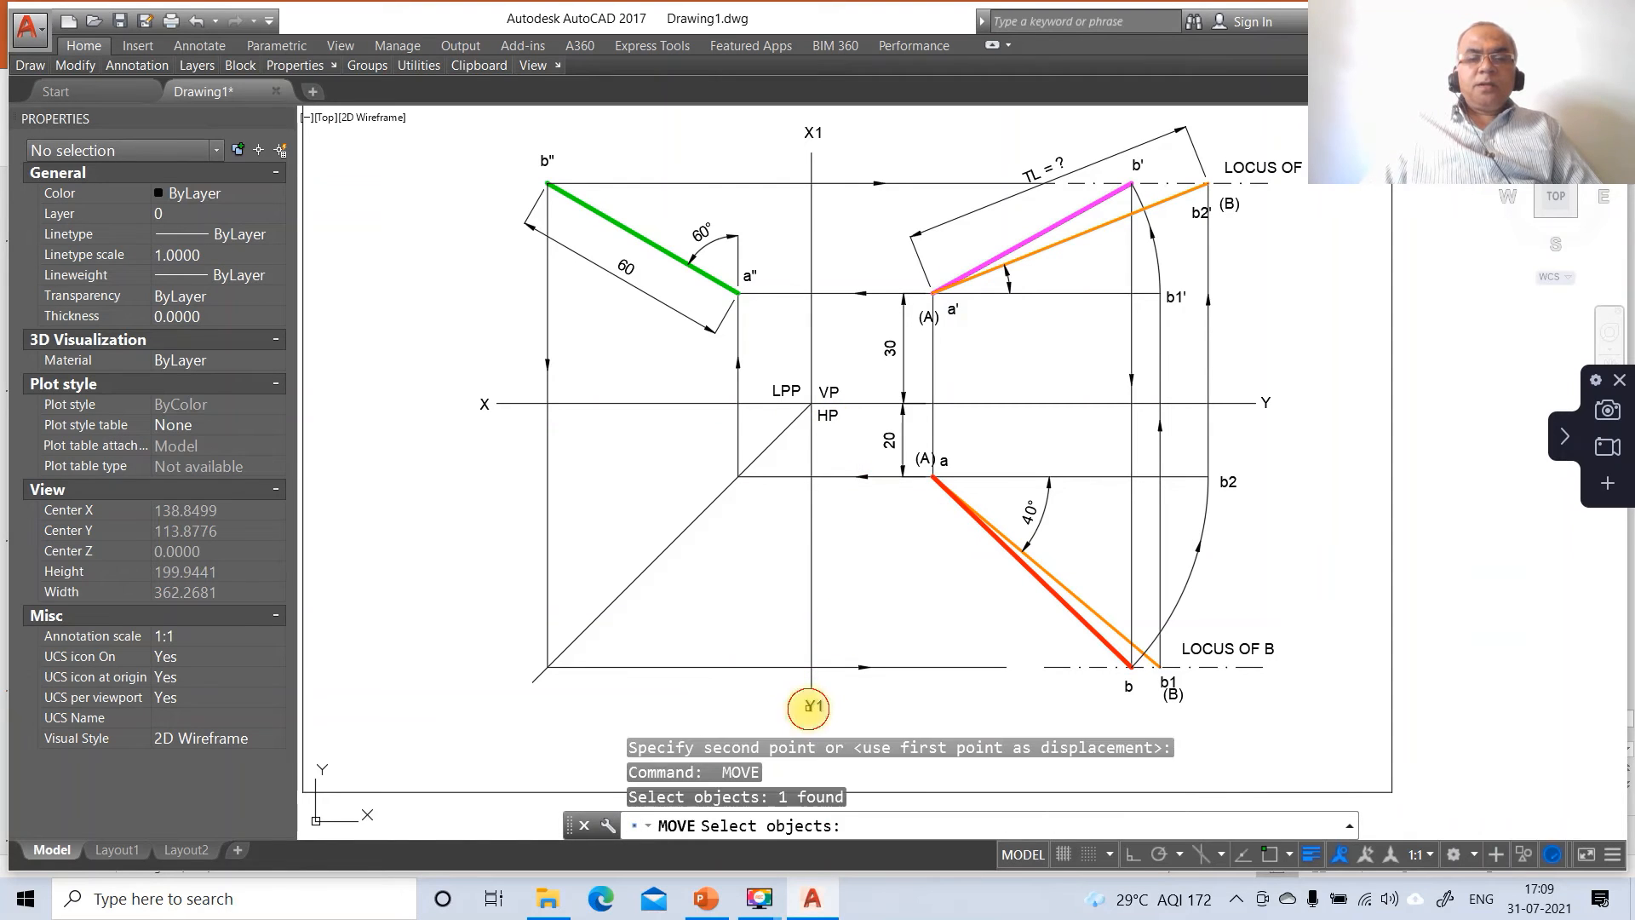
{"action": "key", "text": "Return"}
{"action": "left_click", "coordinate": [895, 718]}
{"action": "left_click", "coordinate": [910, 700]}
{"action": "key", "text": "Return"}
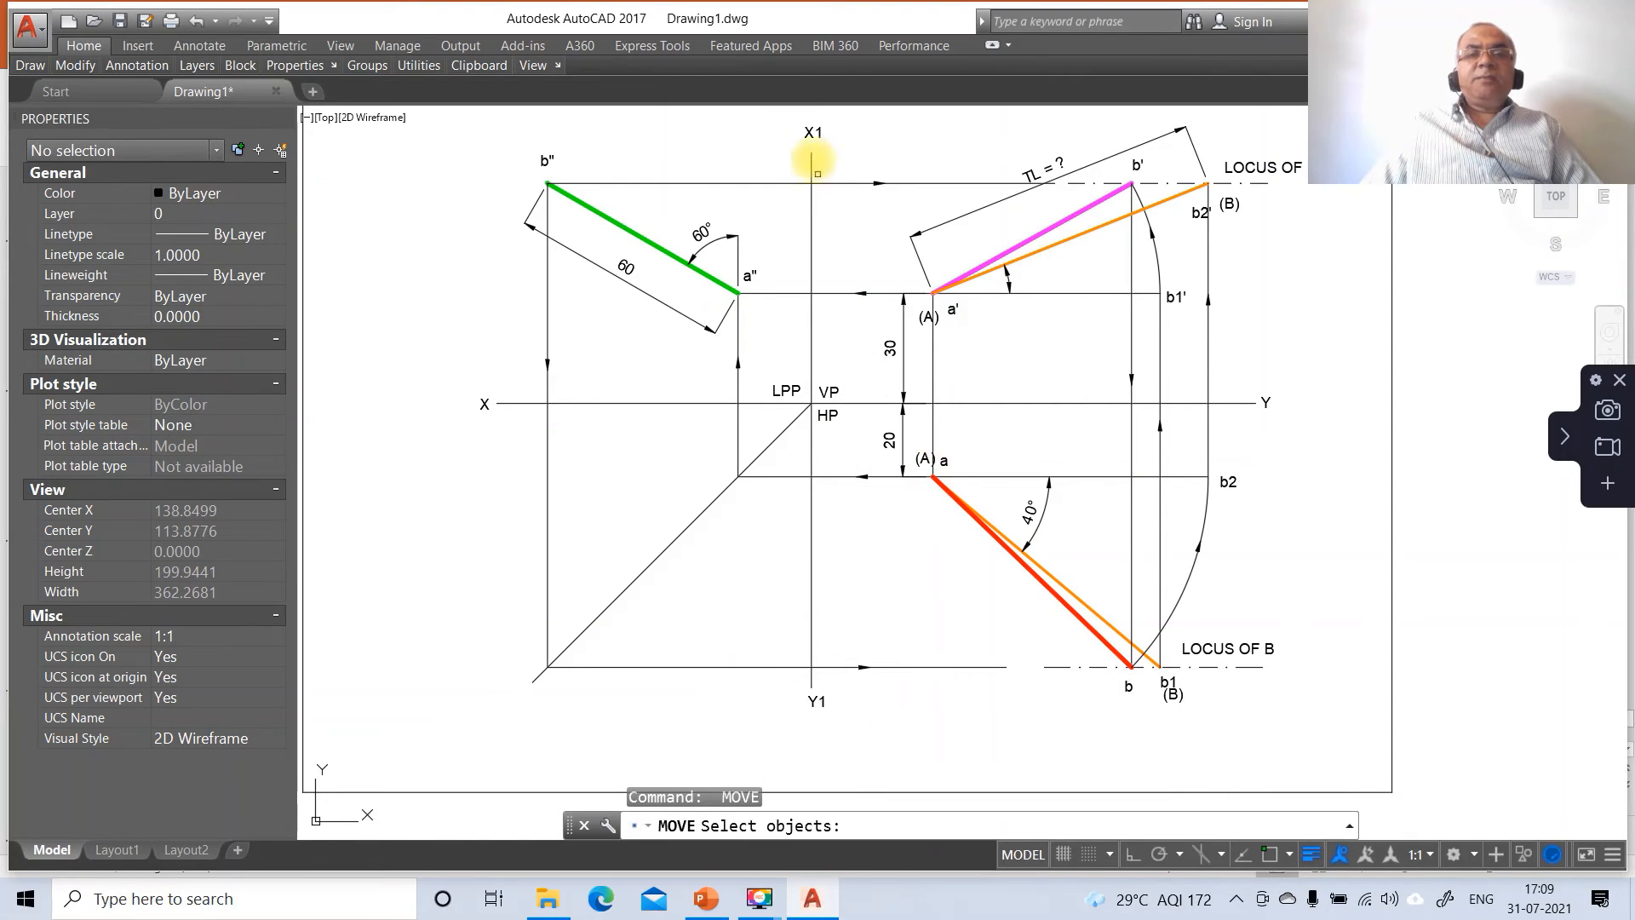
{"action": "left_click", "coordinate": [812, 134]}
{"action": "key", "text": "Return"}
{"action": "left_click", "coordinate": [859, 243]}
{"action": "left_click", "coordinate": [860, 248]}
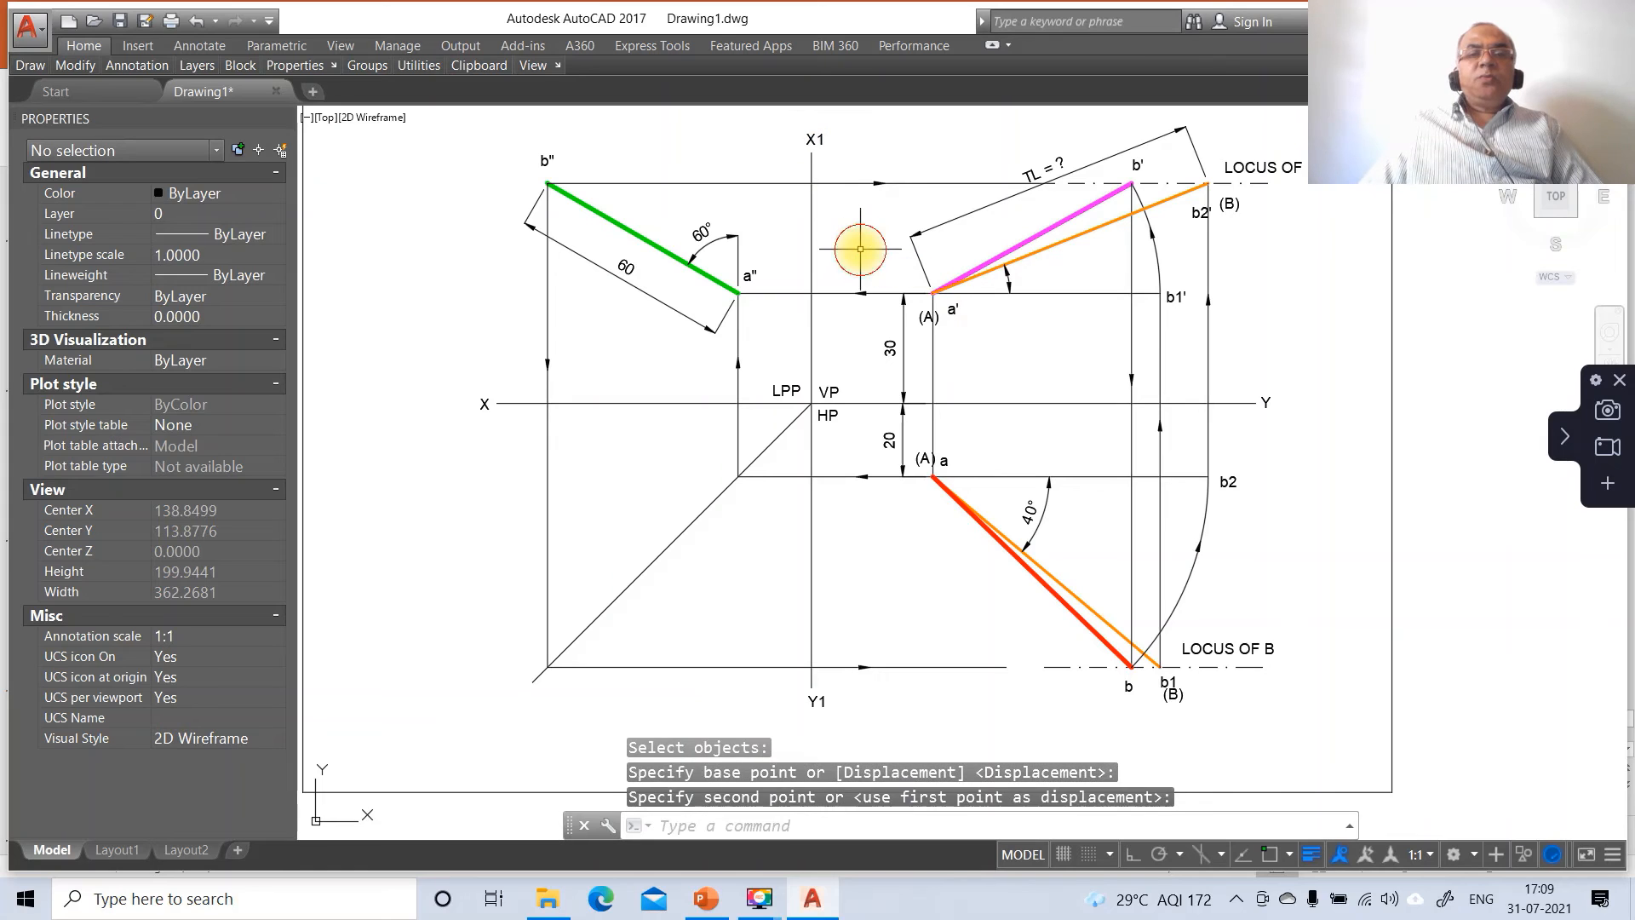
Step: Move the a" and b" labels closer to the two ends of the green side view line
{"action": "key", "text": "Return"}
{"action": "left_click", "coordinate": [750, 274]}
{"action": "key", "text": "Return"}
{"action": "left_click", "coordinate": [777, 358]}
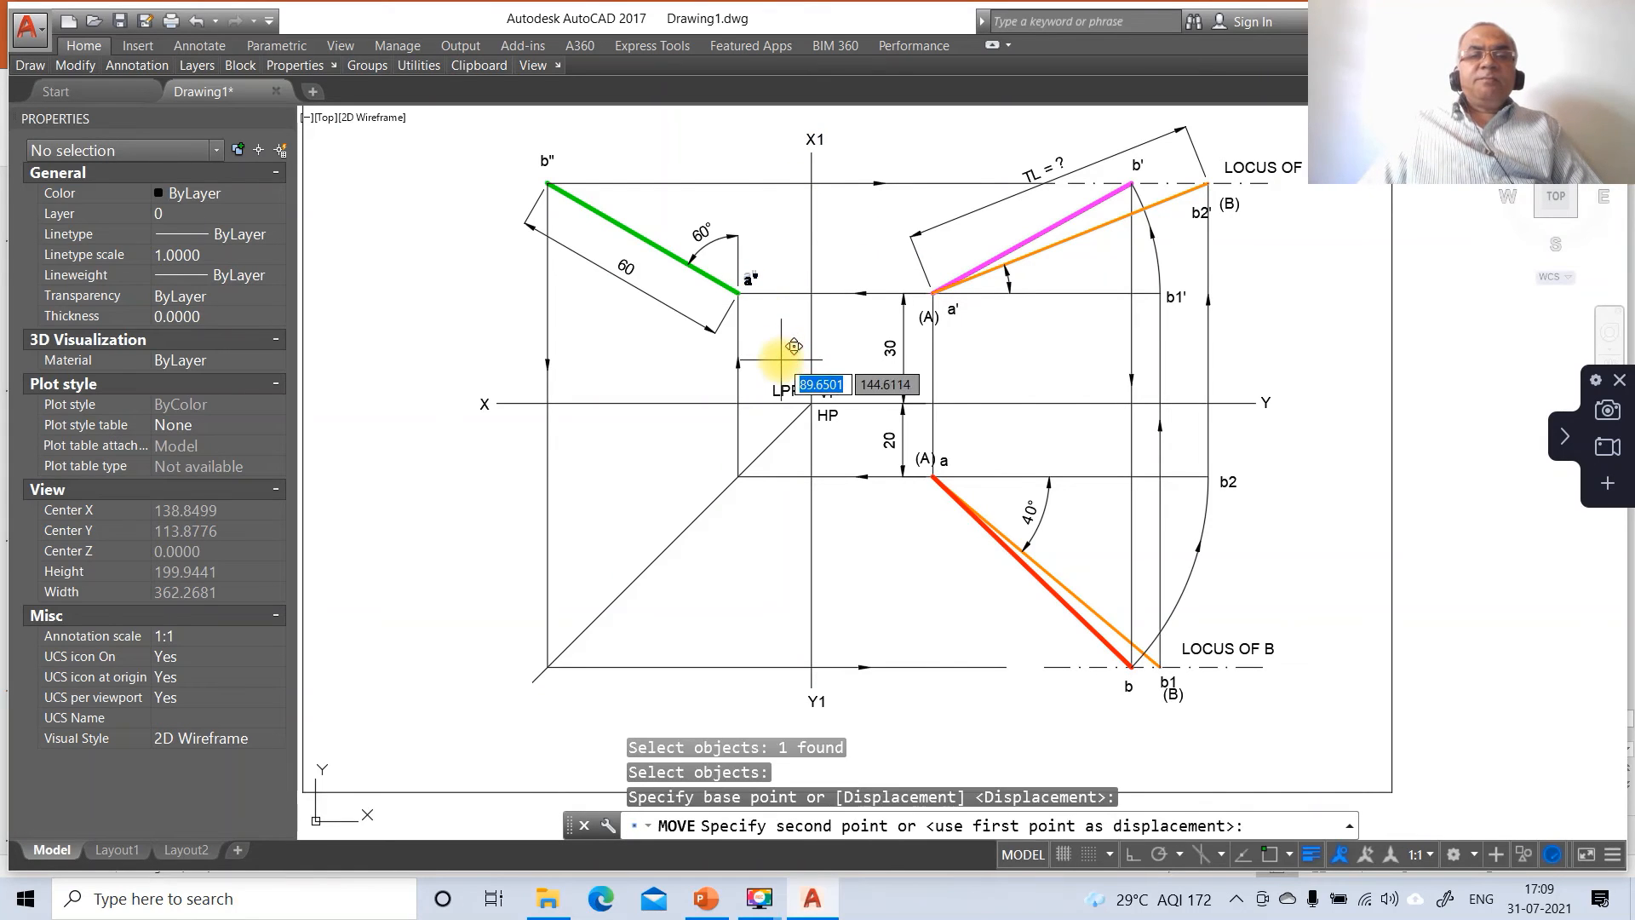
{"action": "left_click", "coordinate": [778, 365]}
{"action": "key", "text": "Return"}
{"action": "left_click", "coordinate": [547, 160]}
{"action": "key", "text": "Return"}
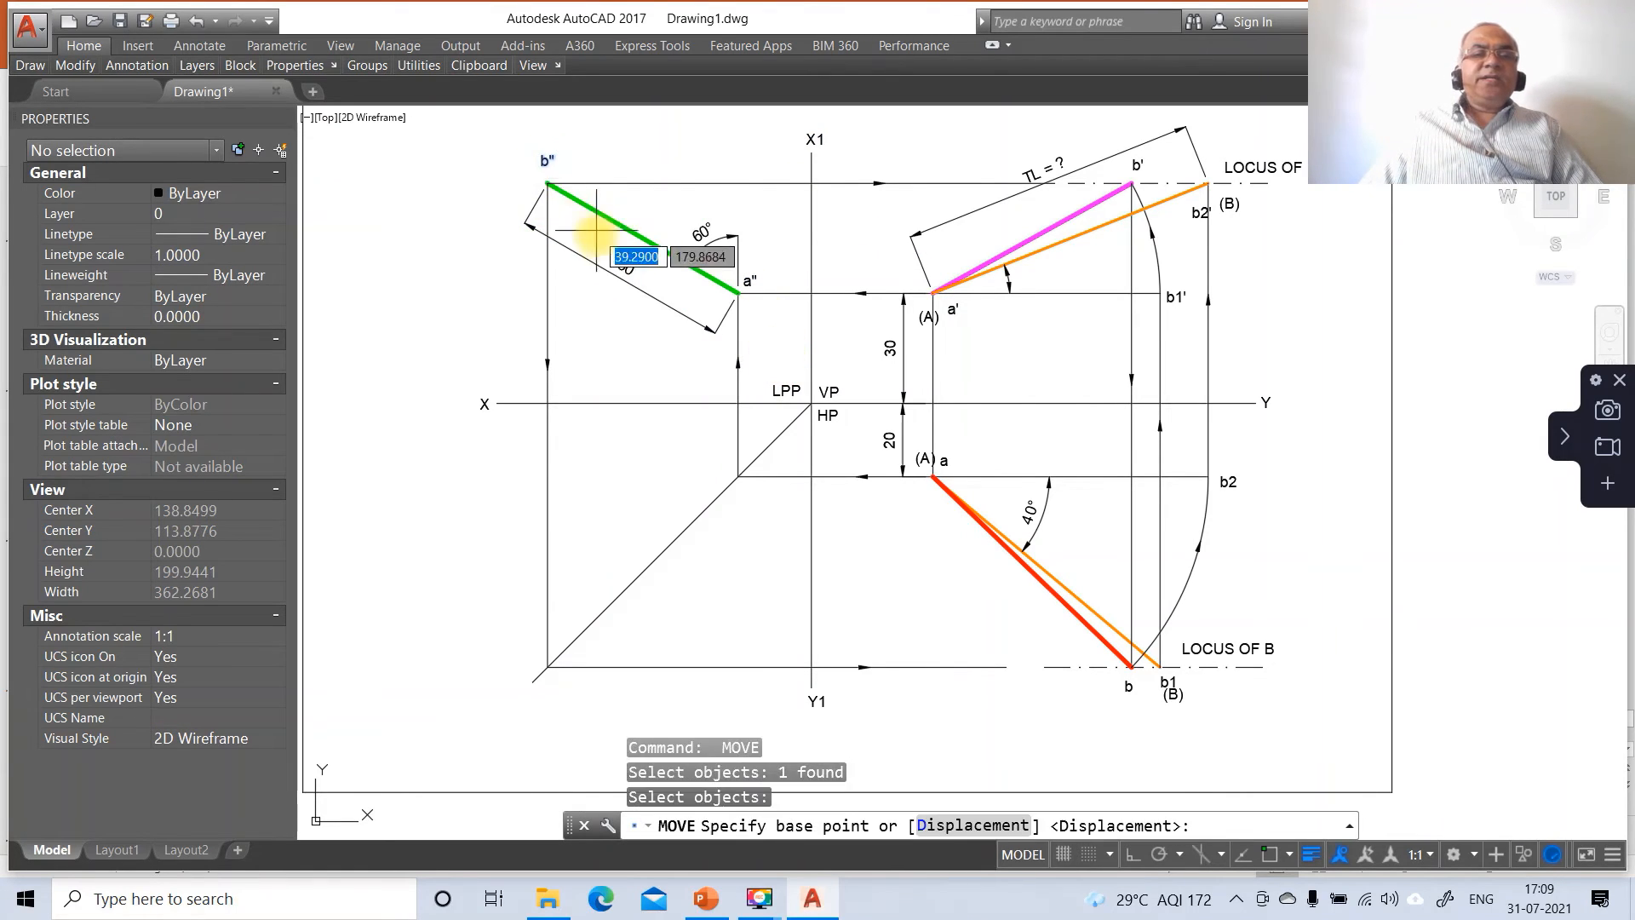
{"action": "left_click", "coordinate": [601, 247]}
{"action": "left_click", "coordinate": [597, 254]}
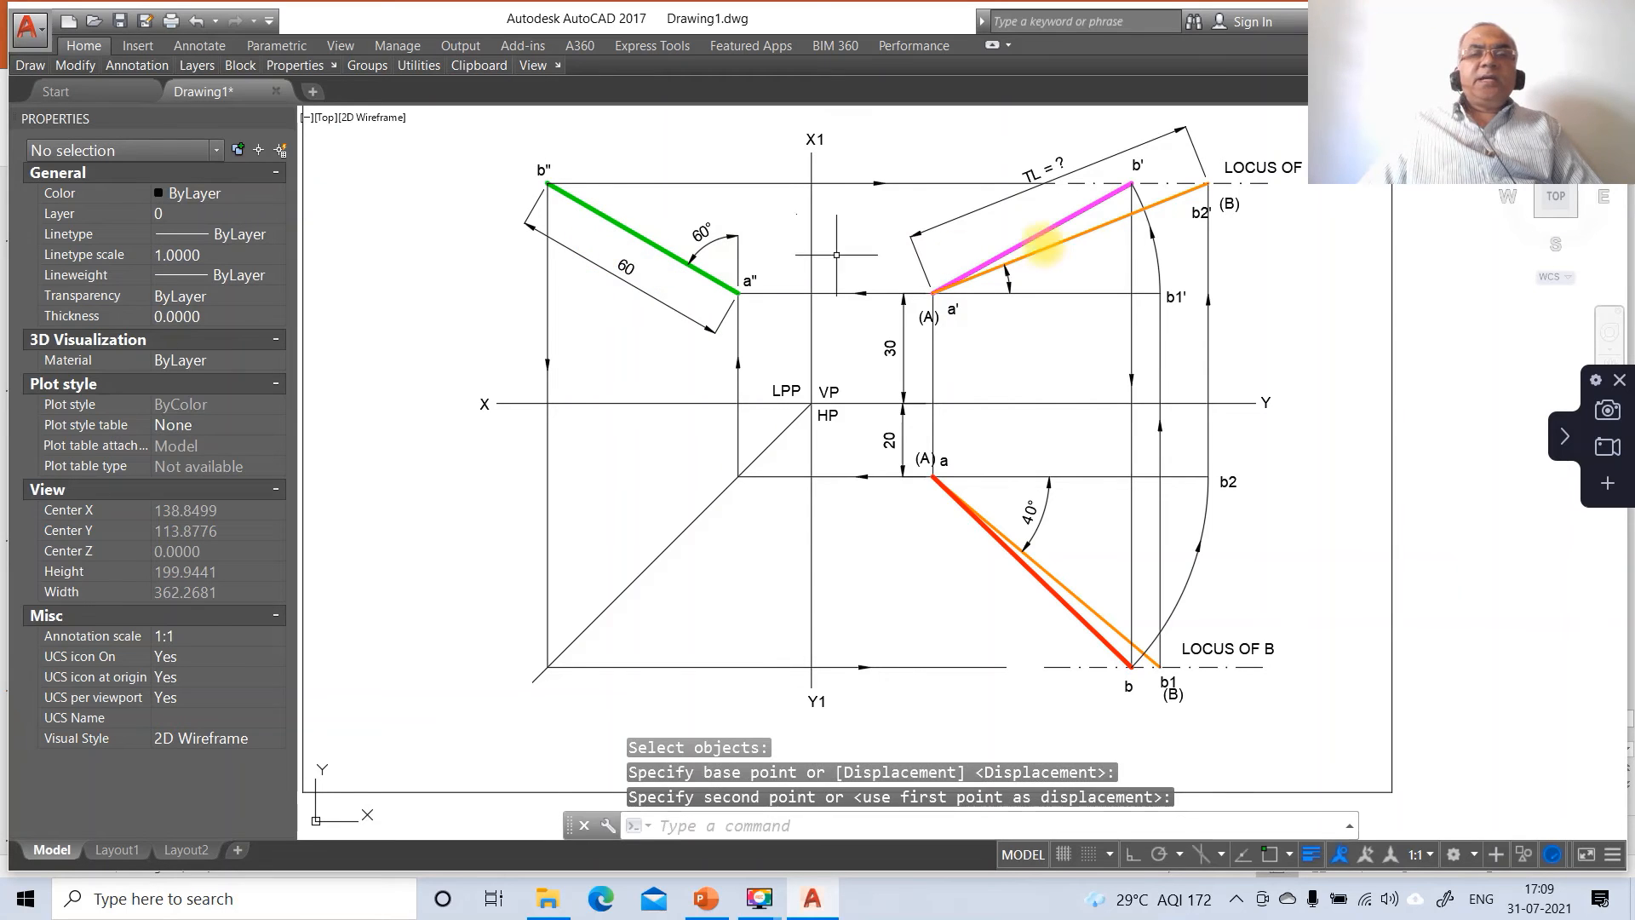
Step: Move the front view's (A) and a' labels closer to the shared start of the magenta and orange lines
{"action": "key", "text": "Return"}
{"action": "left_click", "coordinate": [928, 317]}
{"action": "key", "text": "Return"}
{"action": "left_click", "coordinate": [975, 386]}
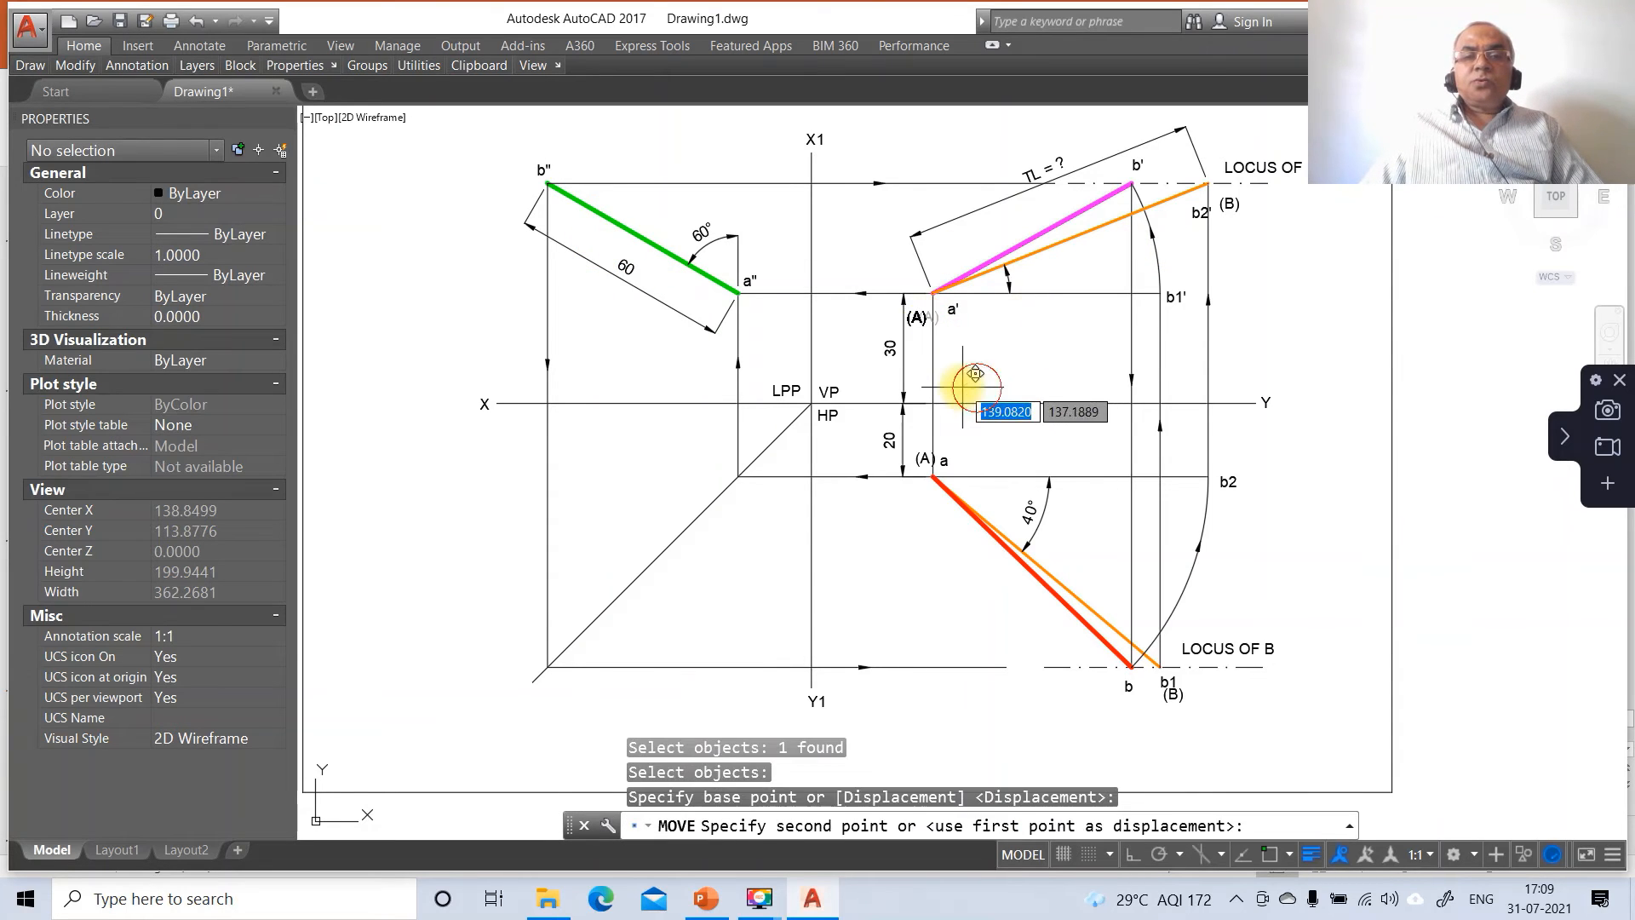
{"action": "left_click", "coordinate": [964, 378]}
{"action": "key", "text": "Return"}
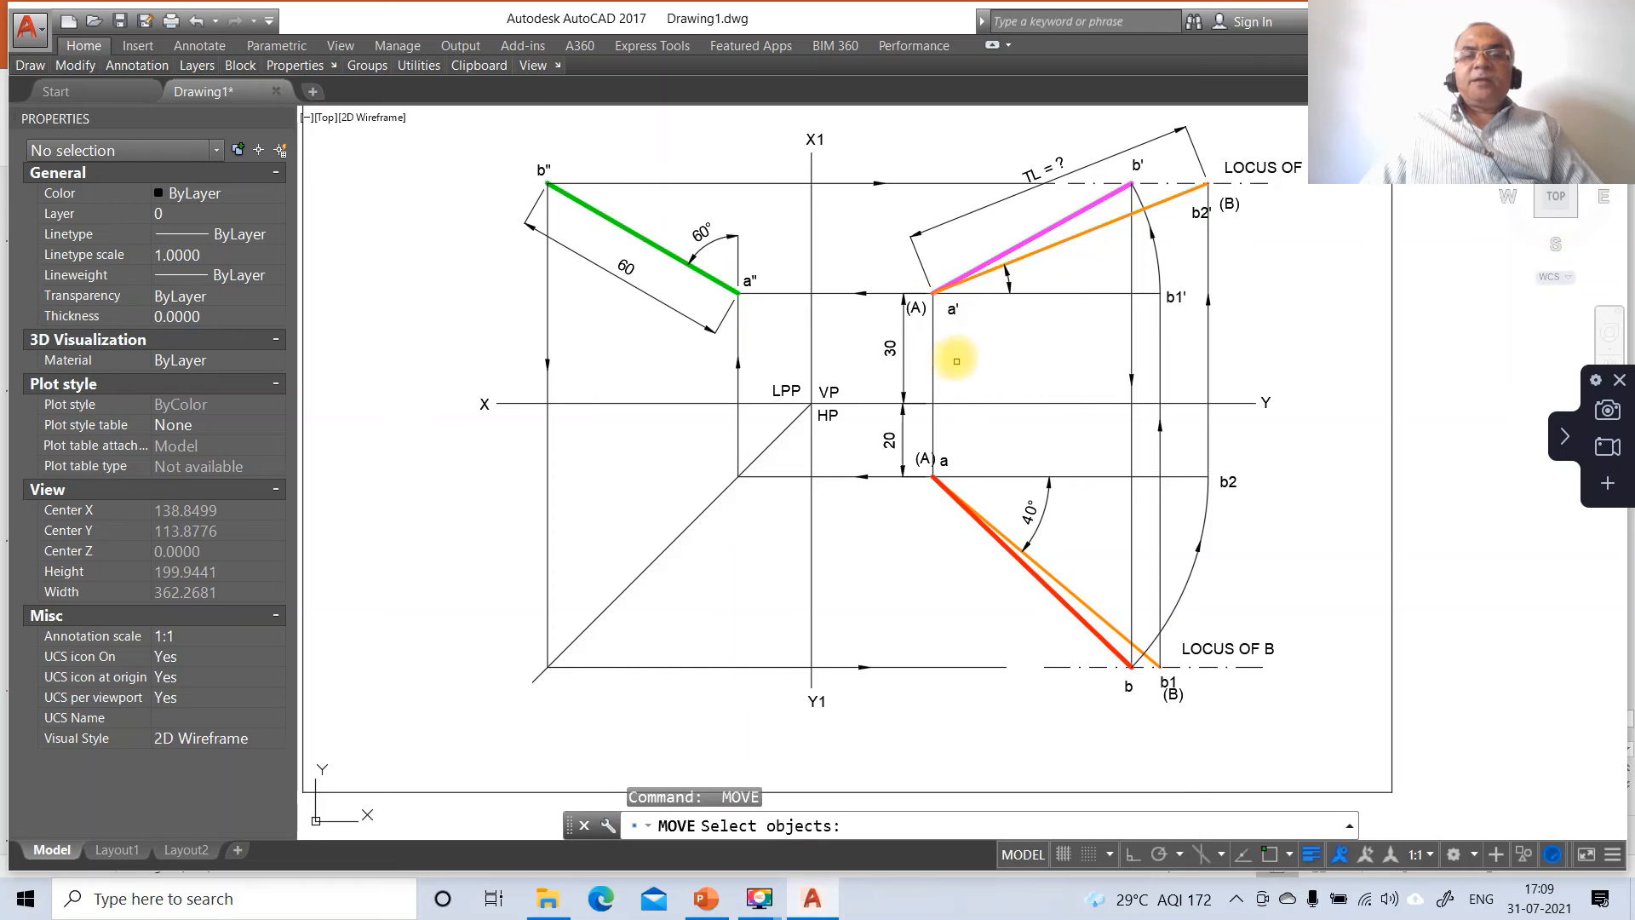
{"action": "left_click", "coordinate": [953, 312]}
{"action": "key", "text": "Return"}
{"action": "left_click", "coordinate": [997, 371]}
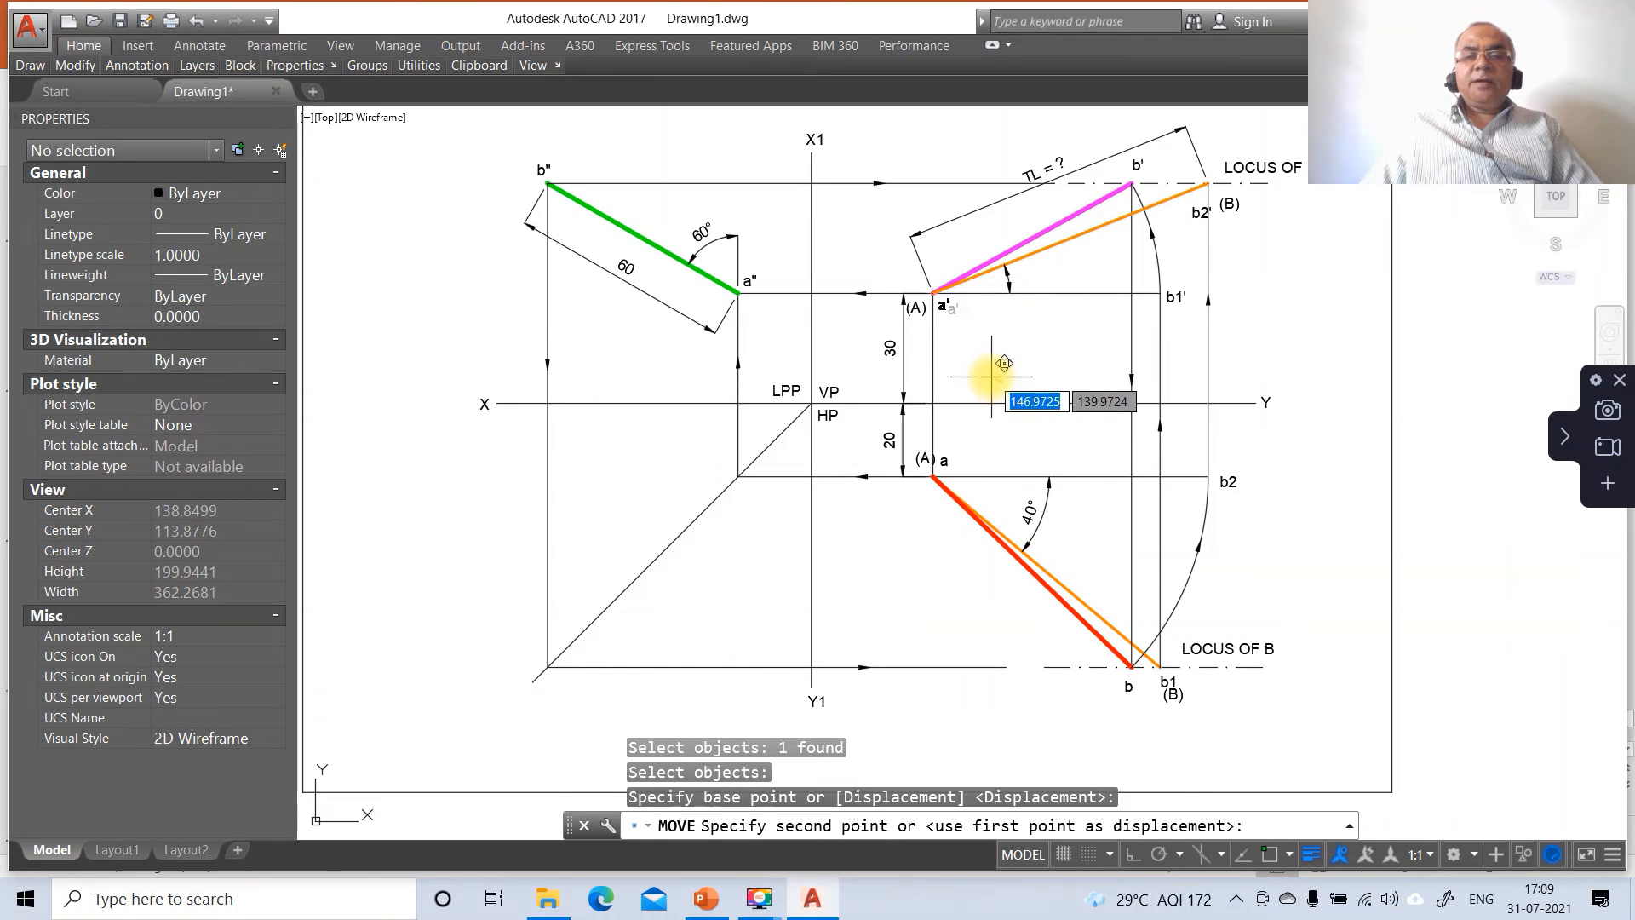
{"action": "left_click", "coordinate": [993, 373]}
Step: Move the b' label closer to the magenta line's end and shift the upper LOCUS OF B label slightly right
{"action": "key", "text": "Return"}
{"action": "left_click", "coordinate": [1156, 162]}
{"action": "key", "text": "Return"}
{"action": "left_click", "coordinate": [1149, 163]}
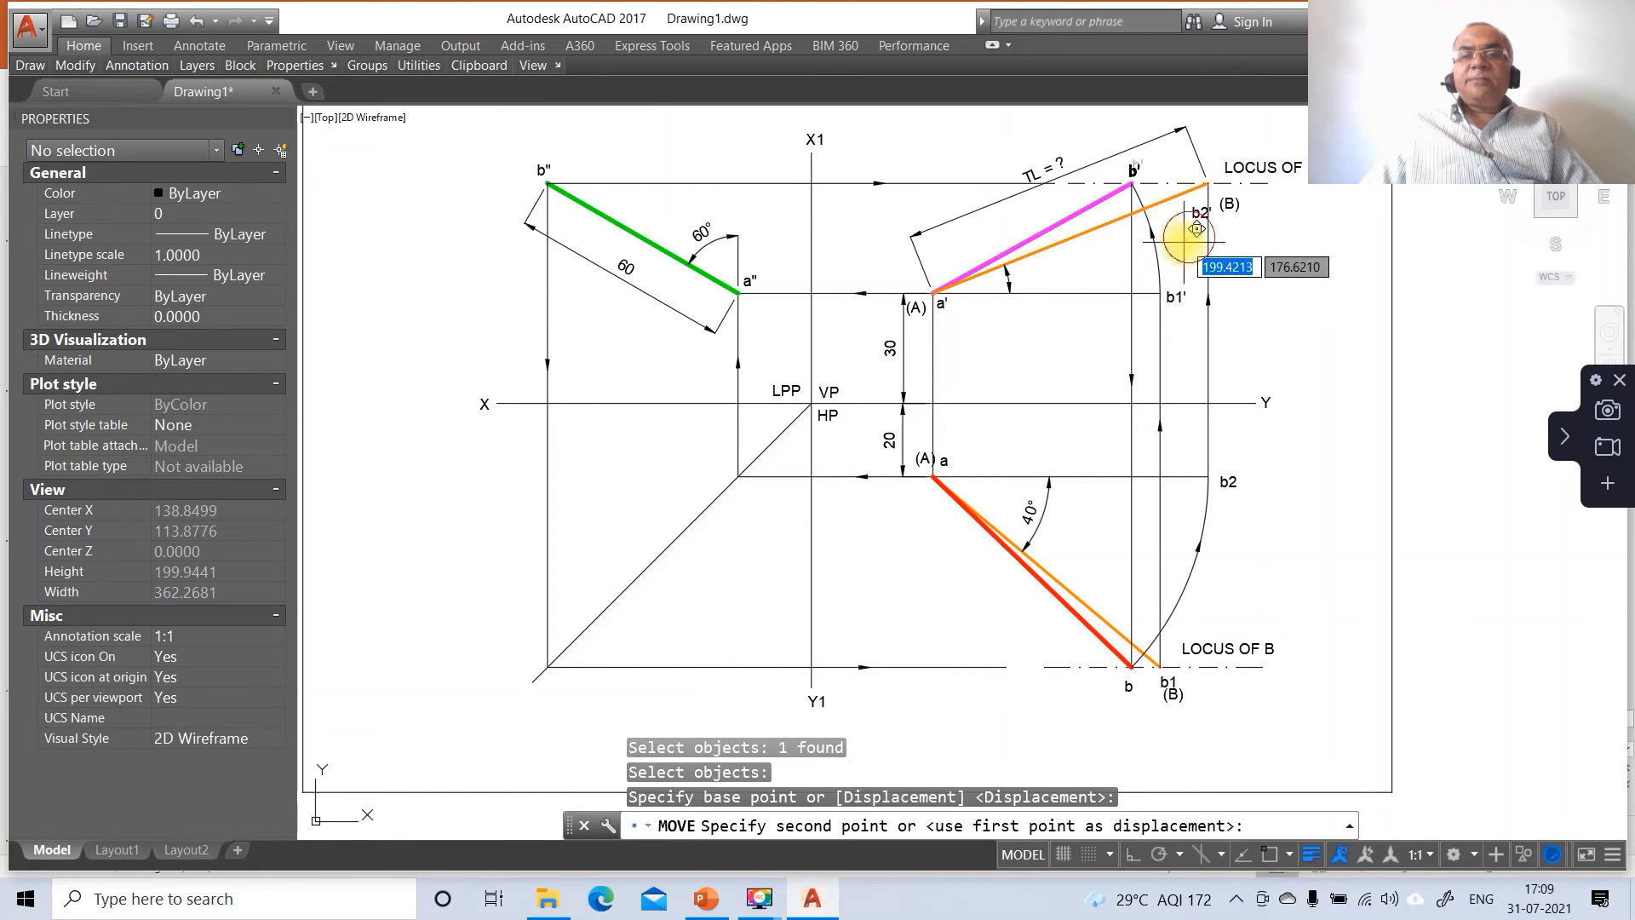
{"action": "left_click", "coordinate": [1146, 168]}
{"action": "key", "text": "Return"}
{"action": "left_click", "coordinate": [1258, 171]}
{"action": "key", "text": "Return"}
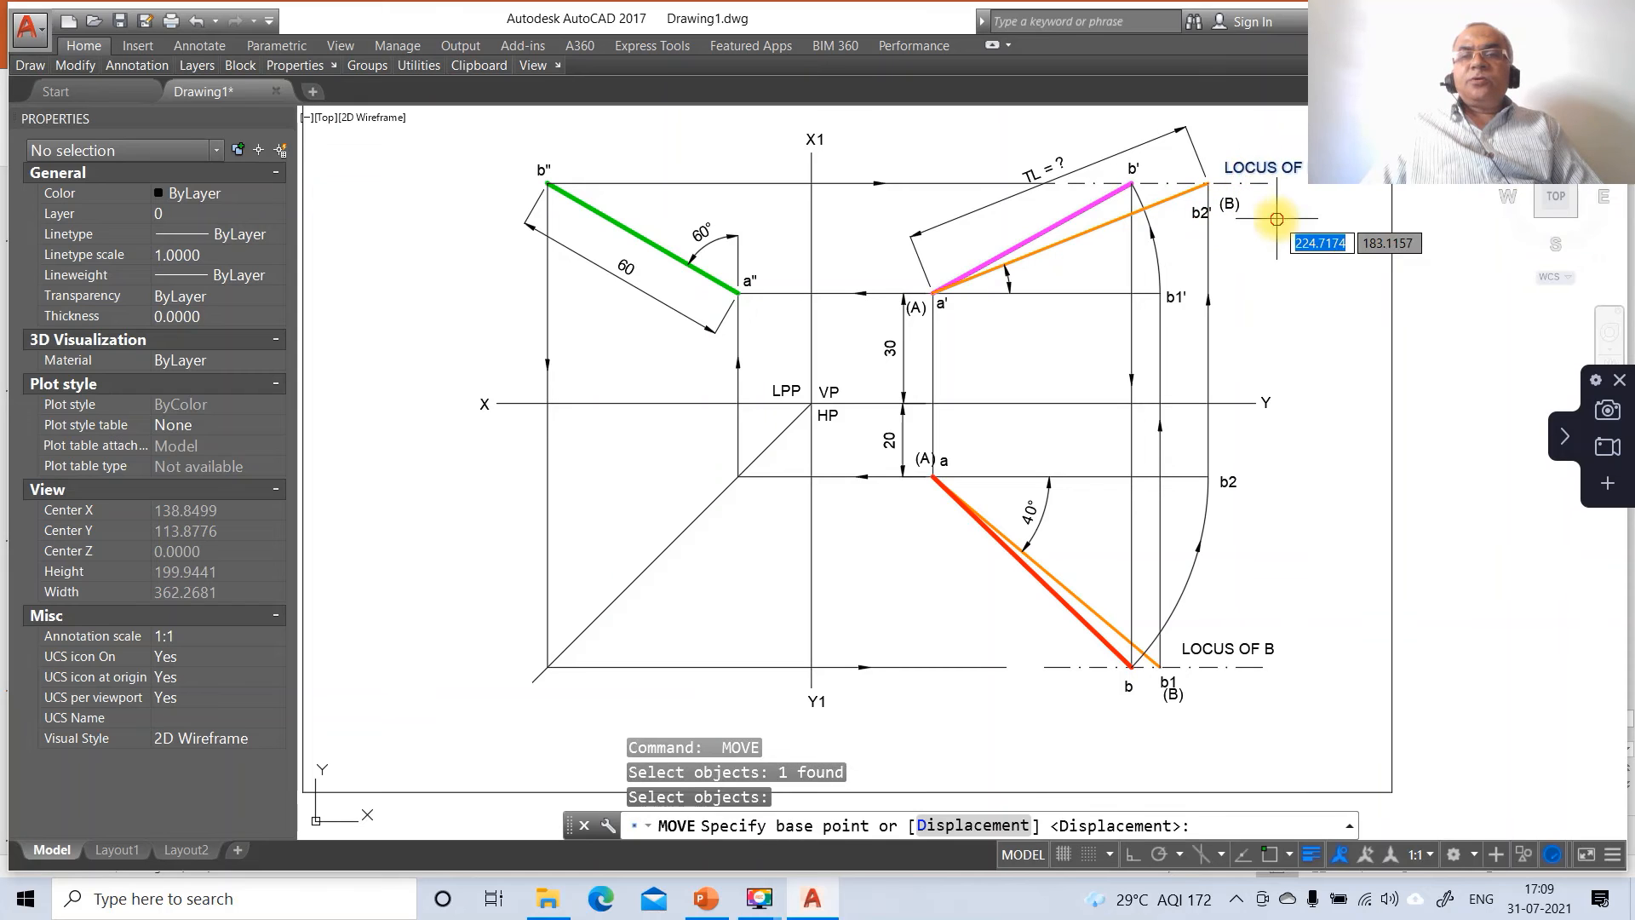
{"action": "left_click", "coordinate": [1261, 173]}
{"action": "left_click", "coordinate": [1267, 178]}
Step: Place the b2' label just above the upper orange line's far end and the (B) label just below it
{"action": "key", "text": "Return"}
{"action": "left_click", "coordinate": [1199, 215]}
{"action": "key", "text": "Return"}
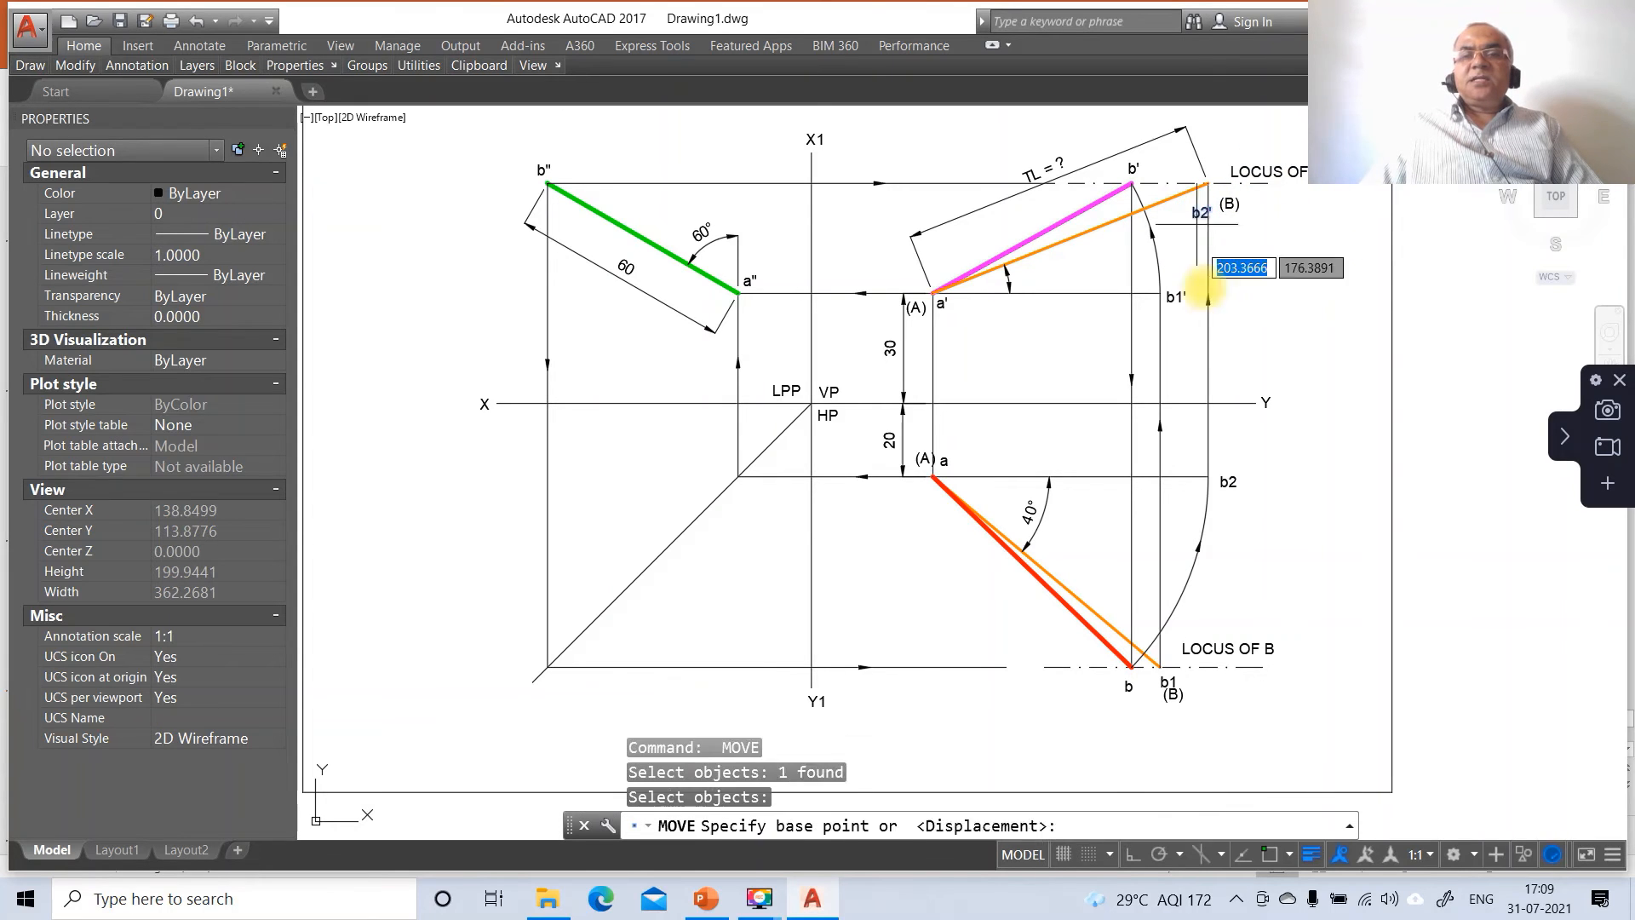
{"action": "left_click", "coordinate": [1217, 321]}
{"action": "left_click", "coordinate": [1243, 264]}
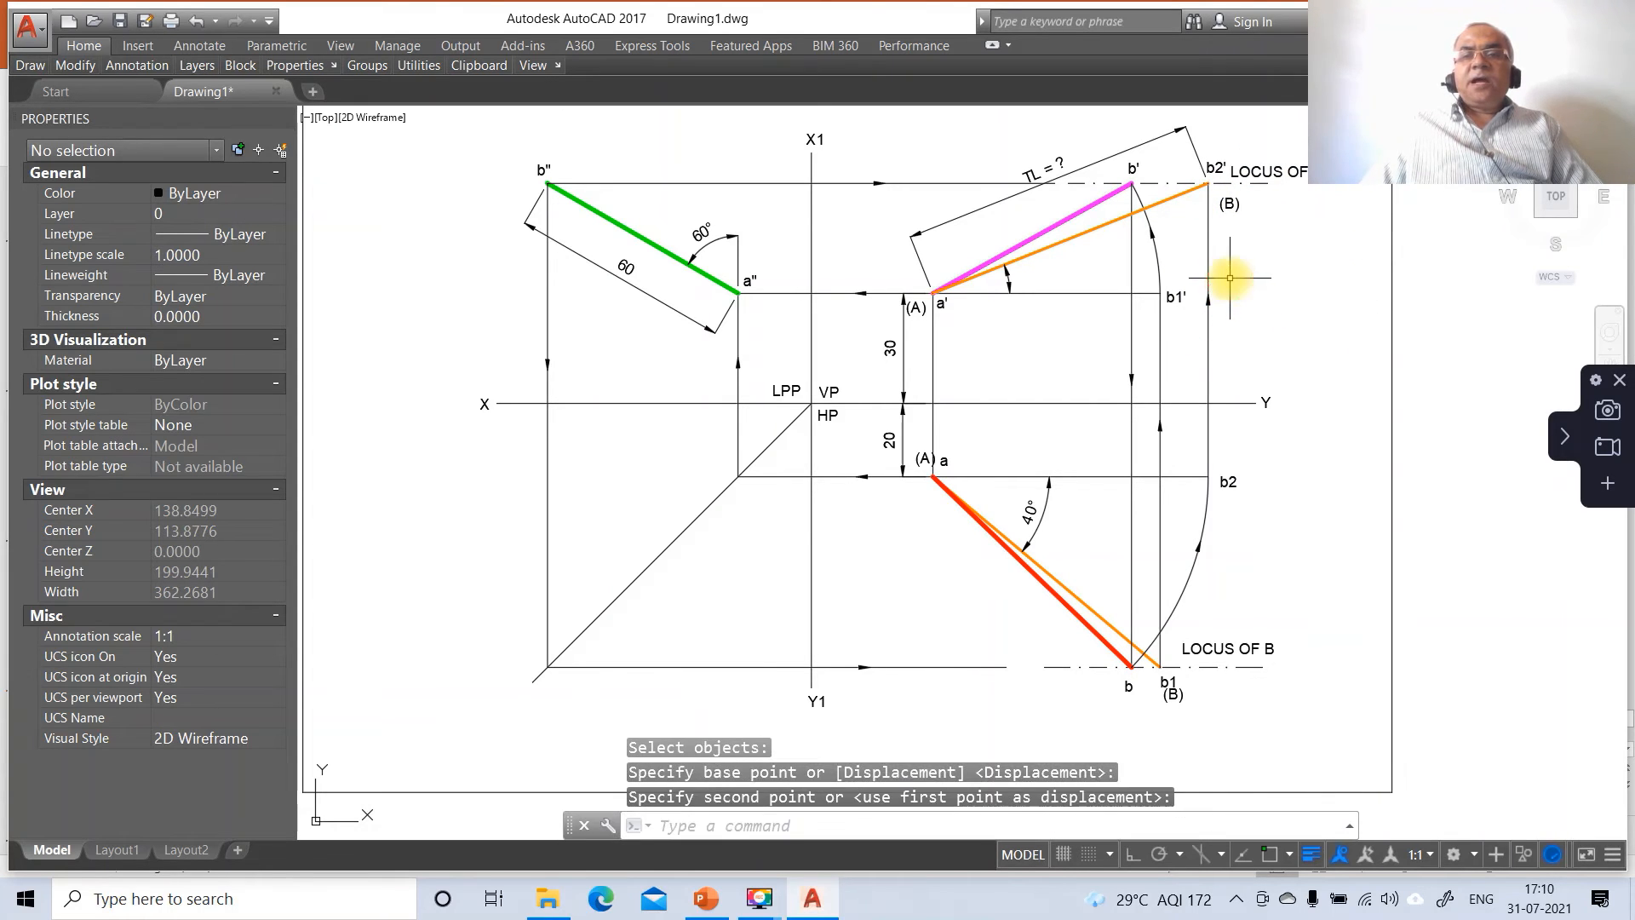
{"action": "key", "text": "Return"}
{"action": "left_click", "coordinate": [1229, 204]}
{"action": "key", "text": "Return"}
{"action": "left_click", "coordinate": [1255, 266]}
{"action": "left_click", "coordinate": [1254, 272]}
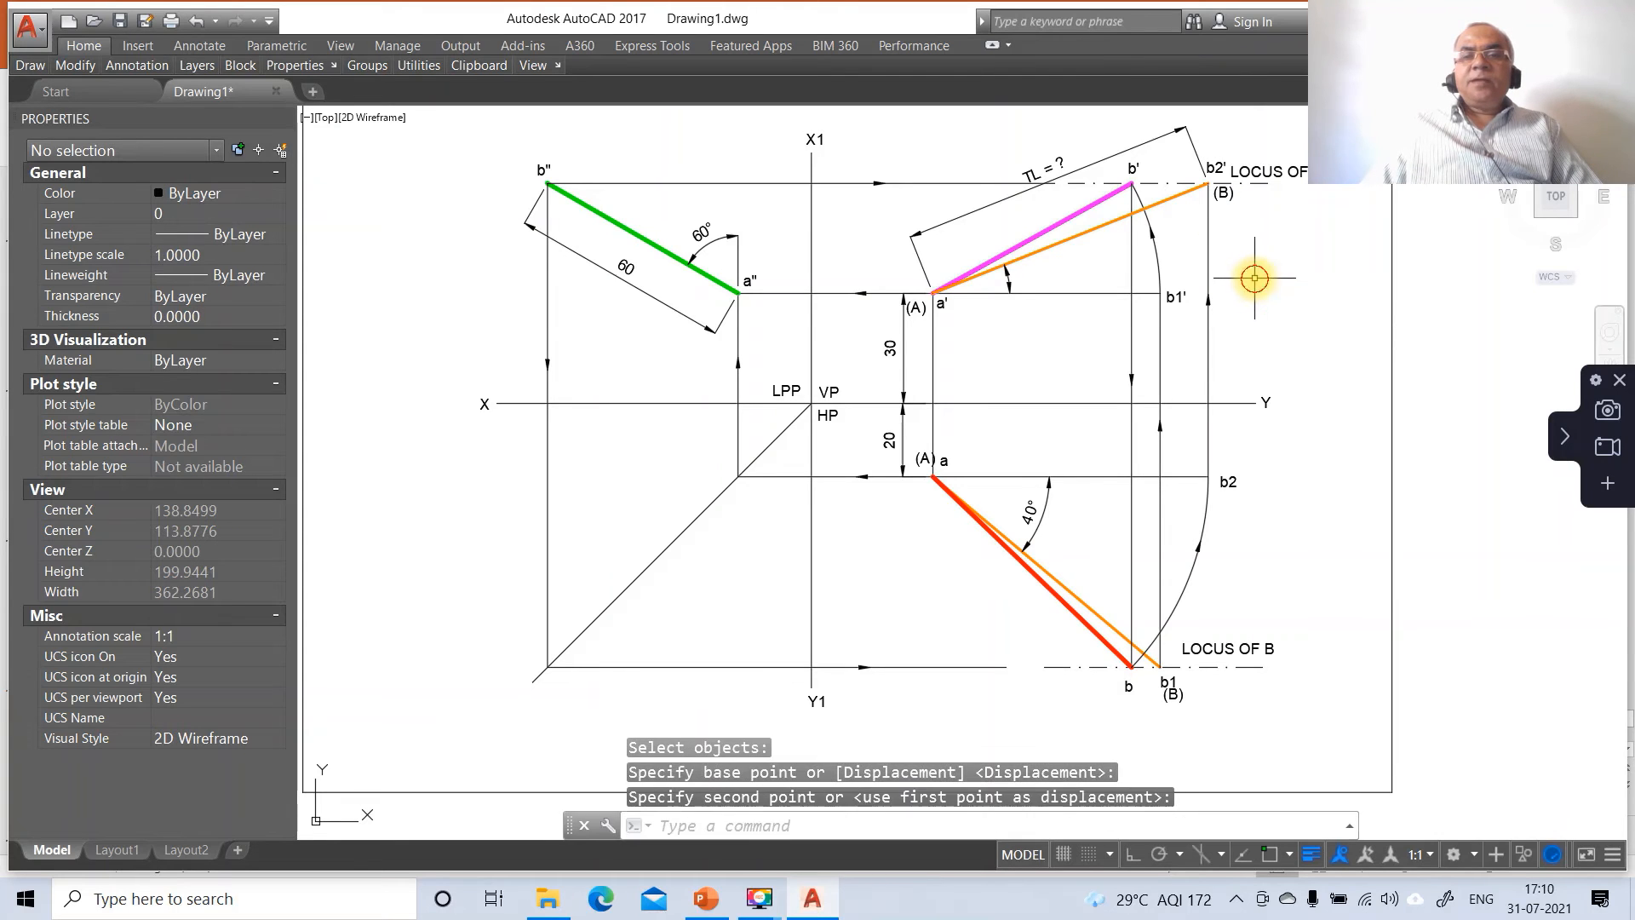
Step: Move the b1' and b2 labels up beside their points at the ends of the two arcs
{"action": "key", "text": "Return"}
{"action": "left_click", "coordinate": [1178, 298]}
{"action": "key", "text": "Return"}
{"action": "left_click", "coordinate": [1204, 350]}
{"action": "left_click", "coordinate": [1202, 344]}
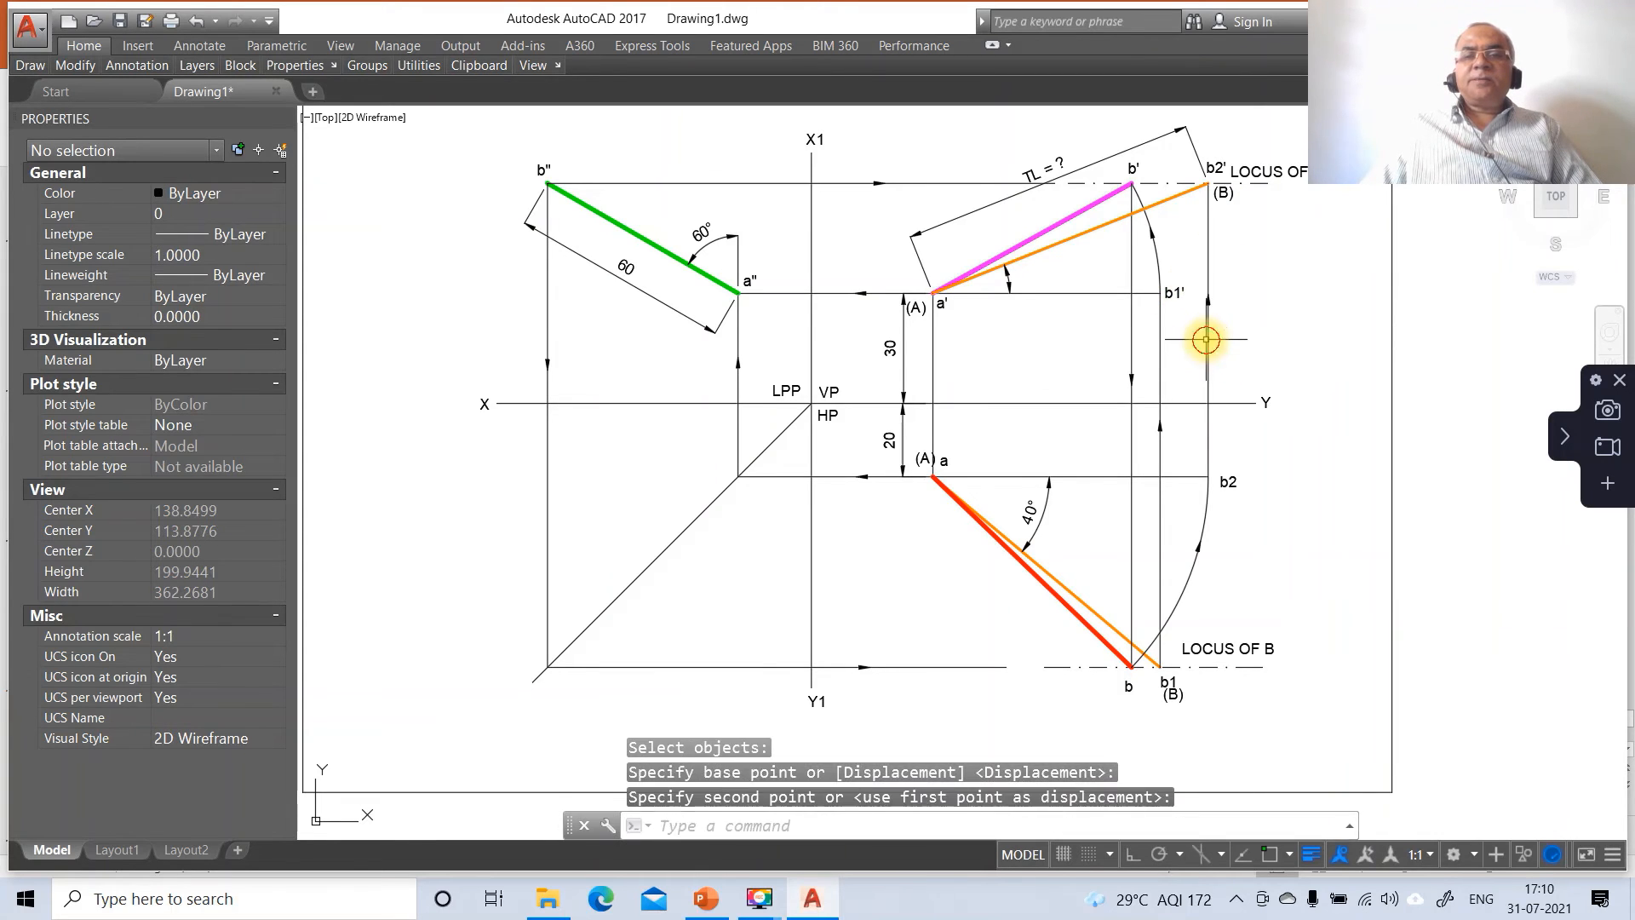
{"action": "key", "text": "Return"}
{"action": "left_click", "coordinate": [1225, 486]}
{"action": "key", "text": "Return"}
{"action": "left_click", "coordinate": [1256, 554]}
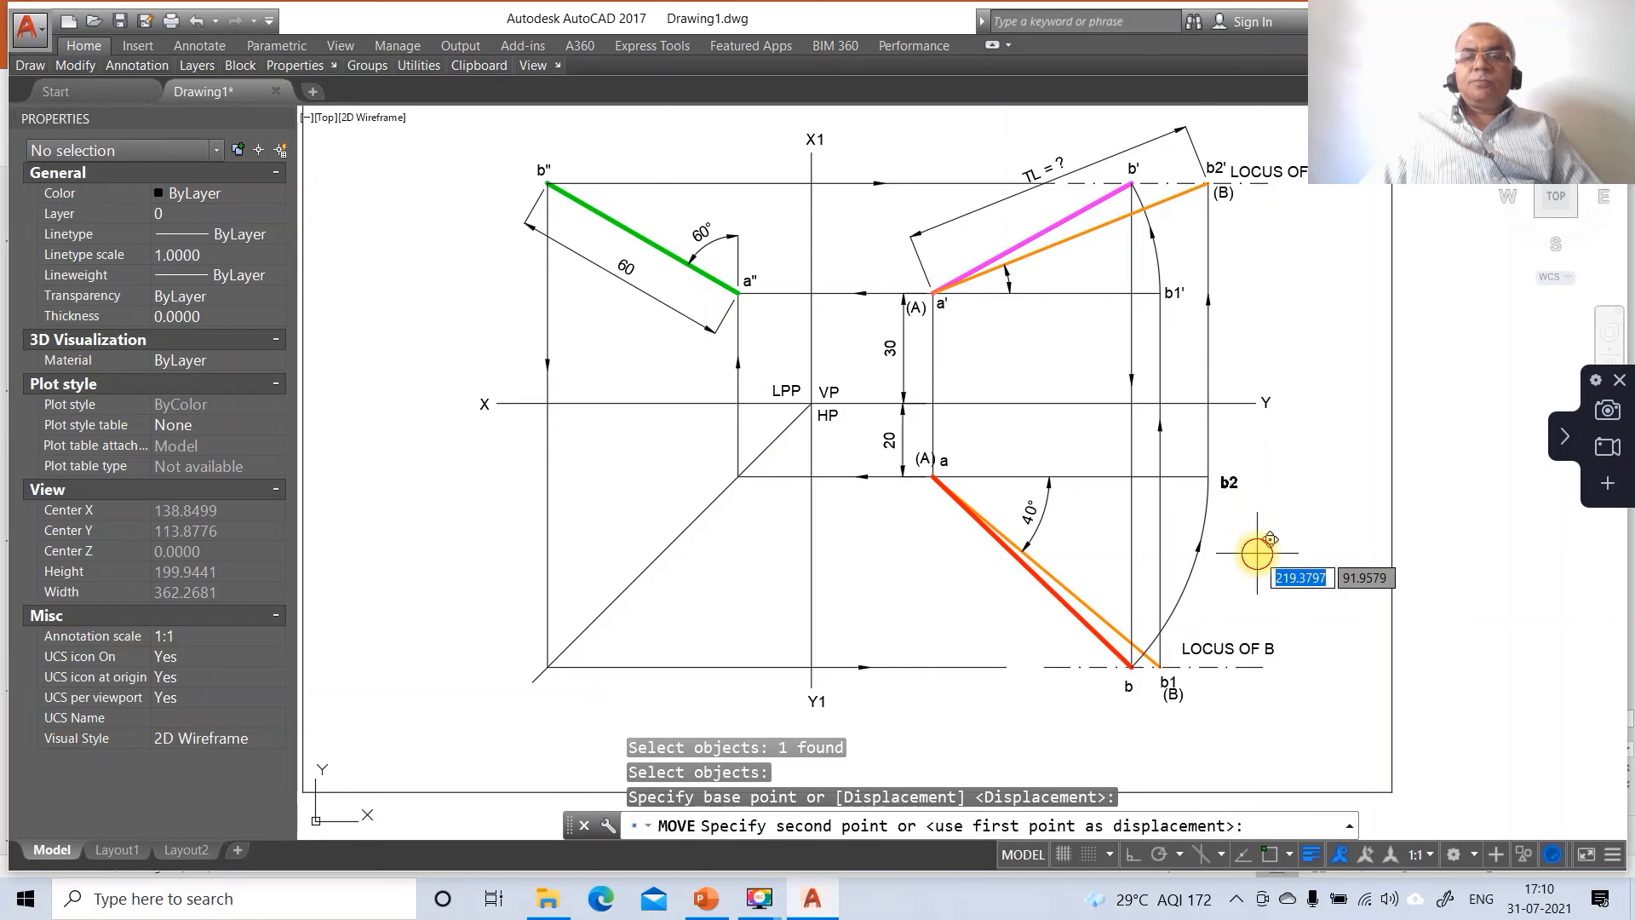
{"action": "left_click", "coordinate": [1252, 546]}
Step: Move the b label closer to the lower end of the red top view line
{"action": "key", "text": "Return"}
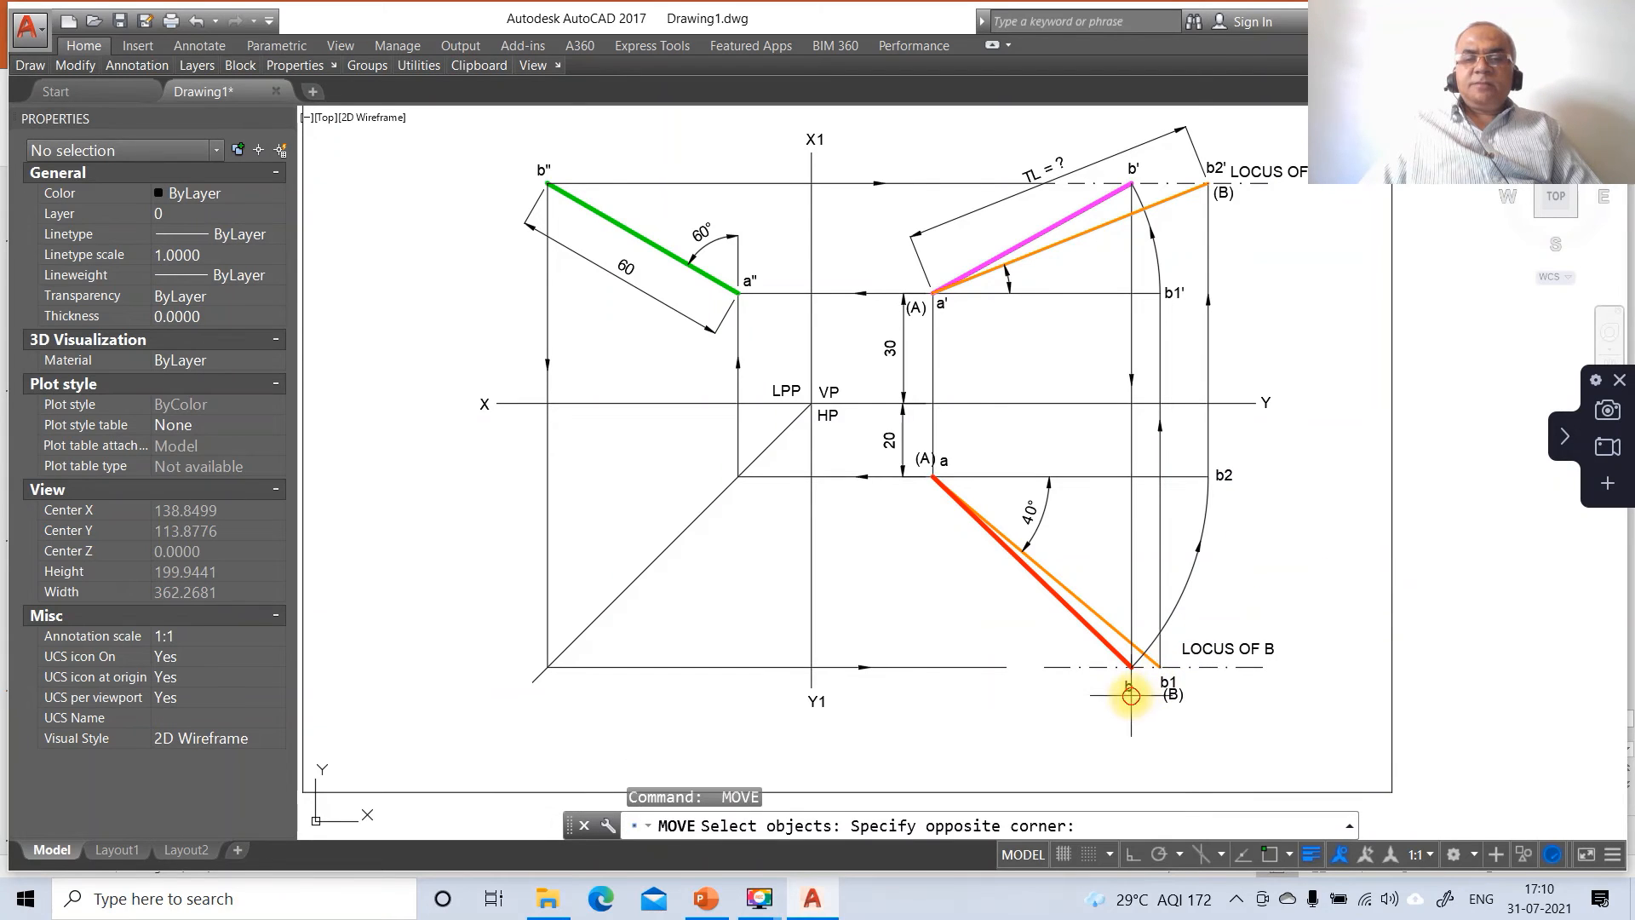
{"action": "left_click", "coordinate": [1123, 682]}
{"action": "key", "text": "Return"}
{"action": "left_click", "coordinate": [1134, 709]}
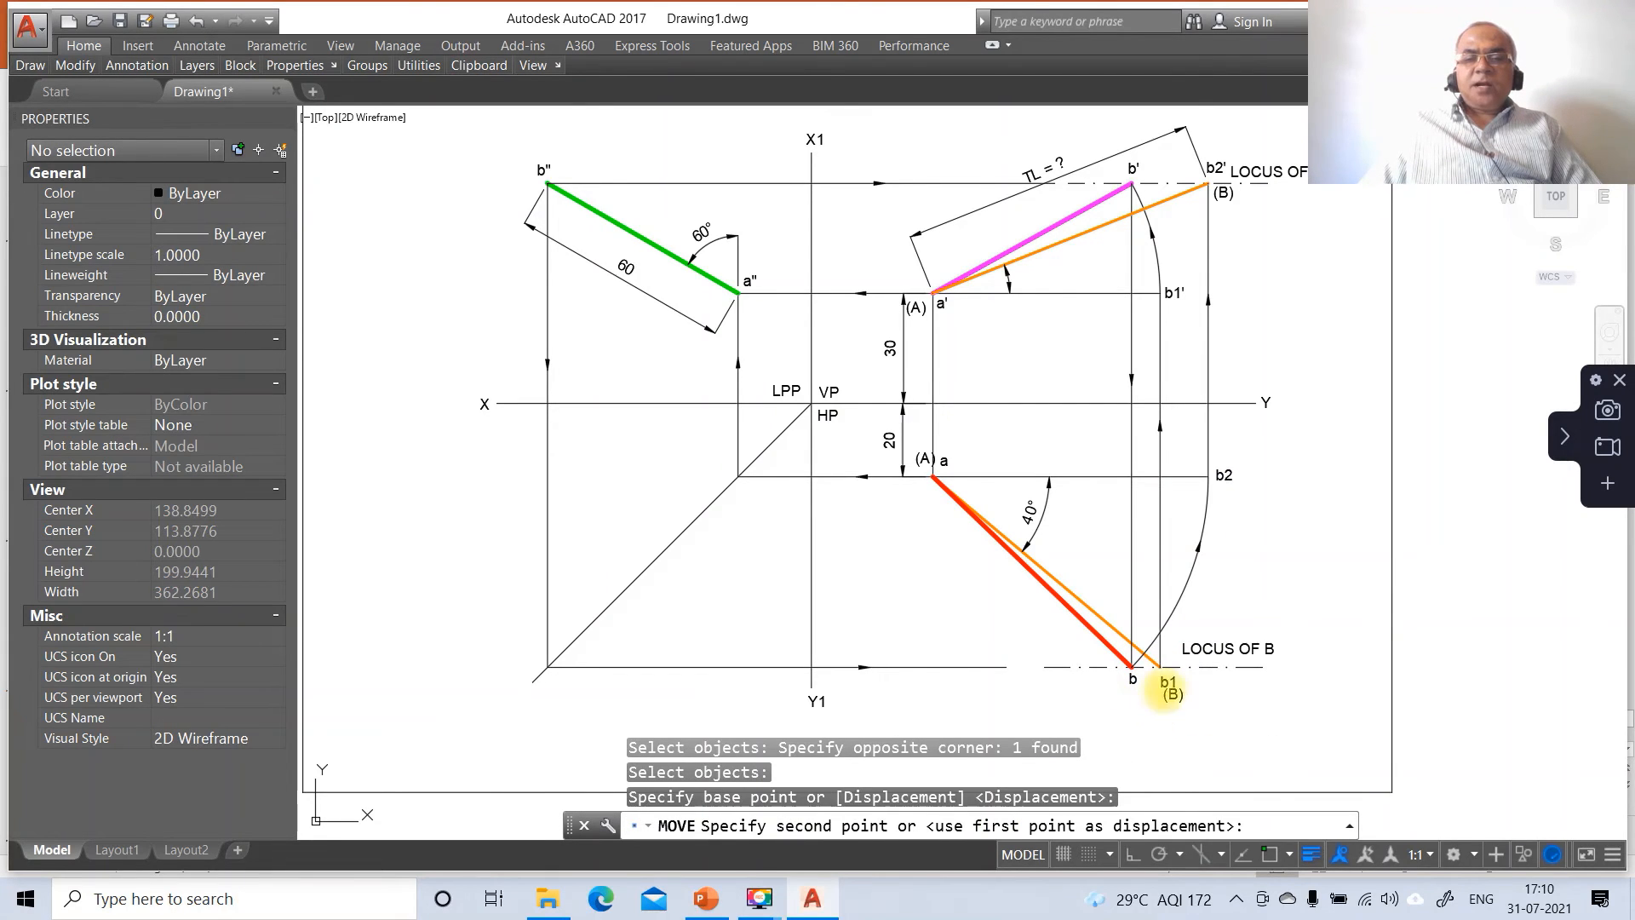
Step: Move the b1 label closer beneath the lower end of the lower orange line
{"action": "key", "text": "Return"}
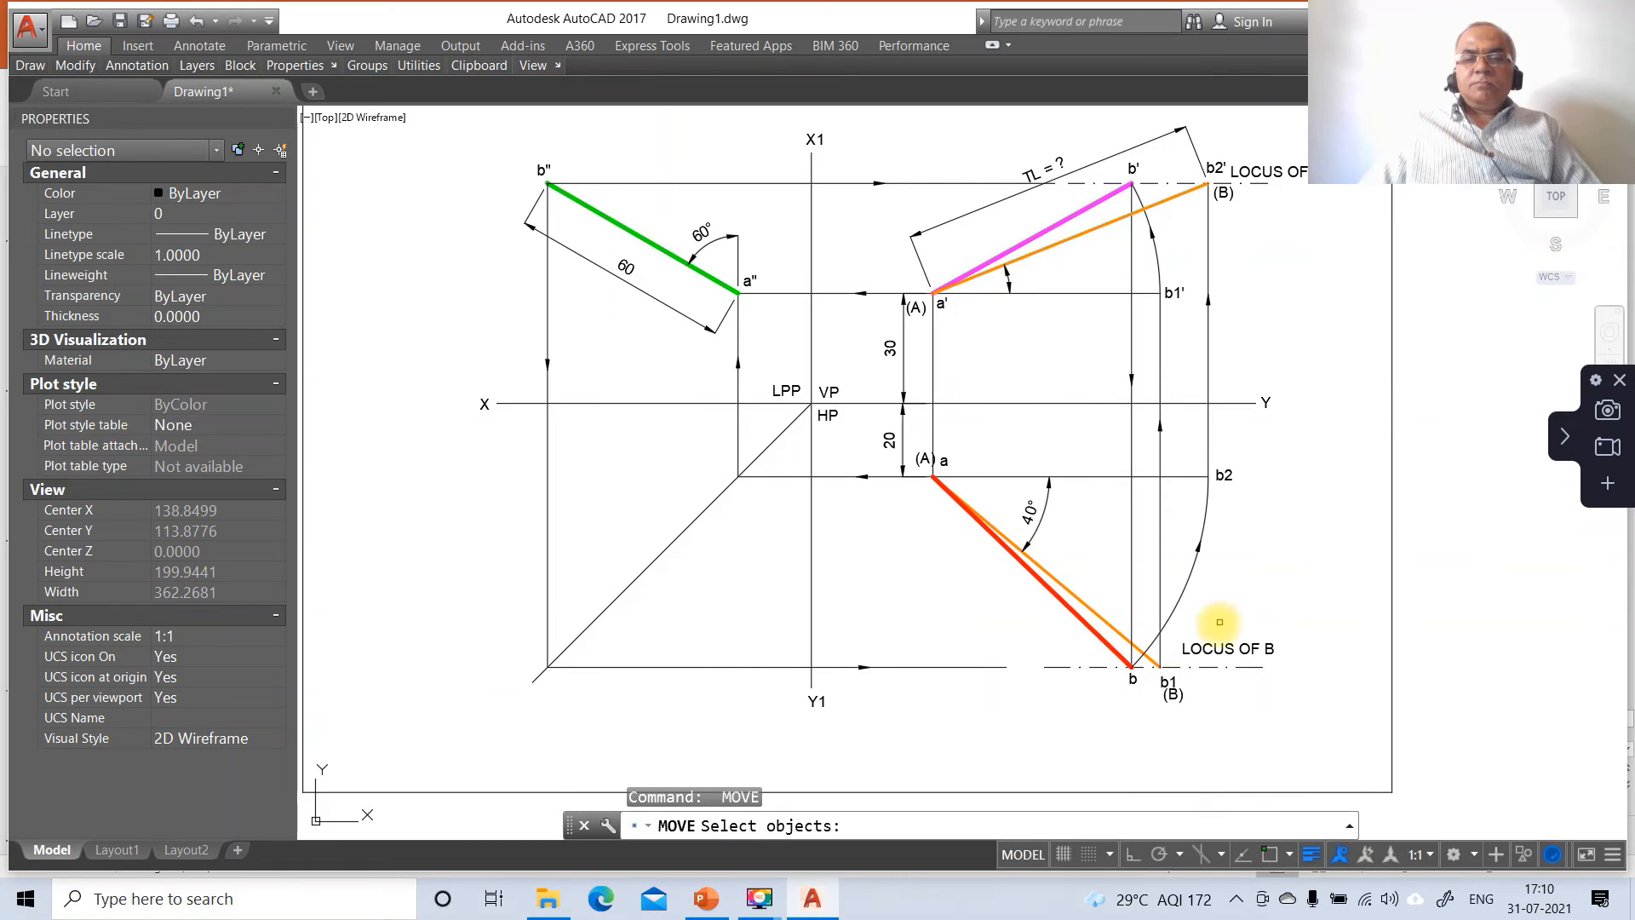
{"action": "key", "text": "Return"}
{"action": "key", "text": "Return"}
{"action": "left_click", "coordinate": [1165, 675]}
{"action": "key", "text": "Return"}
{"action": "left_click", "coordinate": [1237, 672]}
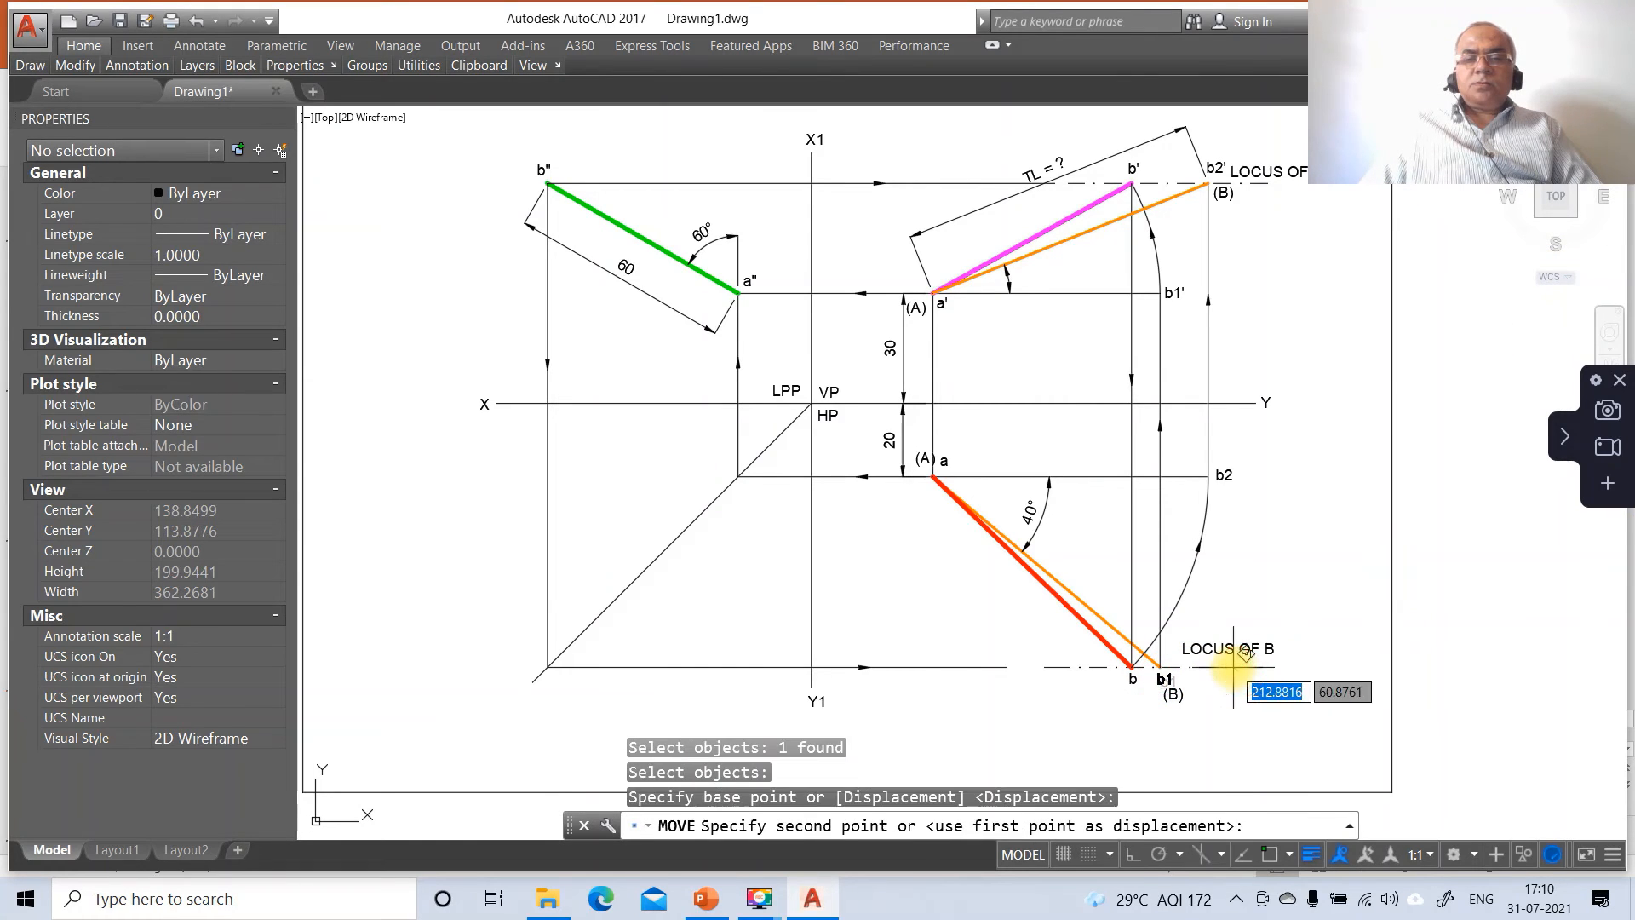
{"action": "left_click", "coordinate": [1231, 668]}
Step: Move the lower (B) label up so it sits directly beside the b1 label
{"action": "key", "text": "Return"}
{"action": "left_click", "coordinate": [1174, 694]}
{"action": "key", "text": "Return"}
{"action": "left_click", "coordinate": [1233, 690]}
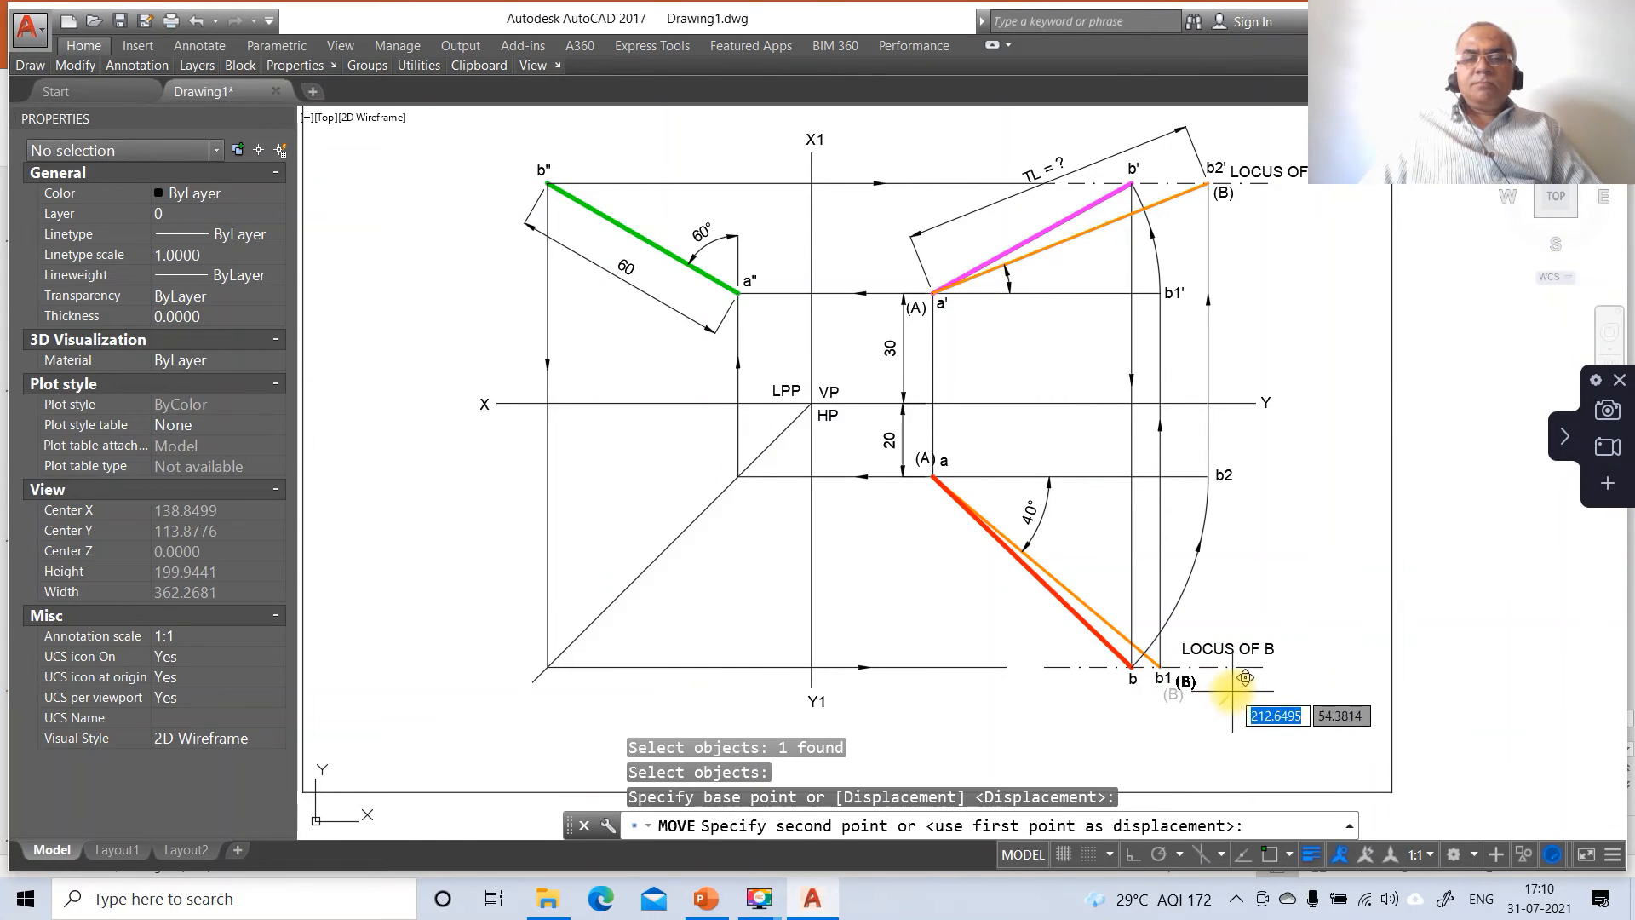
{"action": "left_click", "coordinate": [1245, 674]}
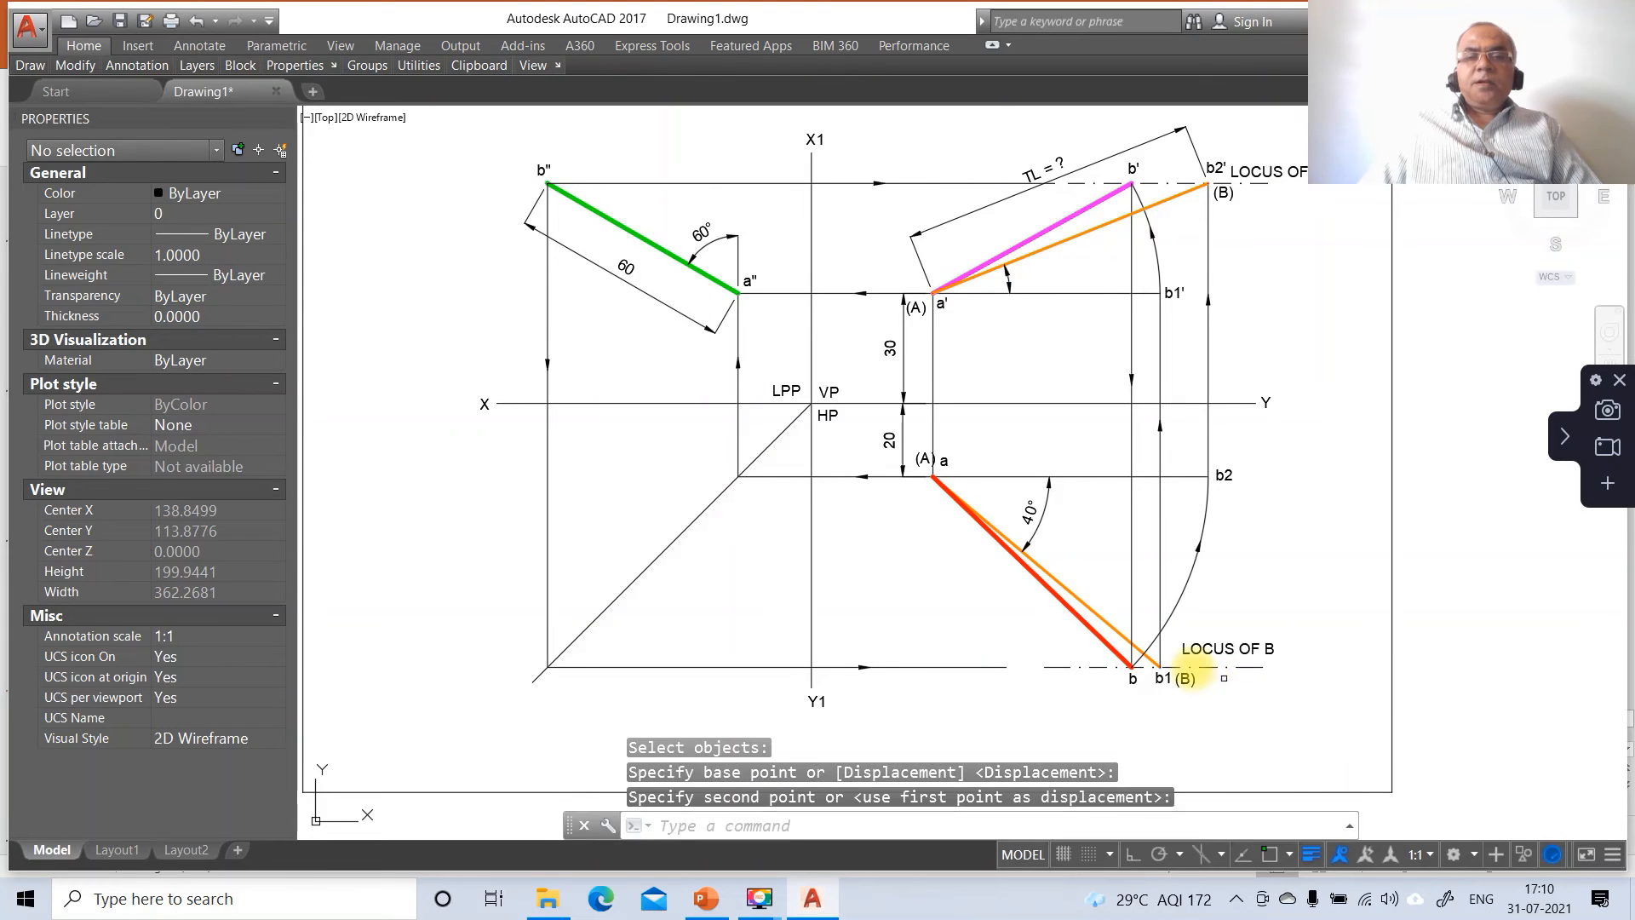
Step: Move the lower (A) label to just below the start point of the red top view line
{"action": "key", "text": "Return"}
{"action": "left_click", "coordinate": [924, 460]}
{"action": "key", "text": "Return"}
{"action": "left_click", "coordinate": [931, 524]}
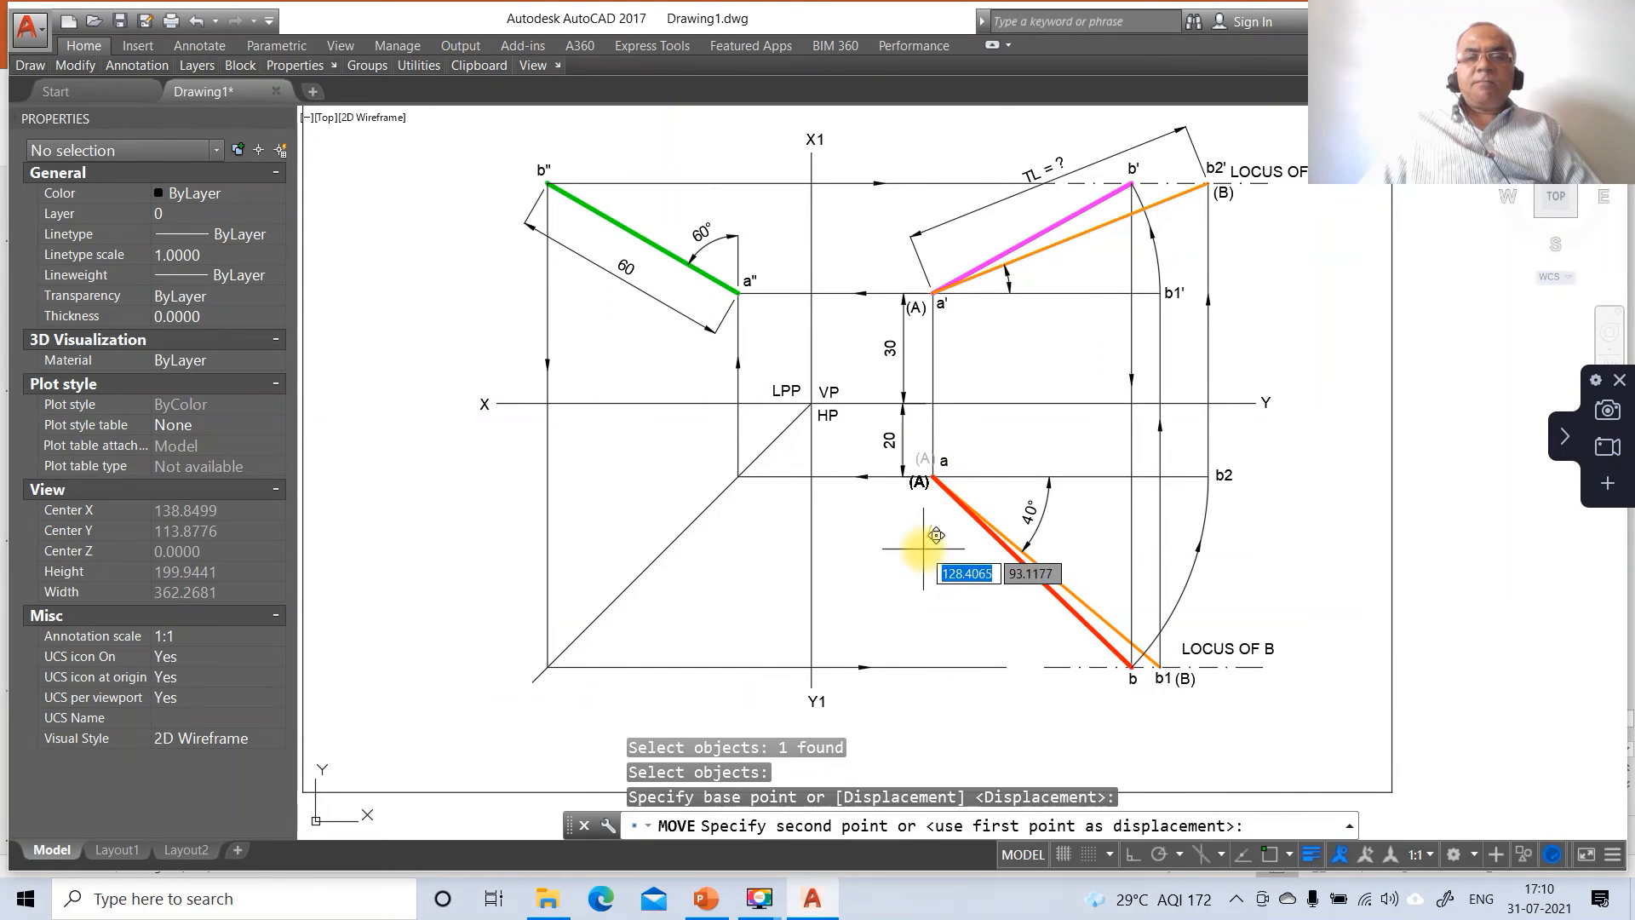
{"action": "left_click", "coordinate": [923, 552]}
Step: Move the a label left so it sits just above the start of the red line, over the (A) label
{"action": "key", "text": "Return"}
{"action": "left_click", "coordinate": [941, 461]}
{"action": "key", "text": "Return"}
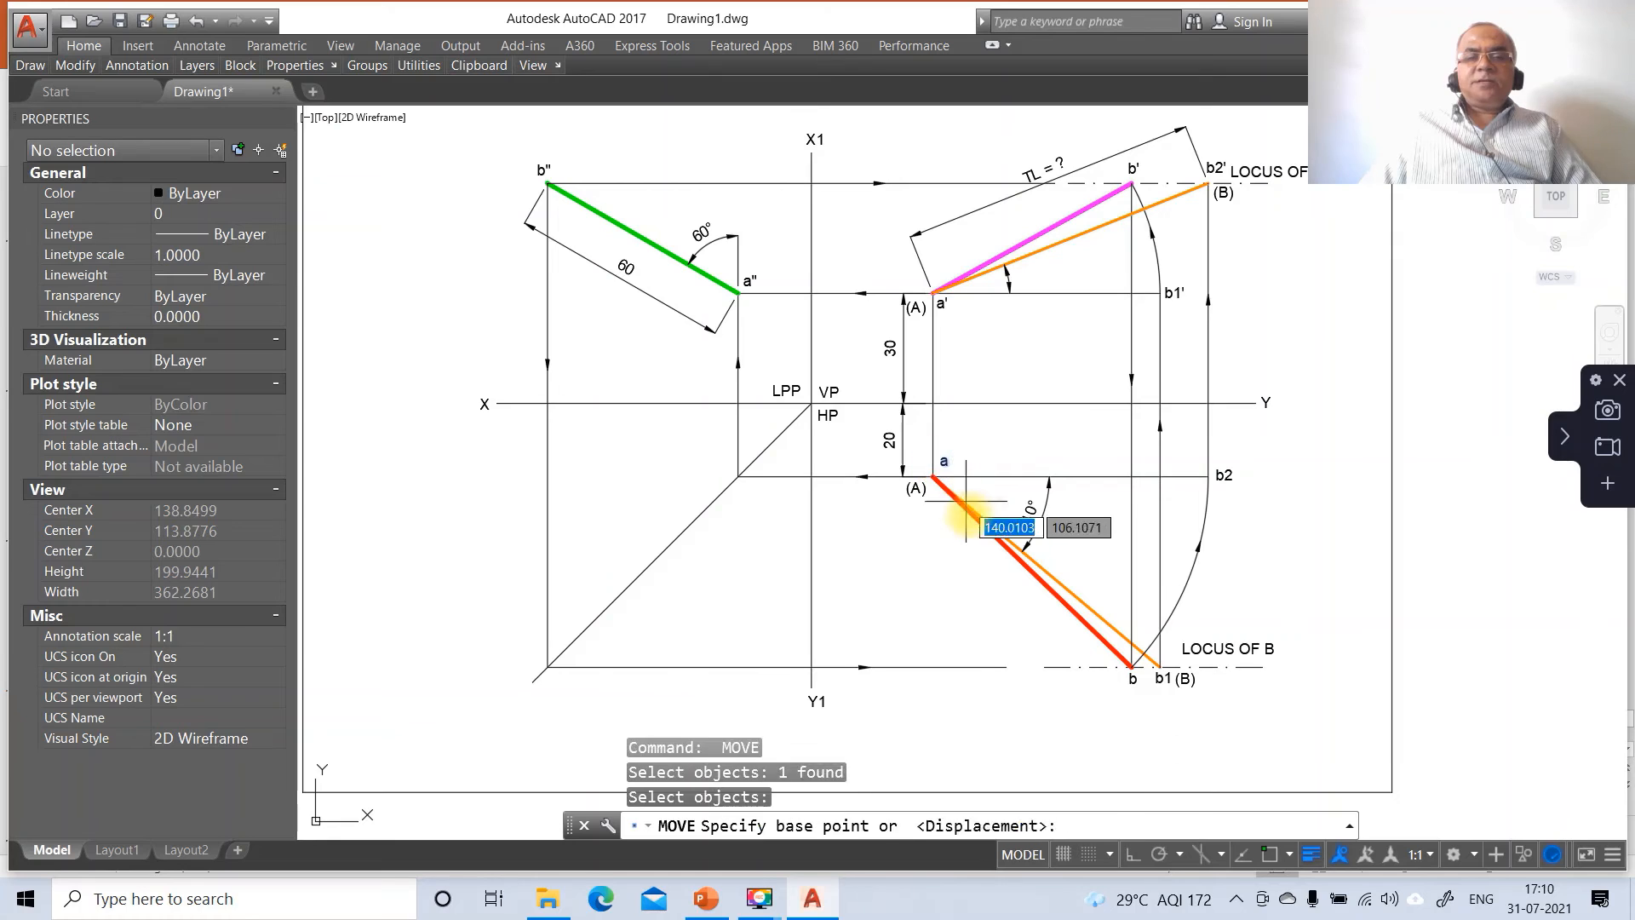
{"action": "left_click", "coordinate": [967, 514]}
{"action": "left_click", "coordinate": [950, 523]}
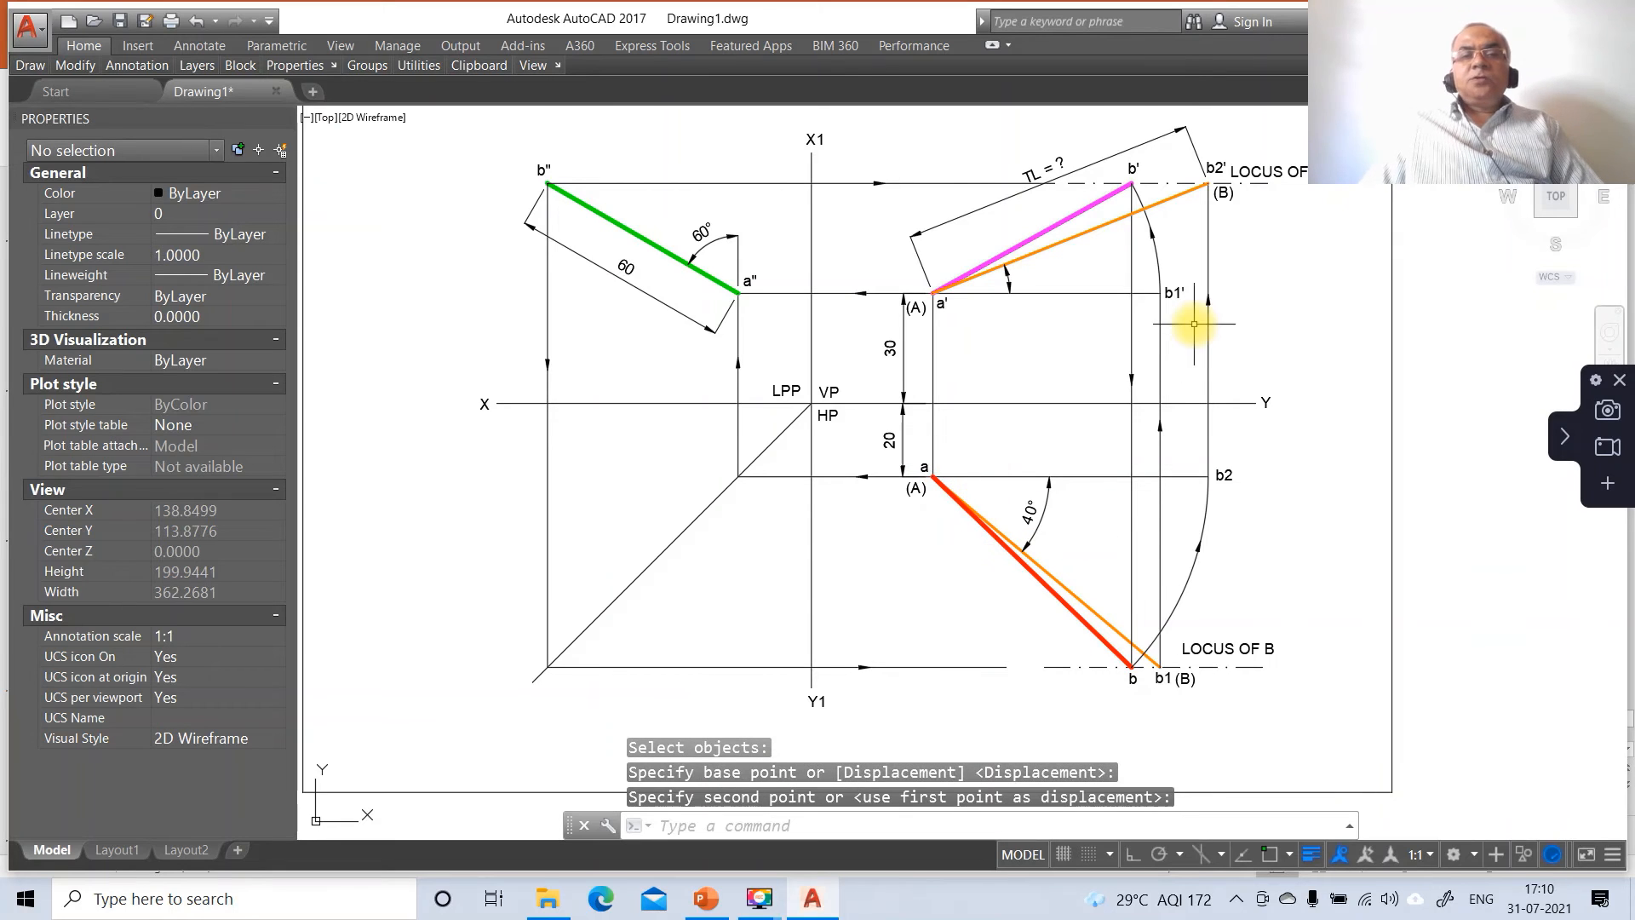
{"action": "left_click", "coordinate": [1320, 381]}
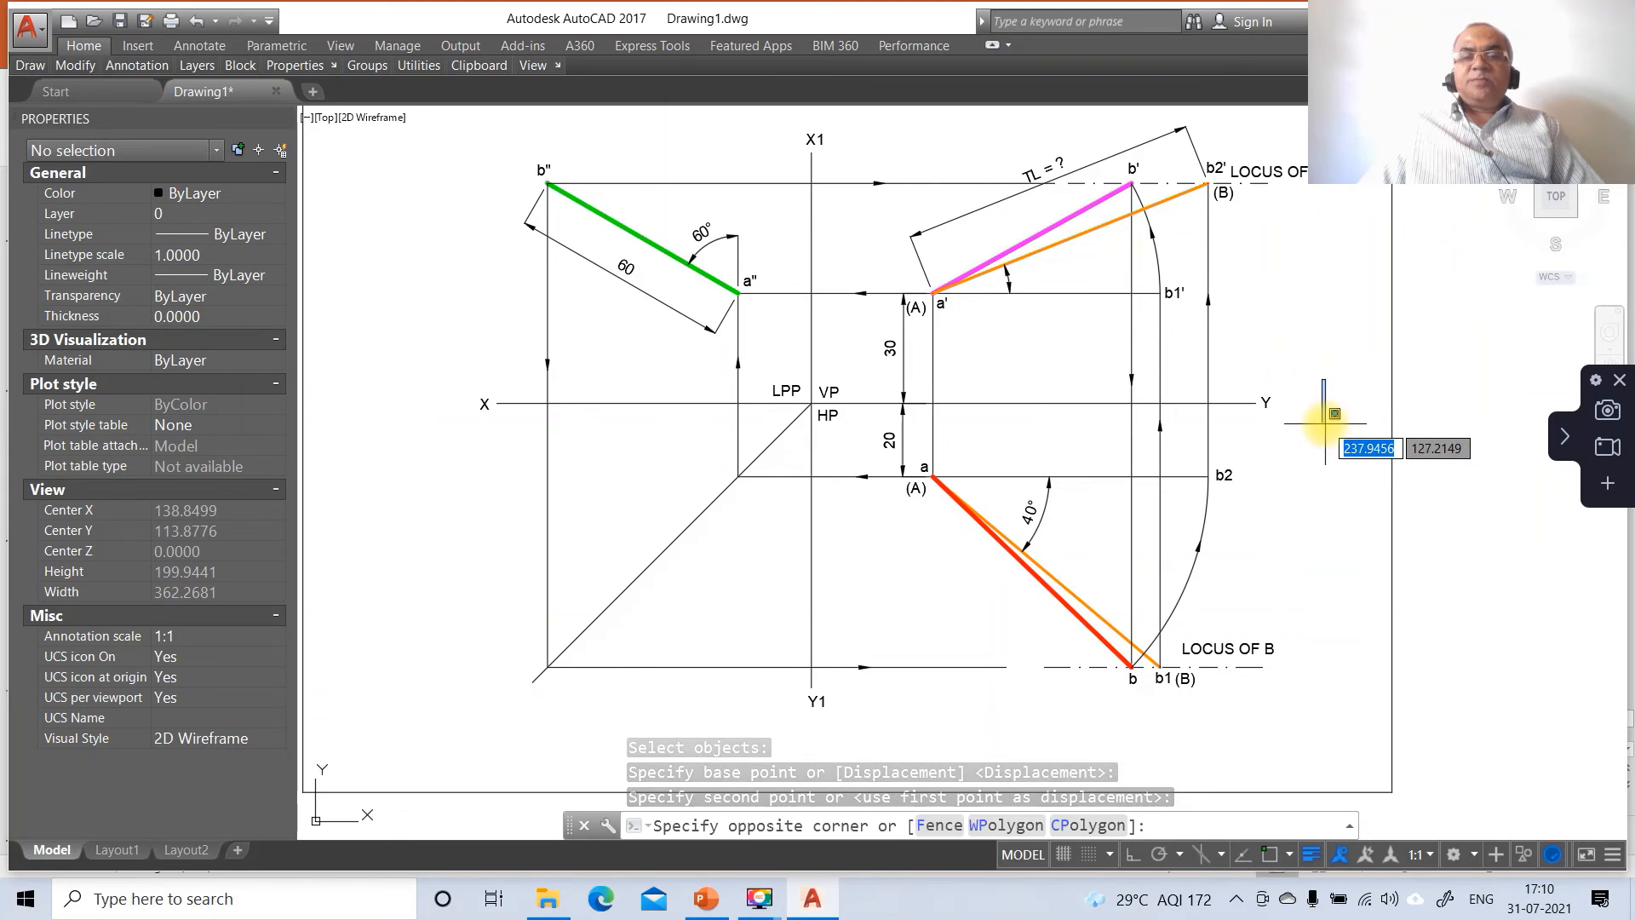
{"action": "type", "text": "mt"}
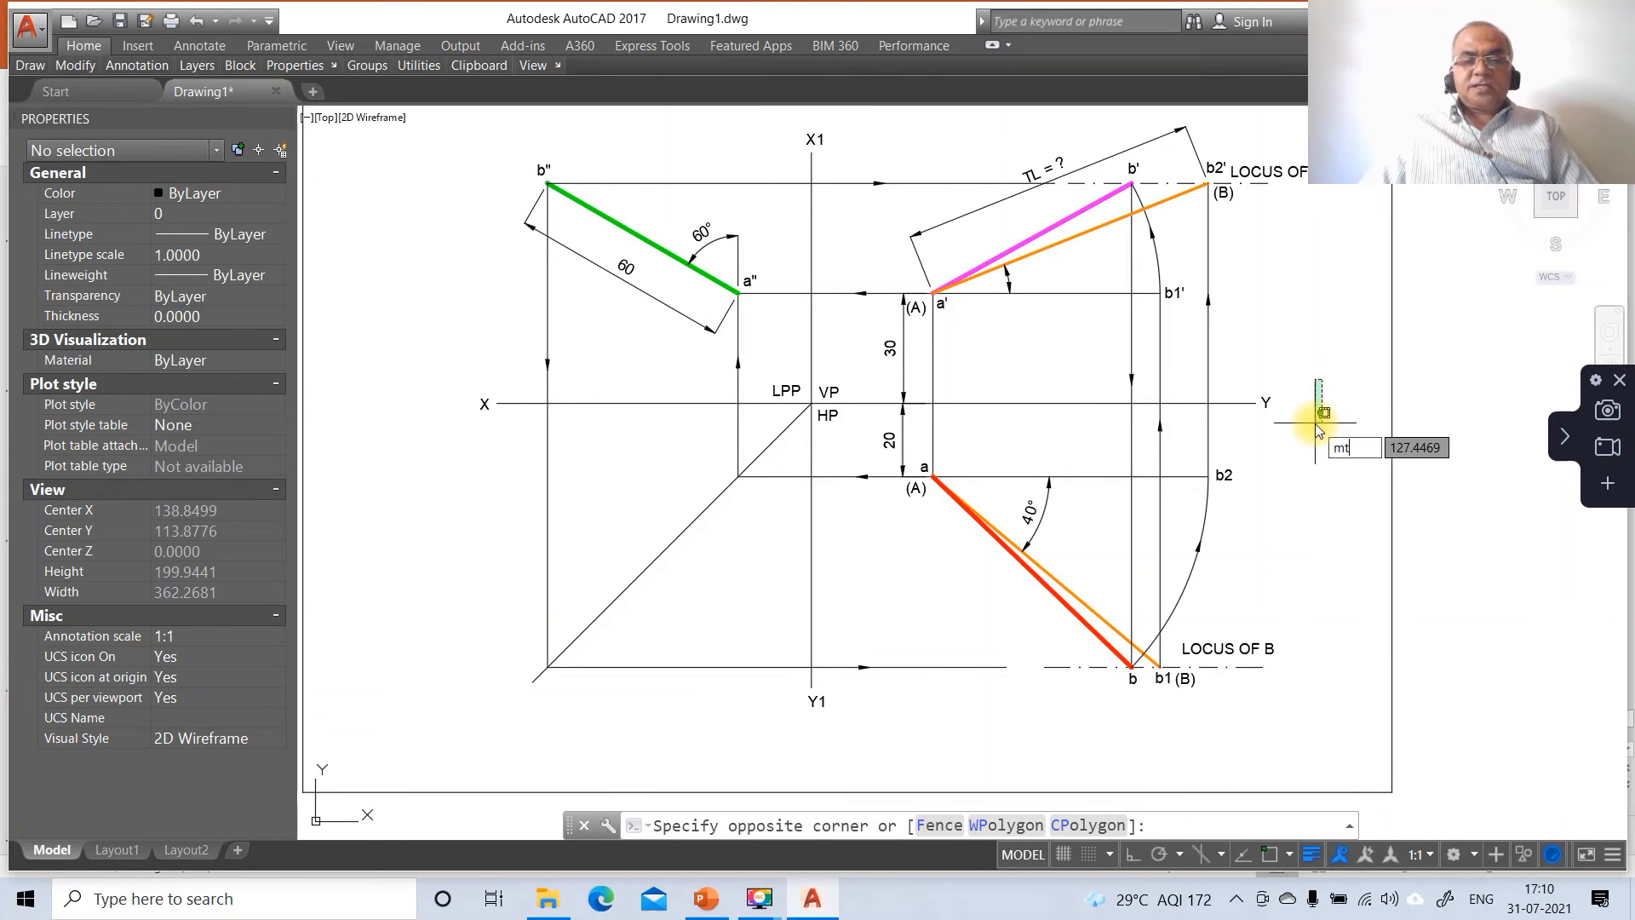
{"action": "key", "text": "Escape"}
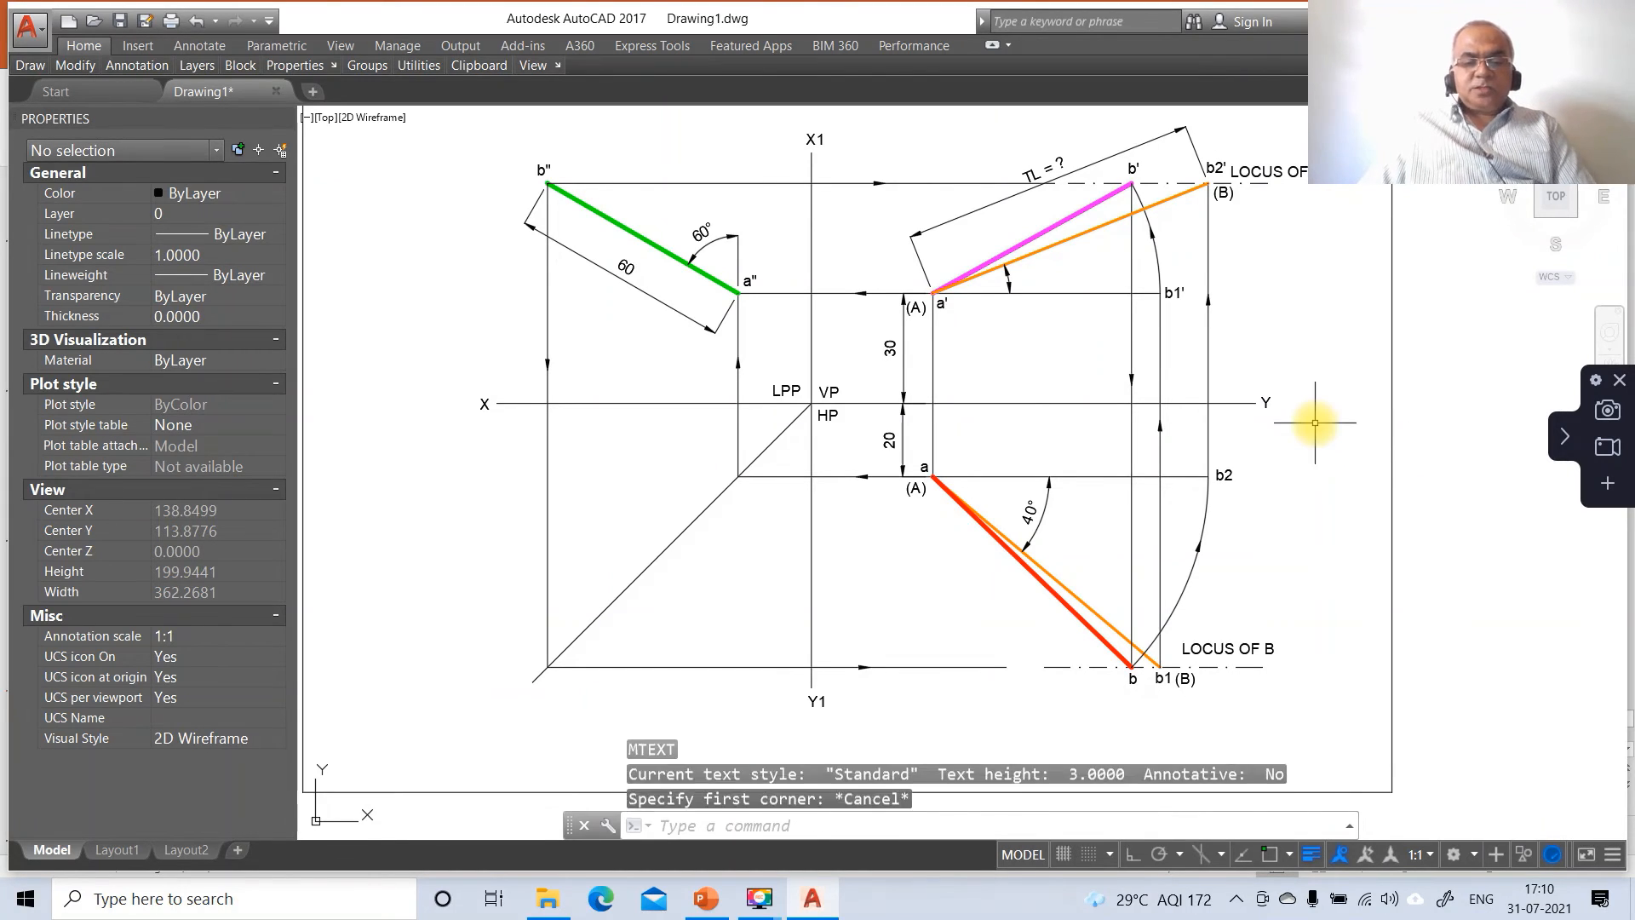
{"action": "type", "text": "m"}
{"action": "key", "text": "Return"}
{"action": "key", "text": "Escape"}
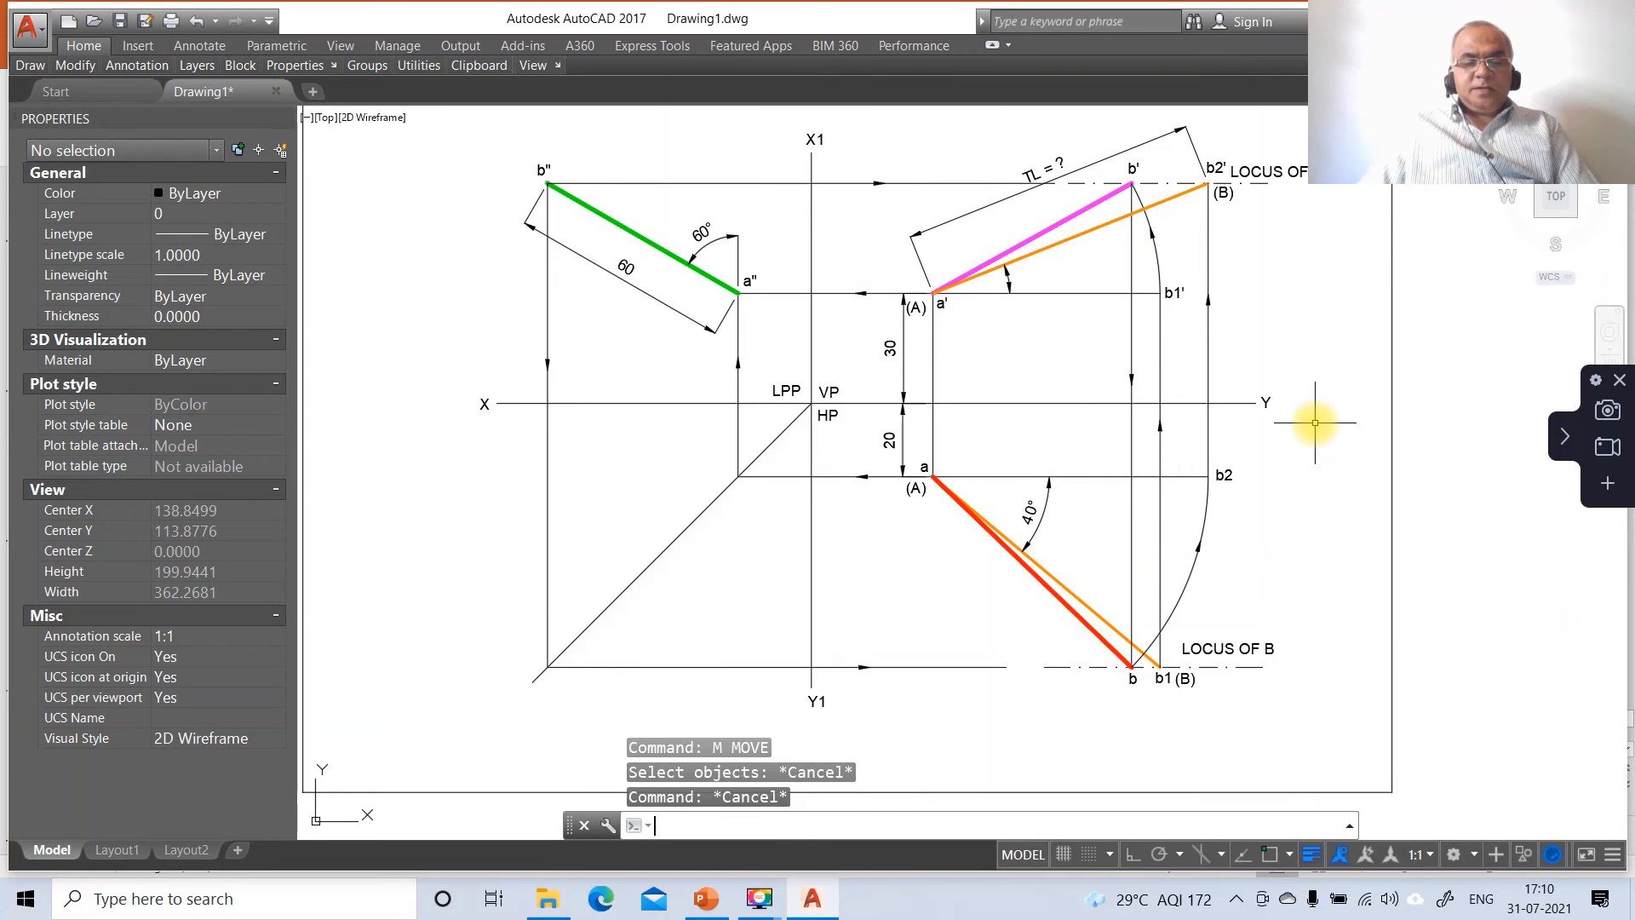
Step: Add the symbol θ as multiline text beside the angle arc between the upper orange line and the horizontal line through a'
{"action": "type", "text": "mt"}
{"action": "key", "text": "Return"}
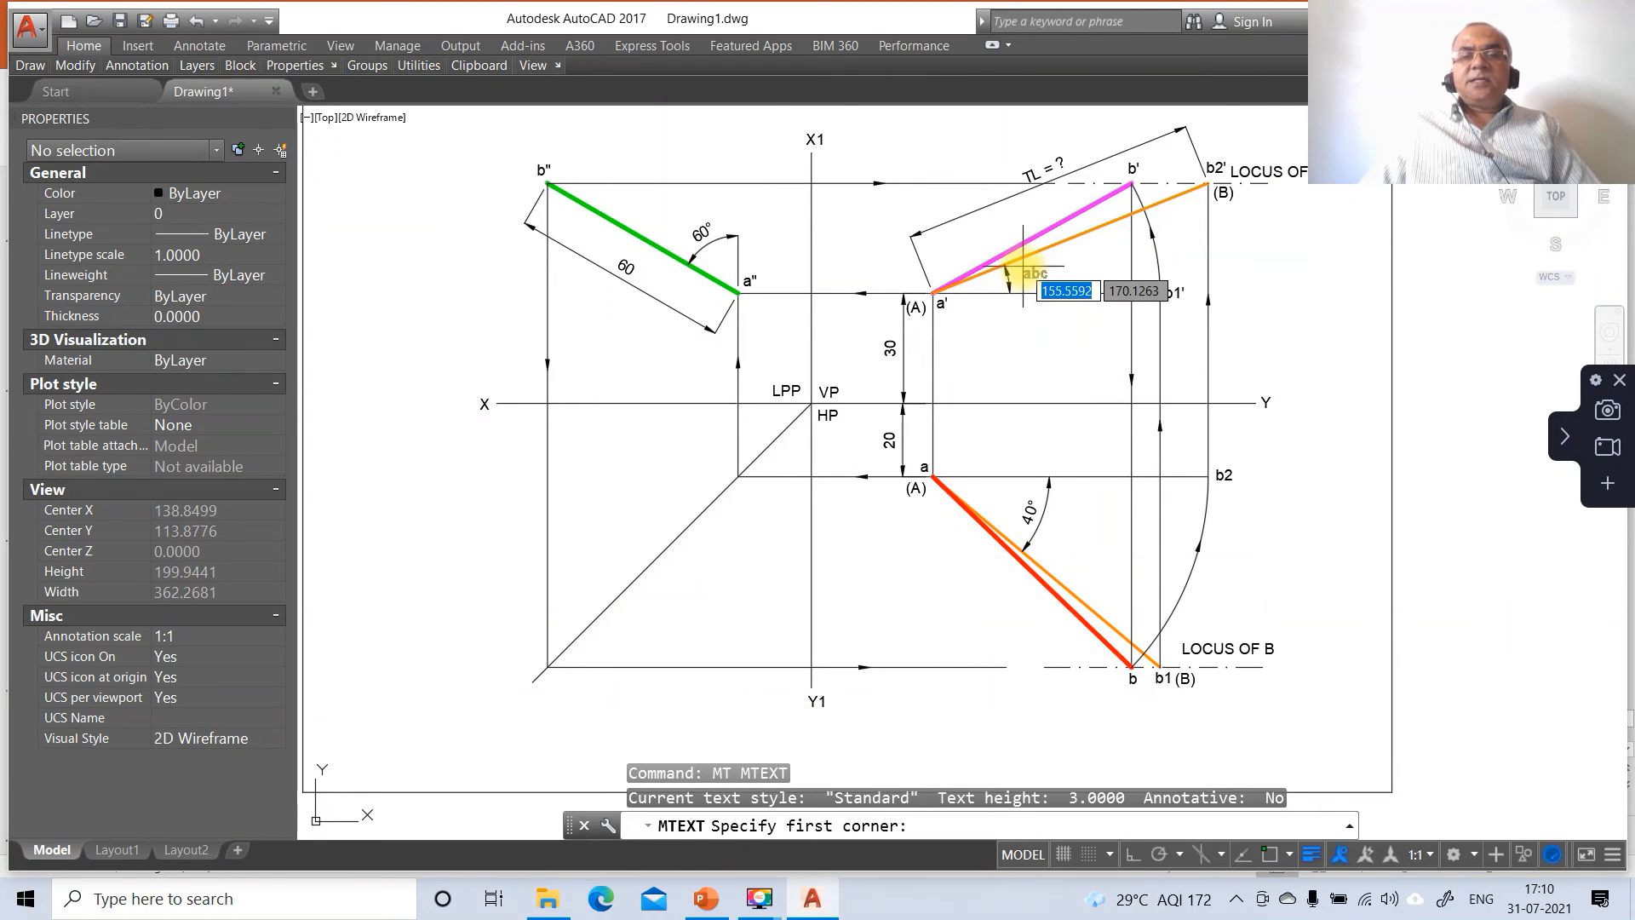
{"action": "left_click", "coordinate": [1019, 270]}
{"action": "left_click", "coordinate": [1051, 287]}
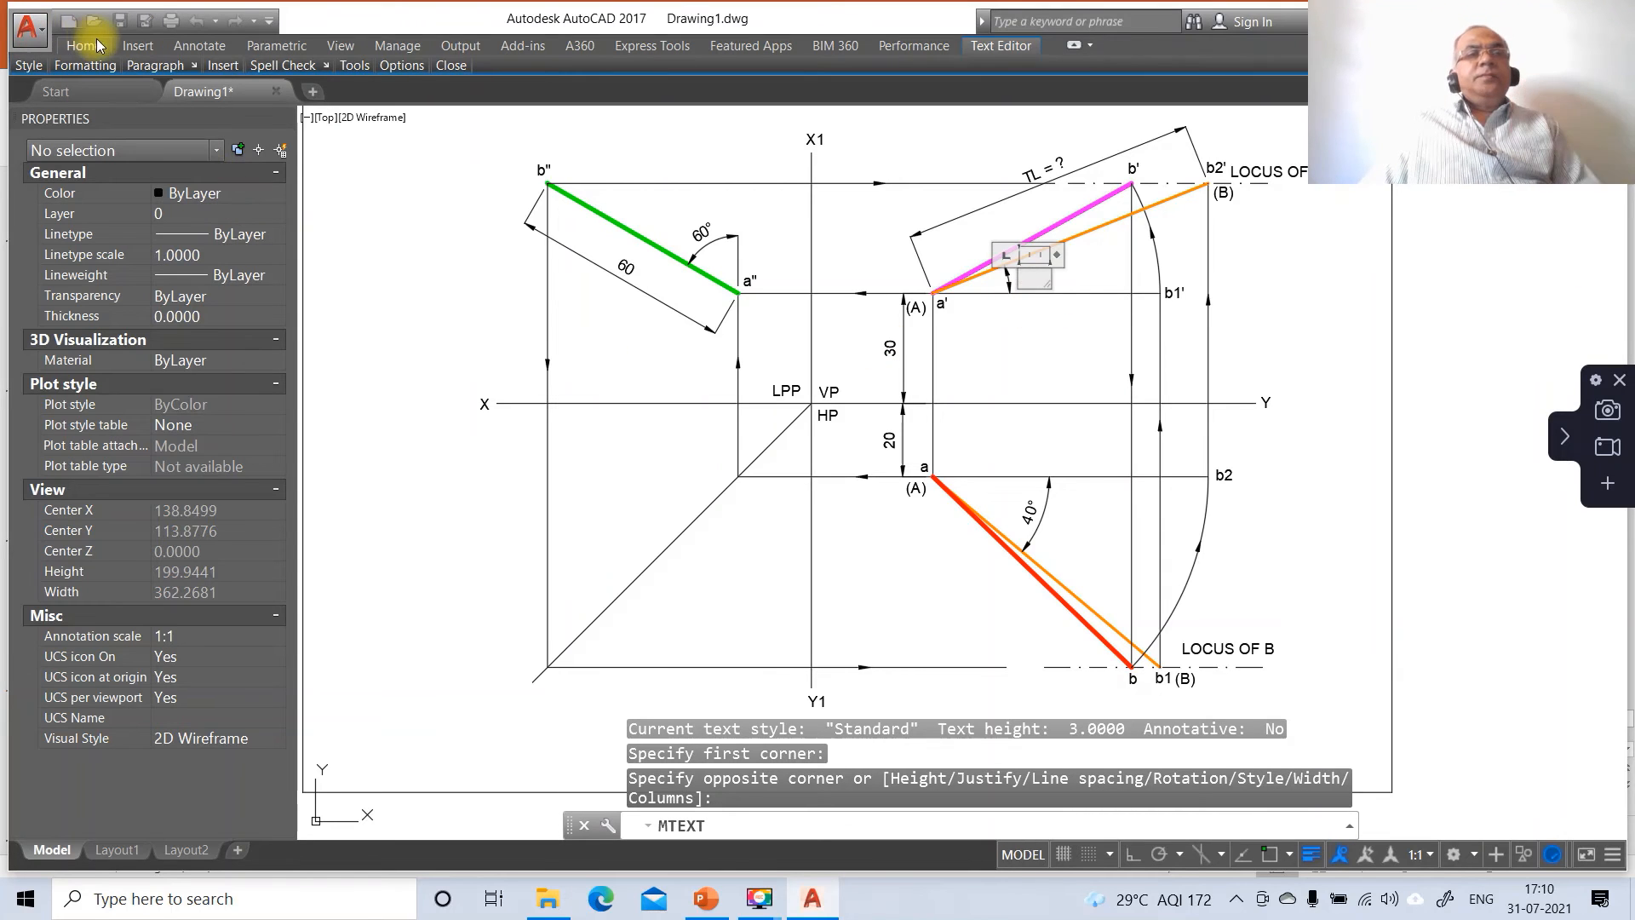
{"action": "left_click", "coordinate": [84, 65]}
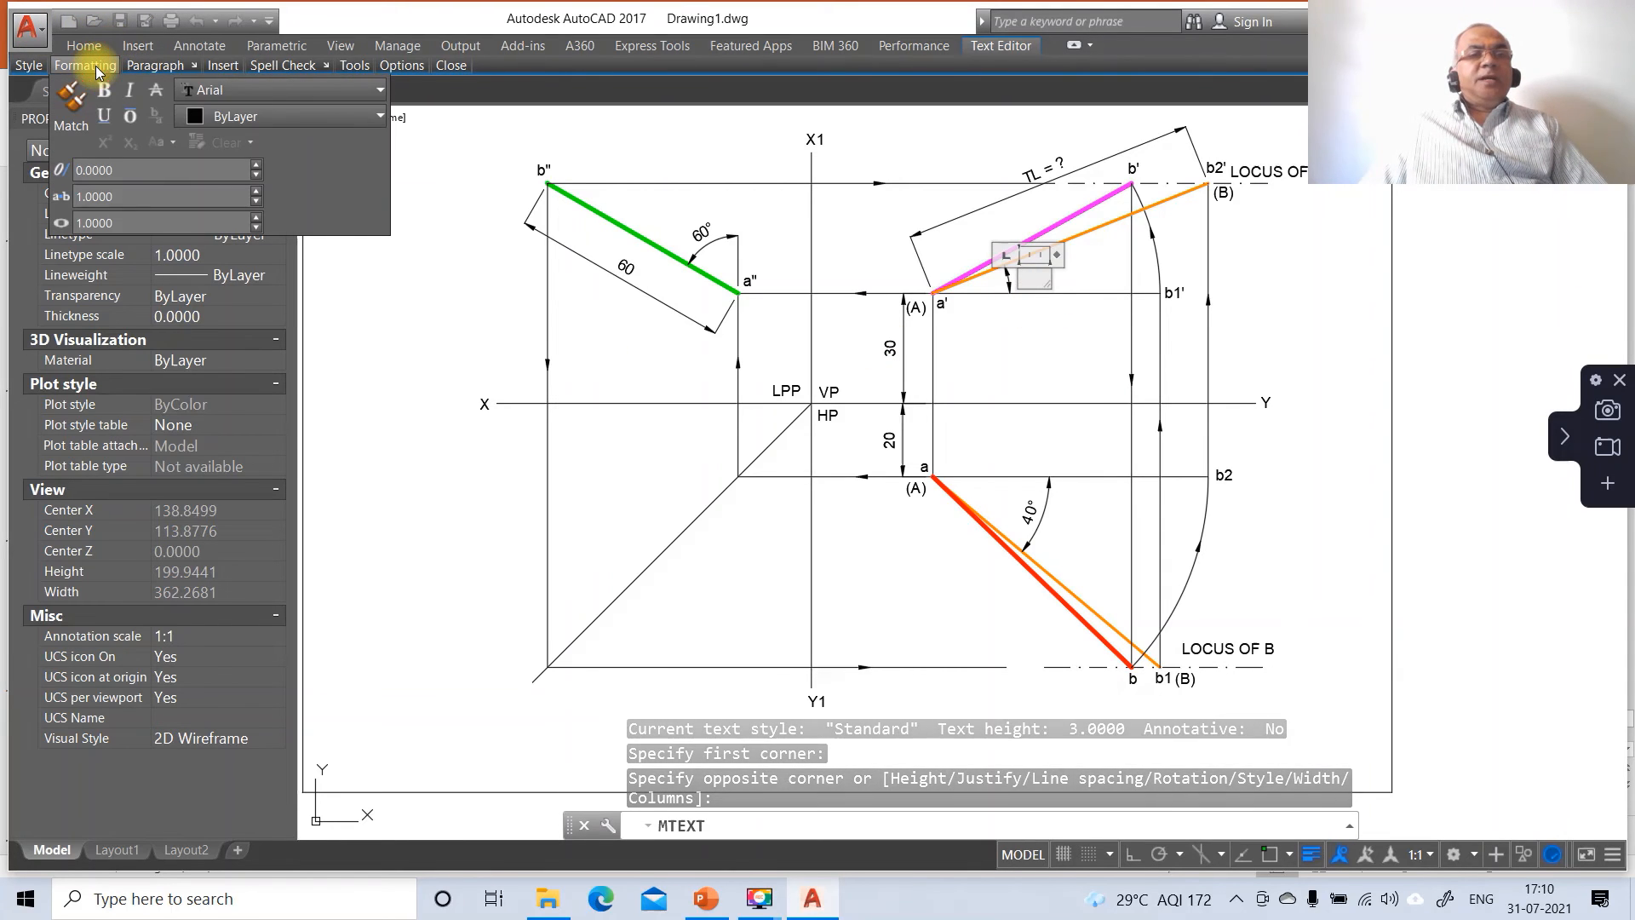
{"action": "left_click", "coordinate": [225, 89]}
{"action": "scroll", "coordinate": [225, 90], "scroll_direction": "down", "scroll_amount": 20}
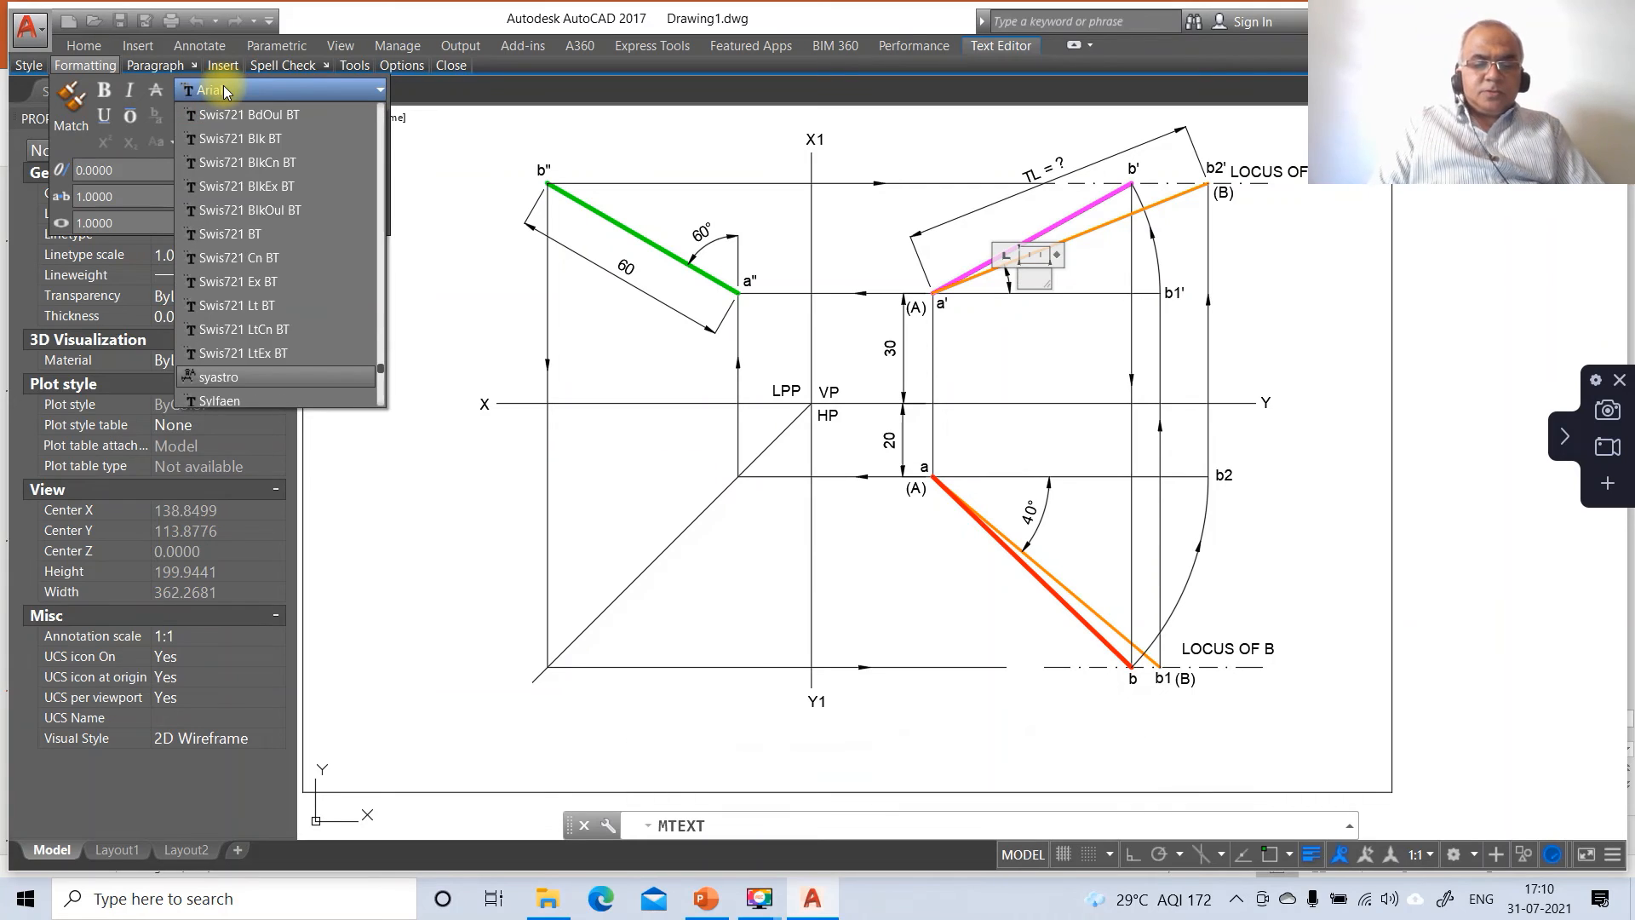
{"action": "left_click", "coordinate": [219, 376]}
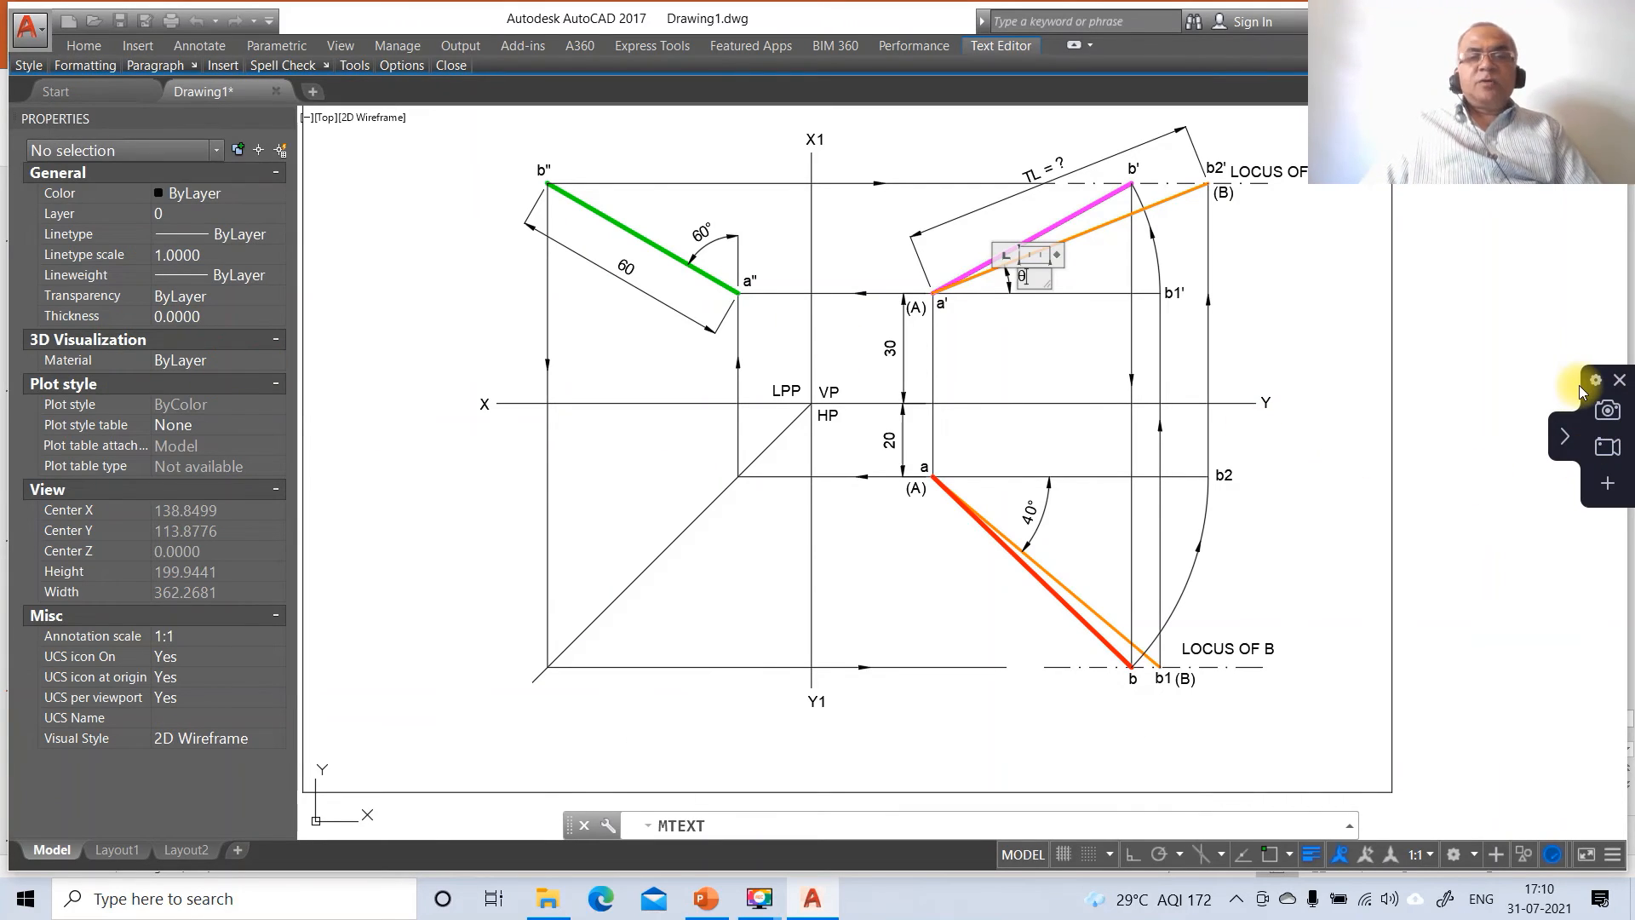
{"action": "left_click", "coordinate": [1267, 439]}
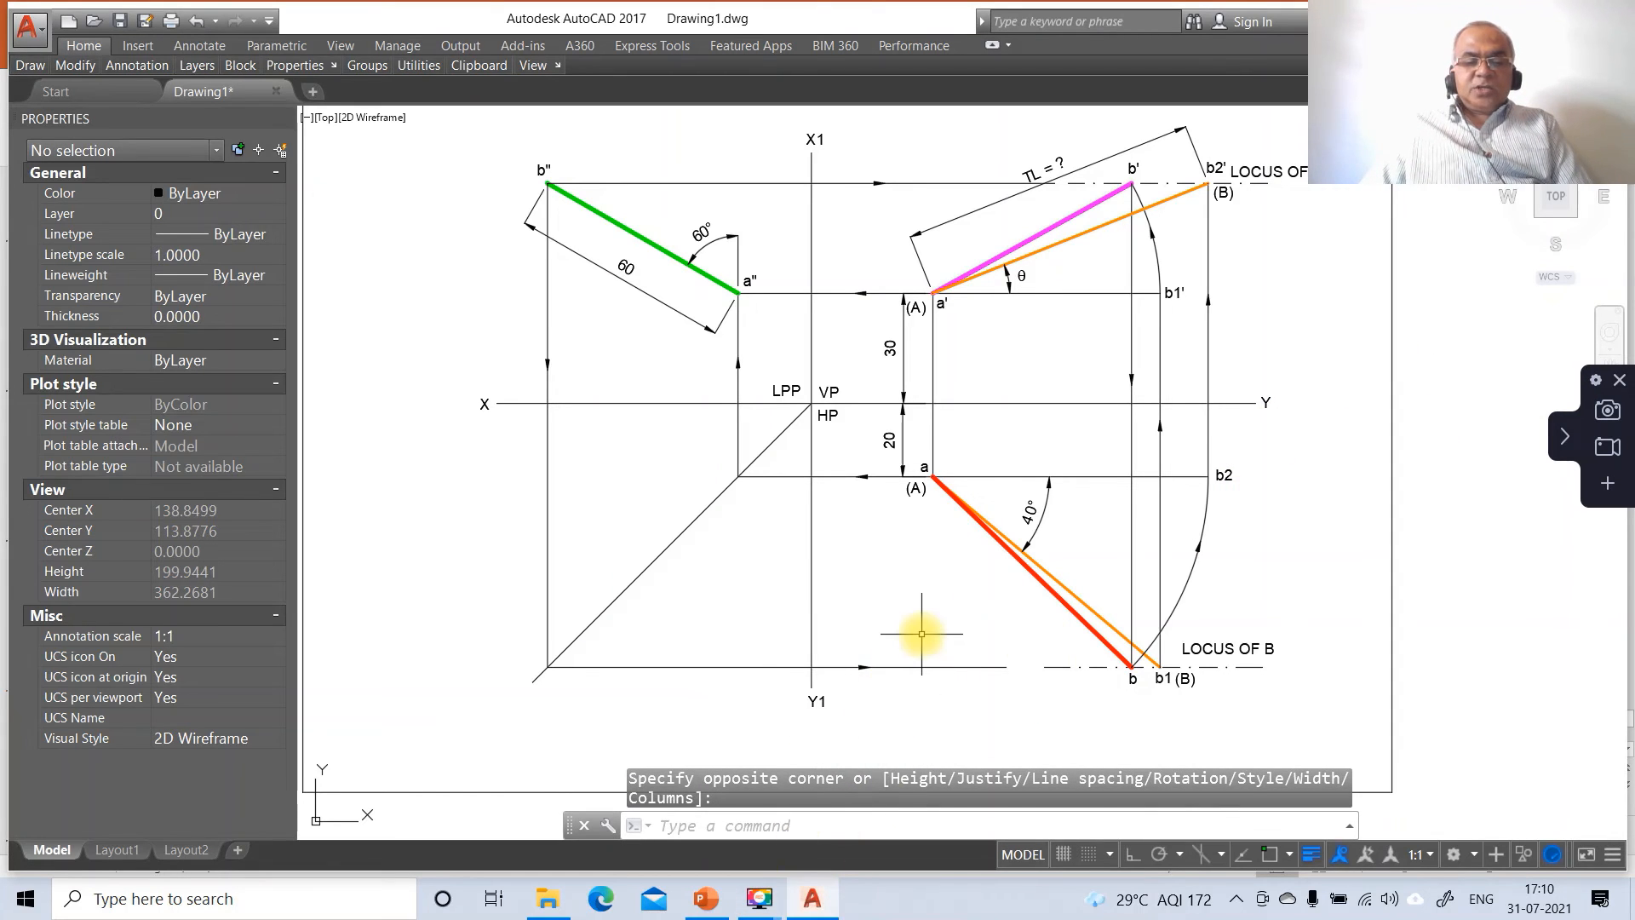
Step: Add the single-line text ANSWERS at height 3 and rotation 0 beside the Y1 label, below the top view
{"action": "type", "text": "dt"}
{"action": "key", "text": "Return"}
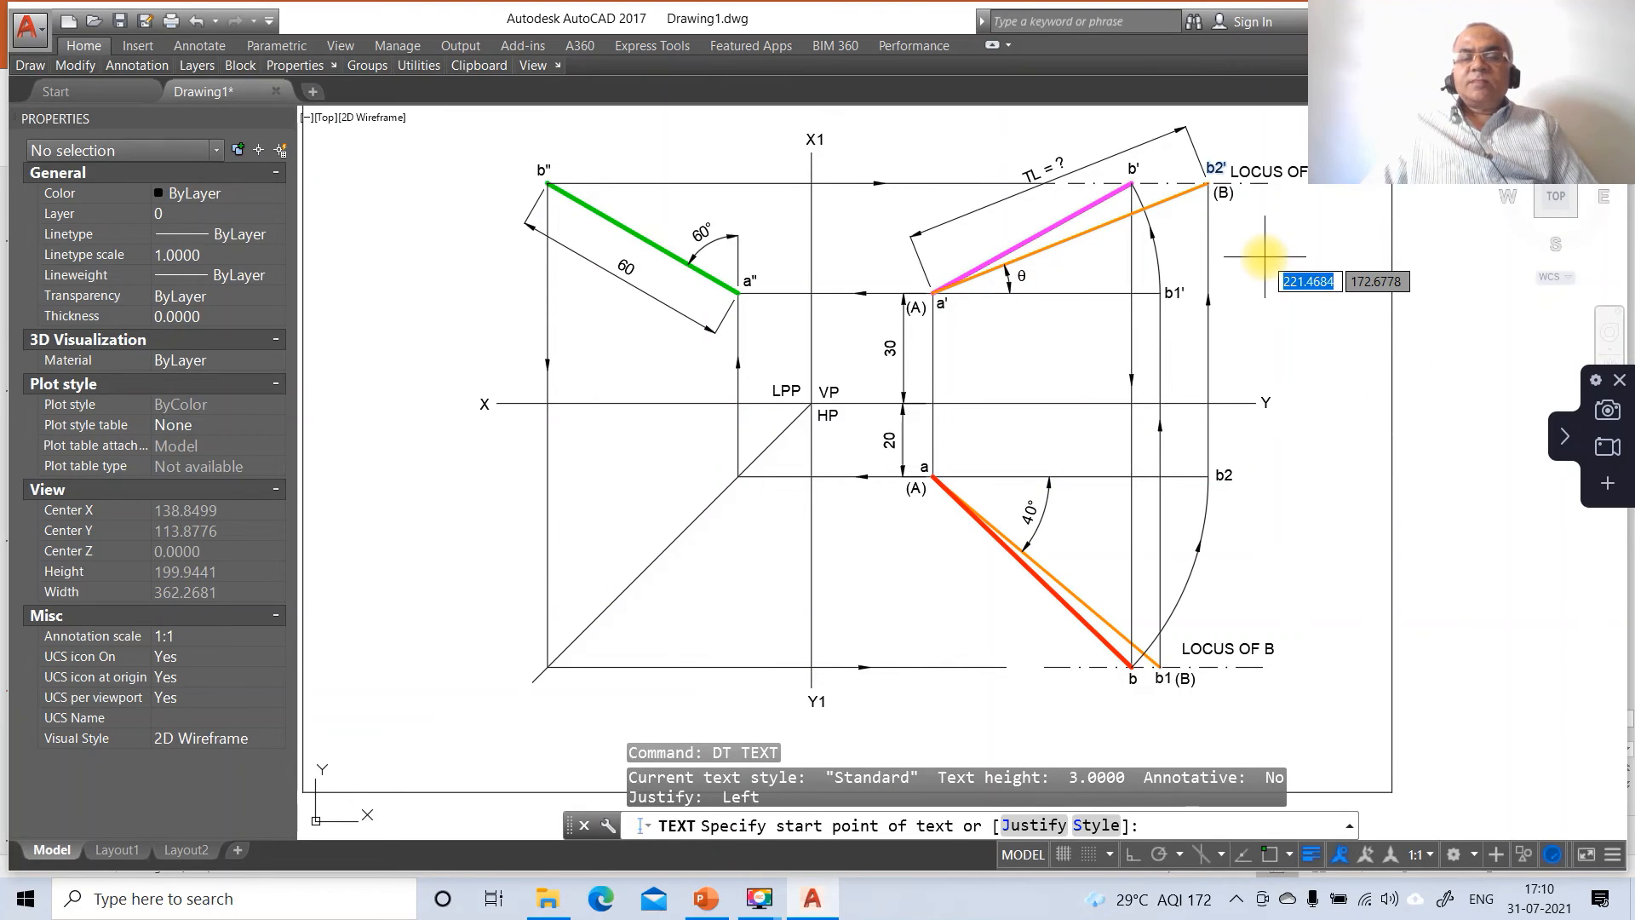
{"action": "left_click", "coordinate": [899, 707]}
{"action": "key", "text": "Return"}
{"action": "key", "text": "Return"}
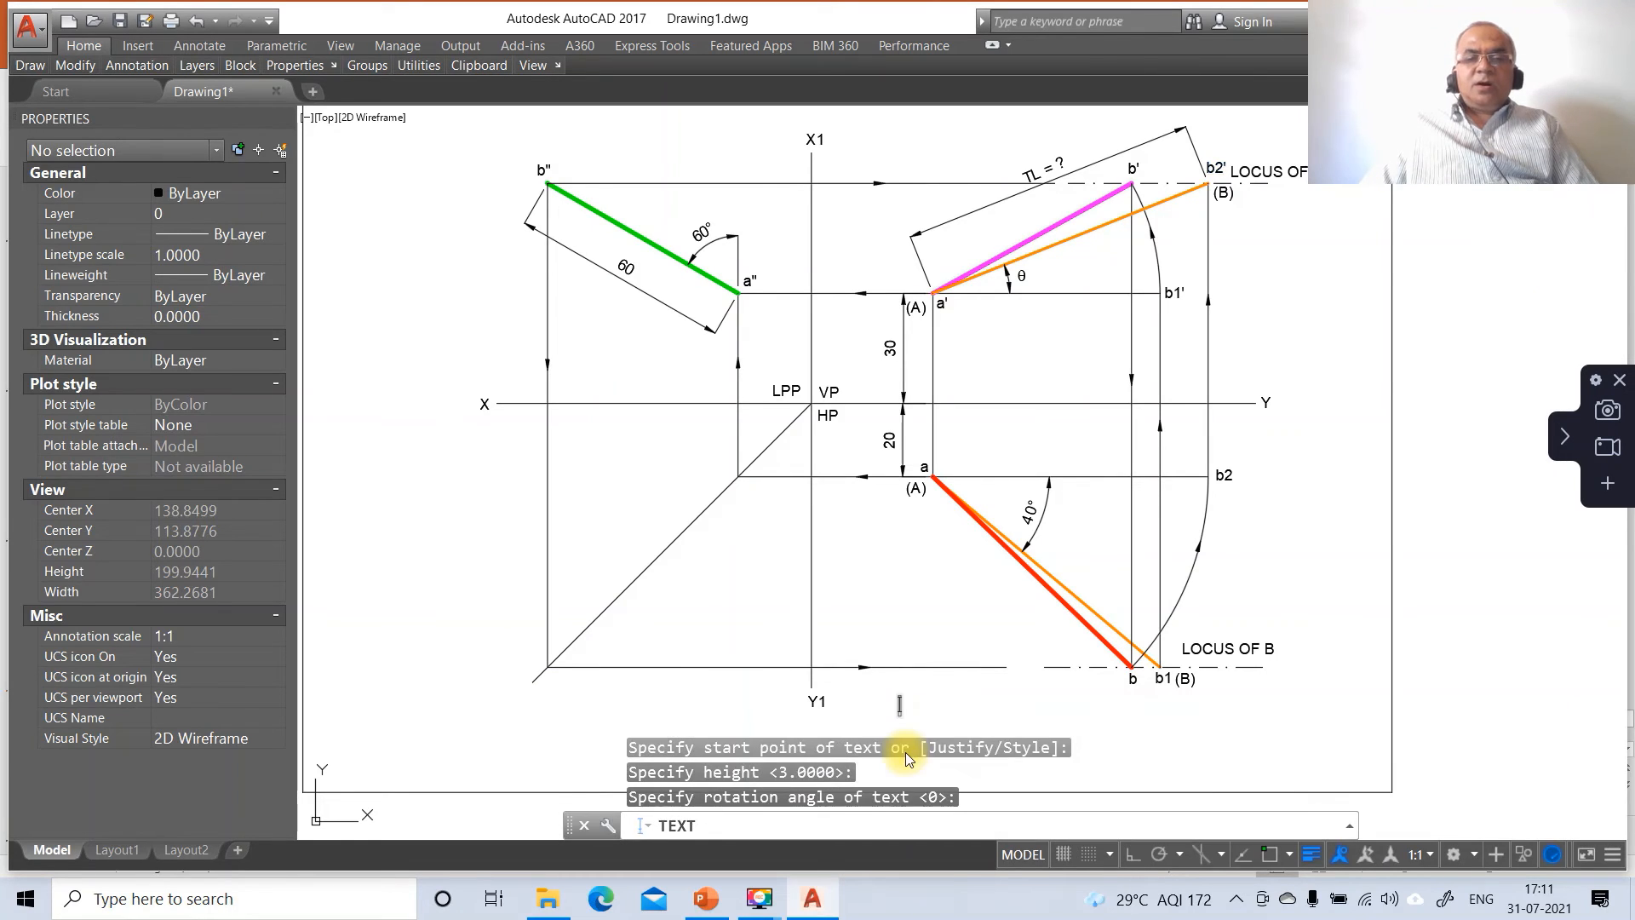
{"action": "type", "text": "ANSWERS"}
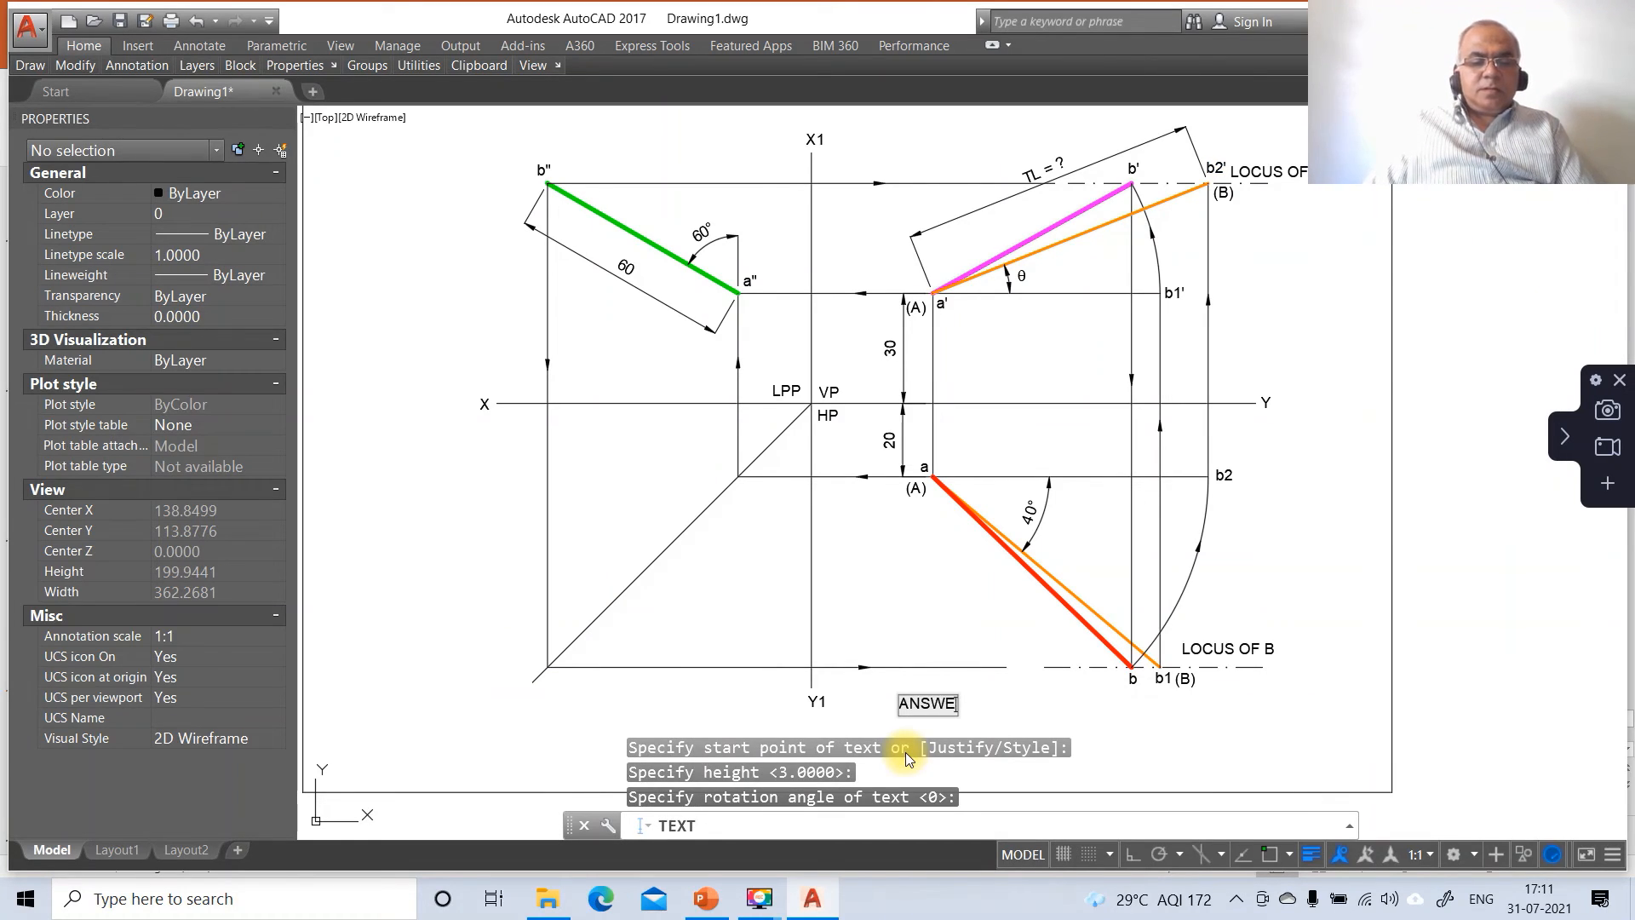
{"action": "key", "text": "Return"}
{"action": "key", "text": "Return"}
{"action": "key", "text": "Return"}
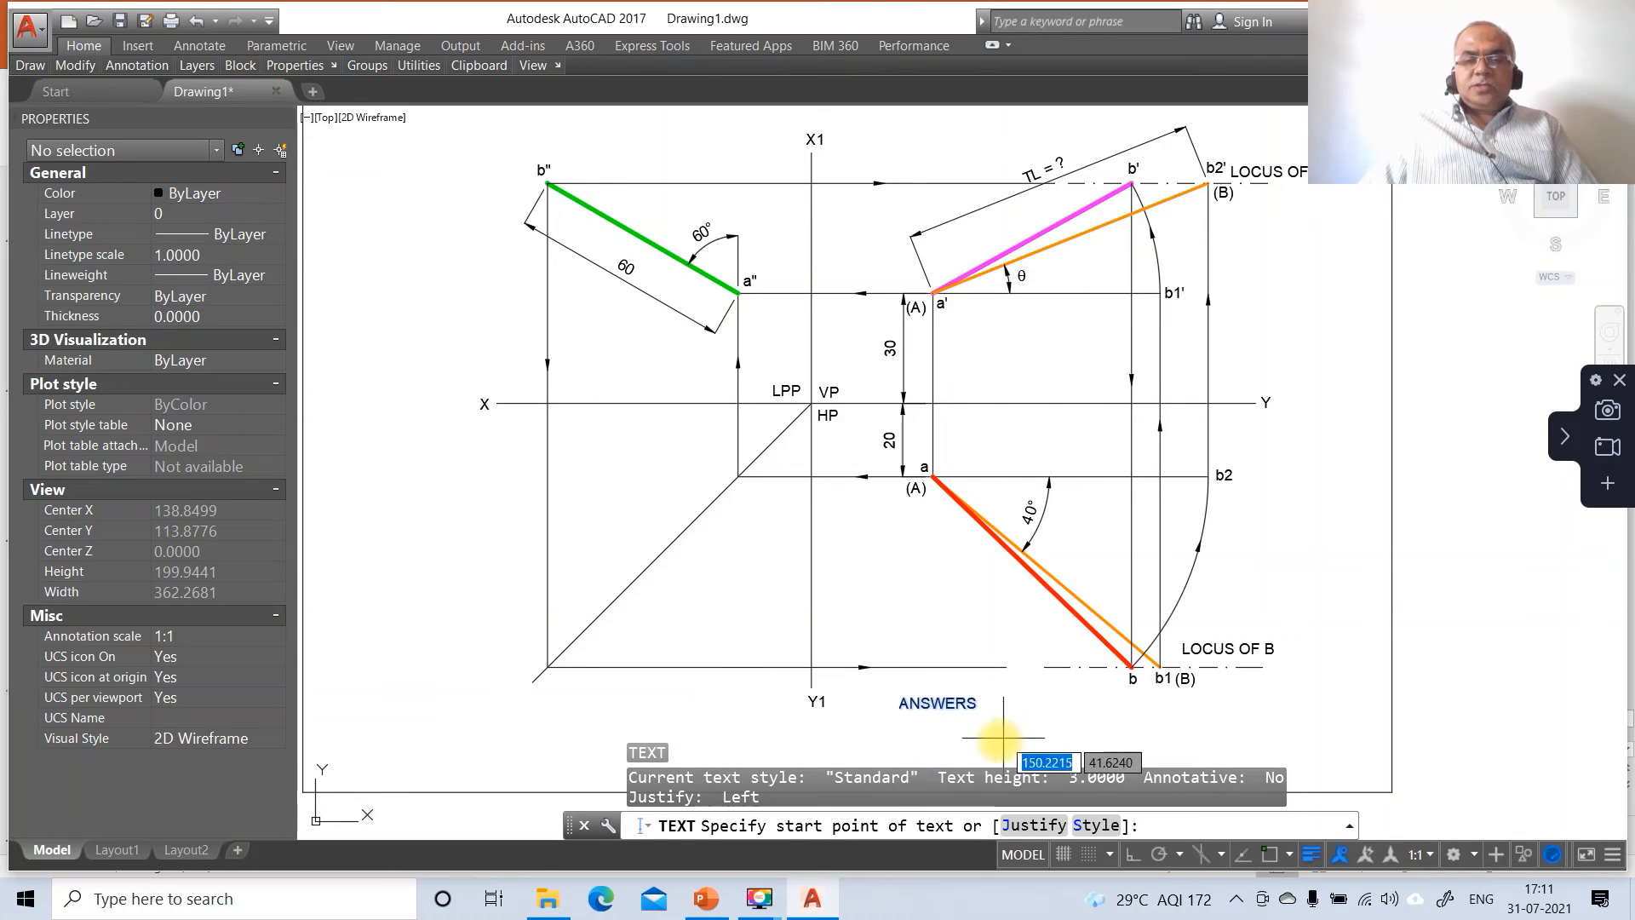
{"action": "key", "text": "Escape"}
{"action": "key", "text": "Escape"}
{"action": "key", "text": "Escape"}
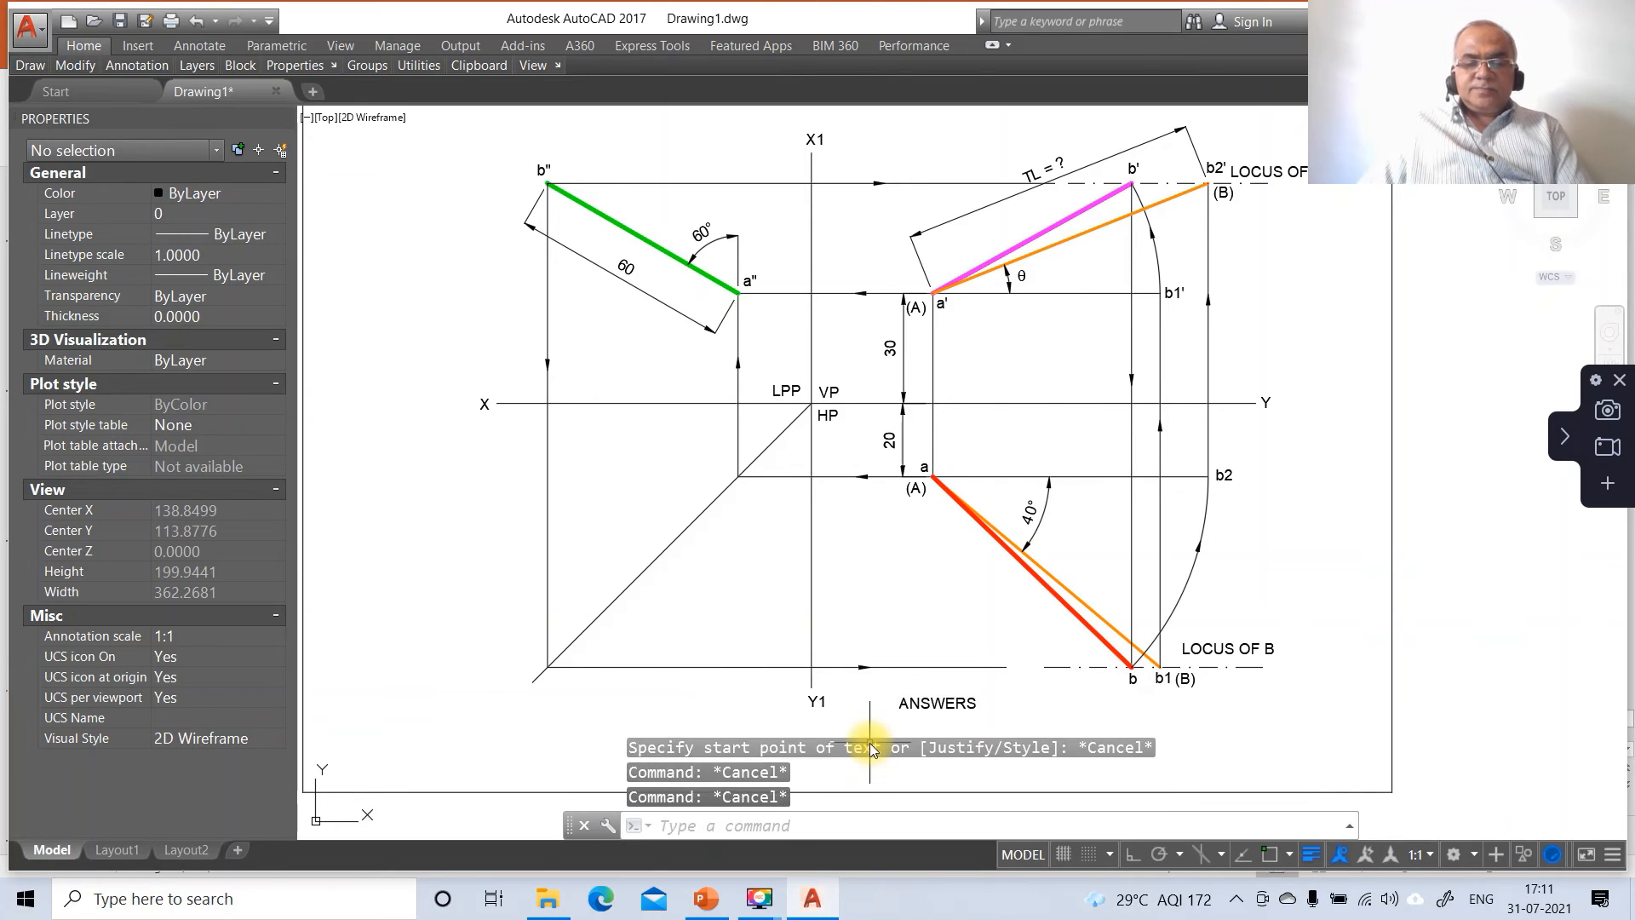
Step: With Ortho on, draw a horizontal line beneath ANSWERS and continue it vertically downward from its right end
{"action": "type", "text": "L"}
{"action": "key", "text": "Return"}
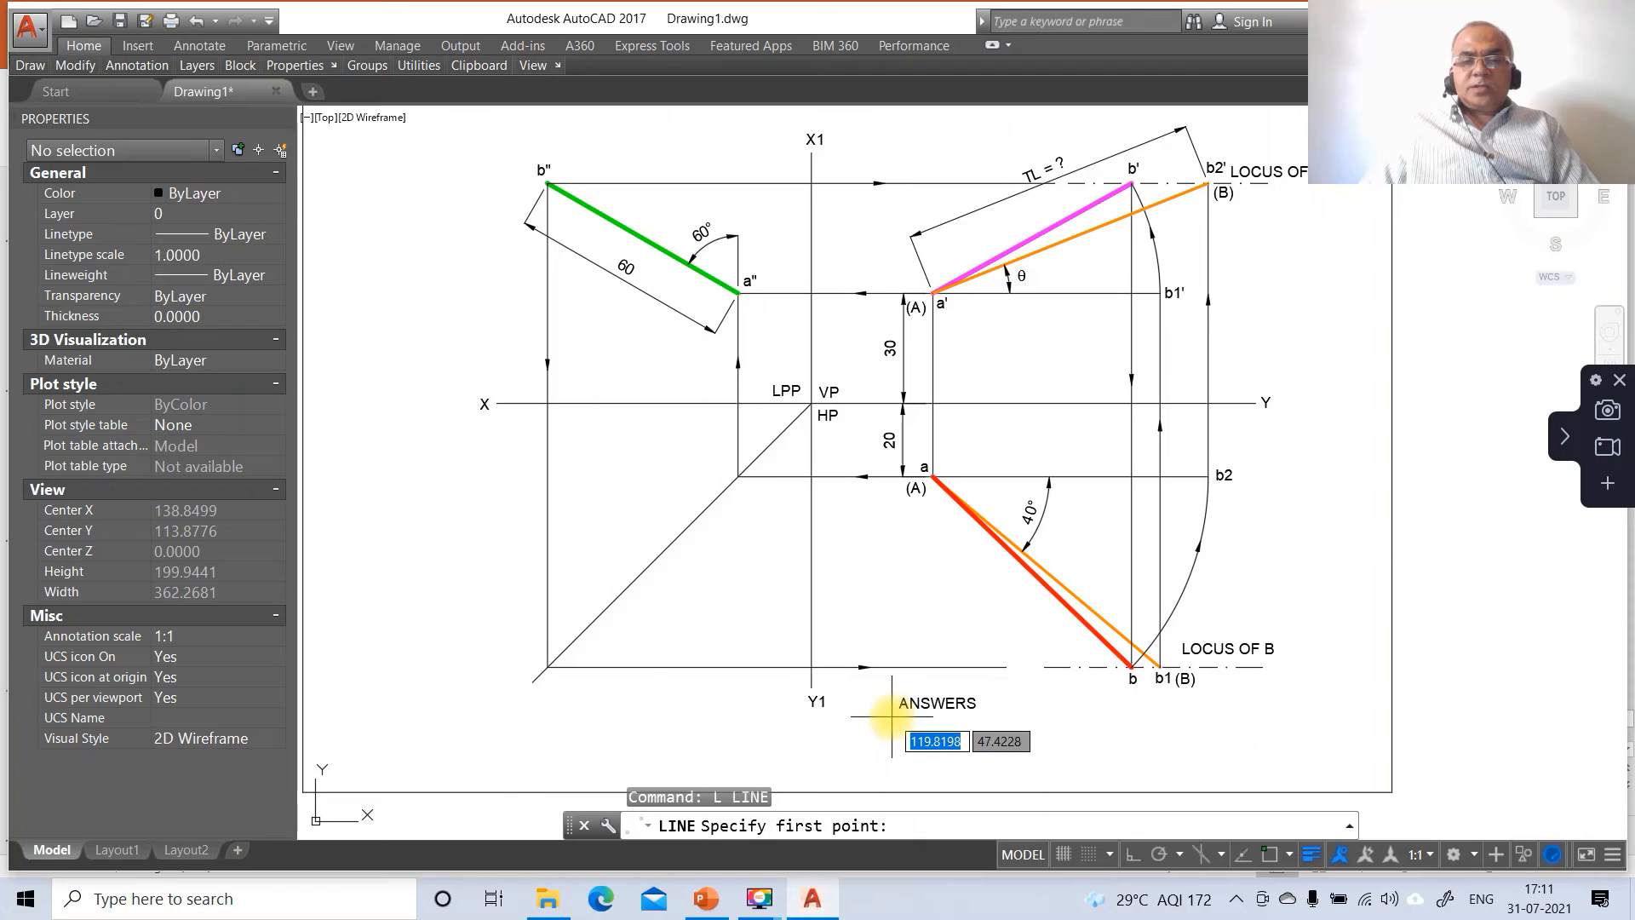
{"action": "left_click", "coordinate": [892, 716]}
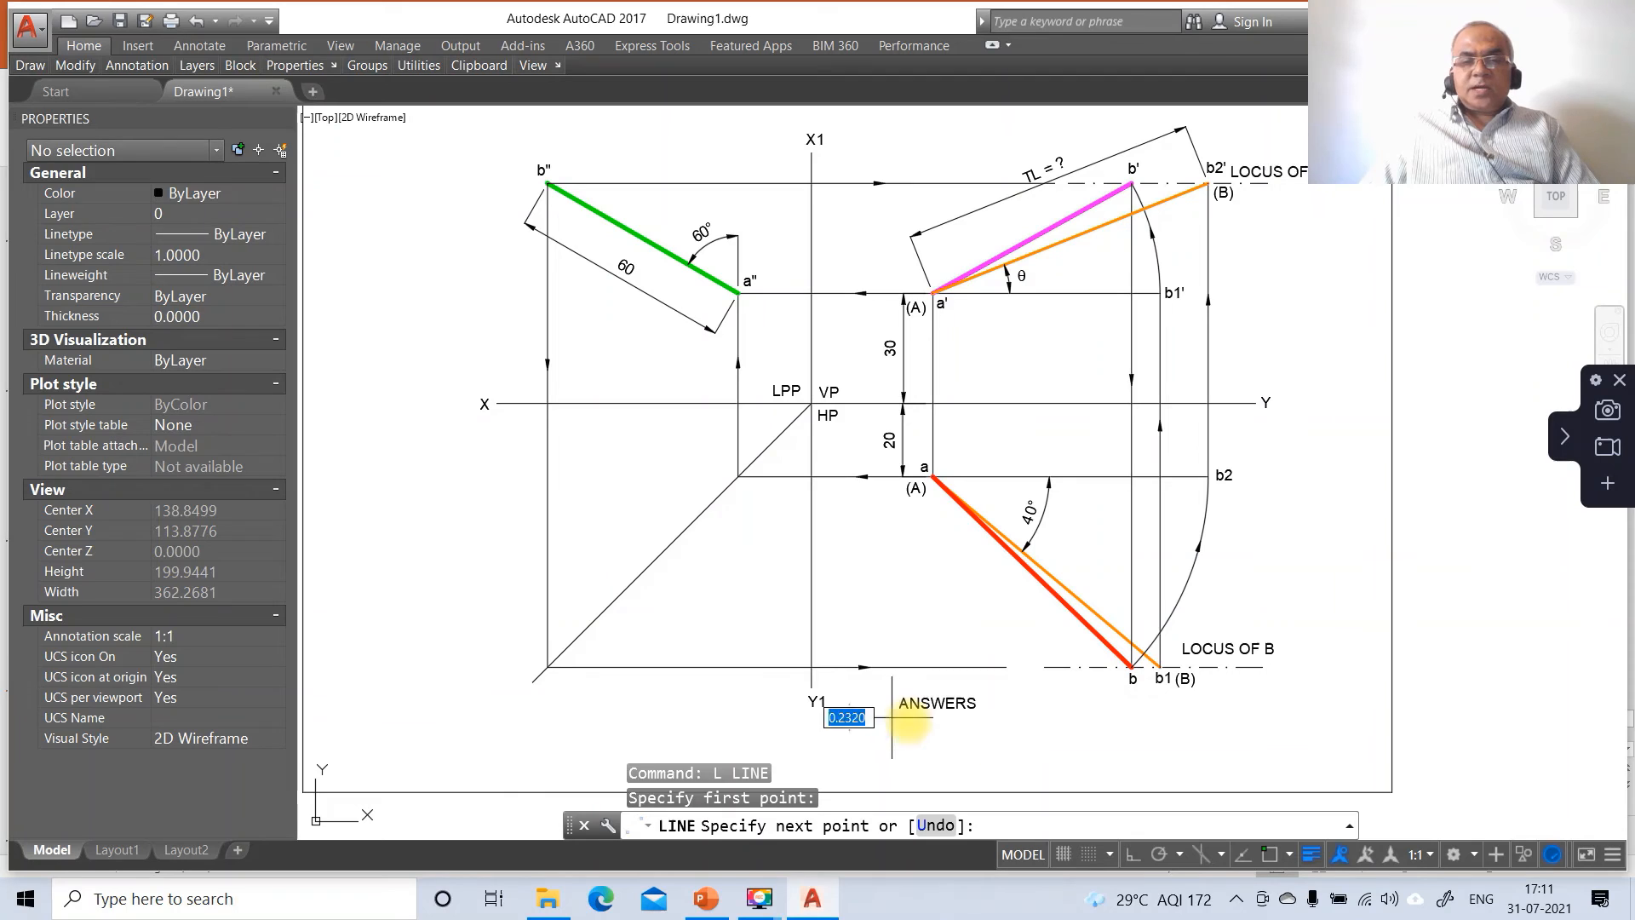
{"action": "left_click", "coordinate": [1122, 853]}
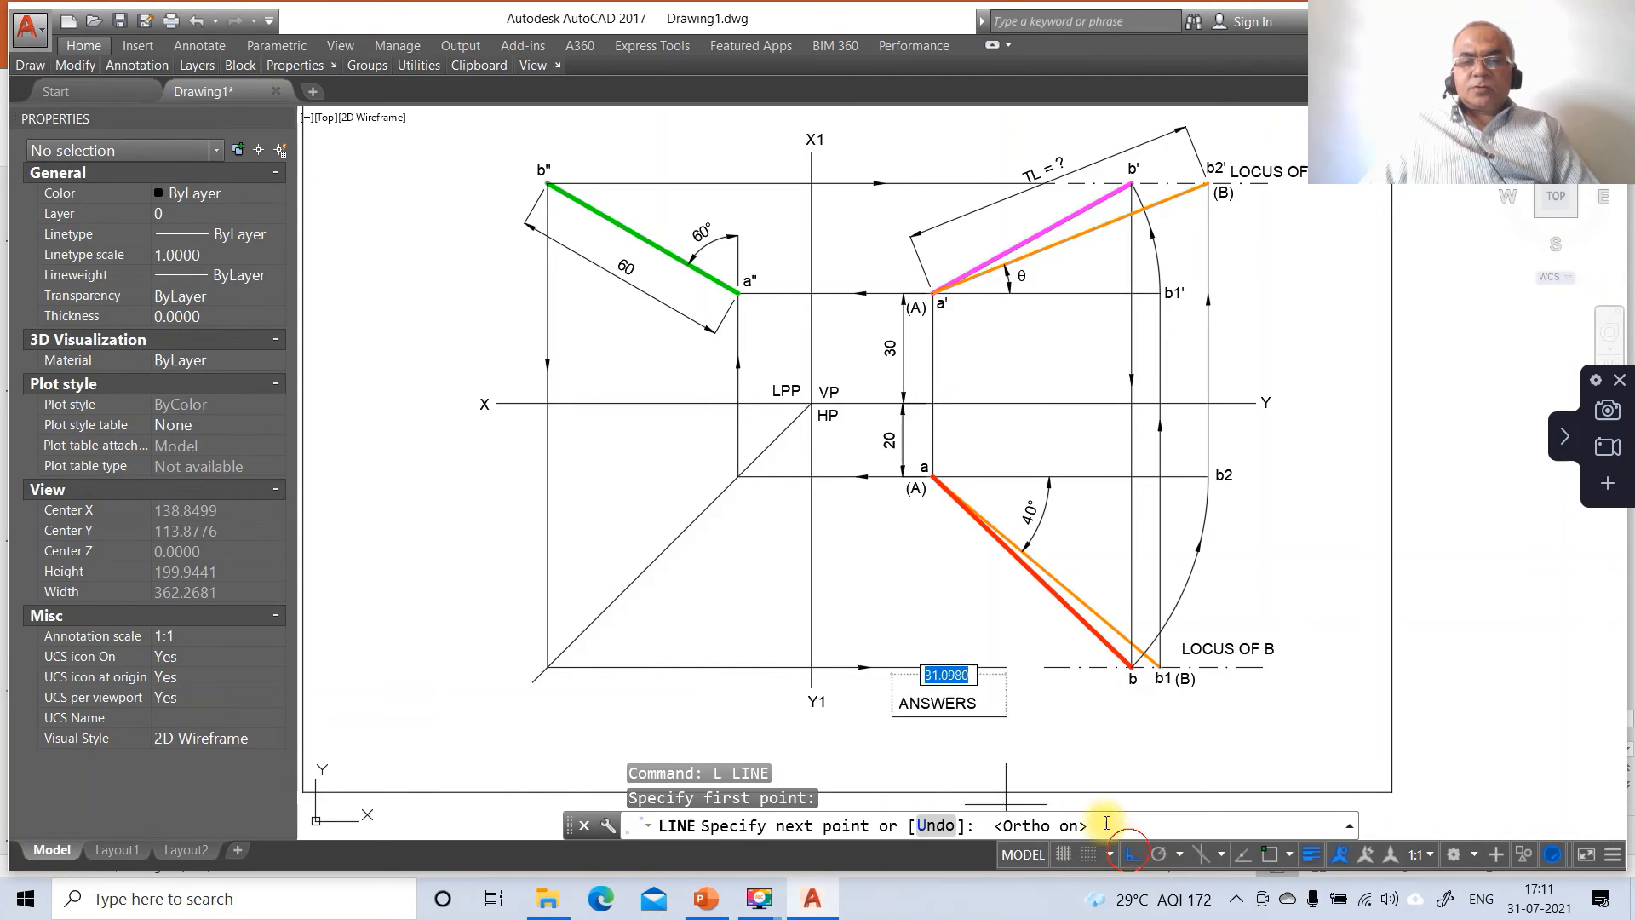
{"action": "left_click", "coordinate": [992, 731]}
{"action": "left_click", "coordinate": [1007, 771]}
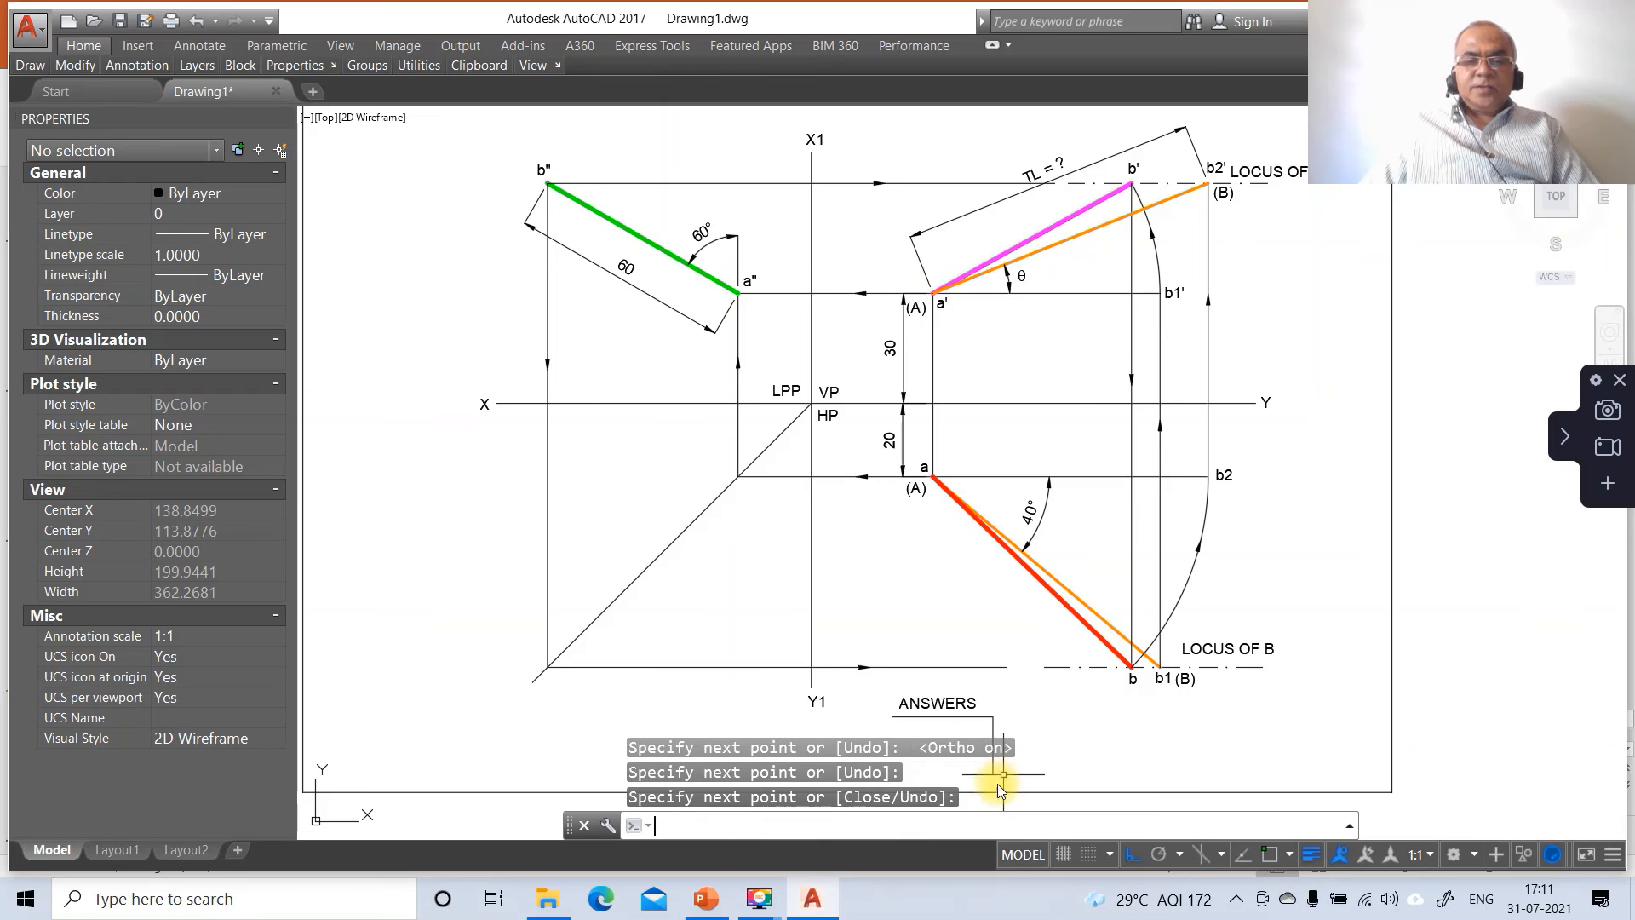
Step: Check the answers on the PowerPoint slide and, back in AutoCAD, add the text 80.84 mm at height 3 under the line beneath ANSWERS
{"action": "left_click", "coordinate": [706, 899]}
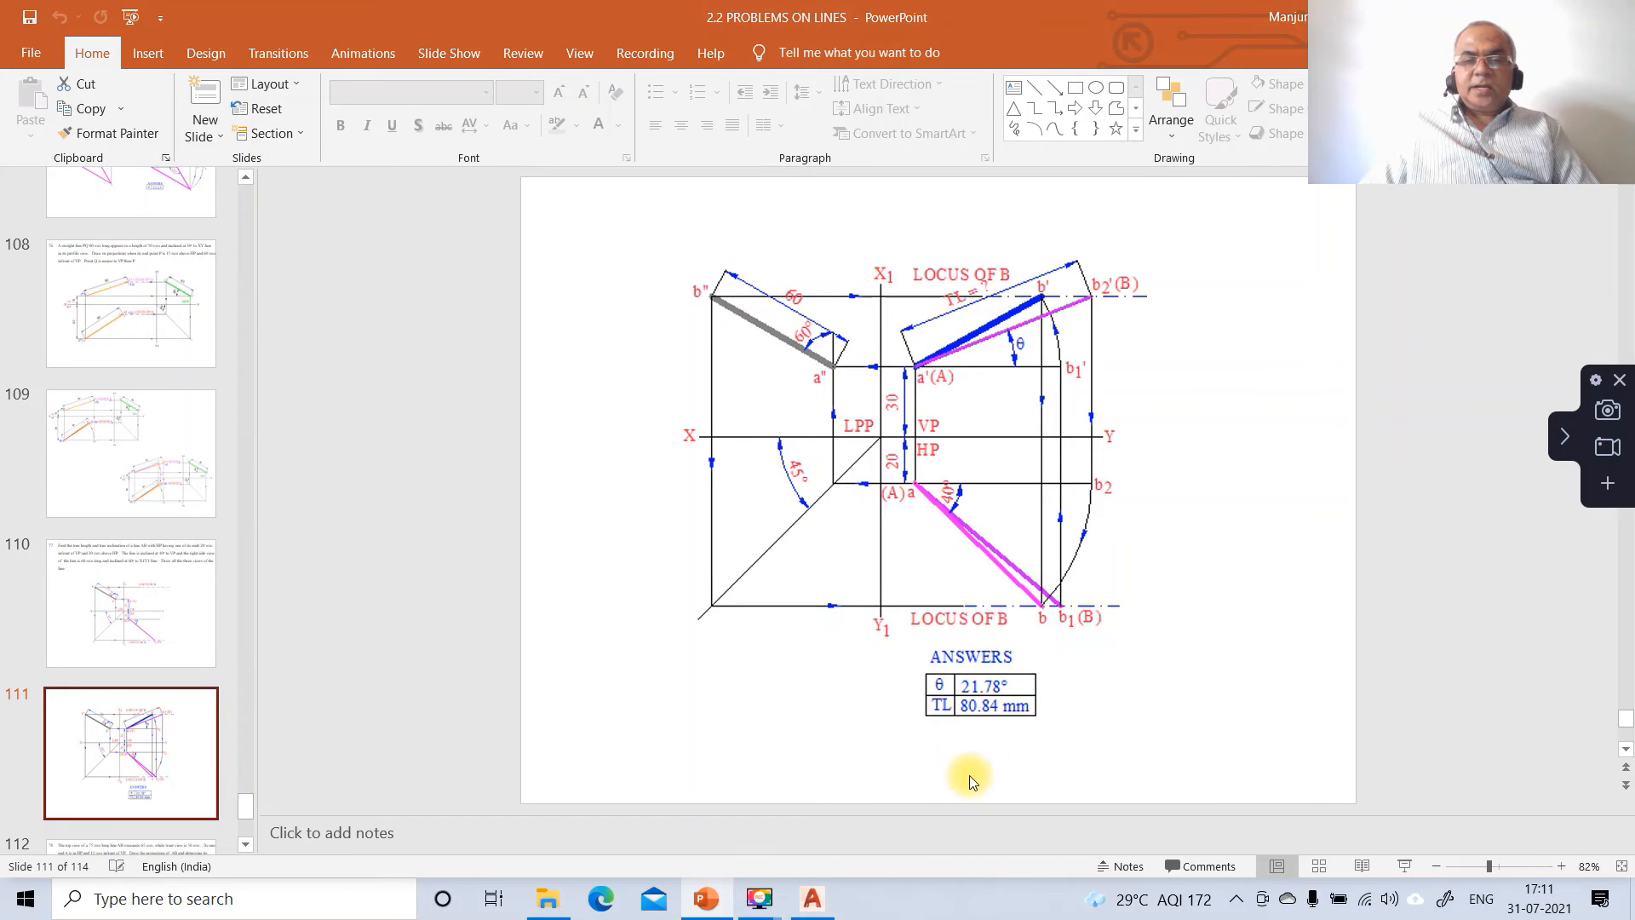
{"action": "left_click", "coordinate": [812, 899]}
{"action": "type", "text": "D"}
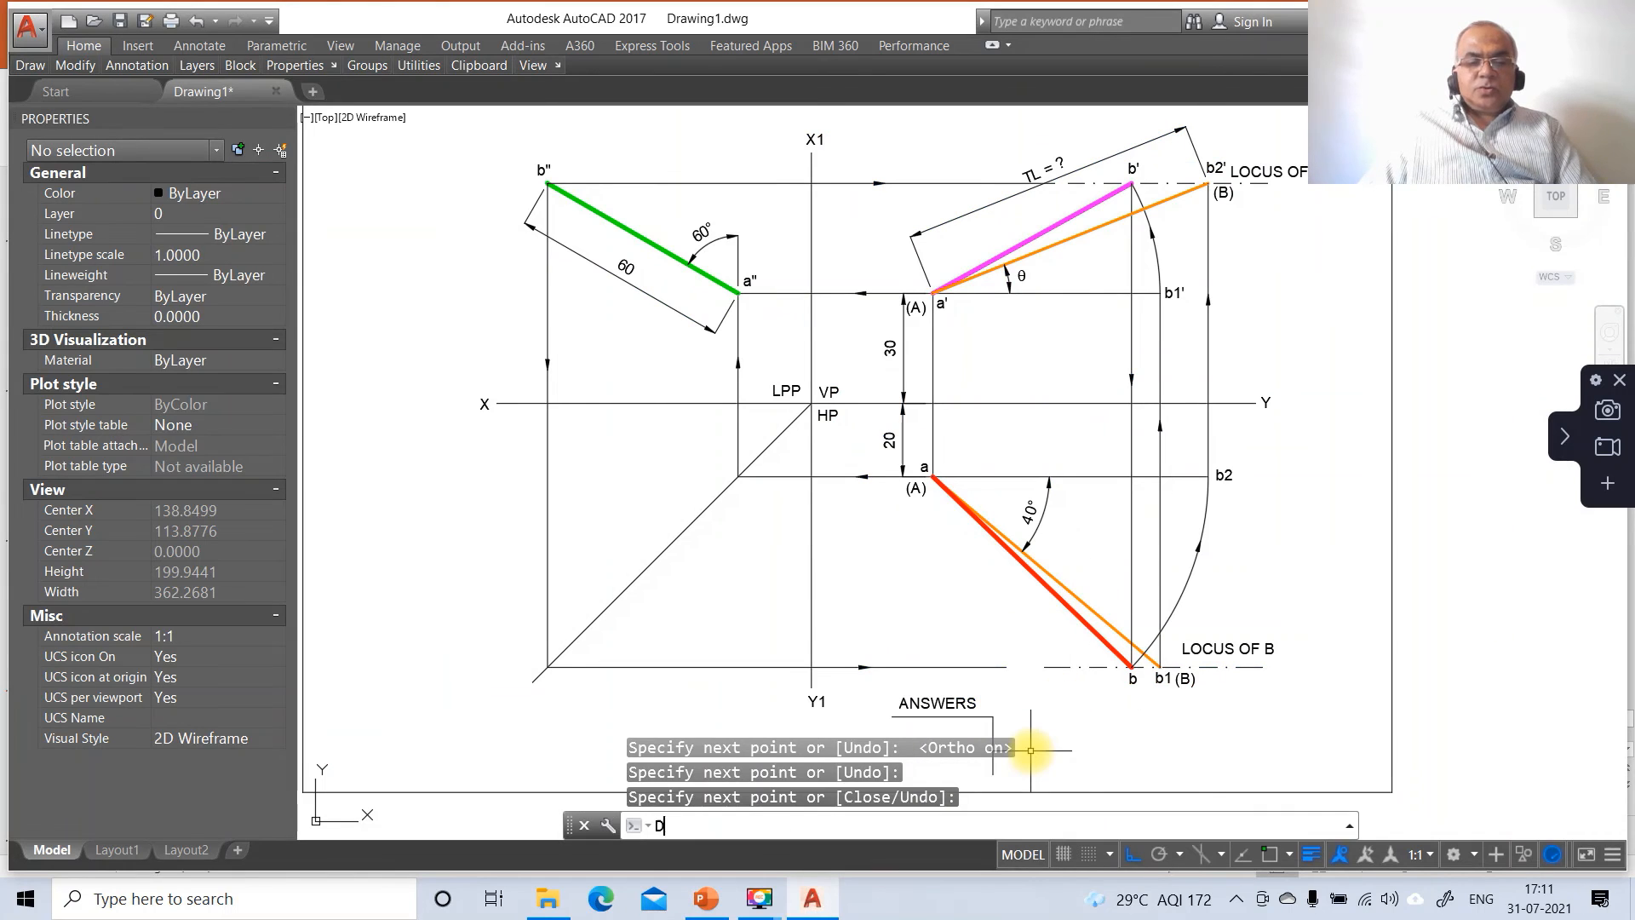
{"action": "type", "text": "T"}
{"action": "key", "text": "Return"}
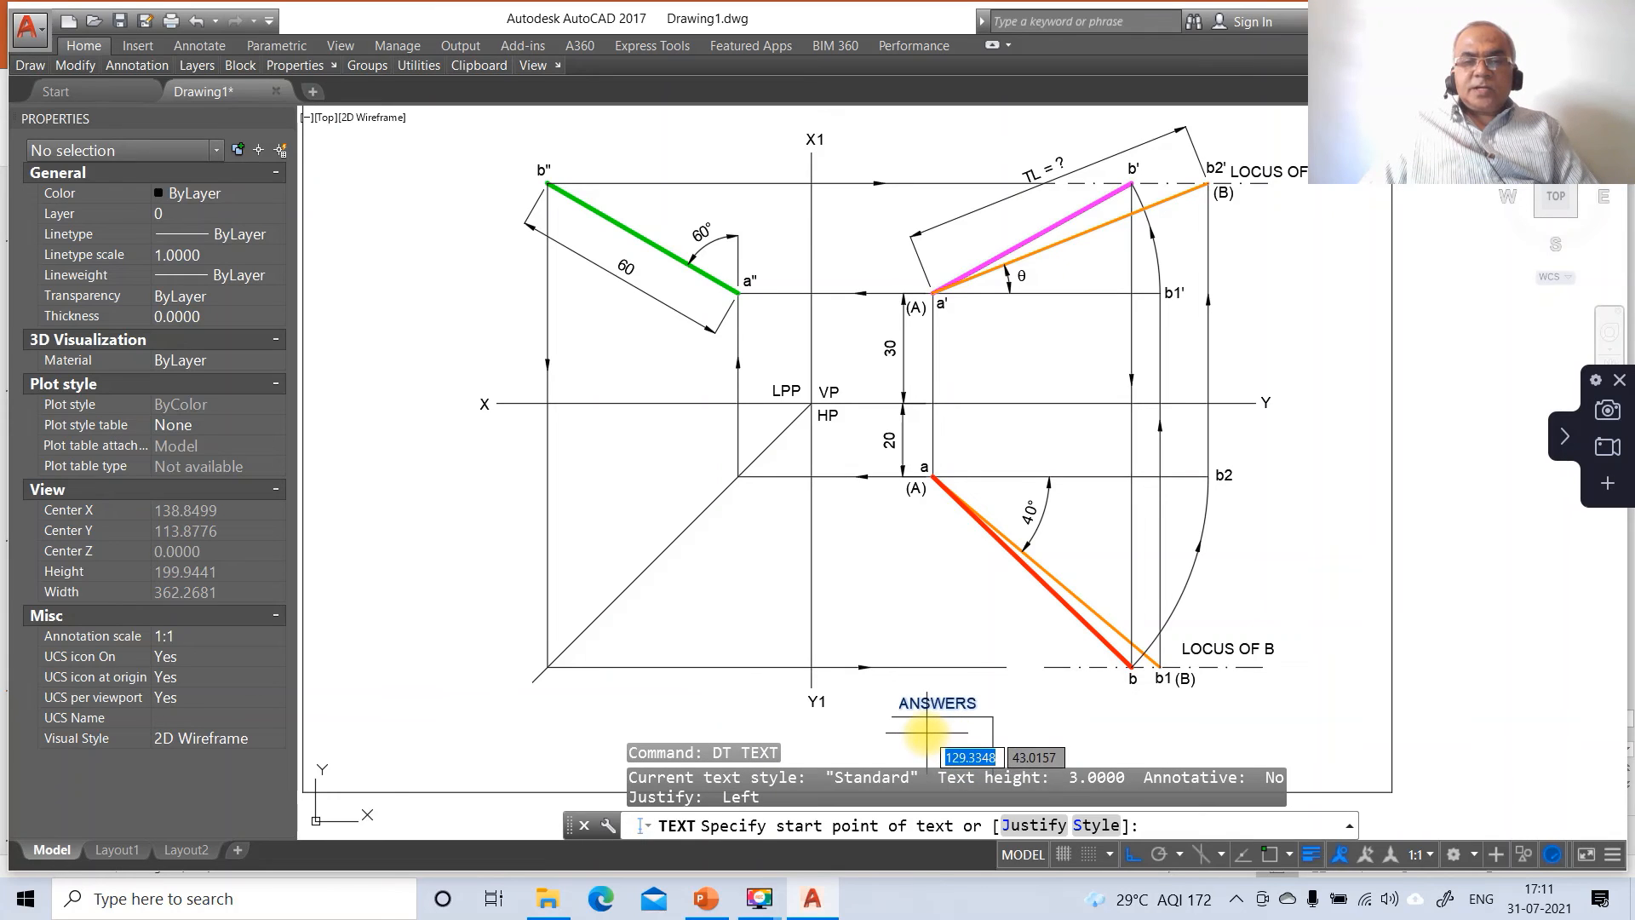
{"action": "left_click", "coordinate": [927, 731]}
{"action": "key", "text": "Return"}
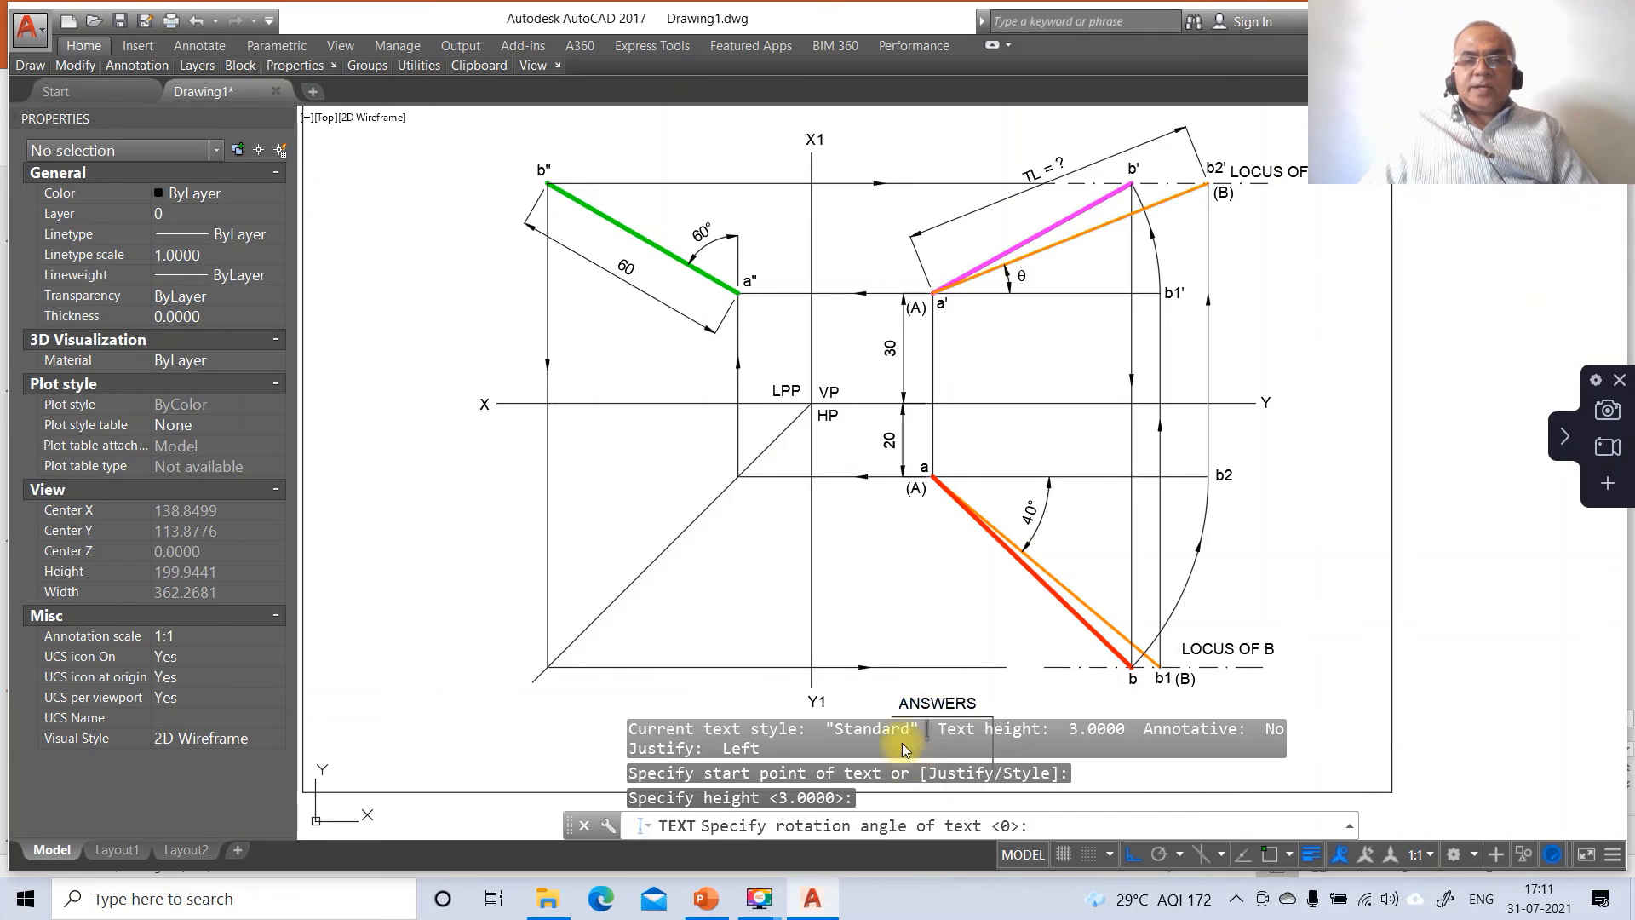
{"action": "type", "text": "80"}
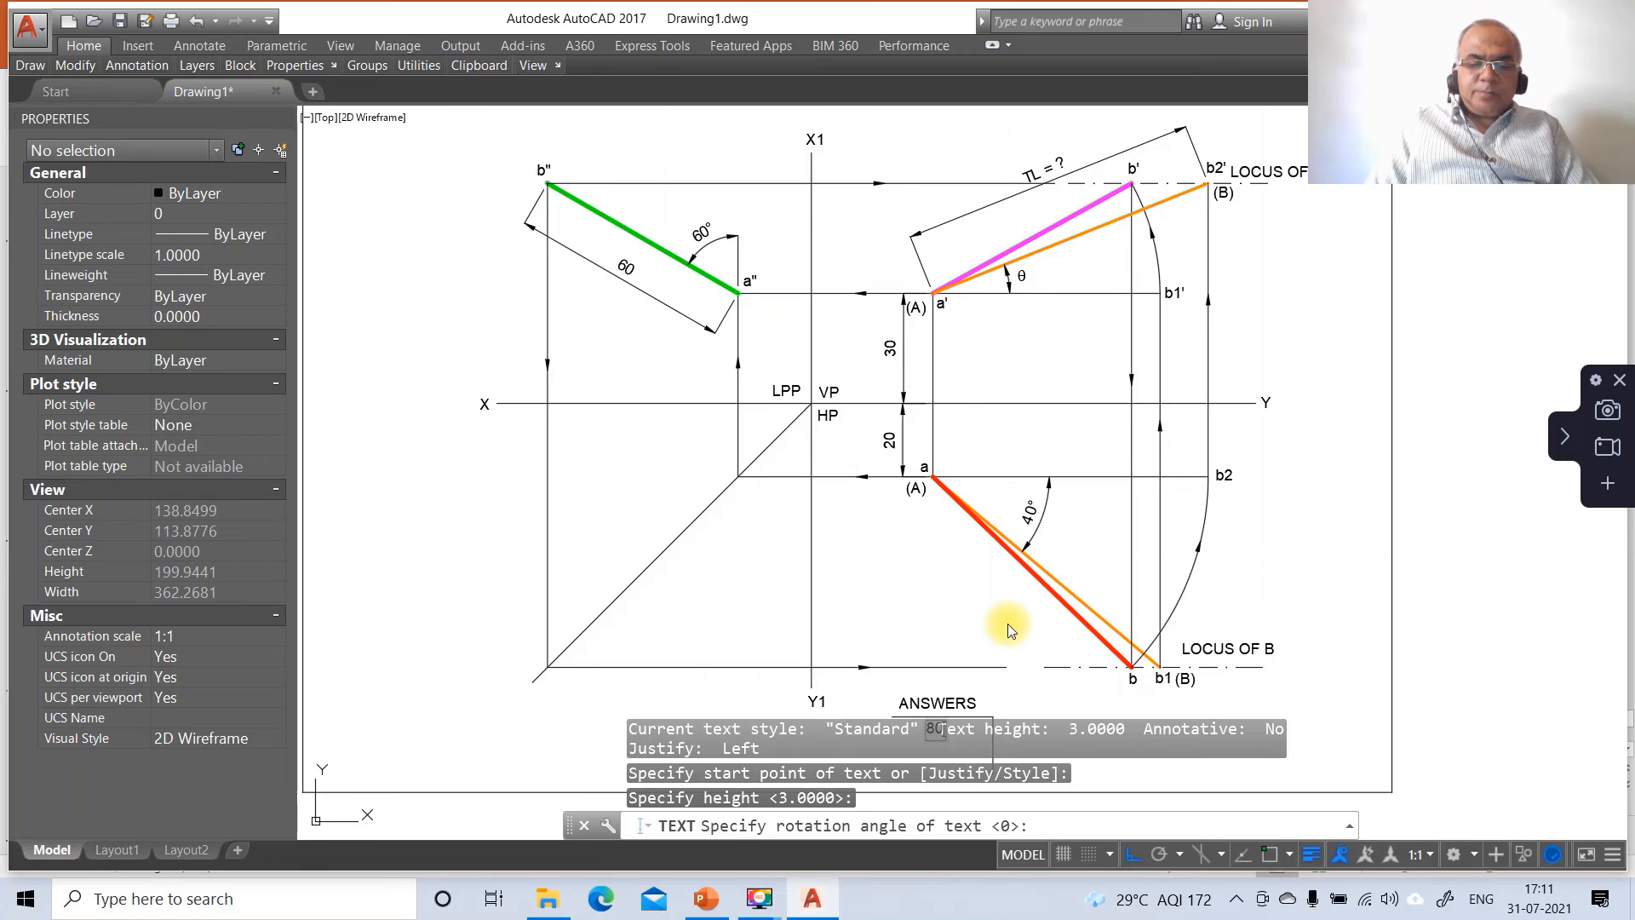
{"action": "type", "text": ".84 mm"}
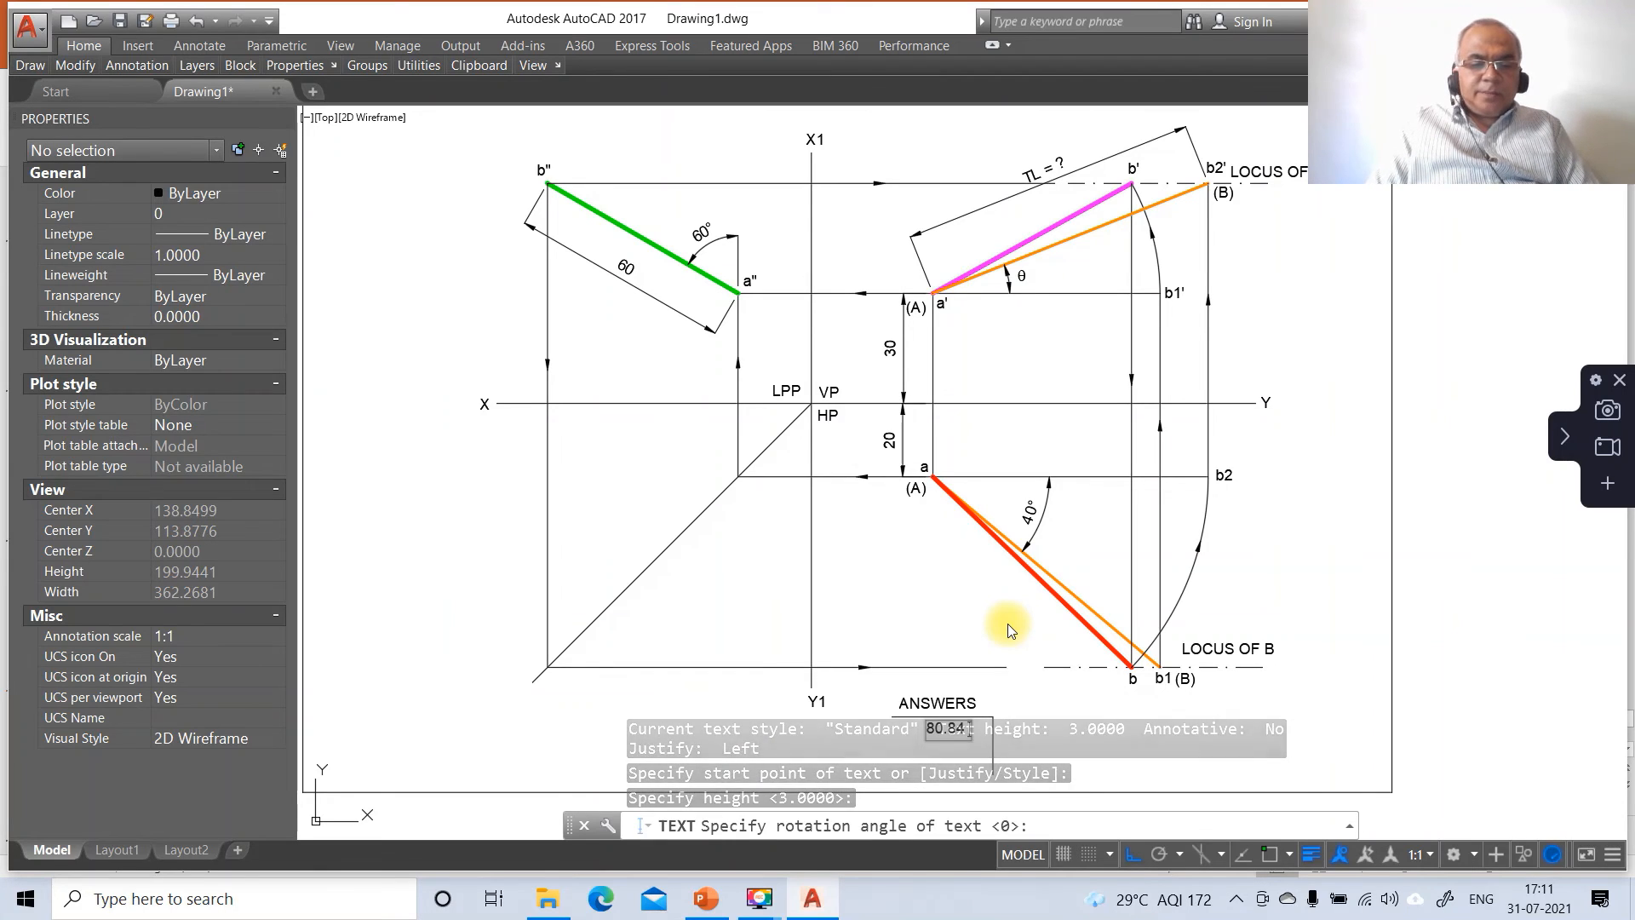
{"action": "key", "text": "Return"}
{"action": "key", "text": "Return"}
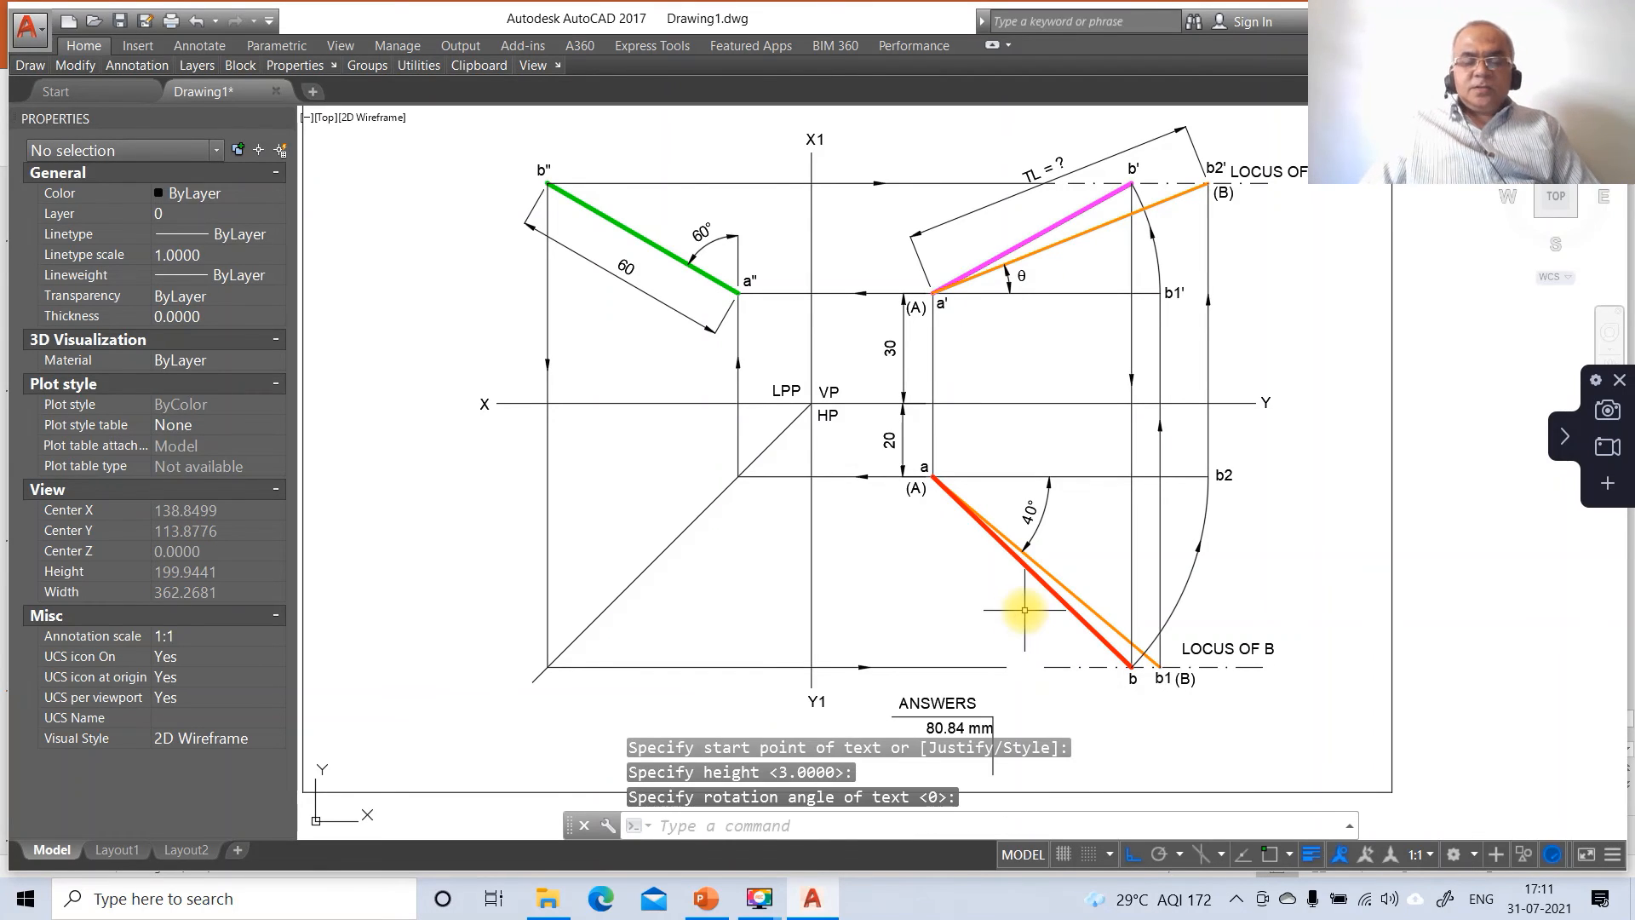
Step: With Ortho off, move the 80.84 mm text slightly left and up so it fits inside the vertical table line
{"action": "type", "text": "z"}
{"action": "key", "text": "Return"}
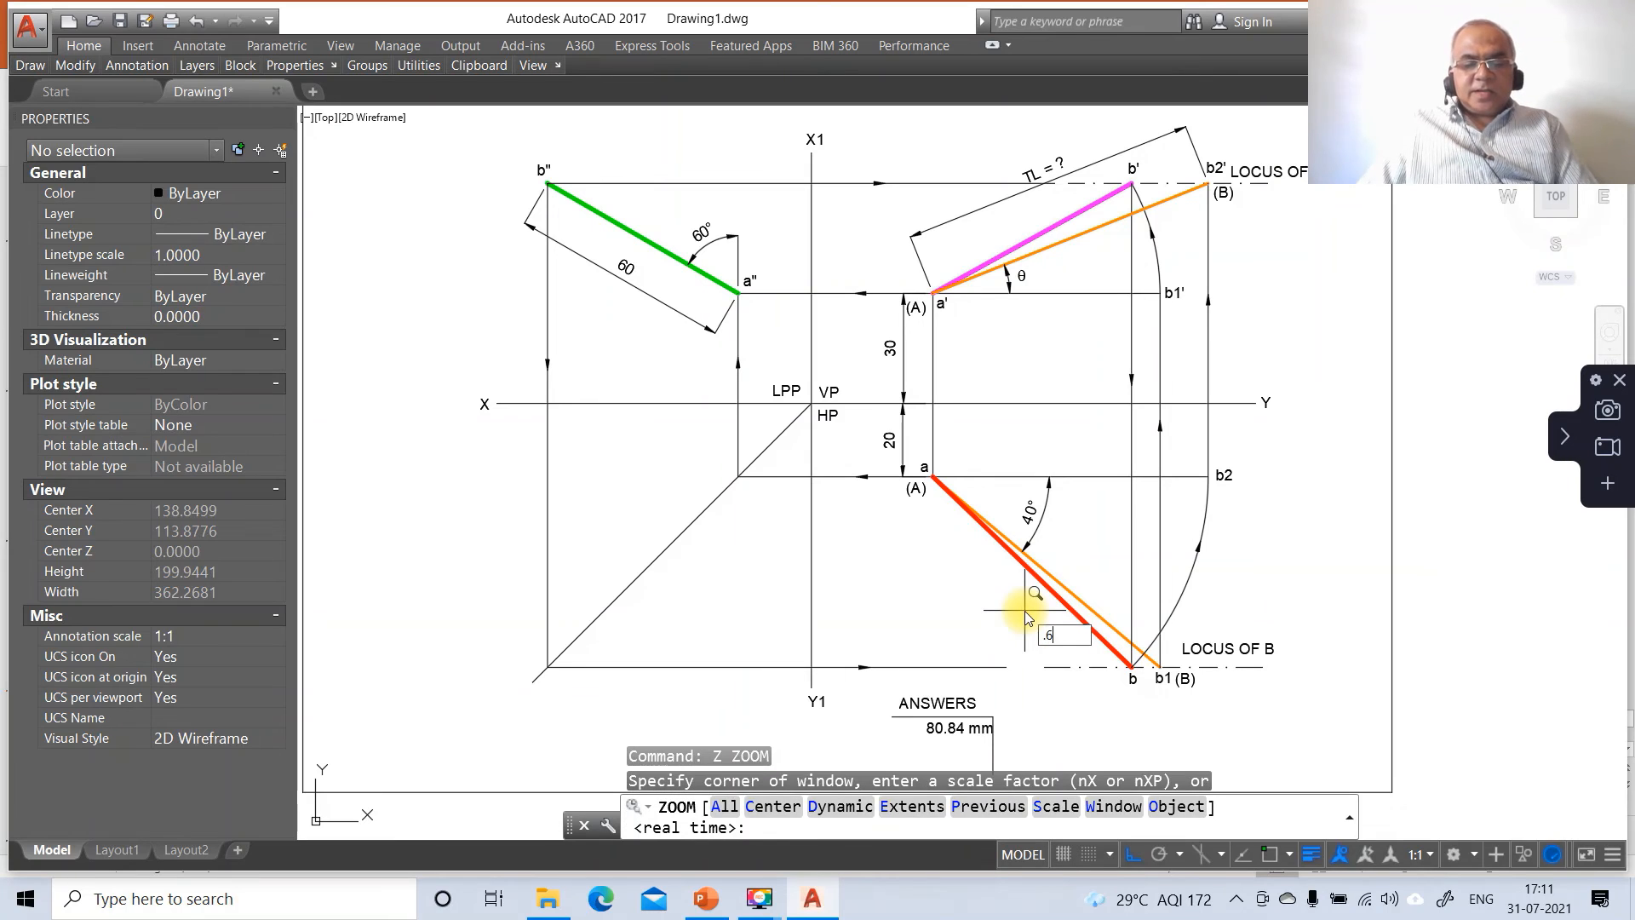
{"action": "key", "text": "Return"}
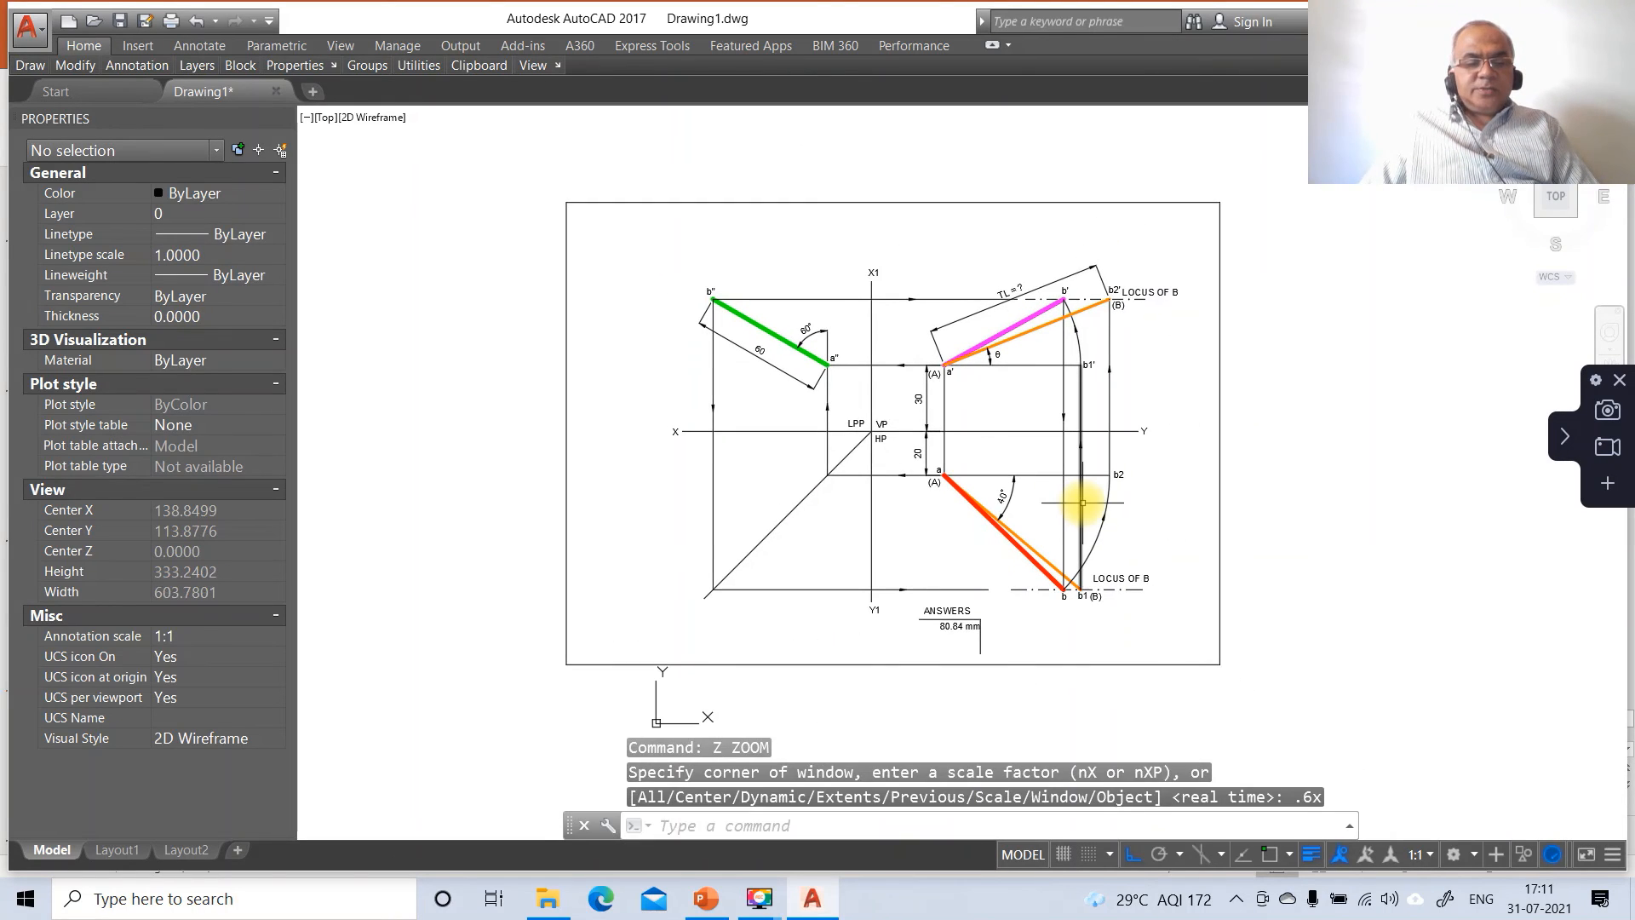
{"action": "type", "text": "z"}
{"action": "key", "text": "Return"}
{"action": "type", "text": "w"}
{"action": "key", "text": "Return"}
{"action": "left_click", "coordinate": [847, 584]}
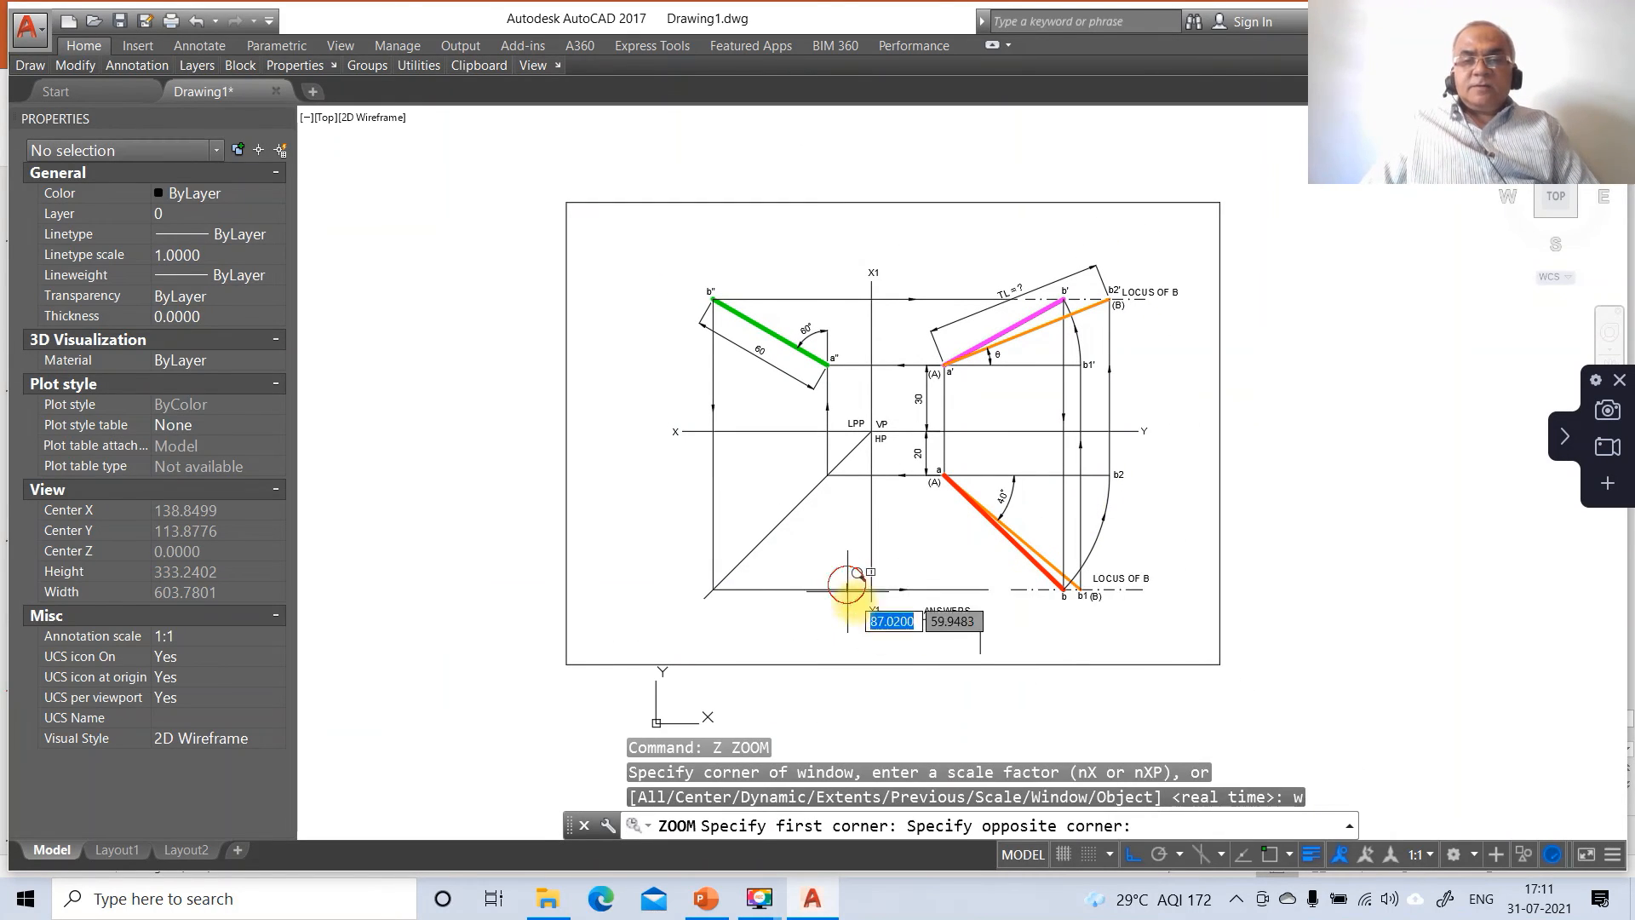
{"action": "left_click", "coordinate": [1064, 712]}
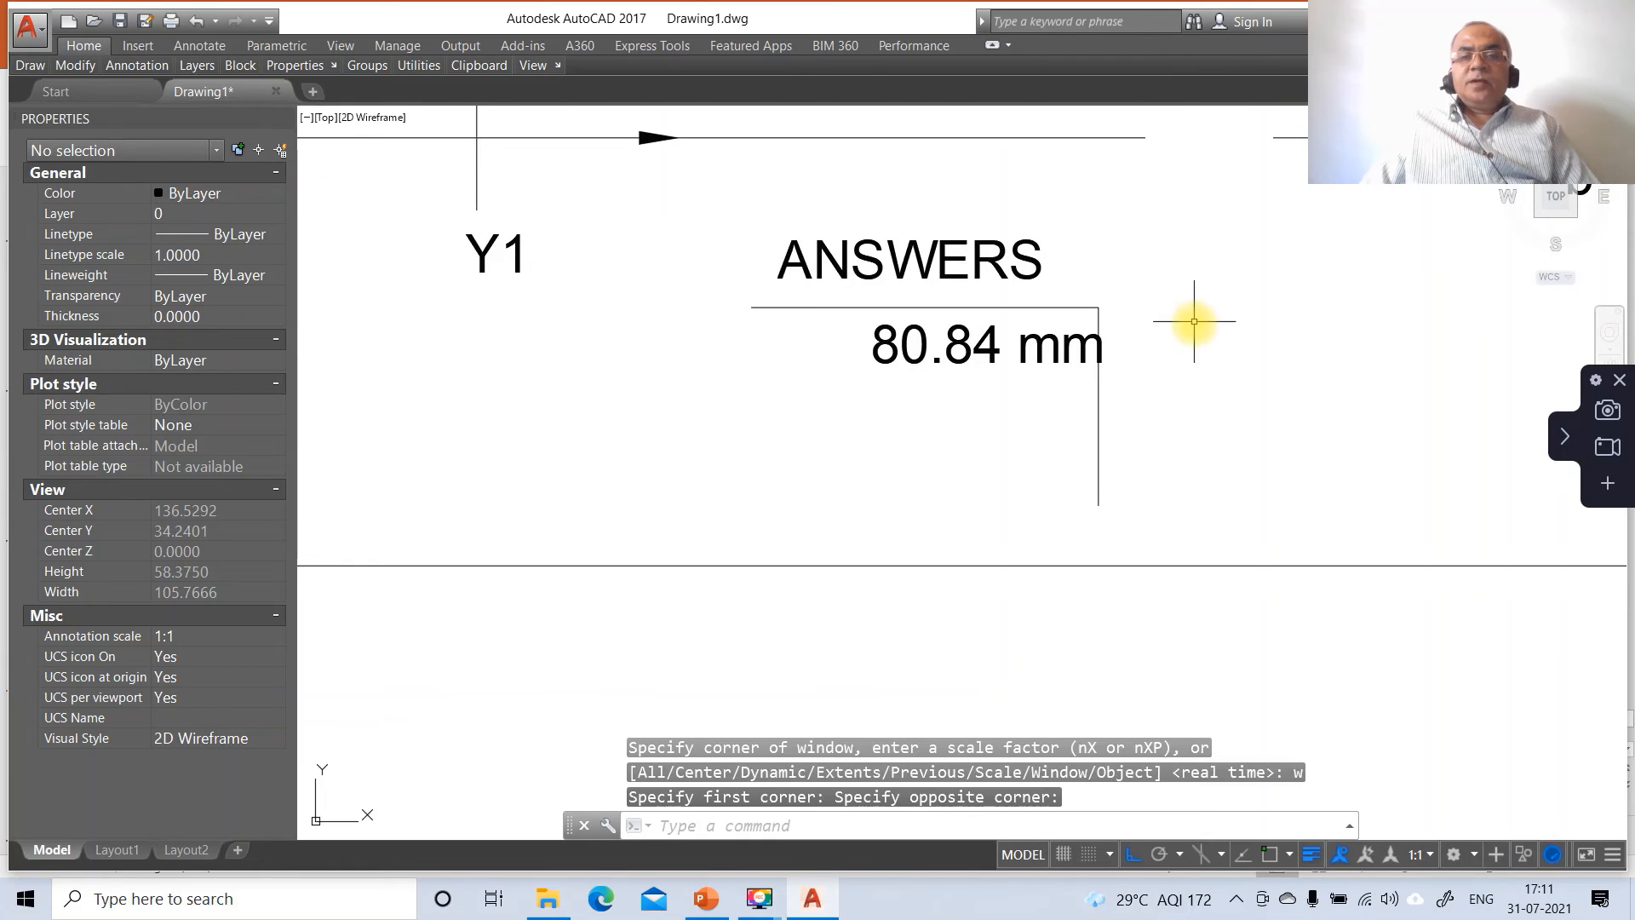
{"action": "type", "text": "m"}
{"action": "key", "text": "Return"}
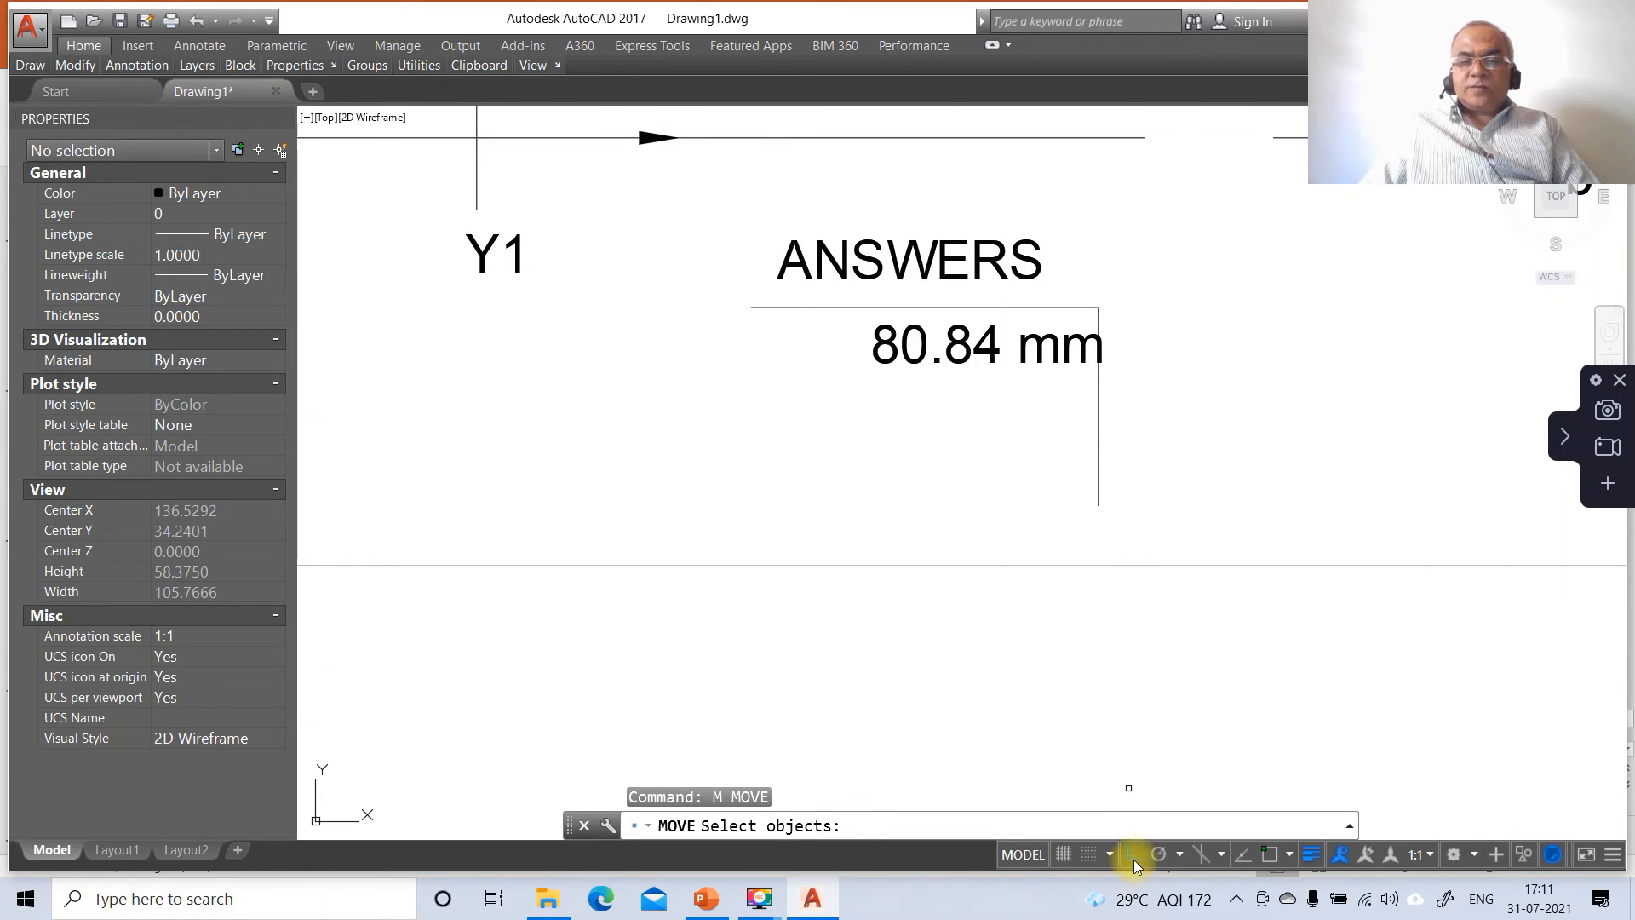
{"action": "left_click", "coordinate": [1070, 345]}
{"action": "key", "text": "Return"}
{"action": "left_click", "coordinate": [1050, 432]}
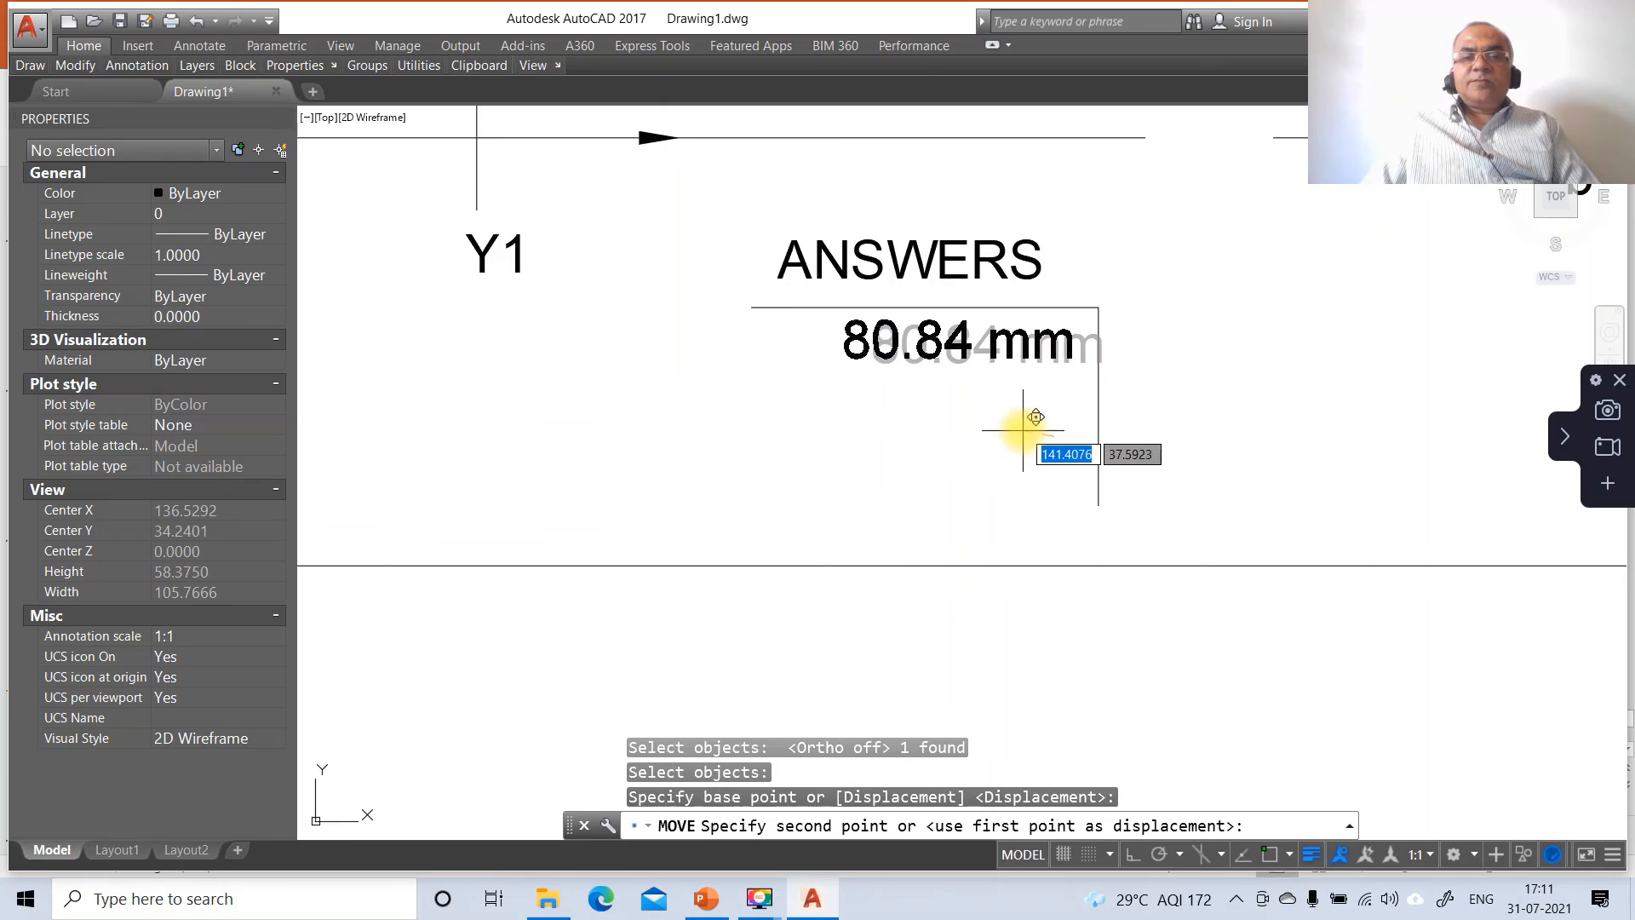
{"action": "left_click", "coordinate": [1033, 430]}
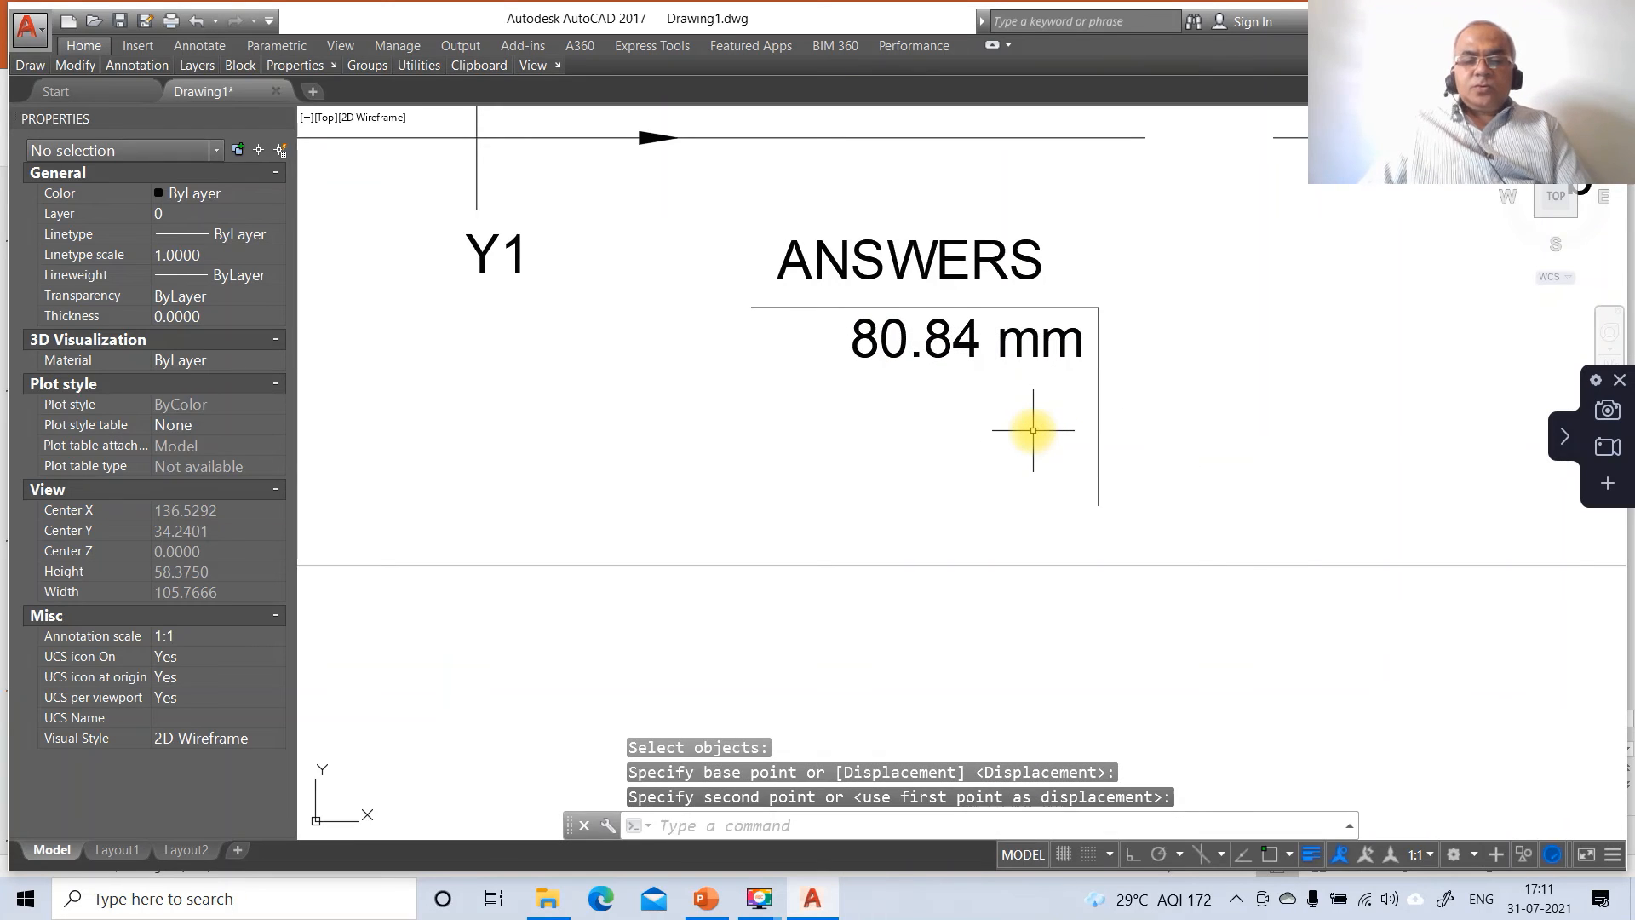